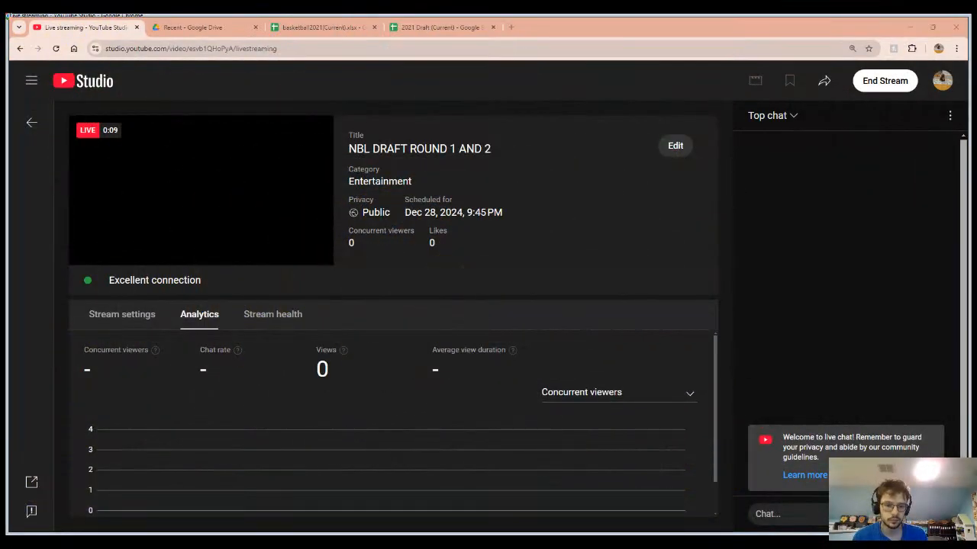
Add borders to all cells of the team and player range B2:C81 on the NBL Round 1-2 sheet of the 2021 Draft spreadsheet.
click(323, 26)
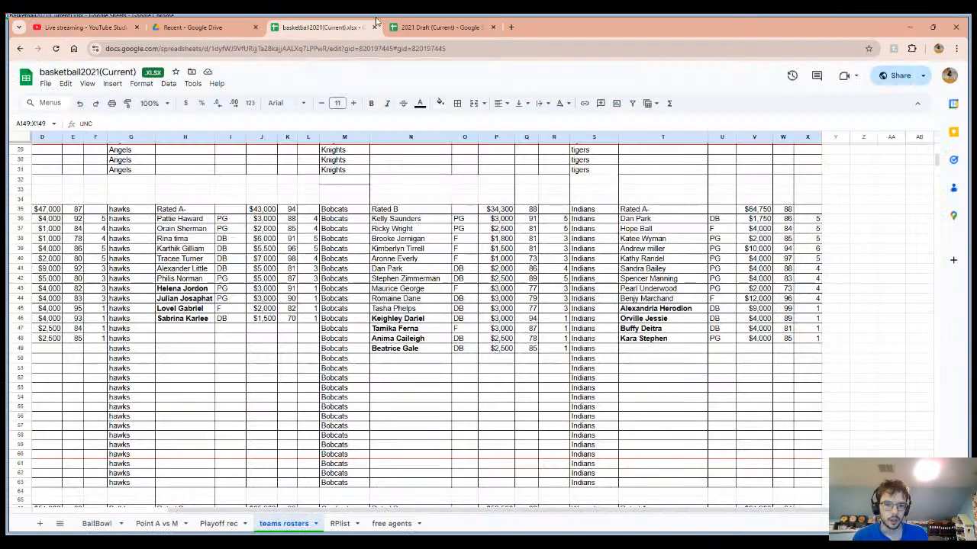
click(431, 26)
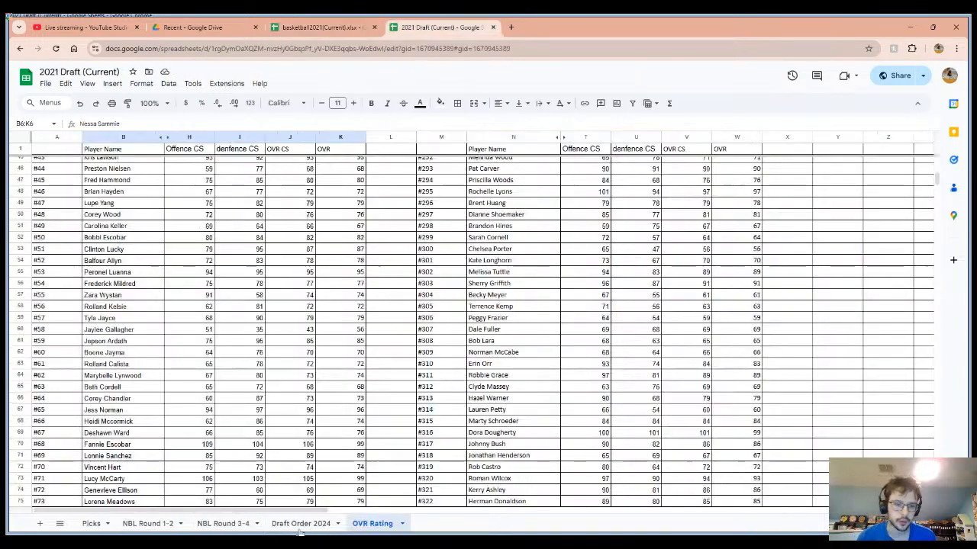
click(130, 527)
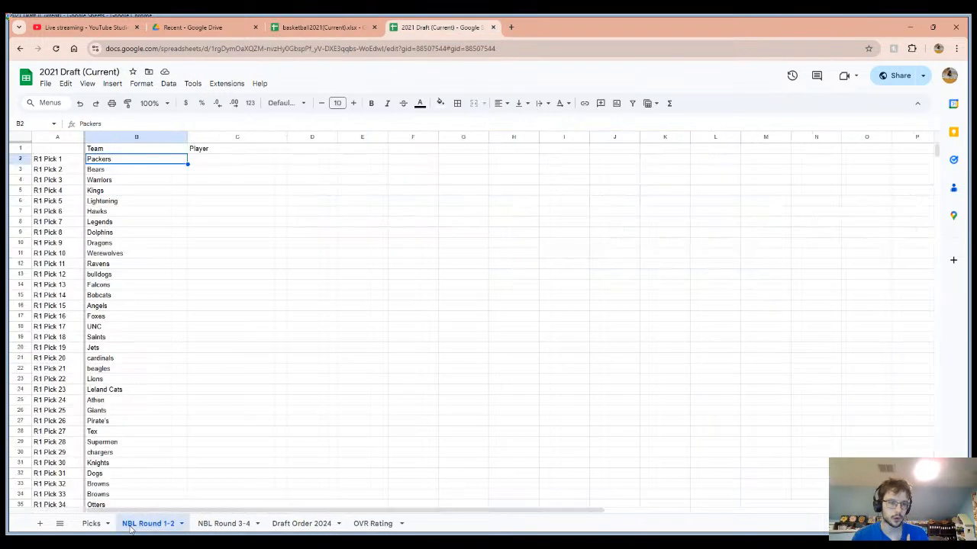
drag(136, 160, 244, 263)
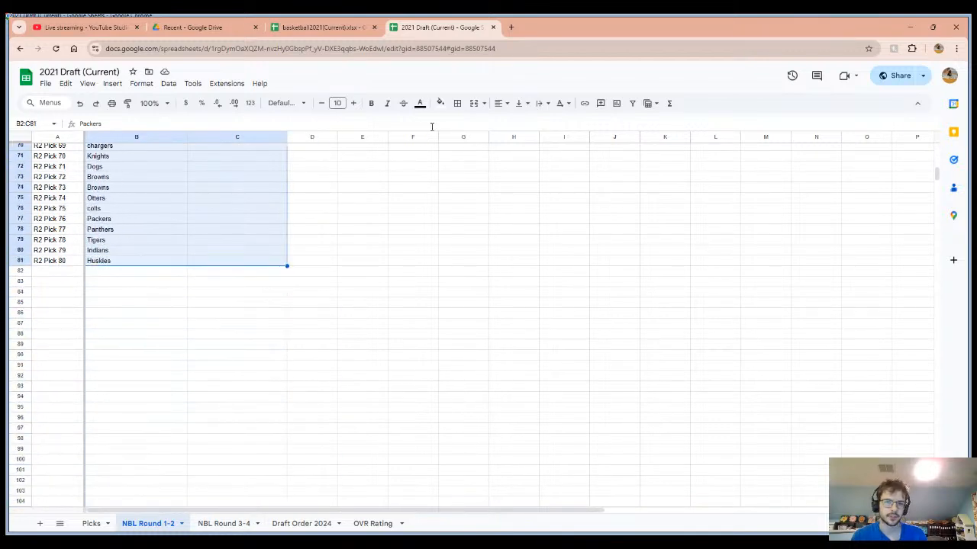
click(460, 104)
click(462, 124)
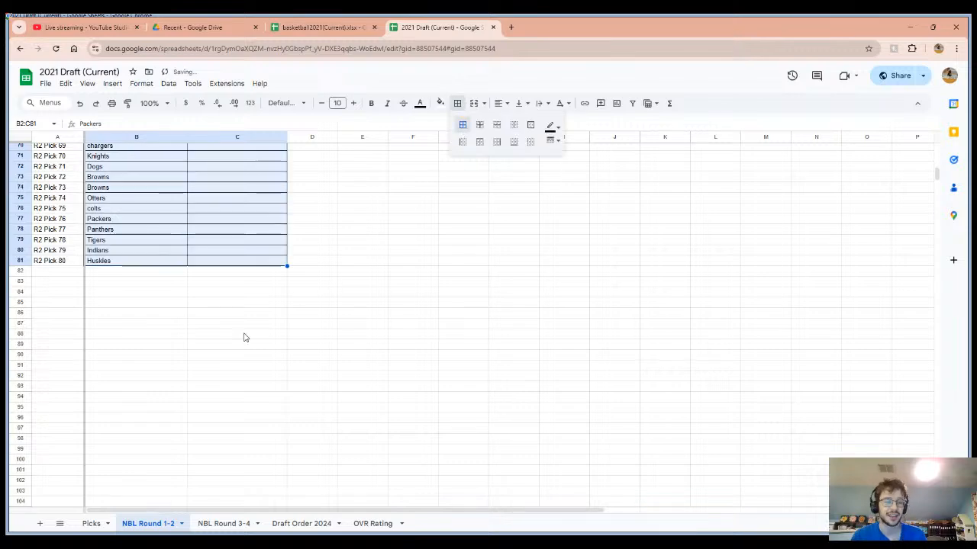
scroll(243, 337, up, 5)
scroll(239, 339, up, 10)
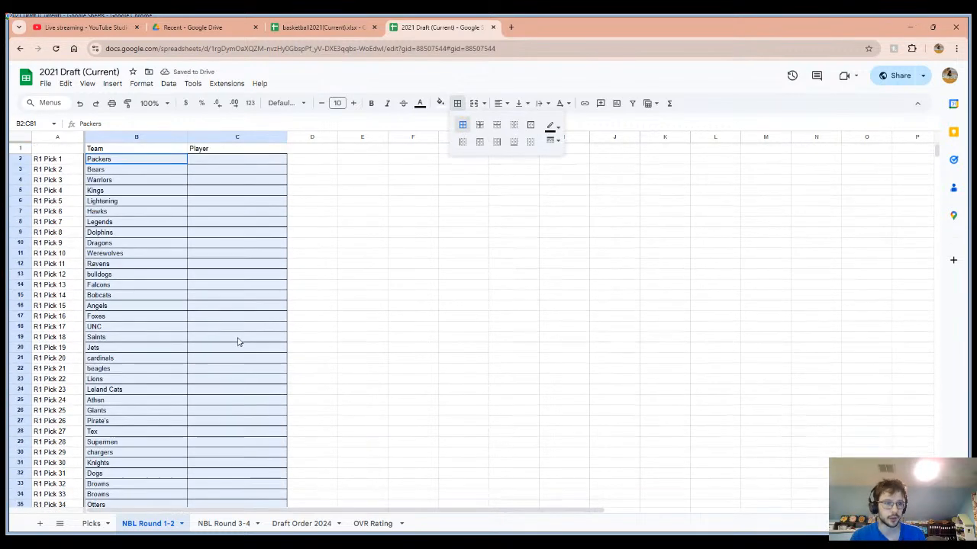
click(120, 163)
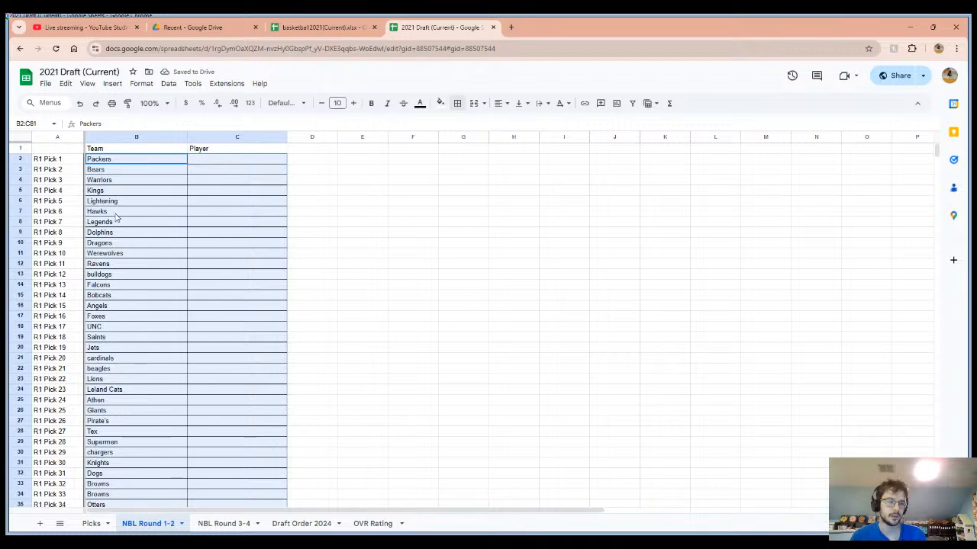
click(107, 432)
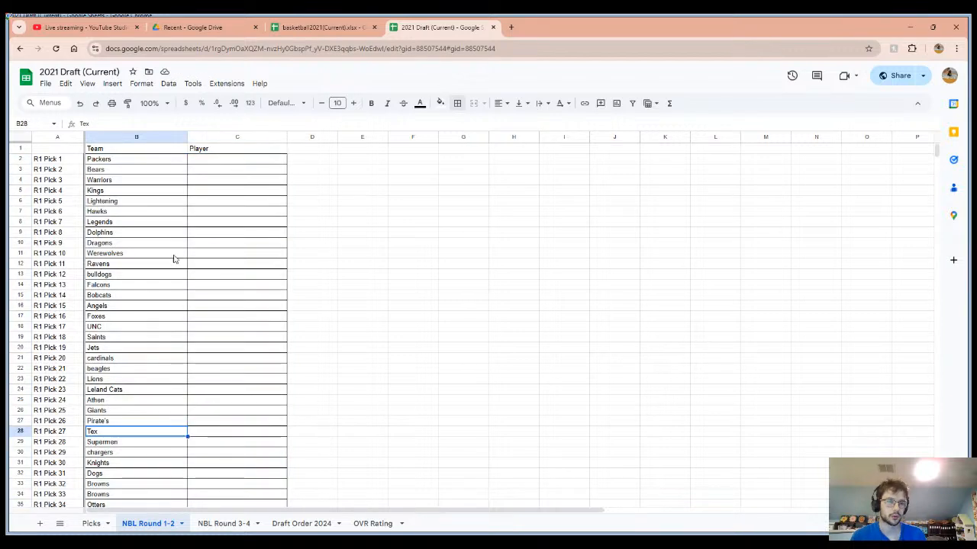
Look over the empty first pick, the team rosters workbook and the pick ownership on the Draft Order 2024 sheet.
click(220, 162)
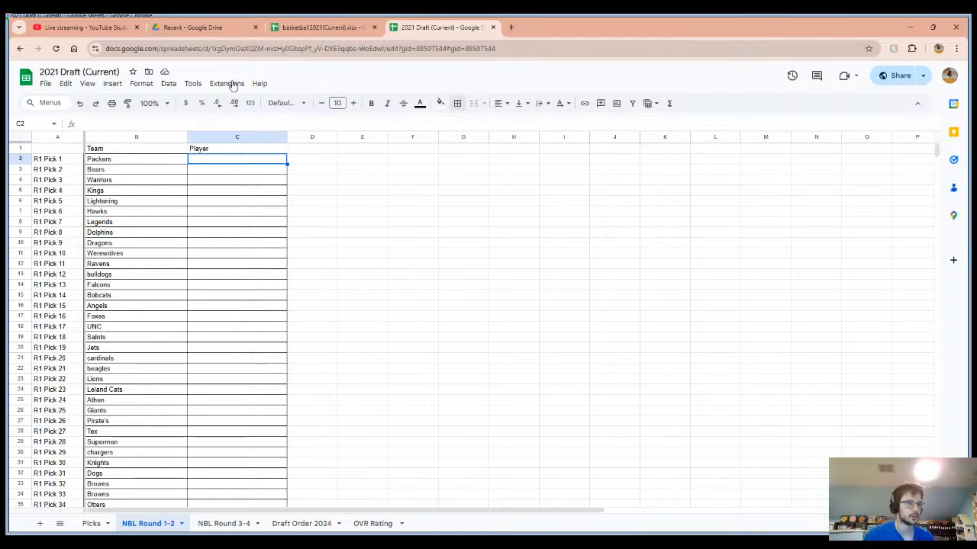
click(330, 22)
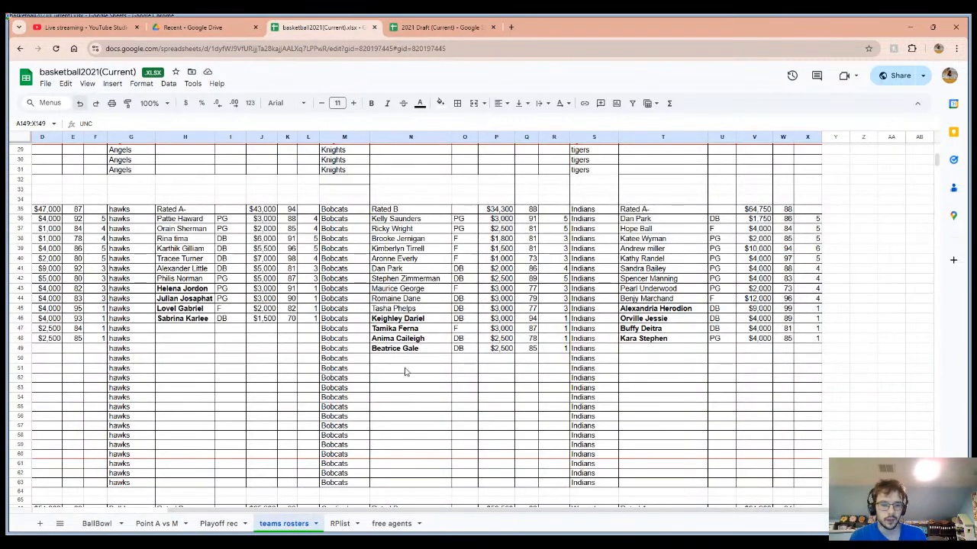
click(464, 23)
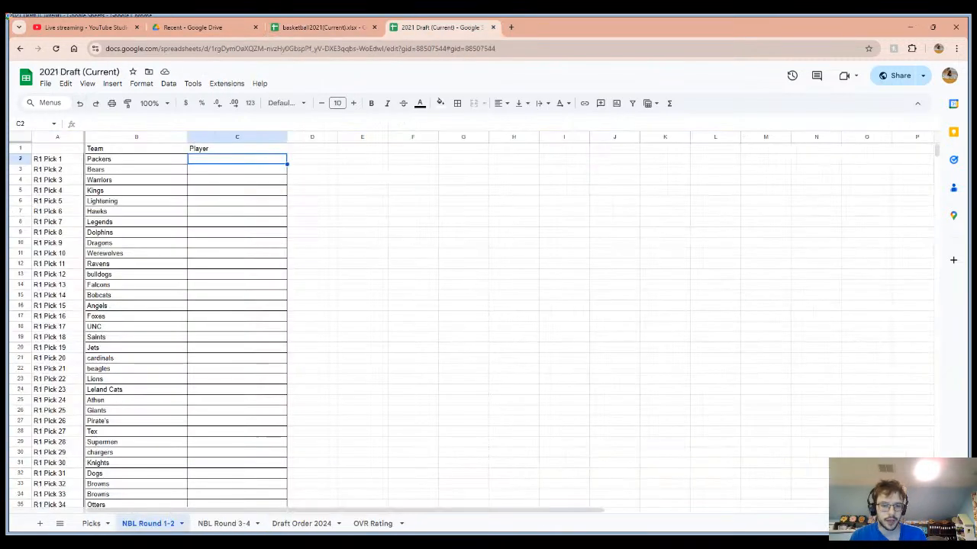
click(325, 523)
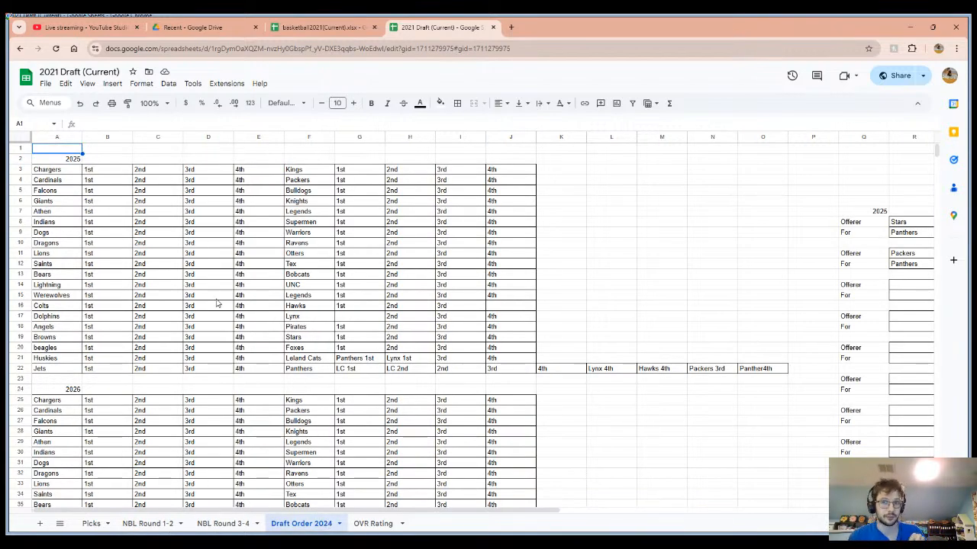
click(926, 77)
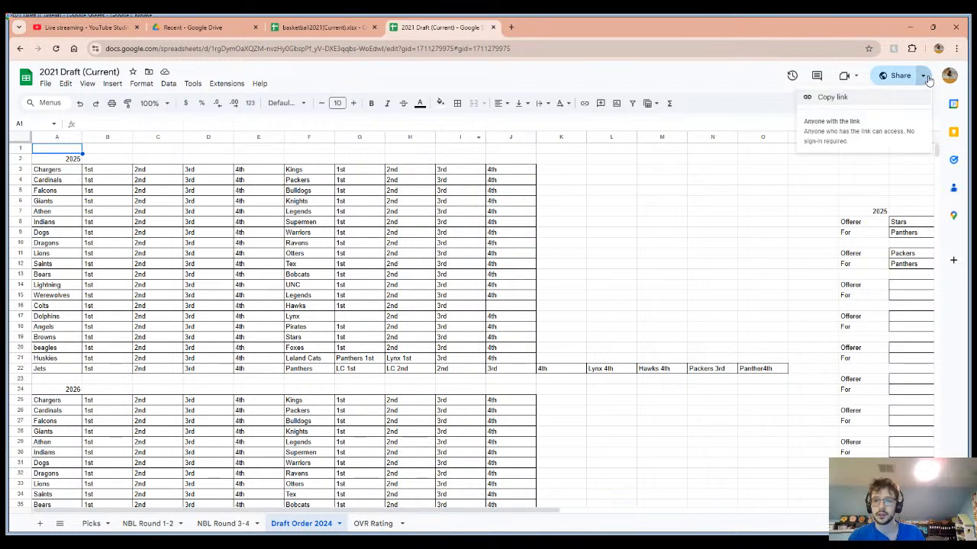
click(724, 233)
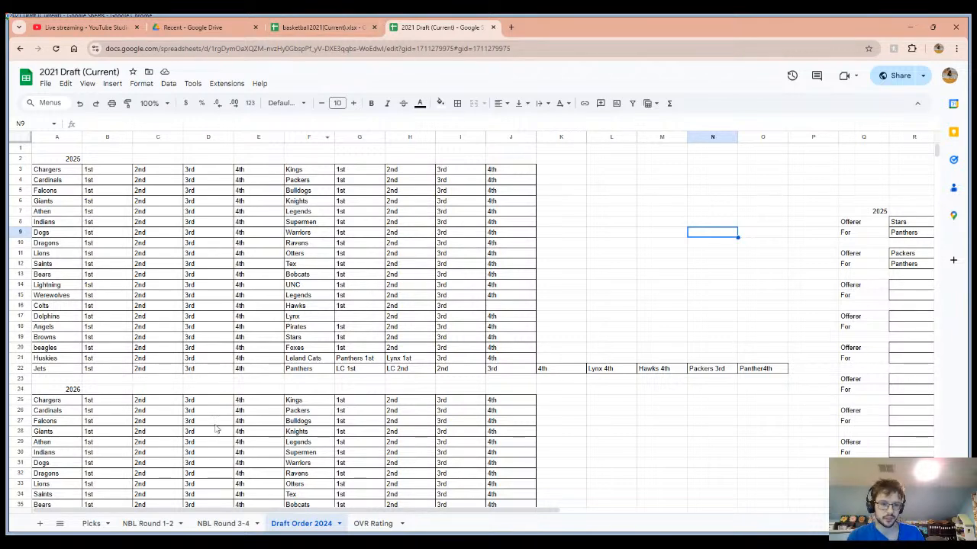
Examine the team rosters in the basketball2021 workbook and highlight row 28 across all teams, from column A to X.
click(359, 23)
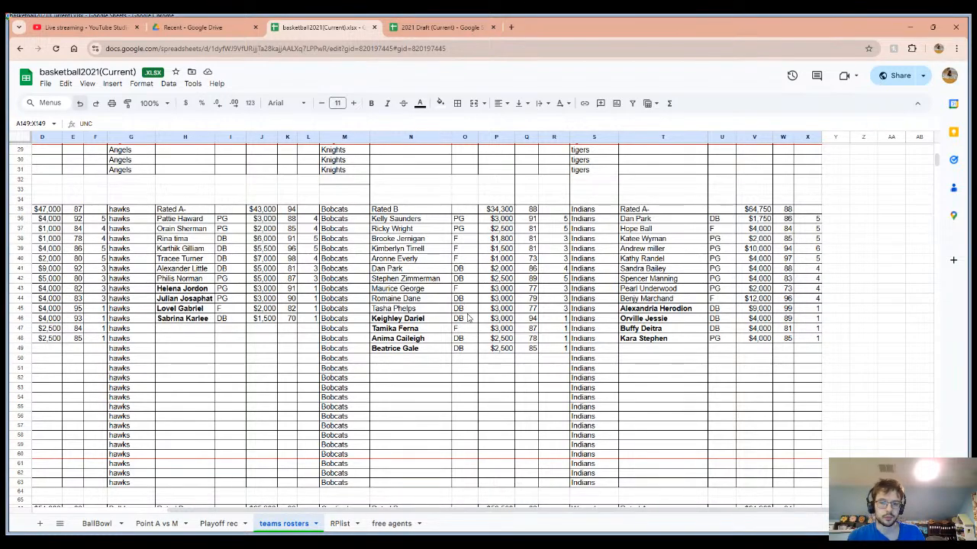
scroll(469, 318, down, 2)
scroll(468, 319, up, 7)
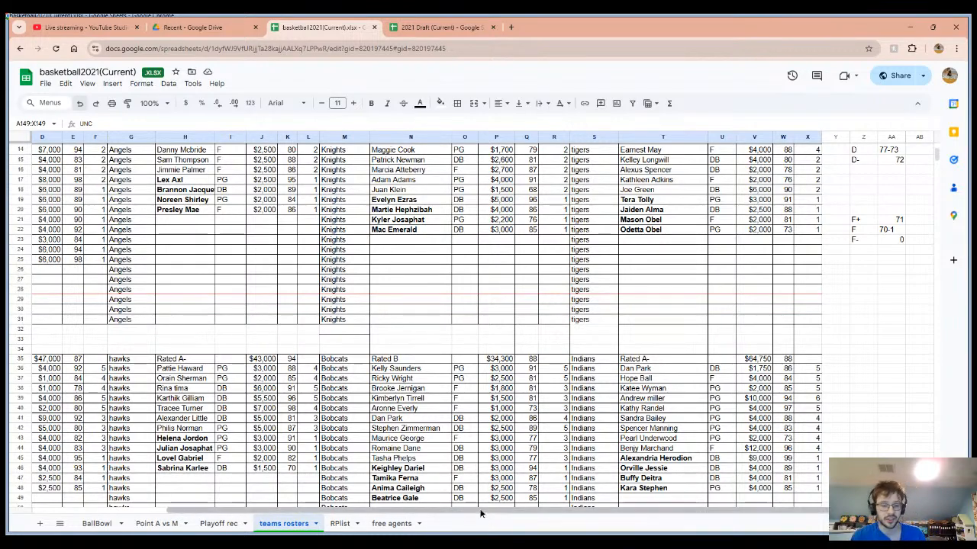
drag(481, 514, 275, 440)
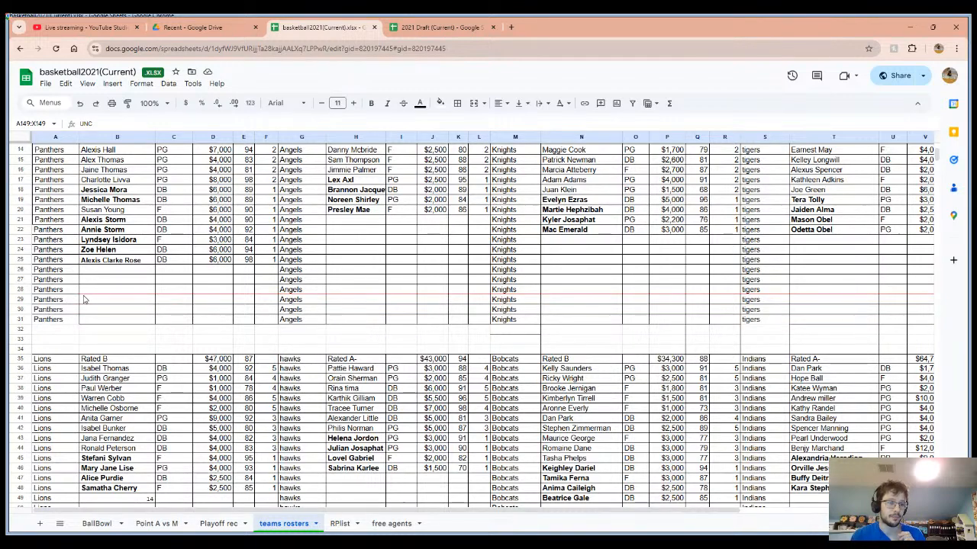
drag(76, 290, 213, 309)
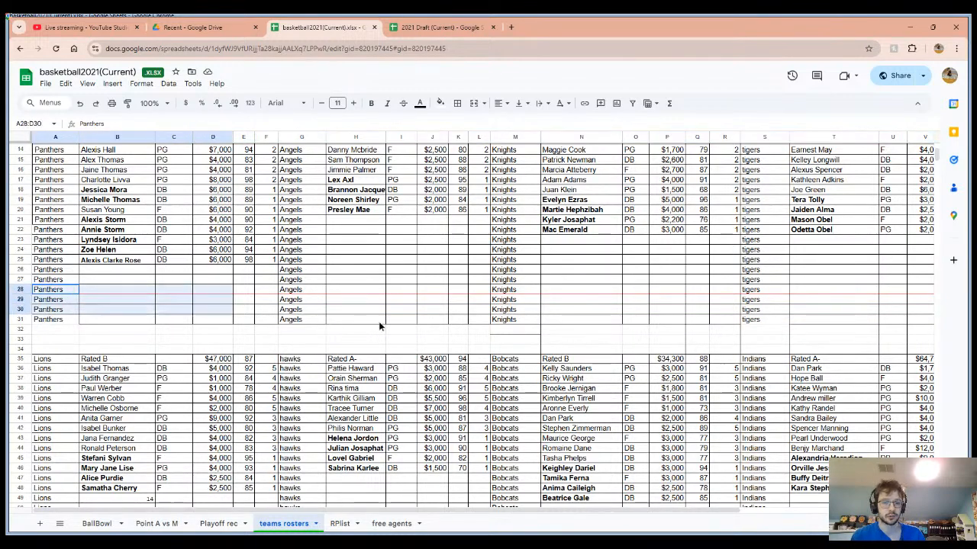
drag(378, 322, 902, 295)
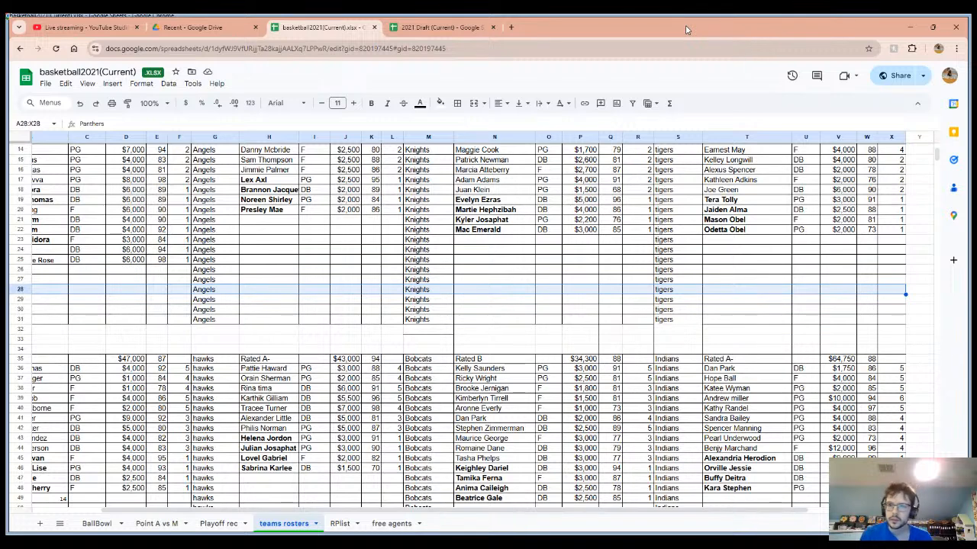
click(950, 76)
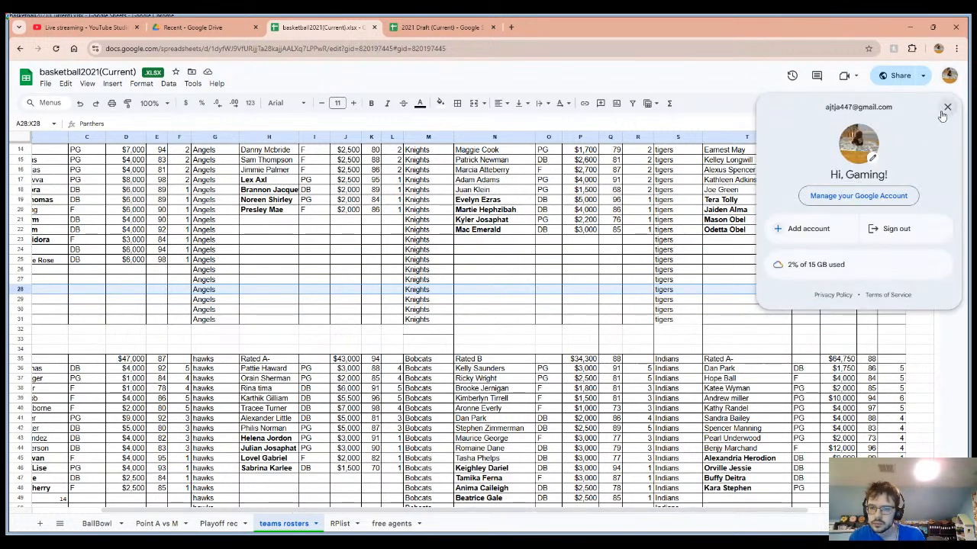
click(558, 255)
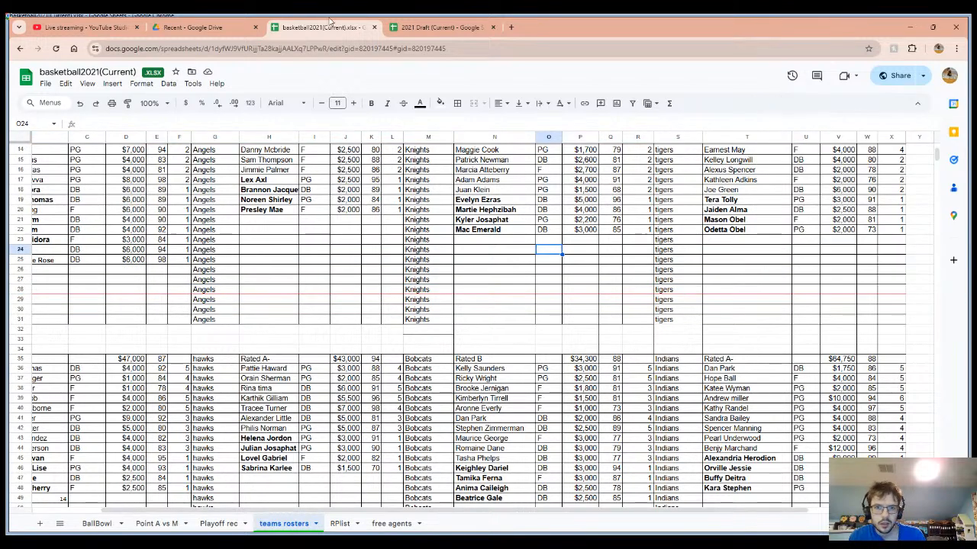
click(510, 29)
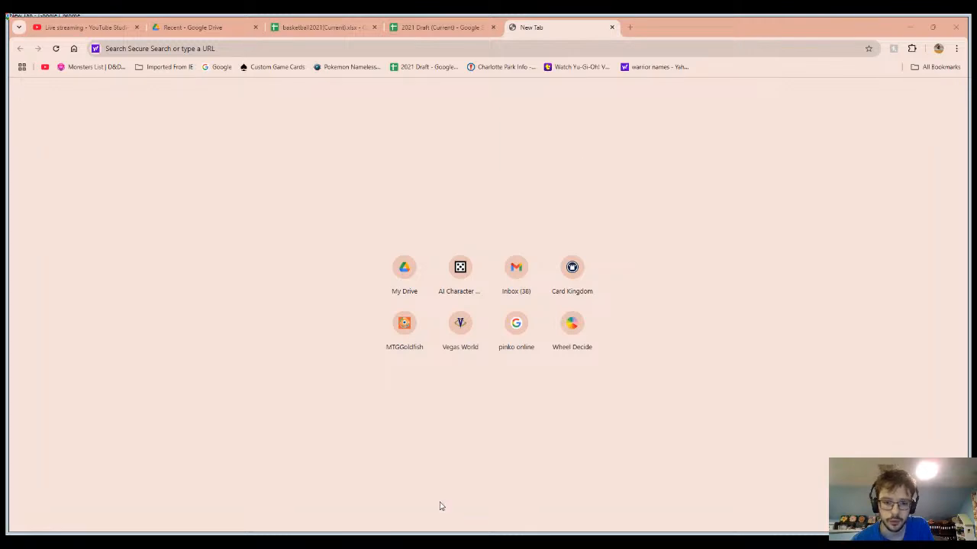
click(968, 21)
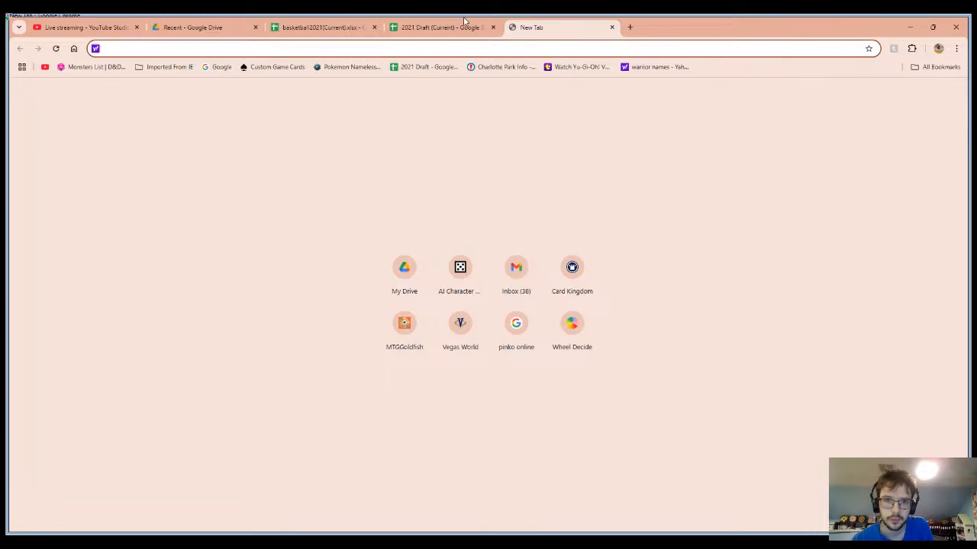
Check the NBL DRAFT ROUND 1 AND 2 live stream dashboard in YouTube Studio and close the empty new tab.
click(84, 27)
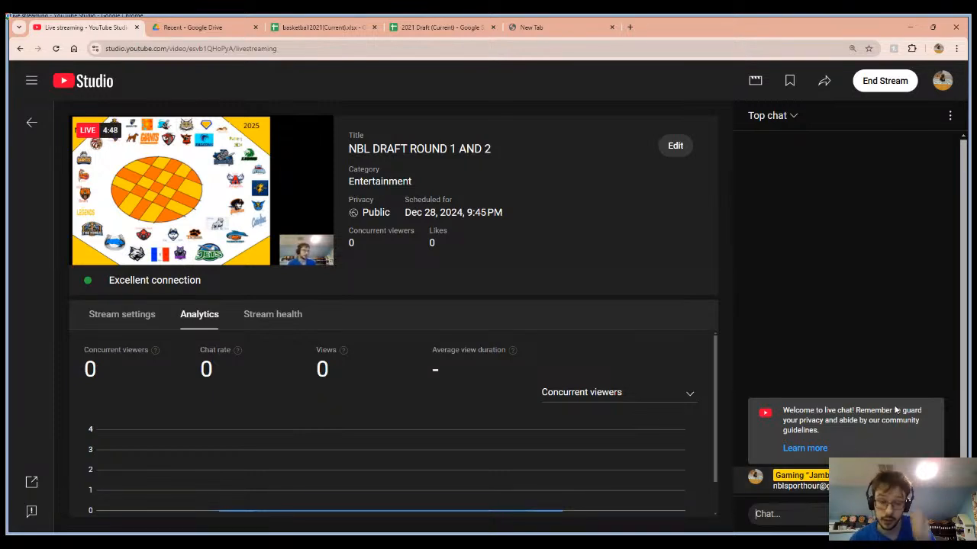
click(611, 31)
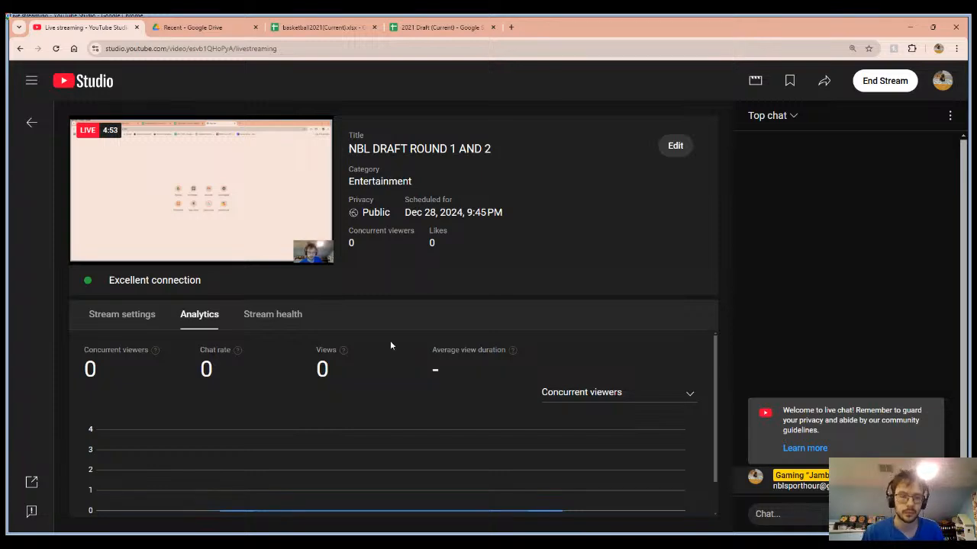
Return to the basketball2021 workbook and view the team rosters and each team's points on the Point A vs M sheet.
click(314, 27)
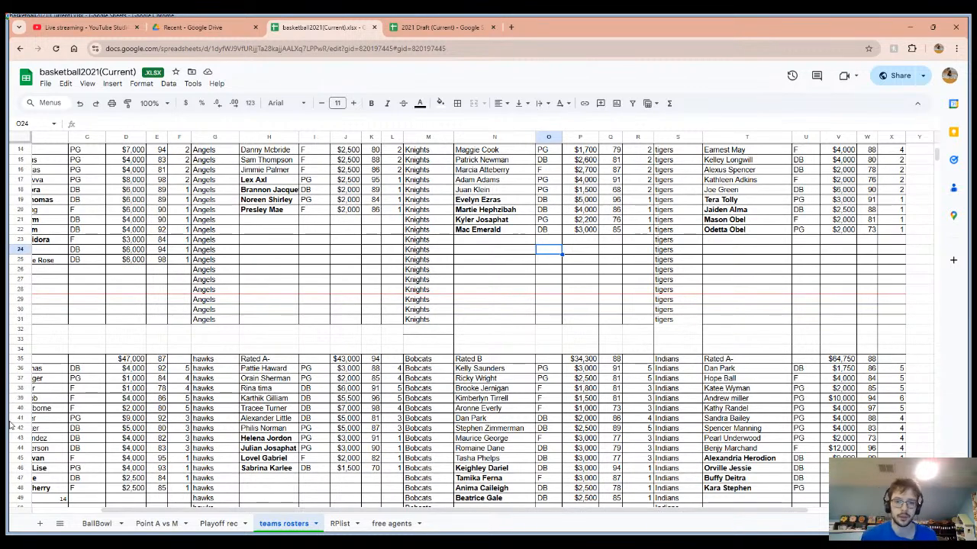
scroll(13, 427, up, 3)
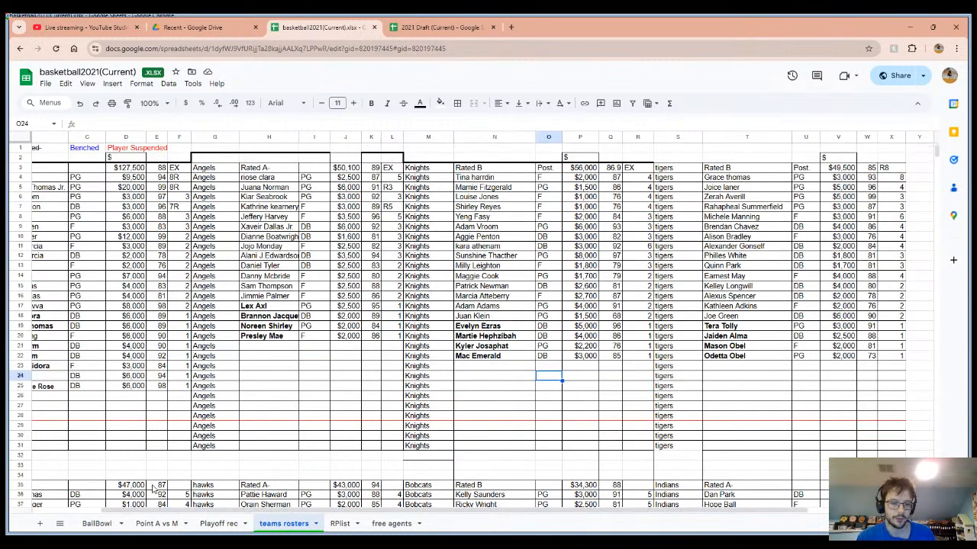
click(174, 524)
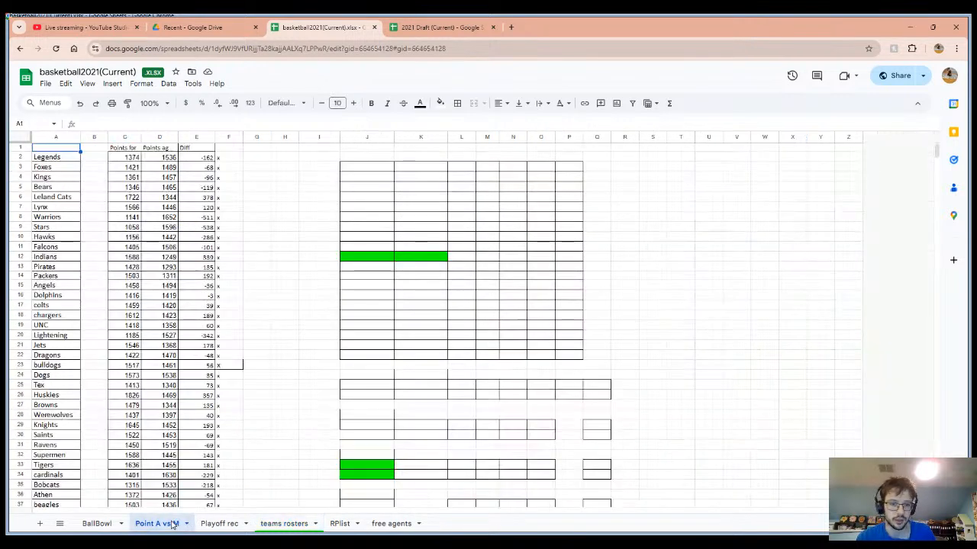
Examine the BallBowl sheet's winners and losers from 2000 to 2024, highlighting the results in C2:F41.
click(97, 524)
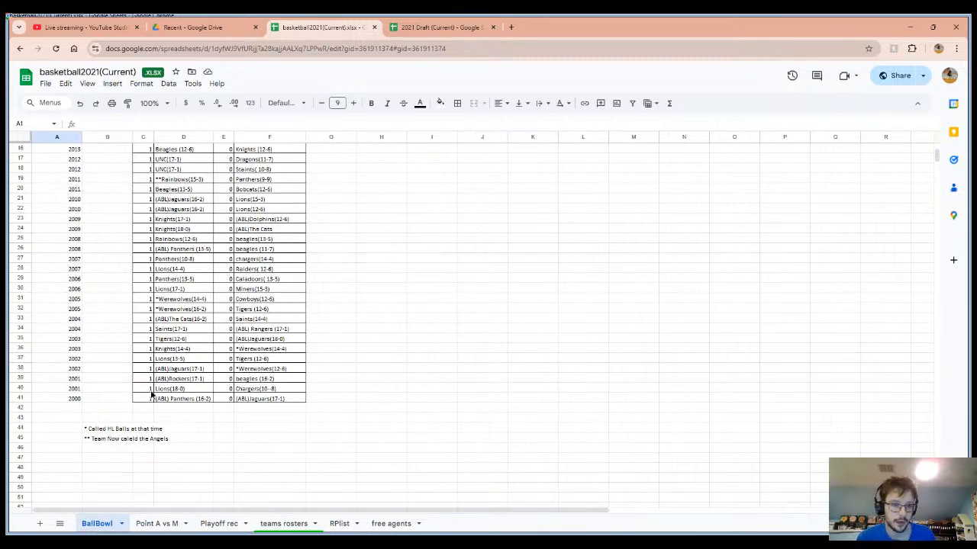
drag(149, 396, 270, 161)
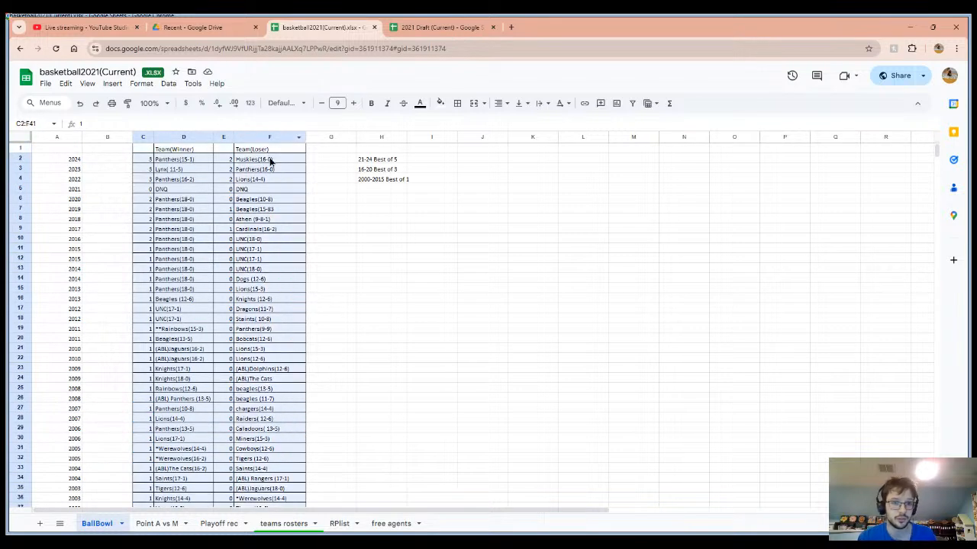
scroll(235, 344, down, 10)
scroll(153, 351, up, 8)
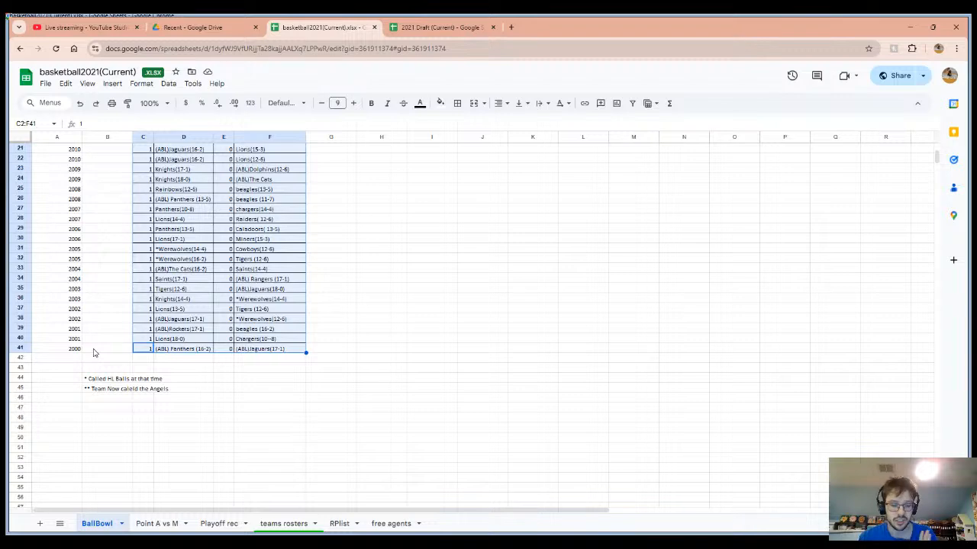
scroll(458, 382, up, 6)
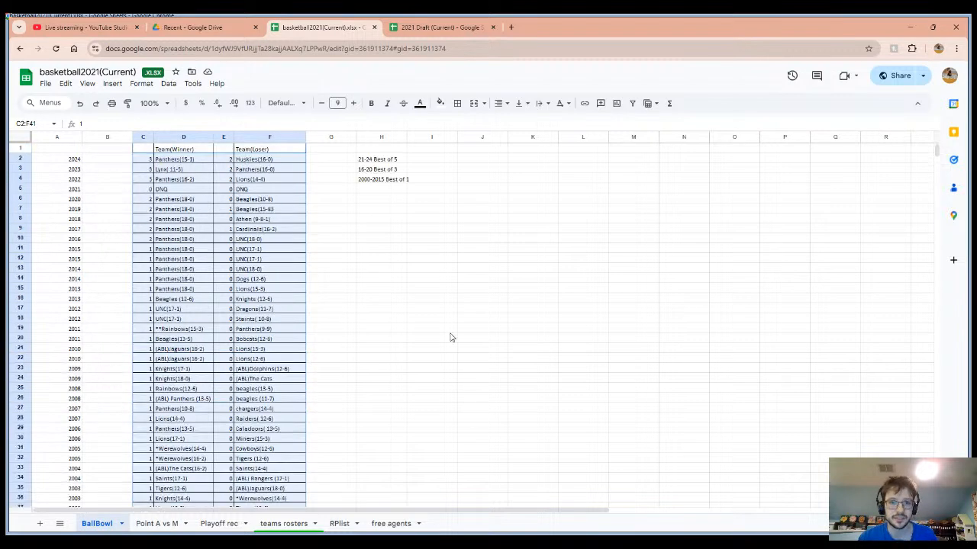
Review the three best-of series format notes in column H beside the BallBowl results.
click(382, 171)
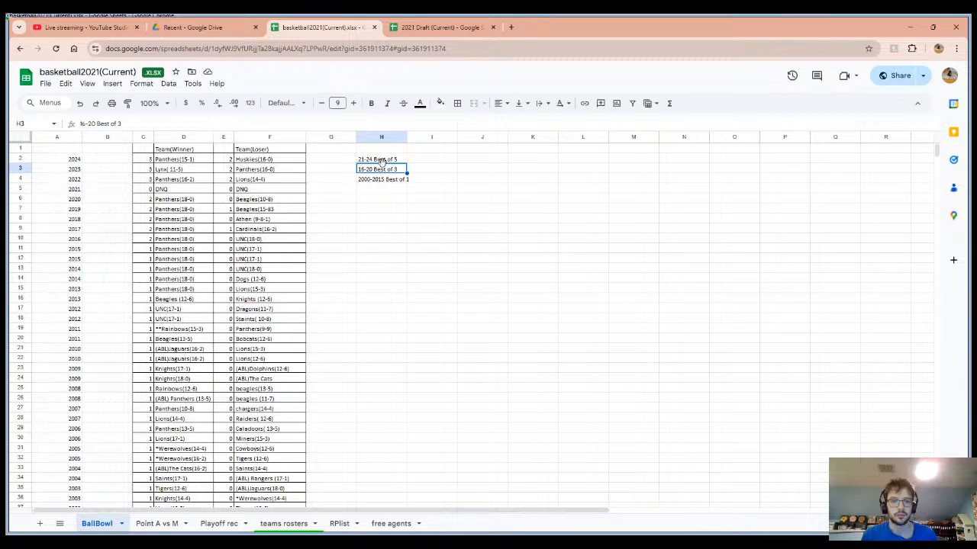
click(384, 161)
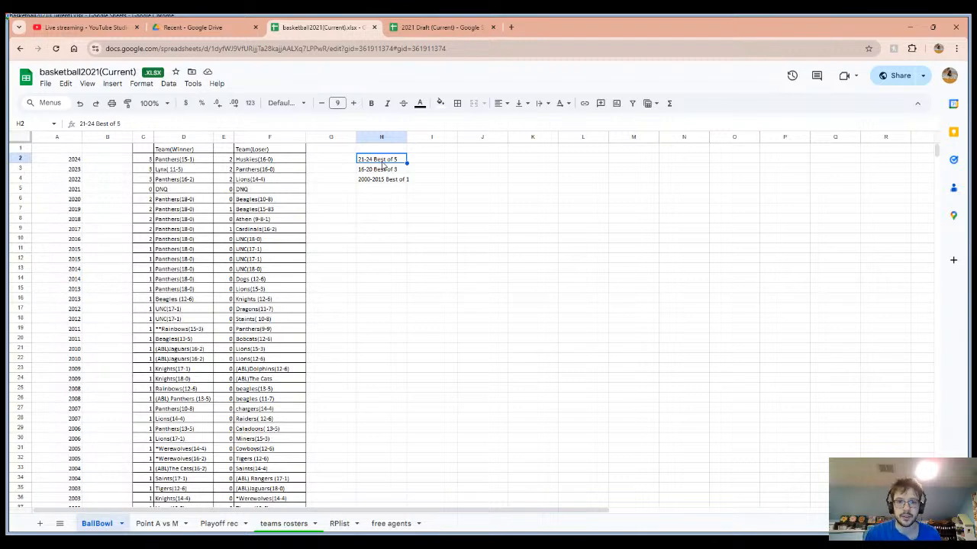
click(367, 179)
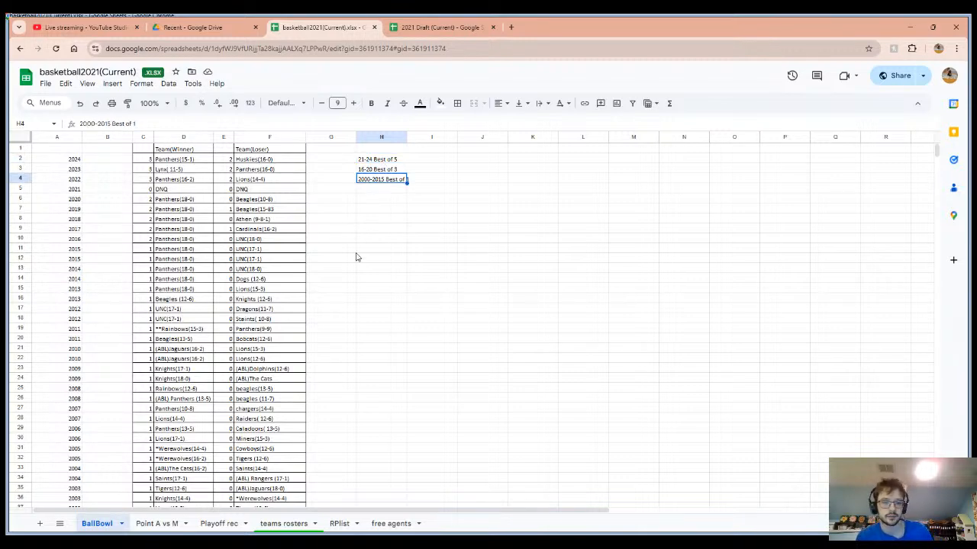
Read the BallBowl results down to the 2000 season and the team-name footnotes in rows 44 and 45.
scroll(371, 261, down, 3)
scroll(371, 261, down, 1)
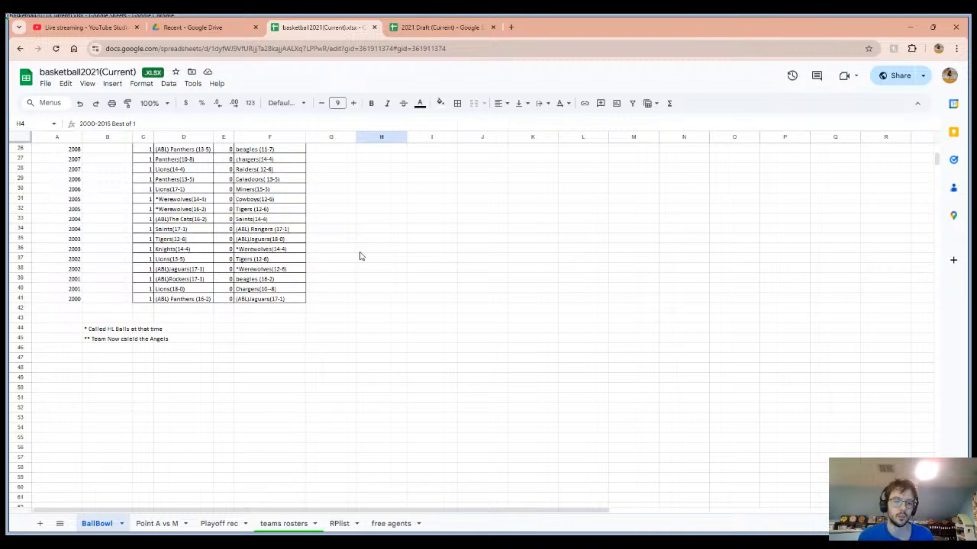
scroll(360, 256, up, 5)
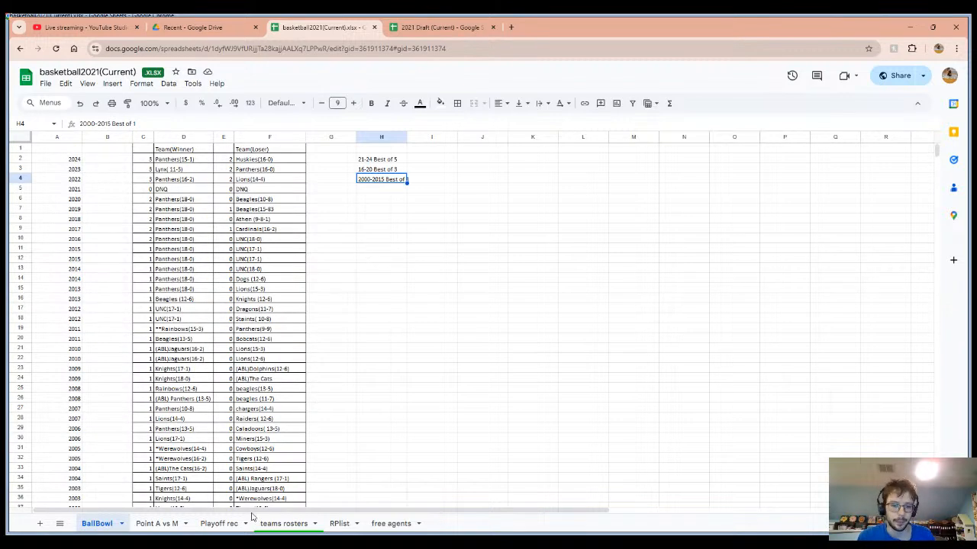
Review the team records on the Playoff rec sheet, highlighting the Bears' row 19 and its Team Found cell P19.
click(278, 523)
click(219, 524)
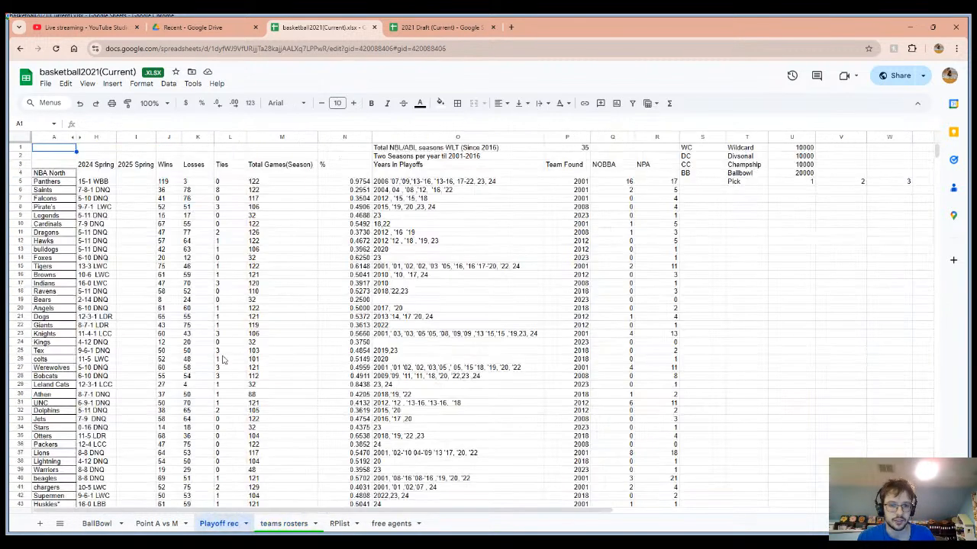
scroll(263, 249, down, 4)
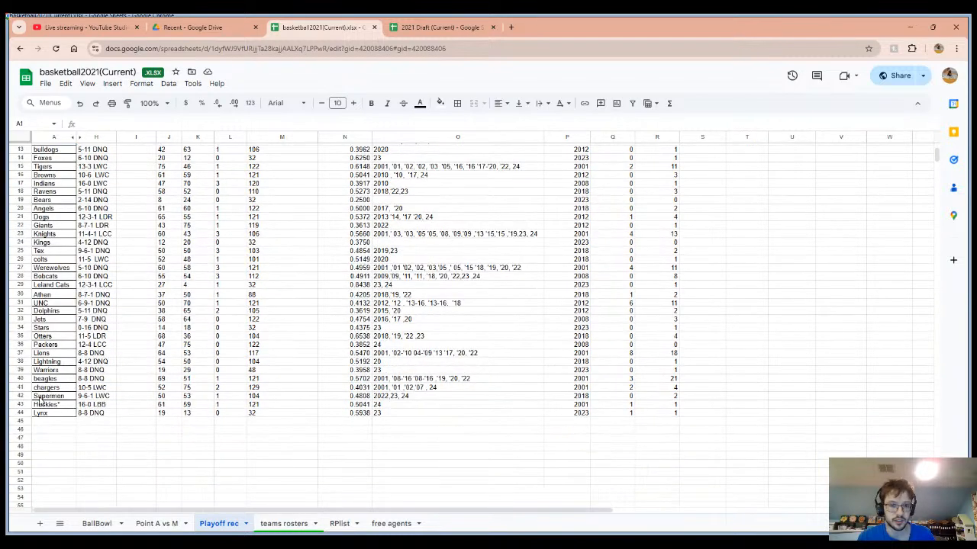
scroll(38, 398, up, 4)
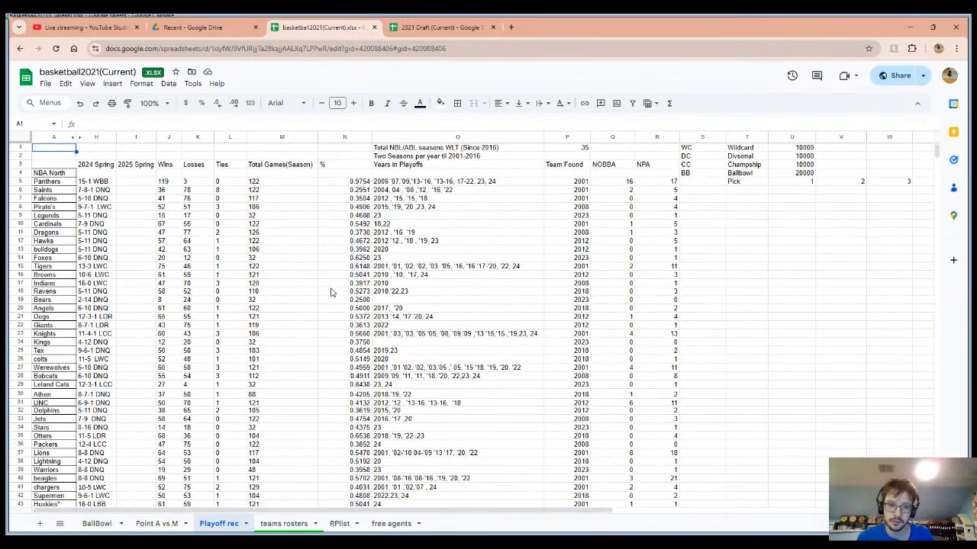
click(19, 300)
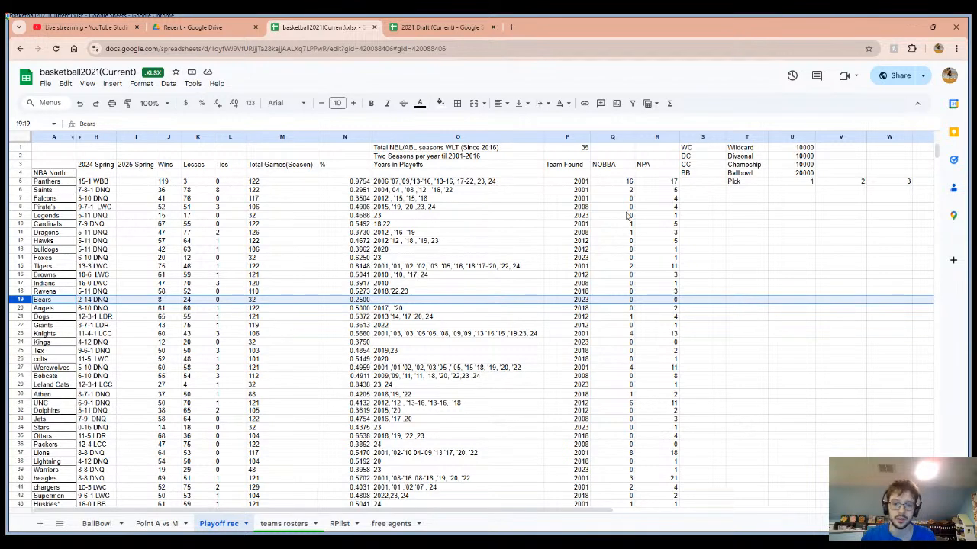
click(588, 304)
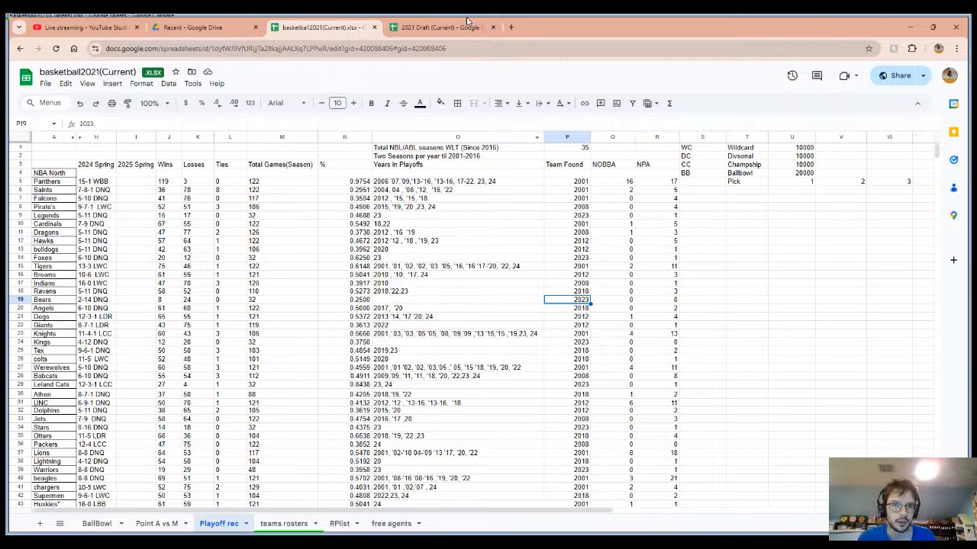
View the teams rosters sheet, glance at the Draft Order 2024 sheet in the 2021 Draft workbook, and return to the rosters.
click(293, 525)
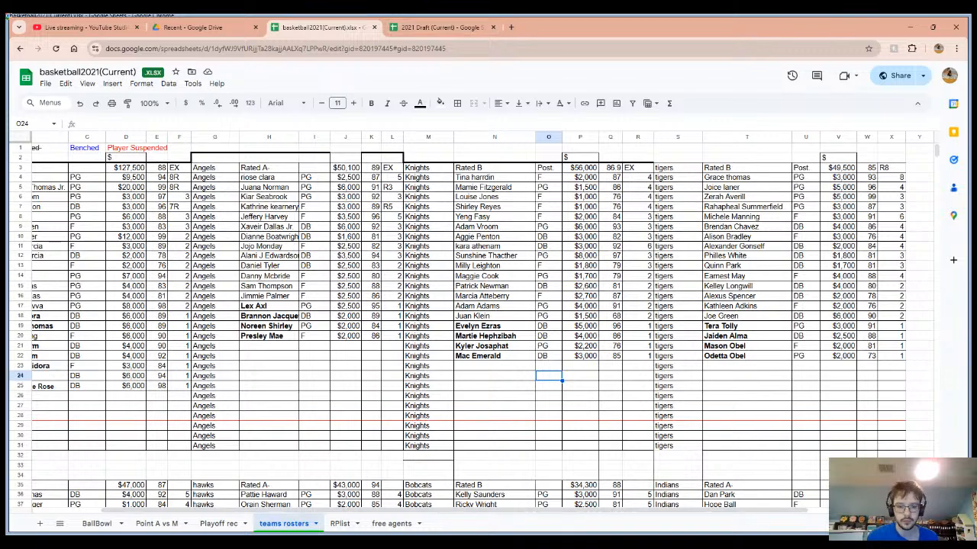
click(416, 26)
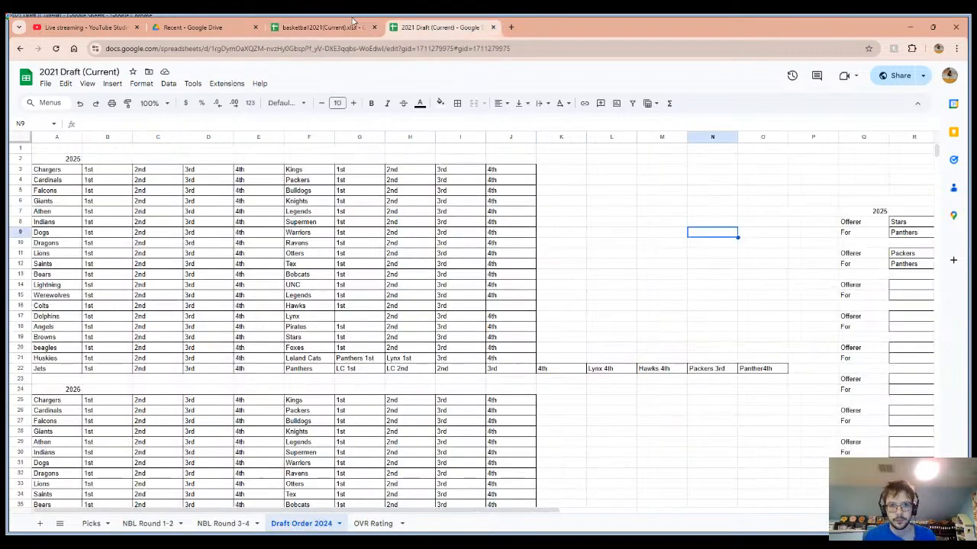
click(341, 23)
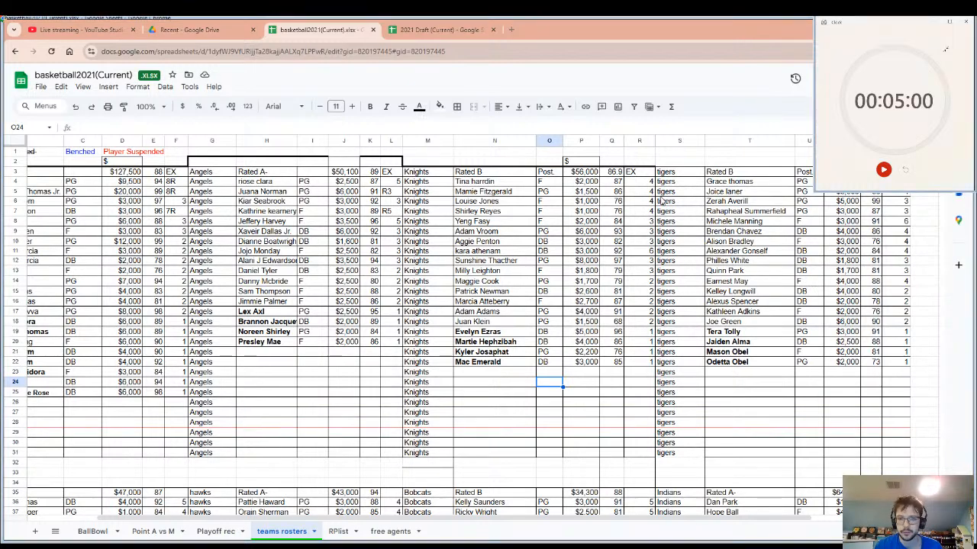
Check the live stream dashboard in YouTube Studio twice and return to the teams rosters sheet.
click(103, 25)
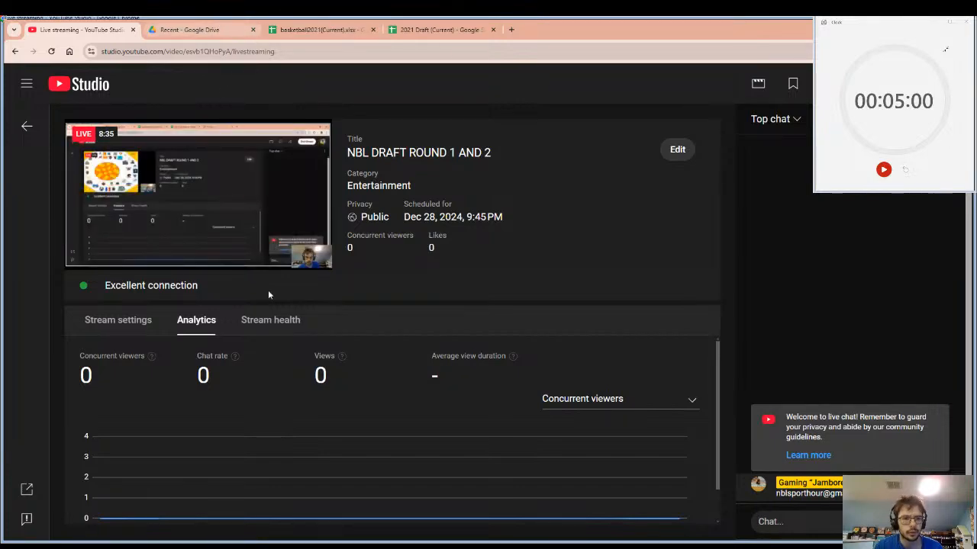
click(321, 27)
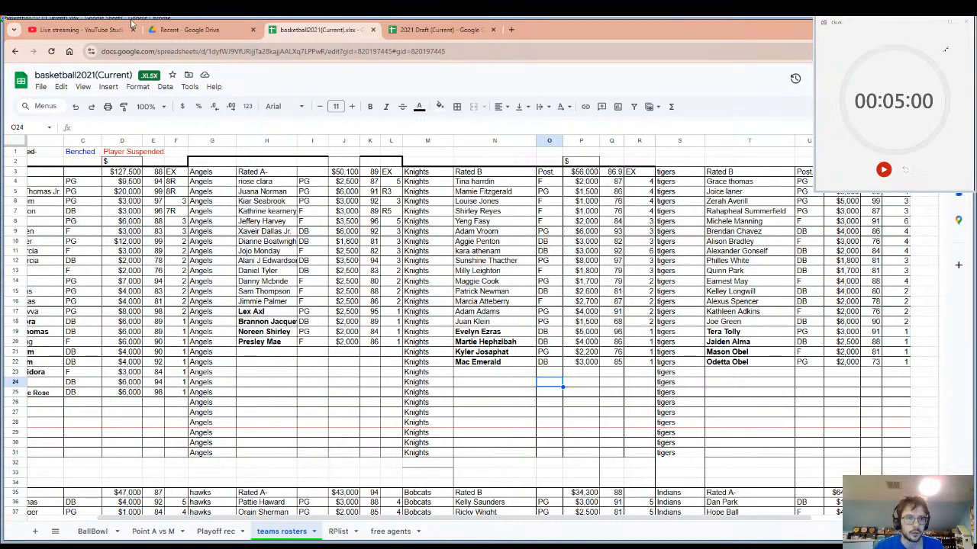
click(93, 27)
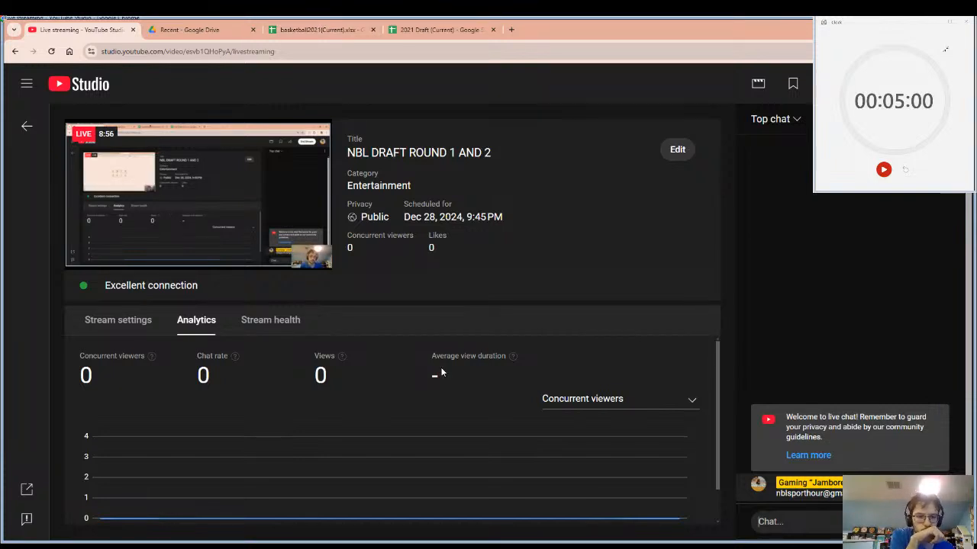
click(305, 29)
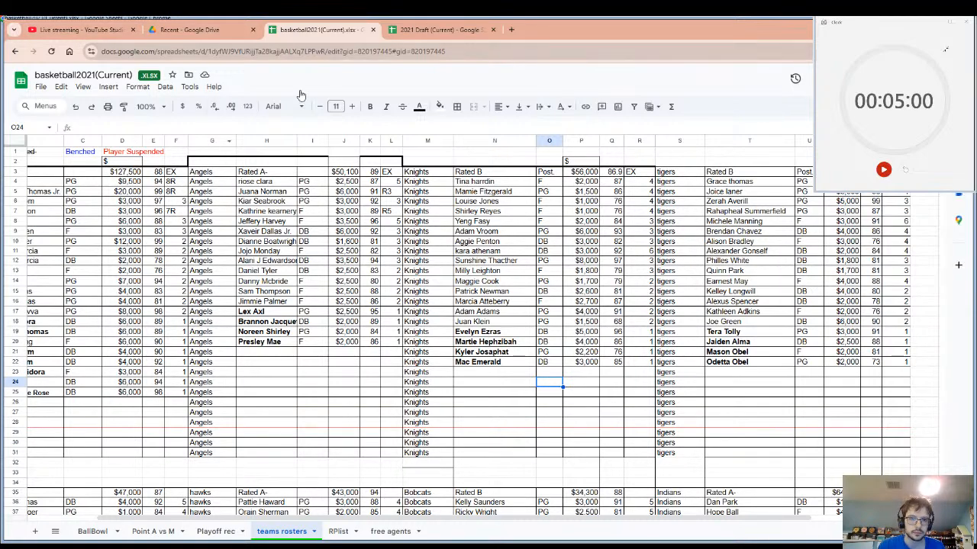
click(425, 29)
click(369, 29)
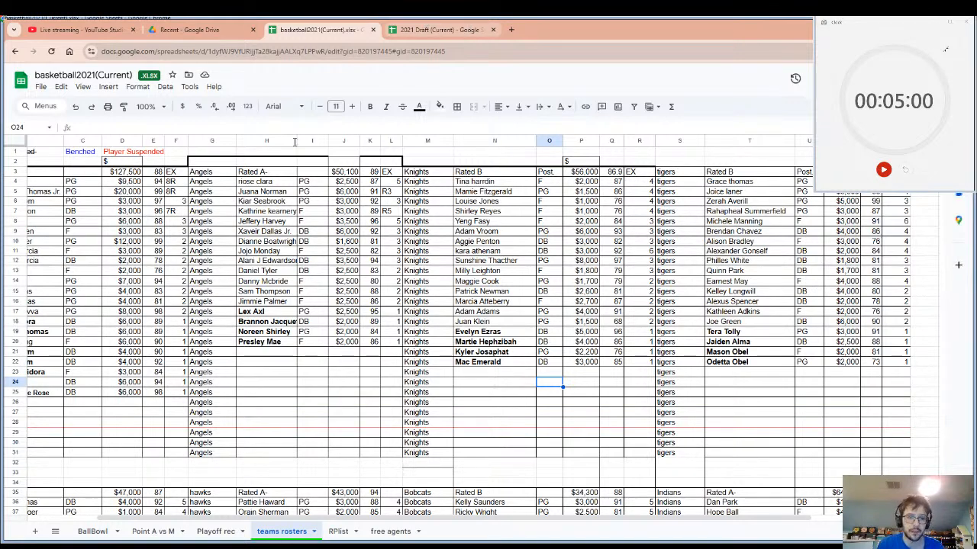
Examine the R-marked EX entries on the teams rosters sheet, highlighting F4:F7 and the Angels' L5:L7.
click(171, 192)
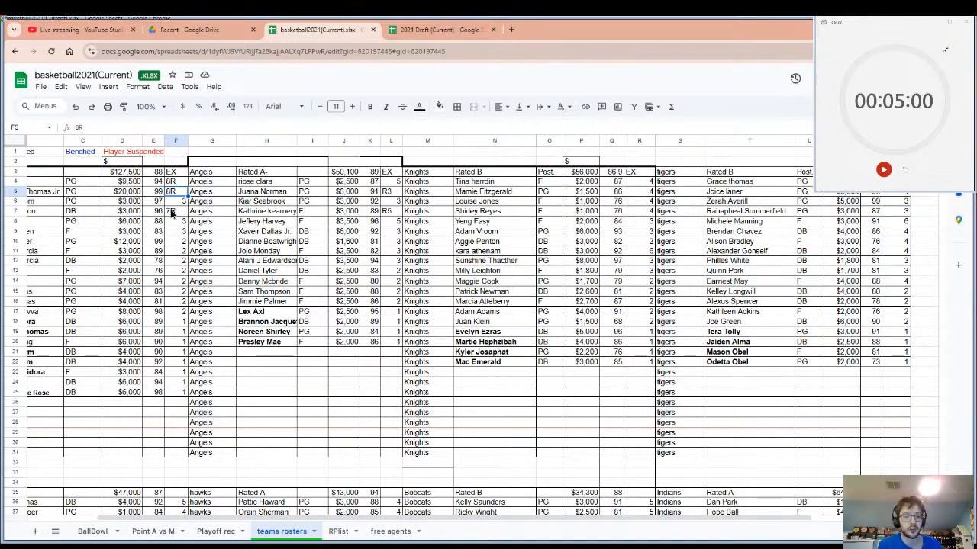
drag(173, 214, 170, 176)
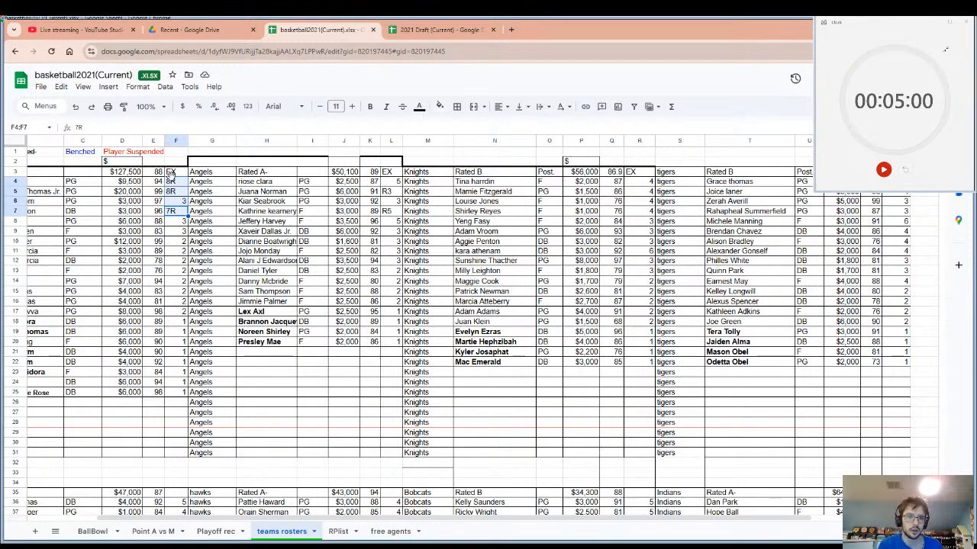
click(396, 193)
shift+click(395, 213)
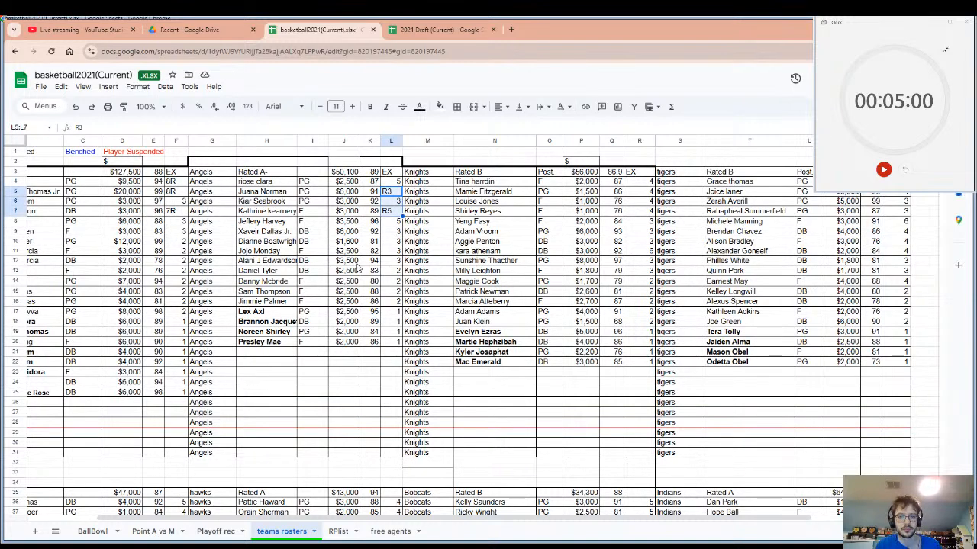
Skim the rosters further down the sheet, then re-highlight the EX entries in F4:F7 and L5:L7 and select L5.
scroll(654, 275, down, 5)
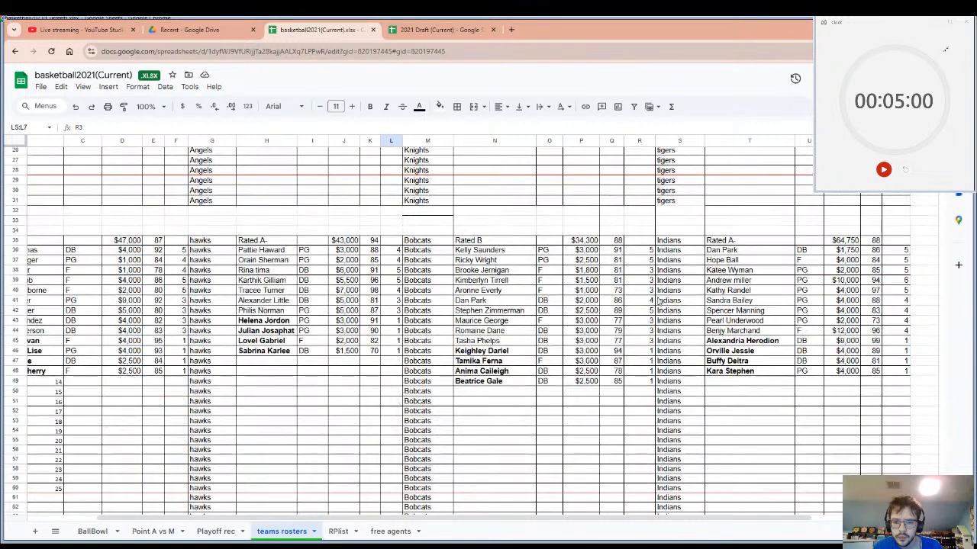
scroll(376, 329, down, 10)
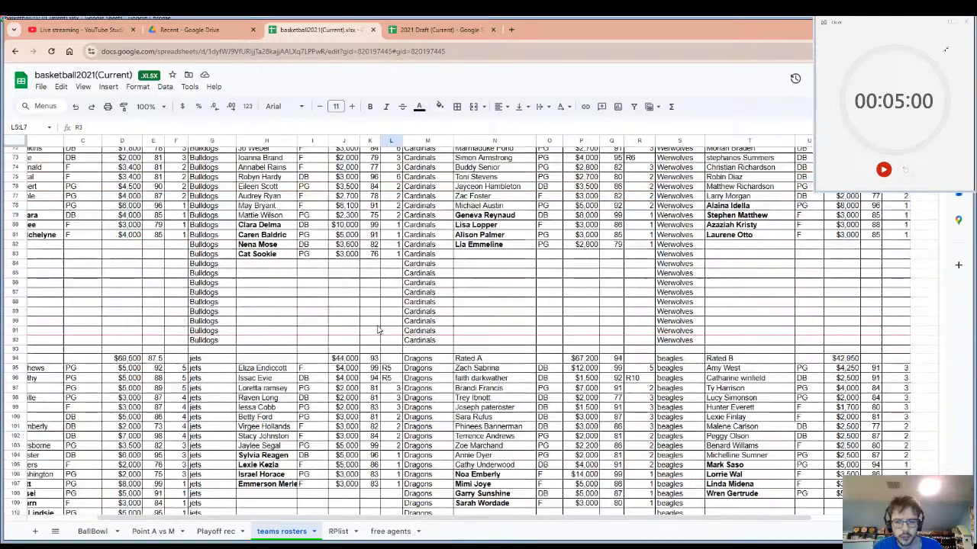
scroll(463, 320, up, 8)
scroll(462, 321, up, 7)
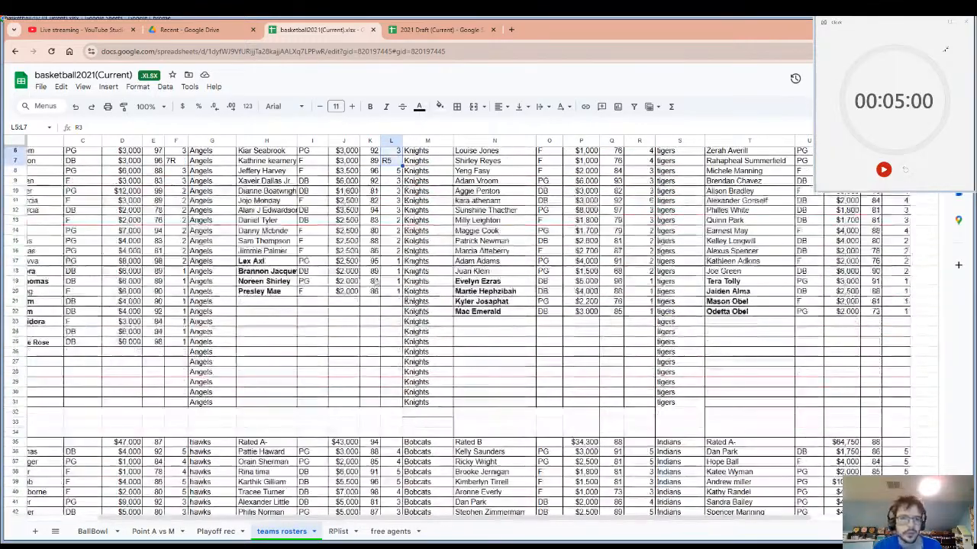
click(171, 182)
shift+click(171, 211)
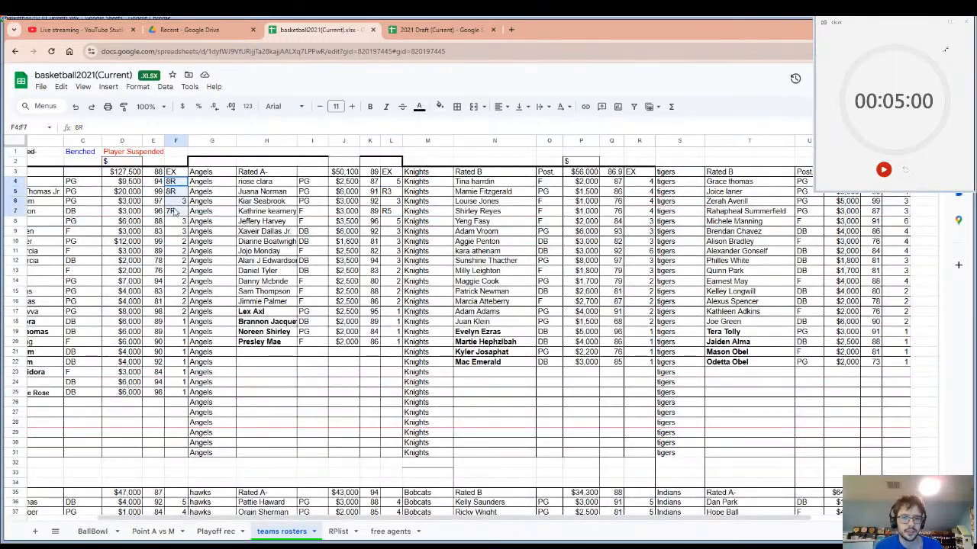
drag(391, 192, 391, 211)
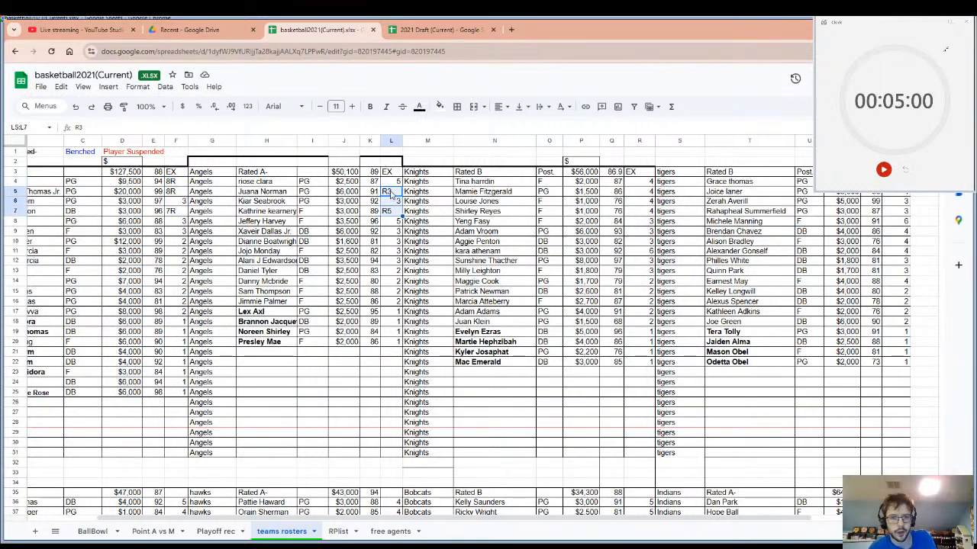
click(389, 193)
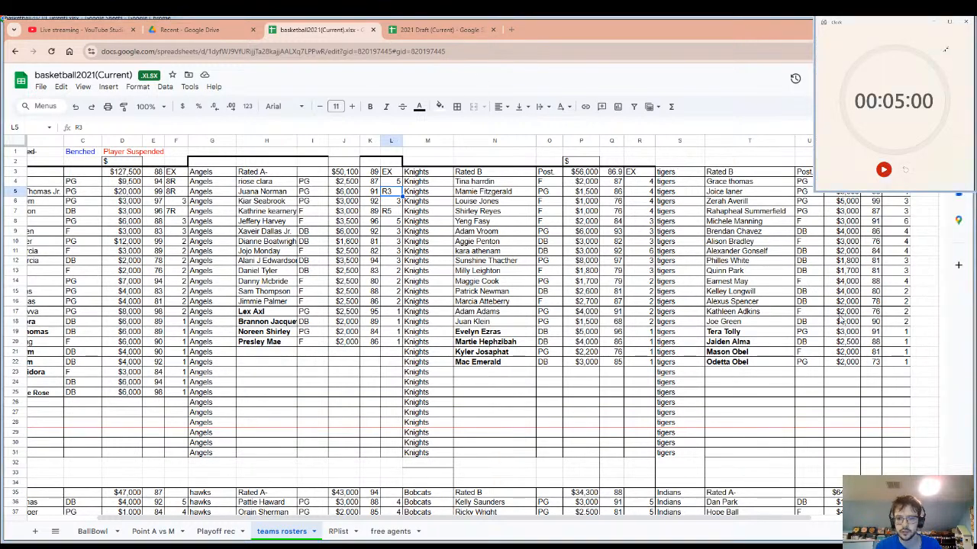
Start the five-minute countdown timer and present the 2025 picks on the 2021 Draft workbook's Draft Order 2024 sheet, selecting A2.
click(883, 170)
click(438, 30)
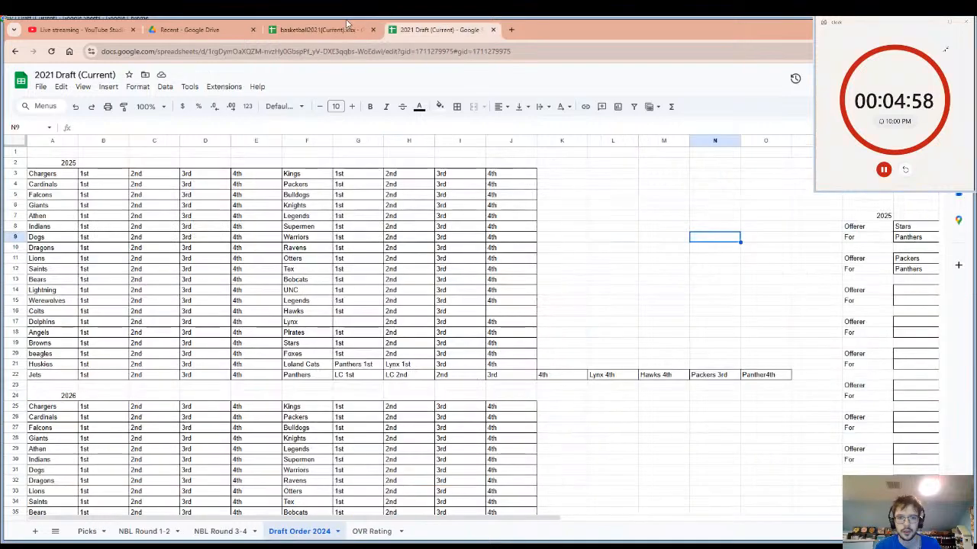
click(321, 30)
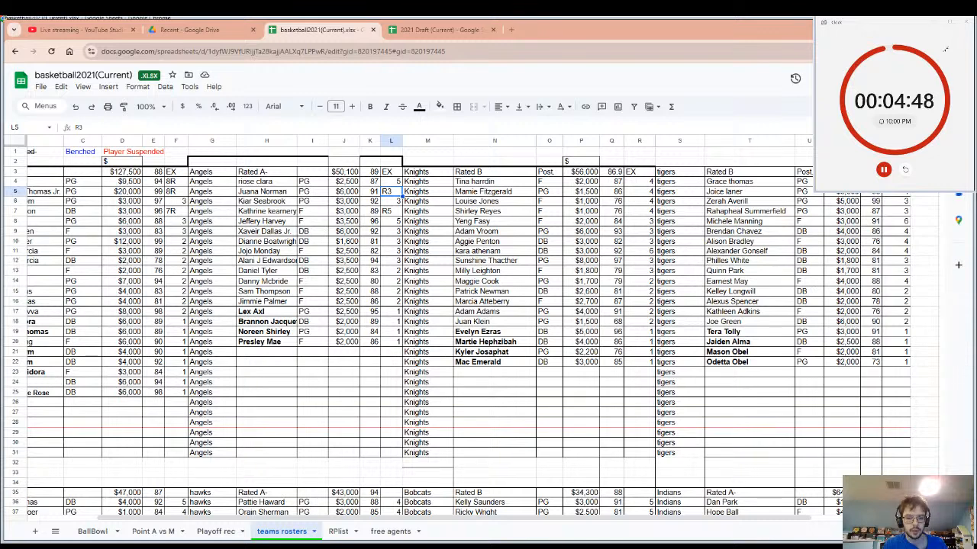
click(412, 30)
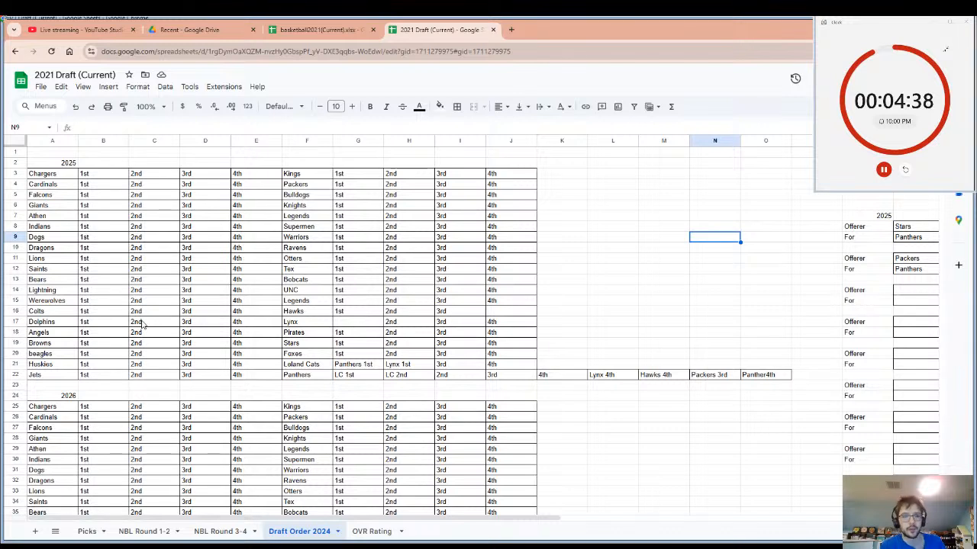
click(52, 165)
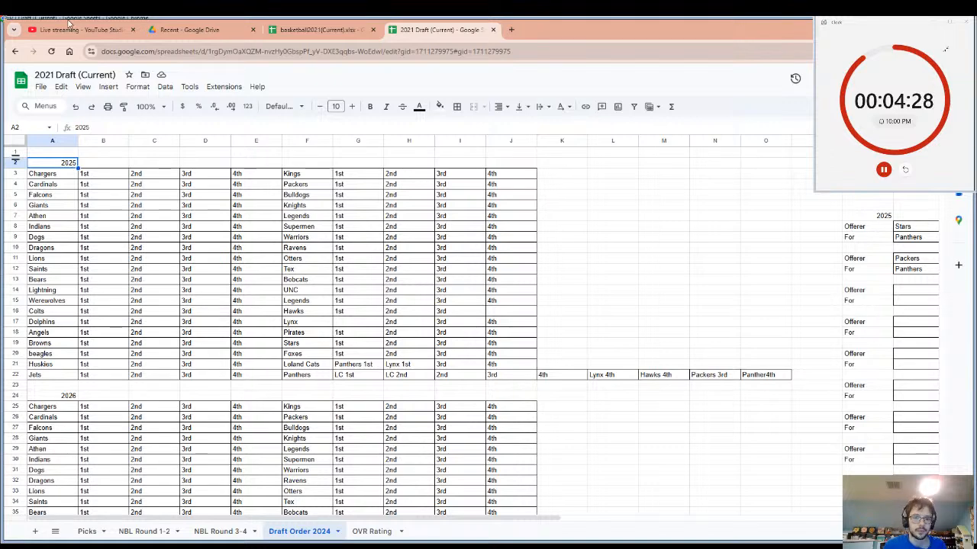
Review the NBL Round 1-2 and NBL Round 3-4 pick lists through R4 Pick 160, and return to the Round 1-2 sheet.
click(177, 532)
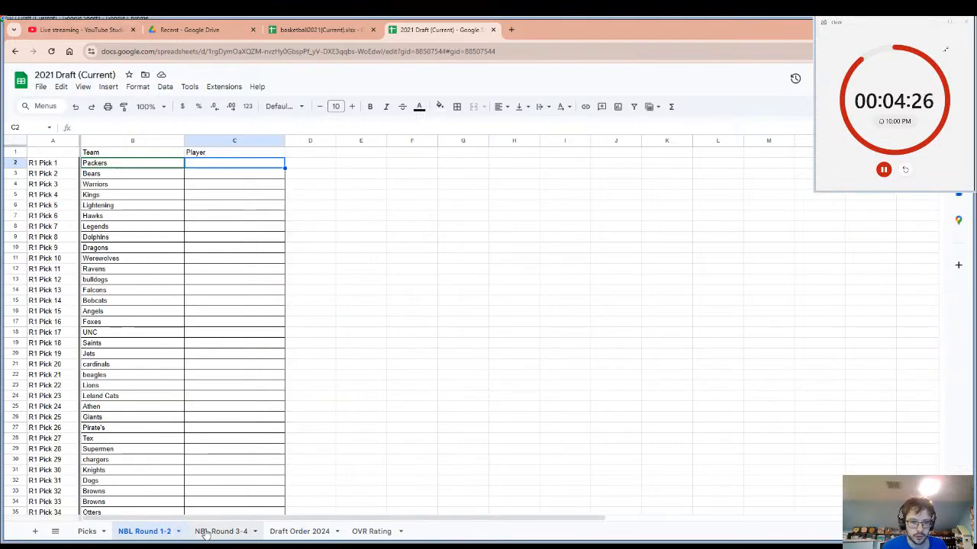
click(206, 534)
scroll(150, 407, down, 6)
scroll(149, 407, down, 6)
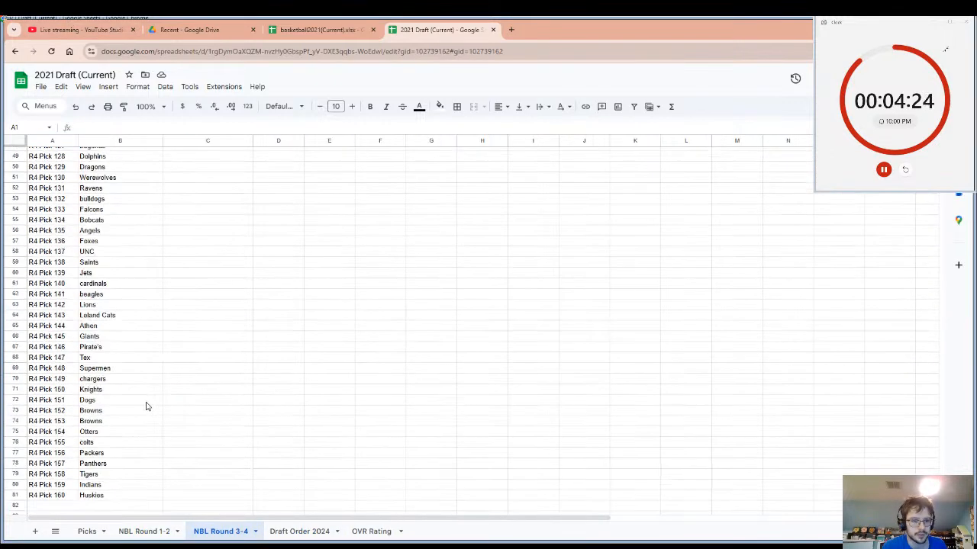
scroll(145, 401, down, 5)
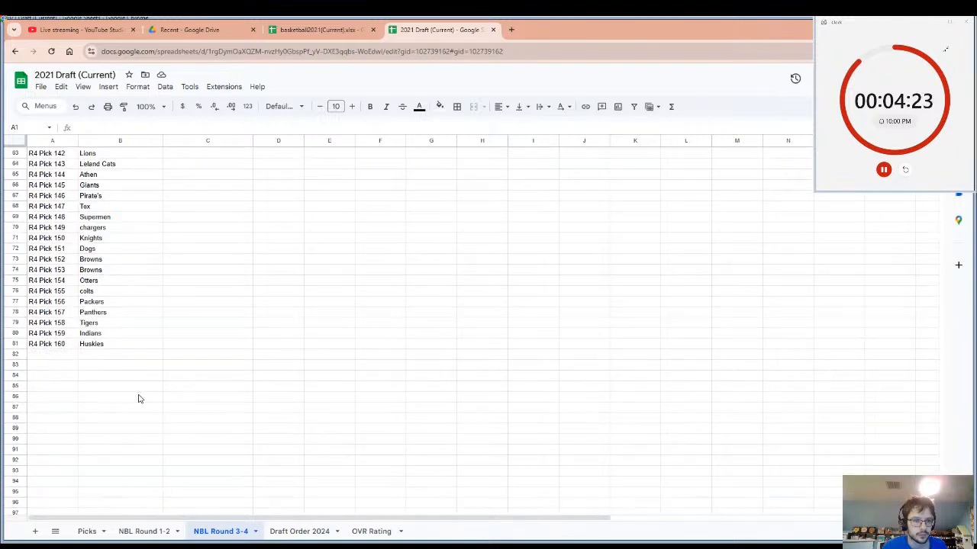
click(104, 345)
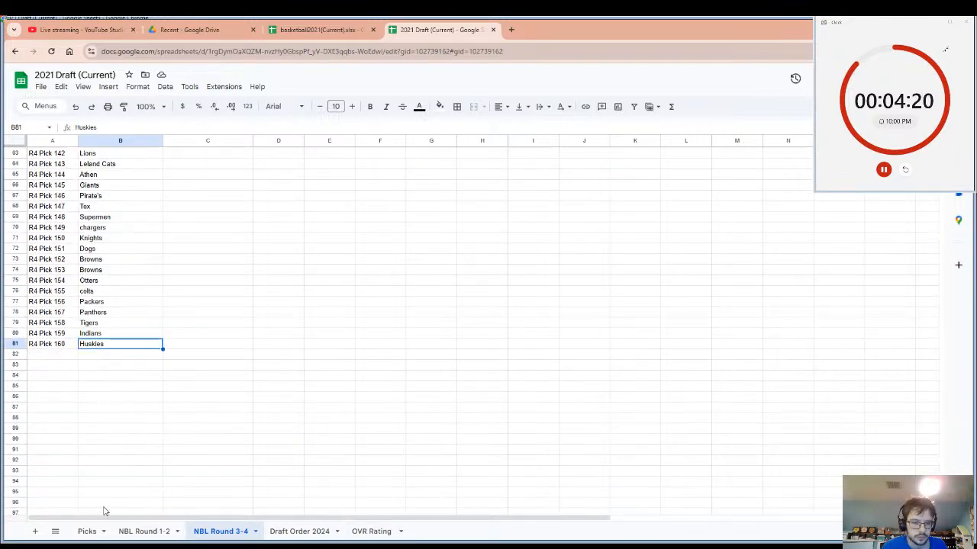
click(138, 531)
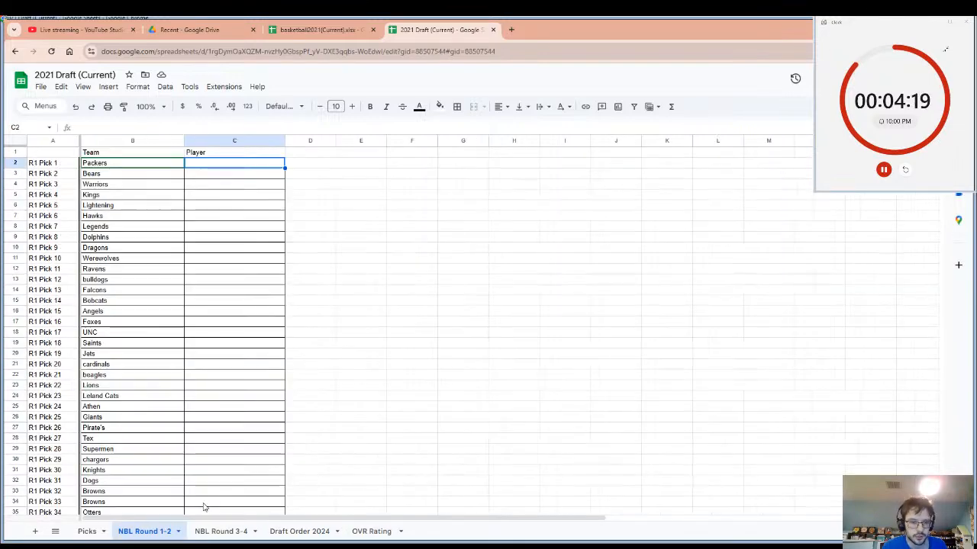
Present the player ratings on the OVR Rating sheet, skimming down to about player #90.
click(371, 532)
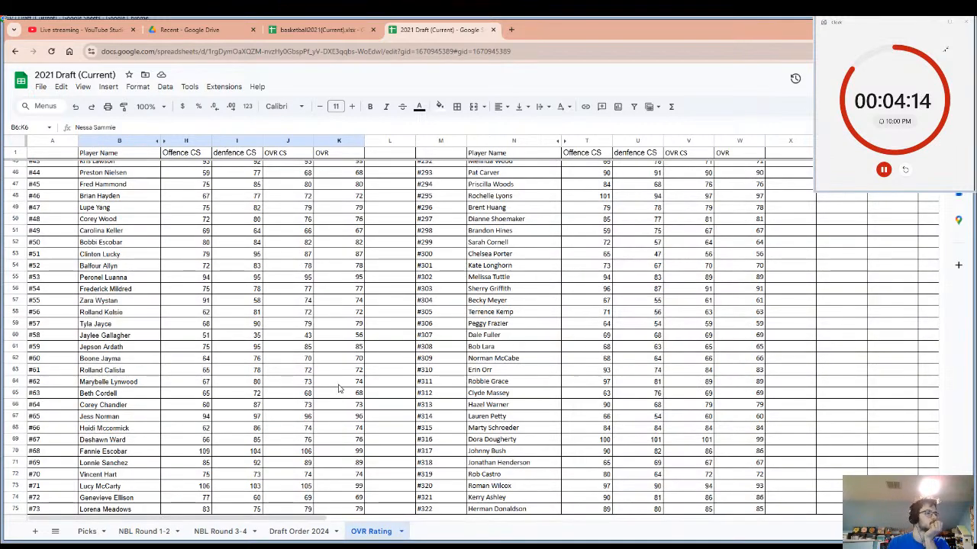
scroll(318, 341, down, 2)
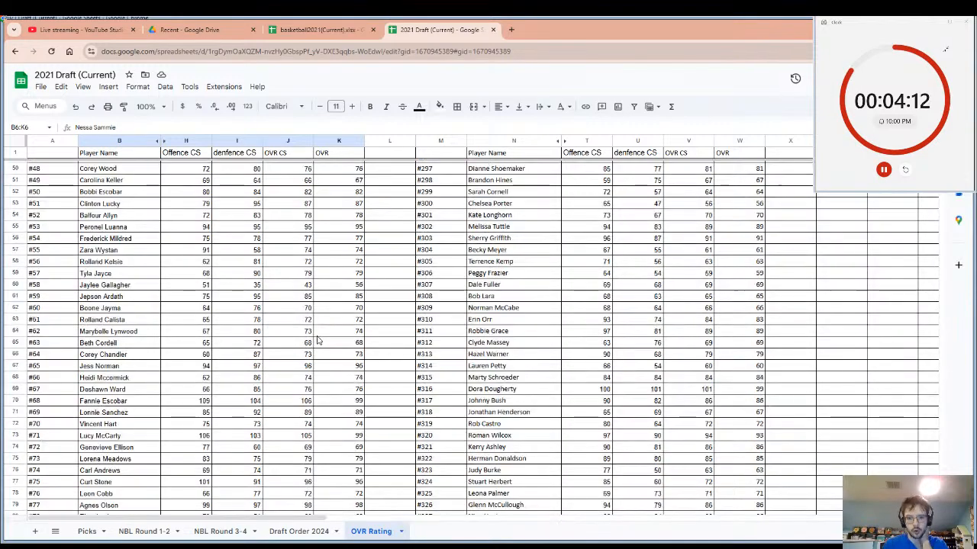
scroll(318, 341, down, 5)
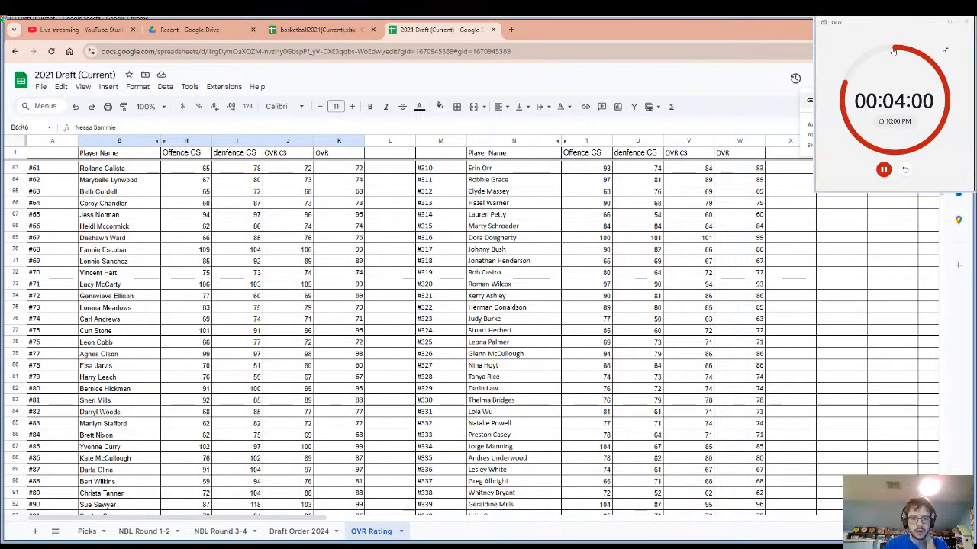
Copy the 2021 Draft workbook's share link and post it in the YouTube live chat.
click(840, 100)
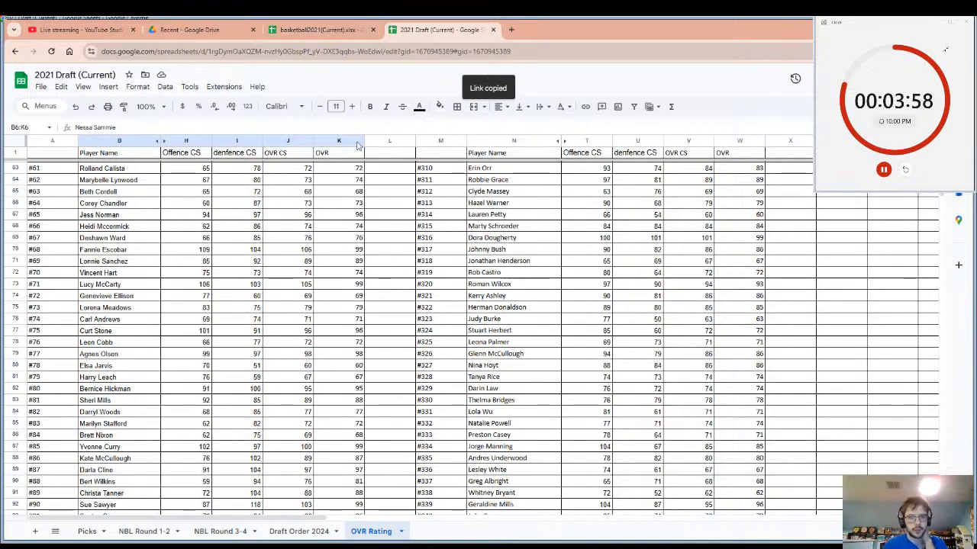
click(84, 29)
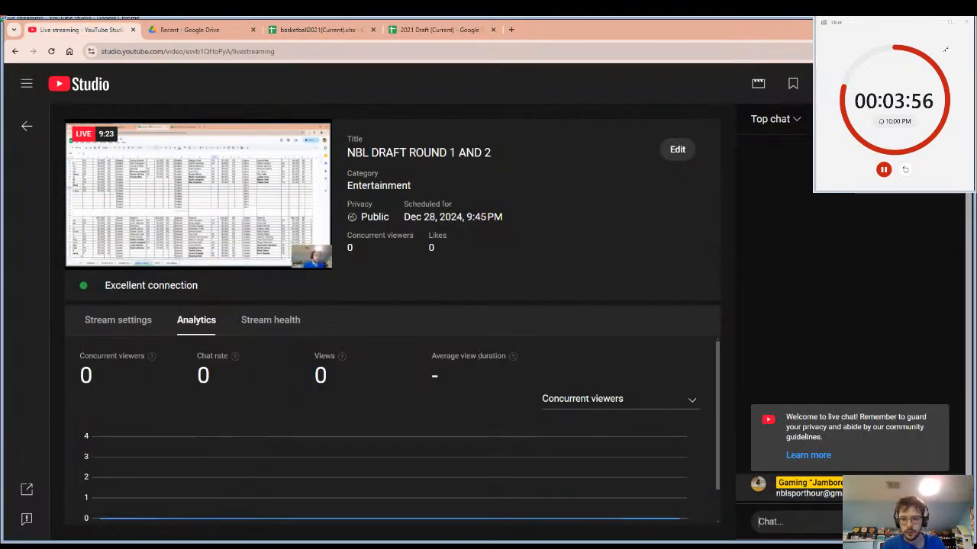
click(837, 521)
key(ctrl+v)
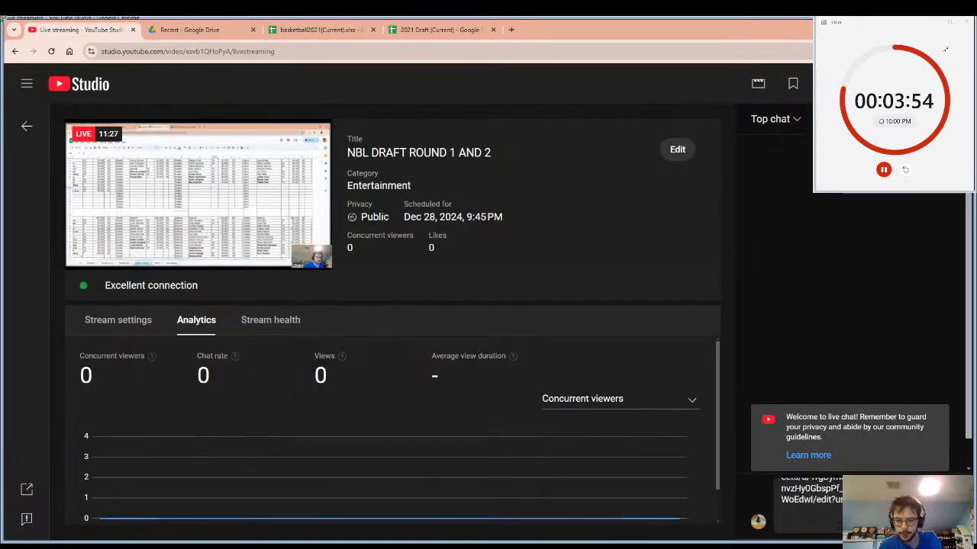
key(Return)
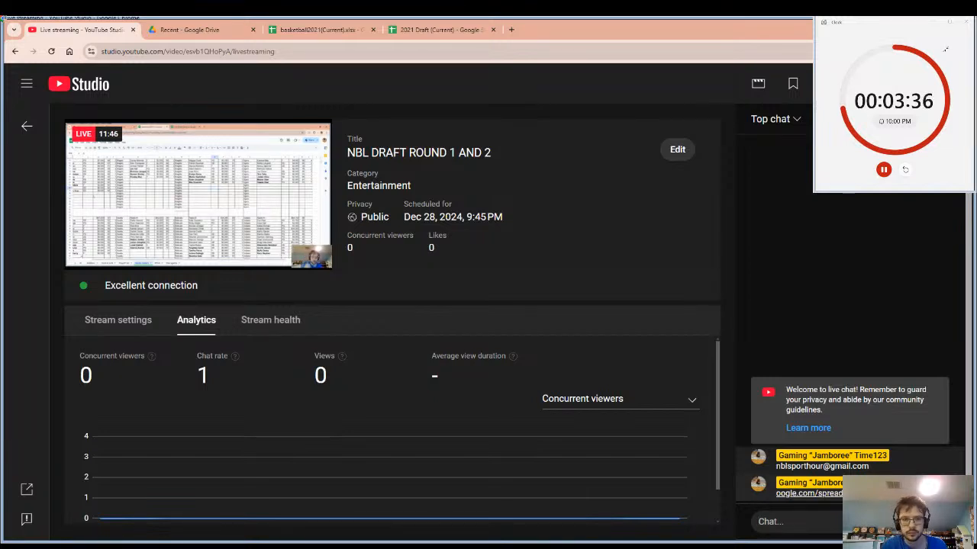
Return to the 2021 Draft workbook's OVR Rating sheet, review the ratings around players #91 to #121, and select N112.
click(416, 25)
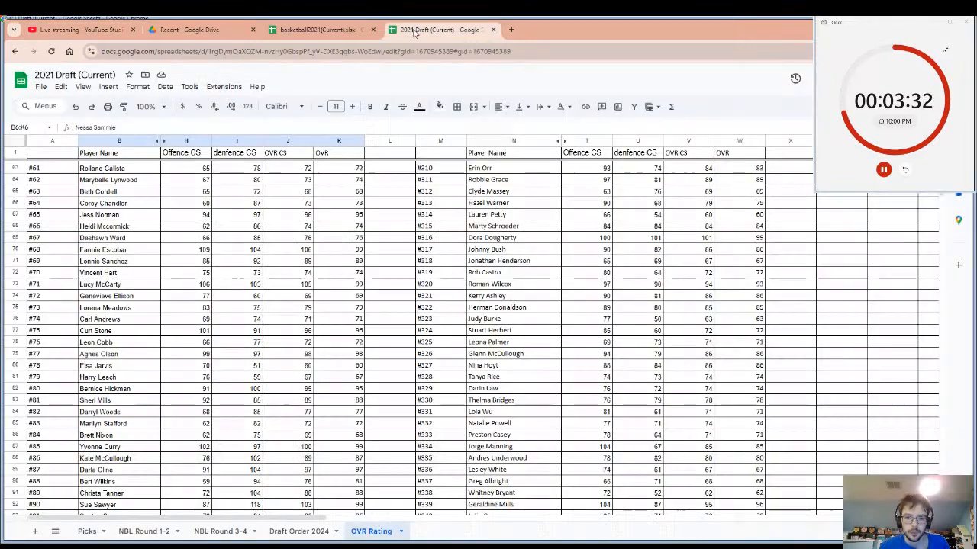
scroll(440, 419, down, 2)
scroll(440, 419, down, 5)
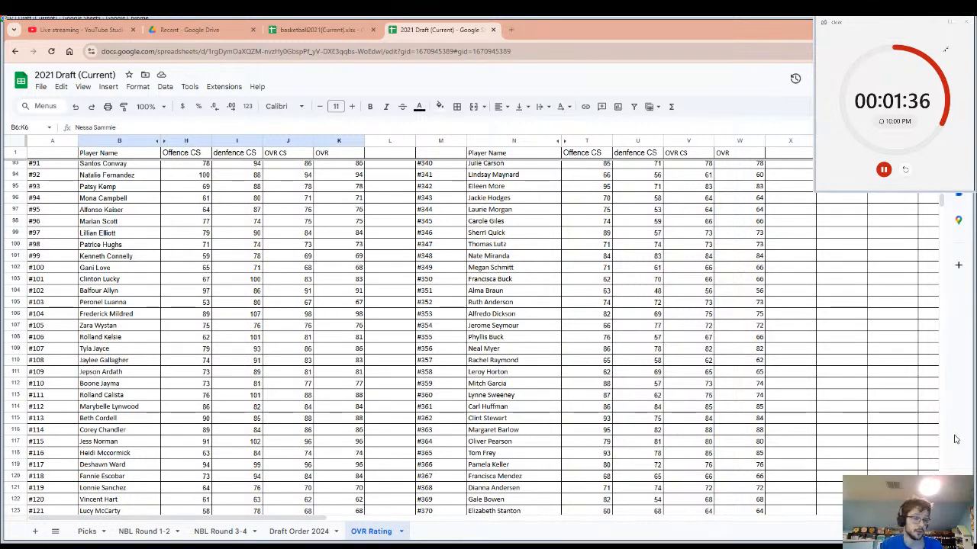
click(524, 383)
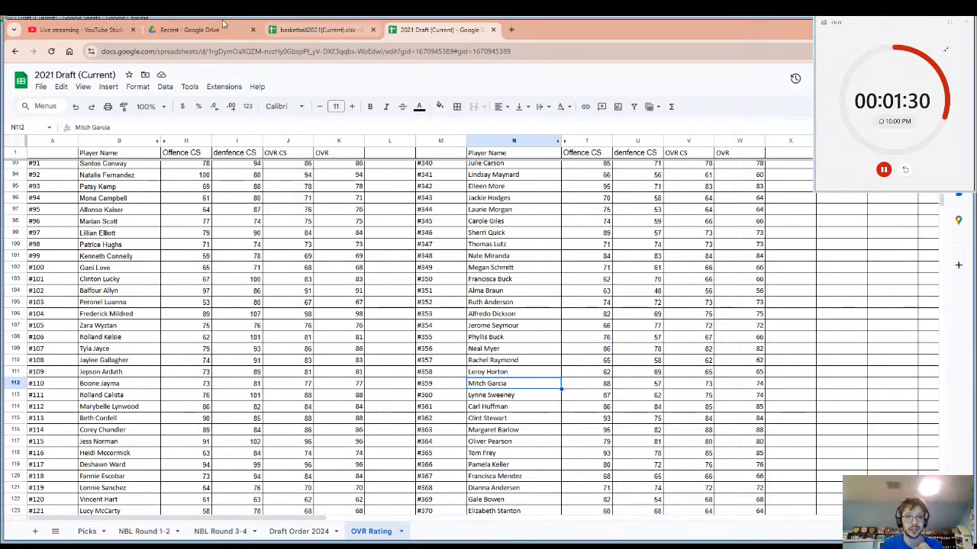
Check the teams rosters sheet in the basketball2021(Current) workbook and bring up the list of all its sheets.
click(304, 29)
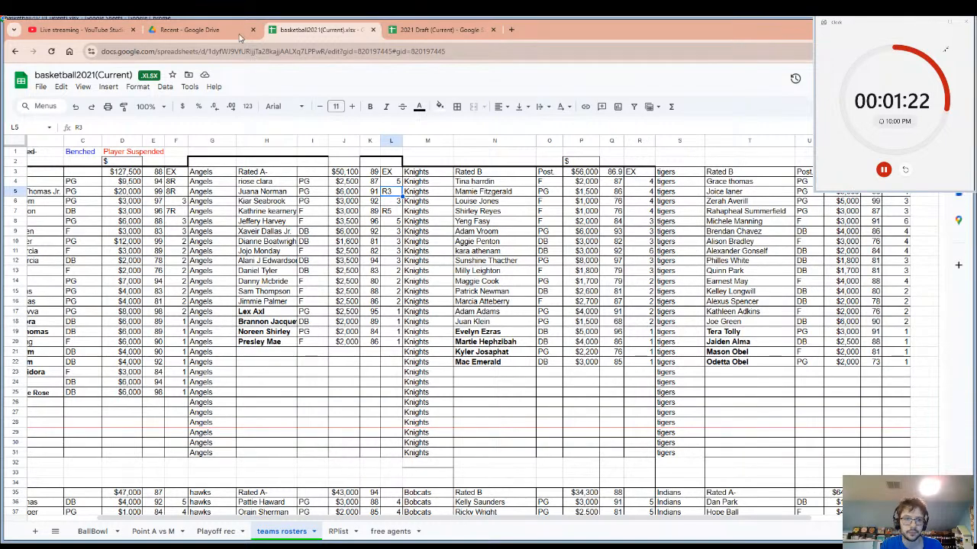
scroll(92, 519, down, 5)
scroll(91, 523, up, 2)
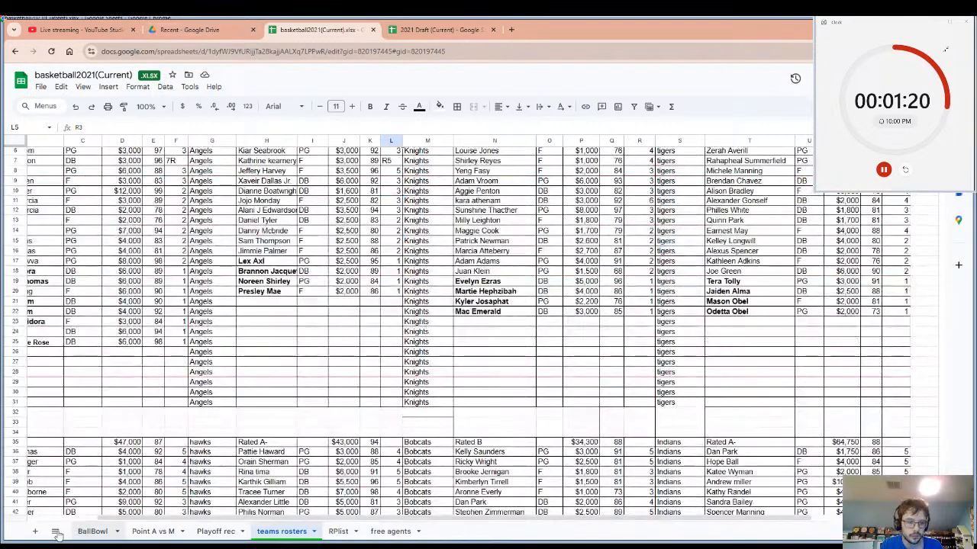
click(55, 532)
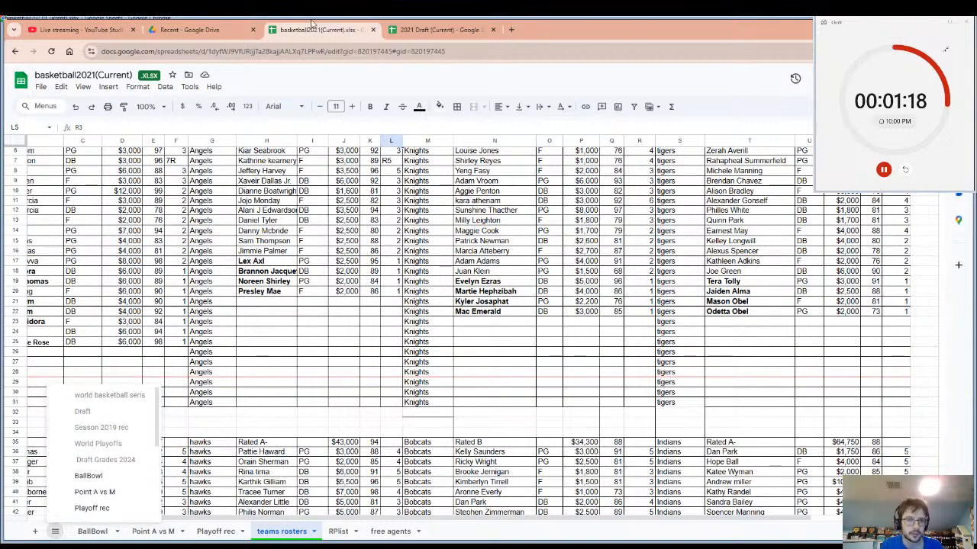
Open the Basket ball Sports Hour spreadsheet from Drive's recent files and post its share link in the YouTube live chat.
click(190, 29)
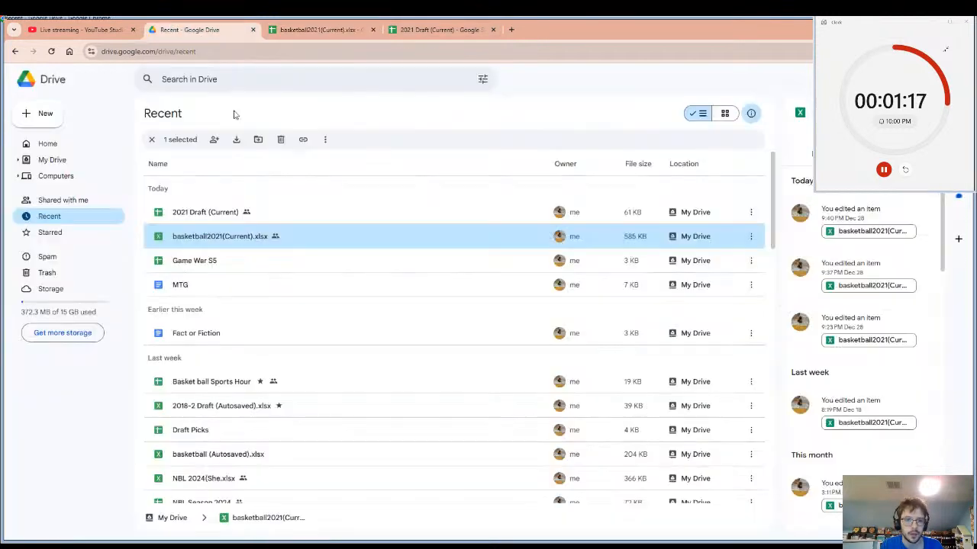
double_click(204, 385)
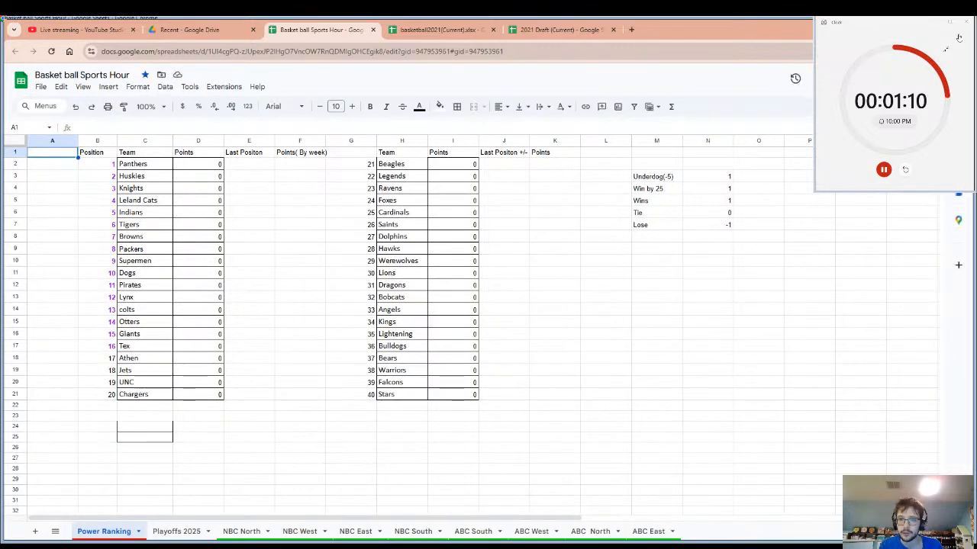
click(859, 100)
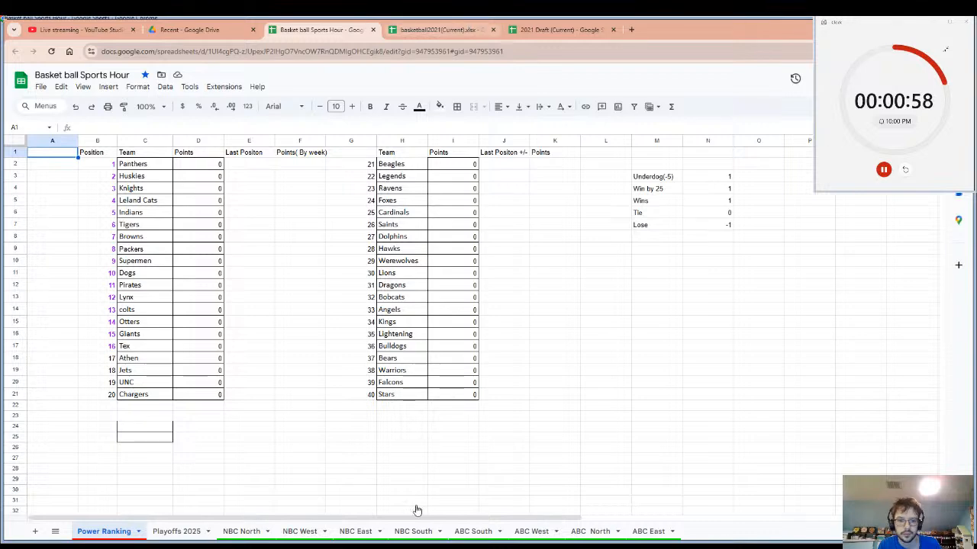
click(76, 29)
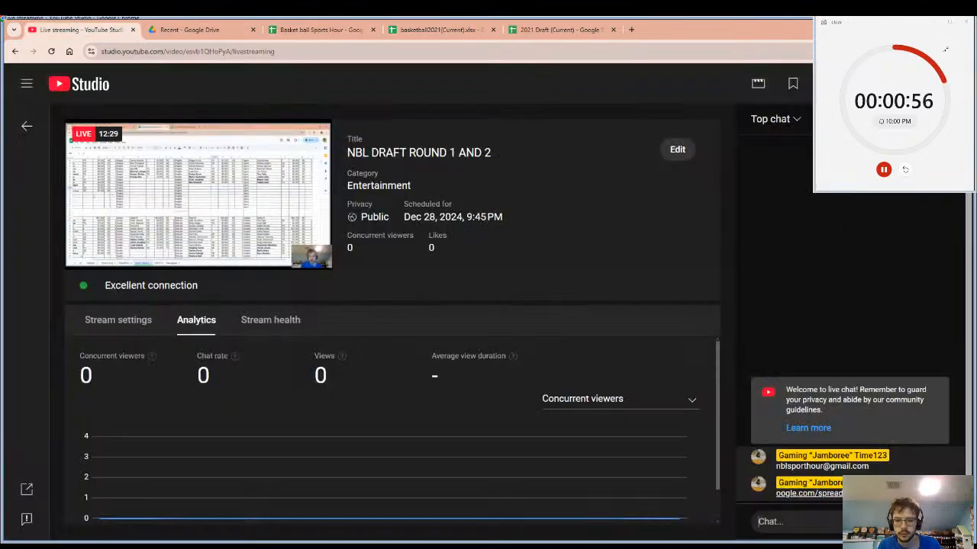
key(ctrl+v)
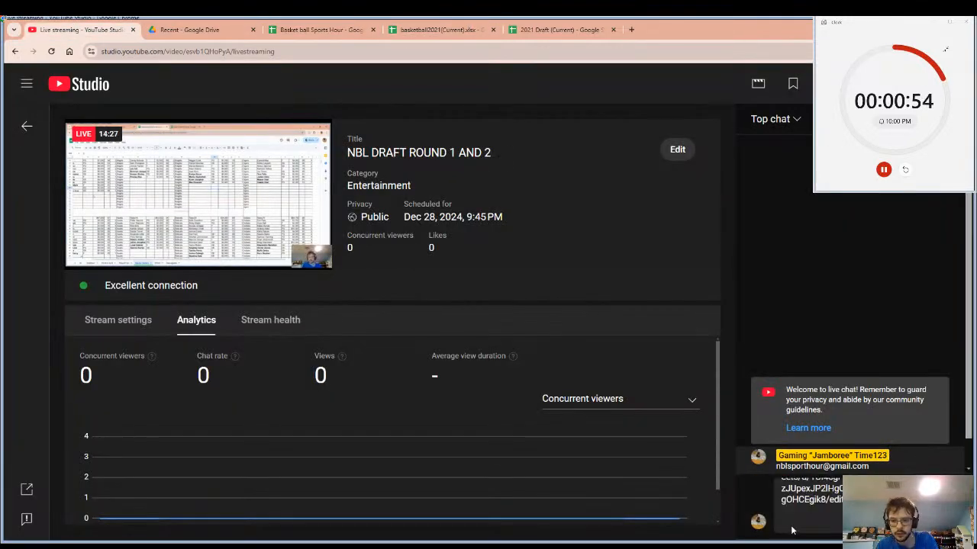
key(Return)
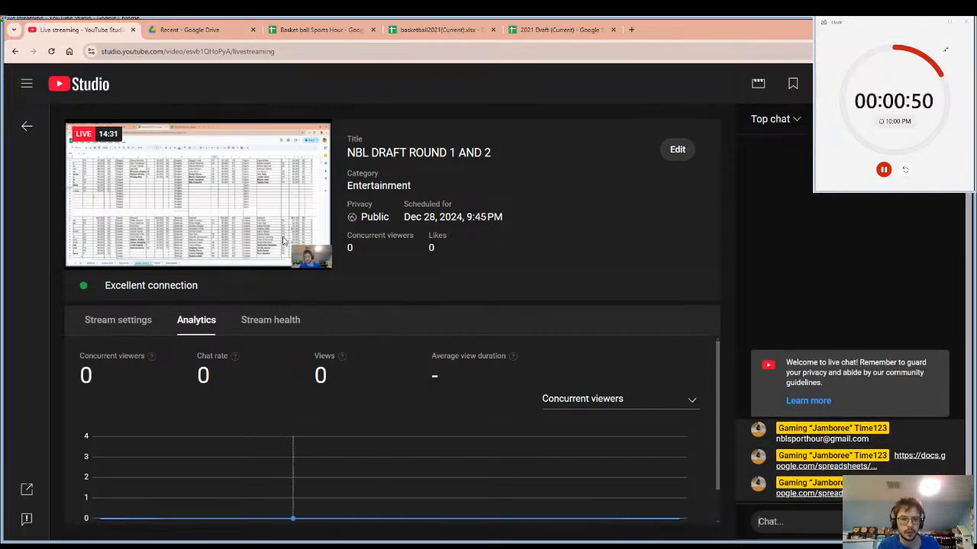
Return to the 2021 Draft workbook's OVR Rating sheet and restart the five-minute countdown timer.
click(181, 25)
click(36, 24)
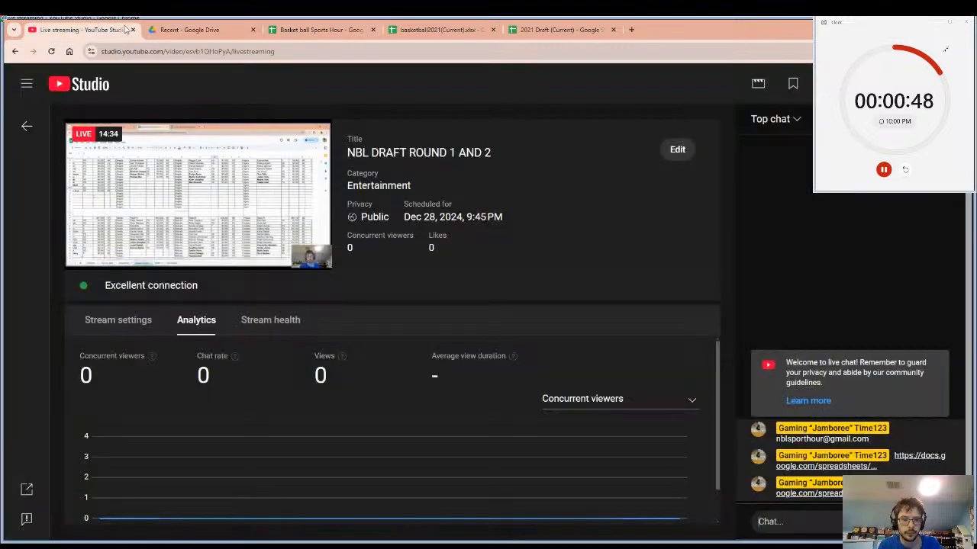
click(317, 29)
click(439, 29)
click(560, 29)
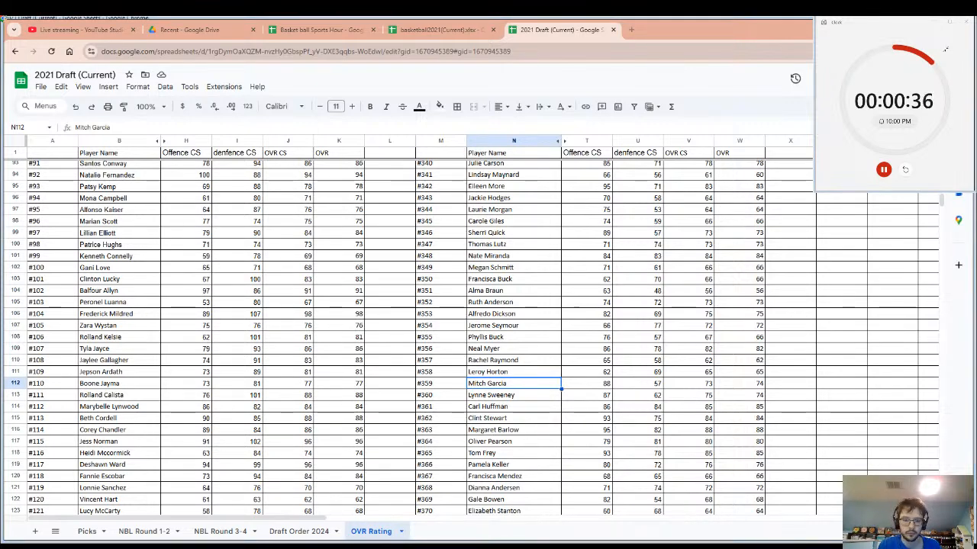
click(352, 527)
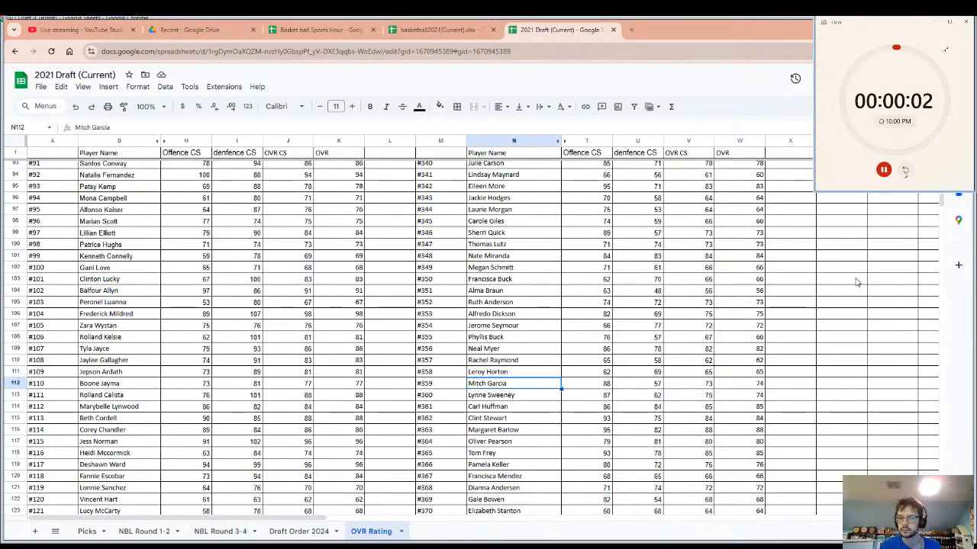
click(904, 172)
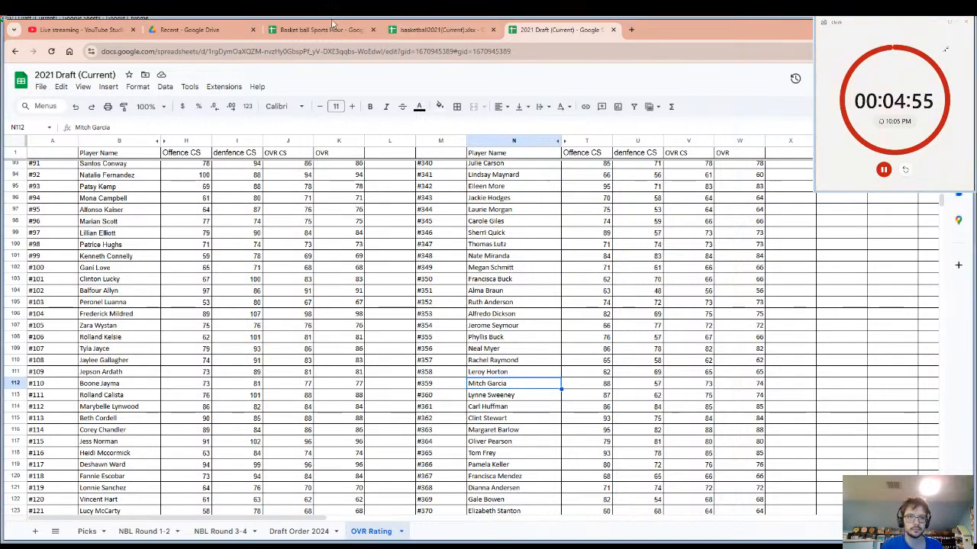
Check the live stream page and the Basket ball Sports Hour Playoffs 2025 and Power Ranking sheets, and return to the OVR Rating sheet.
click(84, 29)
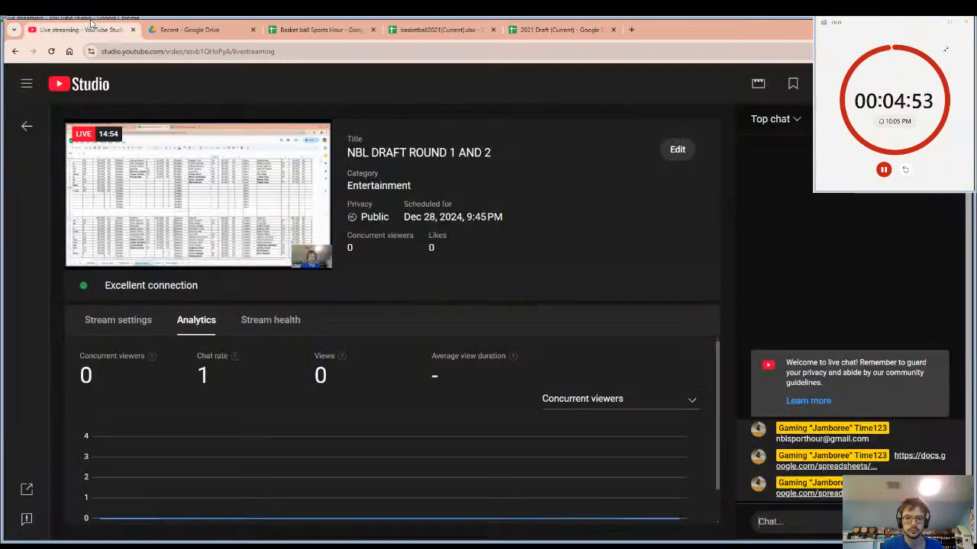
click(250, 25)
click(320, 29)
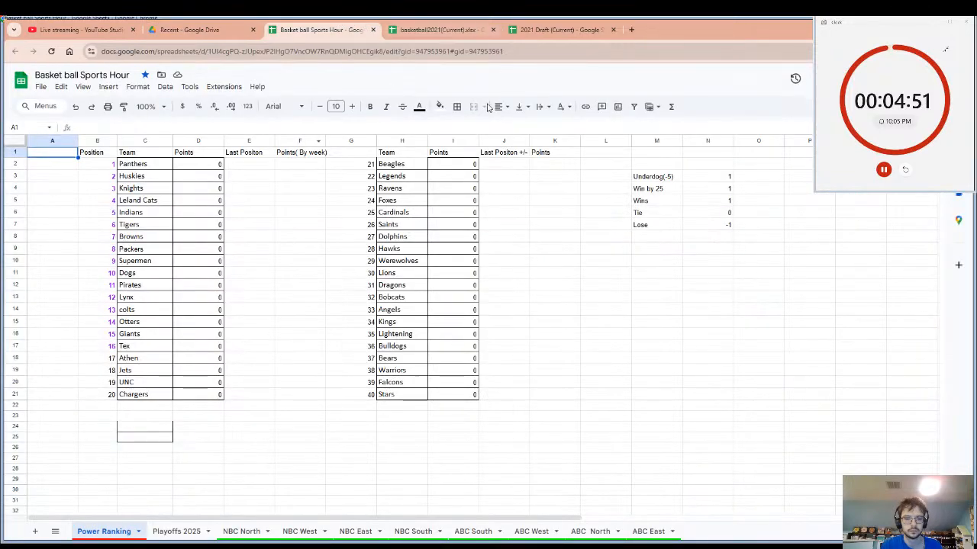
click(177, 532)
click(113, 532)
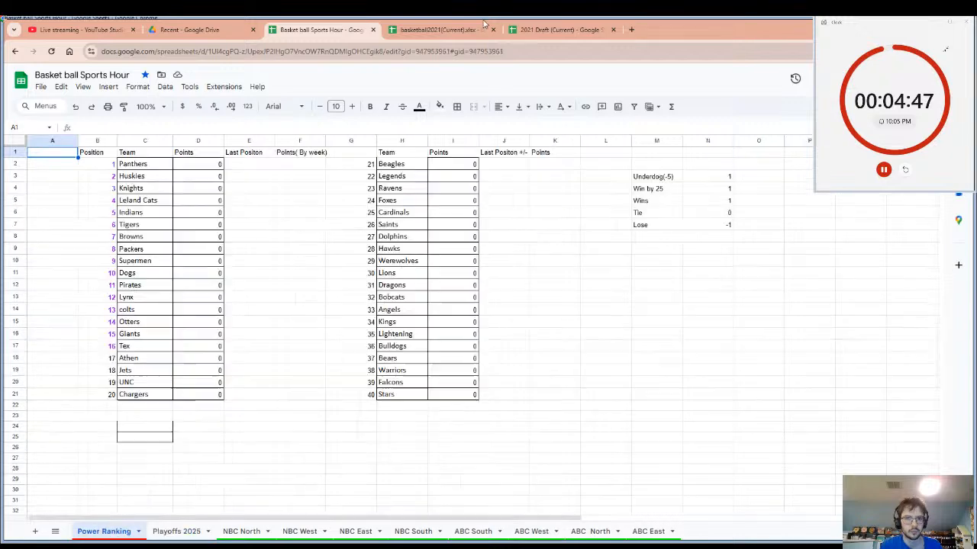
click(483, 25)
click(565, 29)
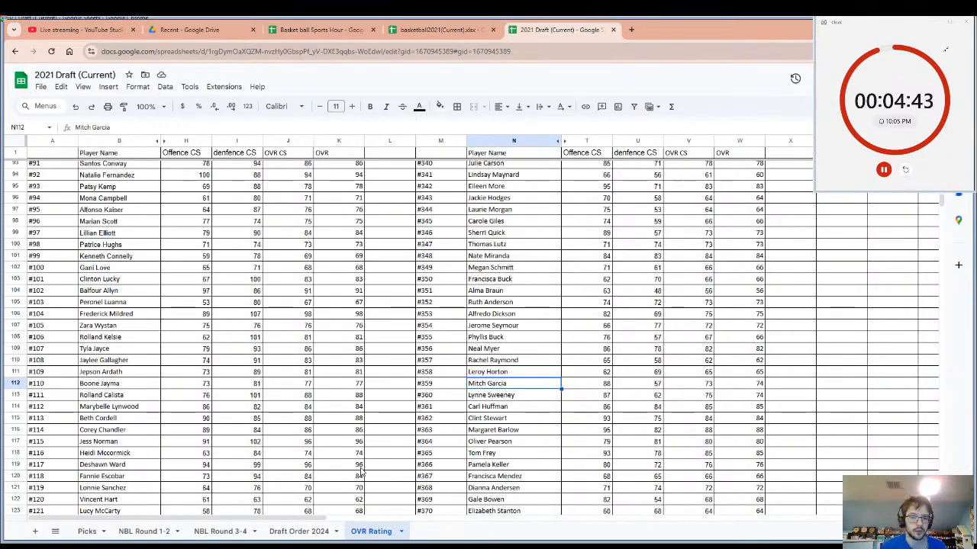
Review the player ratings back up to the Min-Max row of the OVR Rating sheet and highlight the denfence CS column I.
scroll(362, 473, down, 2)
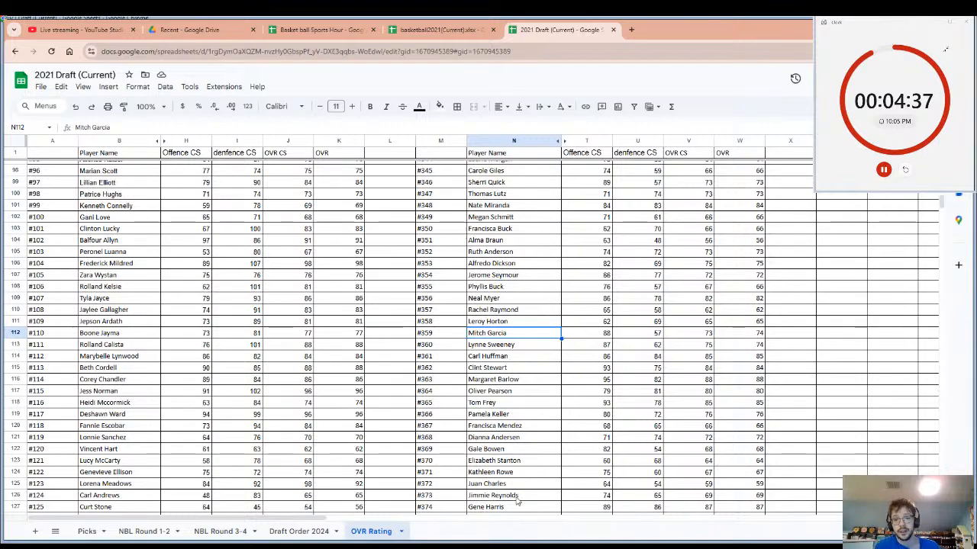
scroll(518, 501, up, 8)
scroll(544, 432, up, 6)
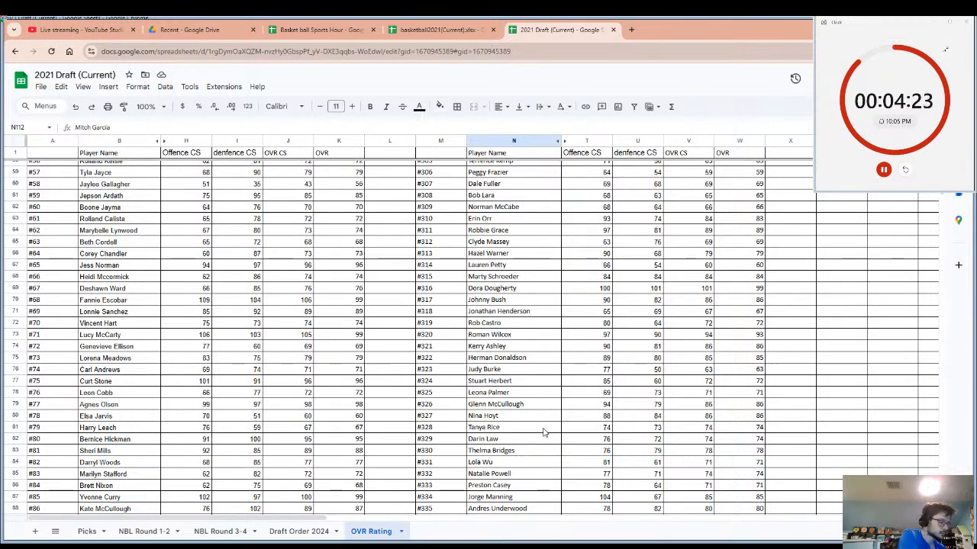
scroll(544, 431, up, 2)
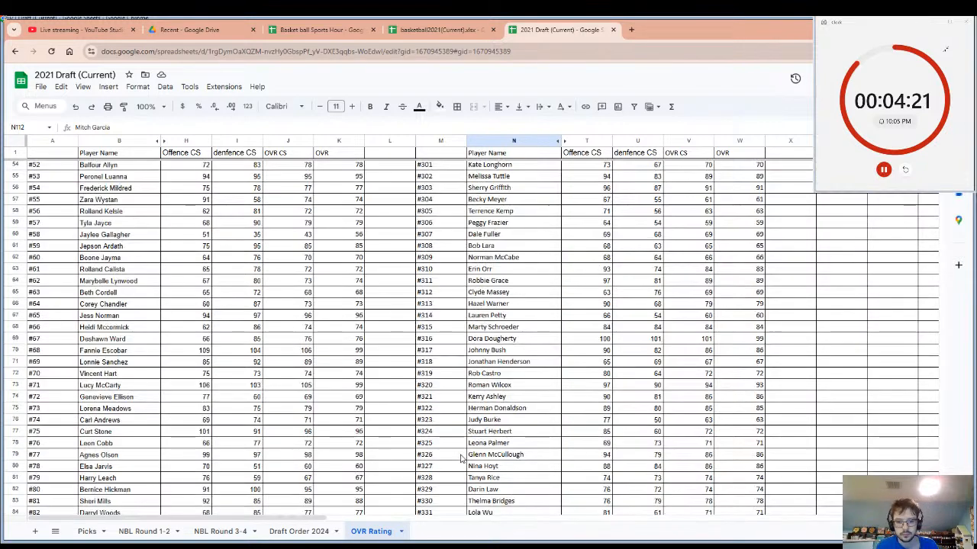
scroll(458, 458, down, 3)
scroll(312, 418, up, 2)
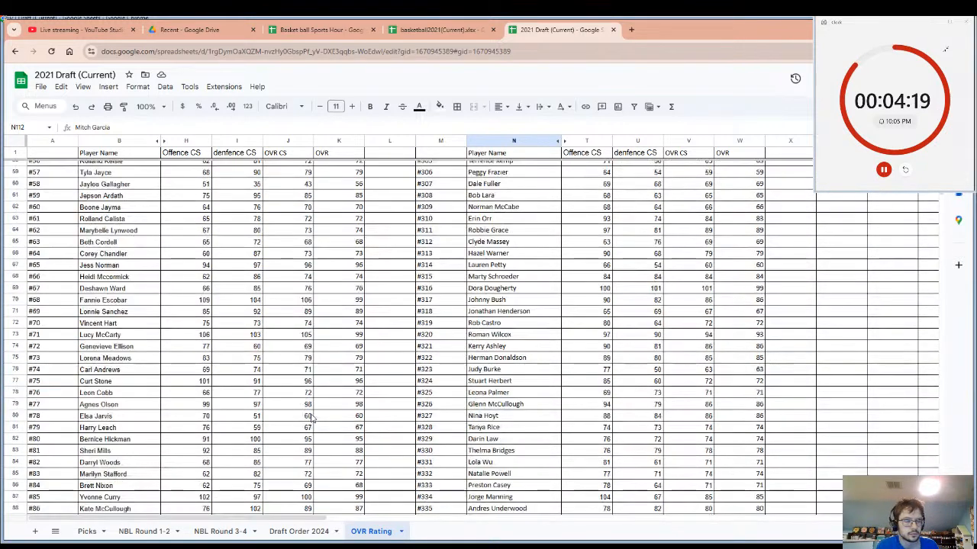
scroll(312, 418, up, 3)
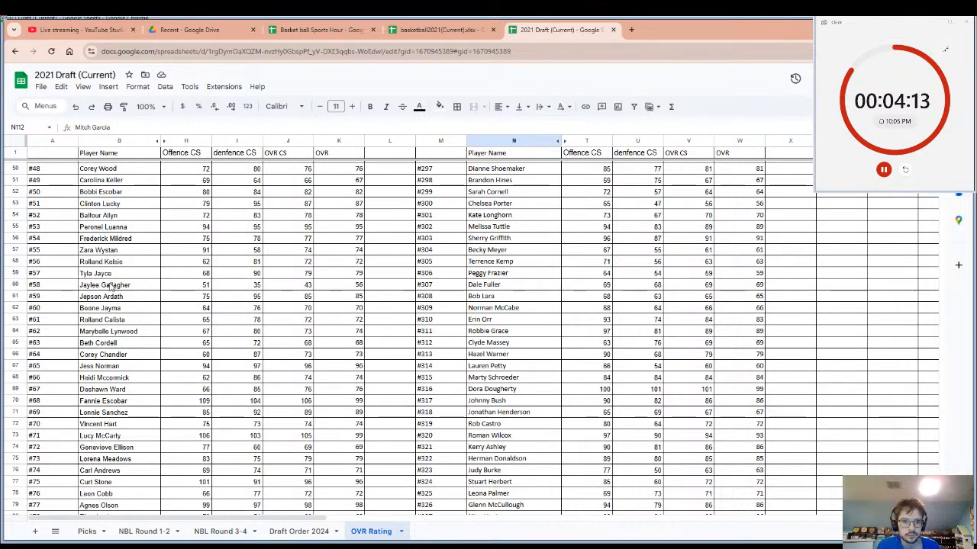
scroll(83, 299, up, 8)
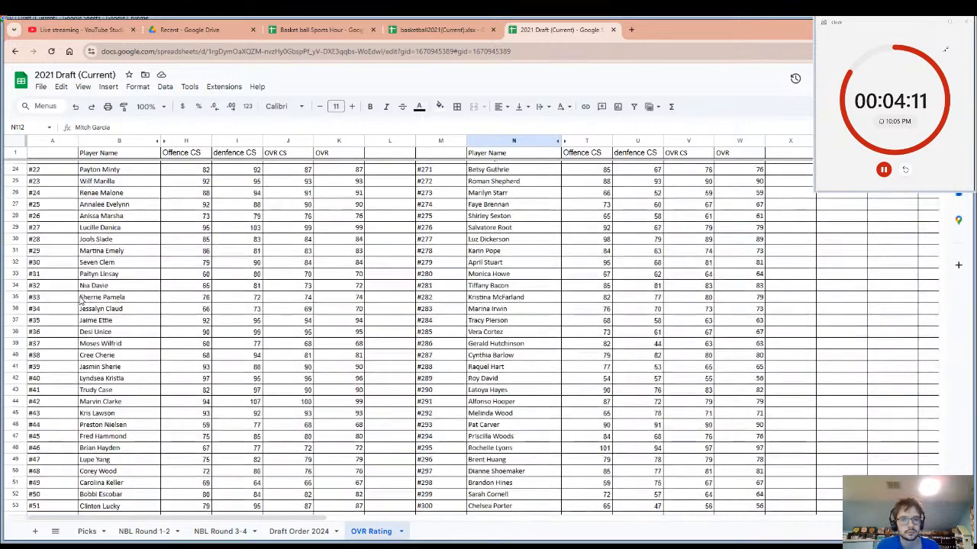
scroll(81, 301, up, 7)
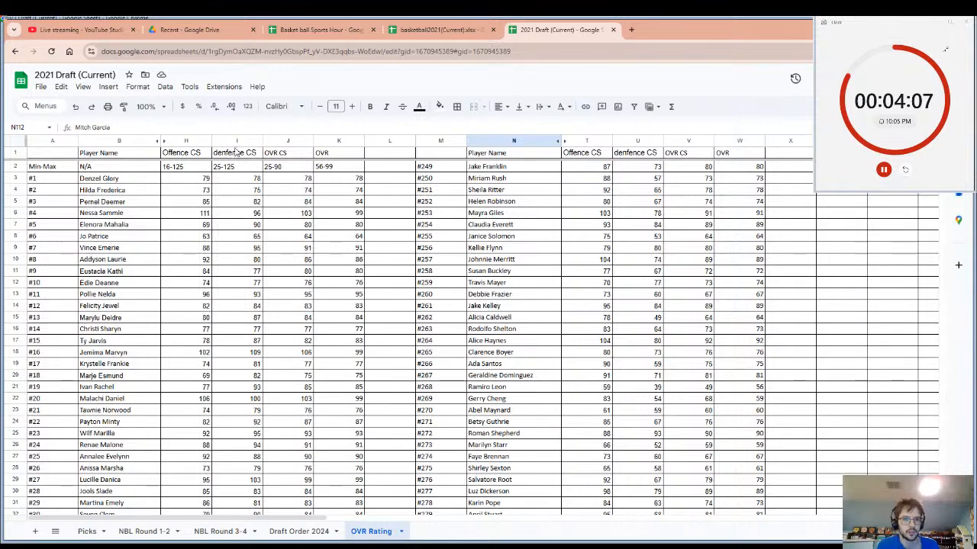
click(233, 140)
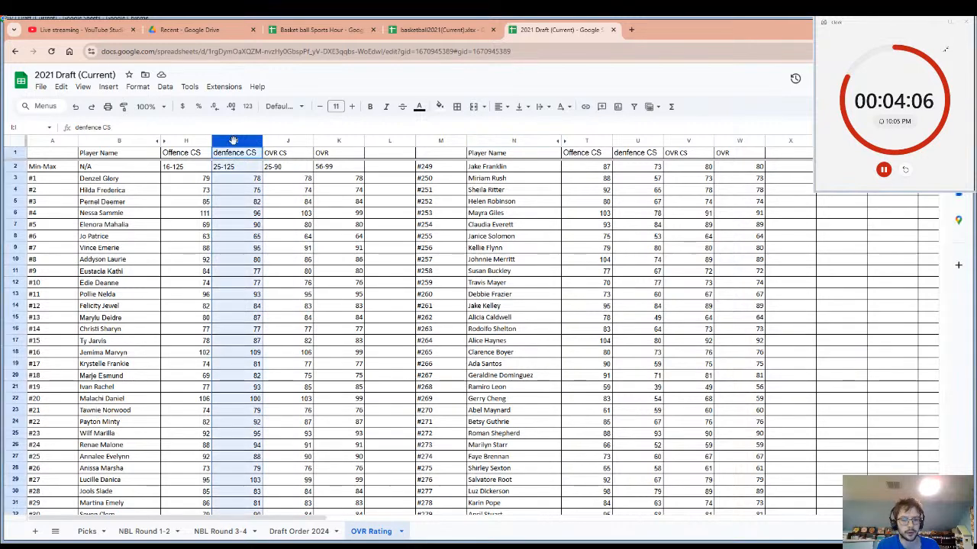
Highlight the second denfence CS column U in the OVR Rating sheet and review the player ratings down to about row 75.
click(637, 140)
scroll(617, 313, down, 1)
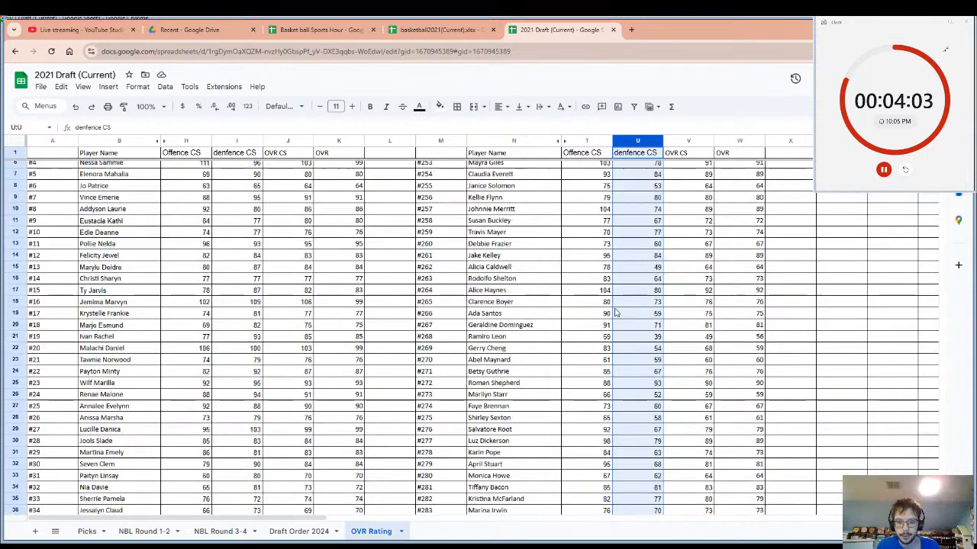
scroll(616, 312, down, 9)
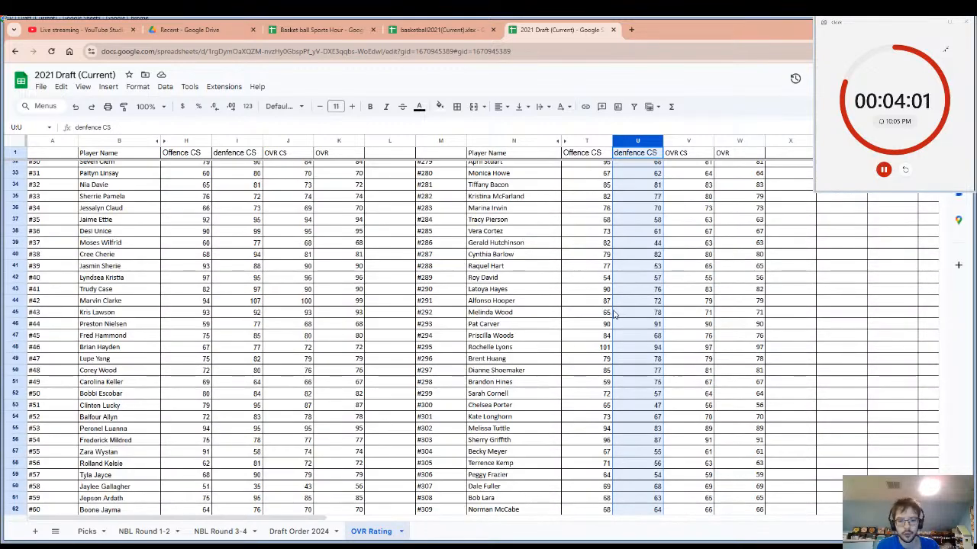
scroll(616, 313, down, 4)
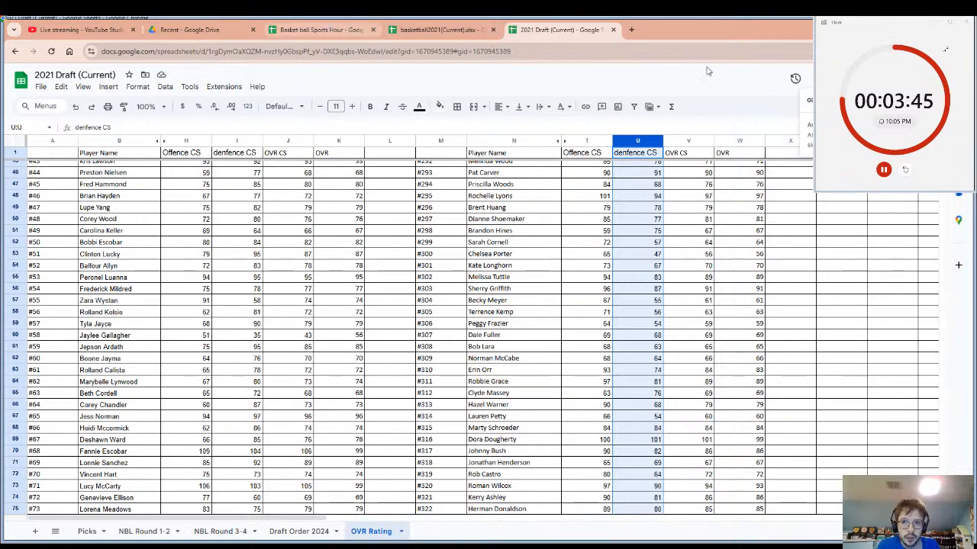
Copy the 2021 Draft workbook's share link and post it in the YouTube live chat.
click(838, 99)
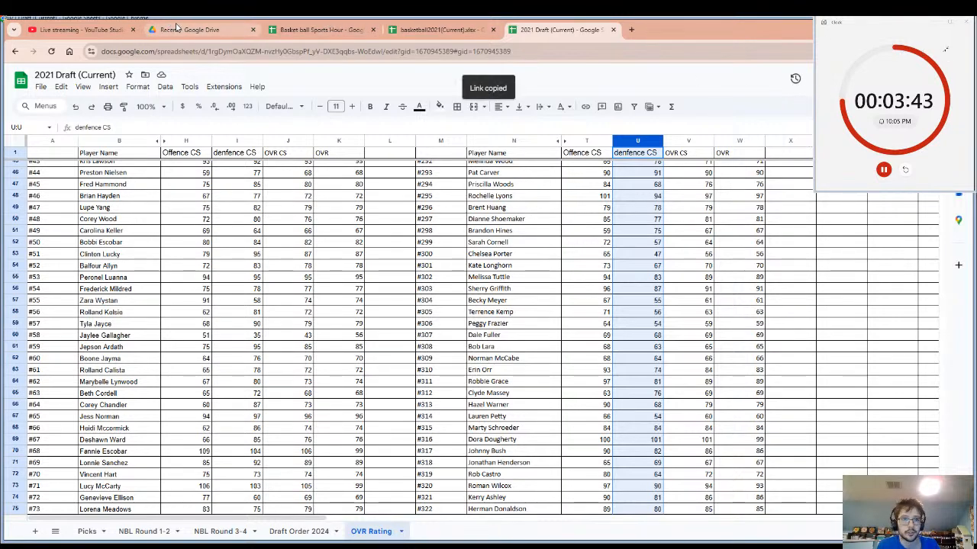
click(80, 29)
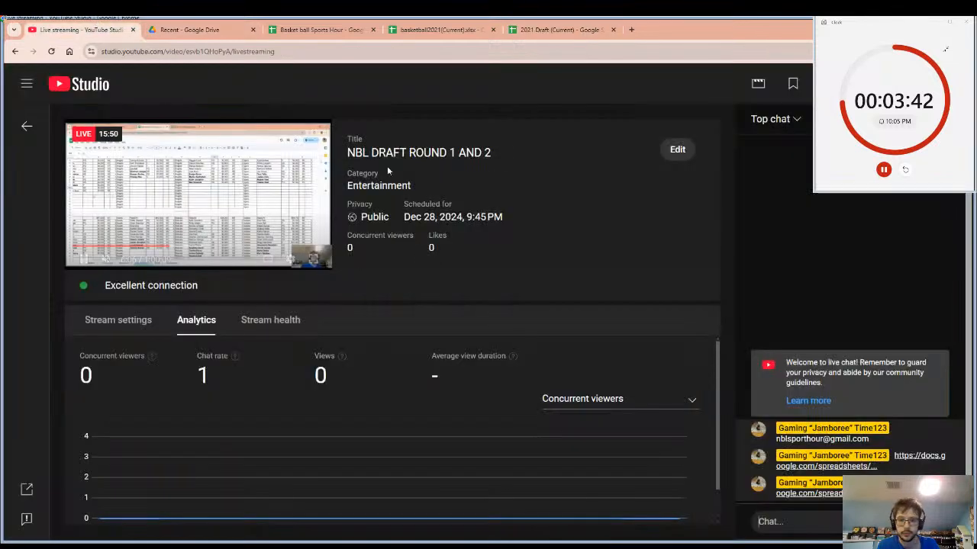
click(801, 521)
key(ctrl+v)
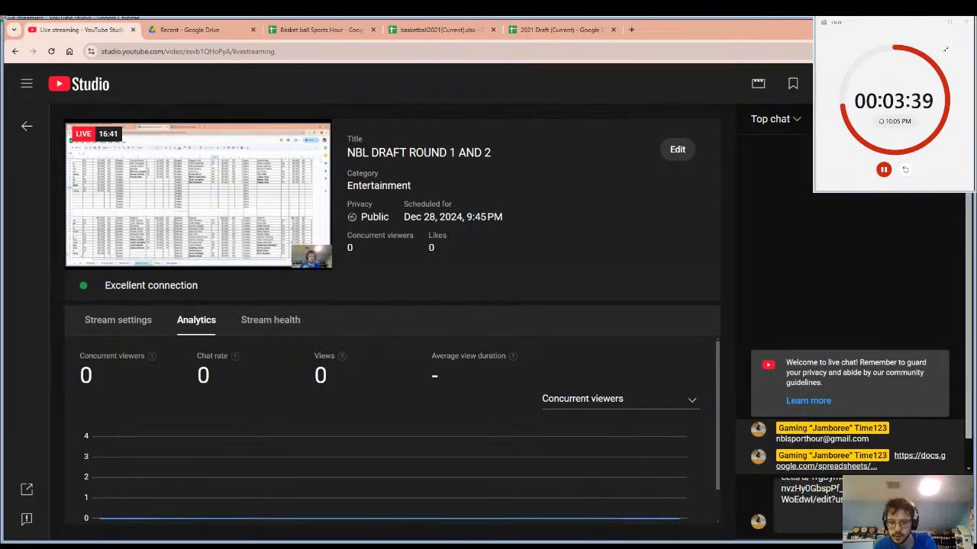
key(Return)
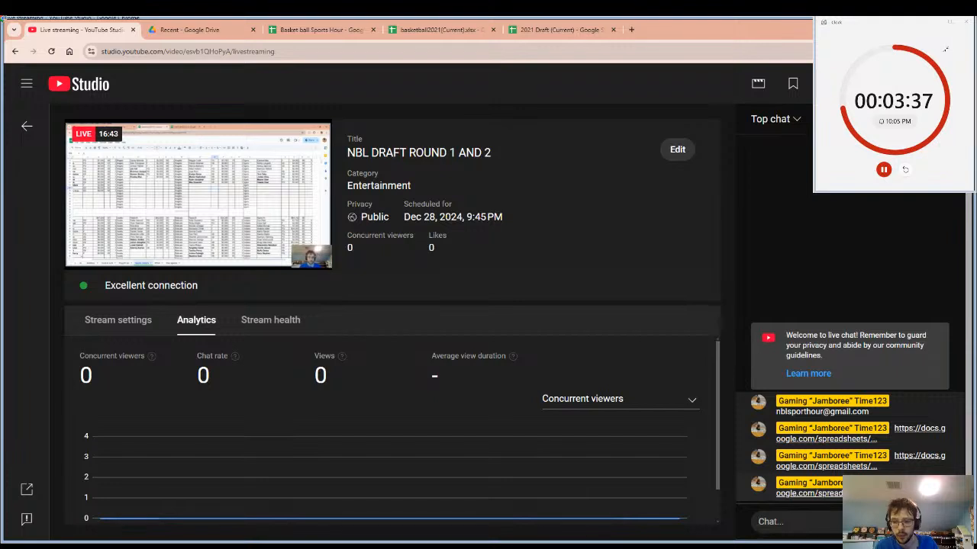
click(954, 484)
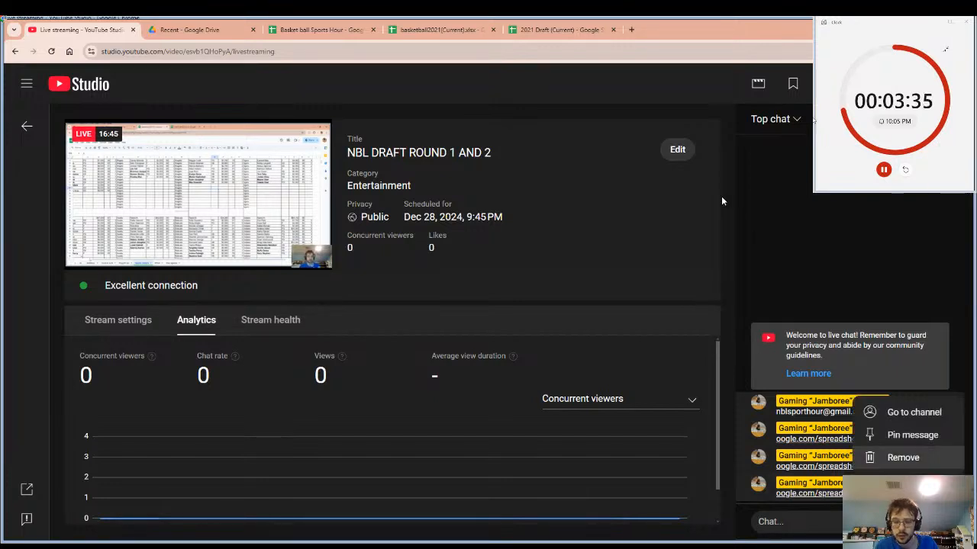
click(786, 259)
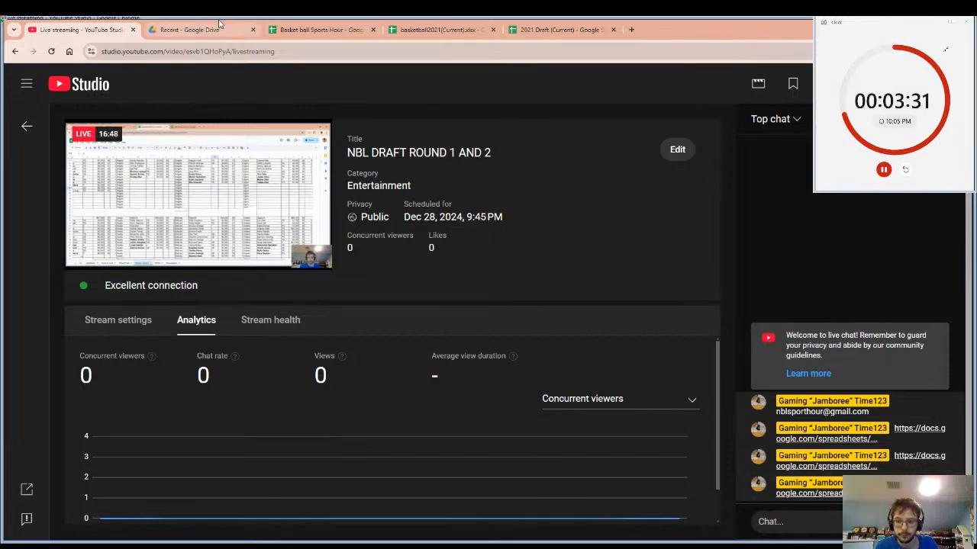
Check the Basket ball Sports Hour Power Ranking sheet, return to the OVR Rating sheet and review the player ratings down to pick #500.
click(320, 29)
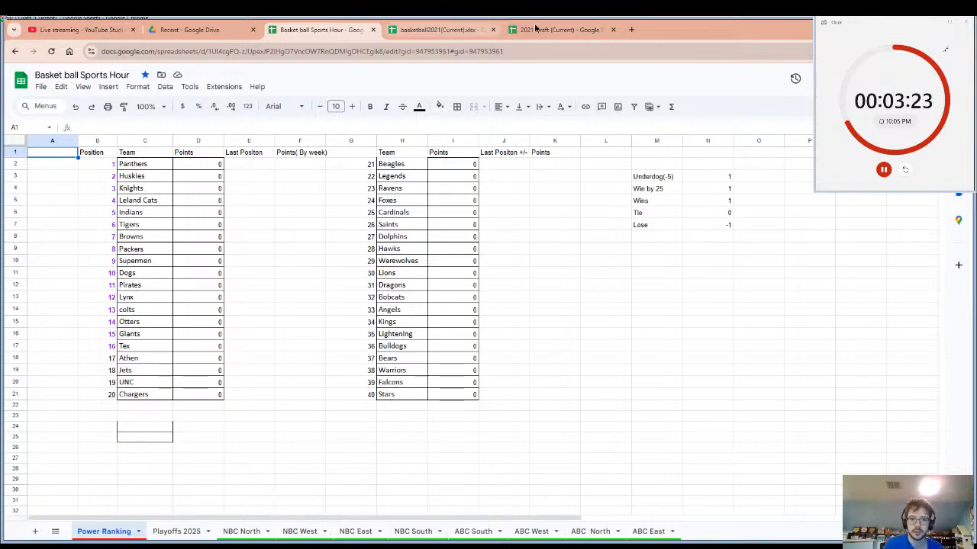
click(561, 29)
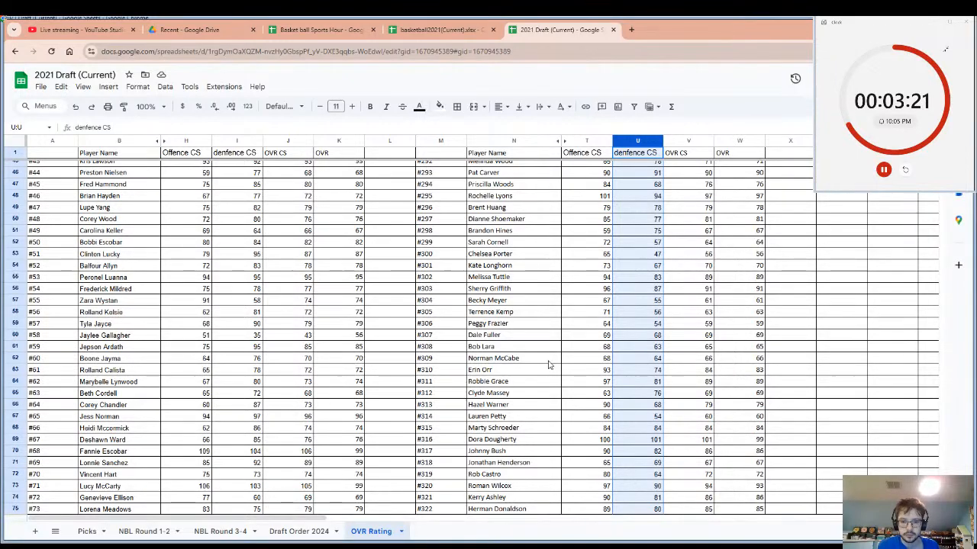
scroll(548, 362, down, 3)
scroll(541, 359, down, 10)
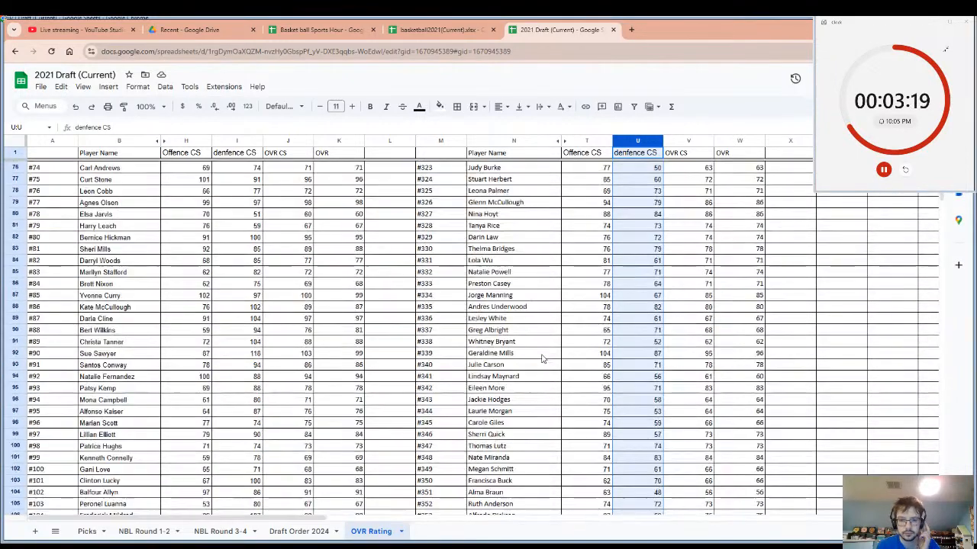
scroll(542, 359, down, 12)
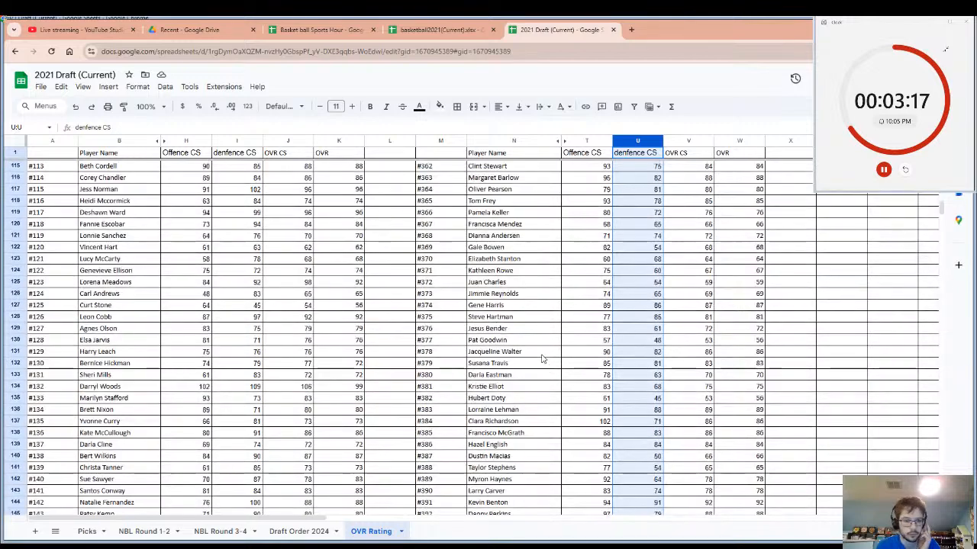
scroll(534, 365, down, 3)
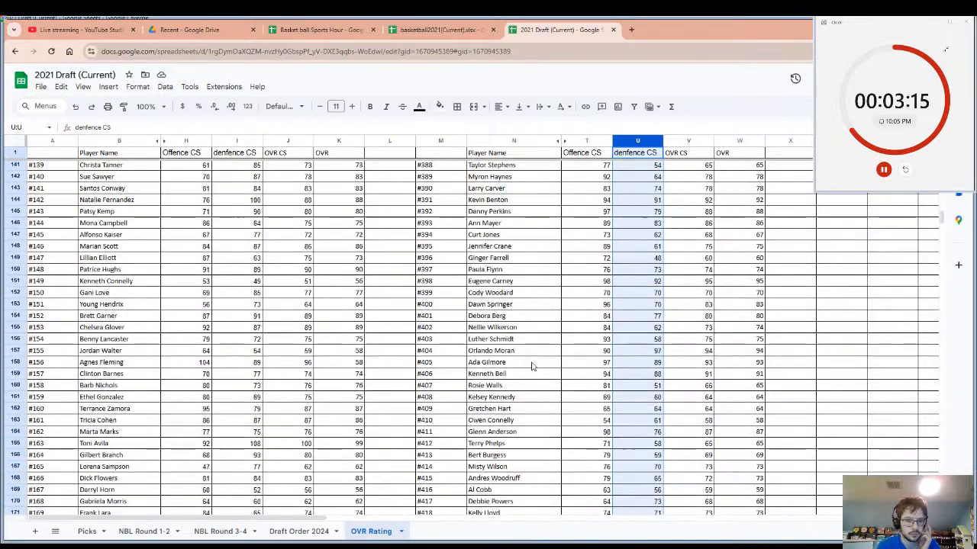
scroll(533, 367, down, 5)
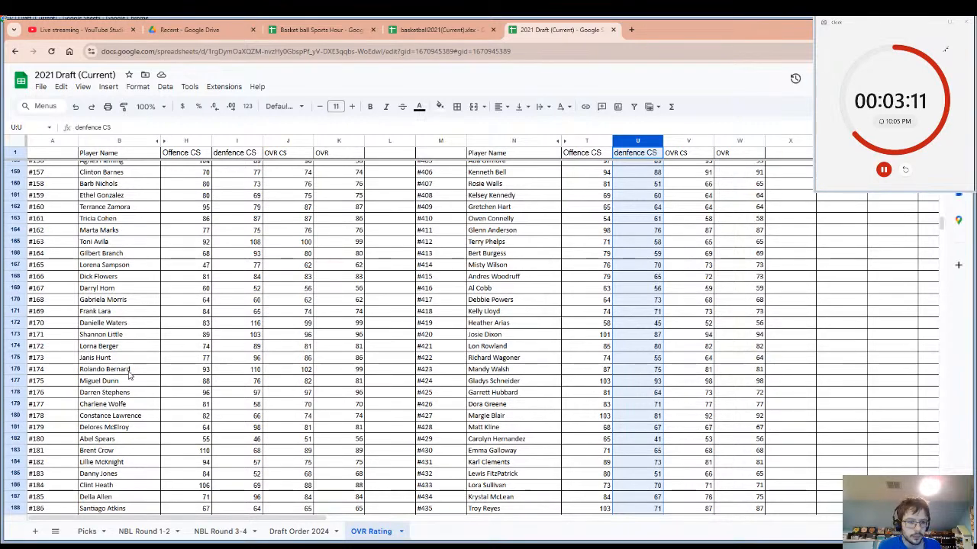
scroll(156, 365, down, 2)
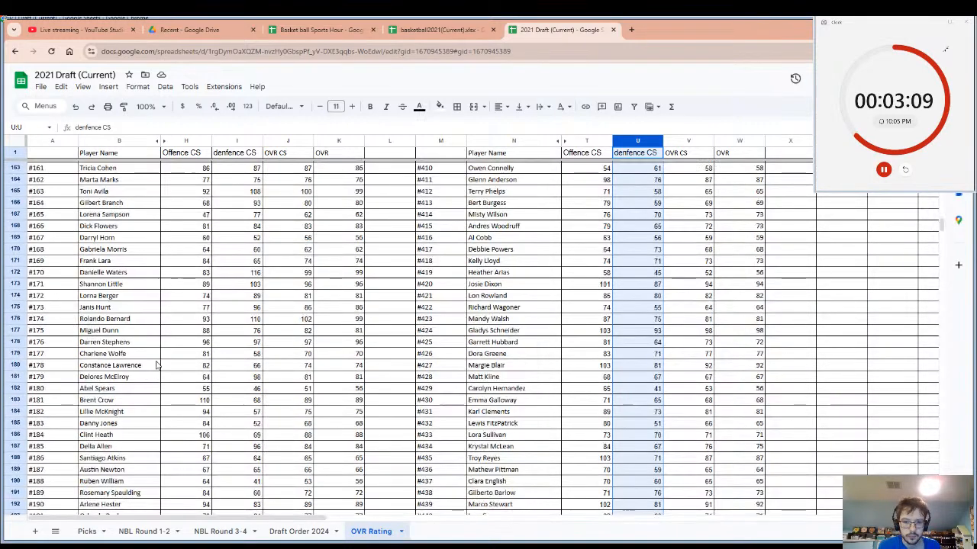
scroll(157, 364, down, 2)
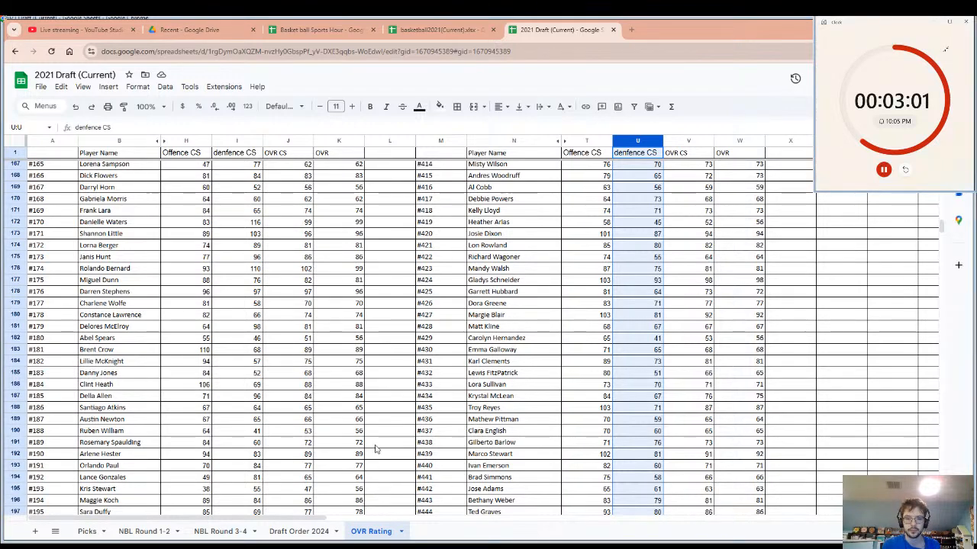
scroll(384, 407, down, 5)
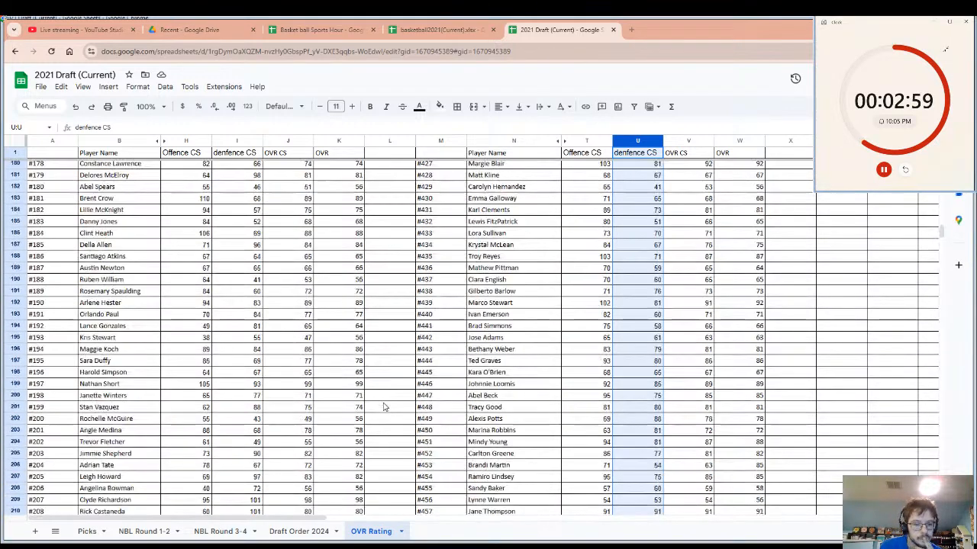
scroll(384, 406, down, 2)
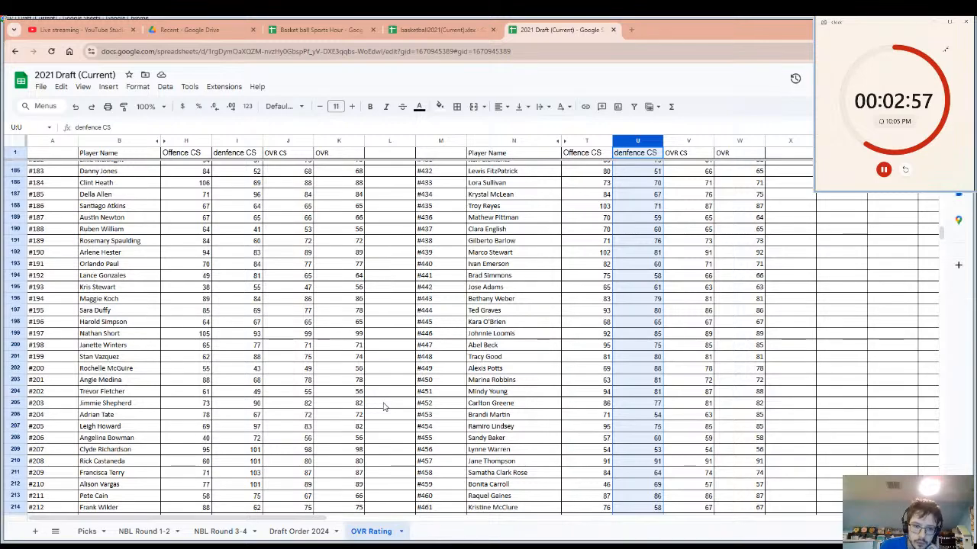
scroll(384, 407, down, 4)
scroll(384, 407, down, 5)
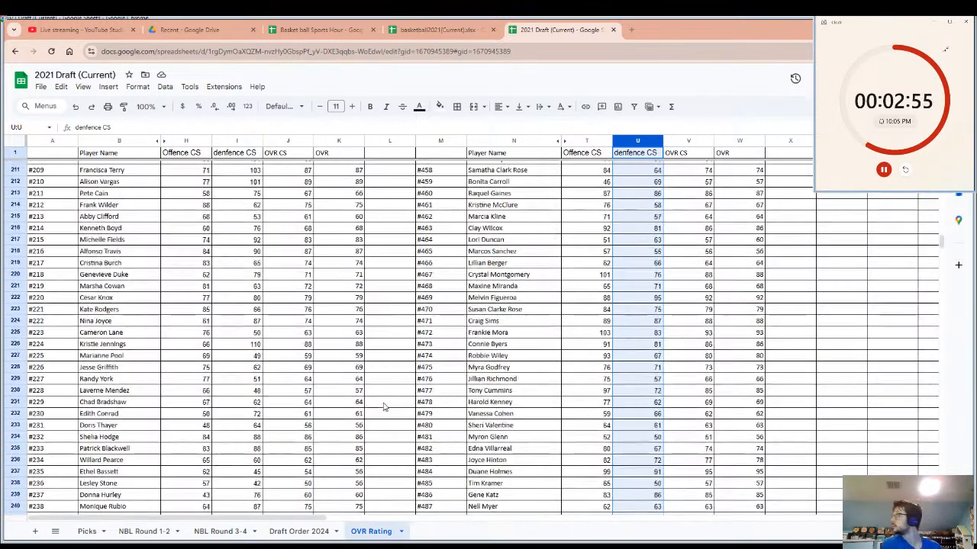
scroll(382, 410, down, 3)
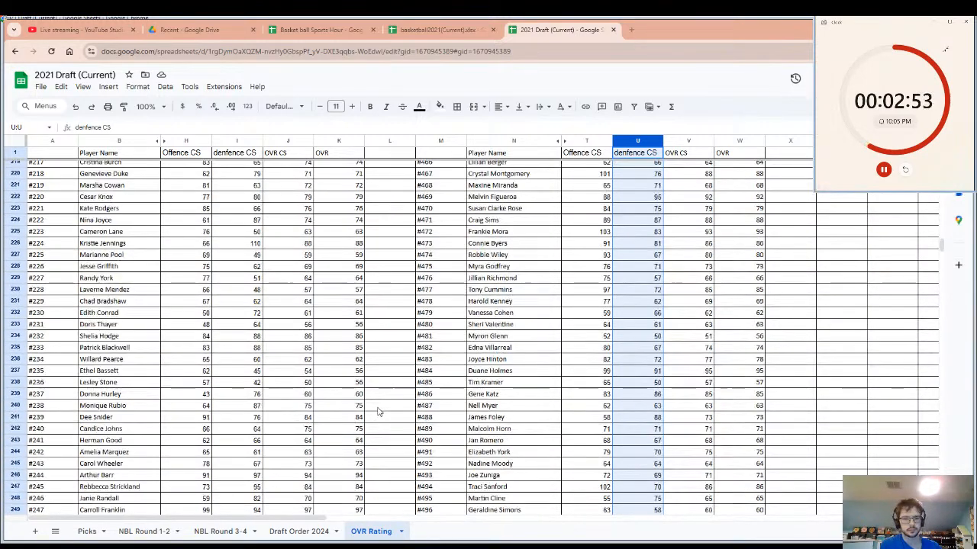
scroll(374, 413, down, 2)
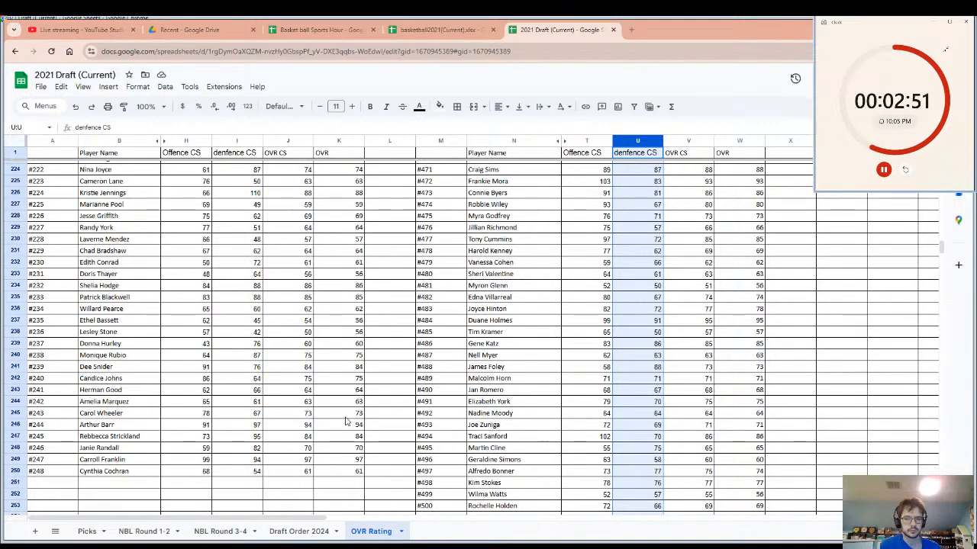
scroll(519, 453, down, 2)
Review the OVR Rating player list back up from the last picks to the rows around #9 to #38.
scroll(516, 455, up, 2)
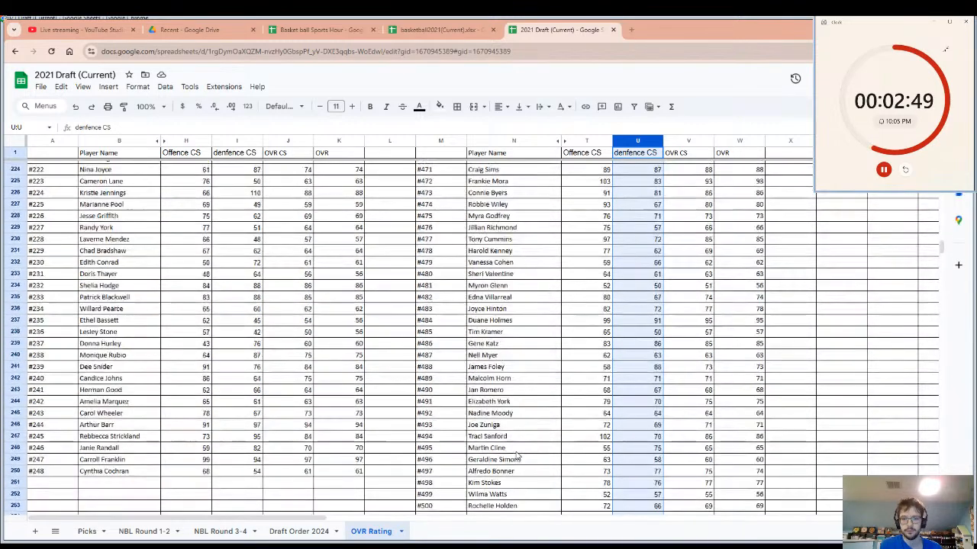
scroll(517, 455, up, 15)
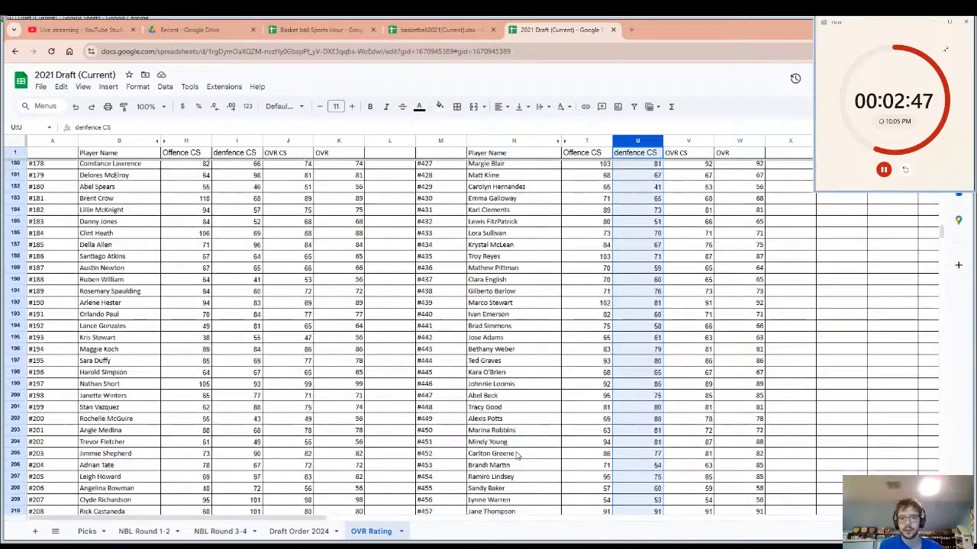
scroll(516, 455, up, 20)
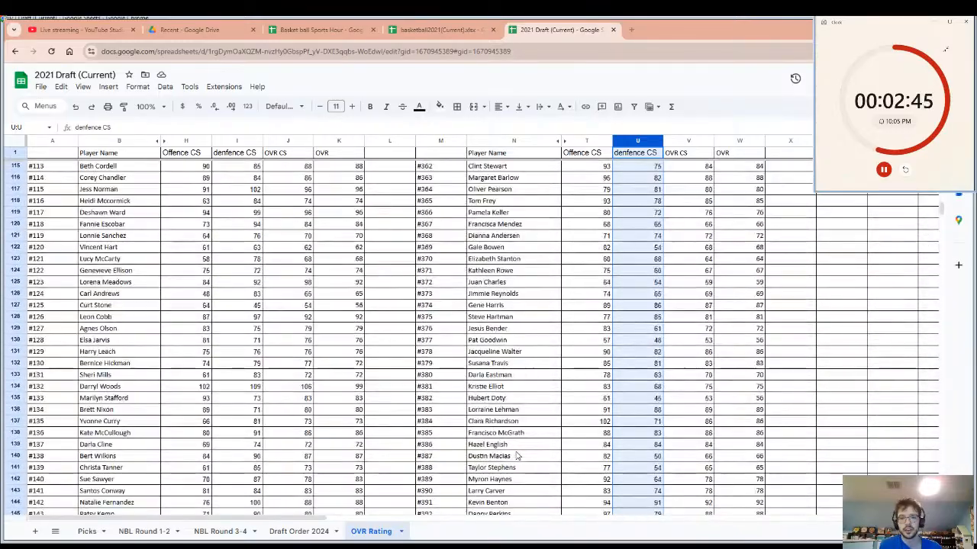
scroll(516, 456, up, 10)
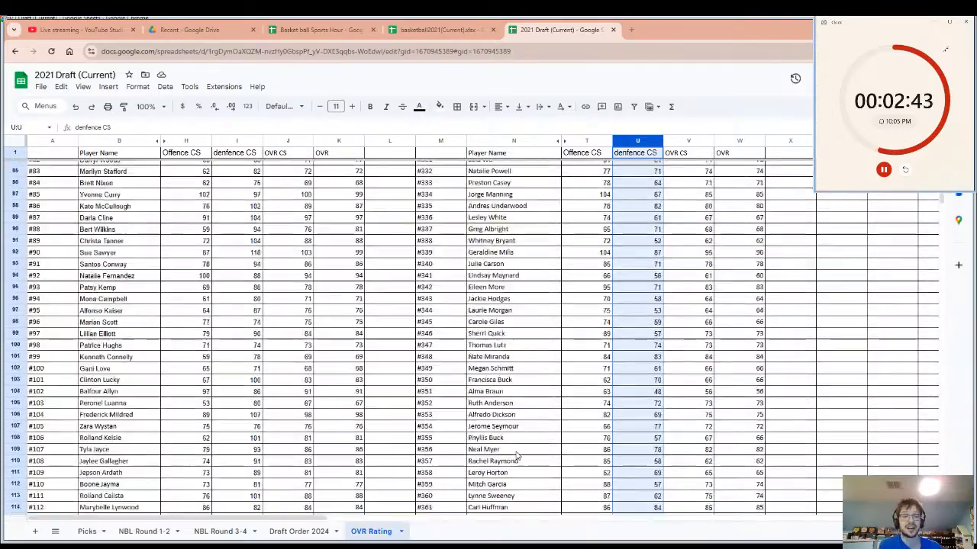
scroll(516, 456, up, 3)
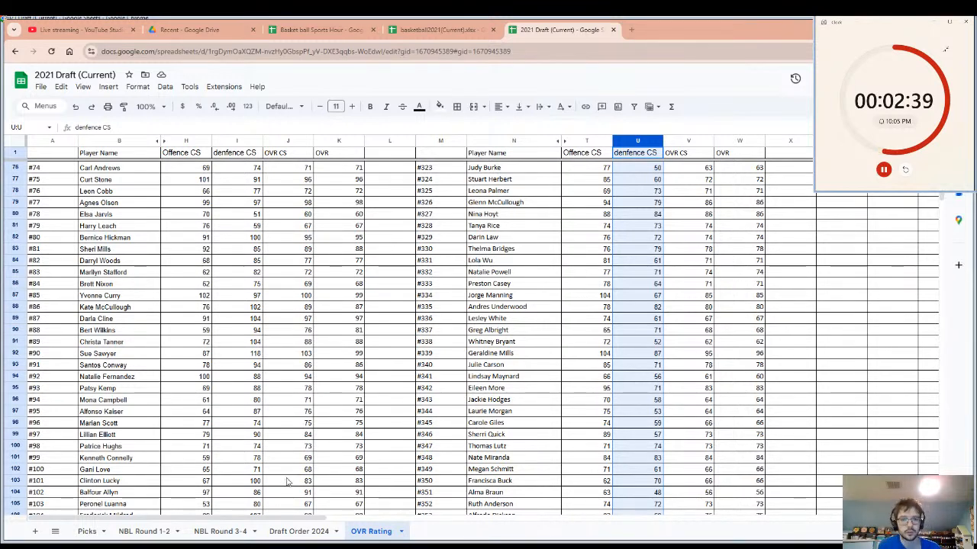
scroll(289, 482, up, 3)
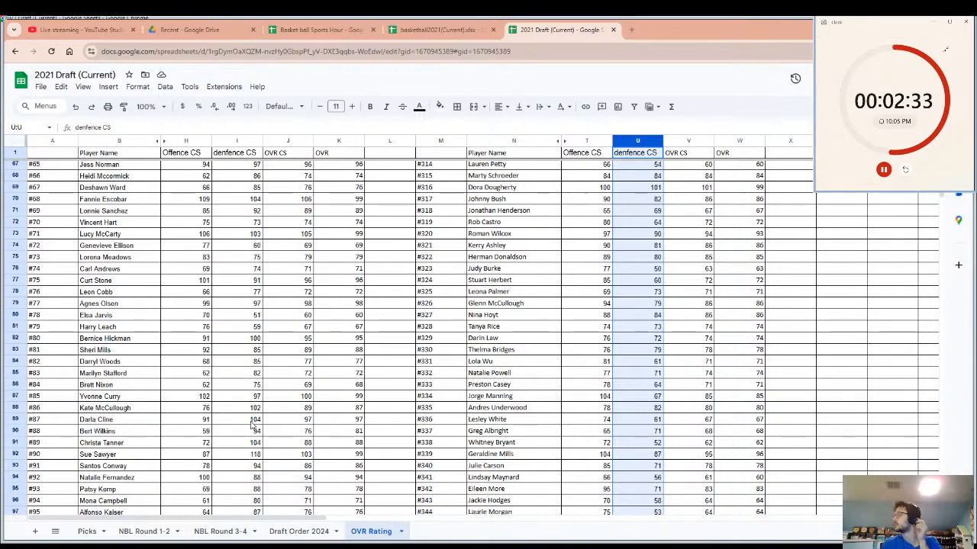
scroll(287, 403, up, 8)
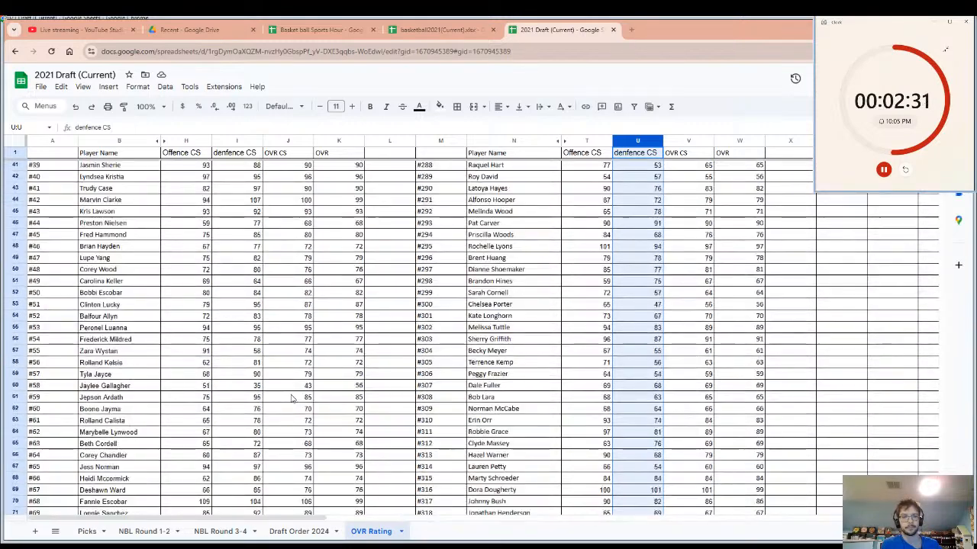
scroll(290, 399, up, 10)
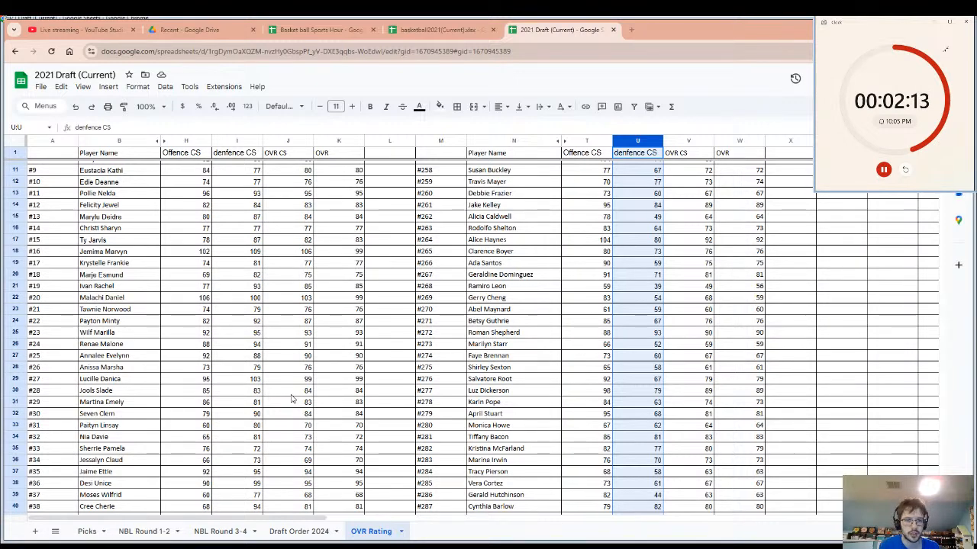
Enter the team name Packers in cell L18, beside the OVR of player #16, and select that player's name cell.
click(387, 260)
text(PAcker)
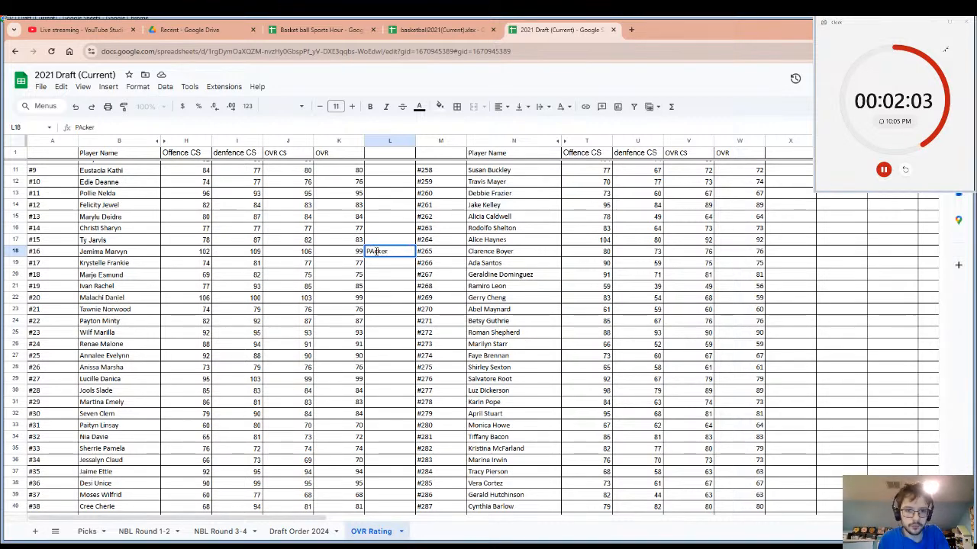
click(376, 251)
key(BackSpace)
text(a)
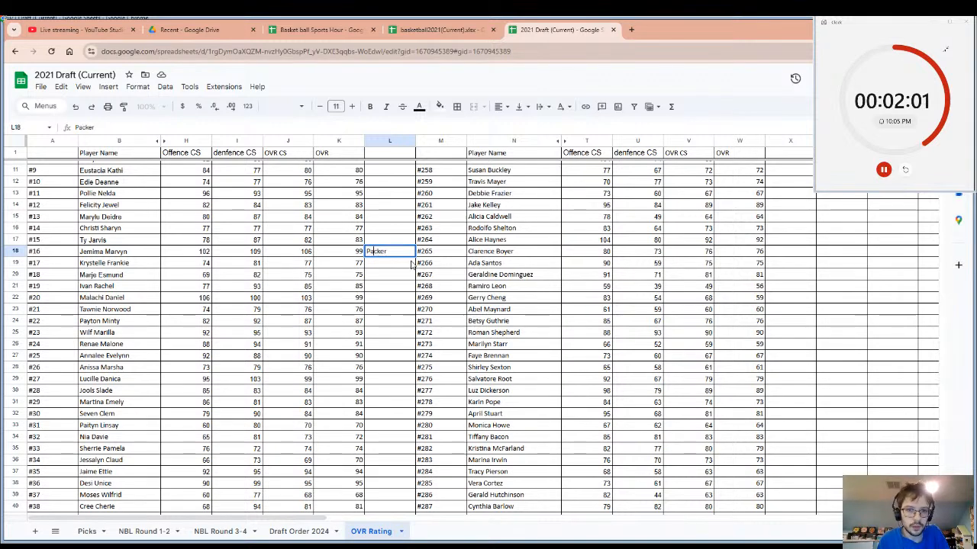
key(Return)
click(405, 256)
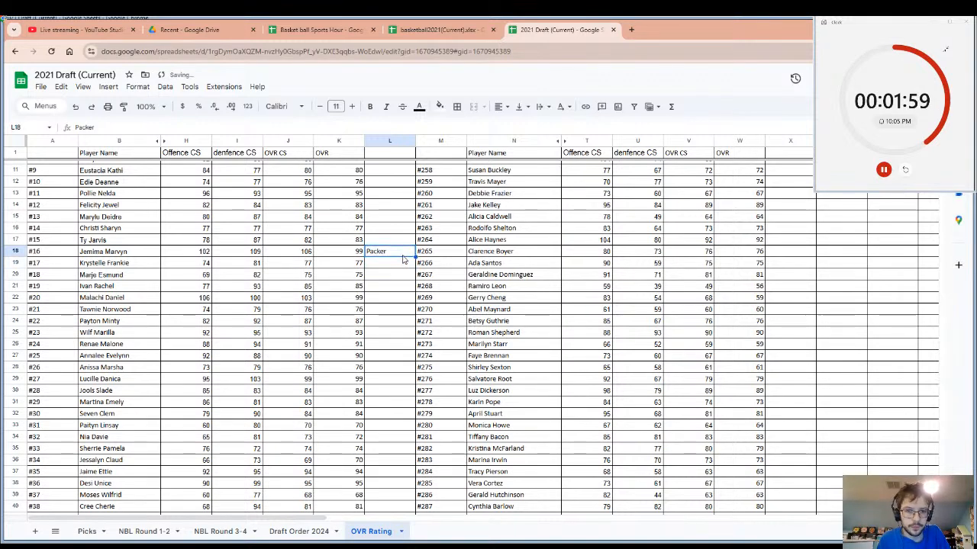
double_click(403, 254)
text(s)
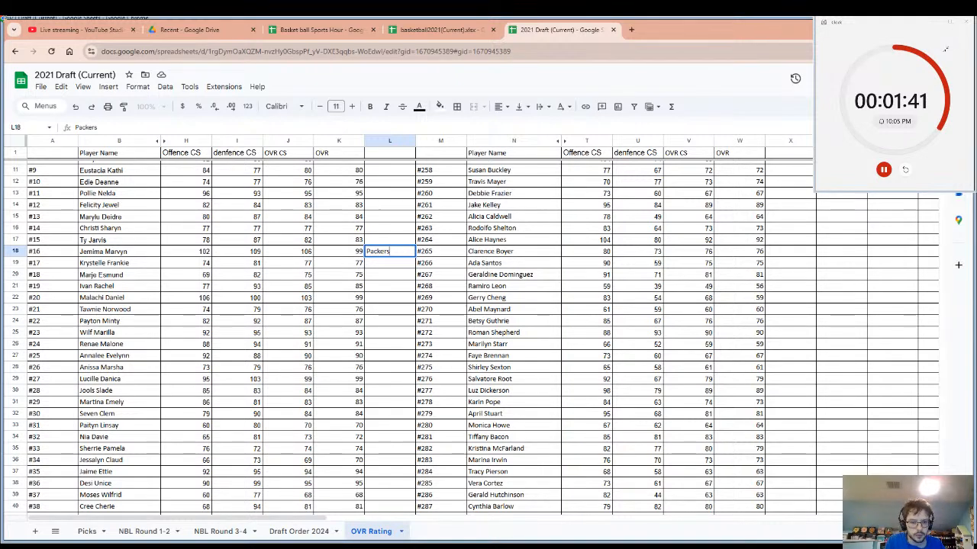
click(110, 253)
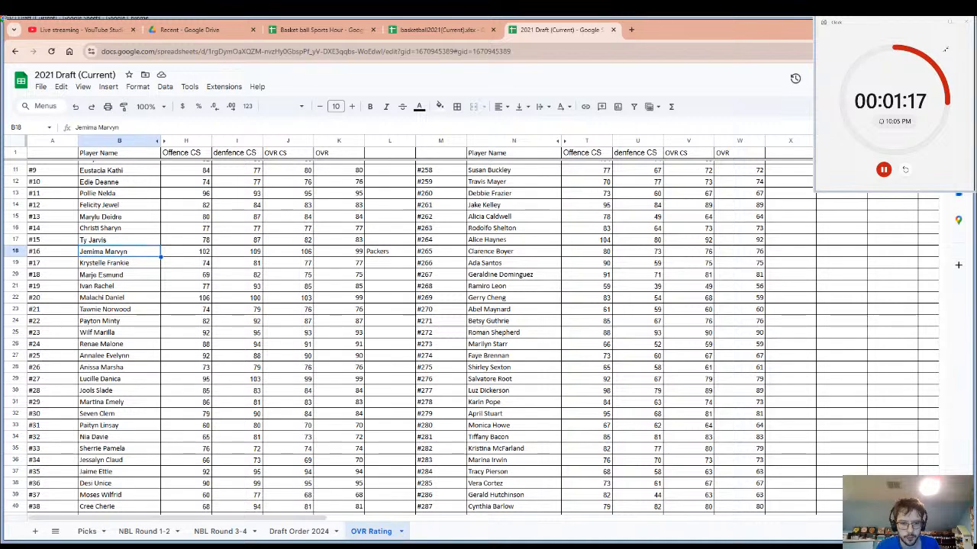
Restart the draft countdown timer and review the OVR Rating player list down to about pick #147 and back up to #52.
click(906, 169)
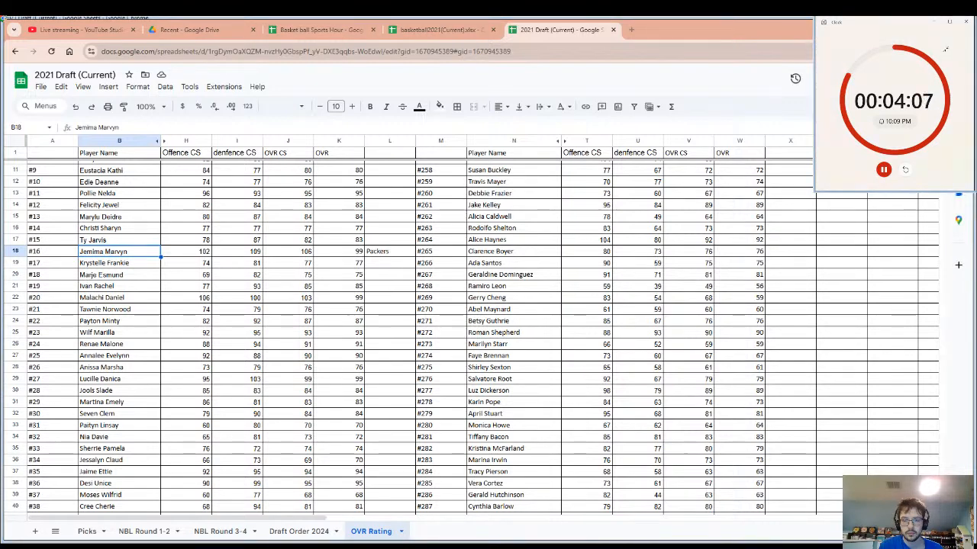
scroll(366, 285, down, 5)
scroll(367, 284, down, 4)
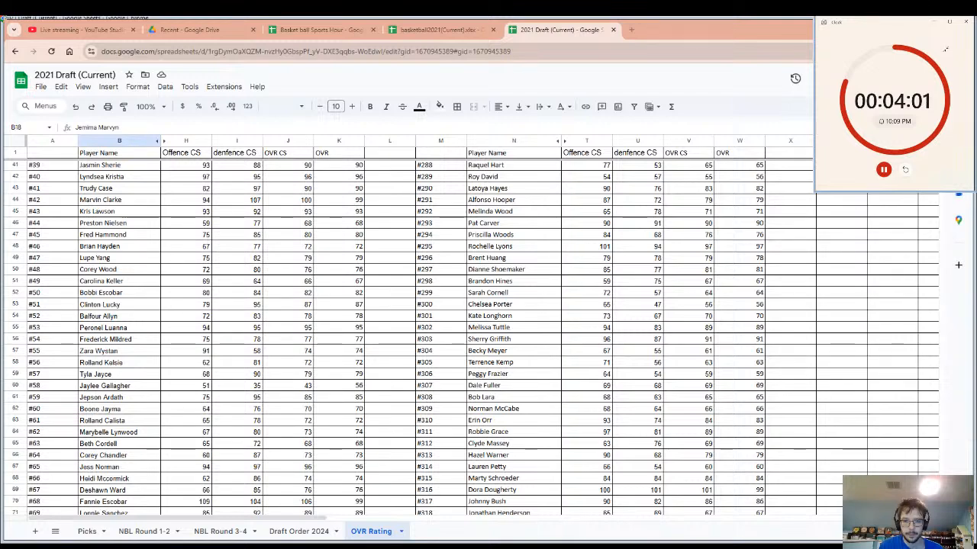
scroll(276, 254, down, 4)
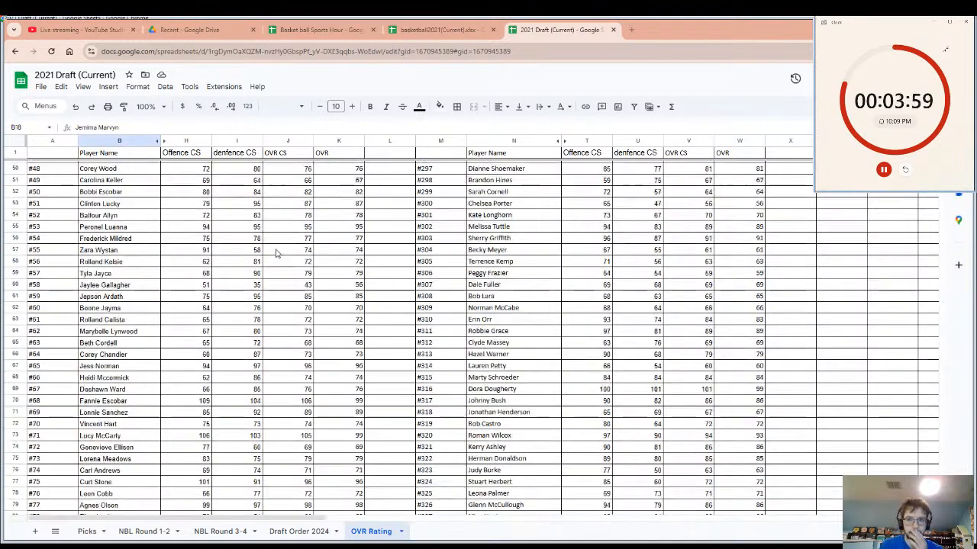
scroll(279, 246, down, 3)
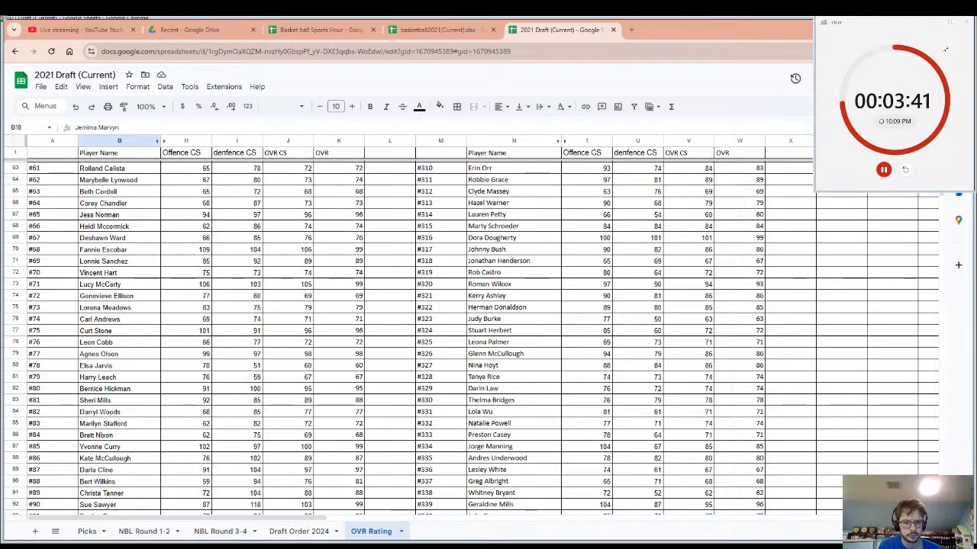
scroll(171, 376, down, 3)
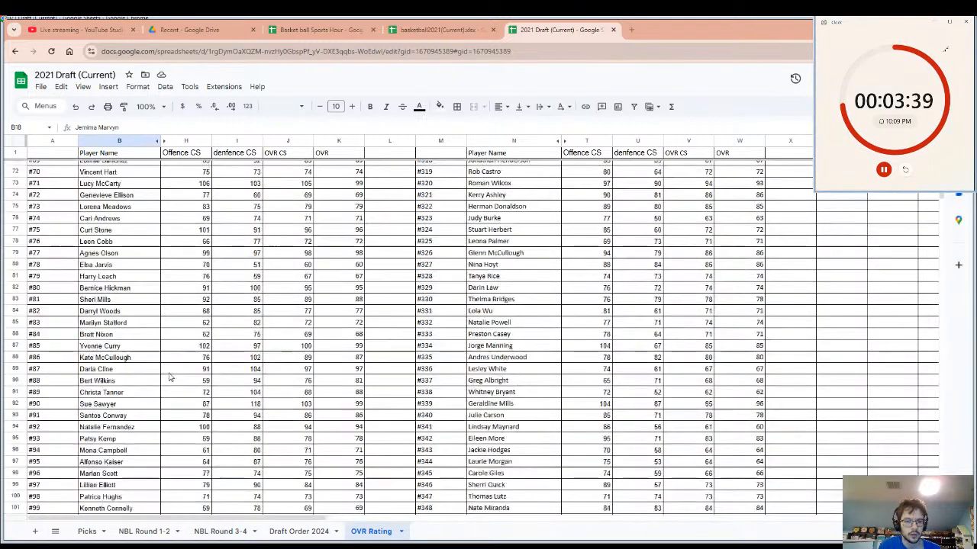
scroll(170, 376, down, 1)
scroll(170, 374, down, 2)
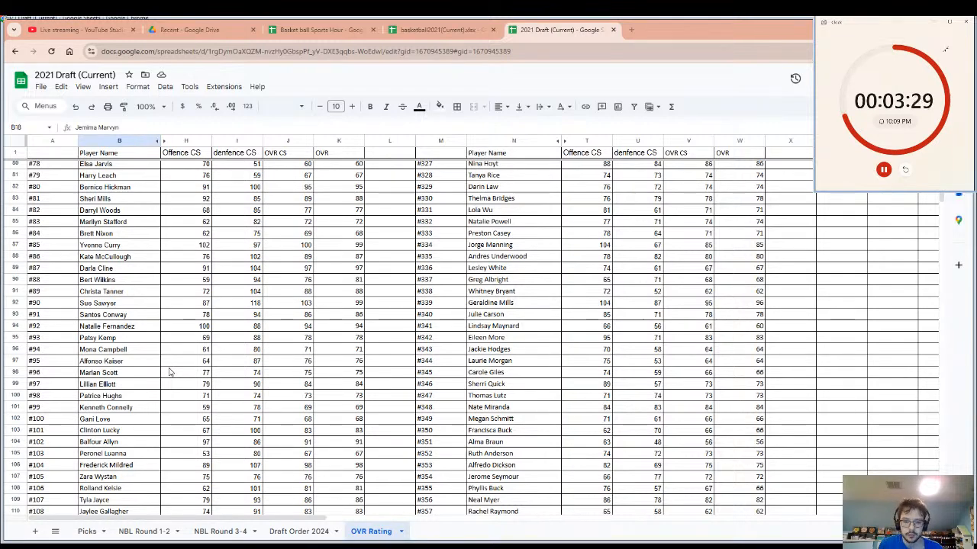
scroll(170, 372, down, 6)
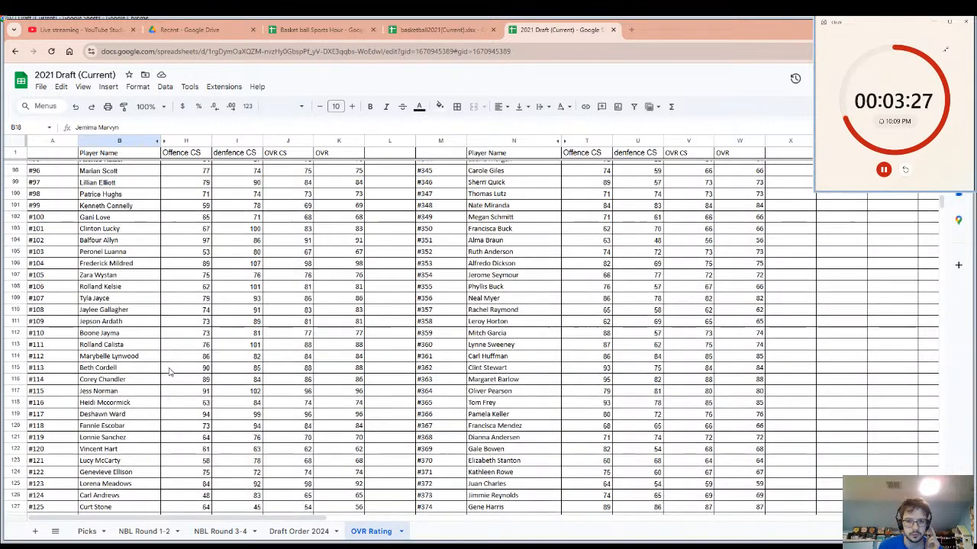
scroll(170, 372, down, 6)
scroll(170, 372, down, 2)
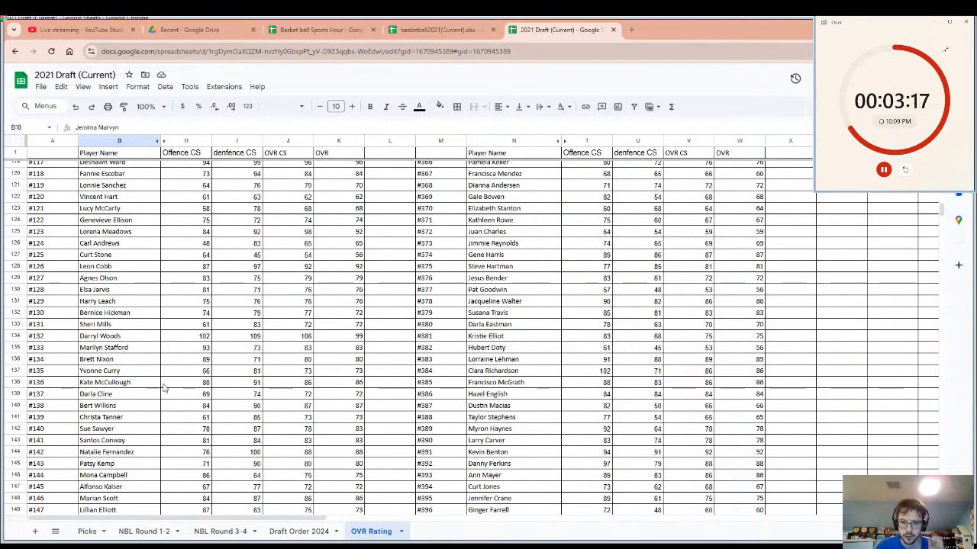
scroll(151, 383, up, 5)
scroll(151, 383, up, 10)
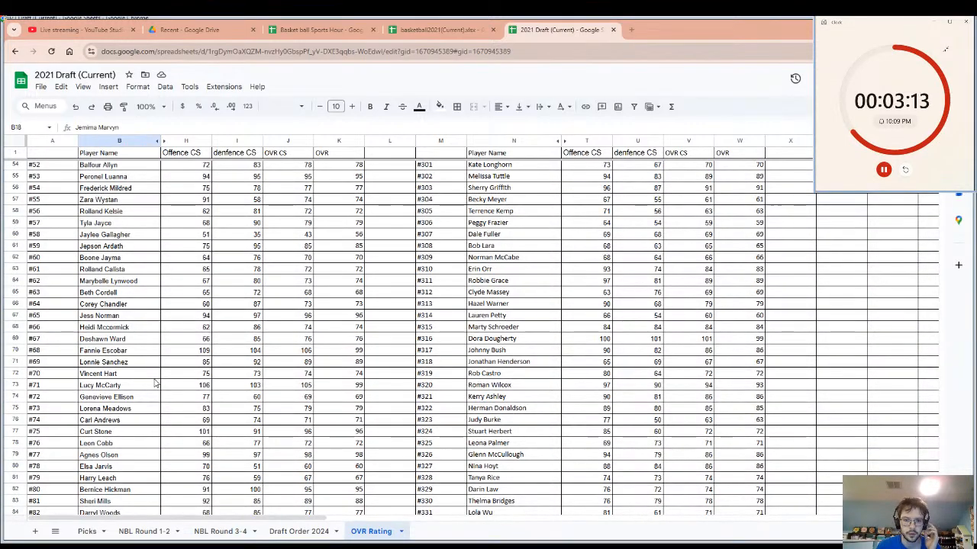
Enter the team name Bears in cell X69, beside the OVR of player #316.
click(495, 340)
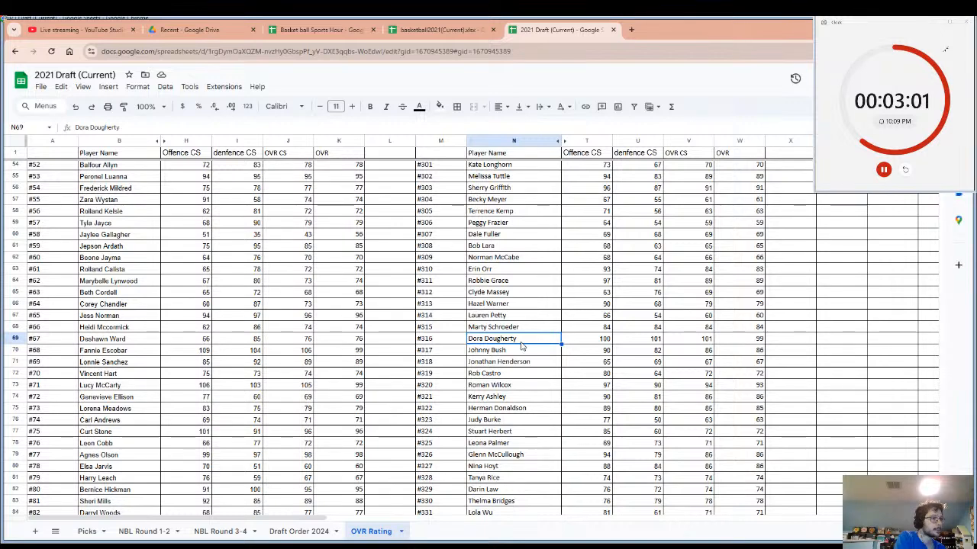
click(813, 338)
text(8ears)
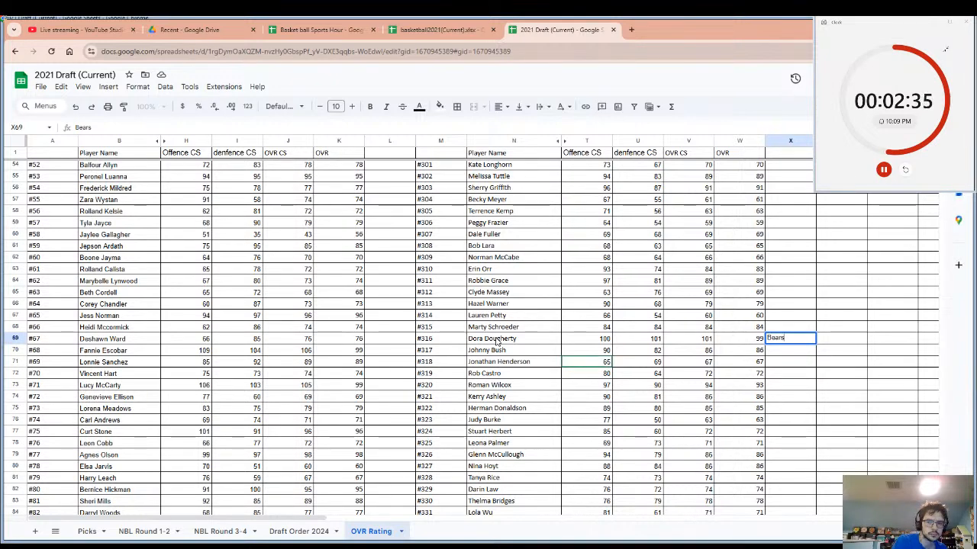
click(916, 433)
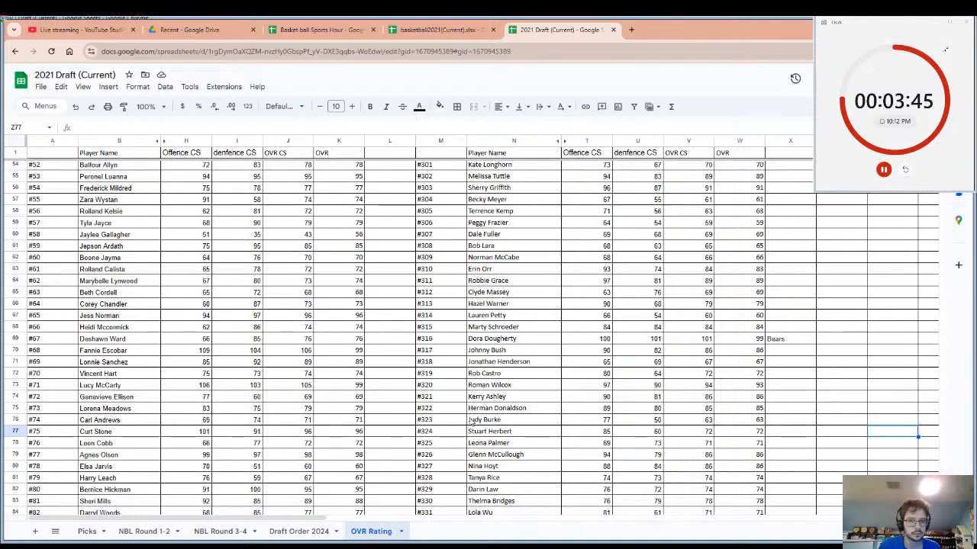
Enter the team name Warriors in cell L6, beside the OVR of player #4, and select that player's name cell.
scroll(503, 382, up, 15)
scroll(503, 376, up, 2)
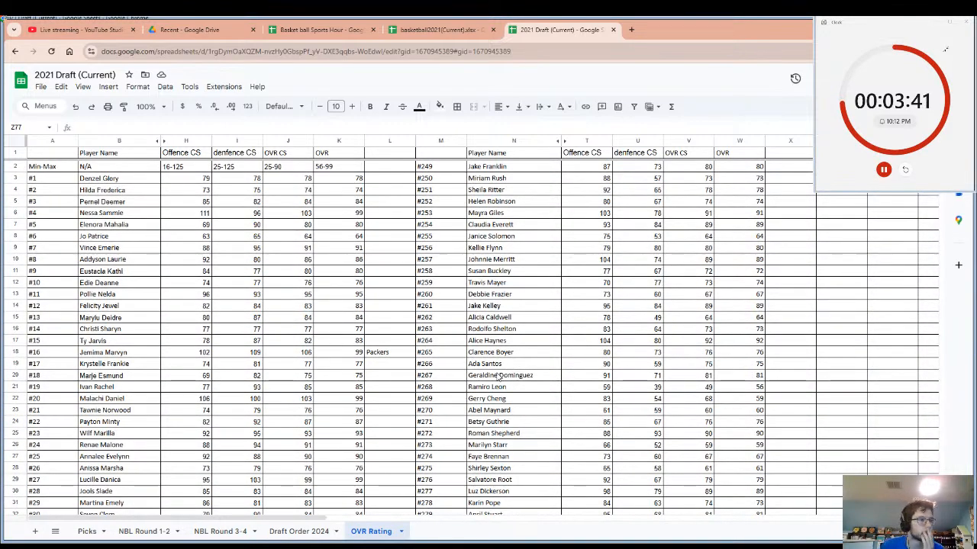
scroll(376, 365, down, 1)
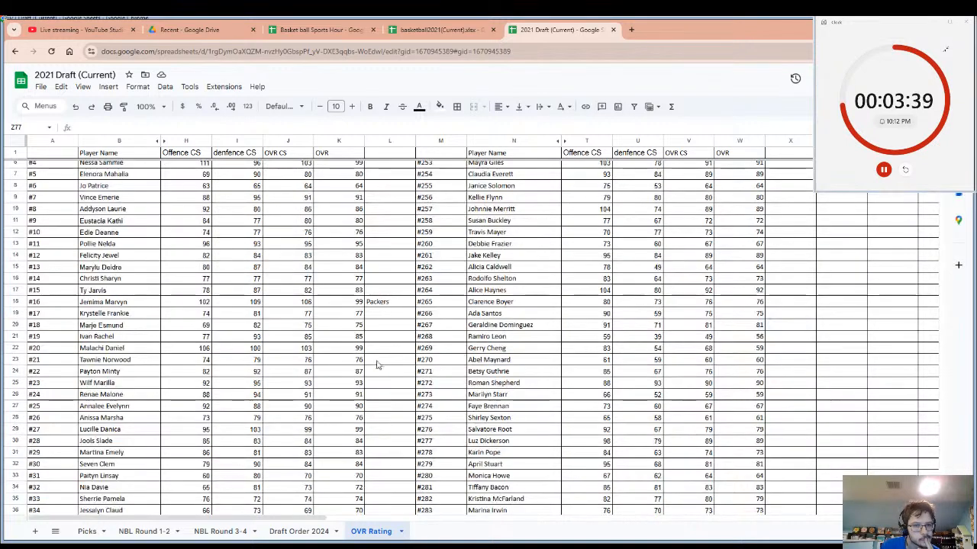
scroll(377, 365, up, 1)
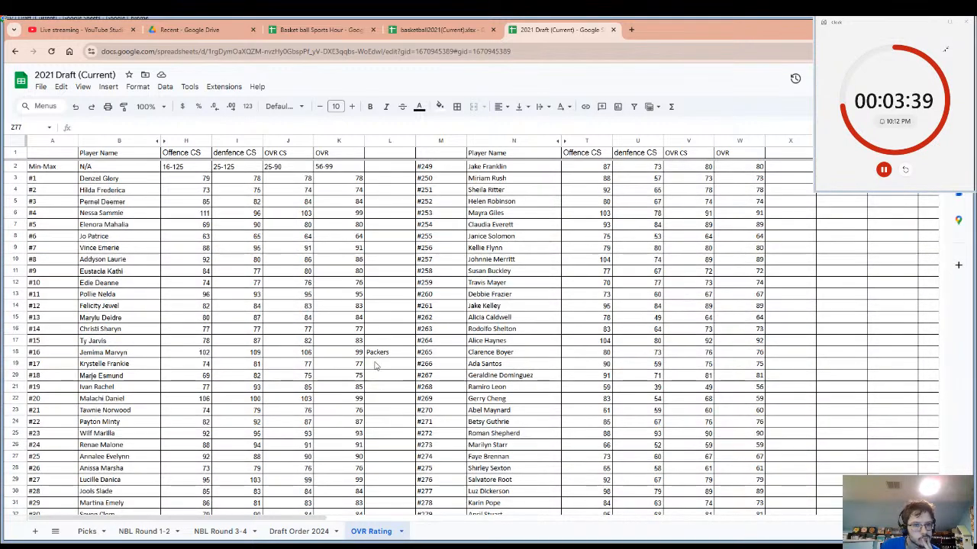
click(374, 217)
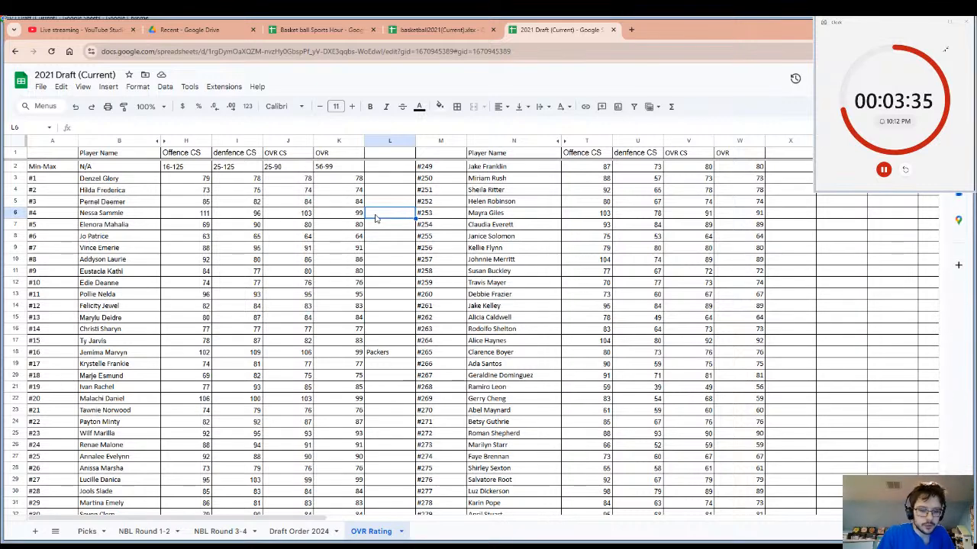
text(WA)
key(BackSpace)
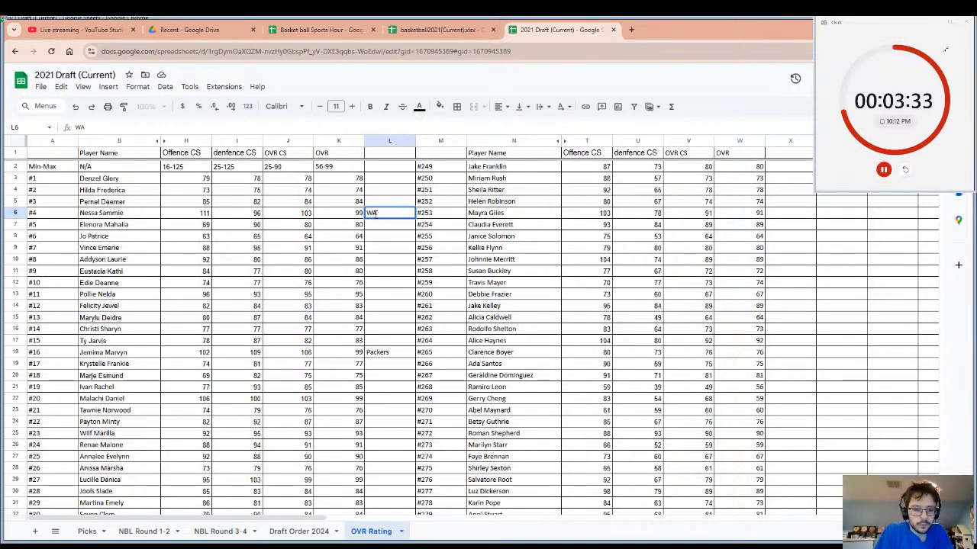
text(arr)
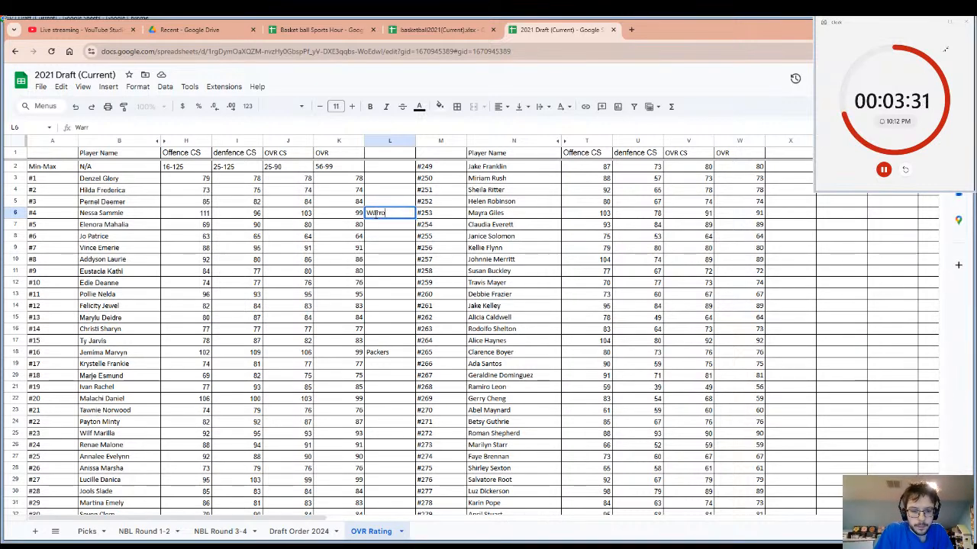
text(oirs)
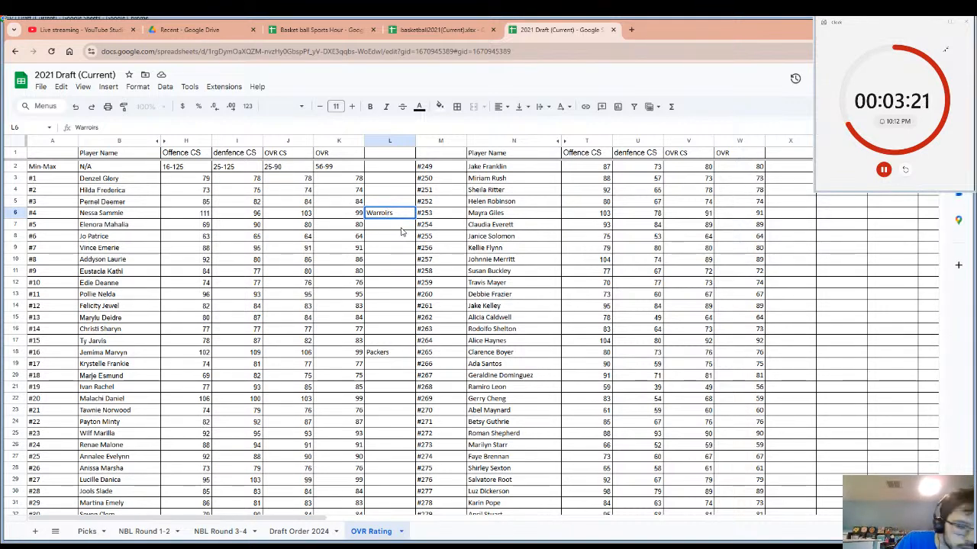
key(BackSpace)
key(BackSpace)
key(BackSpace)
key(BackSpace)
text(iors)
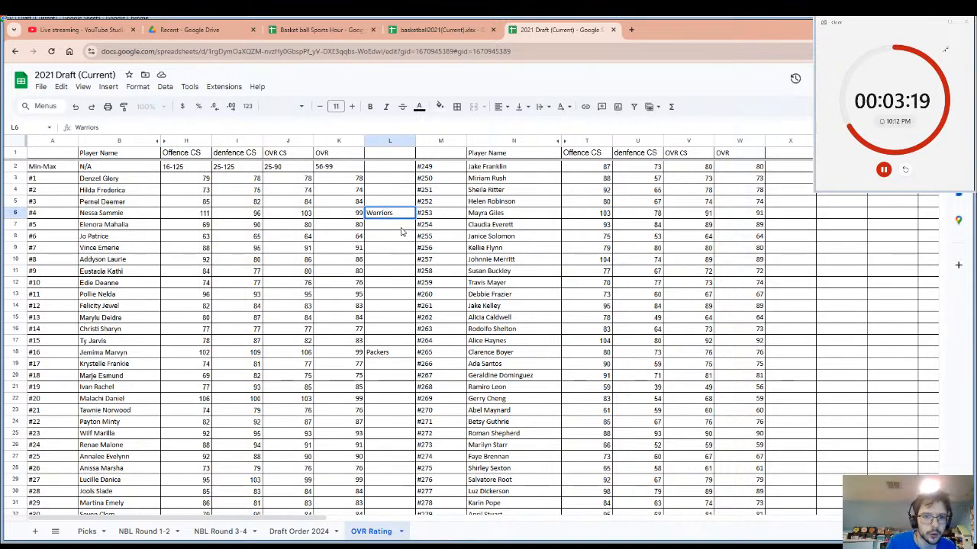
key(Return)
click(122, 214)
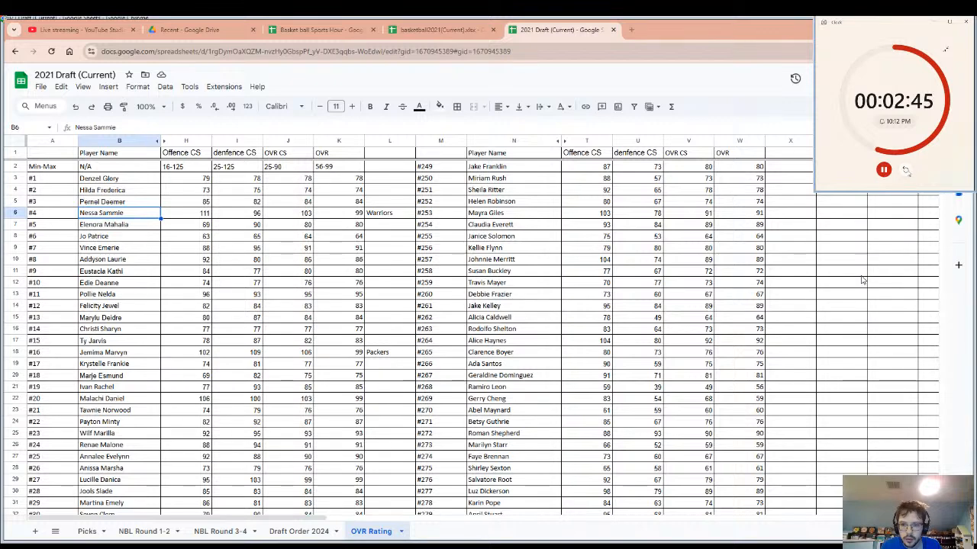
Restart the draft countdown timer and check the teams rosters sheet of basketball2021(Current) before returning to the 2021 Draft ratings.
click(905, 169)
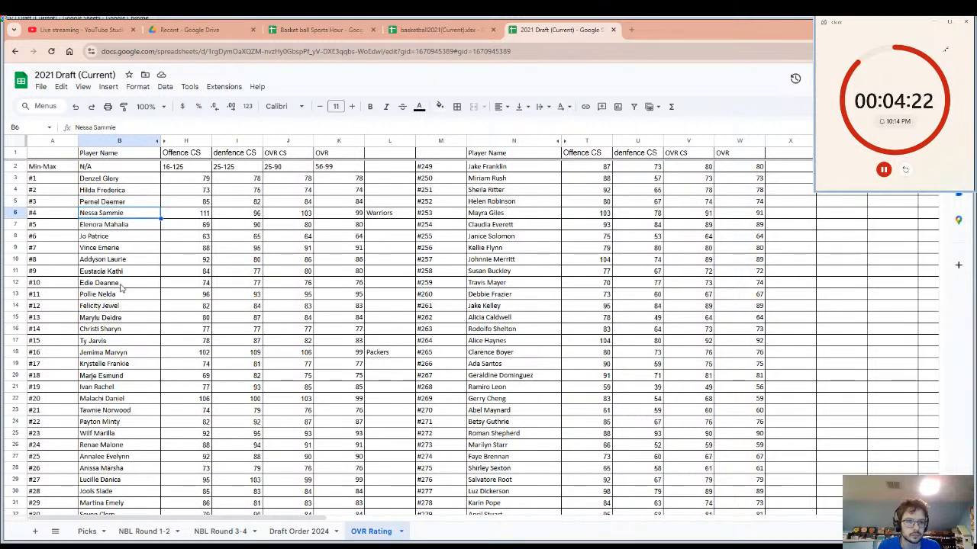
scroll(128, 244, down, 2)
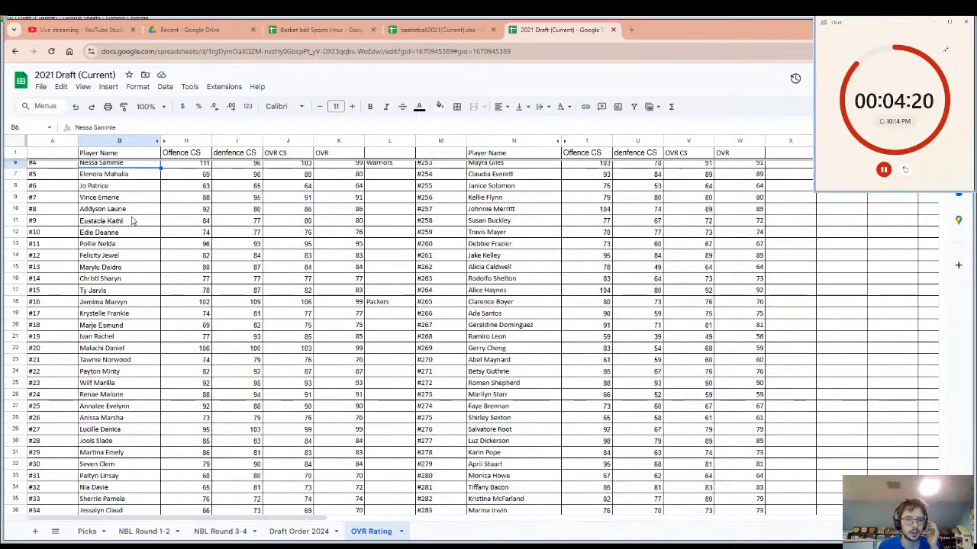
scroll(138, 229, up, 2)
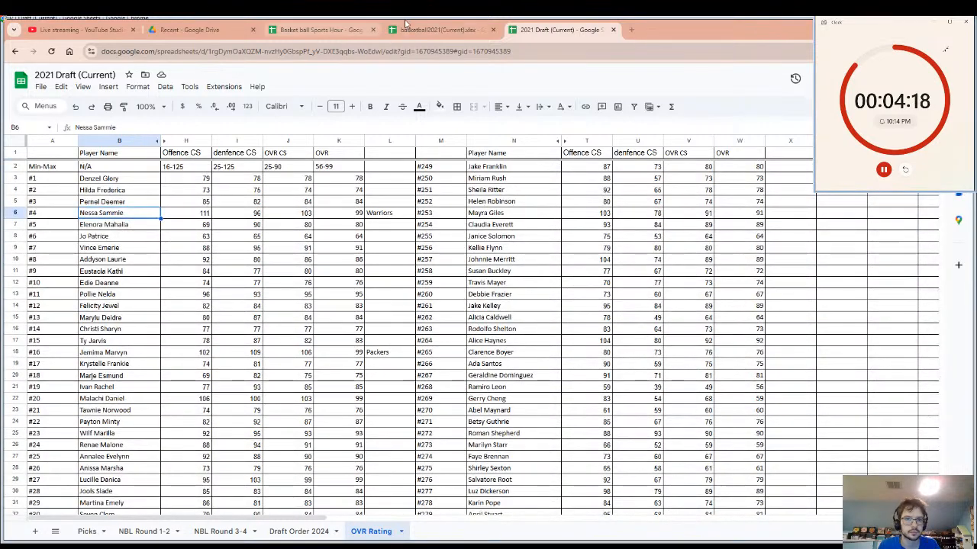
click(446, 29)
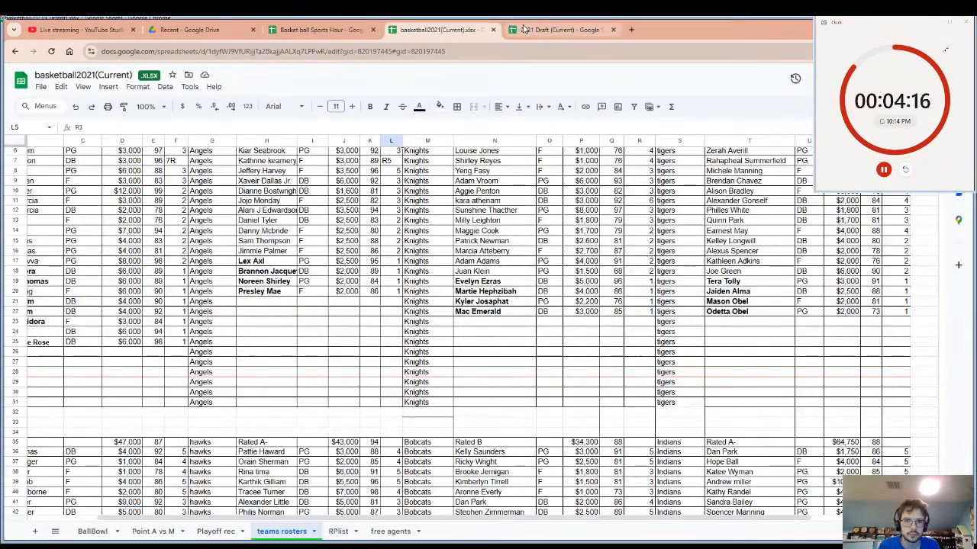
click(512, 29)
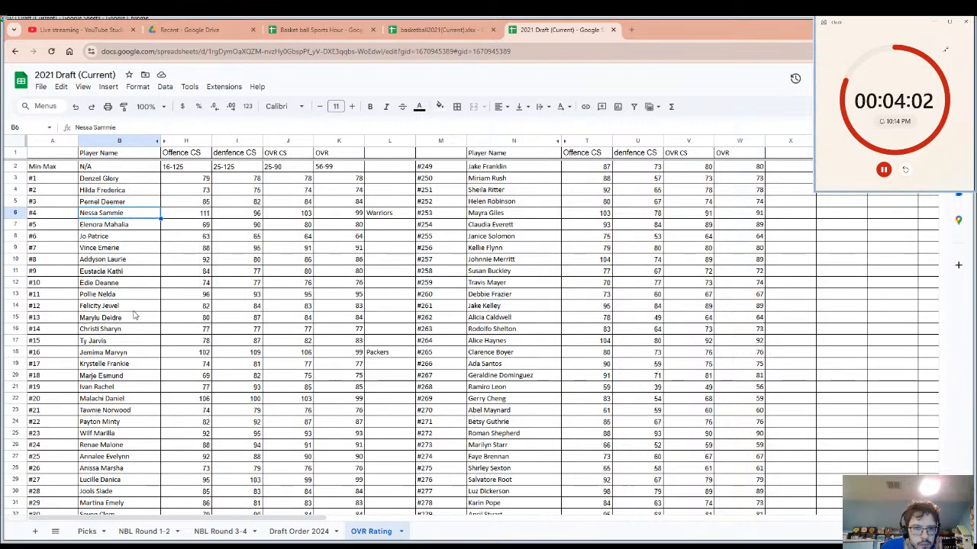
Enter the team name Kings in cell L44, beside the OVR of player #42, and select that player's name cell.
scroll(135, 314, down, 10)
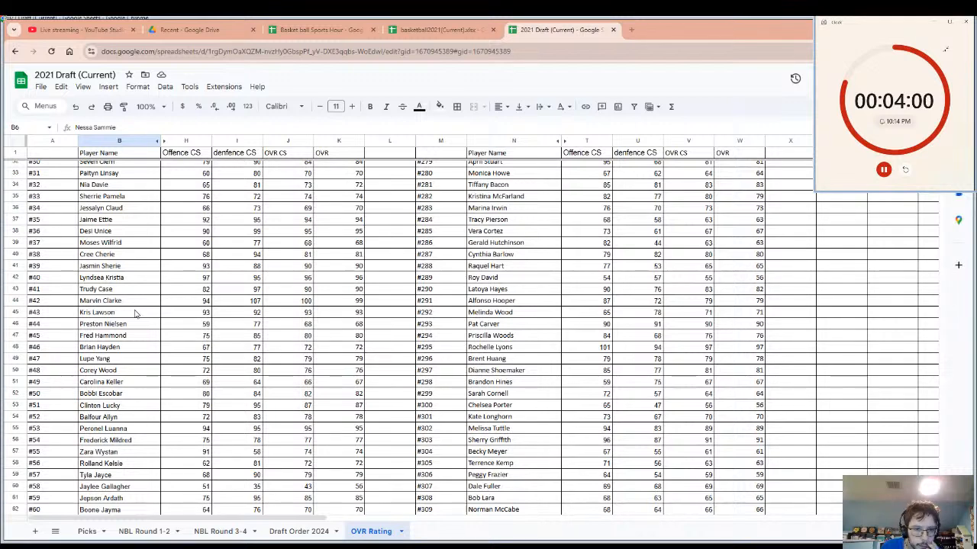
click(109, 302)
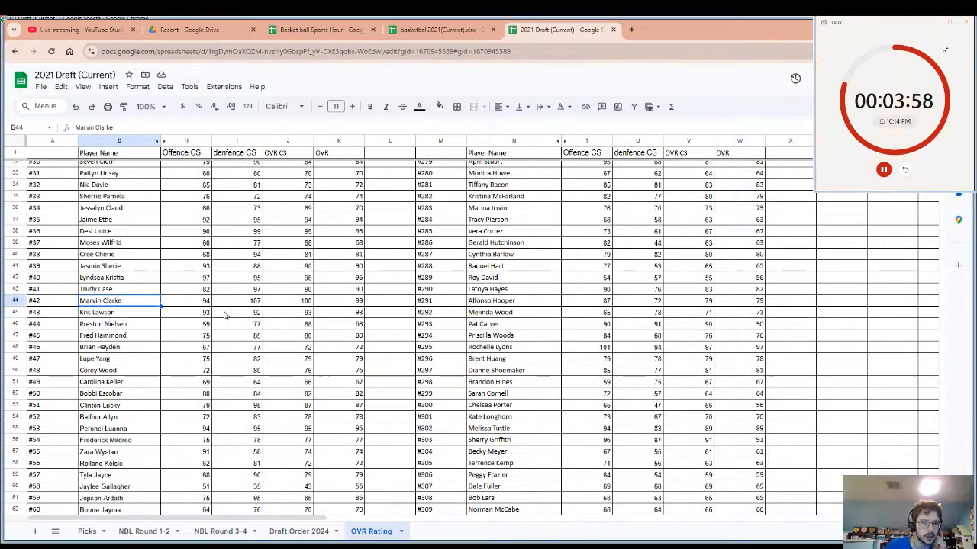
click(390, 305)
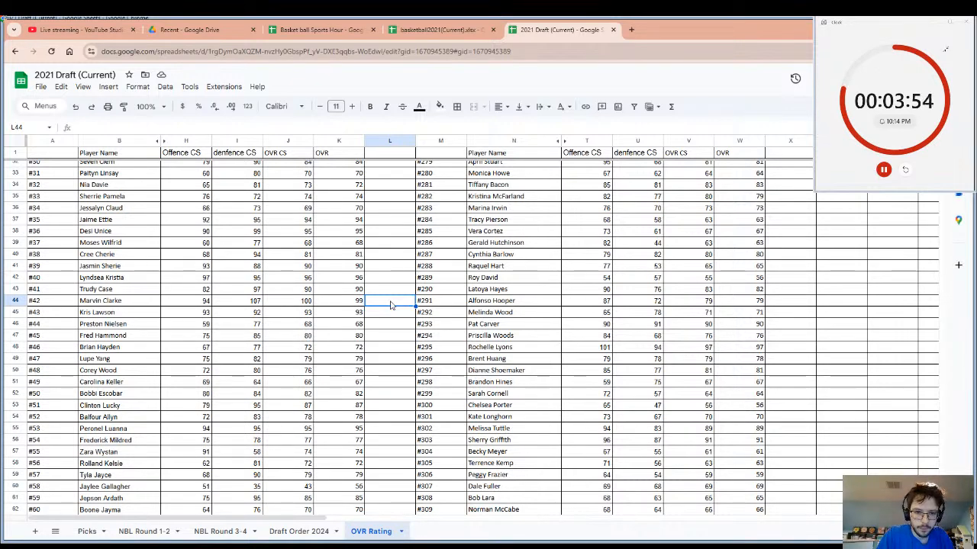
text(Kings)
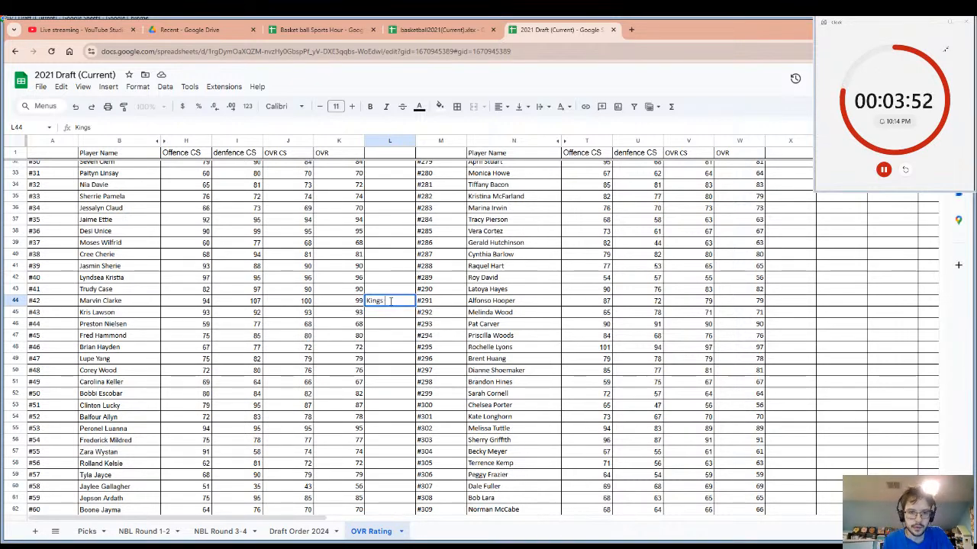
click(126, 308)
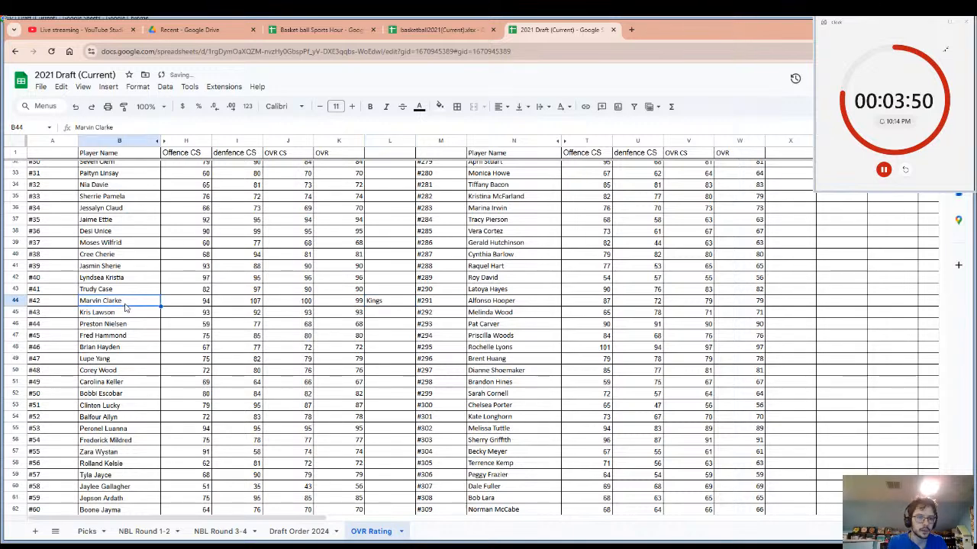
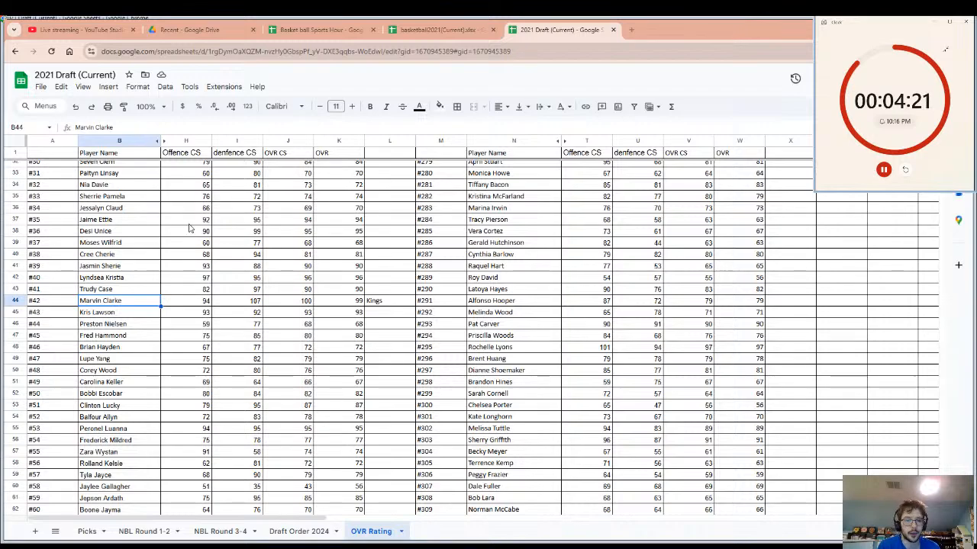
Enter the team name Lightning in cell X17, beside the OVR of player #264, and select that player's name cell.
scroll(257, 309, up, 10)
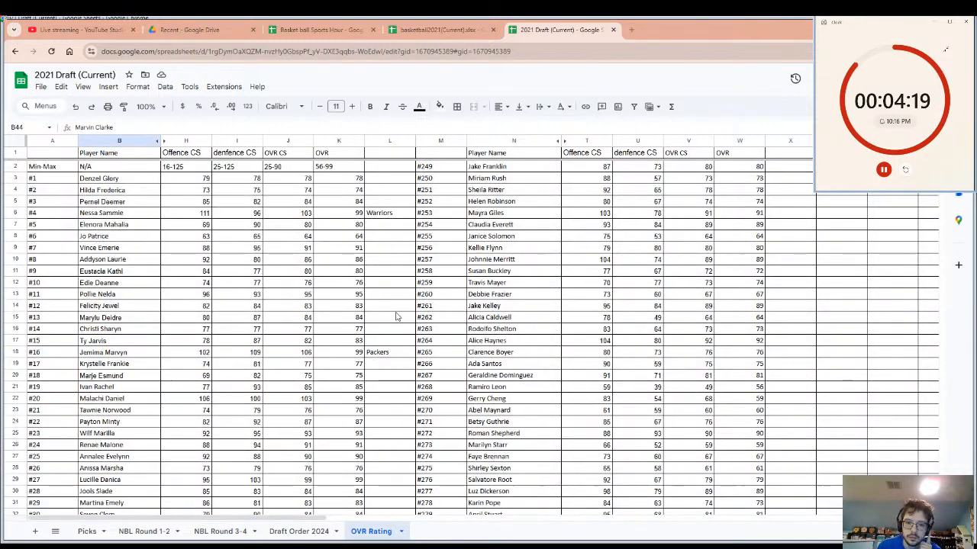
click(478, 343)
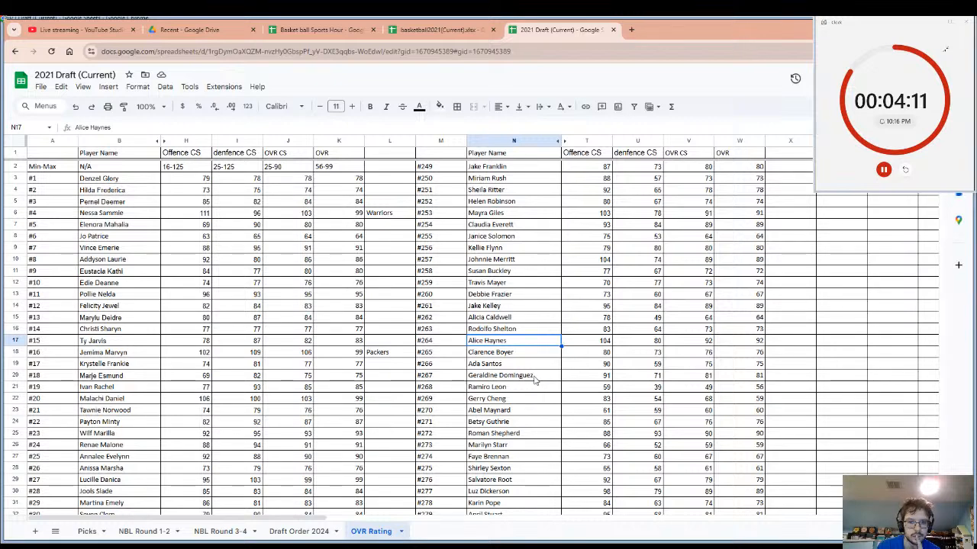
click(789, 340)
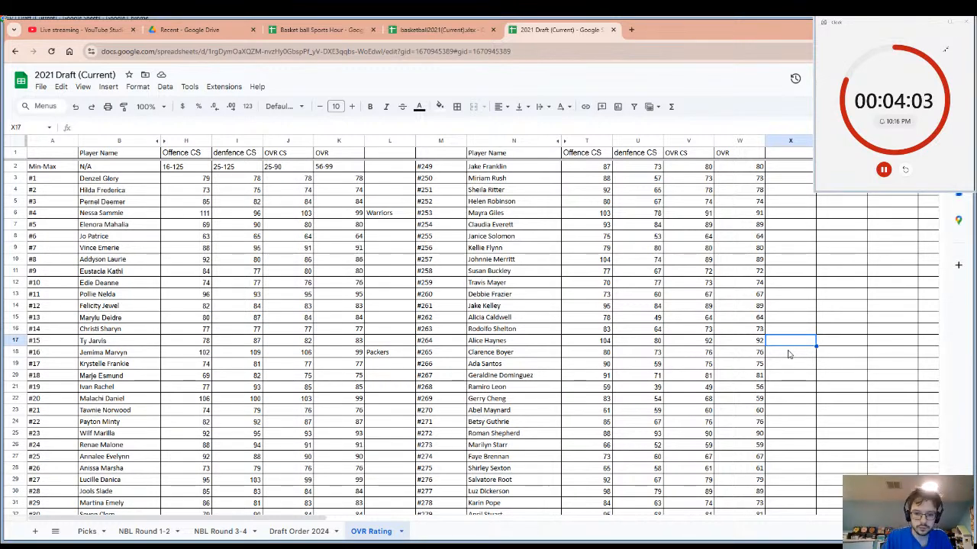
text(L)
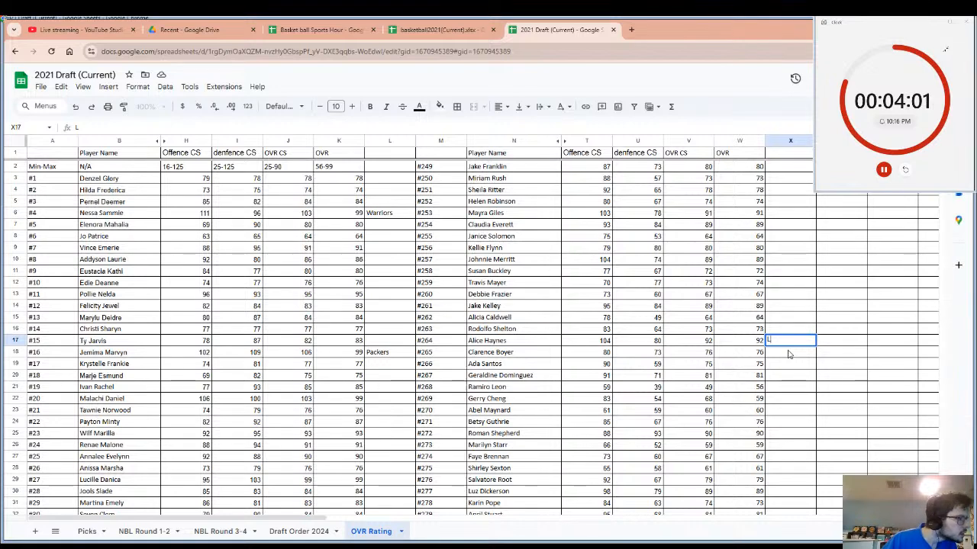
text(ight)
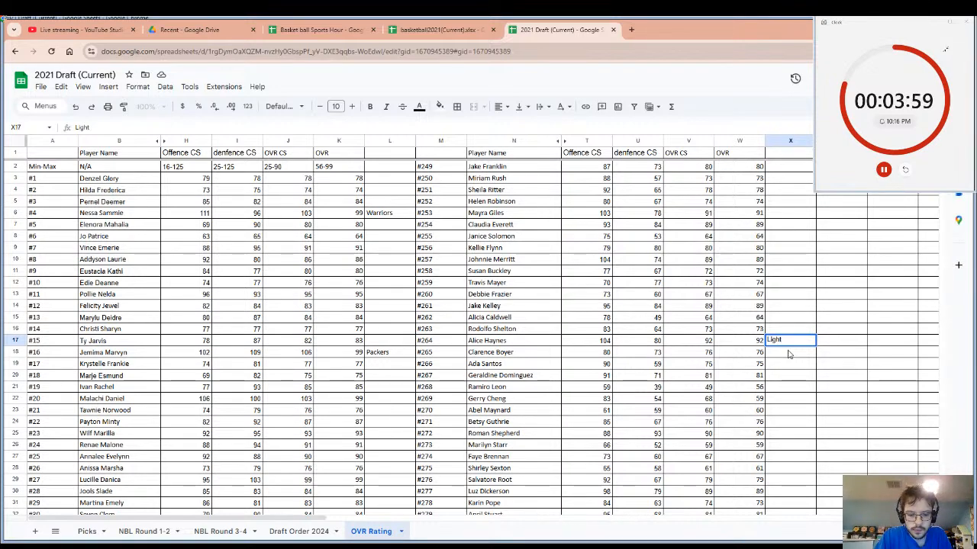
text(ning)
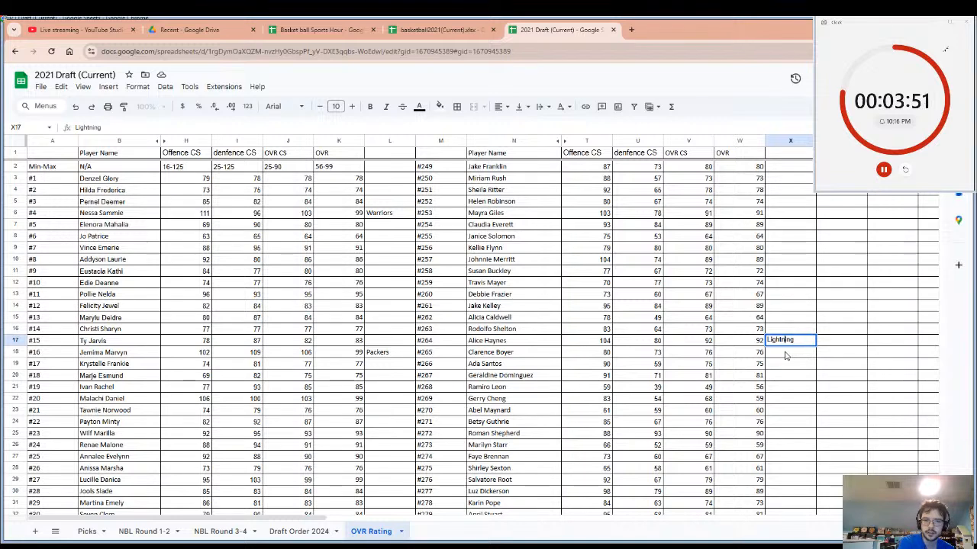
click(534, 344)
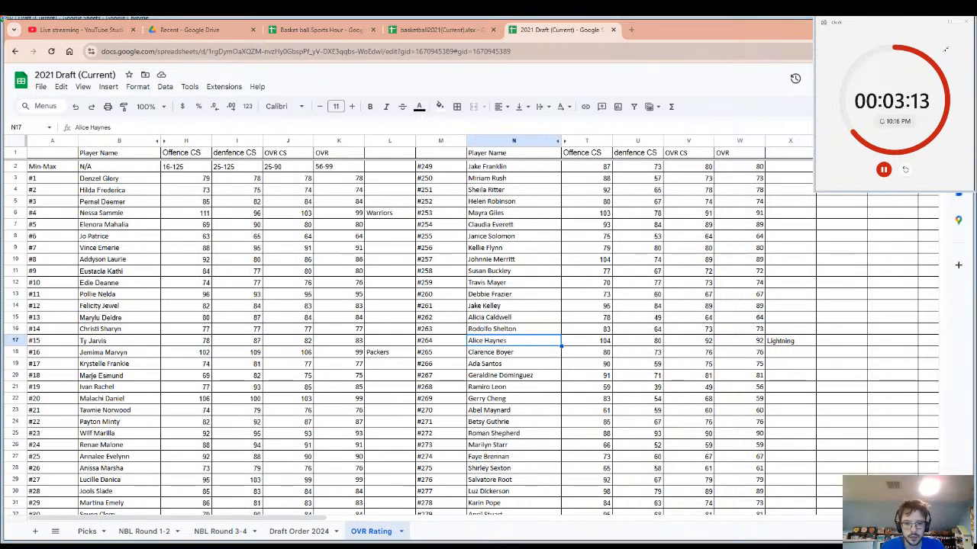
Restart the draft countdown timer and close the basketball2021(Current) spreadsheet after checking the live stream dashboard.
click(905, 170)
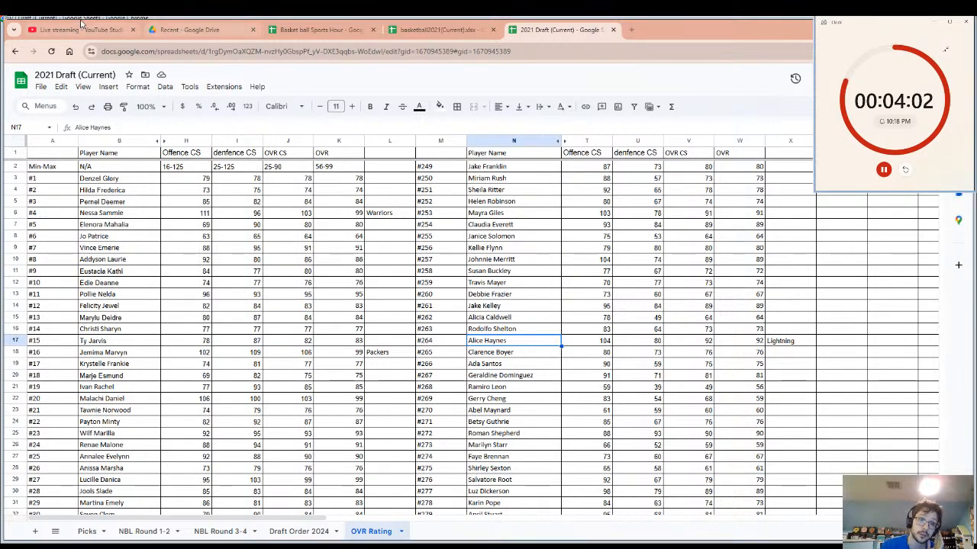
click(84, 29)
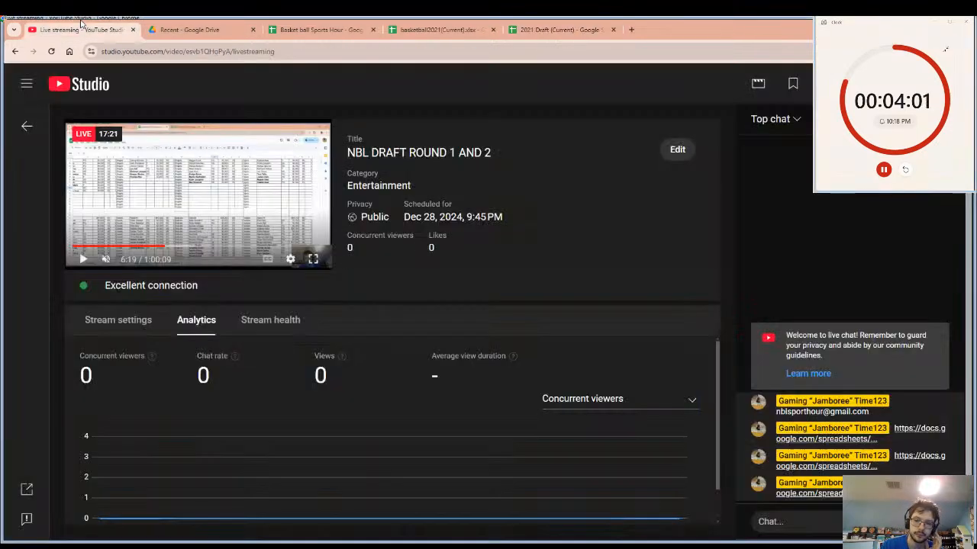
click(464, 28)
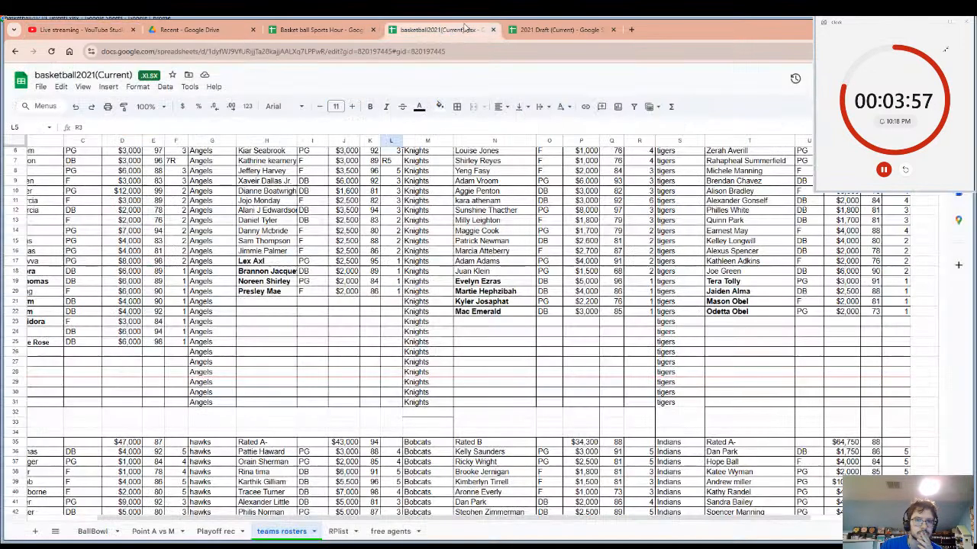
click(550, 29)
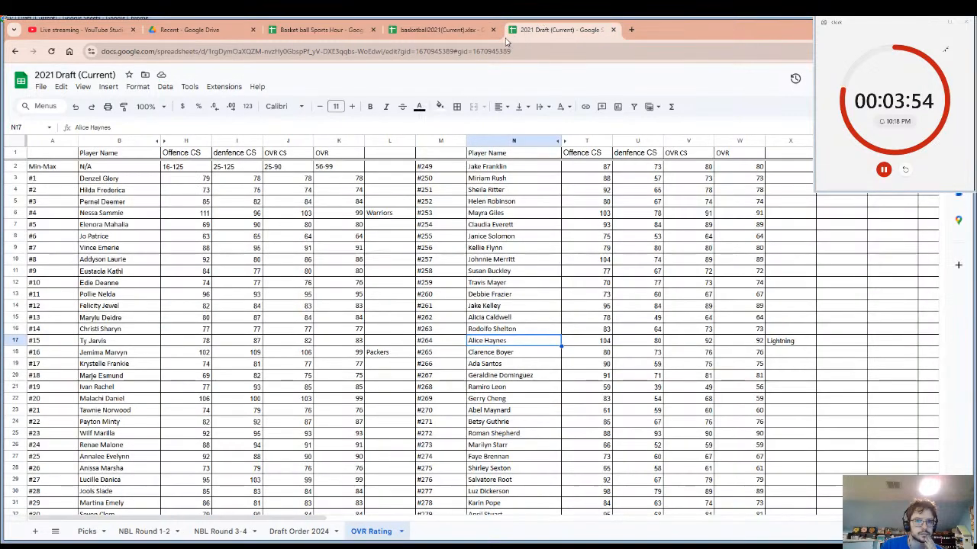
click(473, 27)
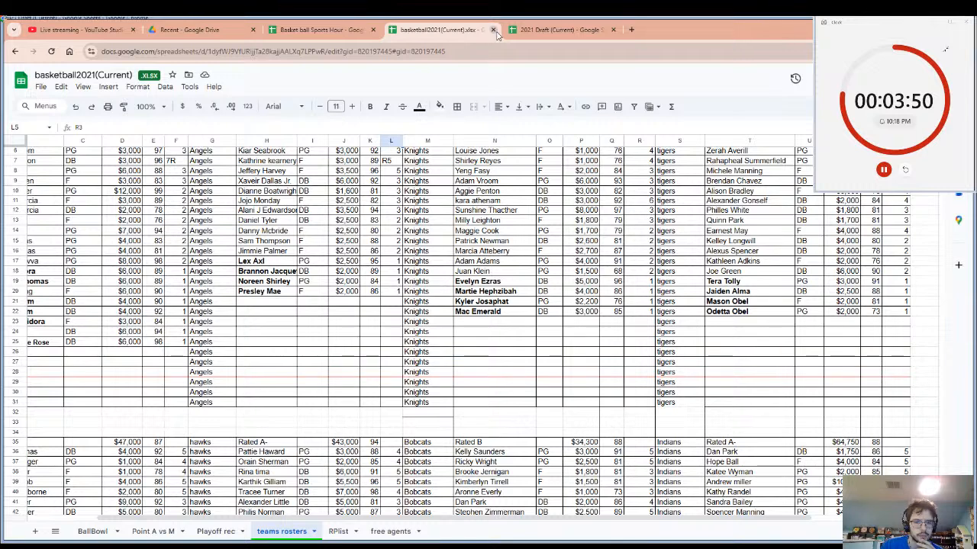
click(492, 30)
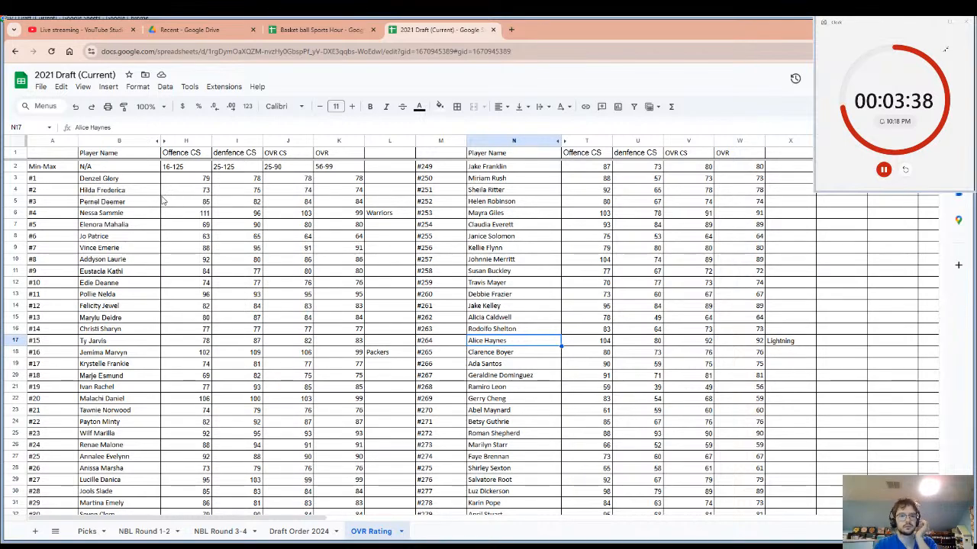
Review the OVR ratings from the start of the player list past #68, selecting the row of player #42 along the way.
scroll(221, 244, down, 3)
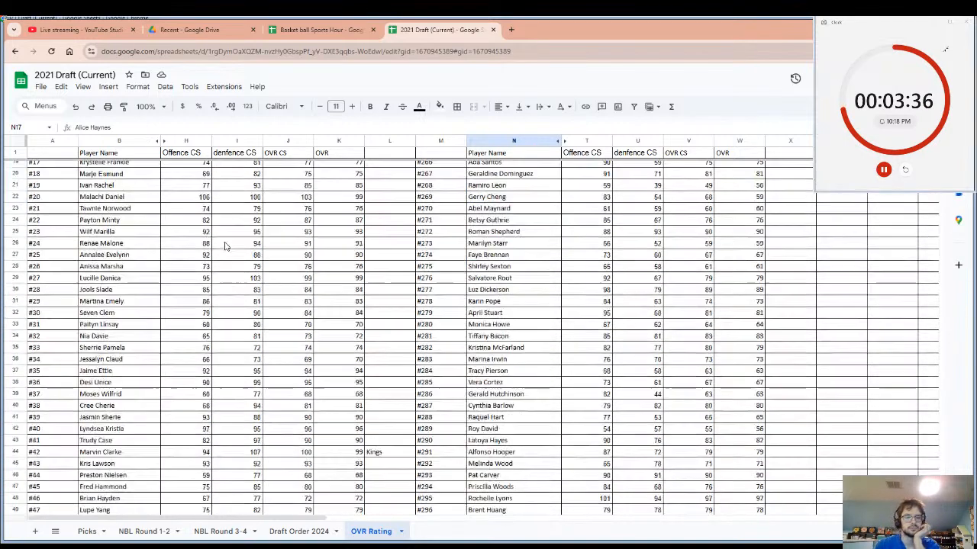
scroll(225, 246, down, 3)
scroll(225, 246, up, 3)
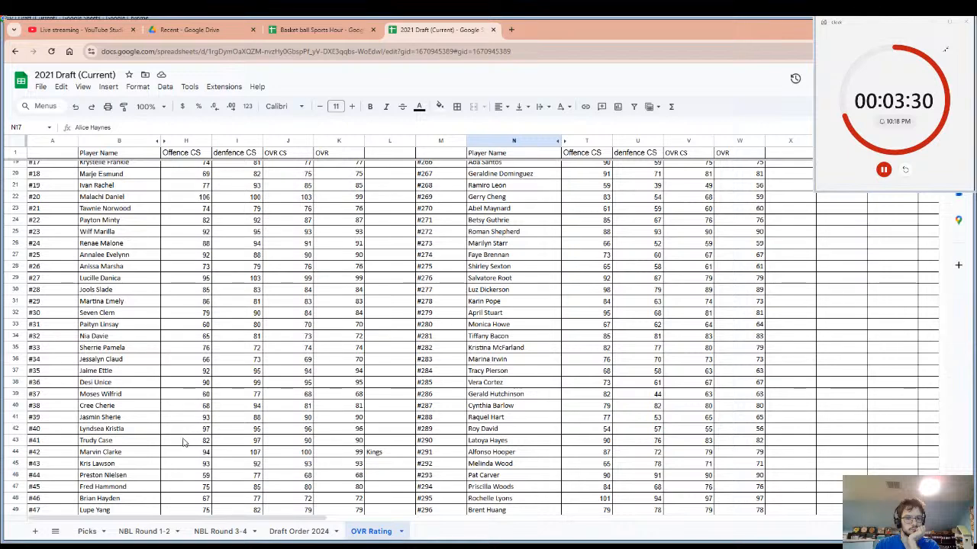
scroll(183, 442, down, 2)
click(128, 406)
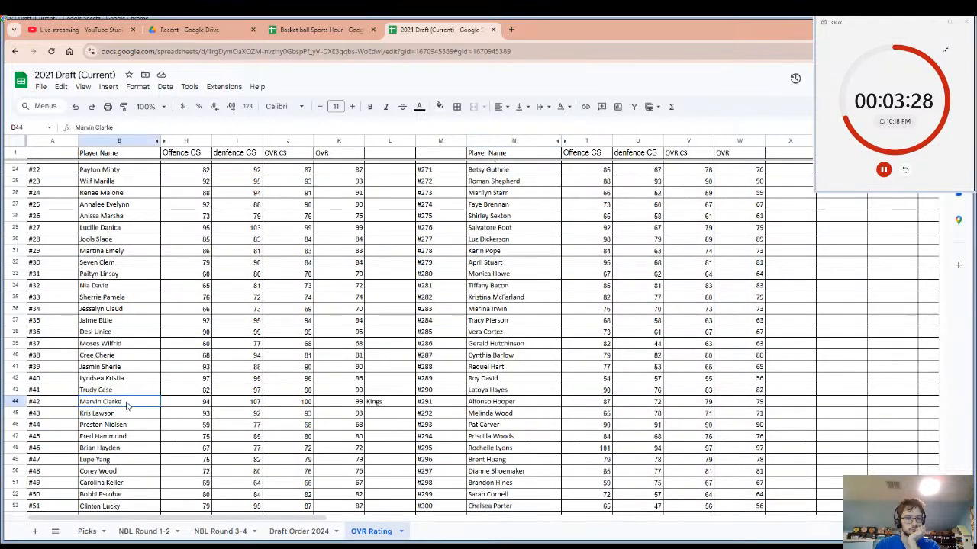
click(15, 401)
scroll(118, 384, down, 5)
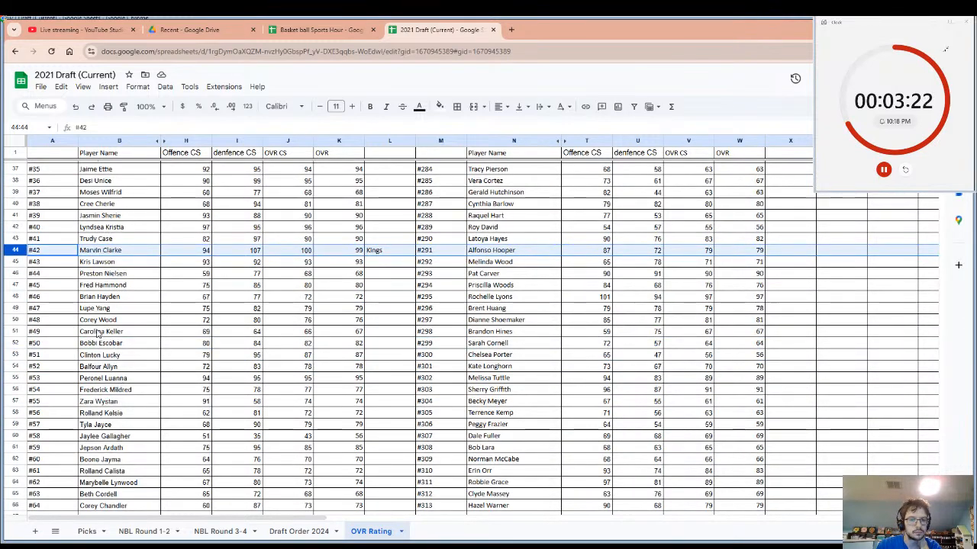
scroll(84, 336, down, 6)
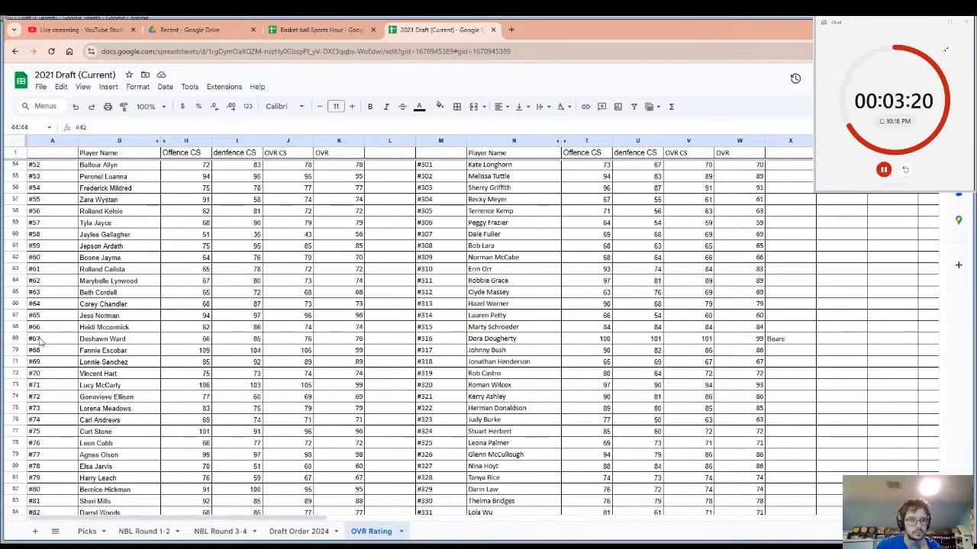
Enter the team name Hawks in cell L70, beside the OVR of player #68, and select that player's name cell.
click(17, 351)
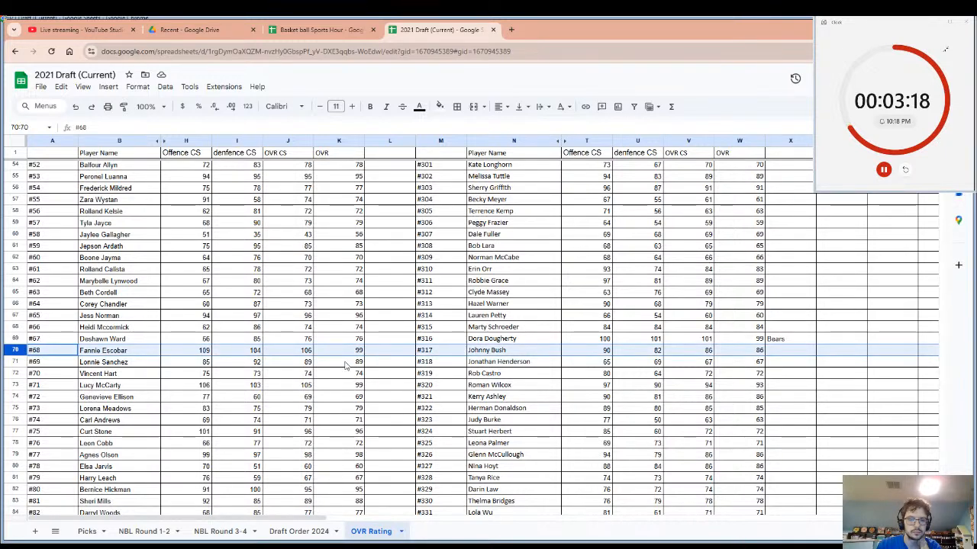
click(383, 354)
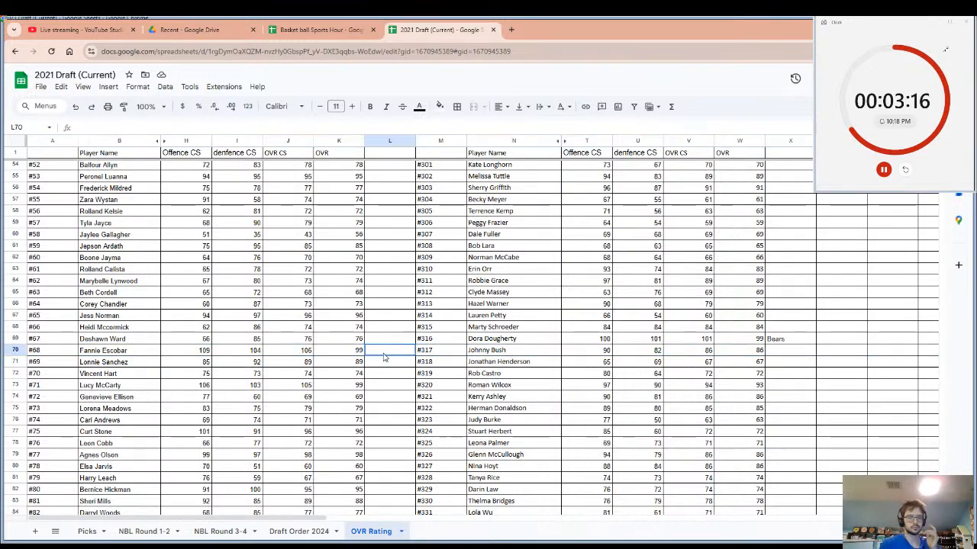
text(H)
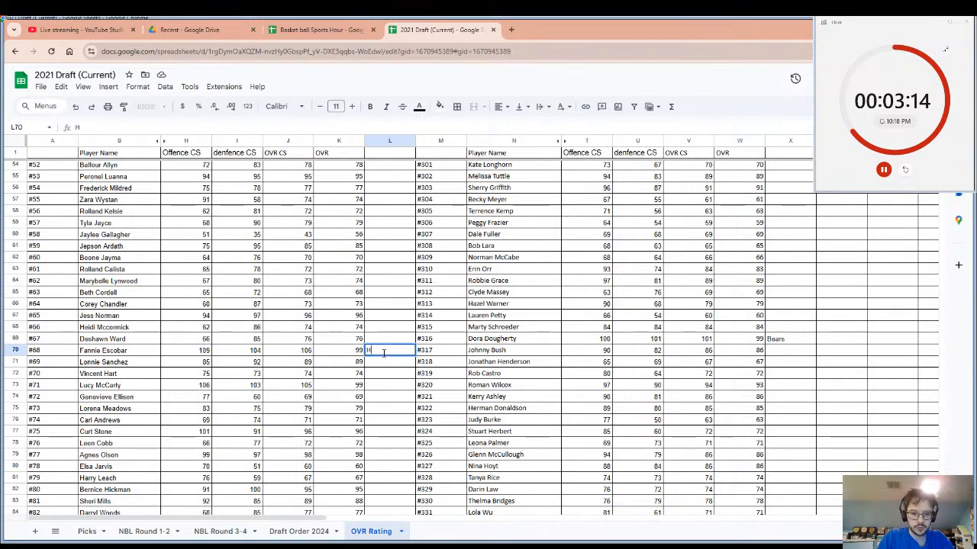
text(awks)
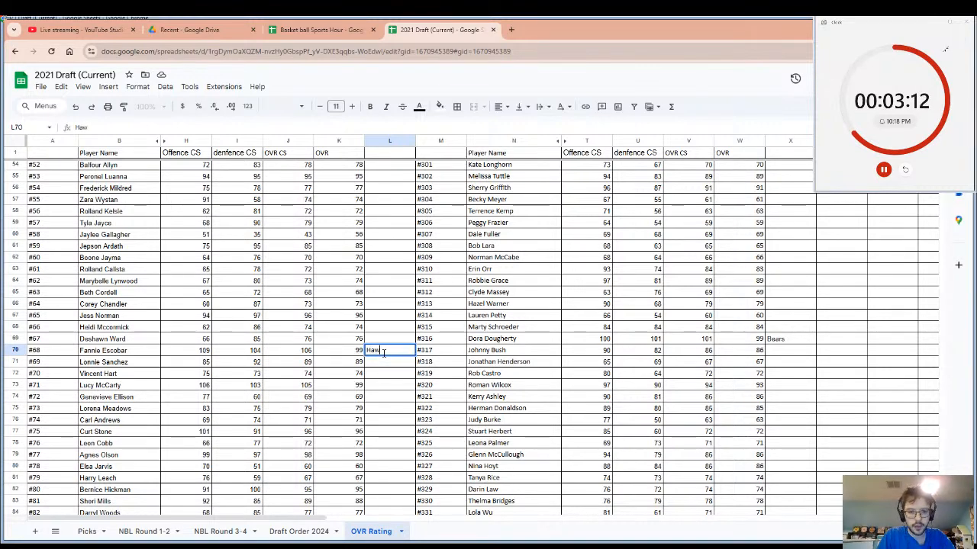
click(101, 355)
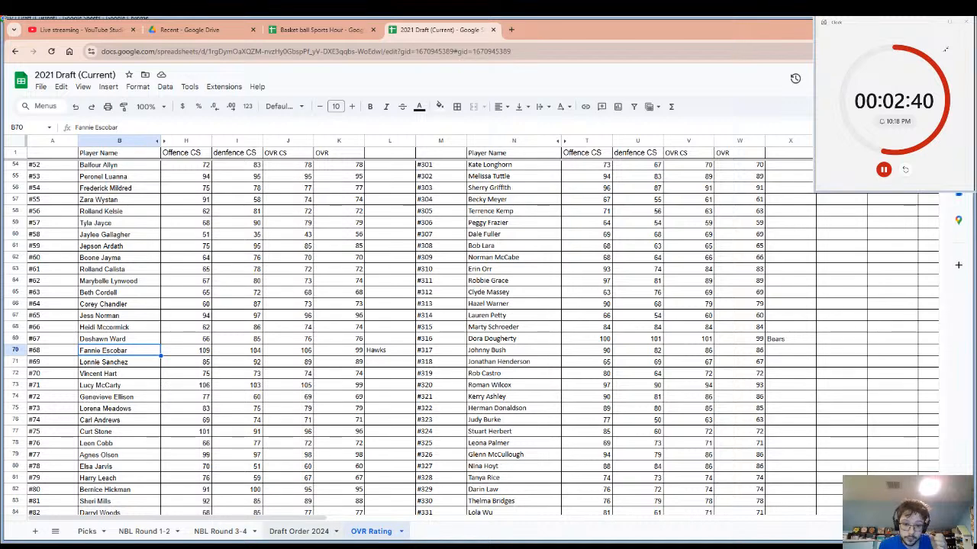
Restart the draft countdown timer and review the ratings of the players listed down to #208.
click(906, 170)
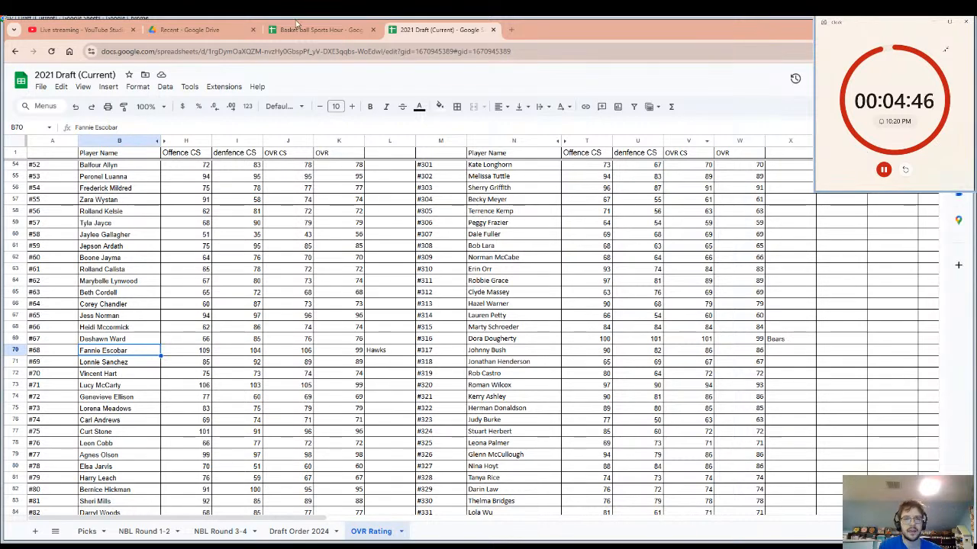
scroll(199, 399, up, 3)
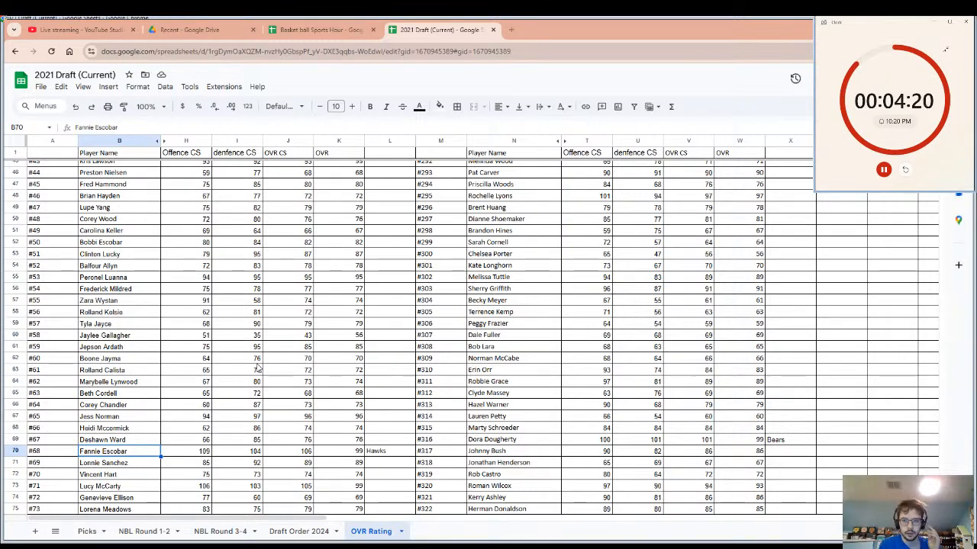
scroll(258, 367, down, 10)
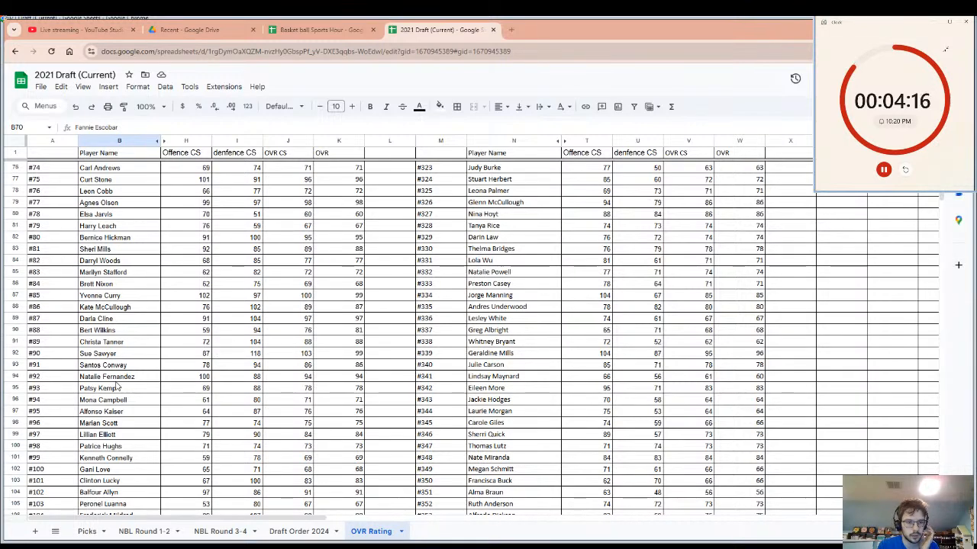
scroll(117, 386, down, 12)
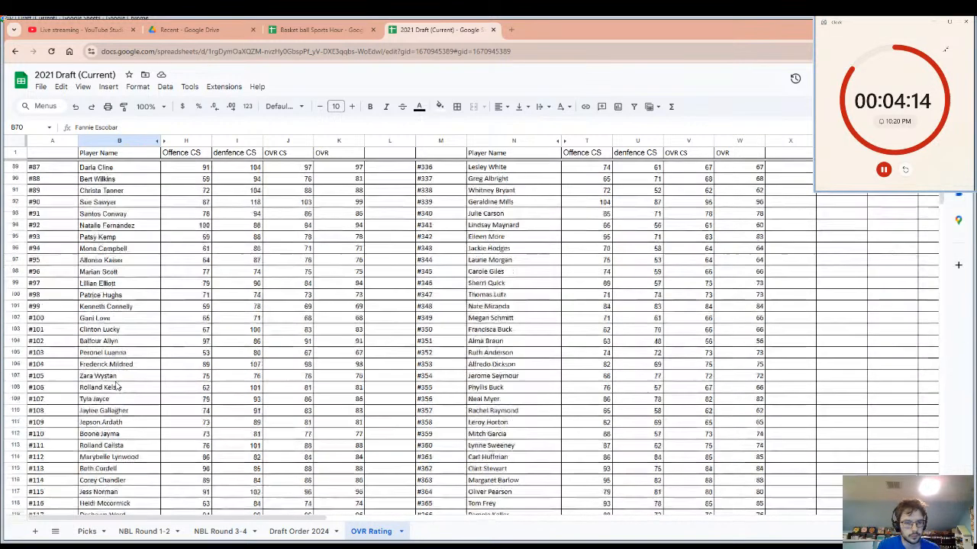
scroll(117, 386, down, 7)
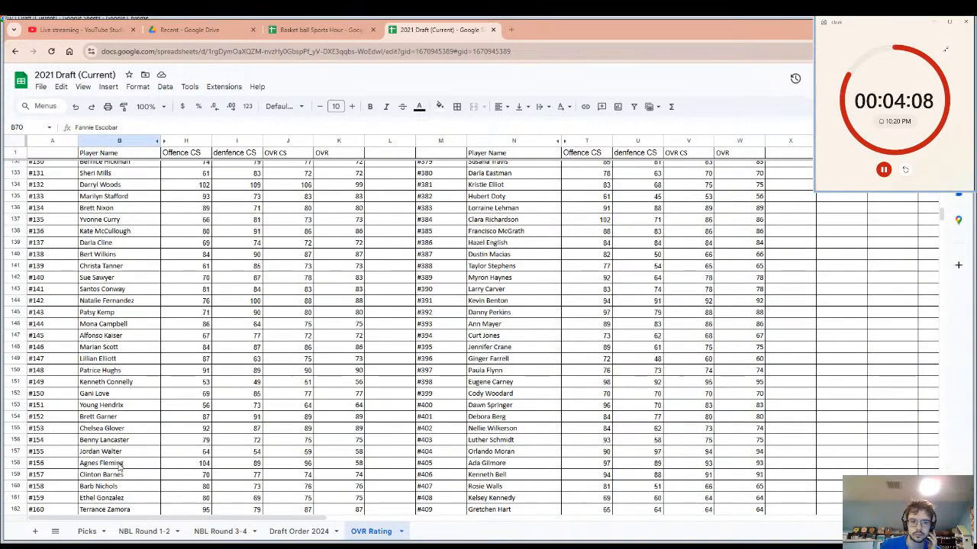
scroll(120, 469, down, 10)
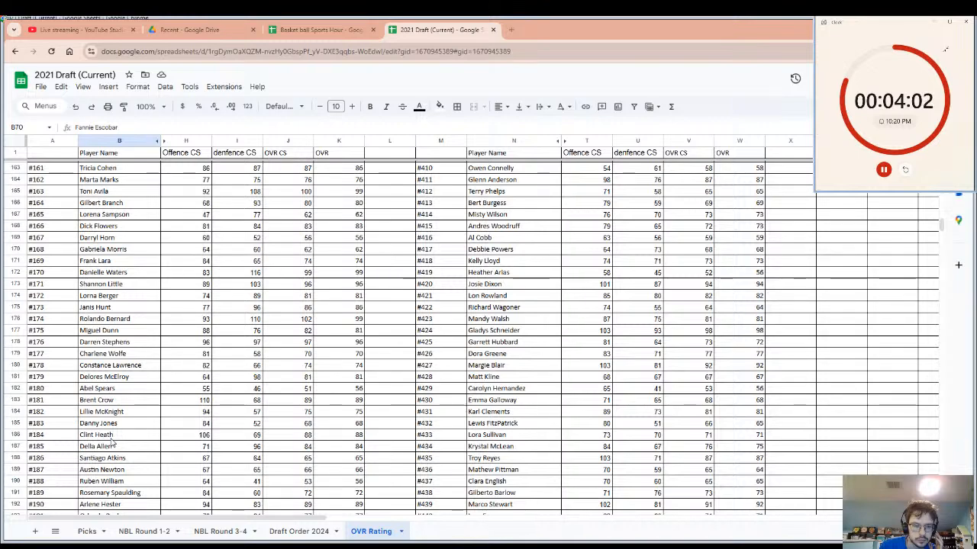
scroll(111, 441, down, 6)
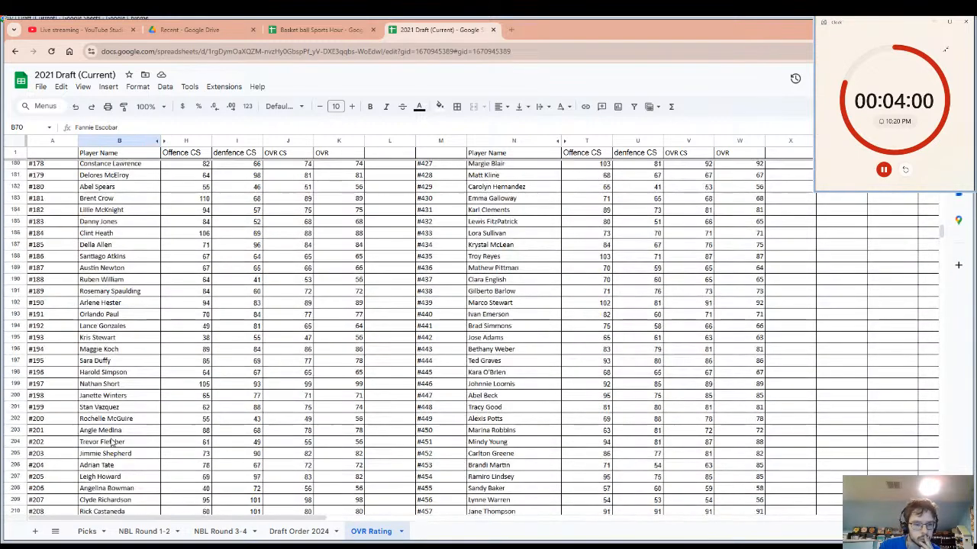
Enter the team name Legends in cell L199, beside the OVR of player #197, and select that player's name cell.
click(113, 385)
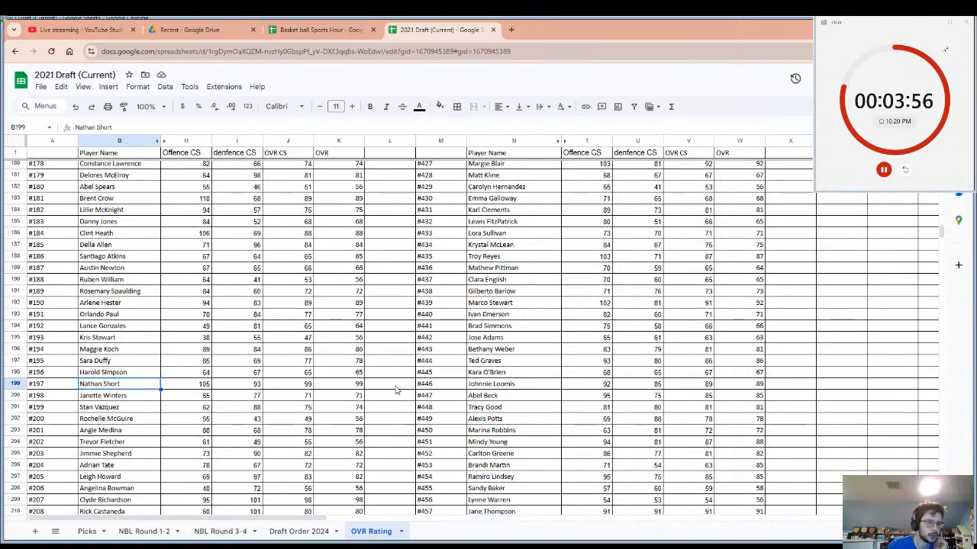
click(379, 389)
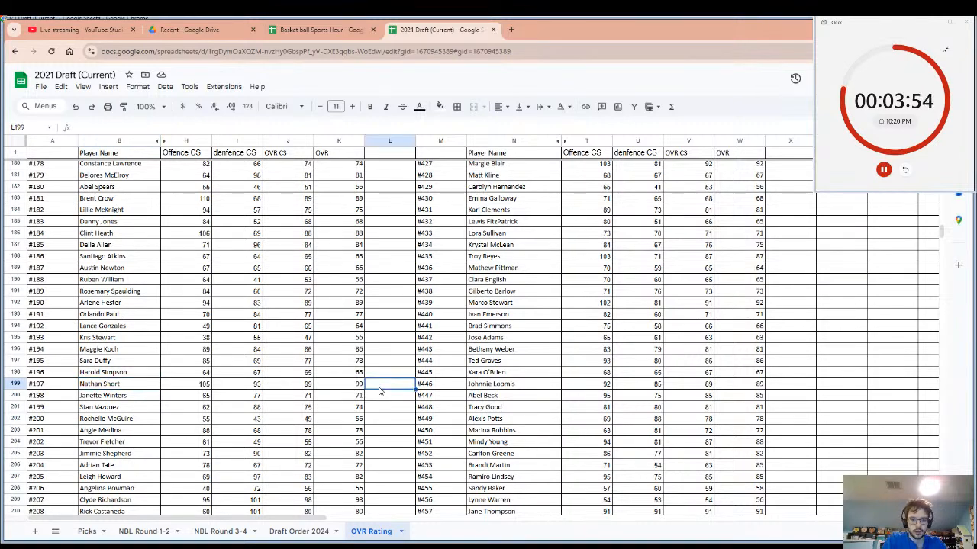
text(Le)
key(BackSpace)
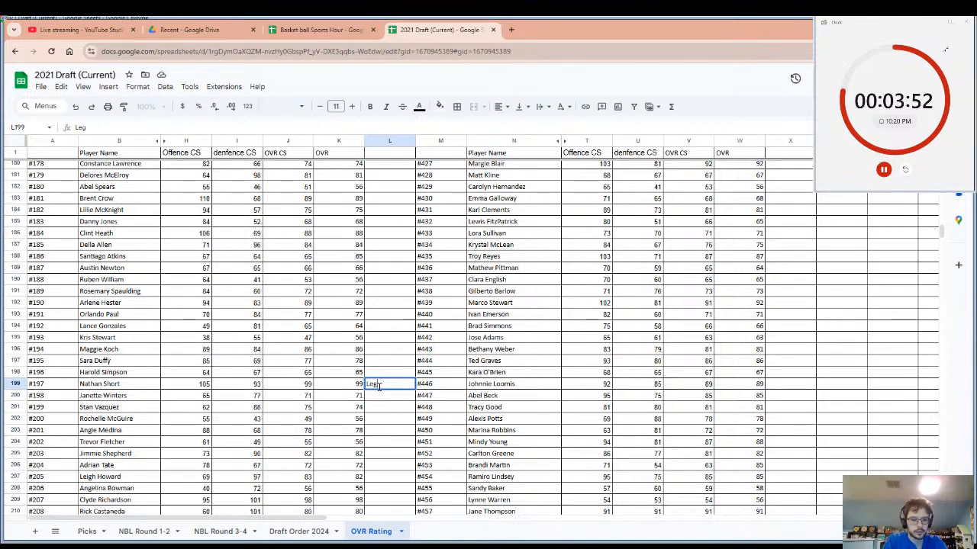
text(gend)
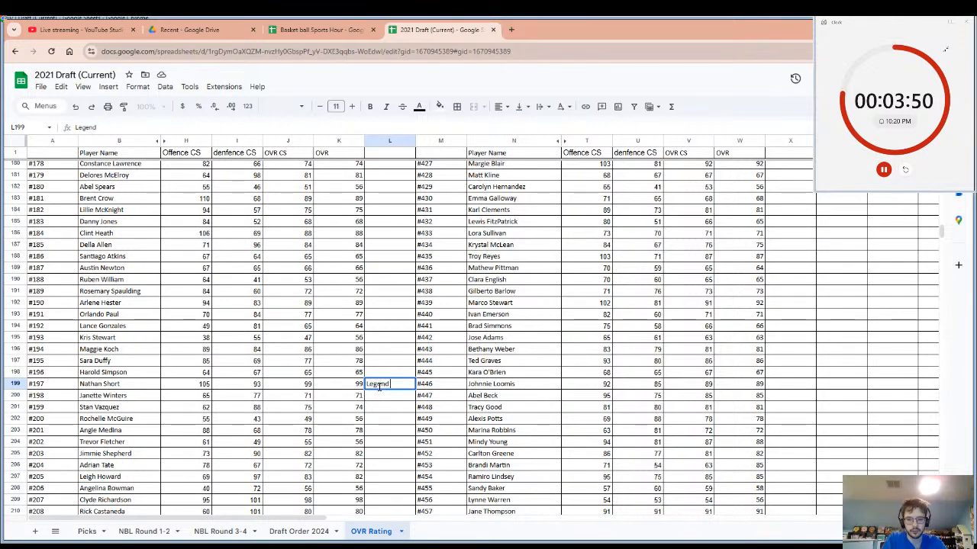
text(a)
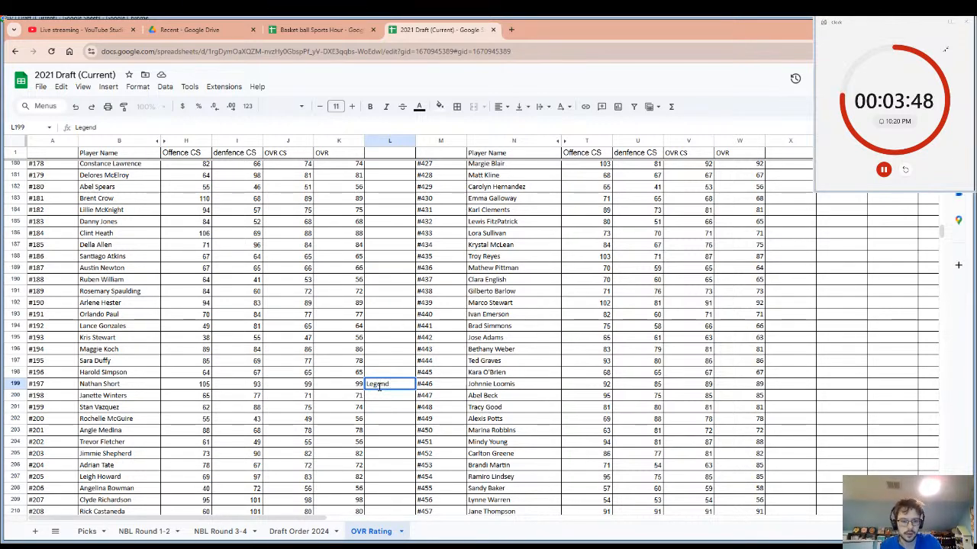
text(s)
click(122, 388)
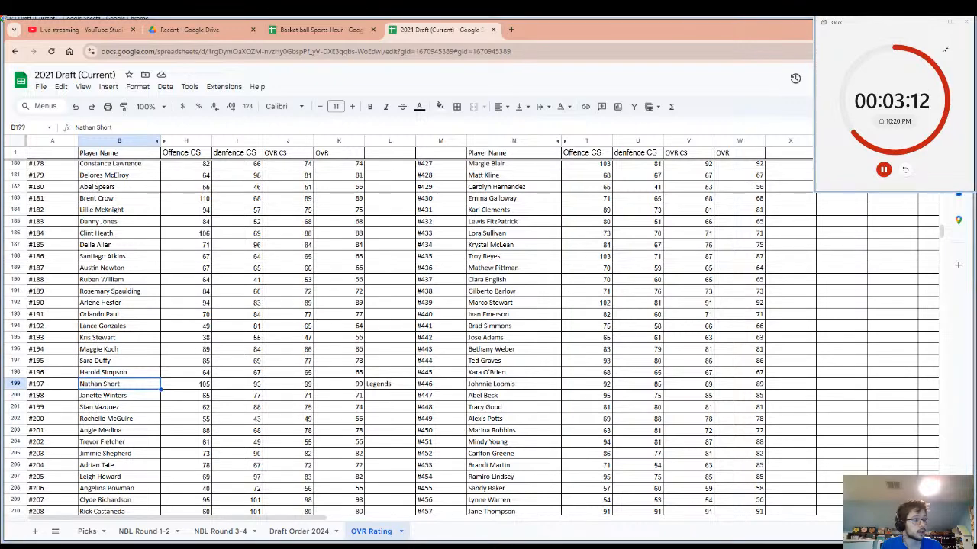
Restart the draft countdown timer, check the live stream dashboard, and return to the 2021 Draft (Current) spreadsheet.
click(906, 169)
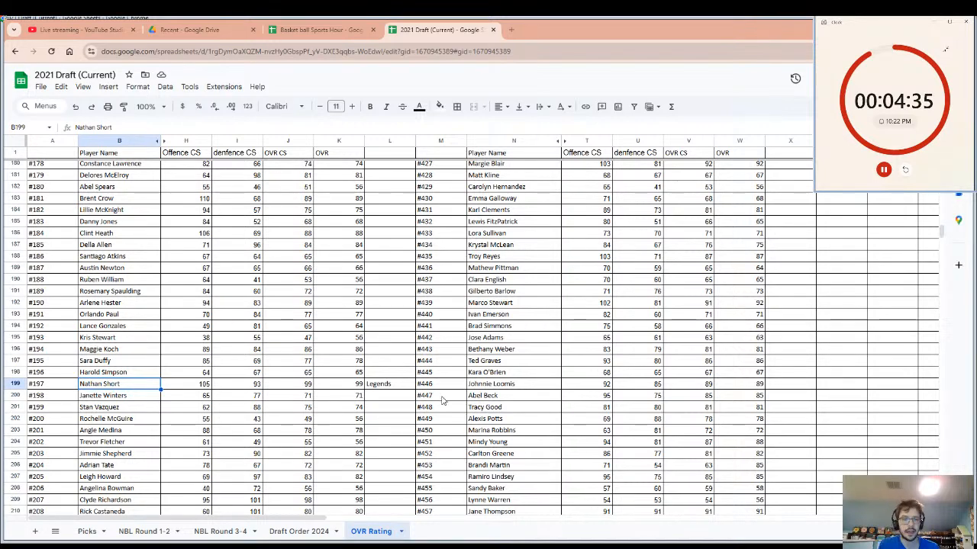
scroll(290, 357, up, 4)
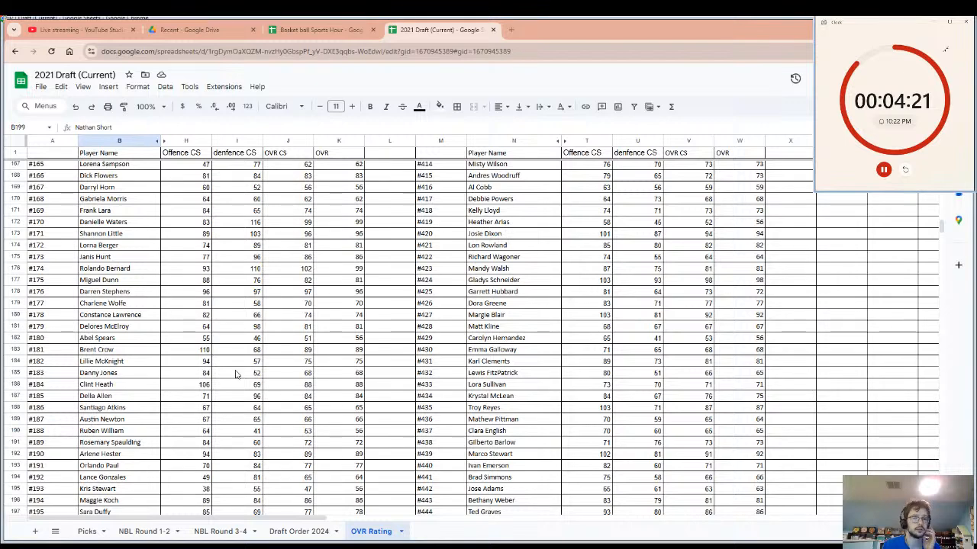
click(85, 29)
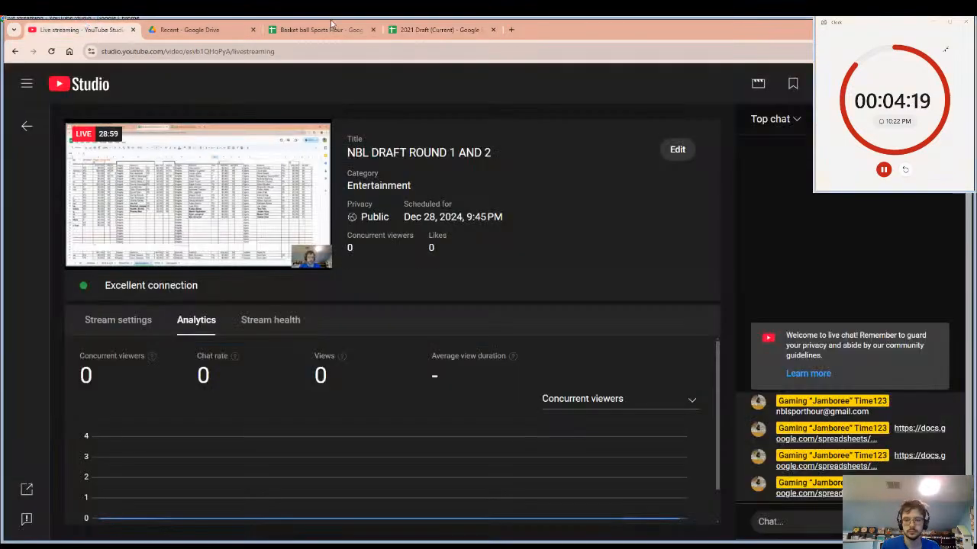
click(437, 29)
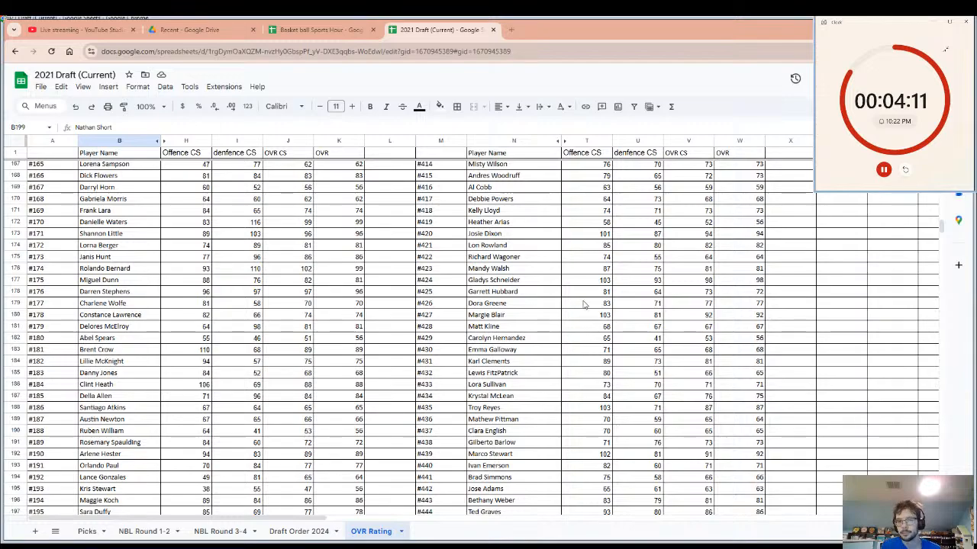
Enter the team name Dolphins in cell X87, beside the OVR of player #334, and copy that player's name cell.
scroll(584, 305, up, 10)
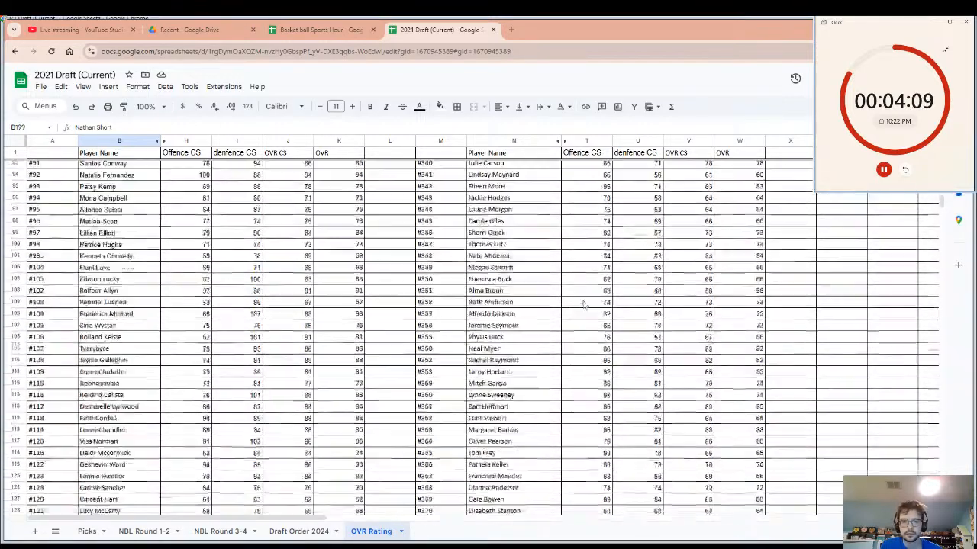
scroll(583, 304, up, 5)
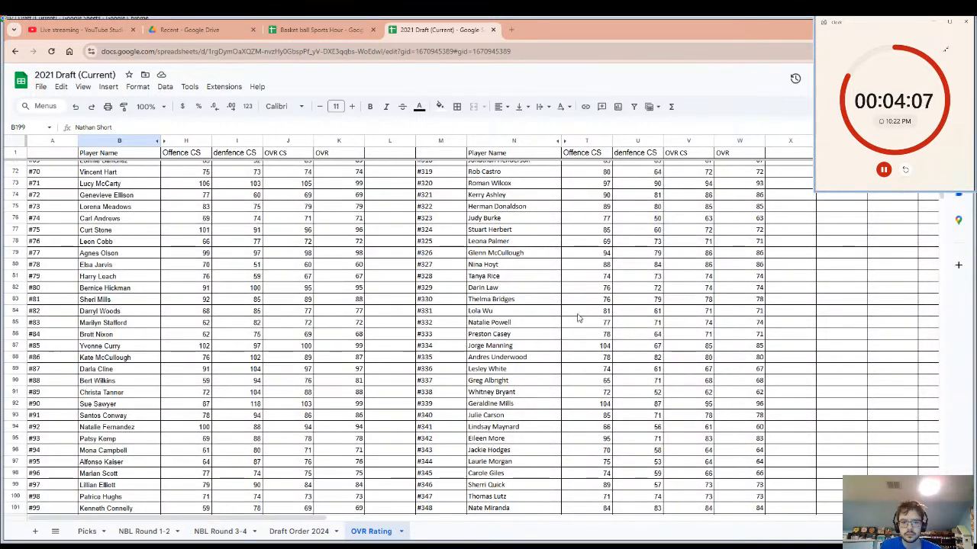
click(509, 348)
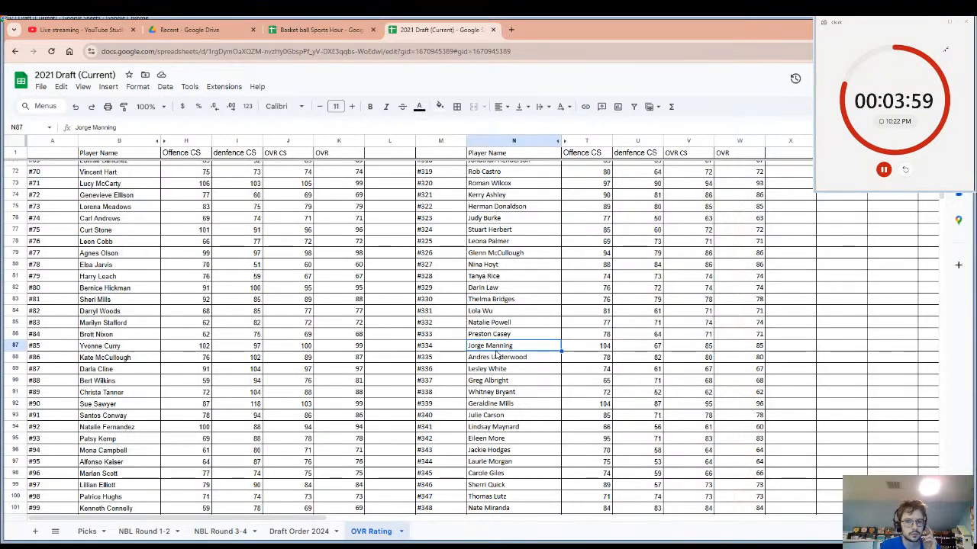
click(796, 351)
text(Do)
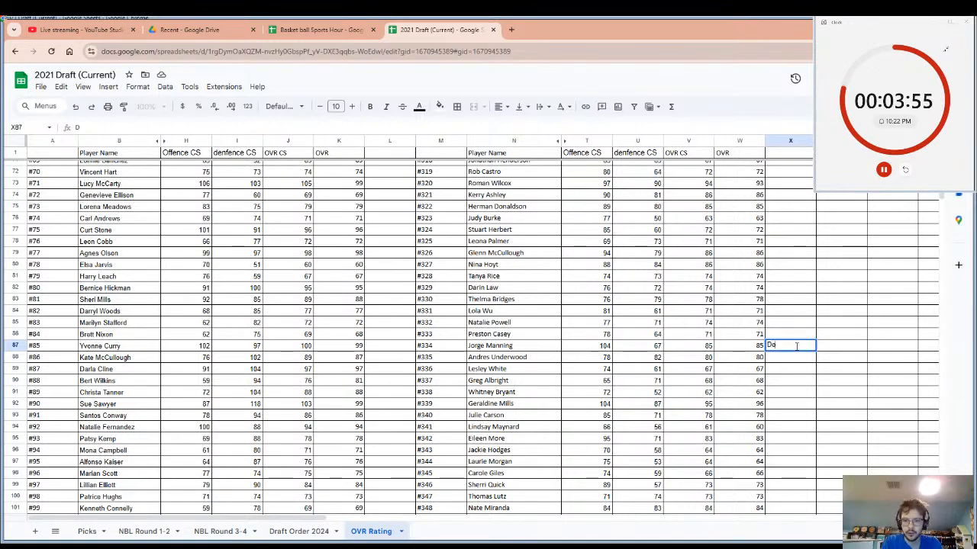
text(l)
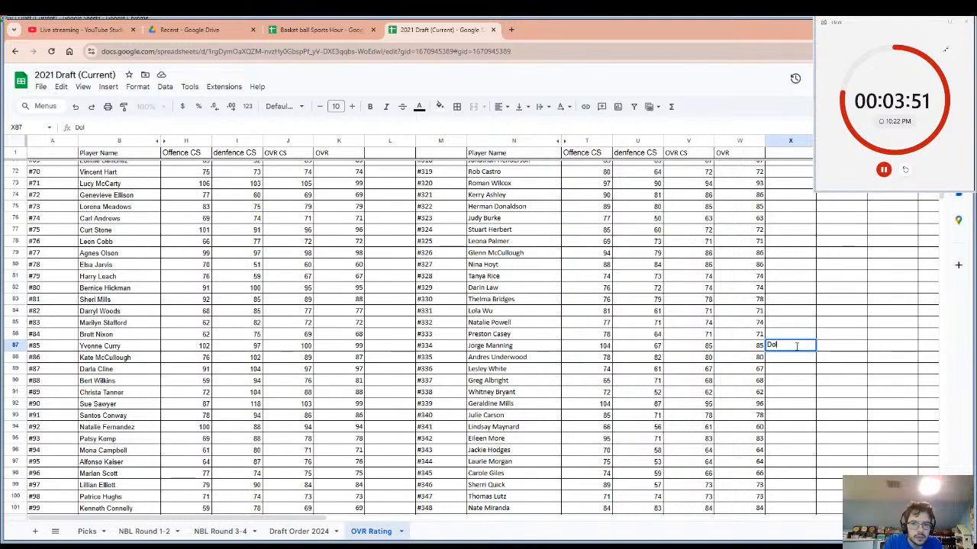
text(phin)
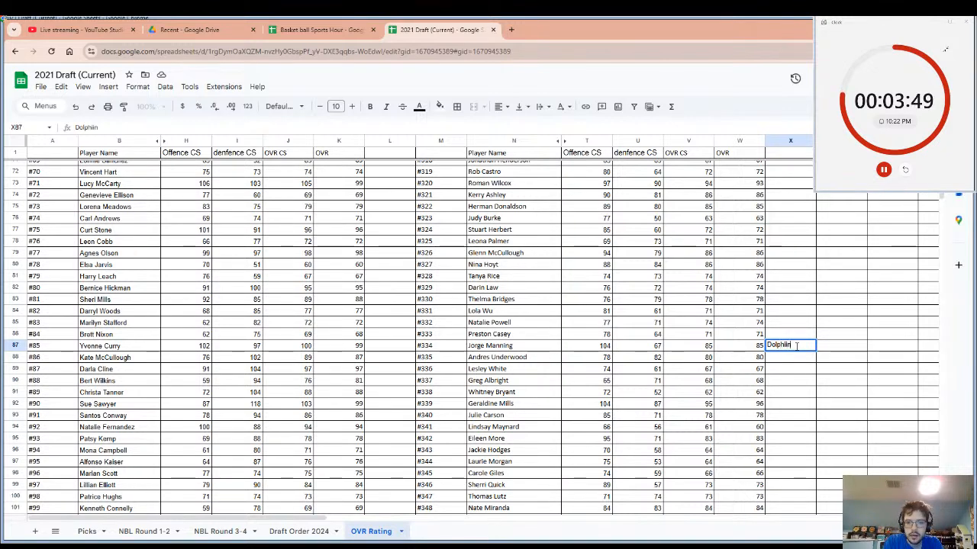
text(s)
click(534, 348)
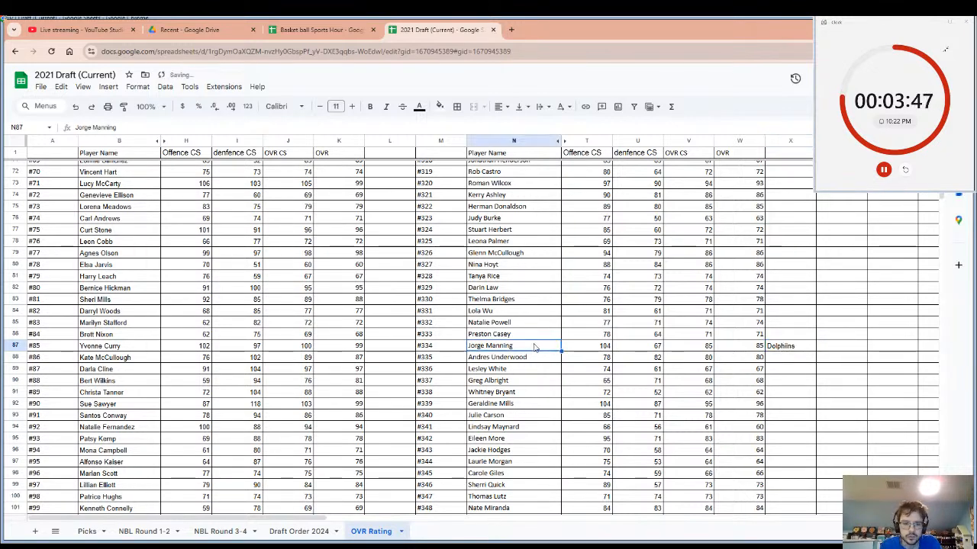
key(ctrl+c)
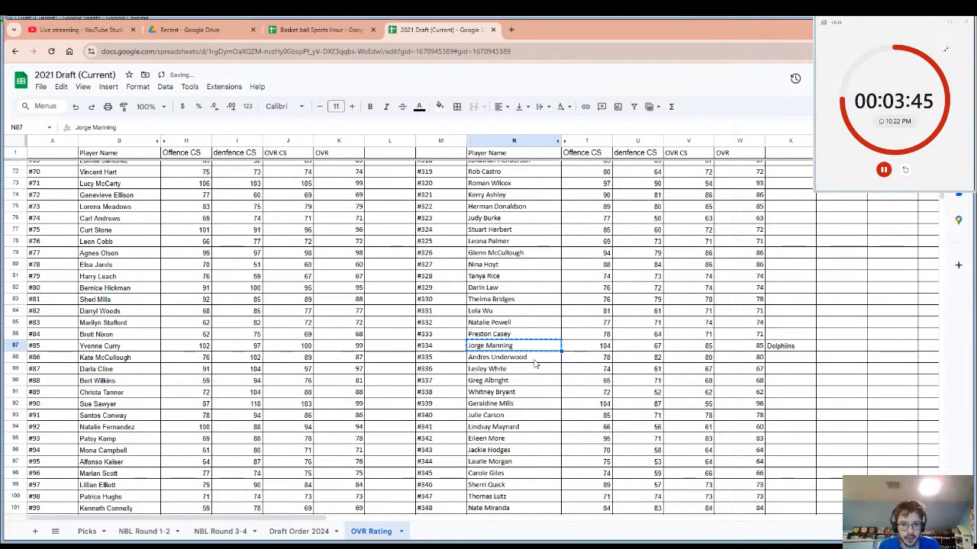
Check the Power Ranking team list in the Basket ball Sports Hour spreadsheet, return to the draft spreadsheet, and restart the draft countdown timer.
click(286, 26)
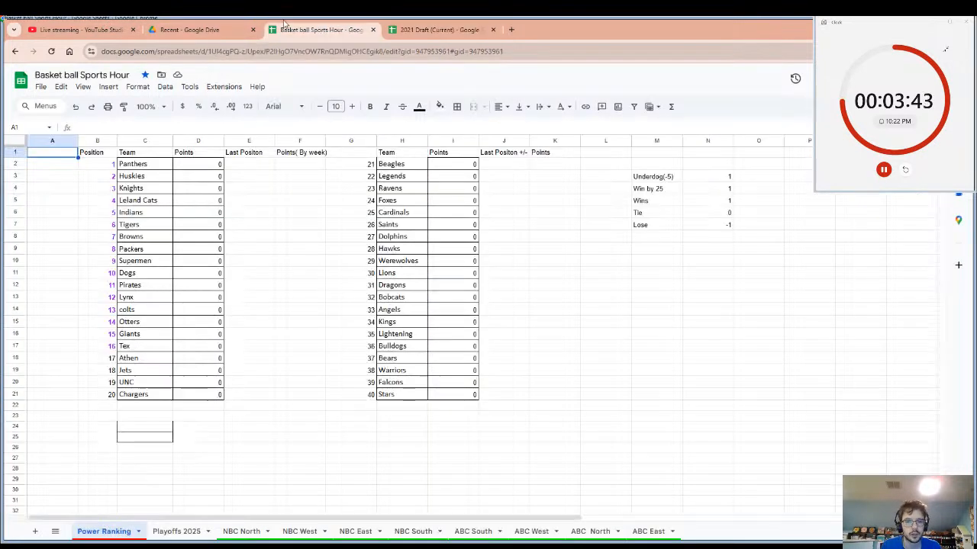
click(439, 30)
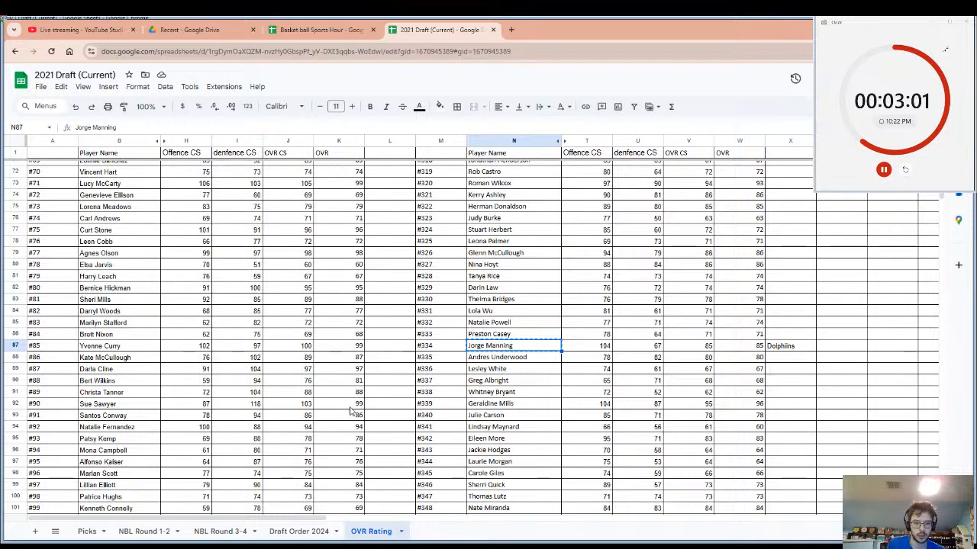
click(905, 168)
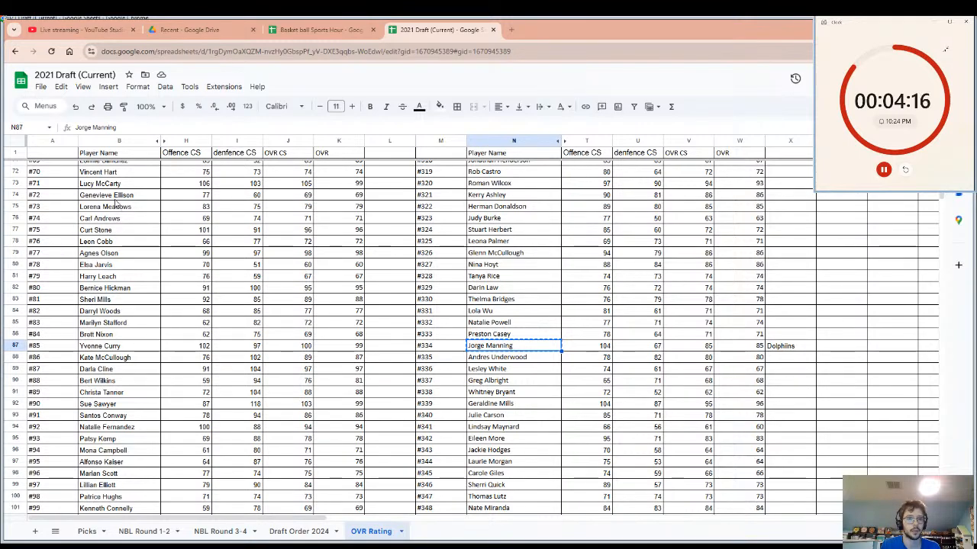
Enter the team name Dragons in cell L22, beside the OVR of player #20, and select that player's name cell.
scroll(226, 283, up, 6)
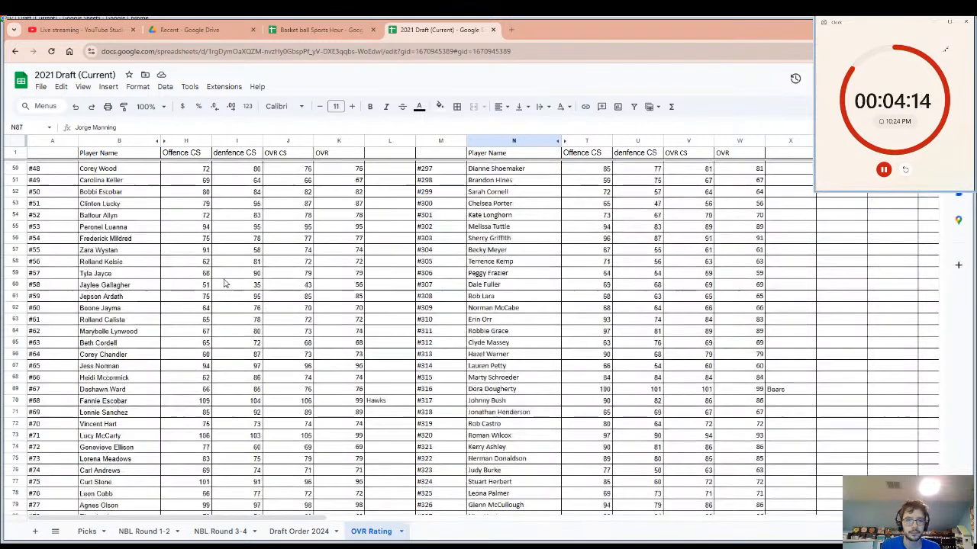
scroll(149, 171, down, 4)
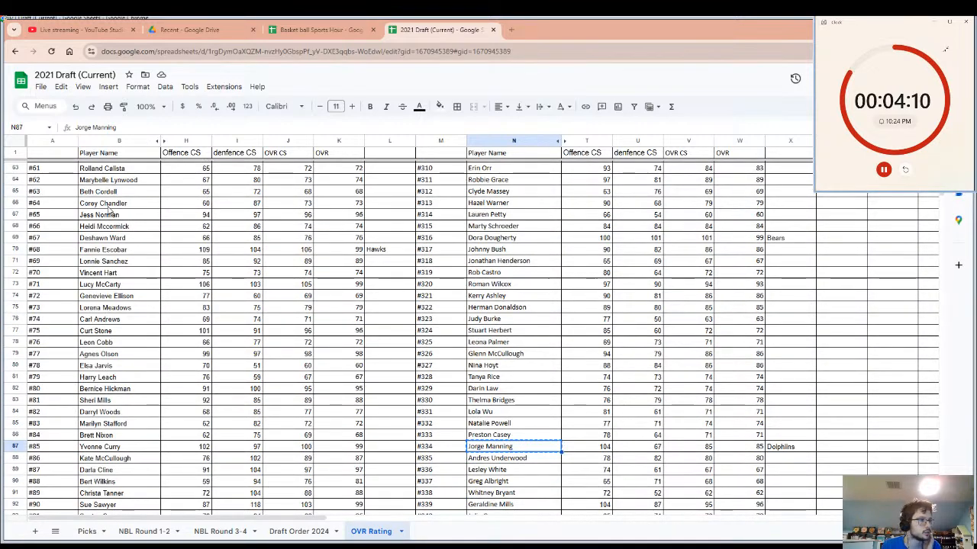
scroll(111, 214, up, 2)
scroll(111, 242, up, 5)
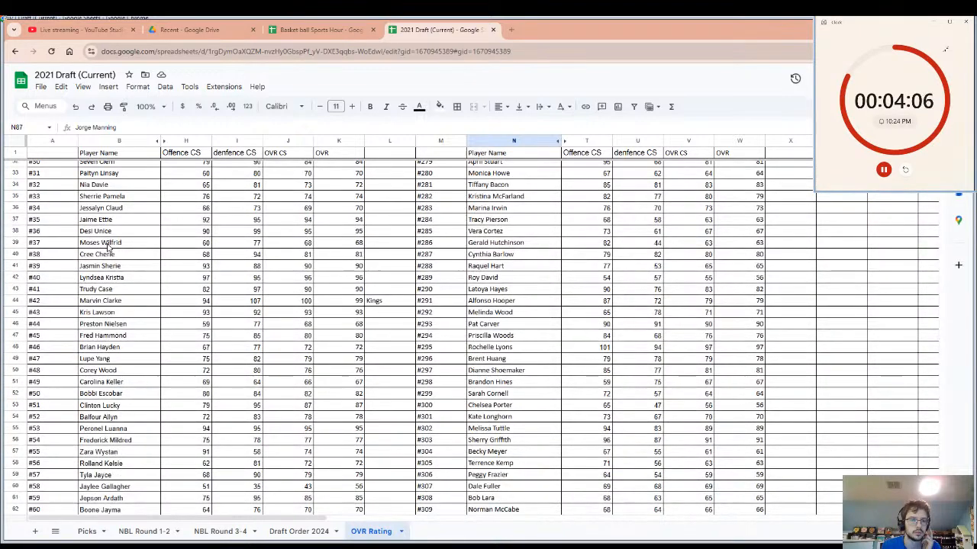
scroll(109, 246, up, 3)
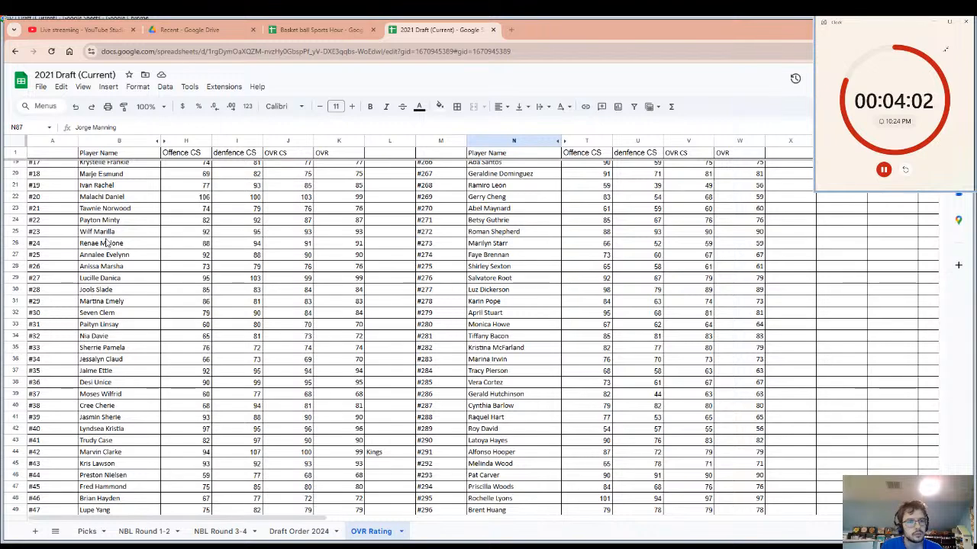
scroll(109, 248, up, 4)
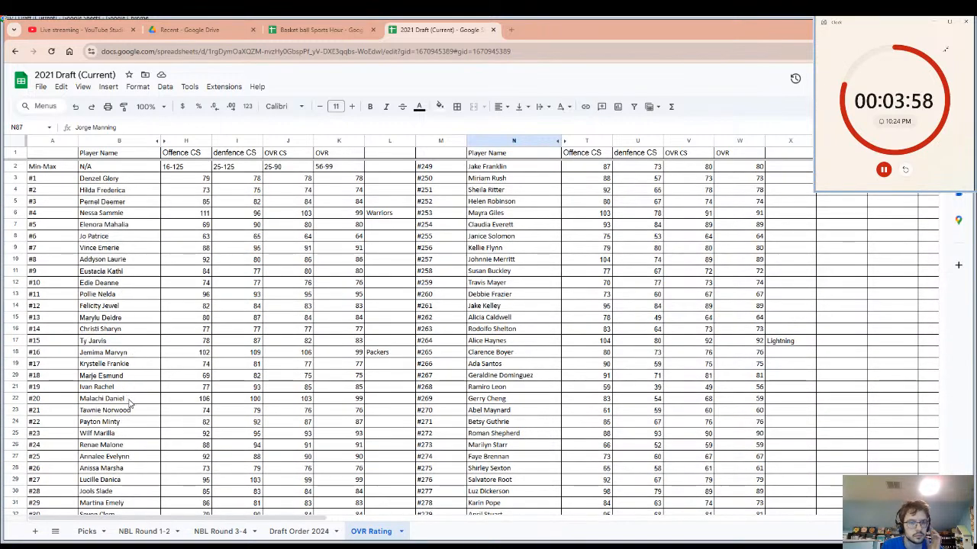
drag(128, 401, 375, 402)
click(378, 405)
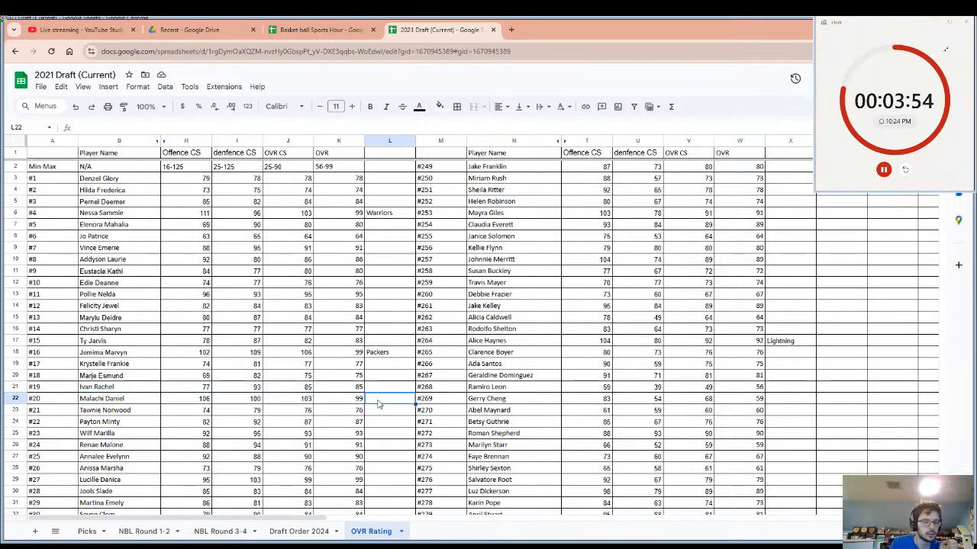
text(Dra)
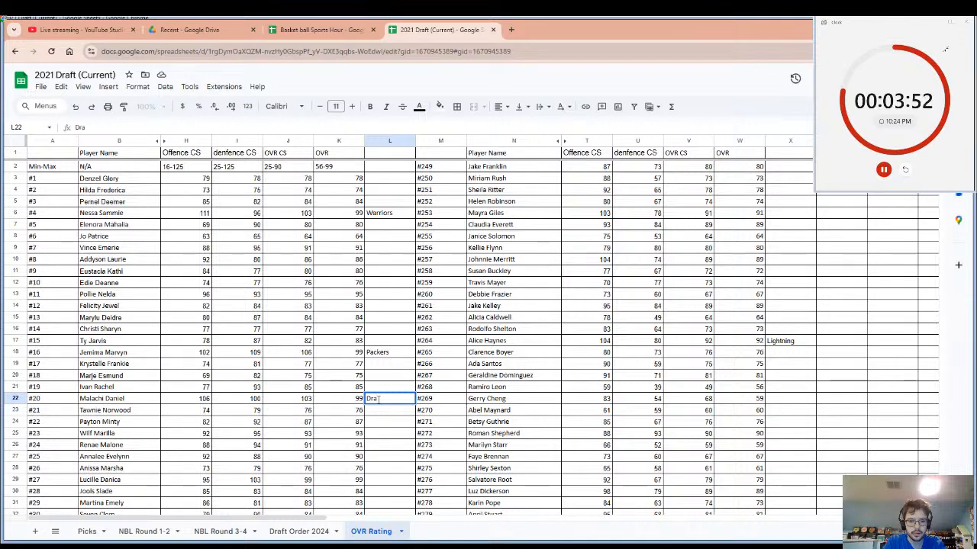
text(gons)
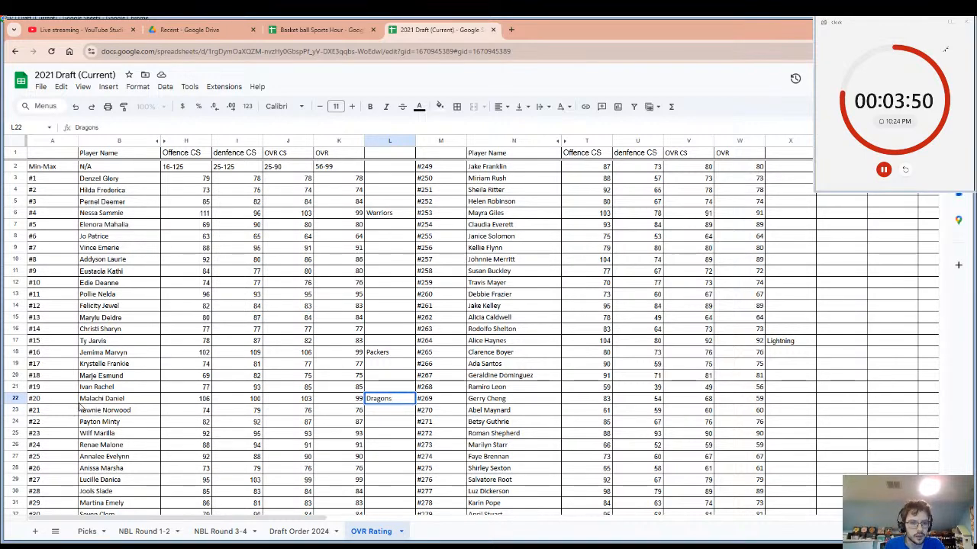
click(107, 400)
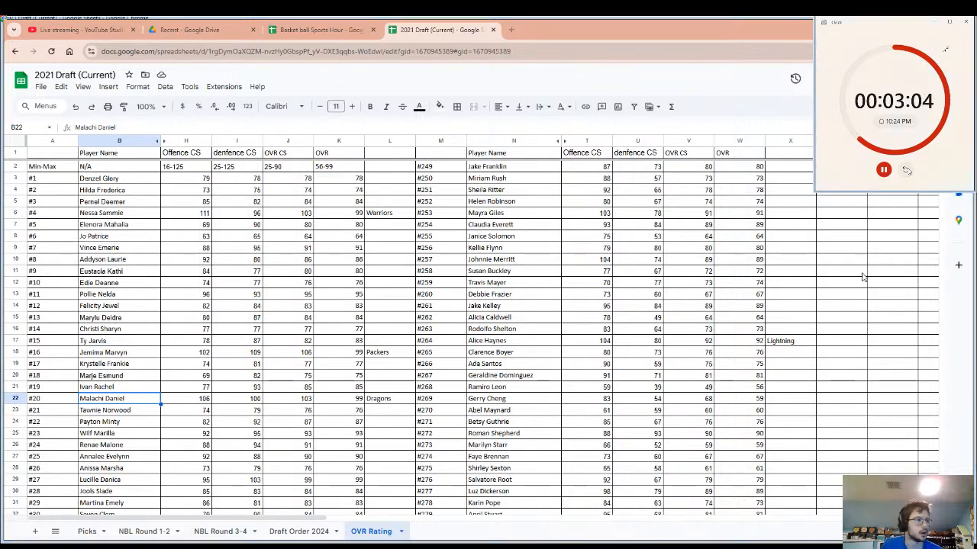
Restart the draft countdown timer and review the OVR ratings from the start of the player list down to #82.
click(908, 170)
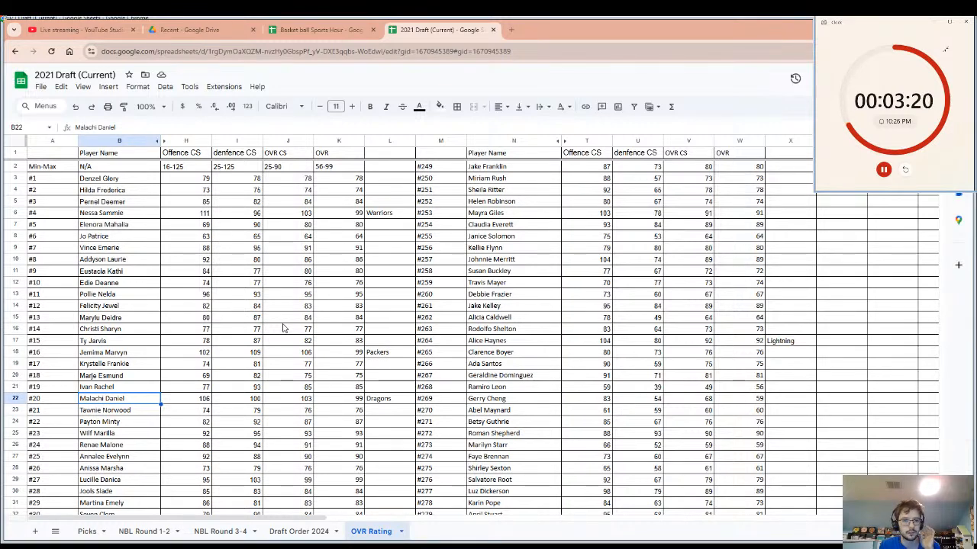
scroll(282, 328, down, 10)
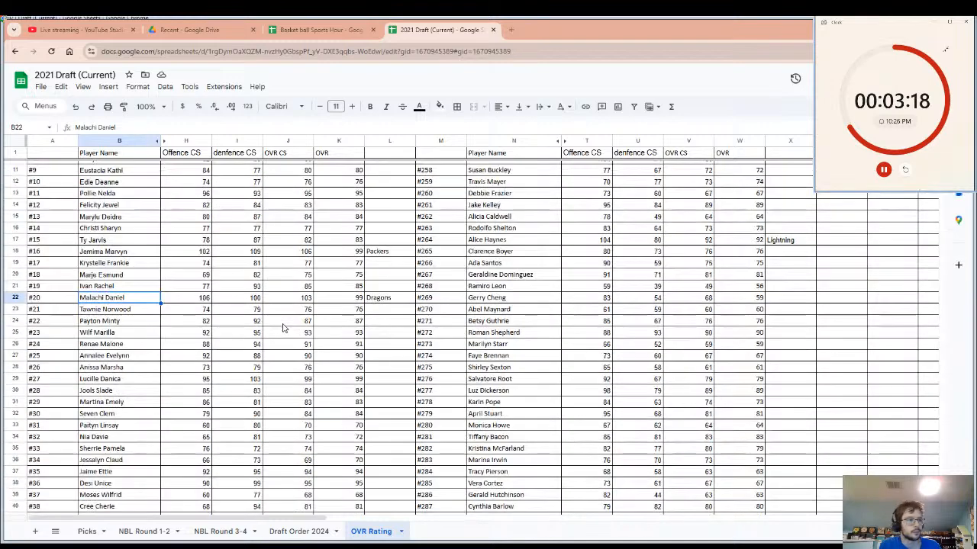
scroll(283, 328, down, 4)
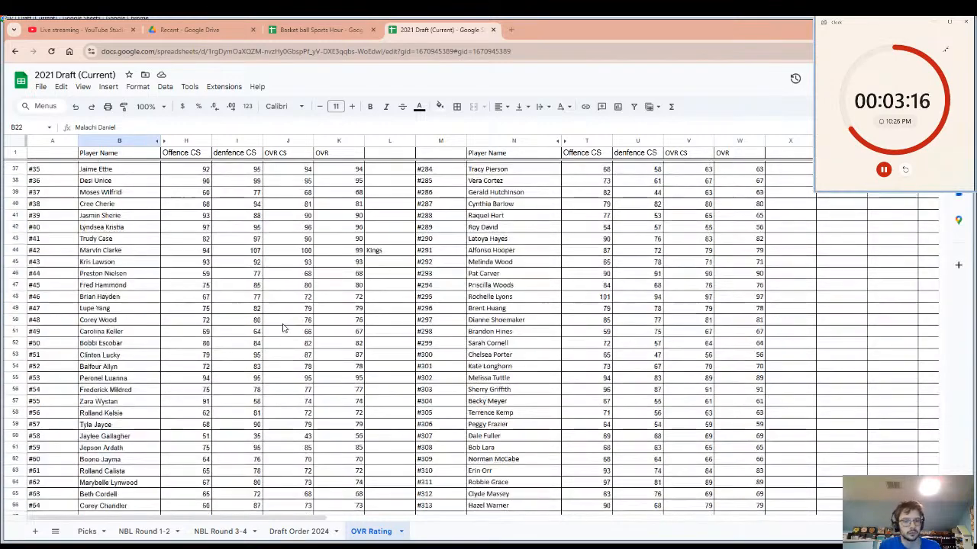
scroll(282, 328, down, 2)
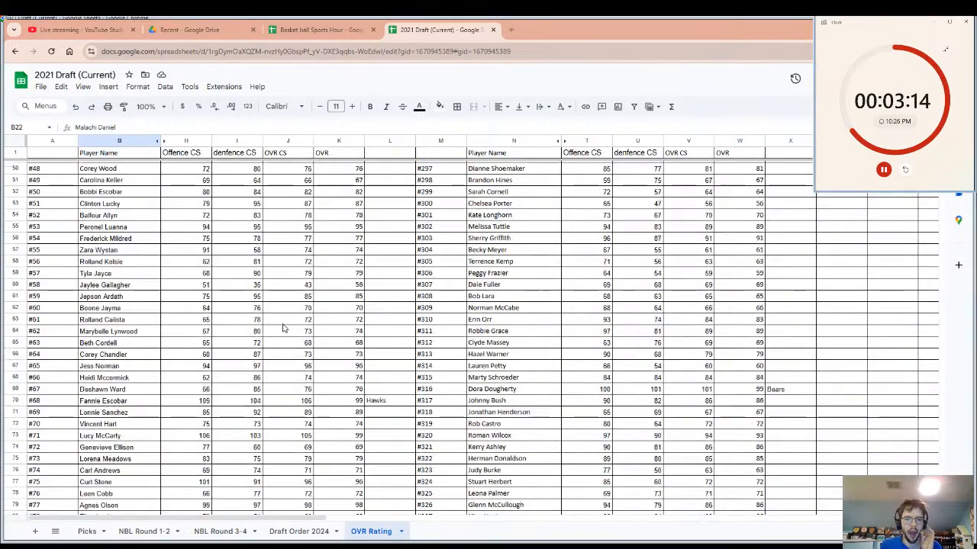
scroll(282, 328, down, 2)
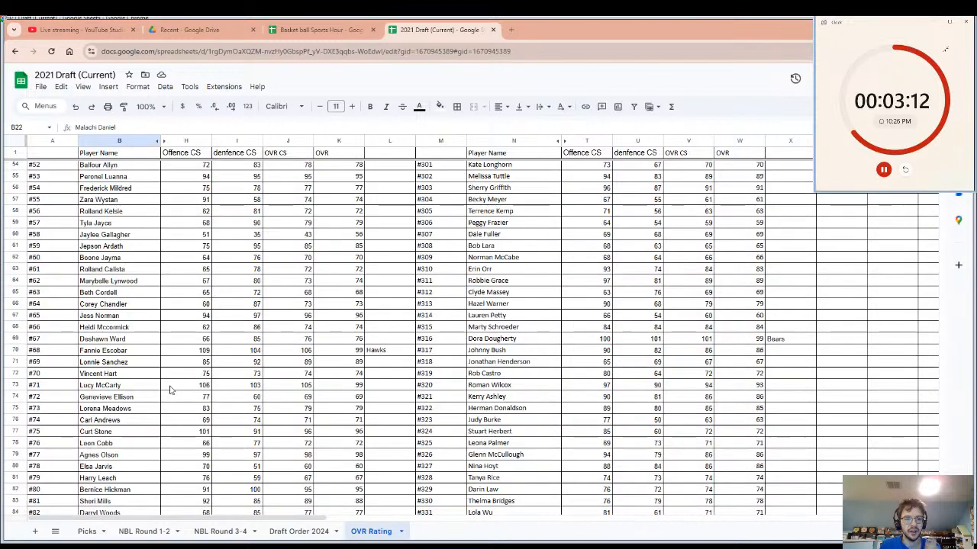
Enter the team name Werewovles in cell L79, beside the OVR of player #77, and select that player's name cell.
click(119, 456)
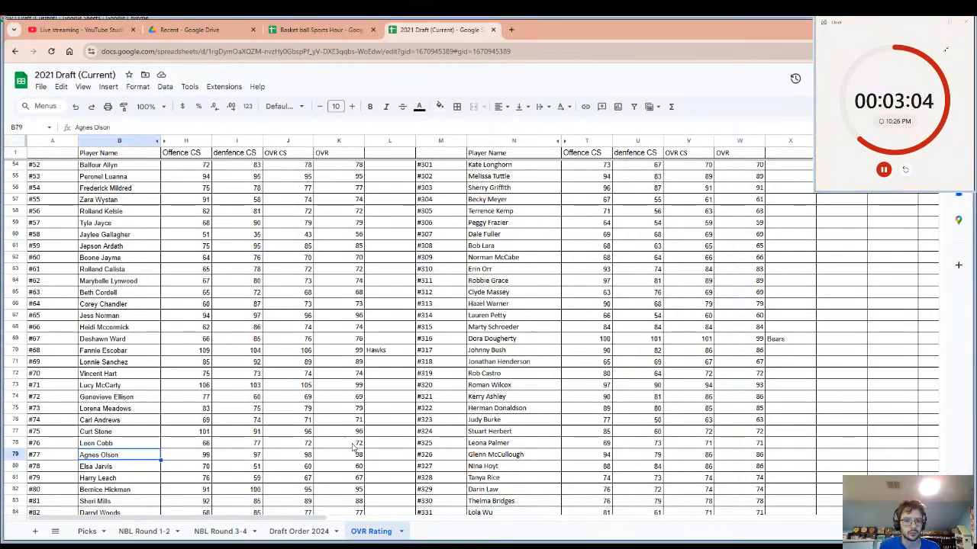
click(381, 458)
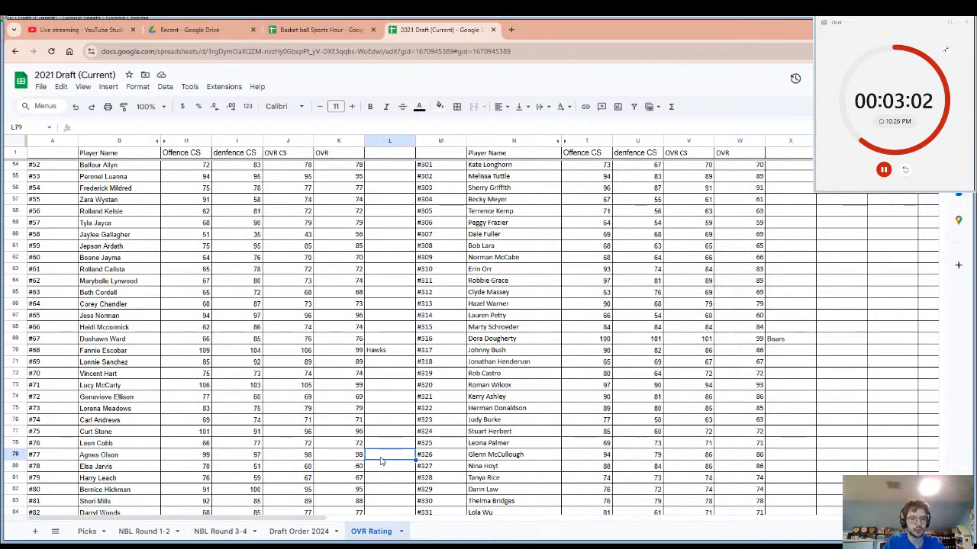
text(Were)
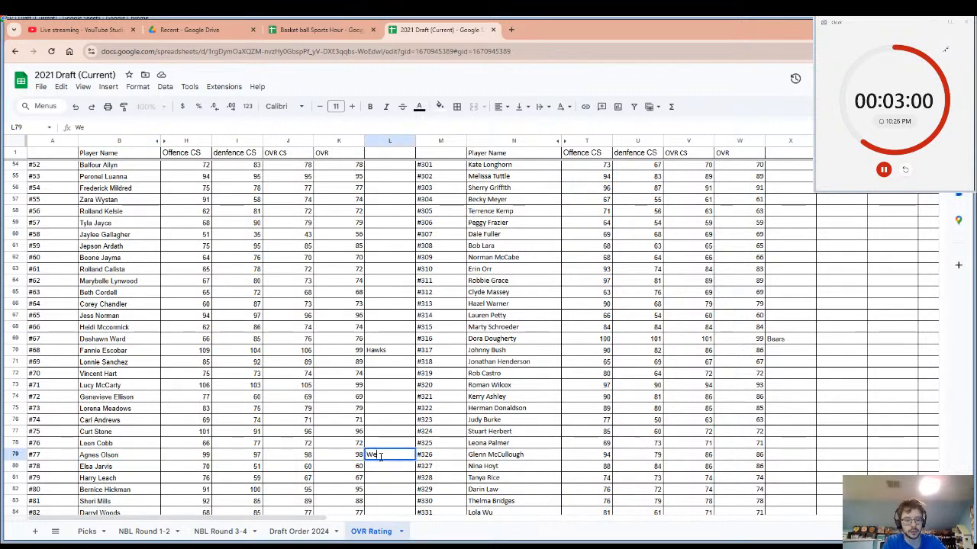
text(o)
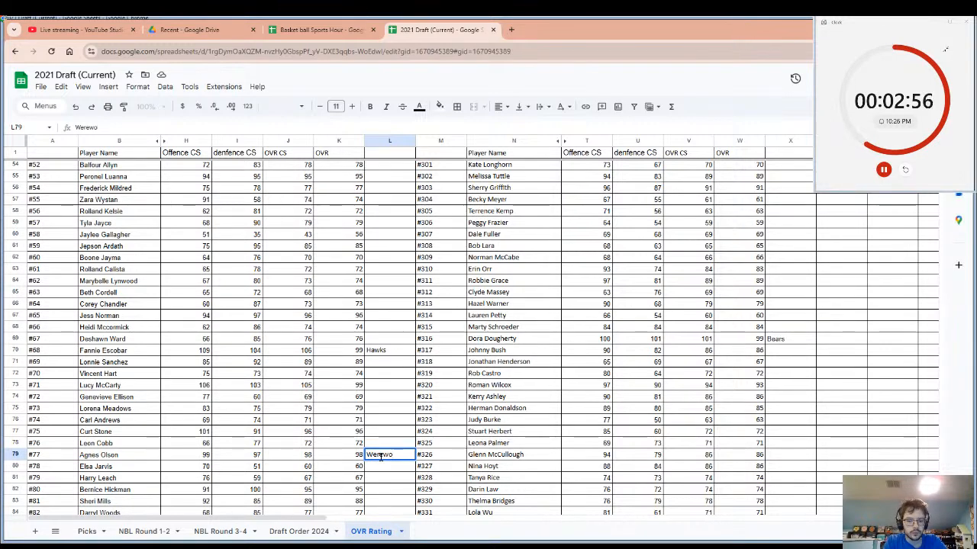
text(lves)
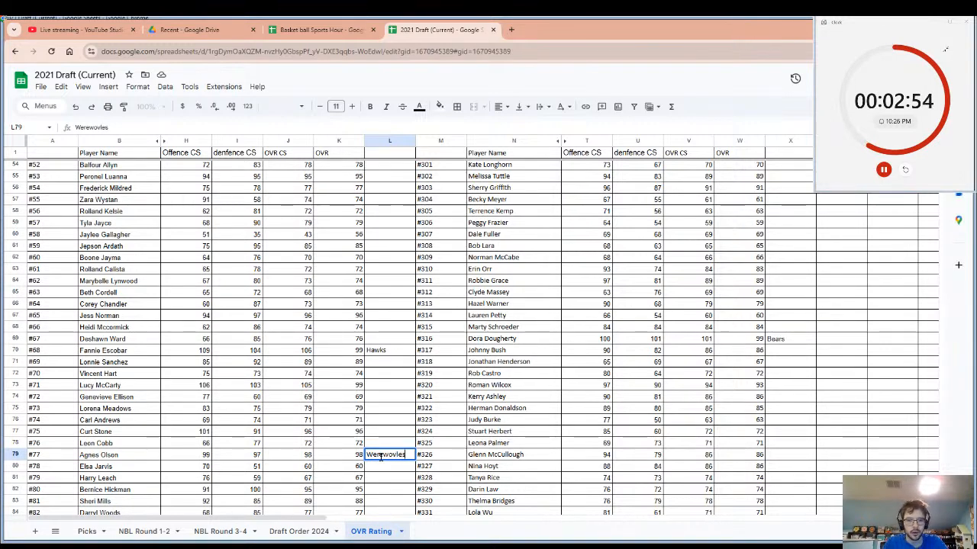
click(383, 478)
click(389, 456)
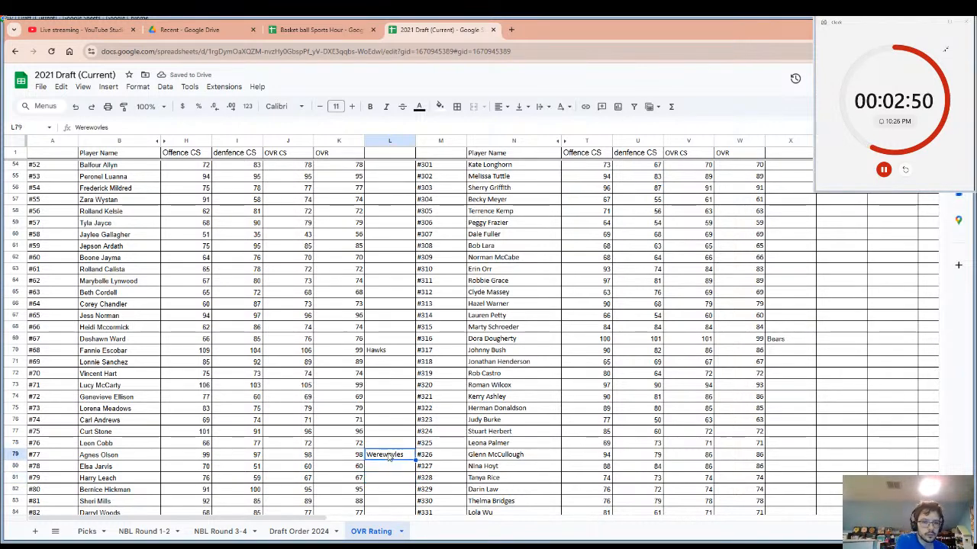
click(127, 457)
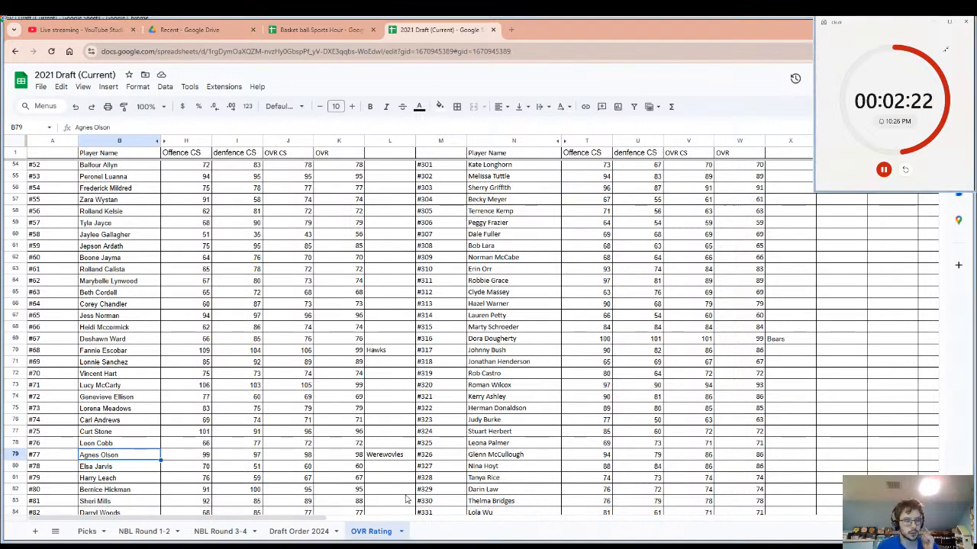
Restart the draft countdown timer and review the OVR ratings from player #78 down to the end of the list at #500.
click(906, 170)
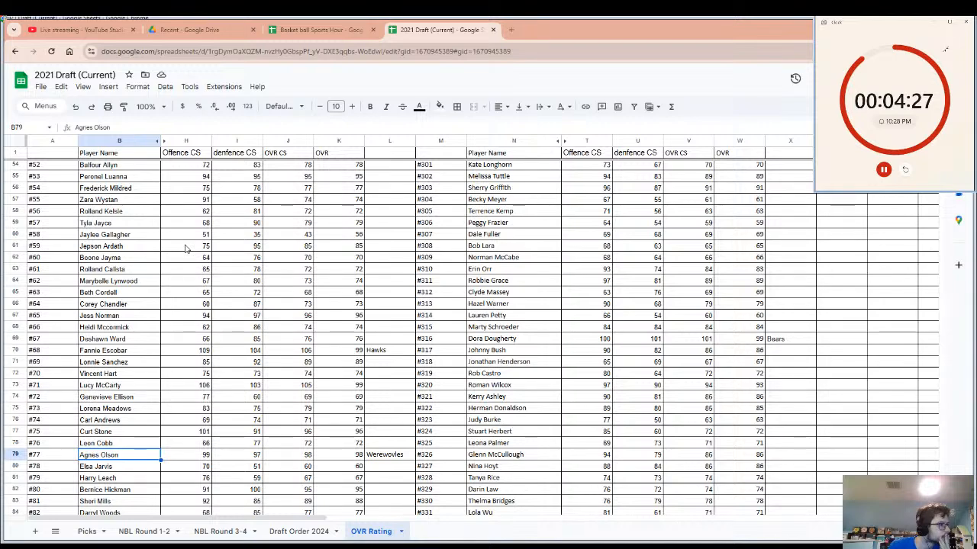
scroll(184, 248, down, 5)
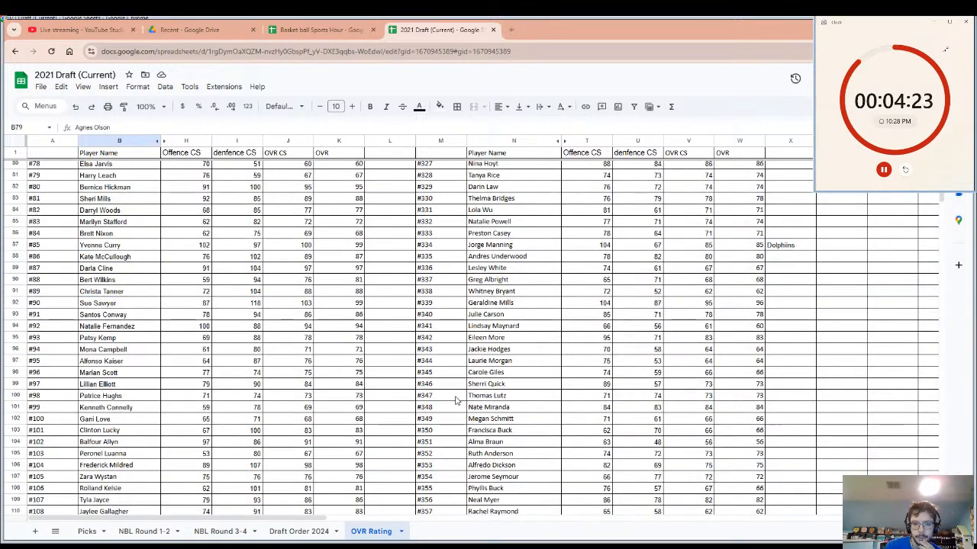
scroll(461, 405, down, 1)
scroll(461, 404, down, 2)
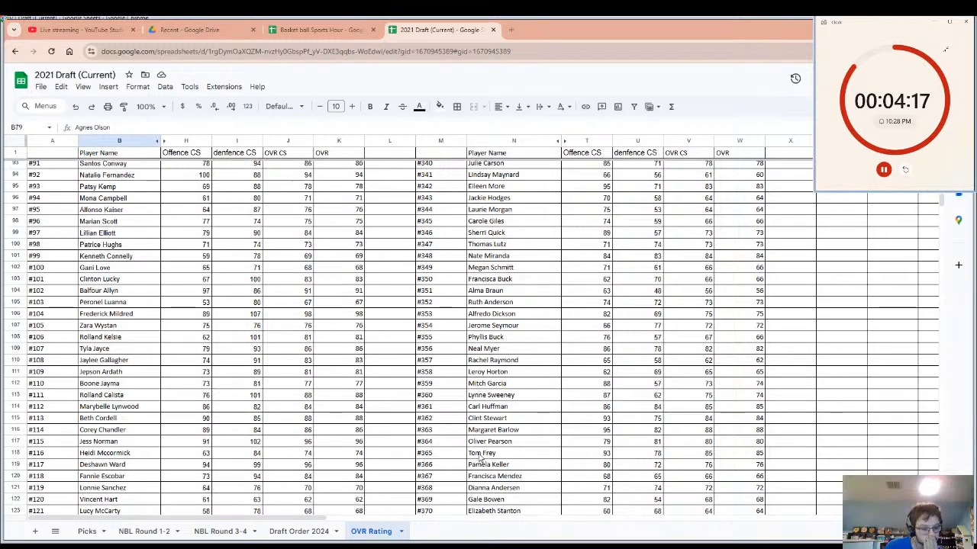
scroll(481, 457, down, 10)
scroll(476, 452, down, 5)
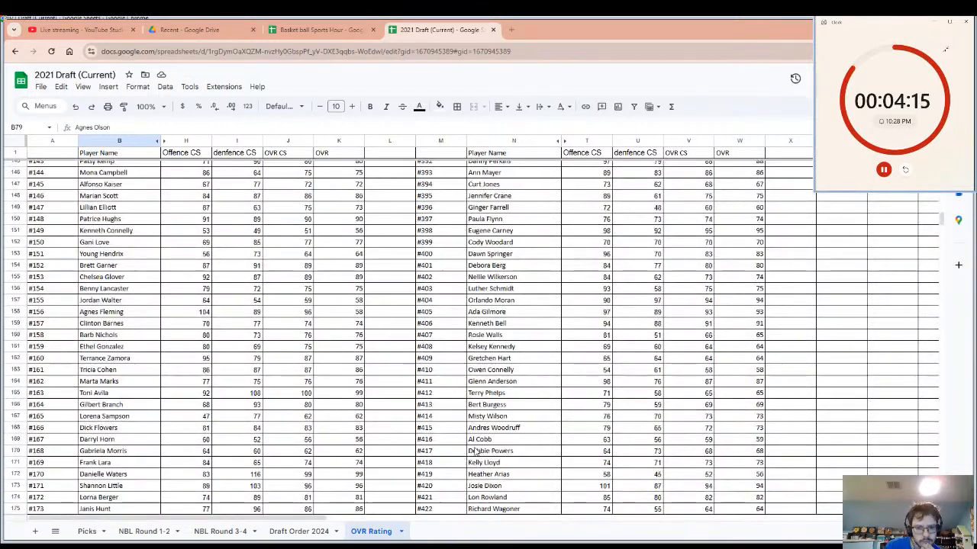
scroll(475, 452, down, 6)
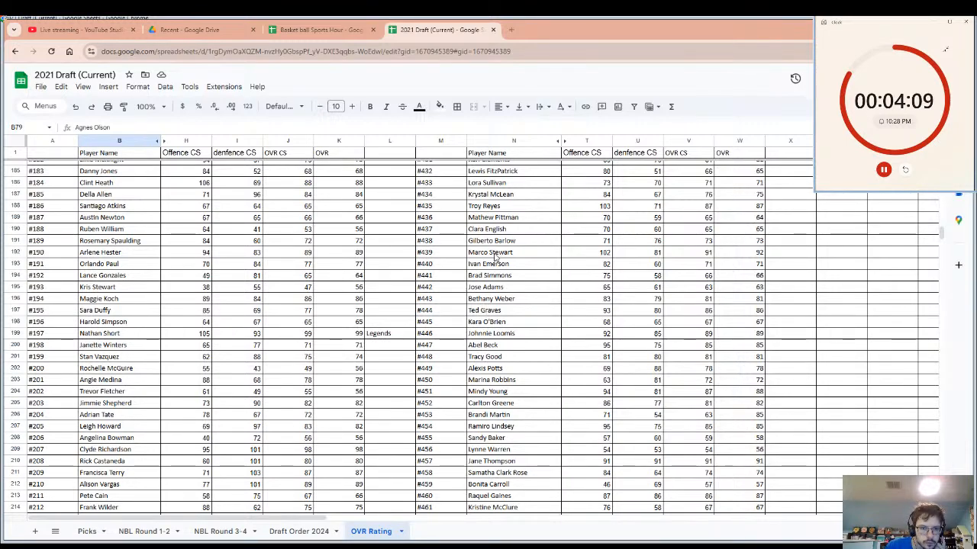
scroll(488, 259, down, 10)
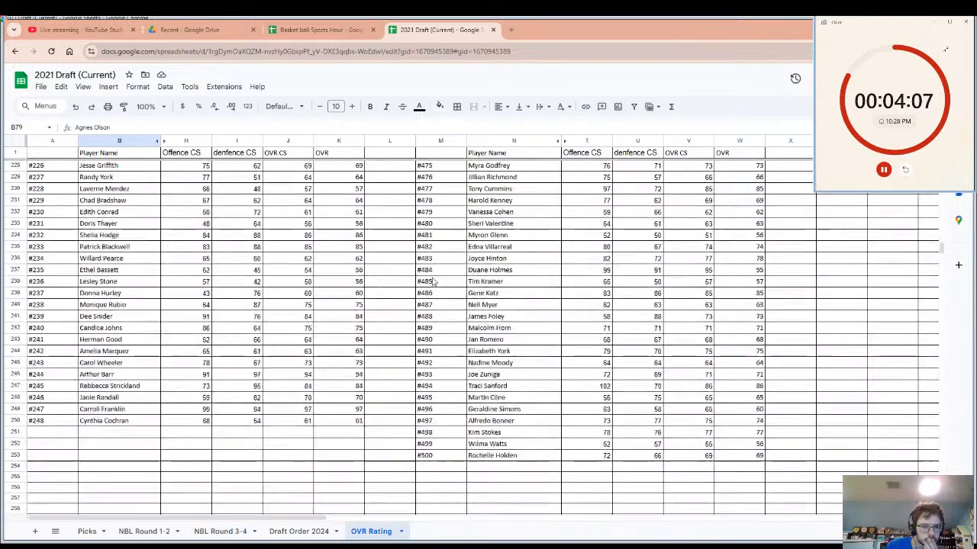
scroll(432, 282, down, 3)
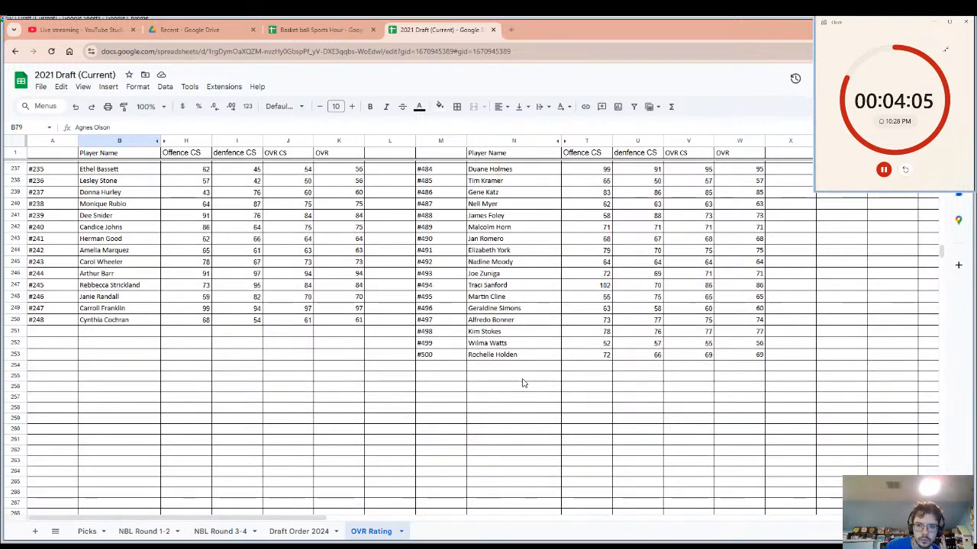
scroll(523, 384, up, 3)
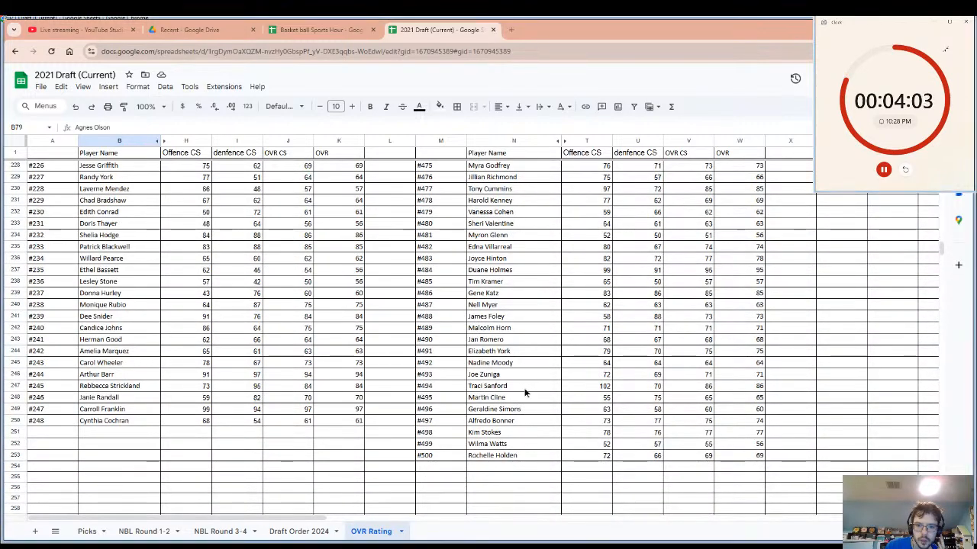
Enter the team name Ravens in cell X247, beside the OVR of player #494, and select that player's row from name to team.
click(524, 388)
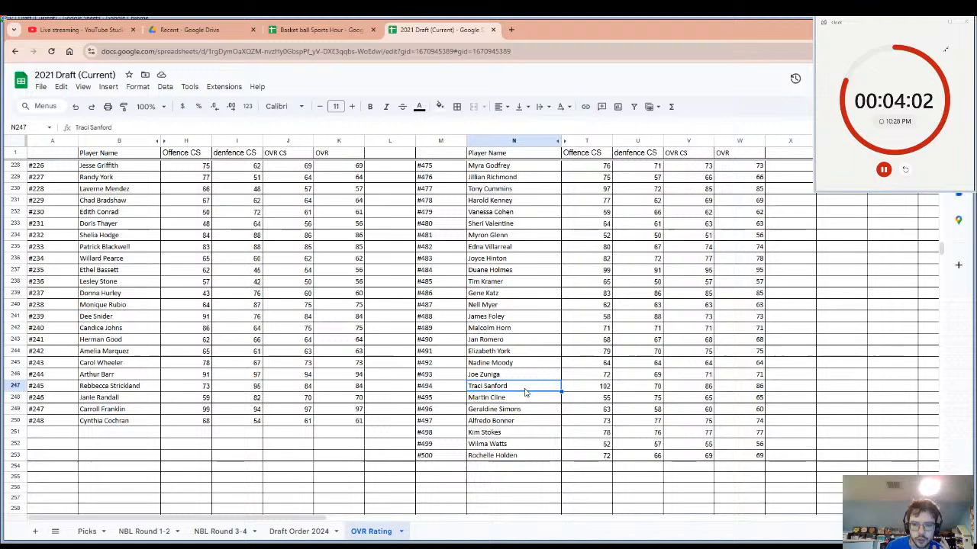
click(781, 391)
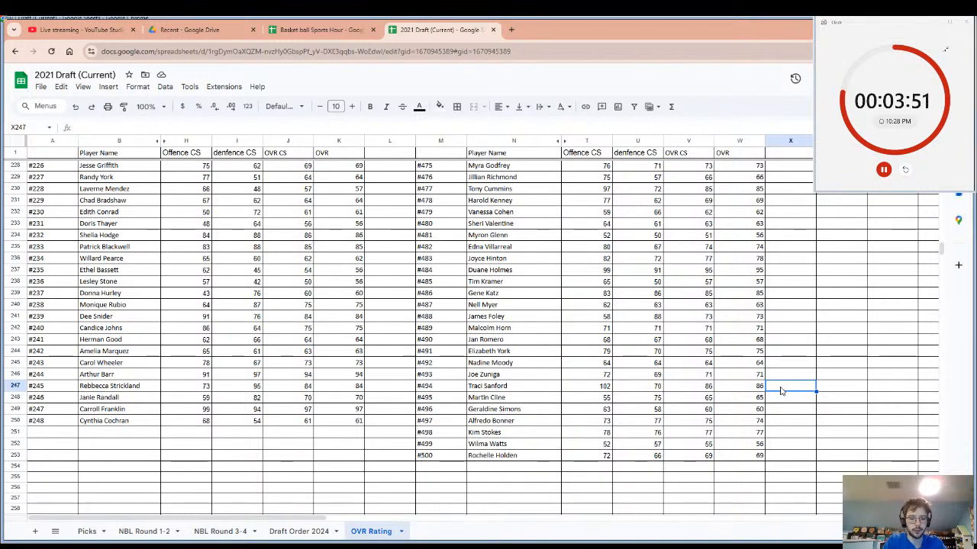
text(RA)
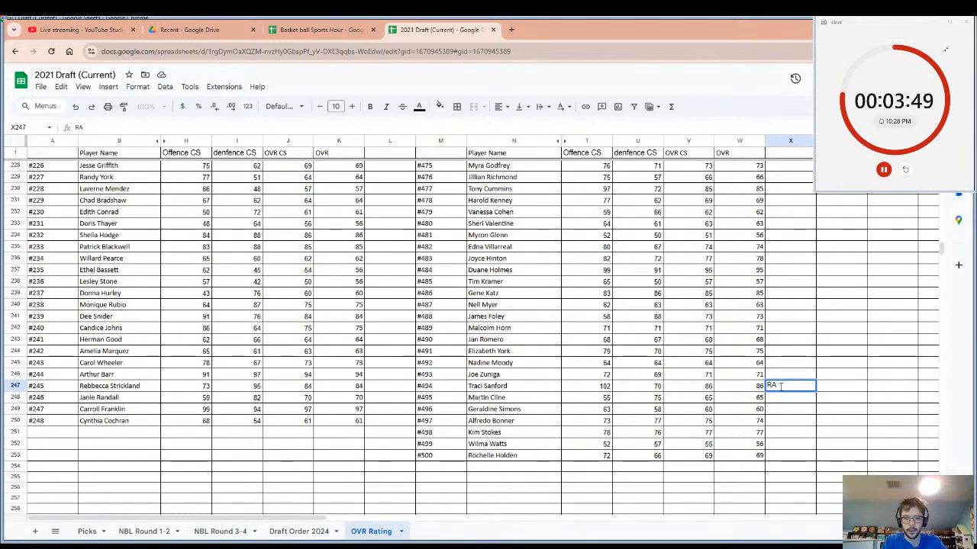
key(BackSpace)
text(avens)
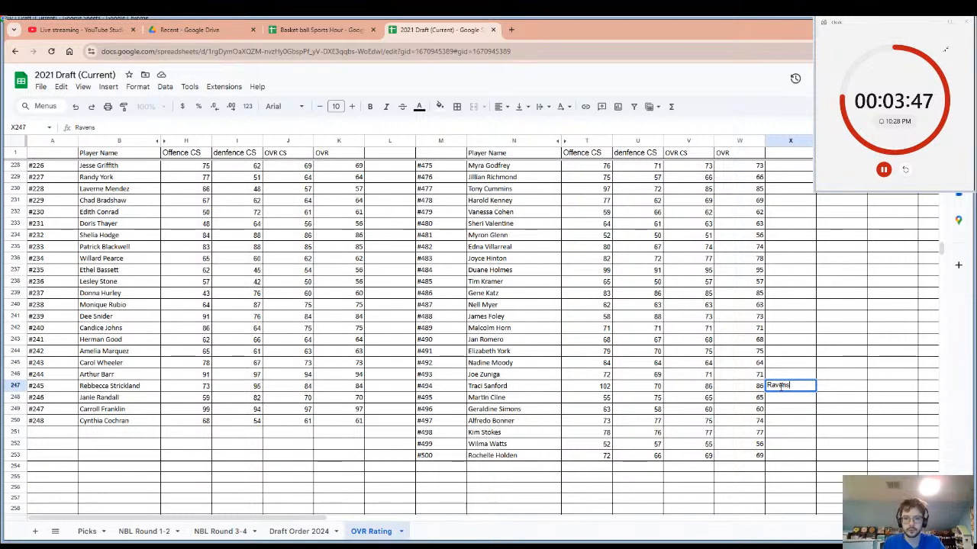
key(Return)
click(516, 387)
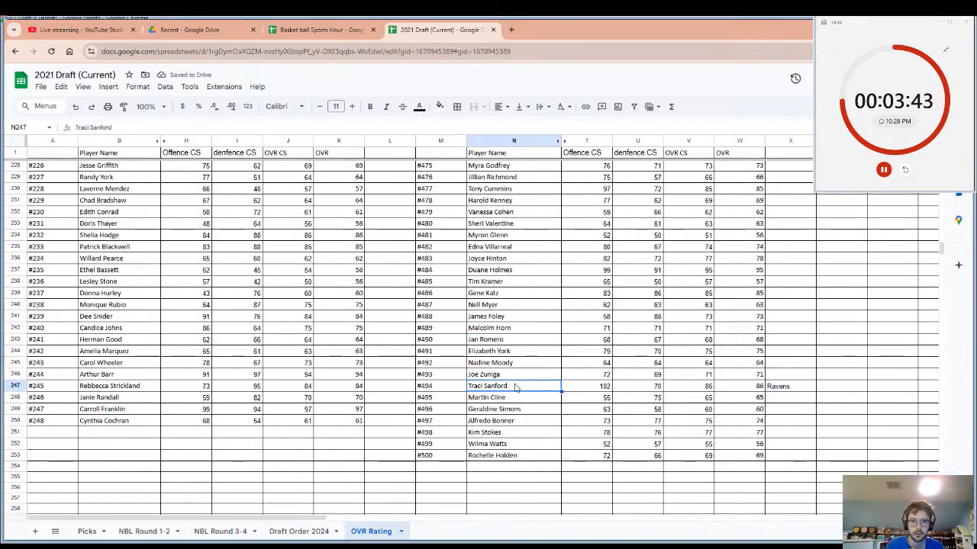
drag(516, 387, 807, 390)
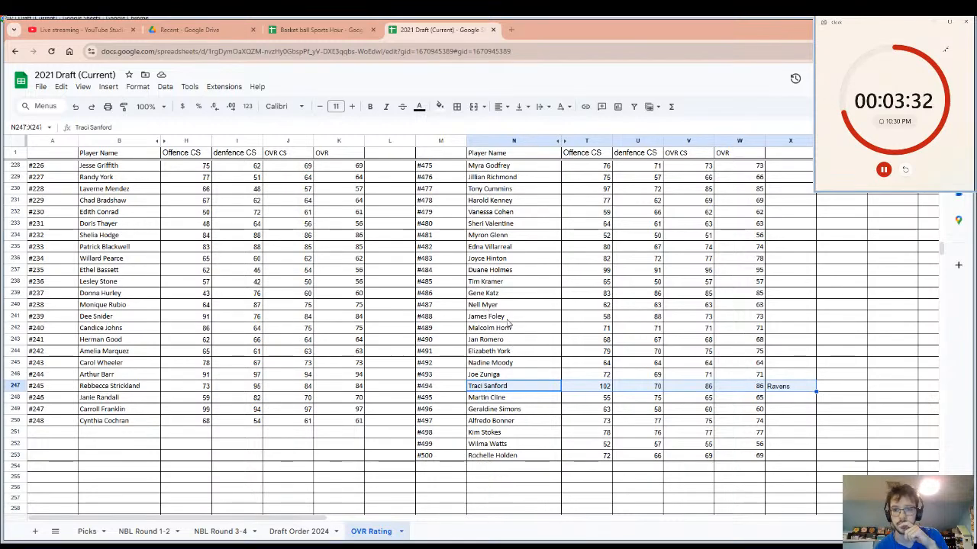
Review the ratings from the end of the list back up to #139, checking players #163 and #156.
scroll(508, 324, up, 5)
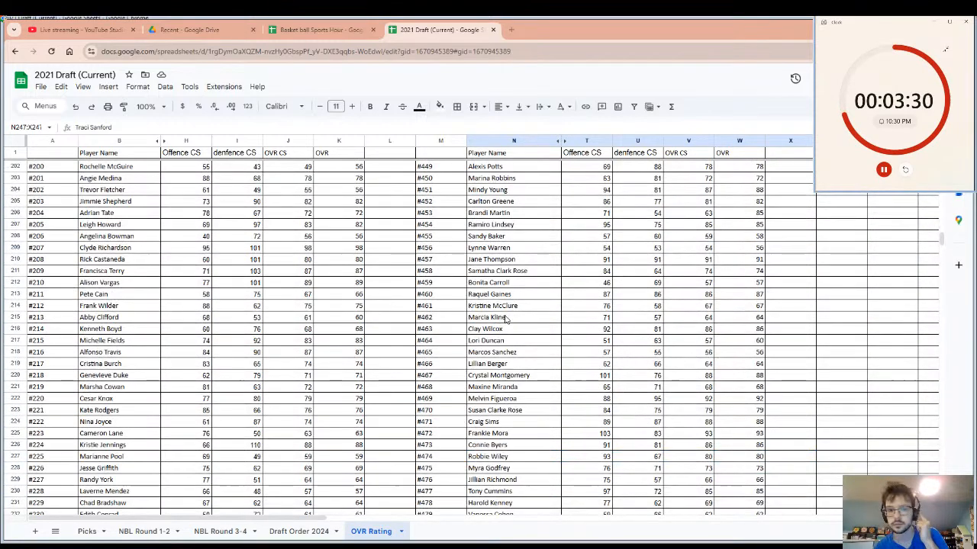
scroll(506, 319, up, 3)
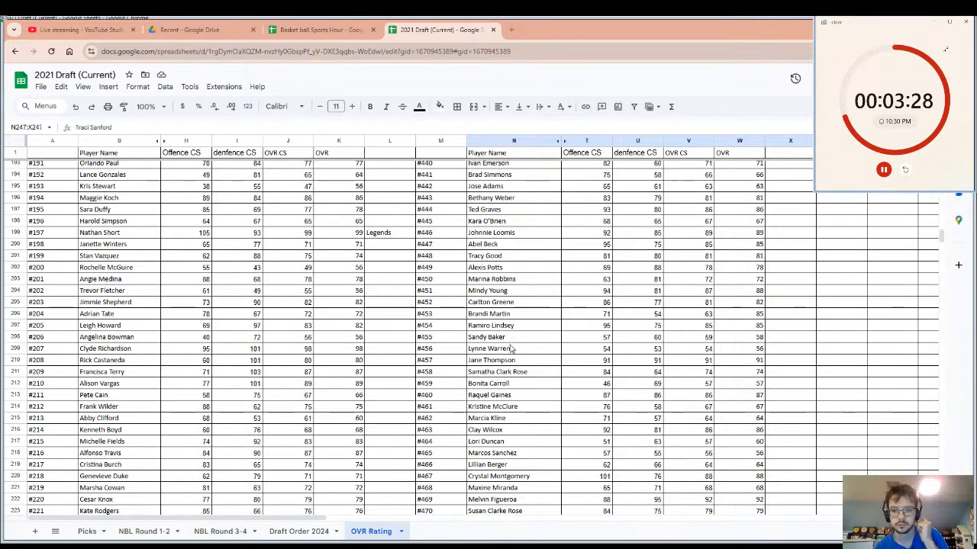
scroll(511, 349, up, 10)
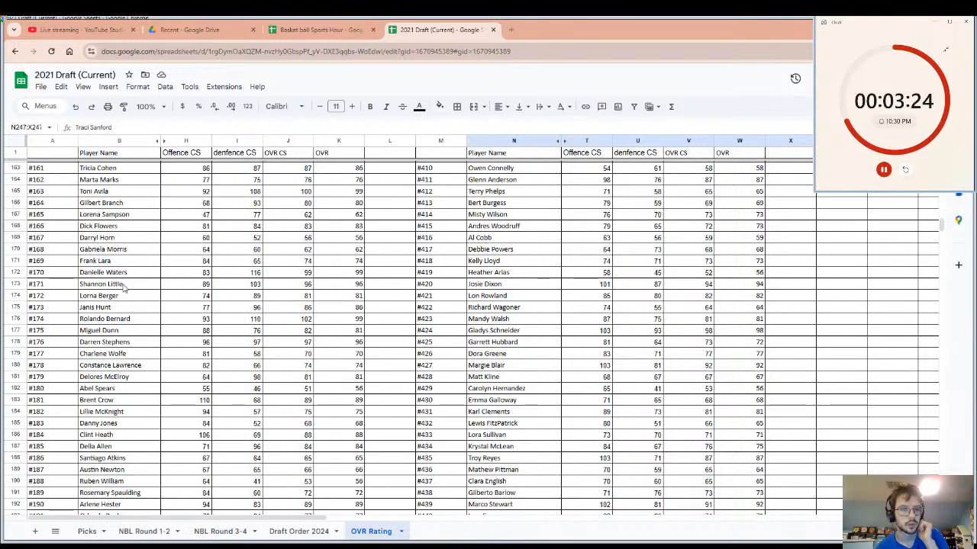
click(111, 193)
scroll(112, 197, up, 7)
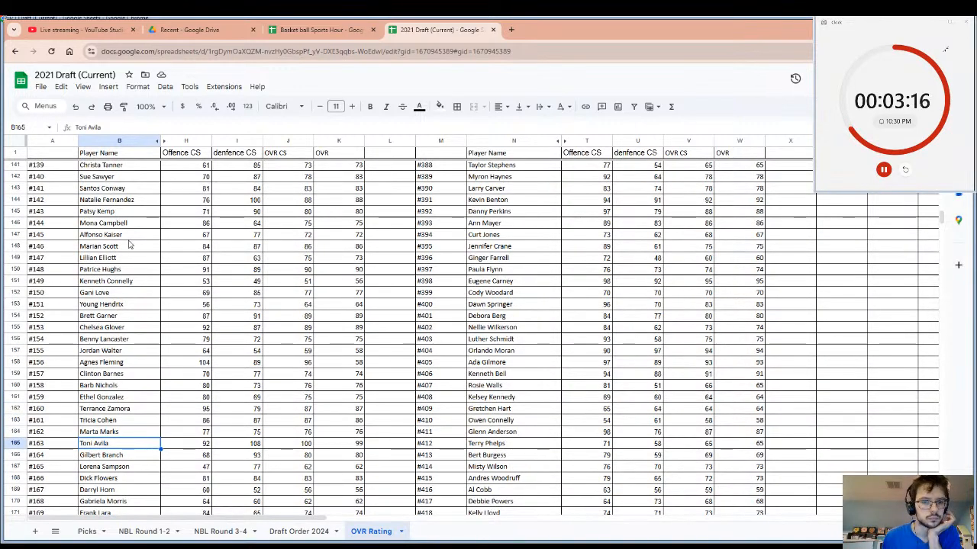
click(135, 366)
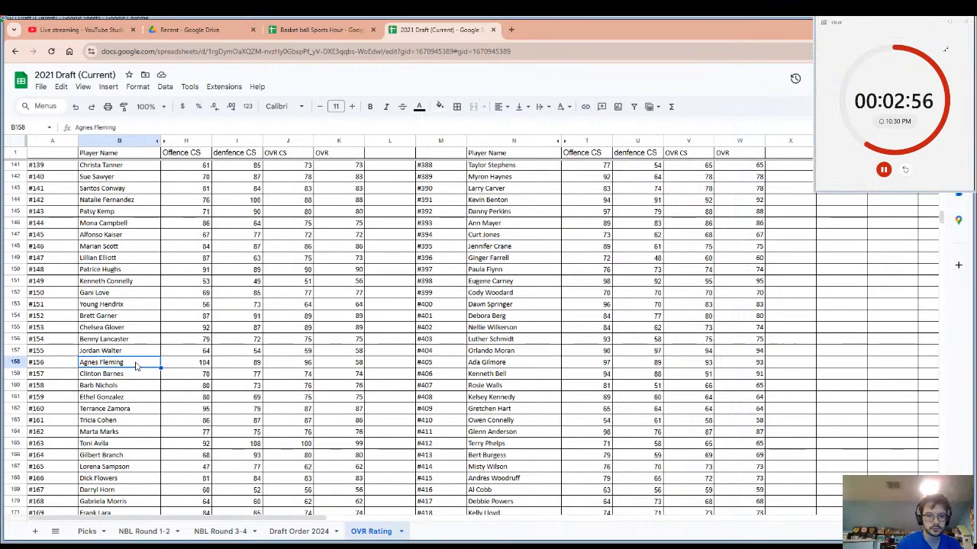
click(394, 363)
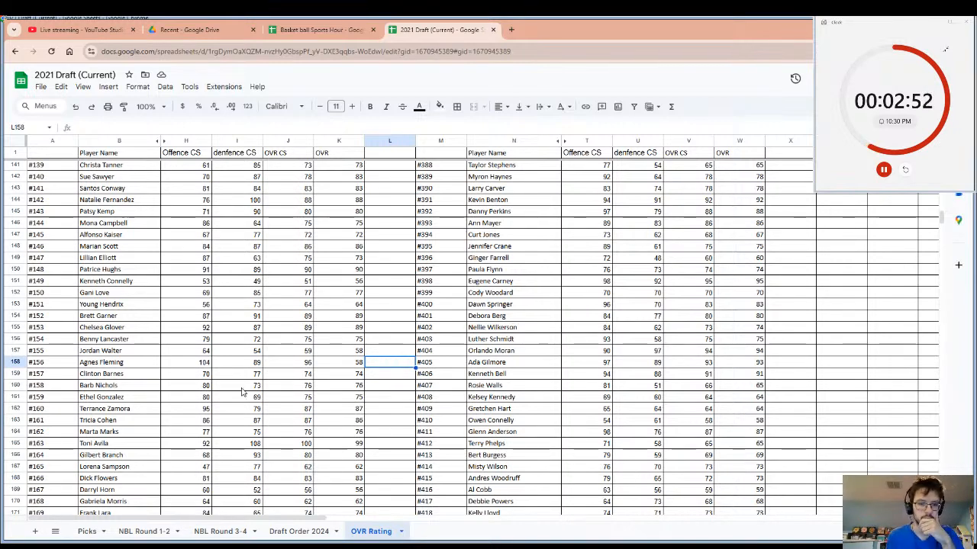
Unhide the score columns C to G and select player #156's row from player name to OVR.
drag(189, 361, 320, 361)
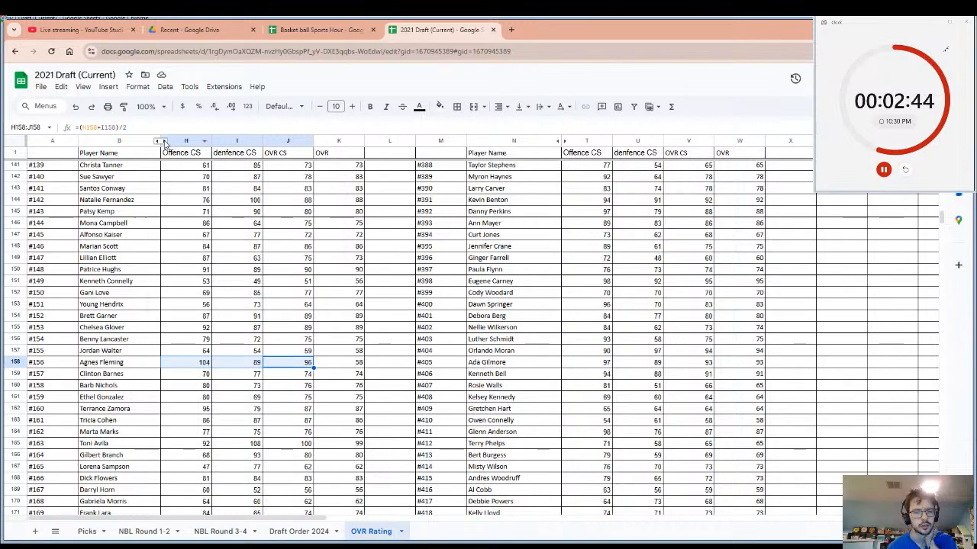
click(160, 142)
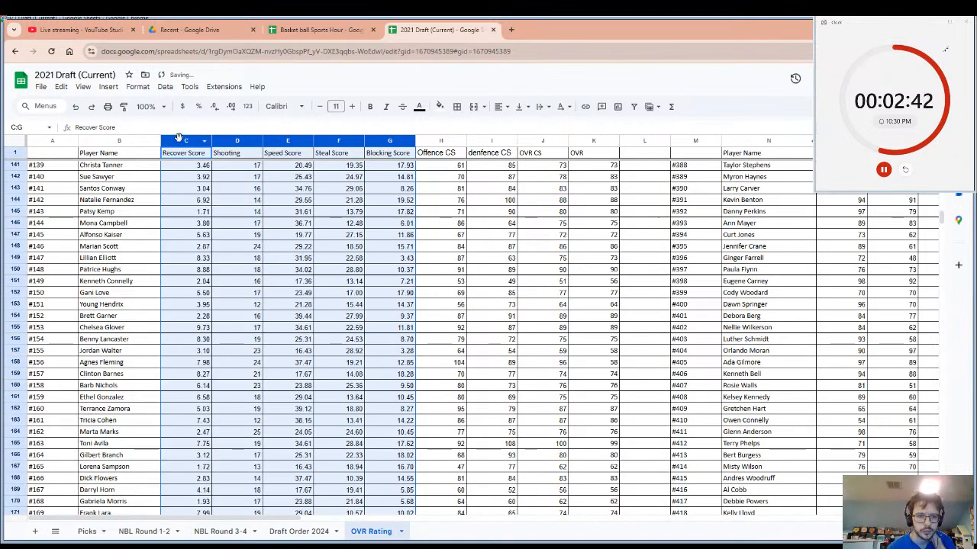
scroll(276, 366, down, 2)
scroll(280, 364, up, 2)
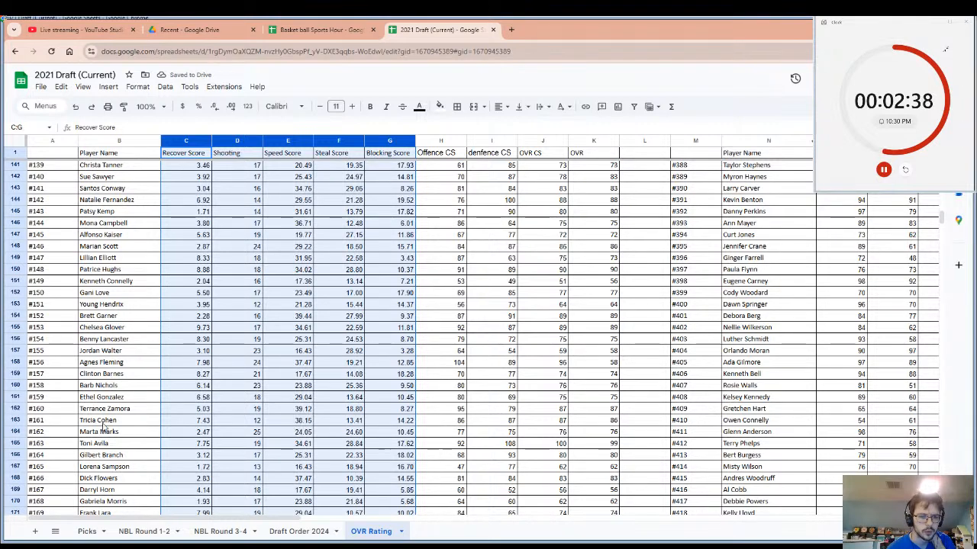
drag(107, 363, 232, 365)
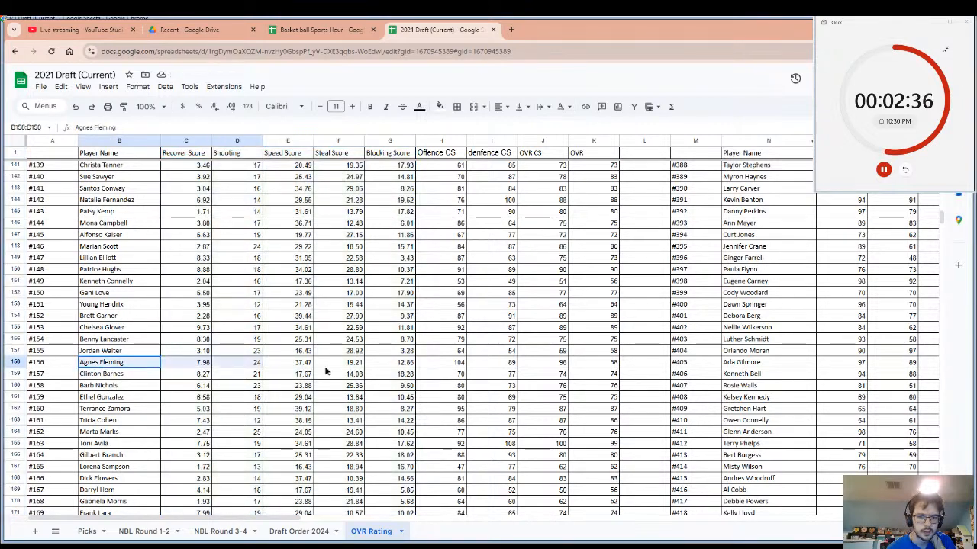
drag(325, 372, 576, 370)
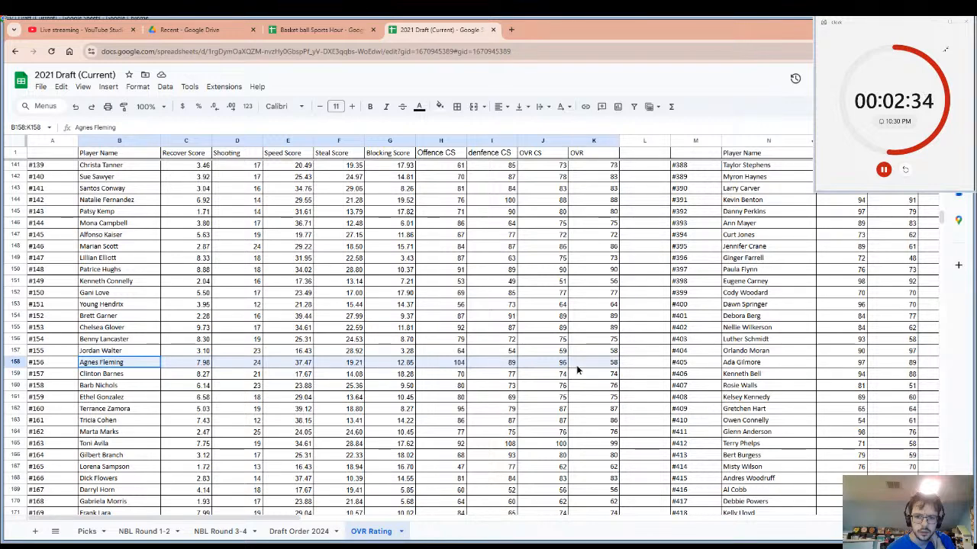
Compare player #156's OVR in K158 with the cell below it and with the player's Offence, denfence and OVR CS scores.
click(585, 363)
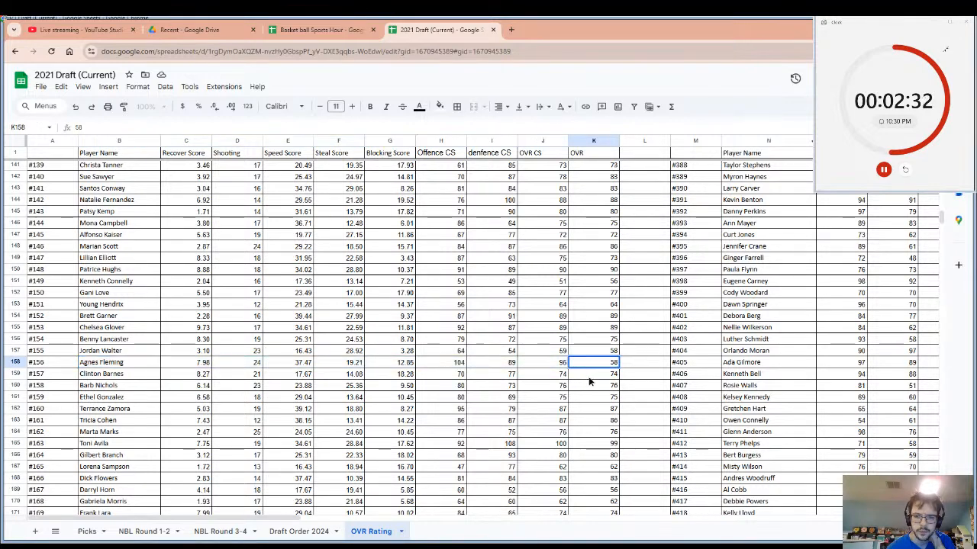
click(590, 376)
click(591, 364)
click(590, 371)
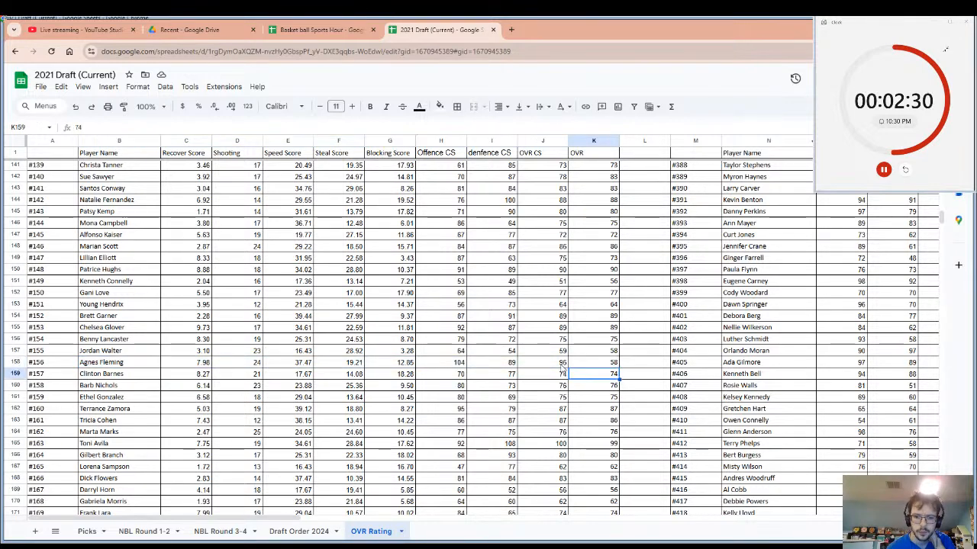
drag(446, 362, 534, 363)
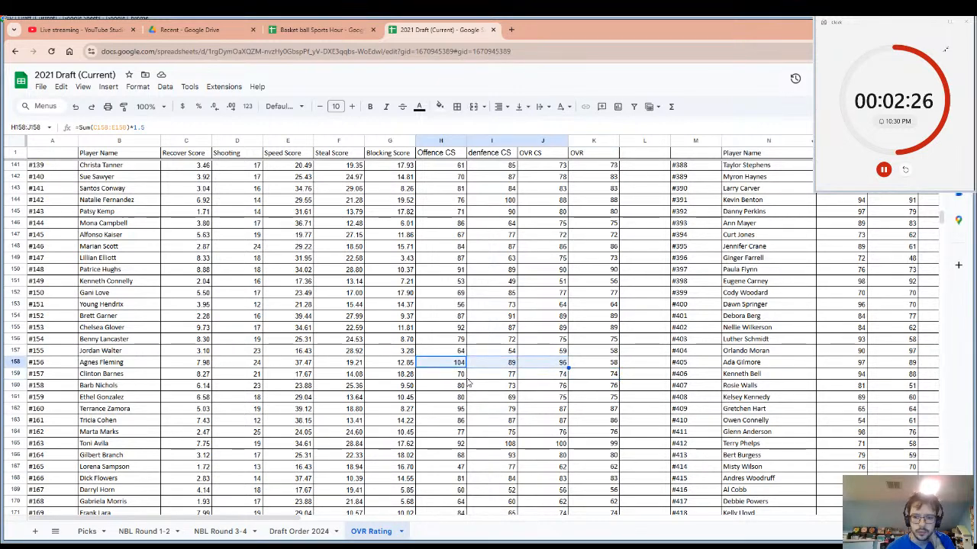
Check the average of player #156's Offence, denfence and OVR CS scores and set the OVR in K158 to 96.
click(894, 531)
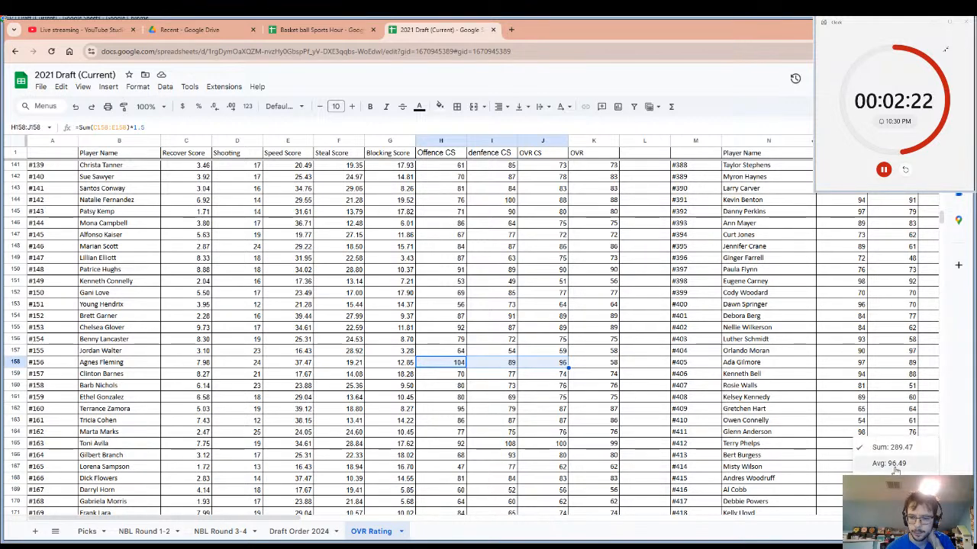
click(614, 364)
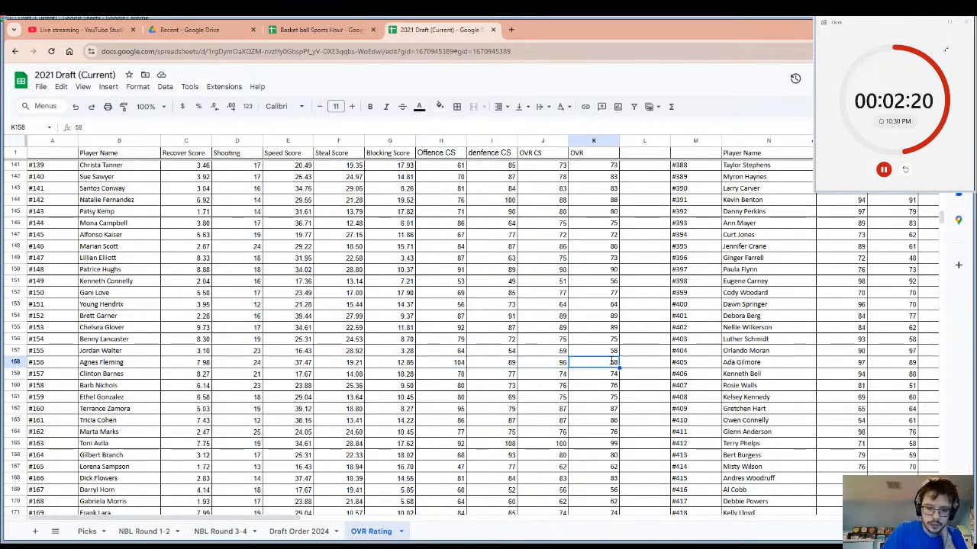
text(96)
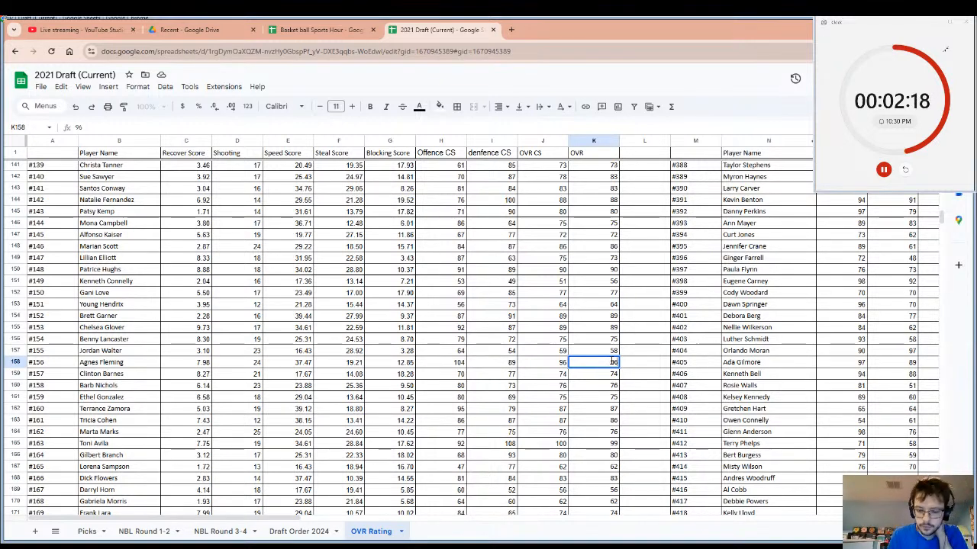
text(.)
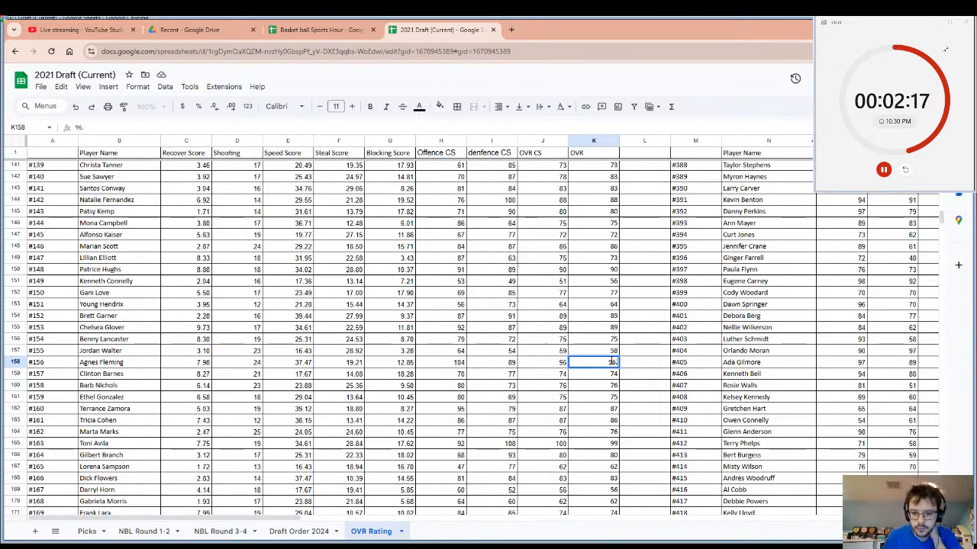
click(586, 387)
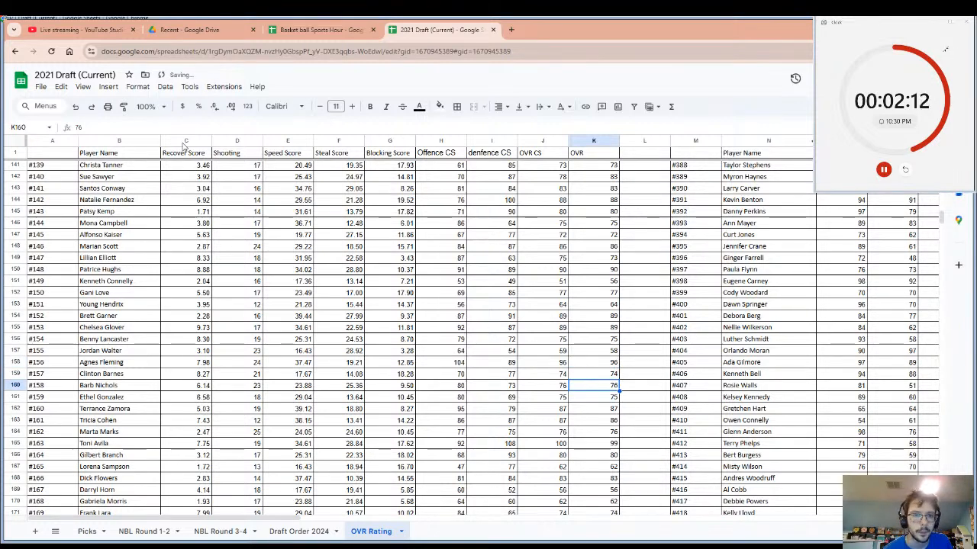
Hide the score columns C to G, from Recover Score to Blocking Score.
mouse_move(183, 145)
mouse_down()
mouse_move(237, 145)
mouse_move(341, 171)
mouse_move(191, 157)
mouse_move(190, 142)
mouse_move(280, 142)
mouse_move(196, 142)
mouse_up()
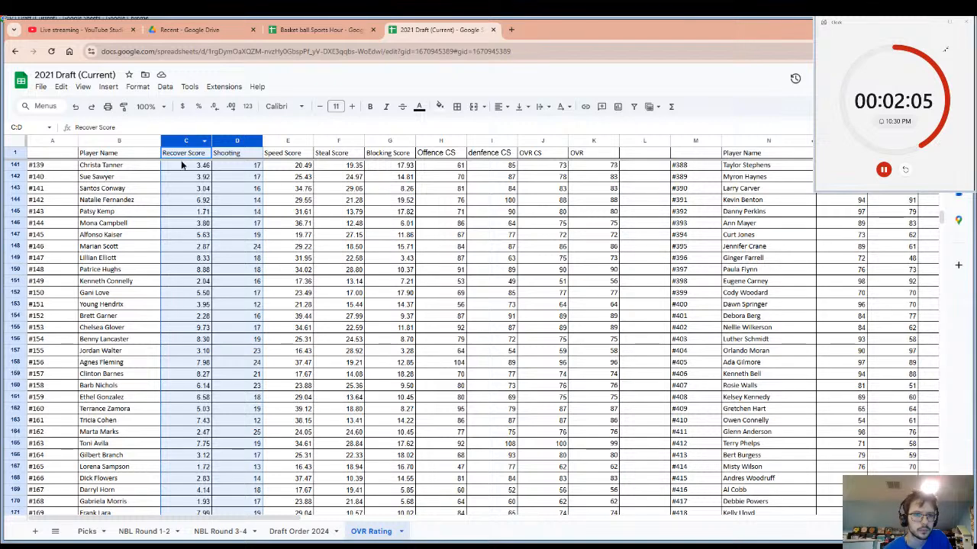
click(182, 164)
drag(186, 143, 387, 149)
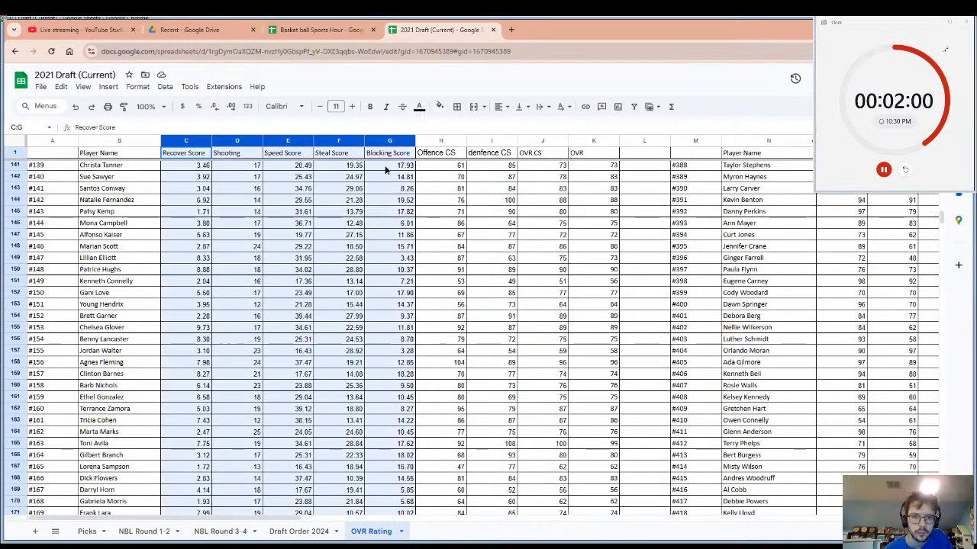
right_click(388, 143)
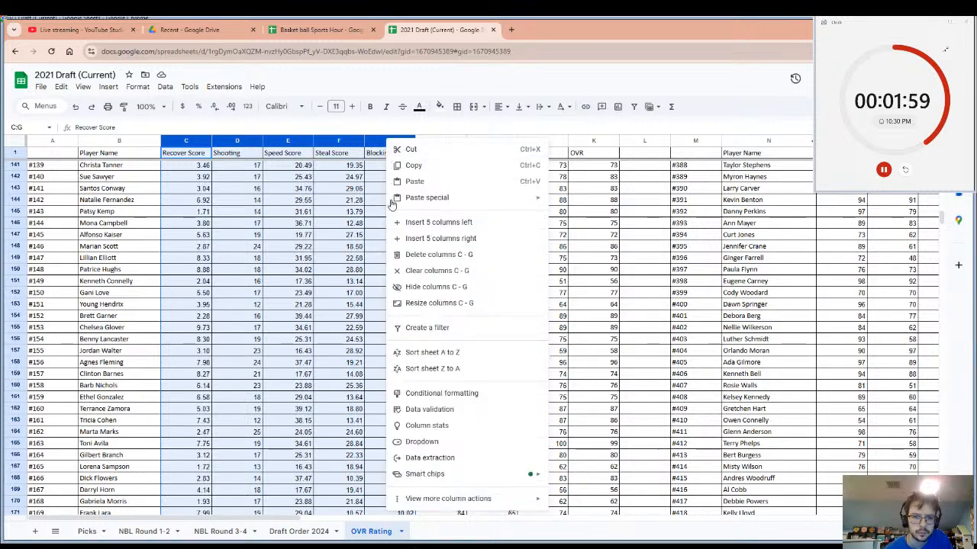
click(436, 287)
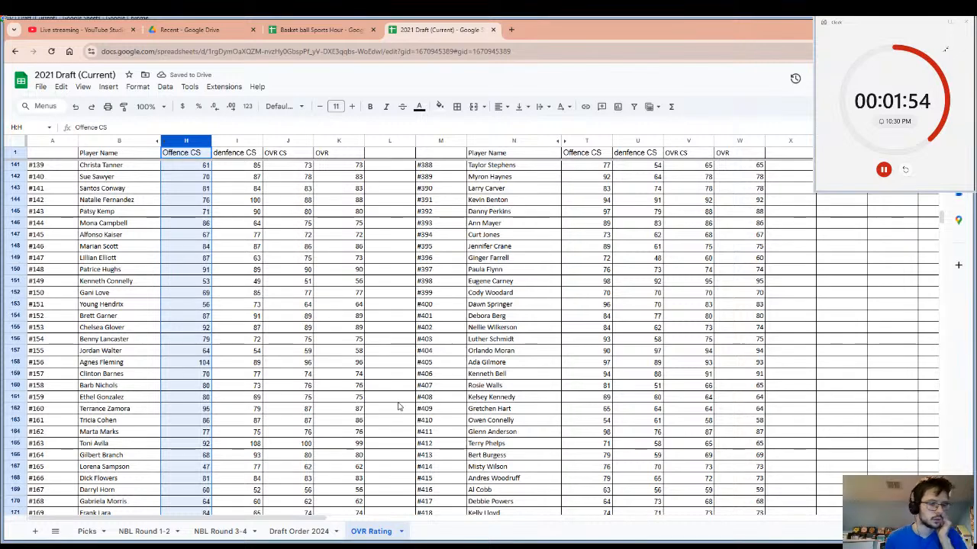
Enter the team name Bulldogs in cell L158, beside player #156's OVR, and select that player's row from name to team.
scroll(386, 380, down, 2)
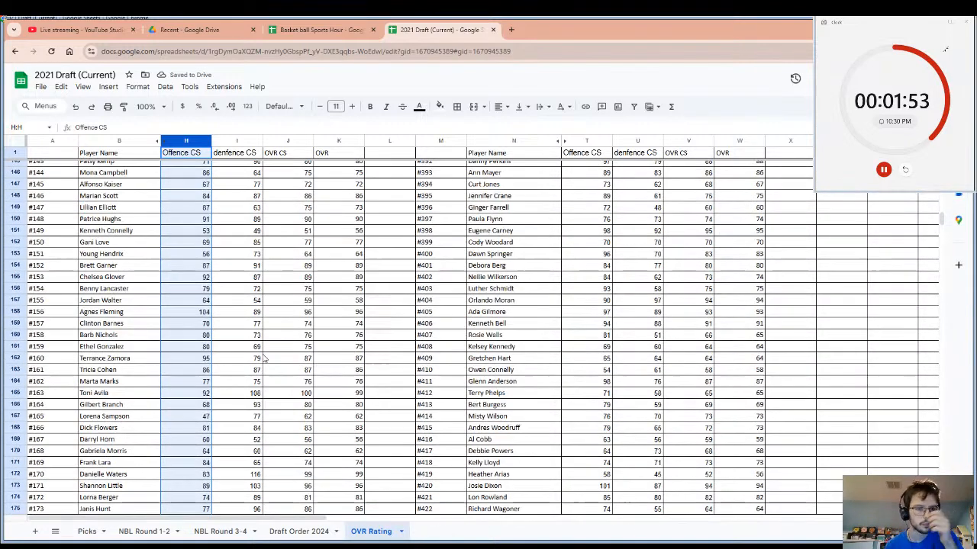
click(116, 314)
drag(313, 327, 360, 315)
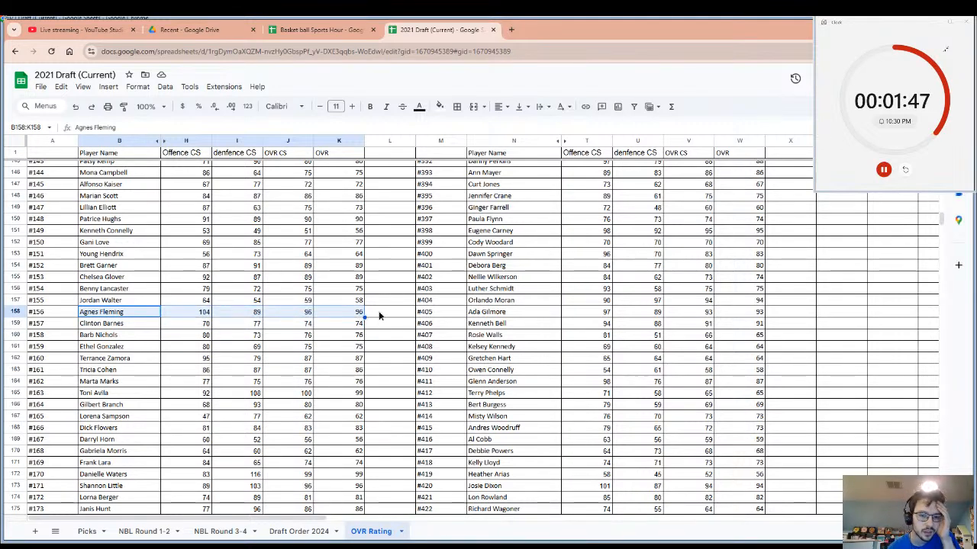
click(379, 315)
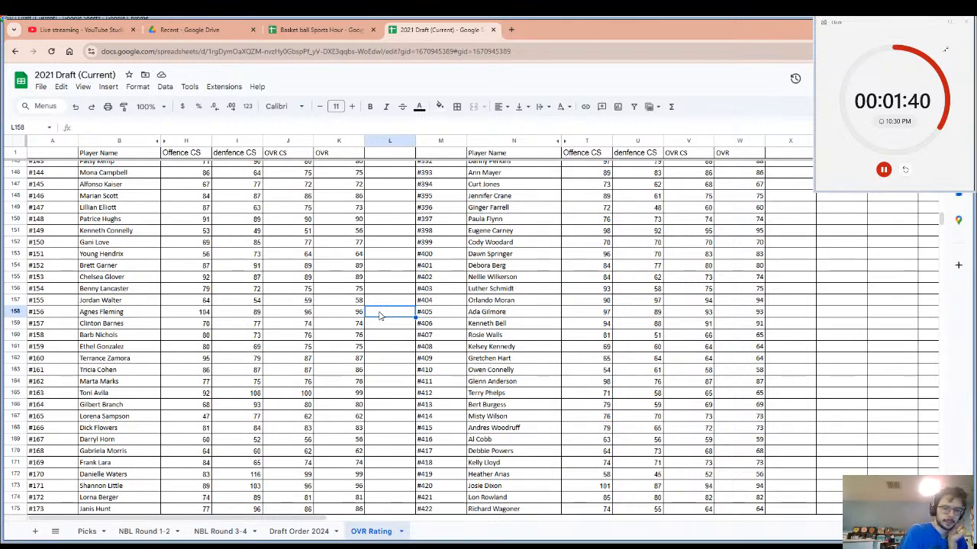
text(Bu)
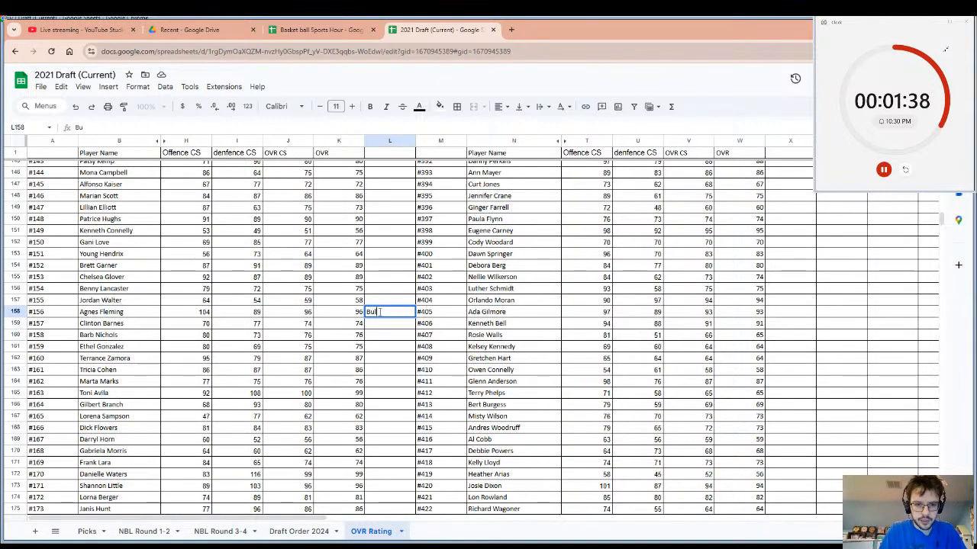
text(lldogs)
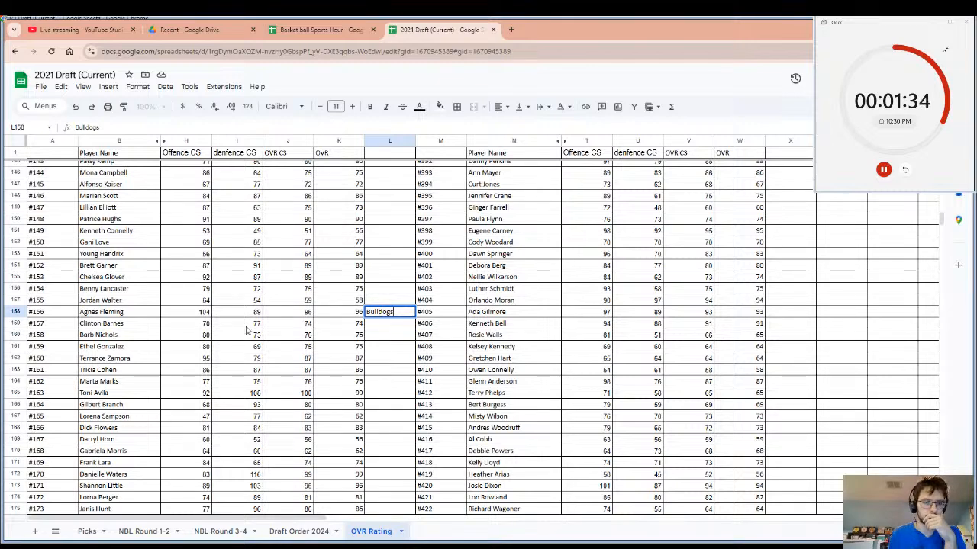
drag(111, 313, 374, 316)
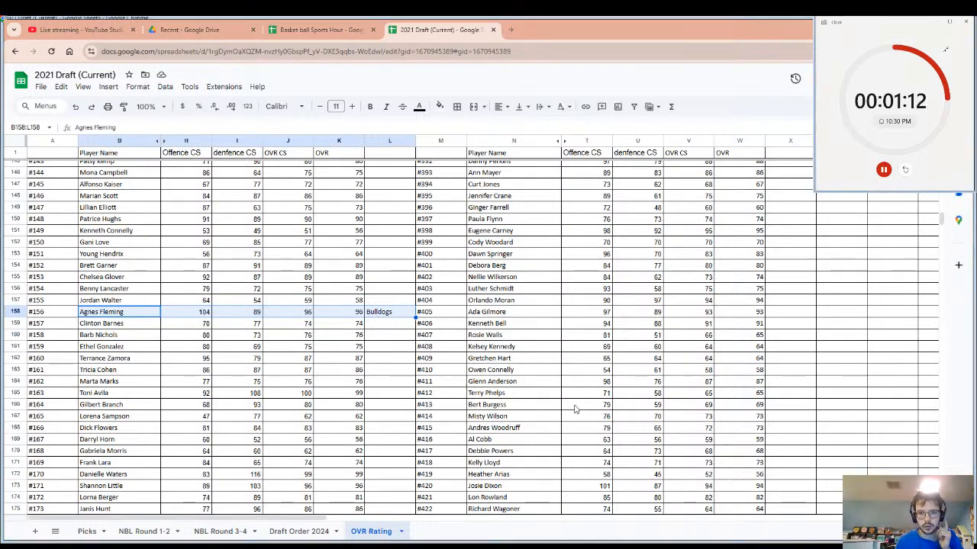
Restart the pick timer and close the Basket ball Sports Hour spreadsheet, keeping the 2021 Draft sheet open.
click(905, 170)
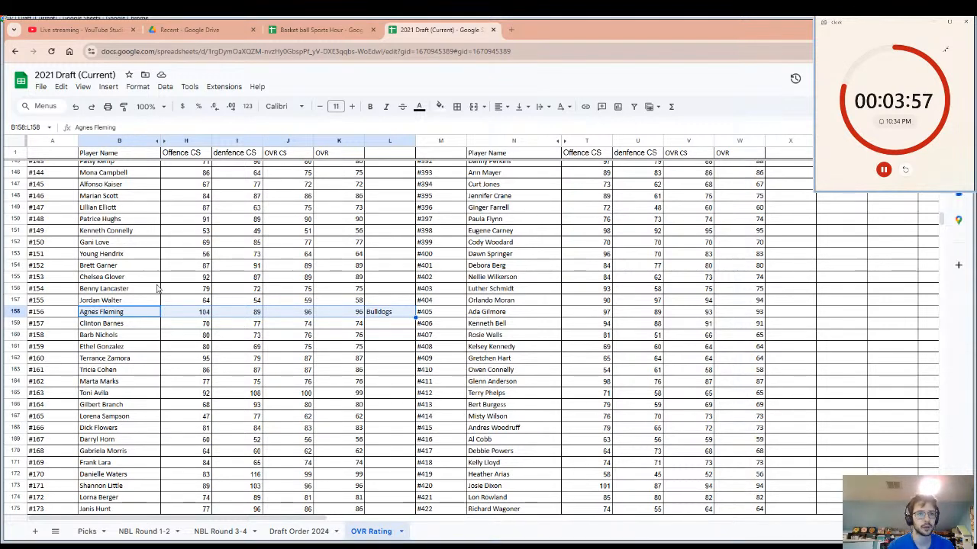
click(321, 29)
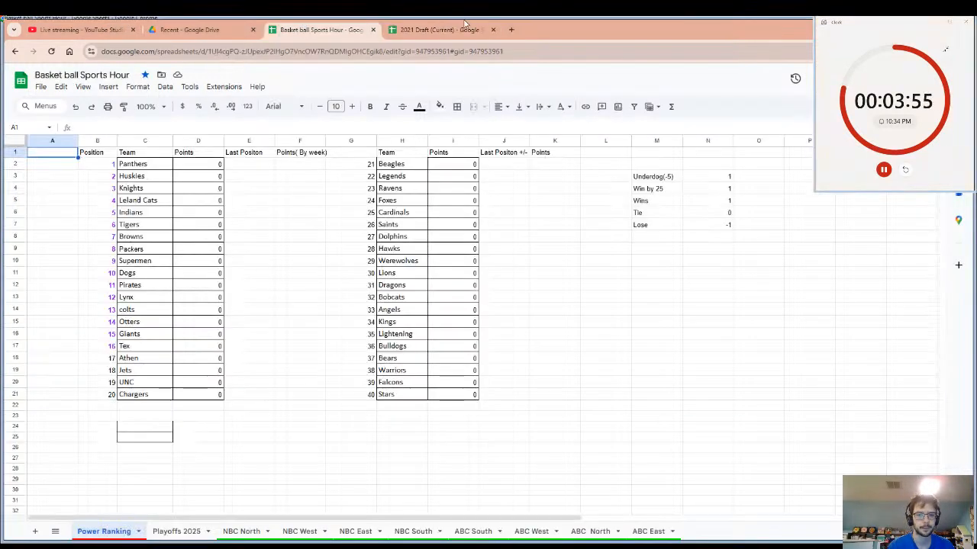
click(464, 24)
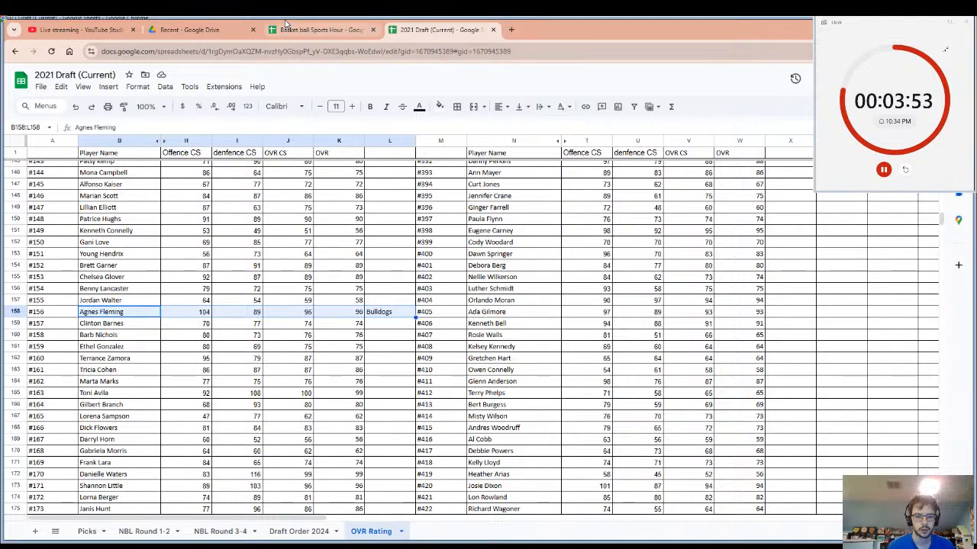
click(372, 29)
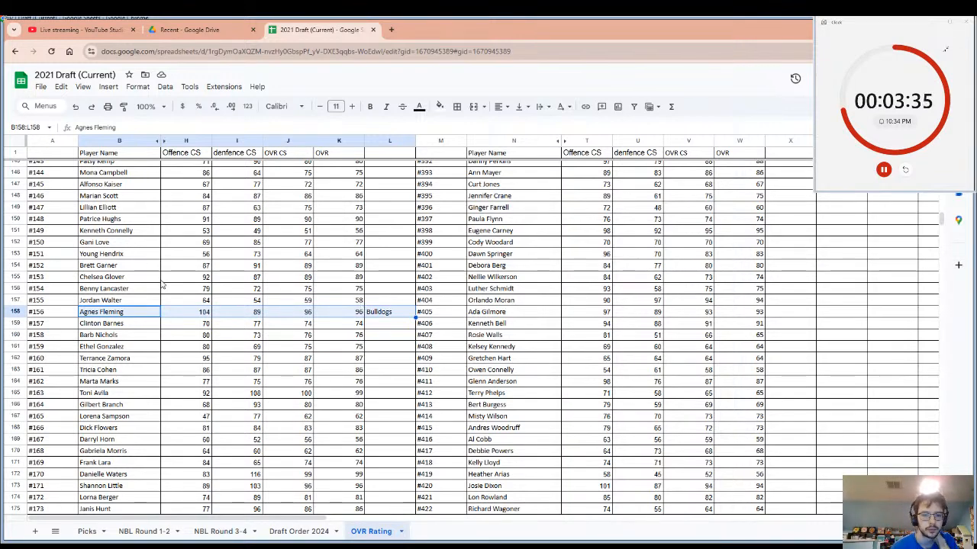
Enter the team name Faclons in cell X173, beside player #420's OVR, and select that player's row from name to team.
click(481, 486)
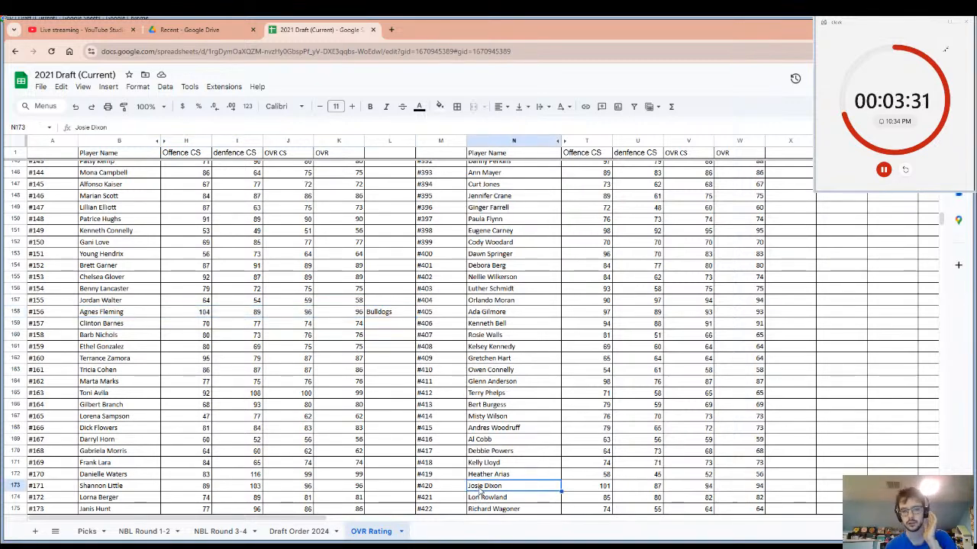
click(781, 489)
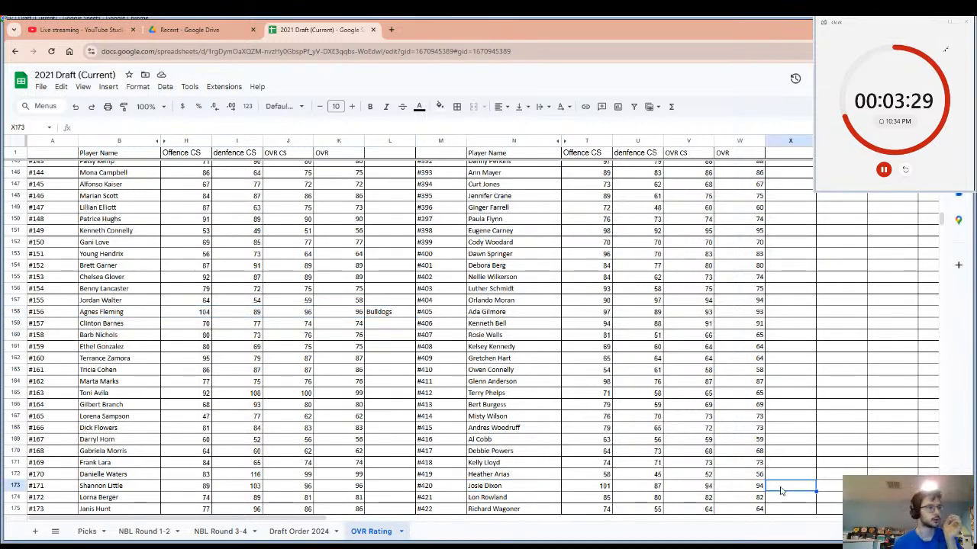
text(FAc)
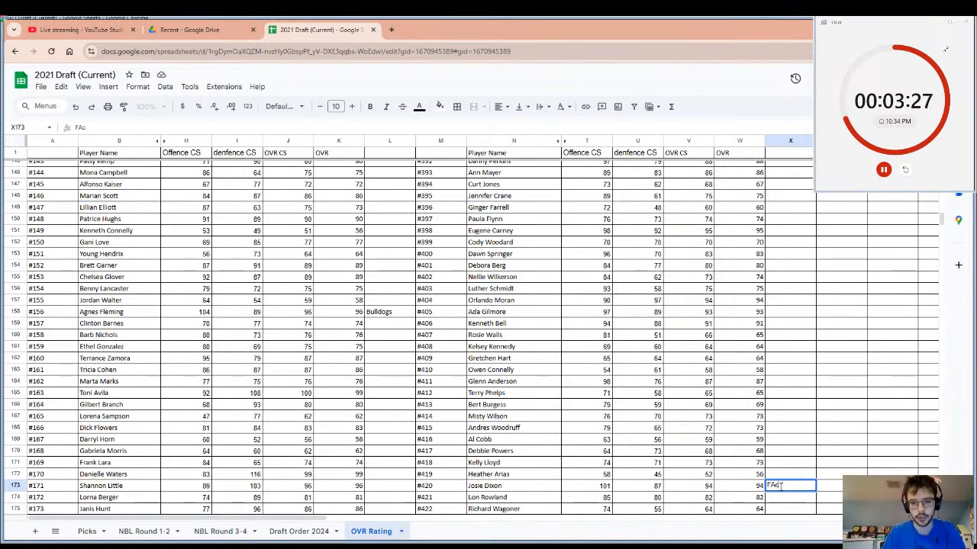
key(BackSpace)
key(BackSpace)
text(a)
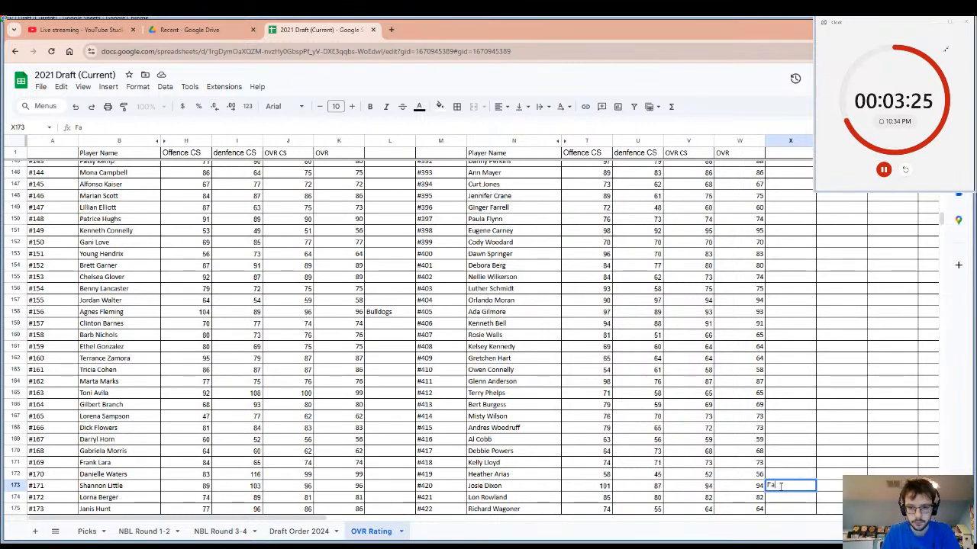
text(ct)
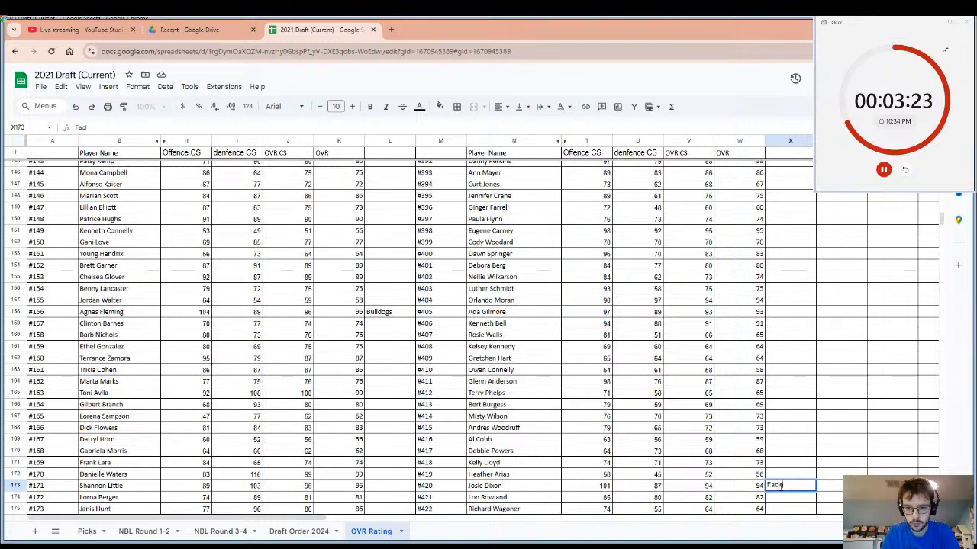
text(ions)
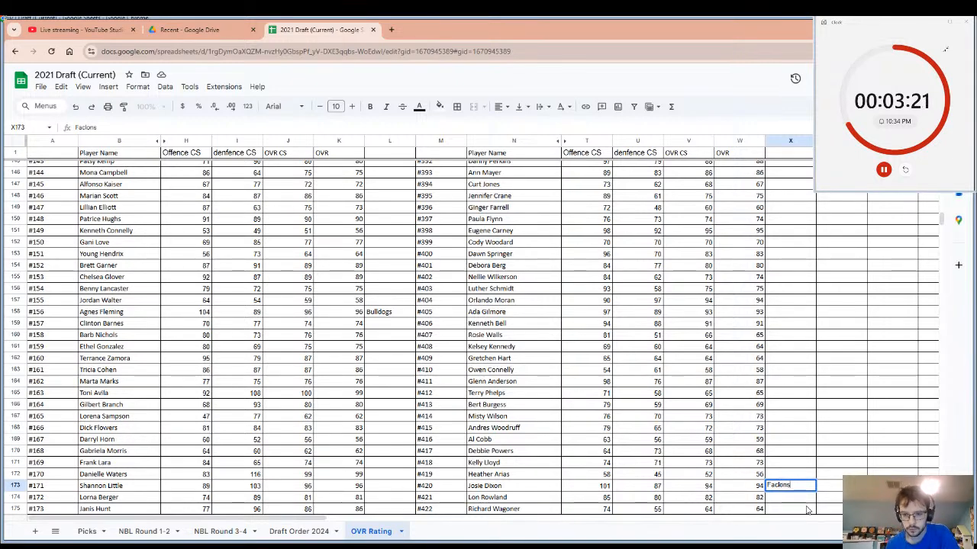
key(Return)
click(794, 486)
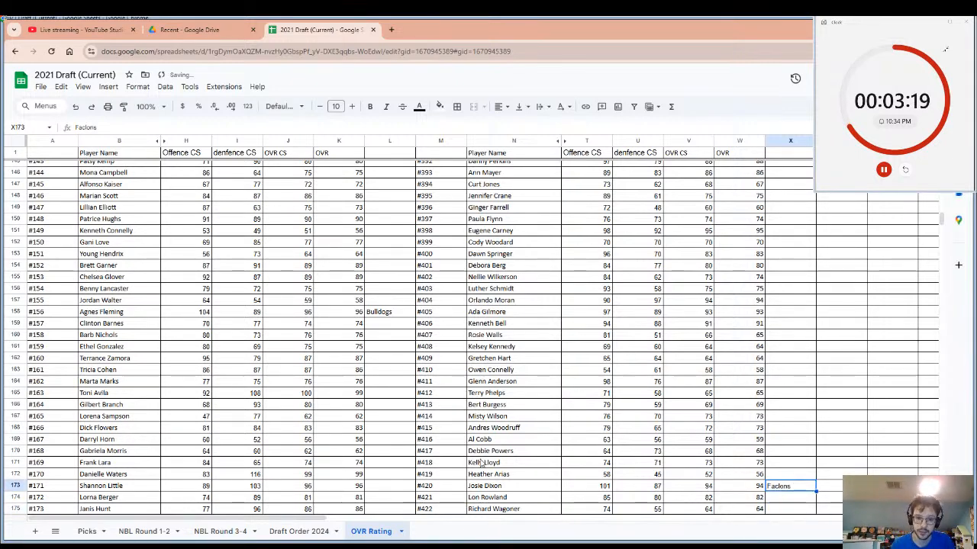
drag(486, 486, 795, 491)
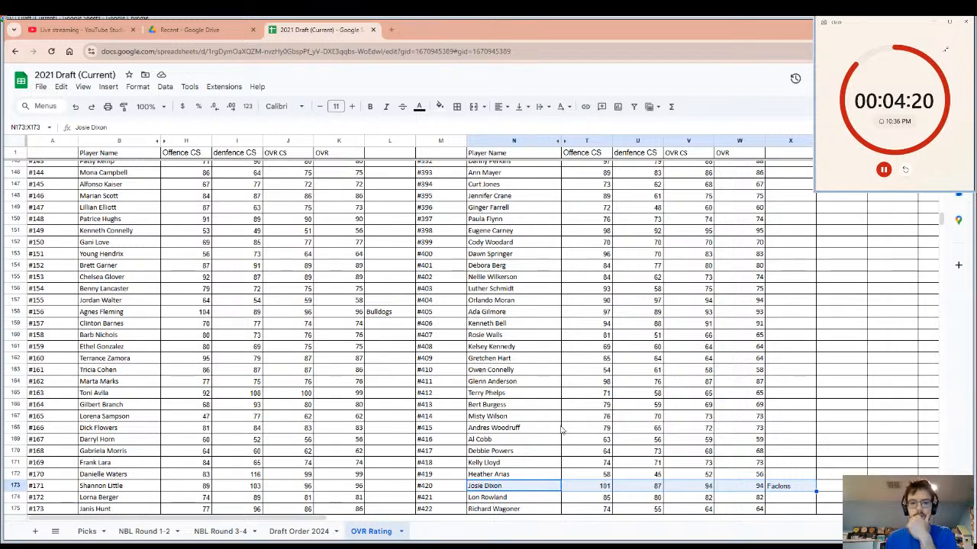
Enter the team name Bobcats in cell L183, beside the OVR of player #181.
scroll(562, 431, down, 6)
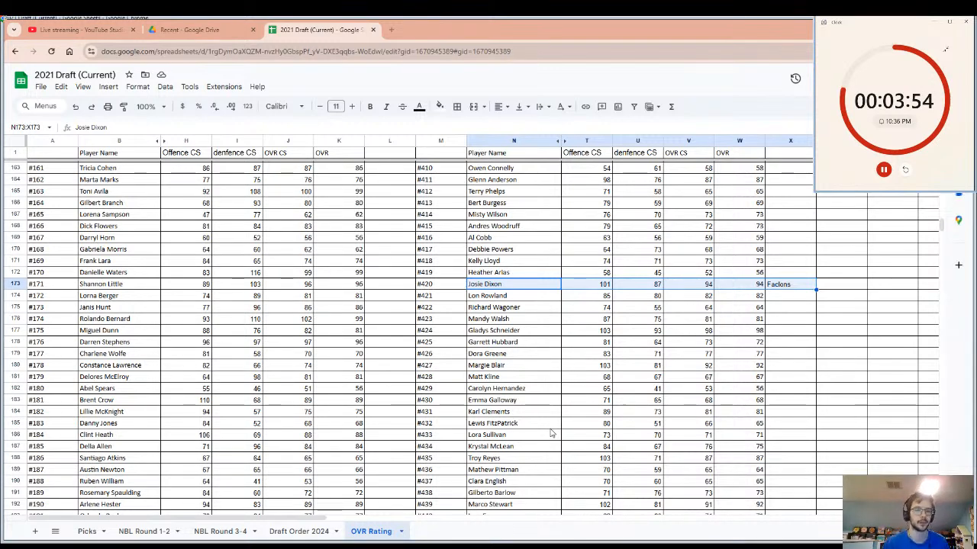
click(118, 404)
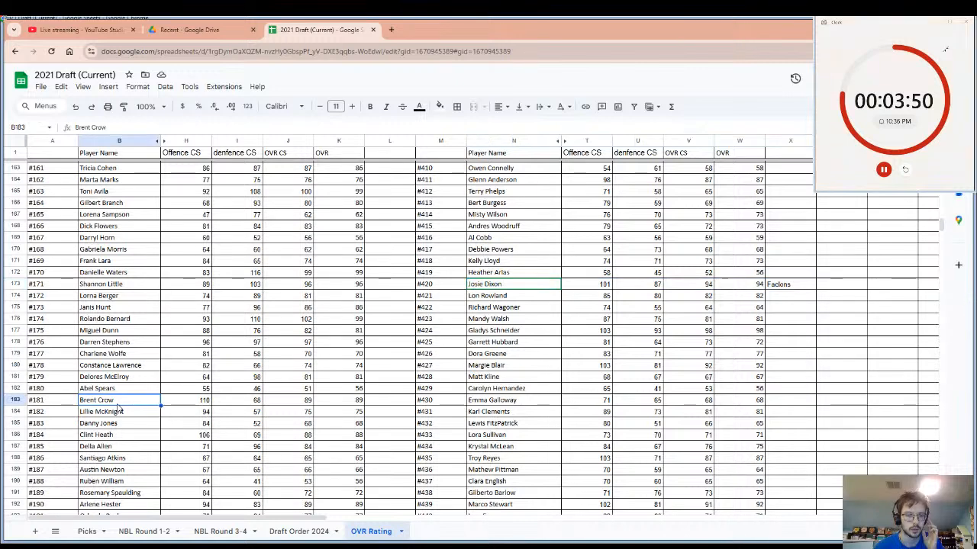
click(381, 402)
text(8ob)
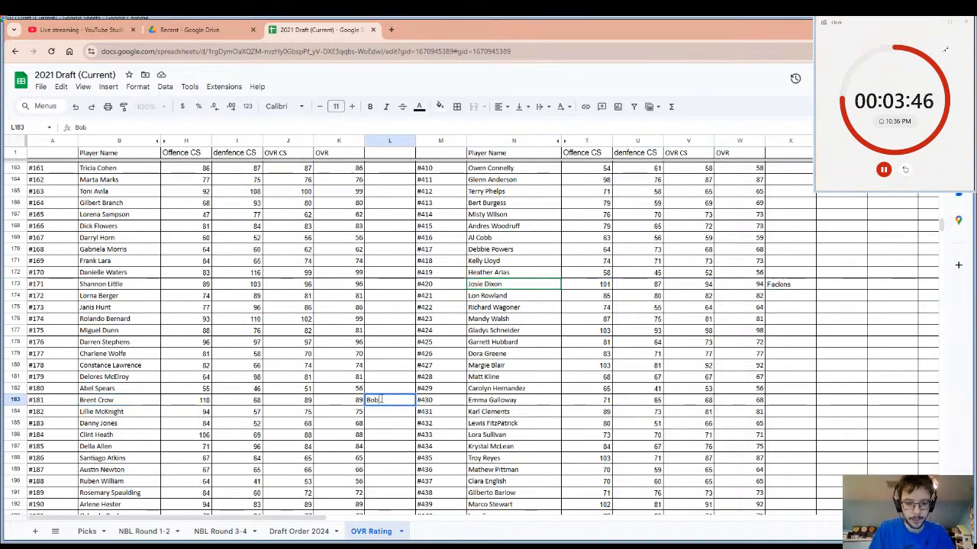
text(cats)
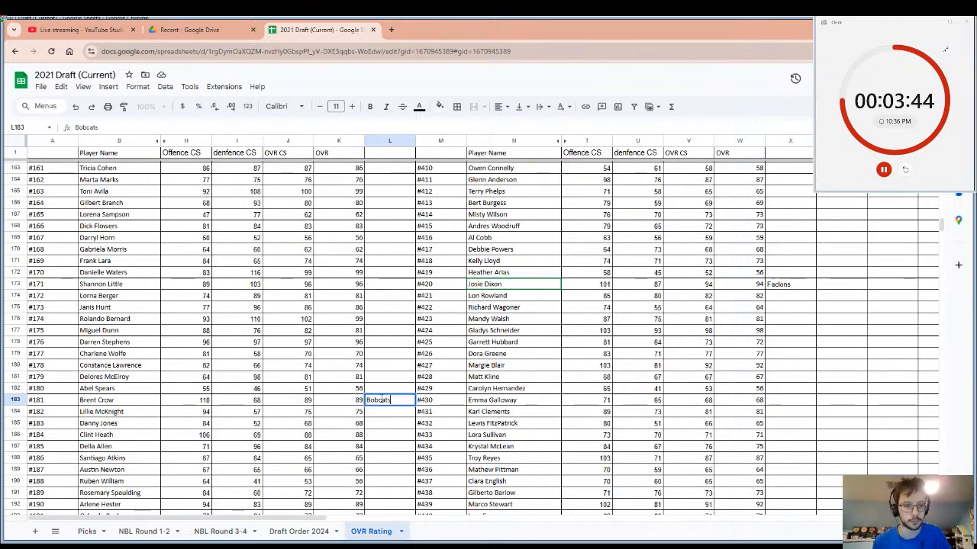
Select player #181's row from name to team and restart the pick timer.
click(120, 405)
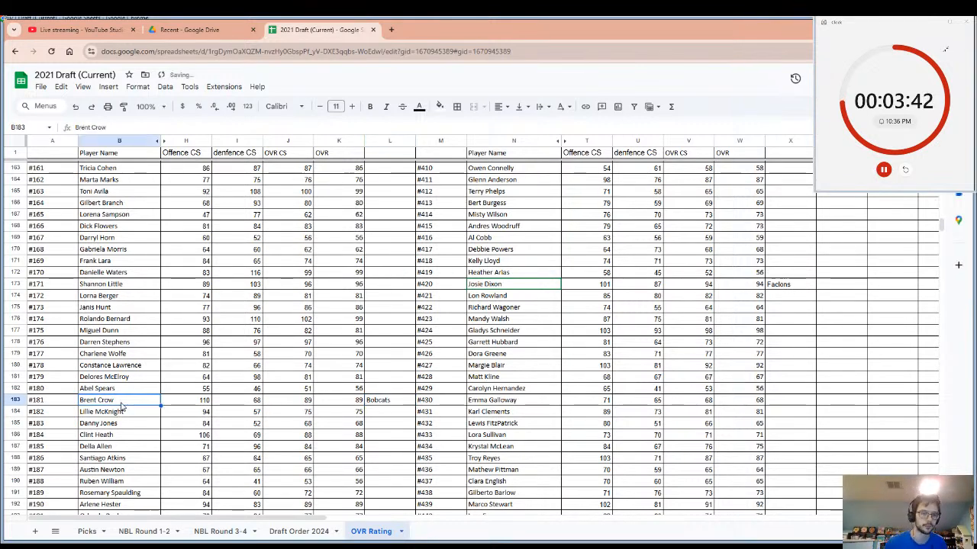
scroll(122, 407, up, 1)
drag(122, 406, 191, 452)
click(121, 466)
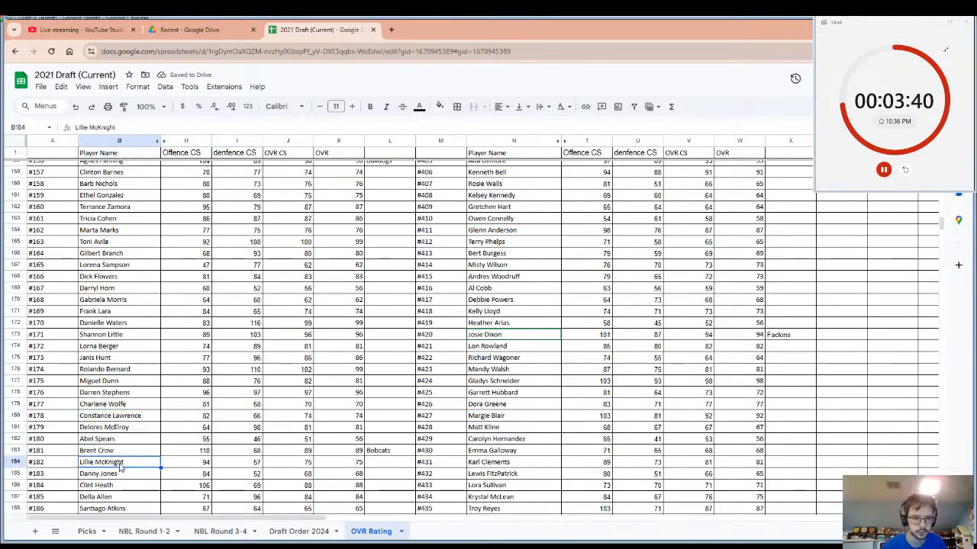
drag(121, 451, 390, 451)
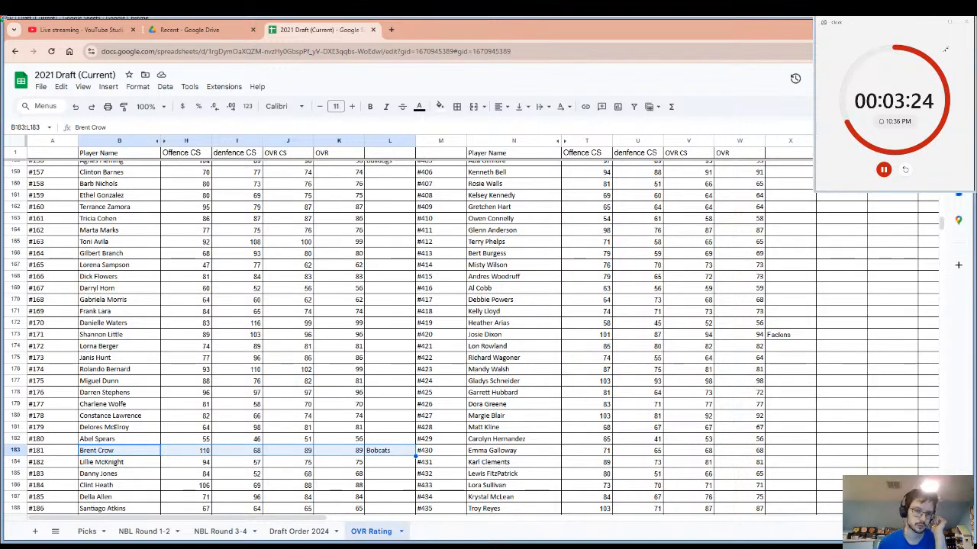
click(904, 170)
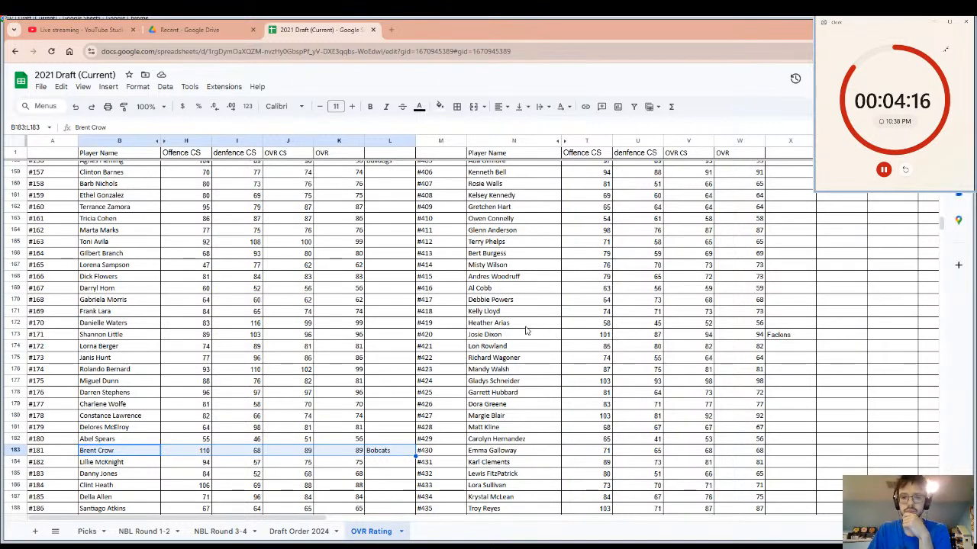
Examine the ratings of players between #61 and #181 and their counterparts in the second player list for the next pick.
scroll(564, 413, up, 7)
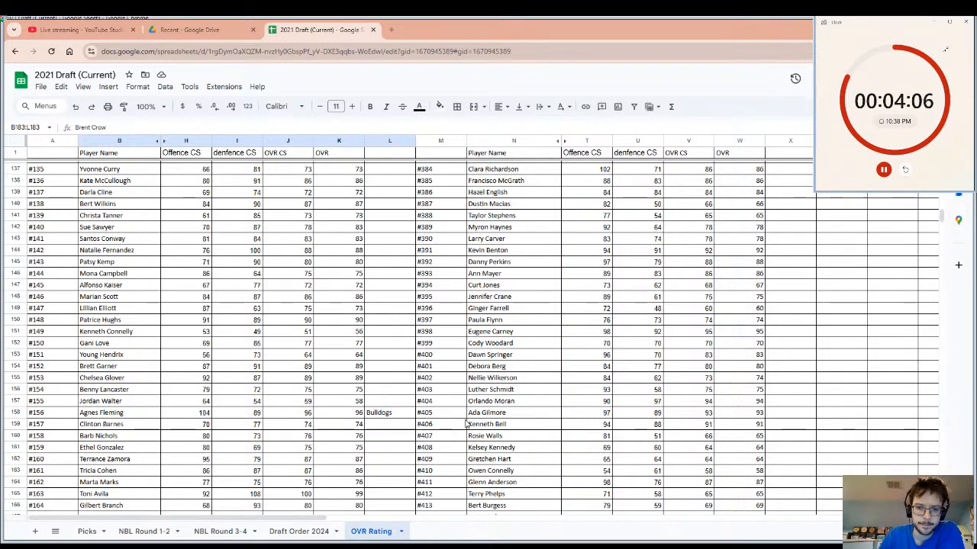
scroll(489, 364, up, 19)
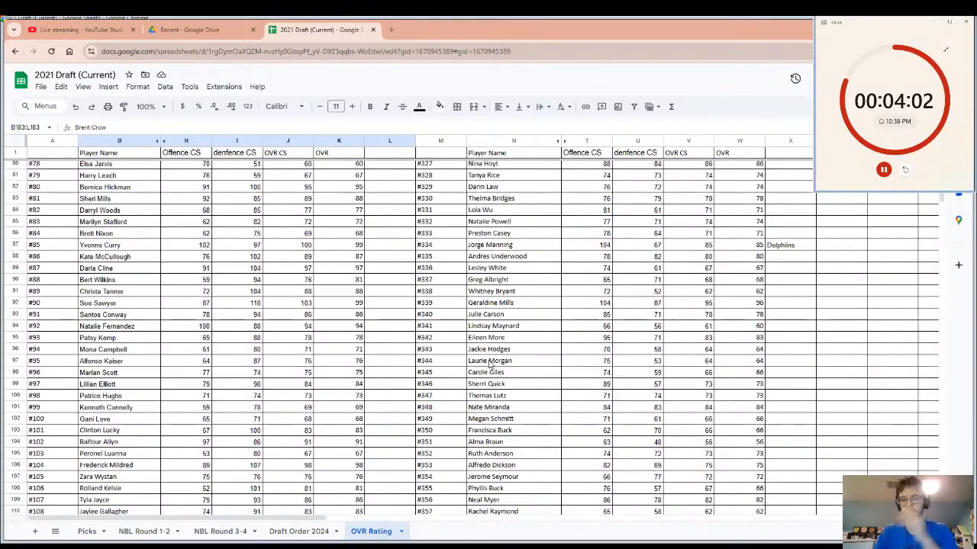
scroll(556, 284, up, 6)
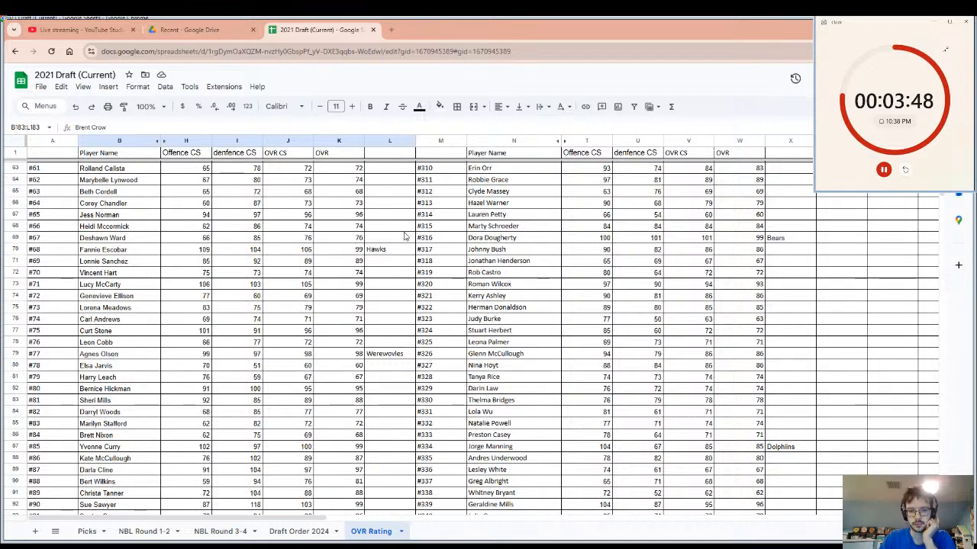
scroll(534, 336, down, 5)
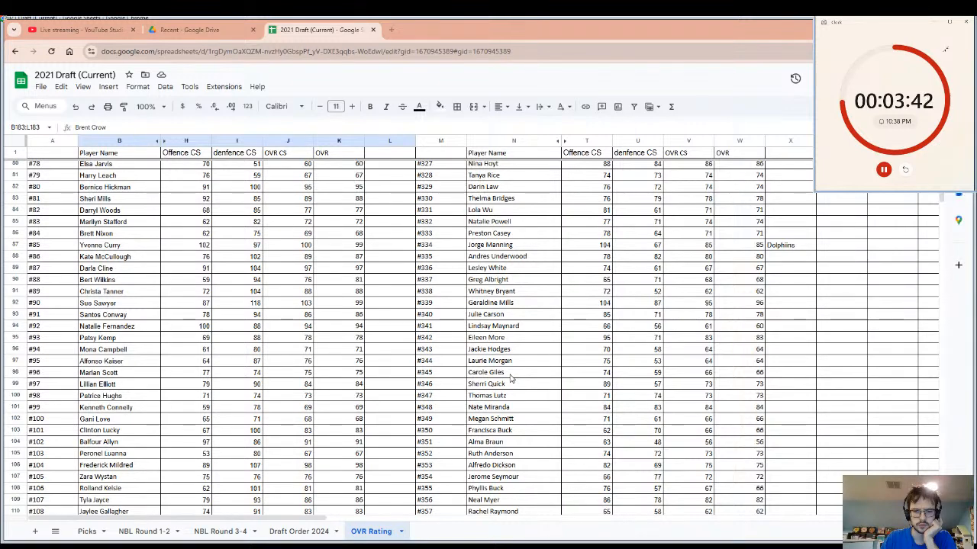
scroll(512, 385, down, 5)
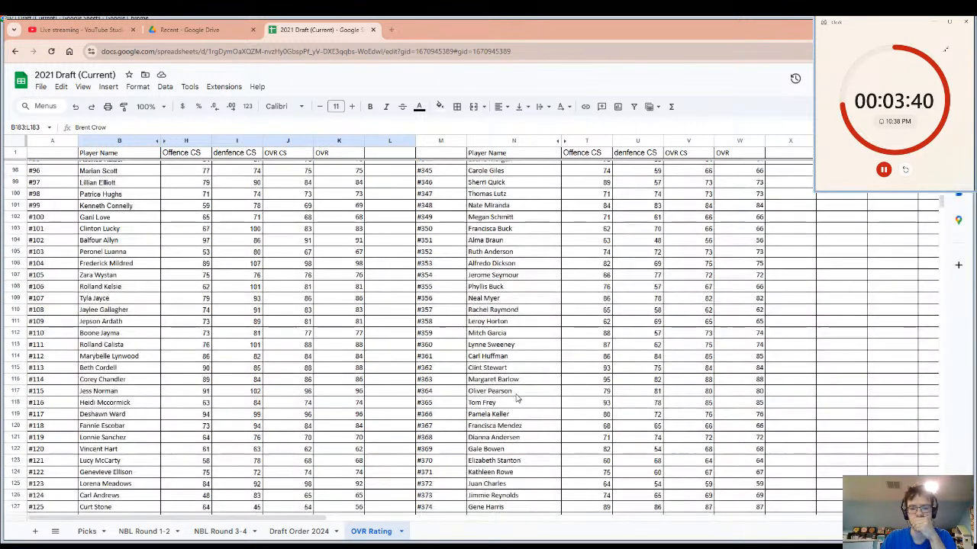
scroll(516, 398, down, 1)
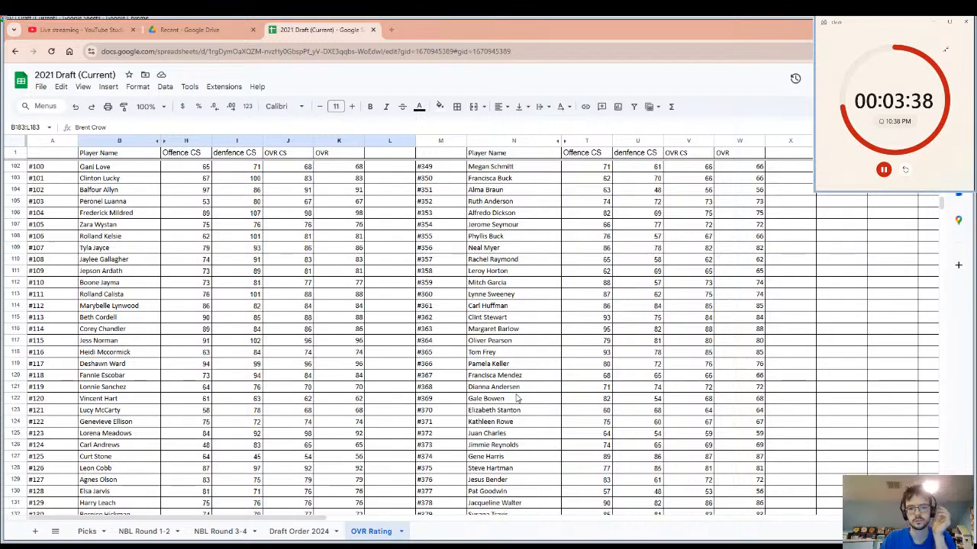
scroll(516, 398, down, 4)
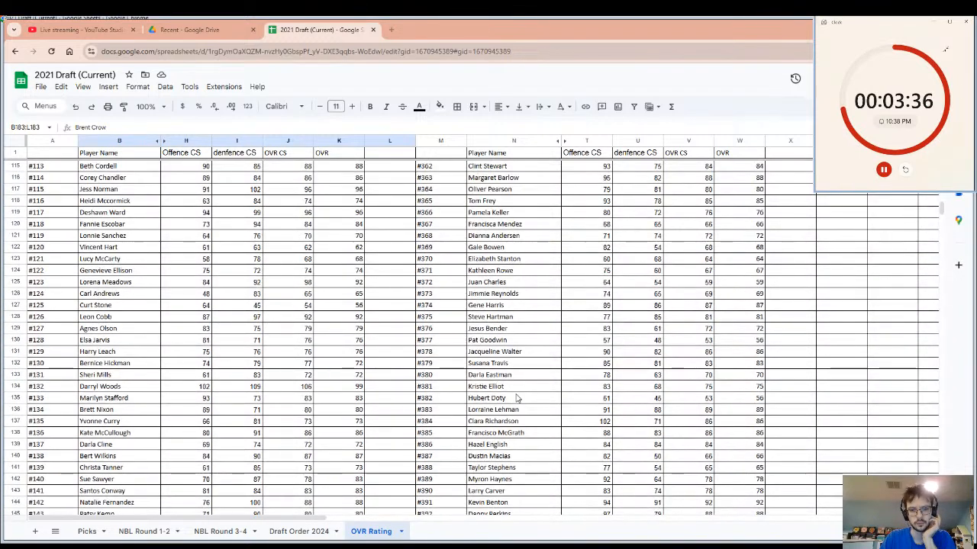
scroll(450, 398, down, 5)
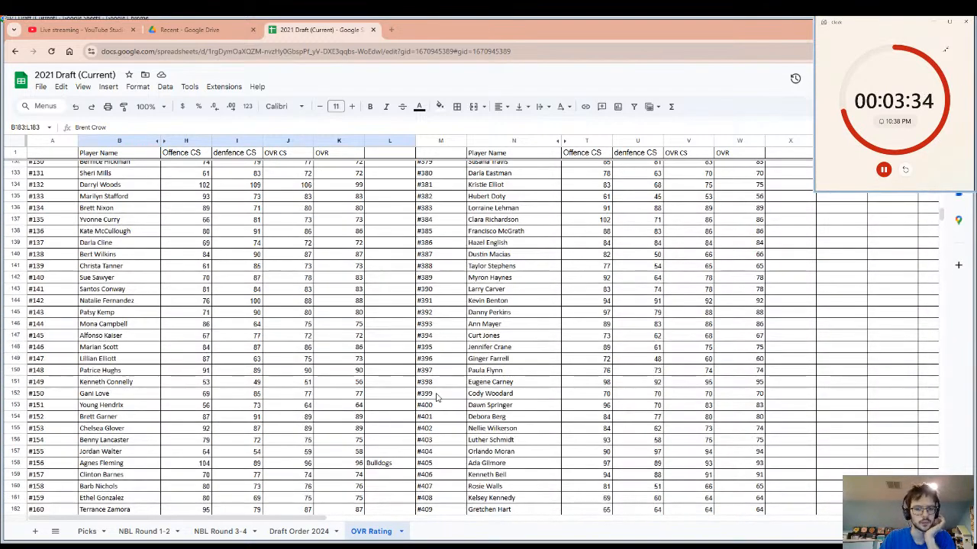
scroll(437, 397, down, 5)
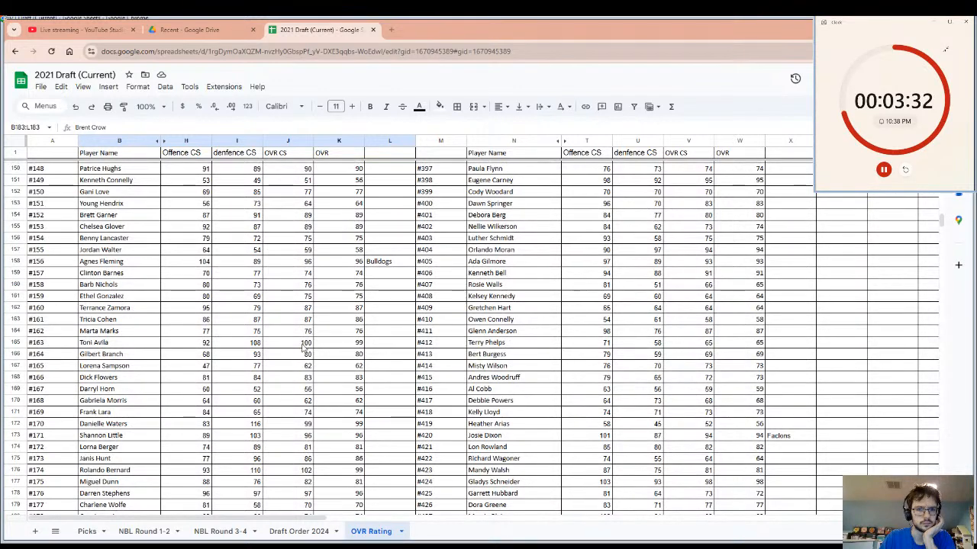
Enter the team name Angels in cell L165, beside the OVR of player #163.
click(119, 343)
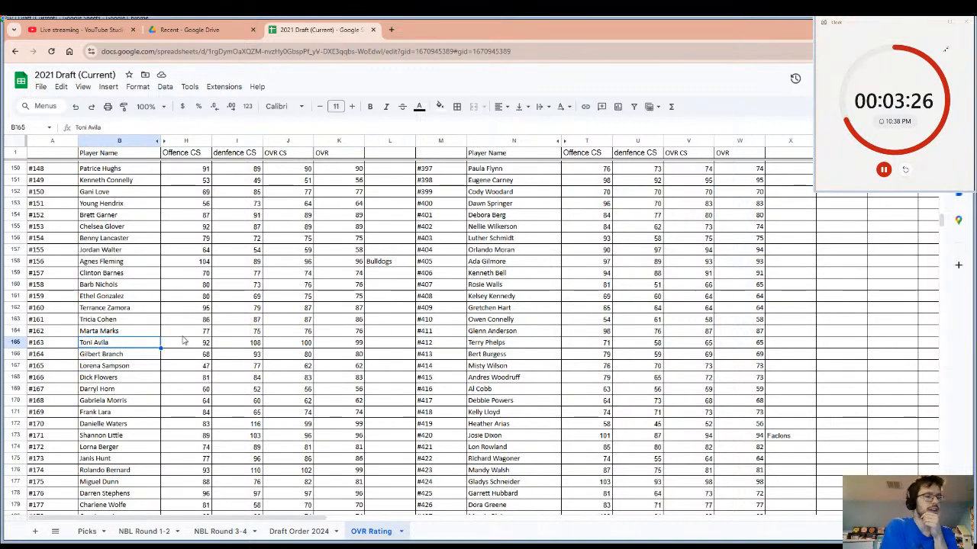
click(395, 343)
text(An)
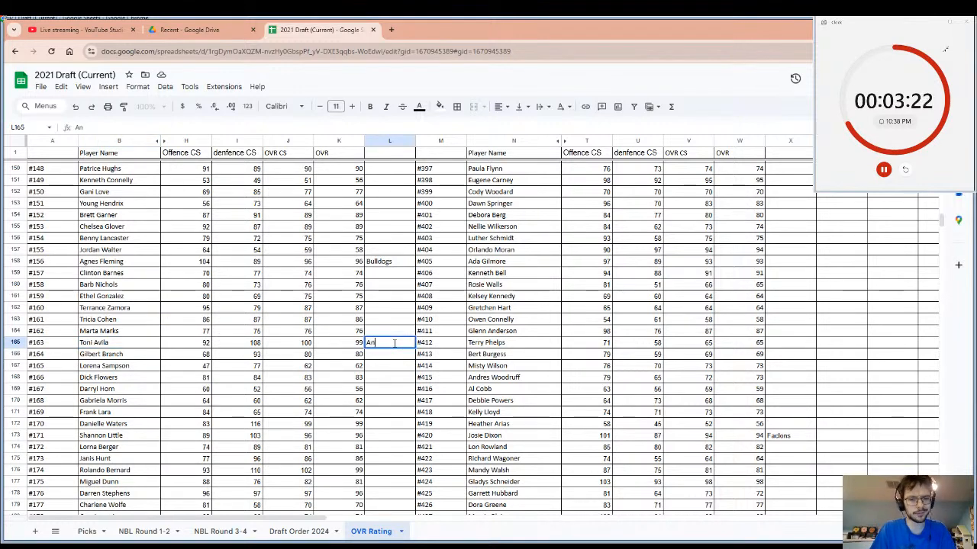
text(gels)
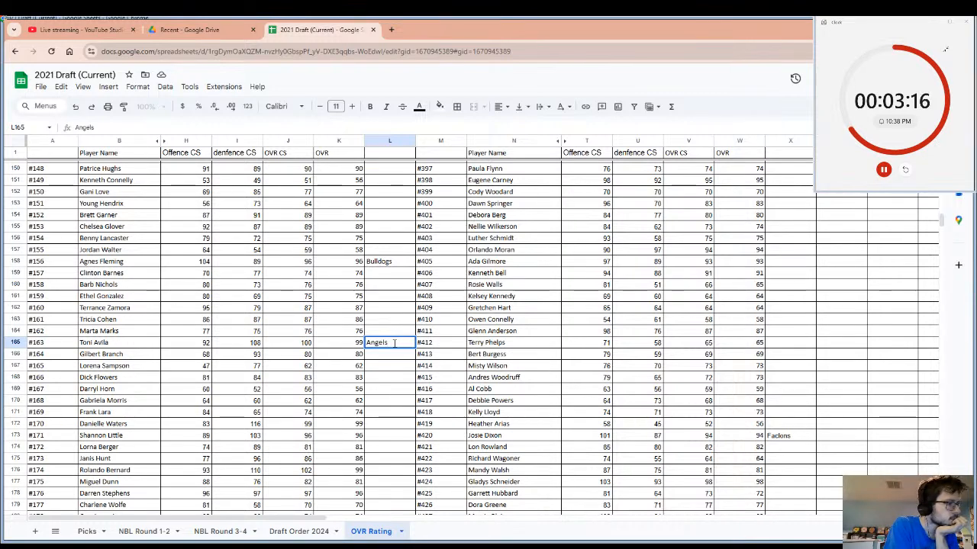
key(Return)
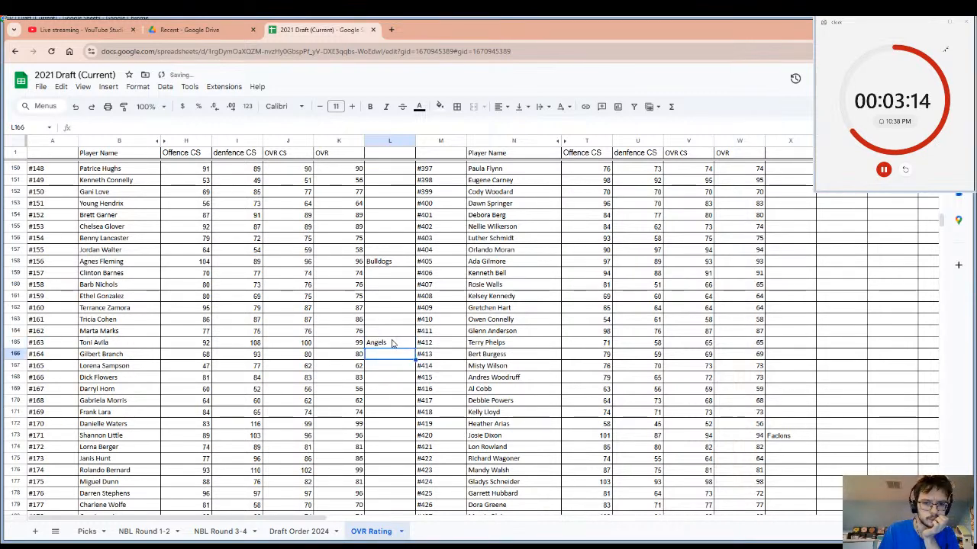
Select player #163's row from name to team and restart the pick timer.
drag(393, 343, 124, 349)
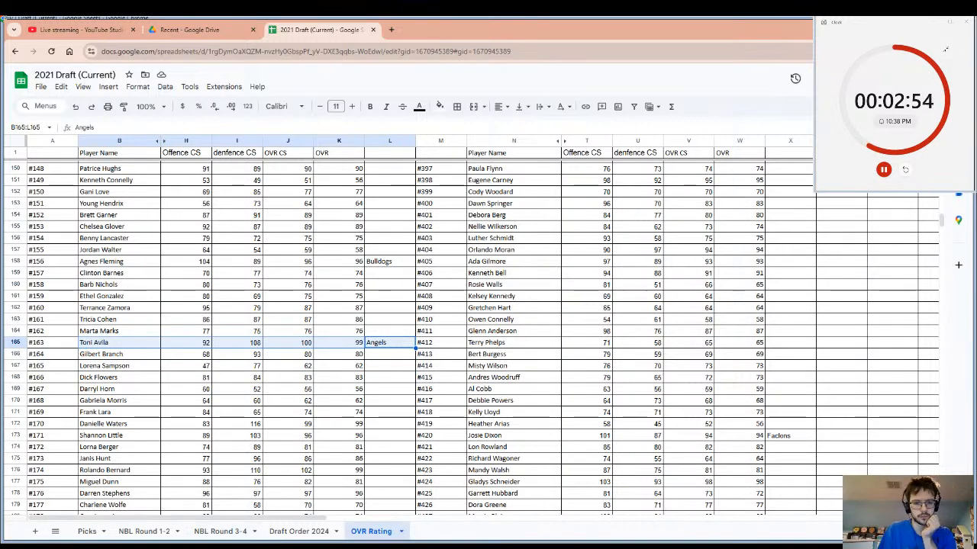
click(904, 170)
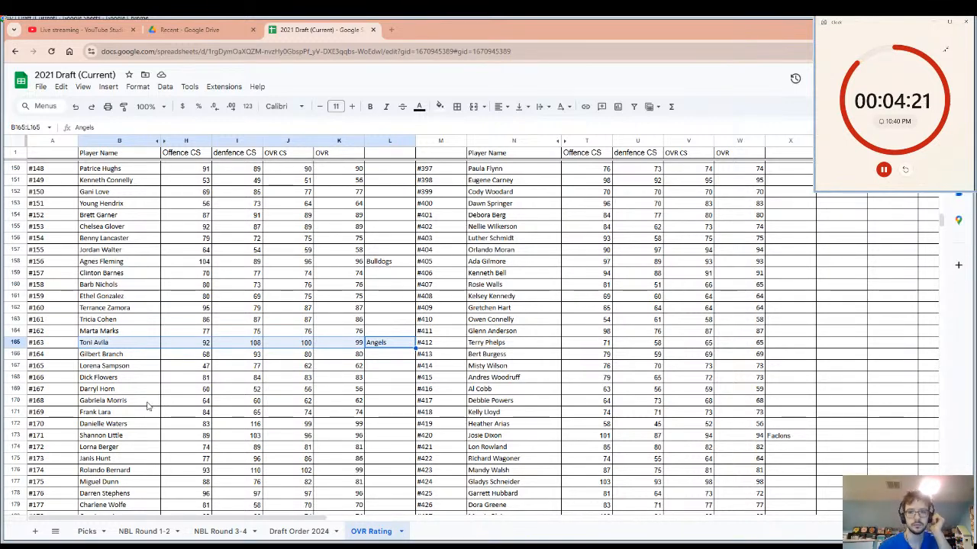
Examine player #384 and the ratings of the players listed above for the next pick.
scroll(471, 246, down, 2)
scroll(471, 246, up, 10)
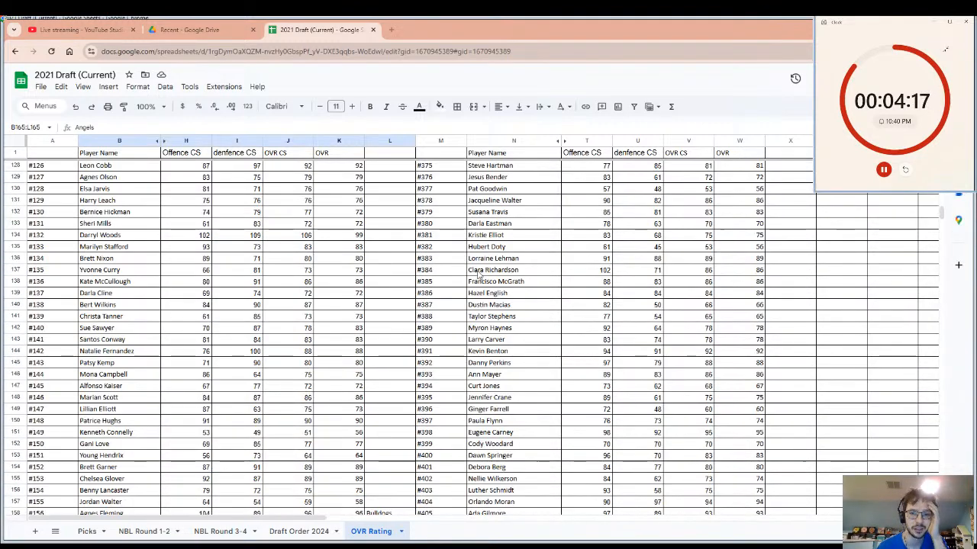
click(476, 270)
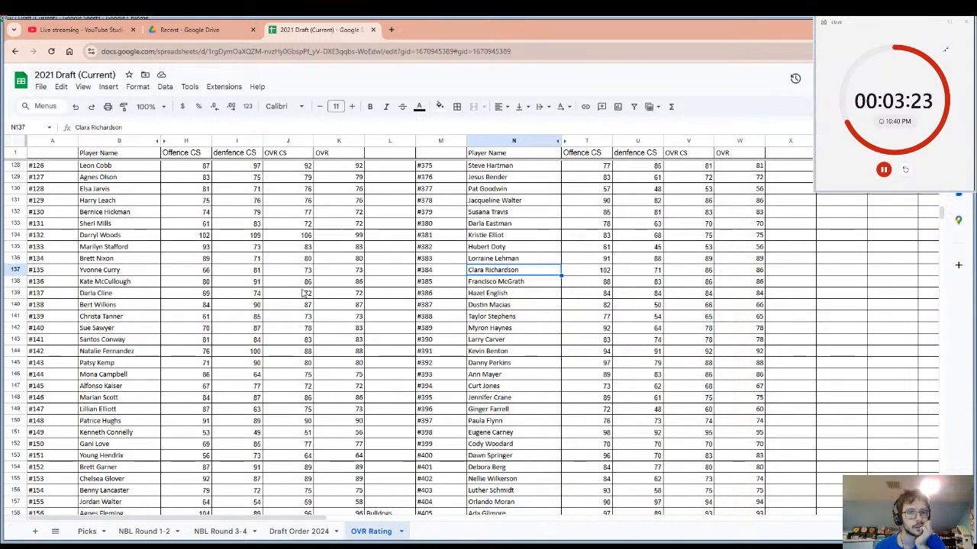
scroll(304, 294, up, 5)
scroll(120, 373, up, 7)
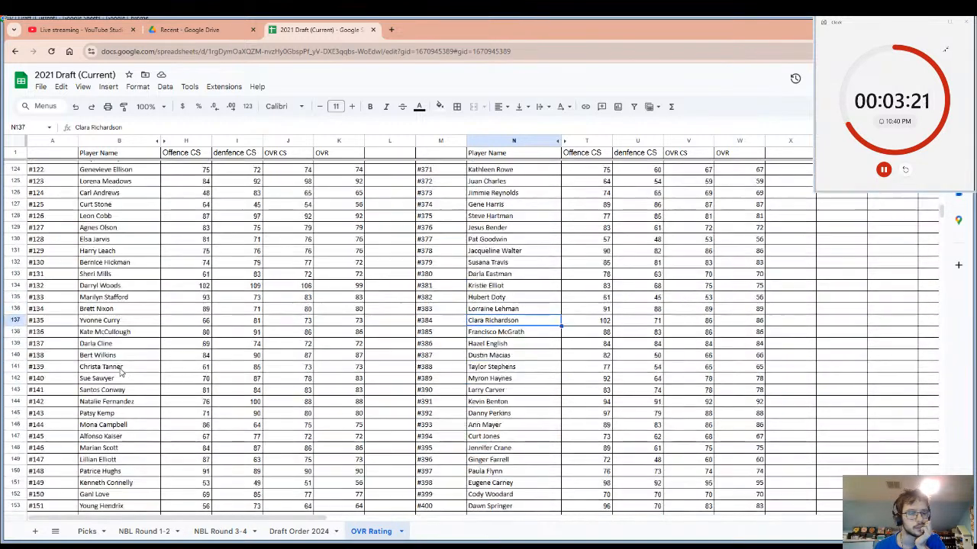
scroll(119, 374, down, 13)
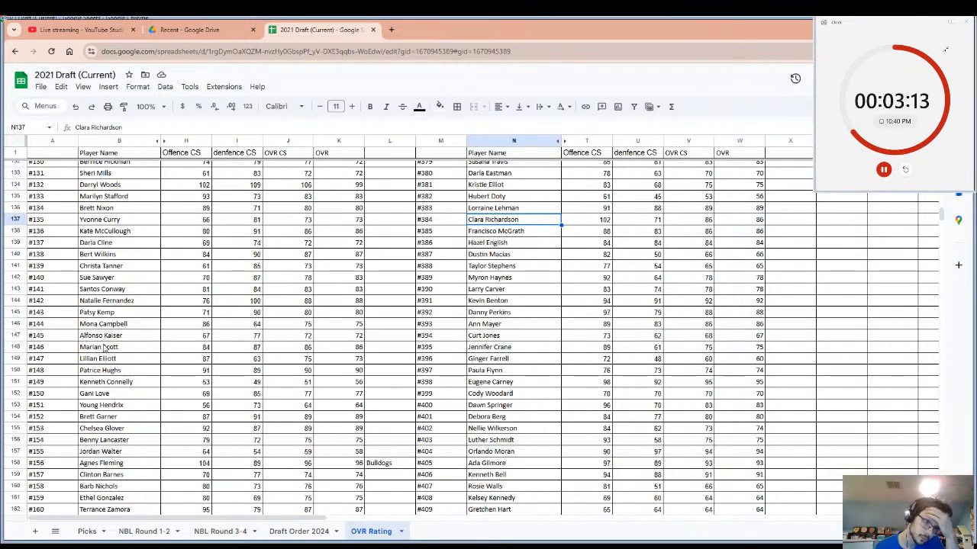
scroll(102, 343, up, 8)
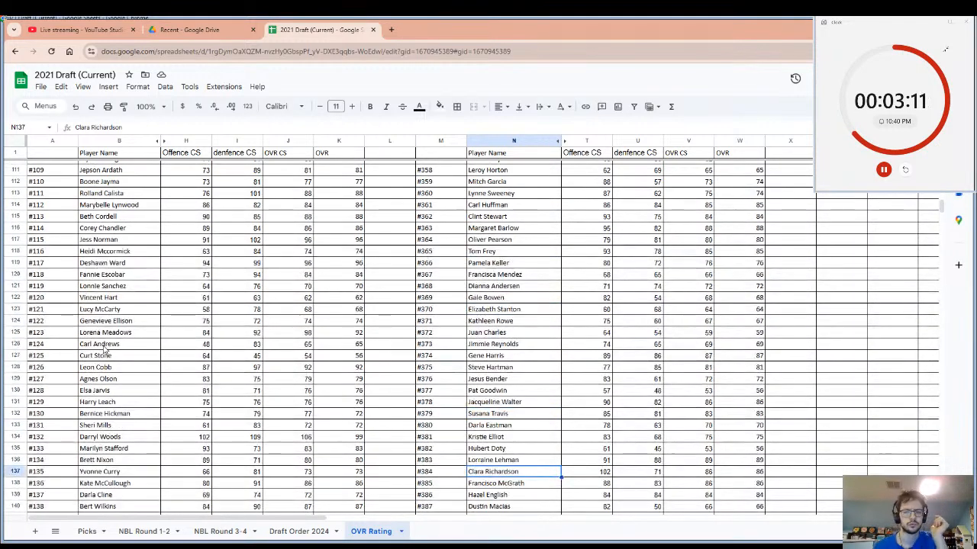
scroll(163, 342, up, 8)
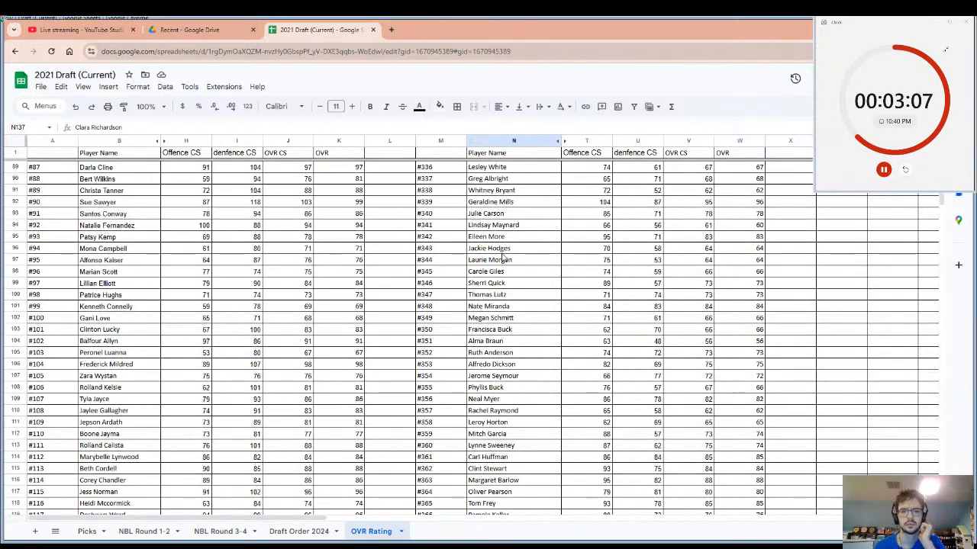
scroll(505, 248, up, 6)
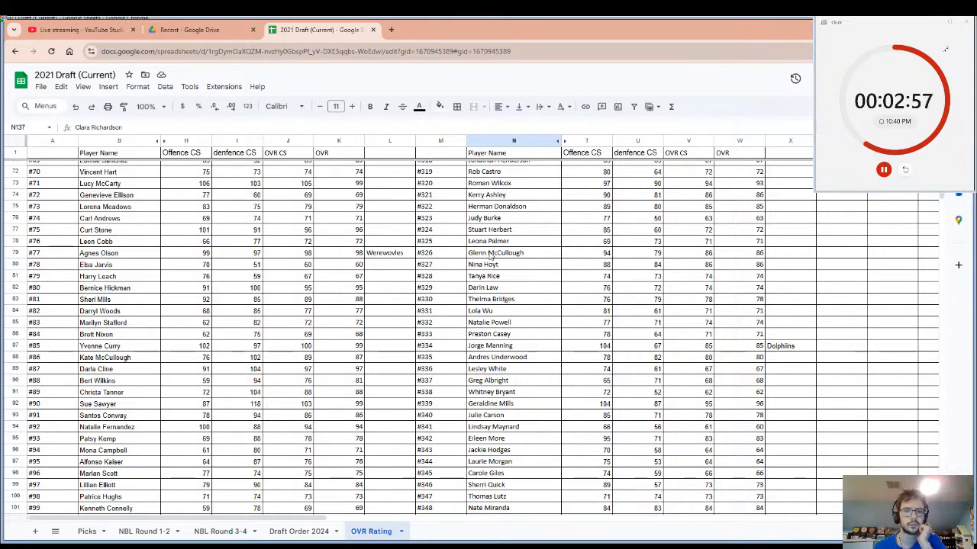
Enter the team name Foxes in cell L73, beside the OVR of player #71.
click(111, 187)
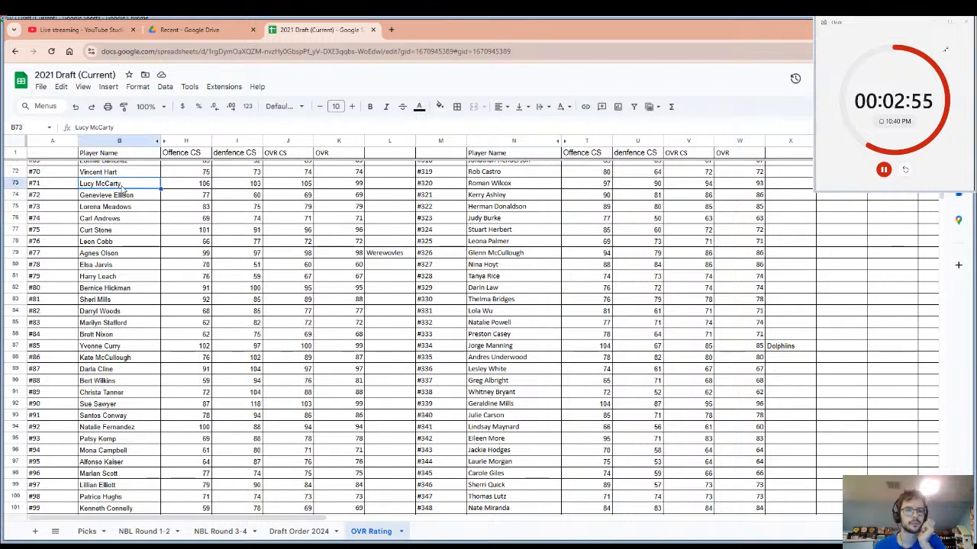
click(376, 185)
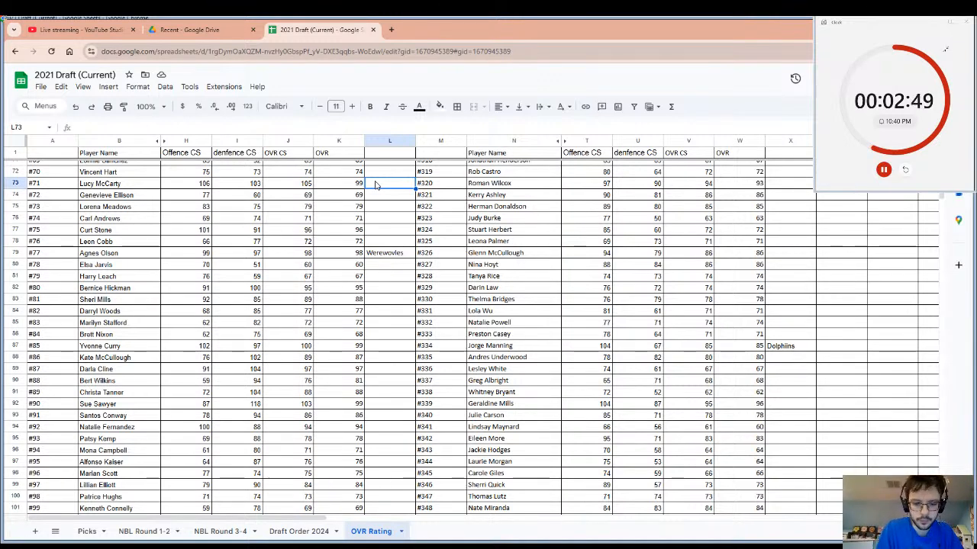
text(Foxes)
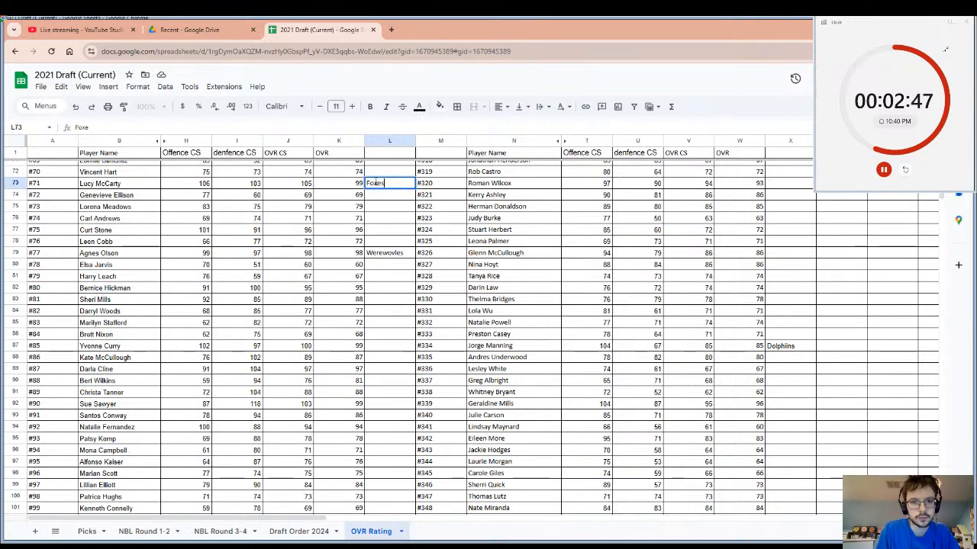
click(359, 218)
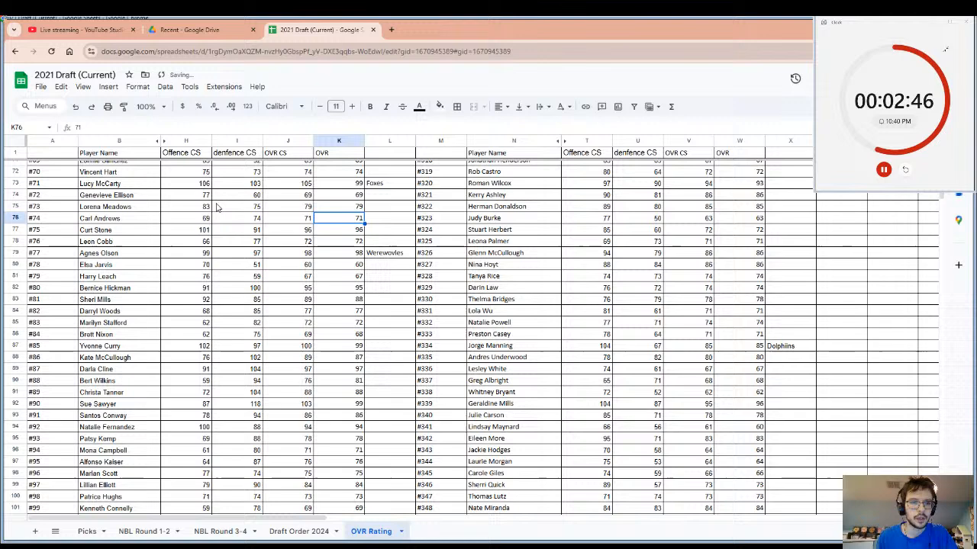
Select player #71's row from name to OVR, reselect only the name cell, and restart the pick timer.
click(97, 185)
drag(97, 186, 362, 187)
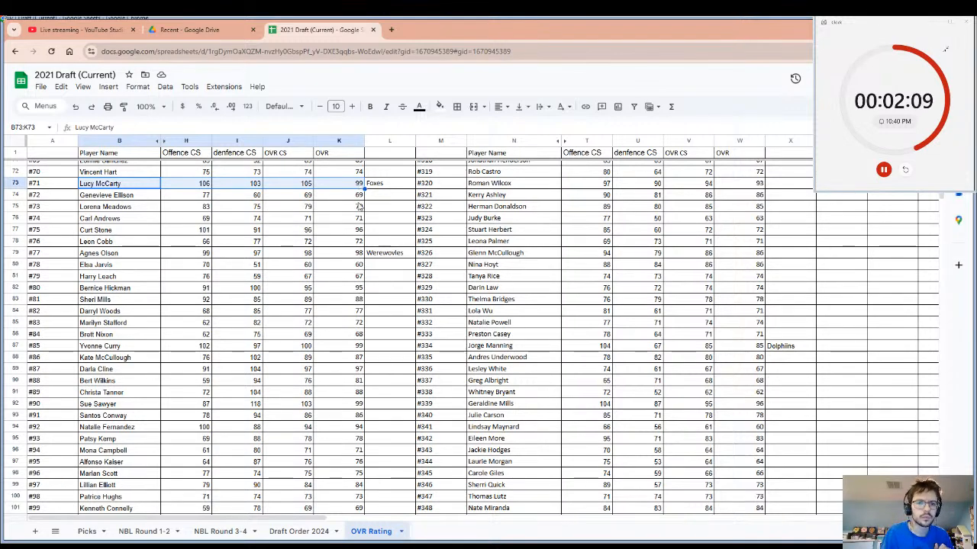
click(128, 187)
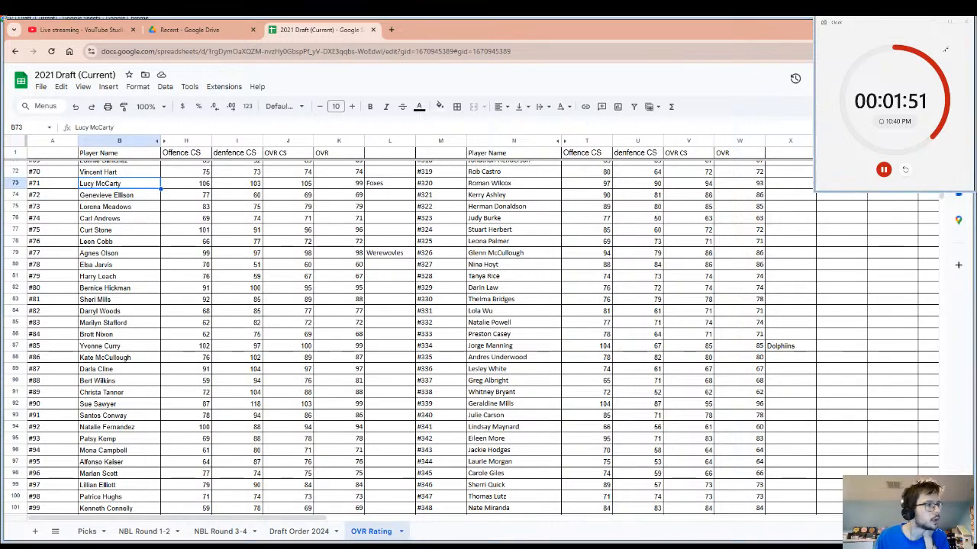
click(905, 170)
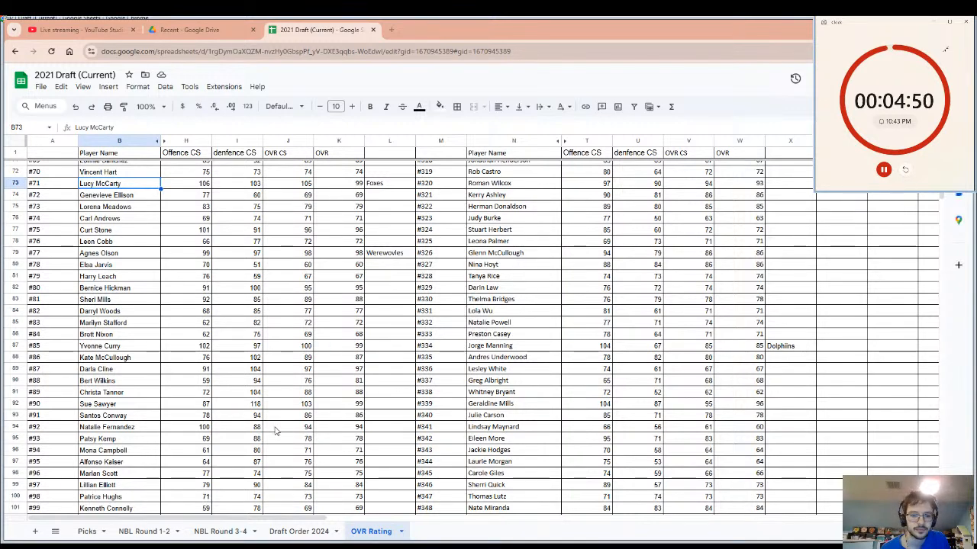
Enter the team name UNC in cell L94, beside player #92's OVR, and restart the pick timer.
click(147, 431)
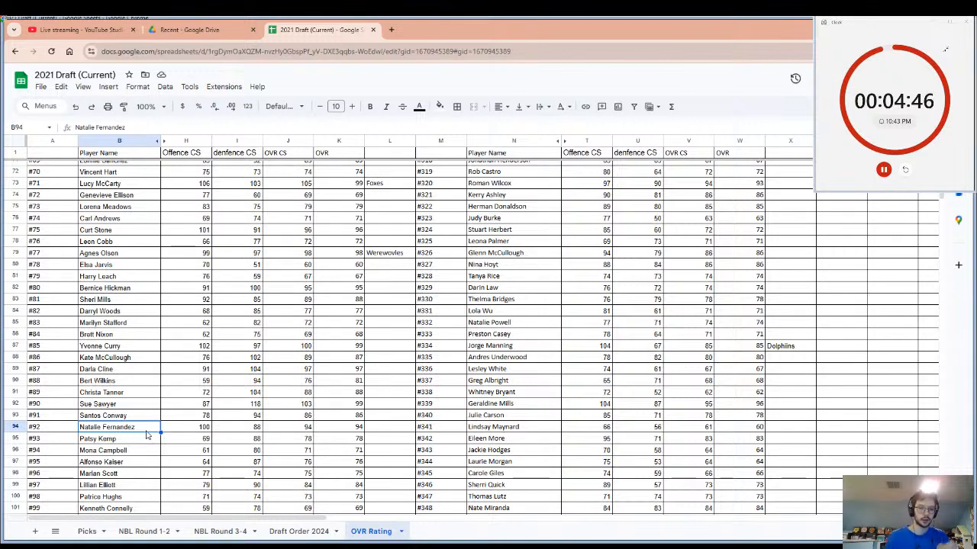
click(371, 431)
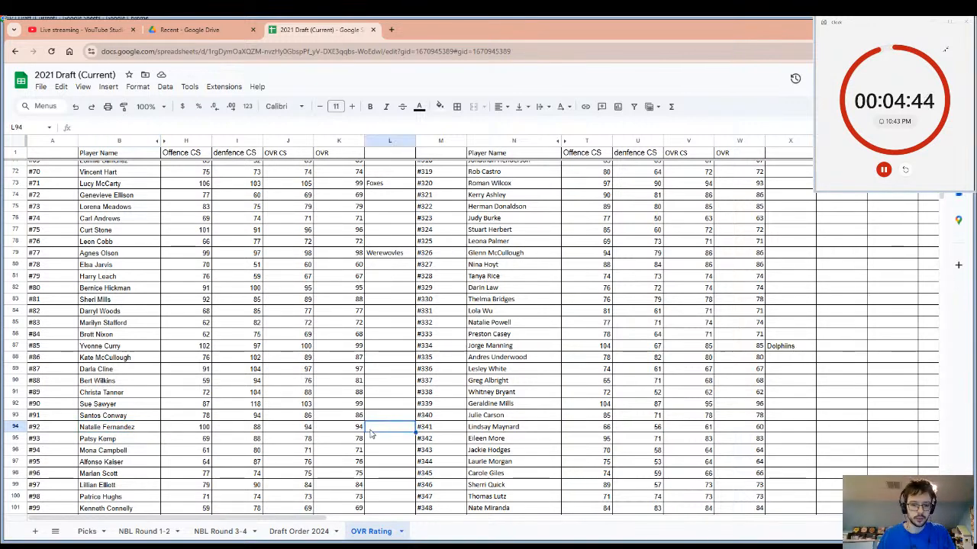
text(U)
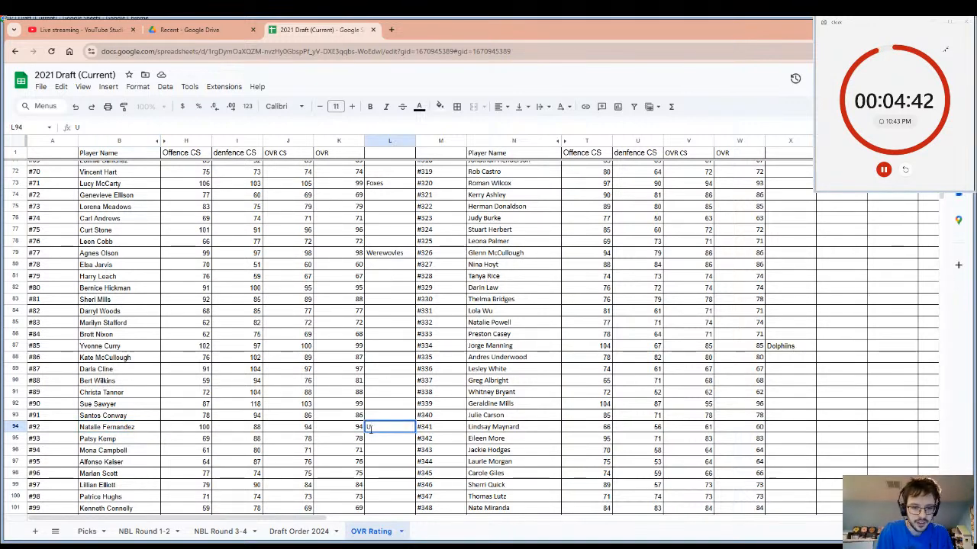
text(NC)
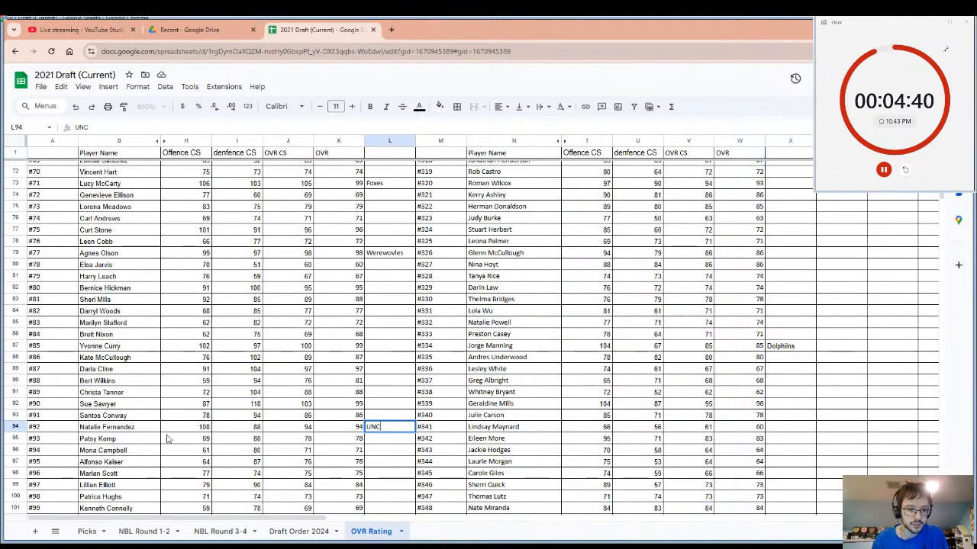
click(140, 431)
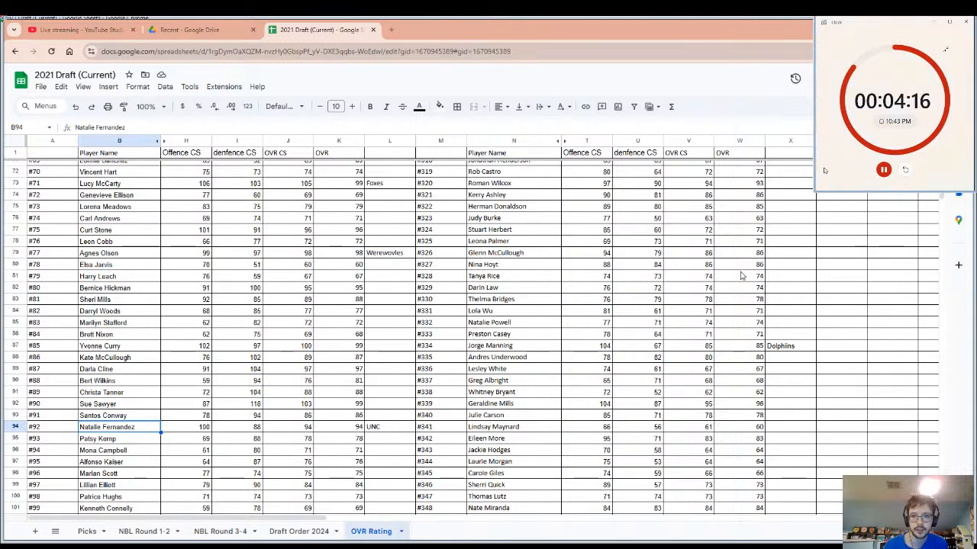
click(905, 169)
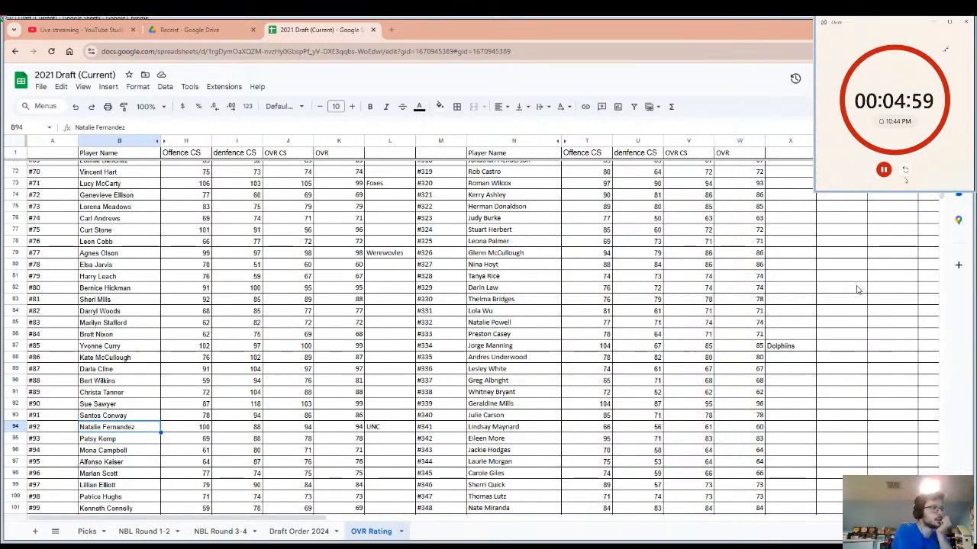
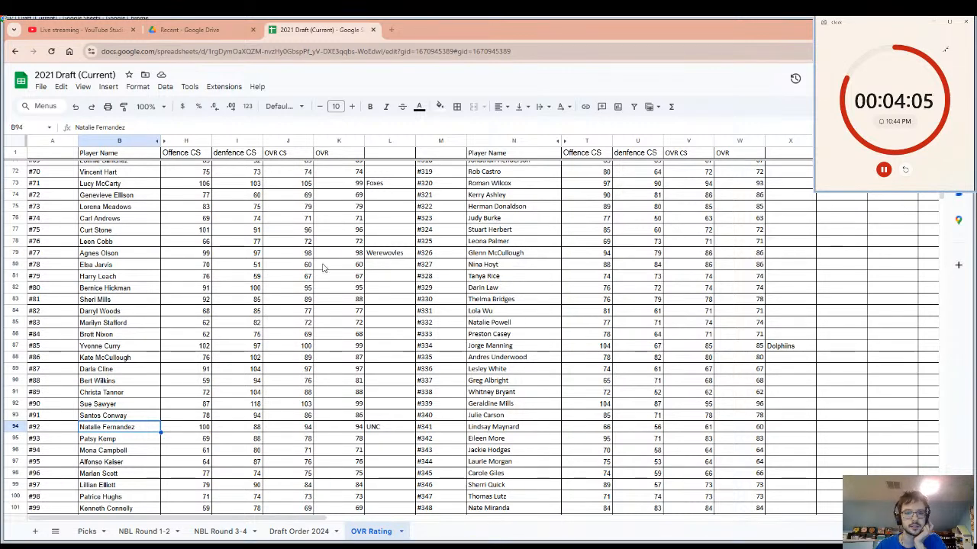
Enter the team name Saints in cell L77, beside the OVR of player #75, and copy that player's name.
click(375, 232)
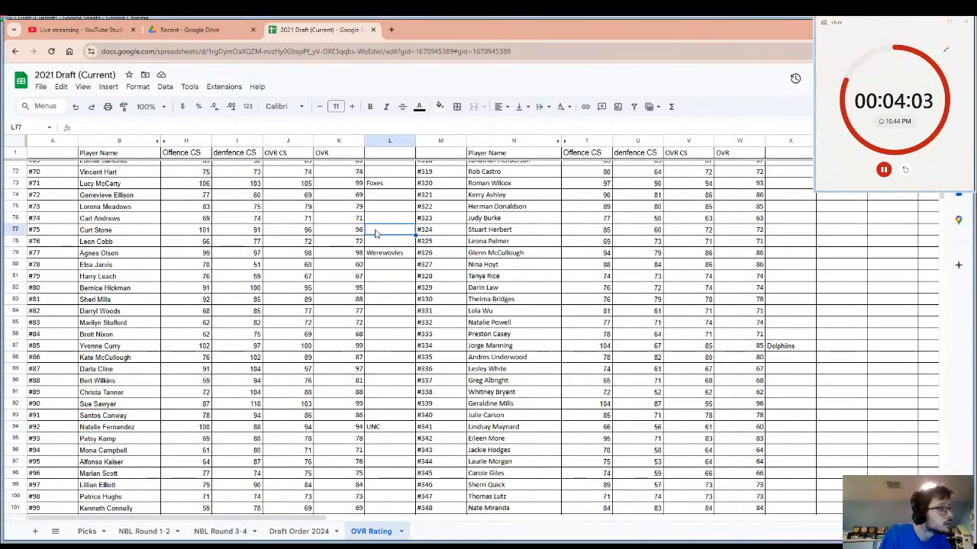
text(Saints)
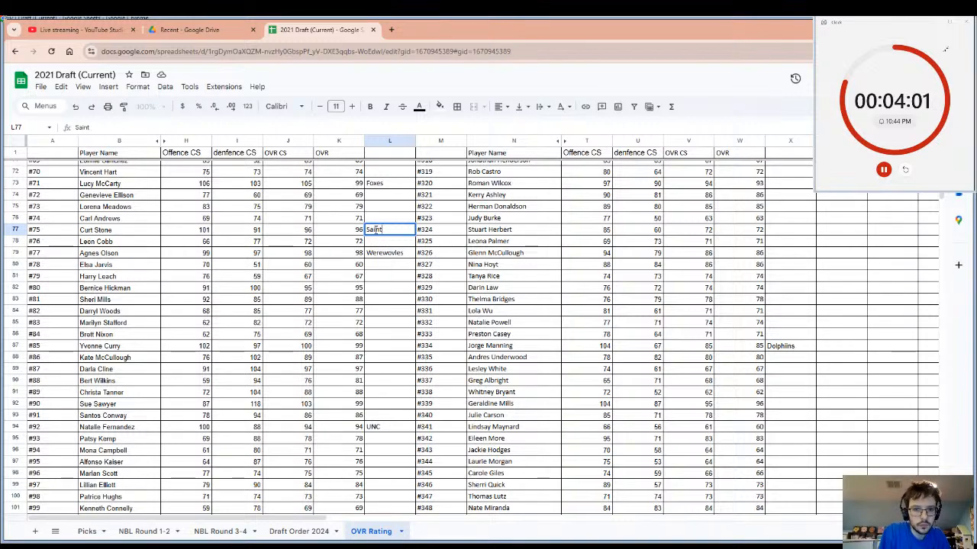
click(115, 229)
key(ctrl+c)
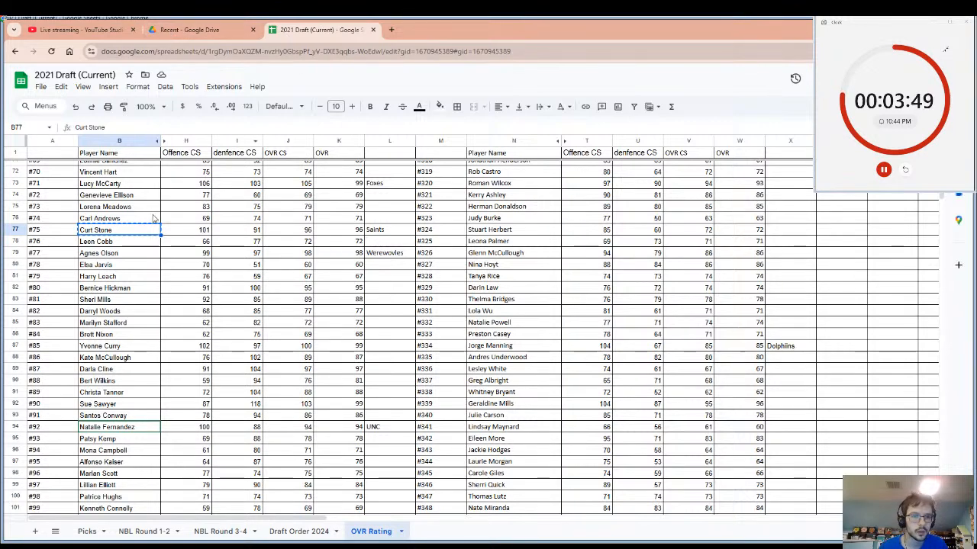
Extend the selection in player #75's row from the name through the team name, and restart the pick timer.
key(shift+Right)
key(shift+Right)
key(shift+Right)
key(shift+Right)
key(shift+Right)
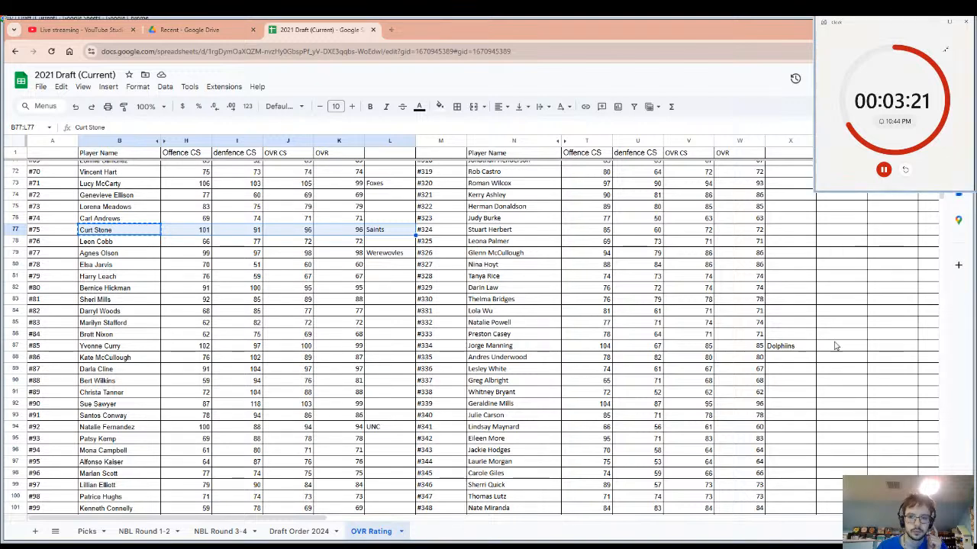
click(908, 170)
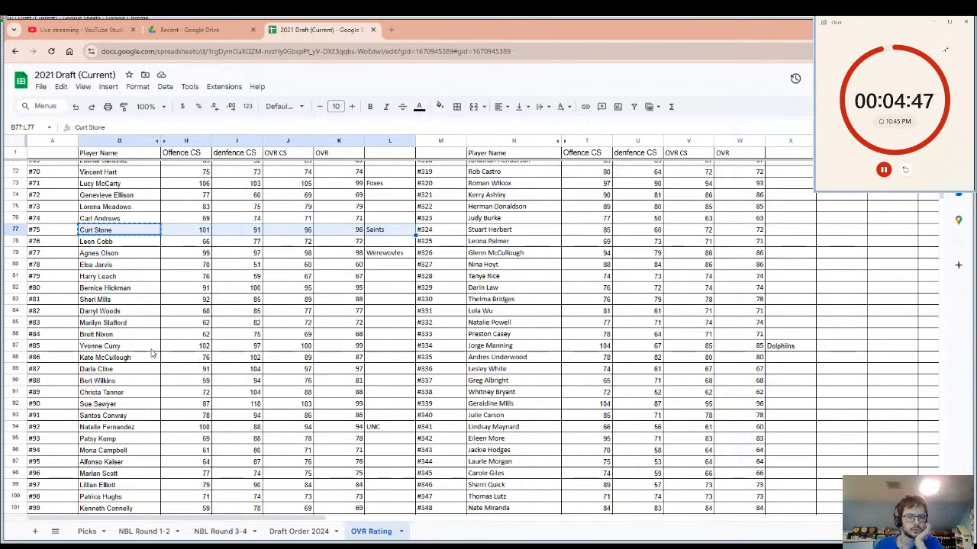
Enter the team name Jets in cell L87, beside the OVR of player #85.
click(387, 353)
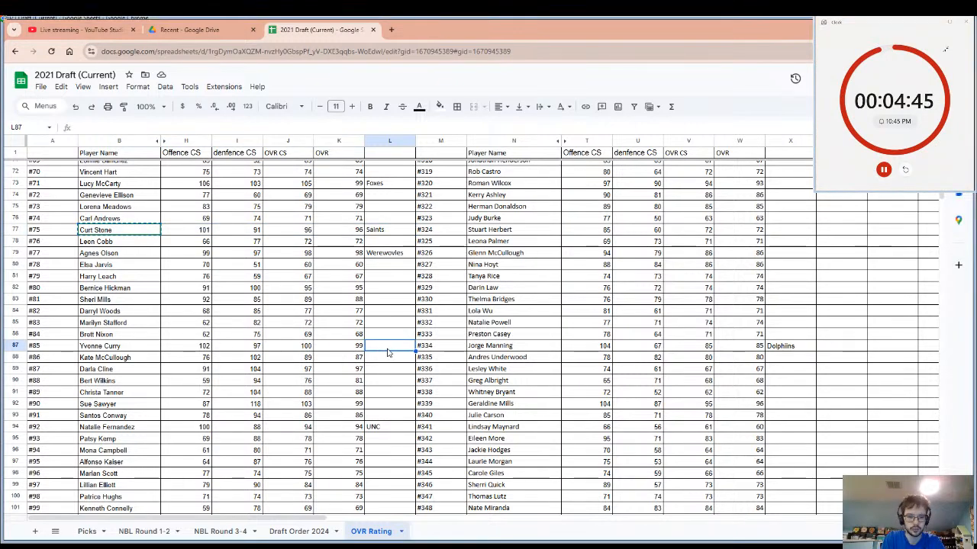
text(Jets)
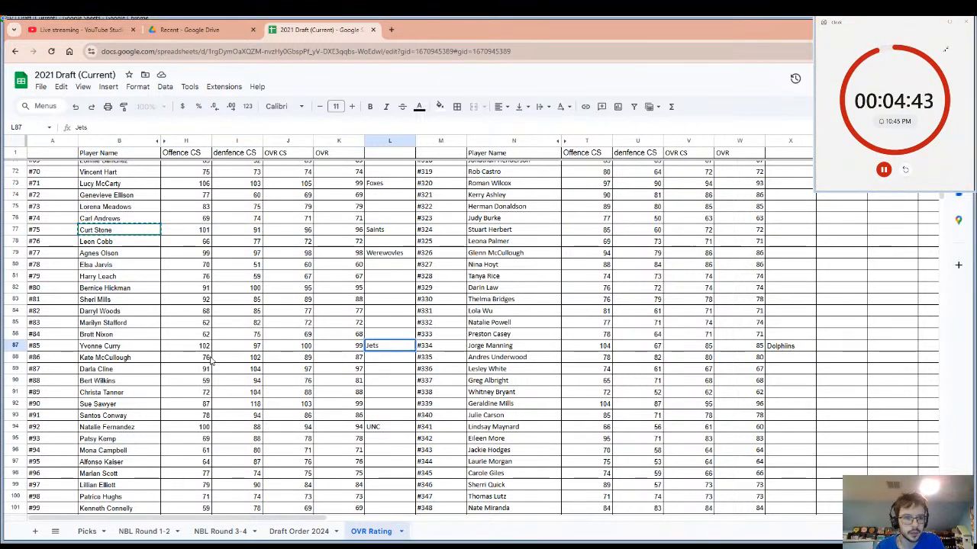
Copy player #85's name and restart the pick timer.
click(120, 348)
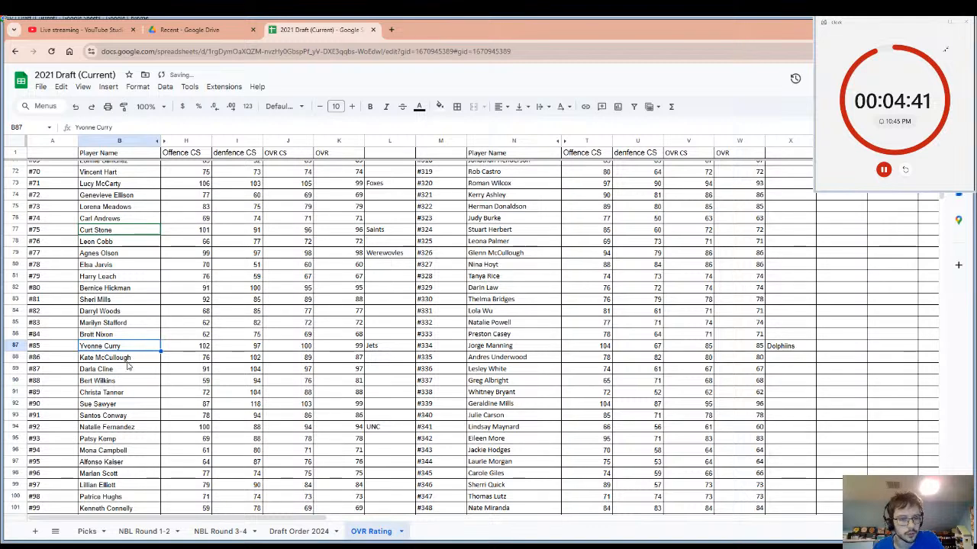
key(ctrl+c)
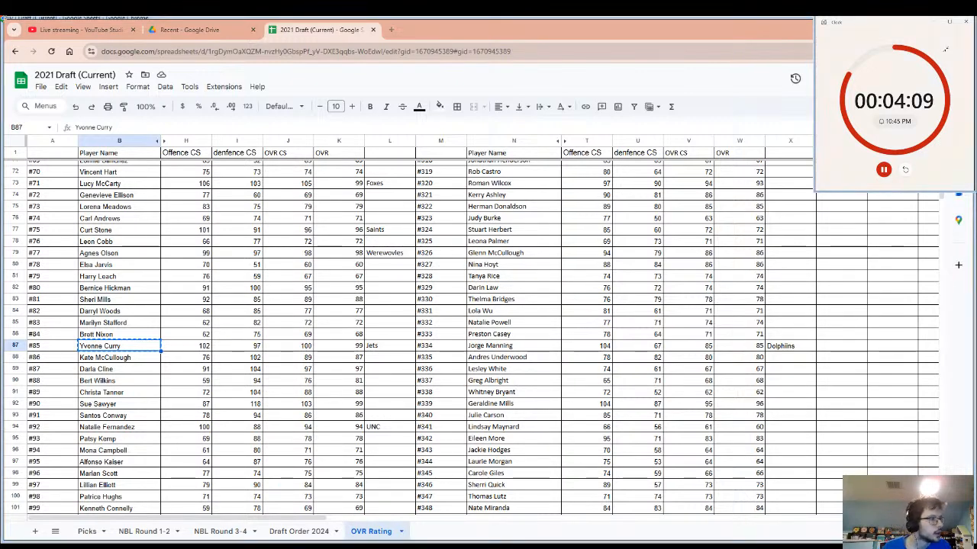
click(909, 171)
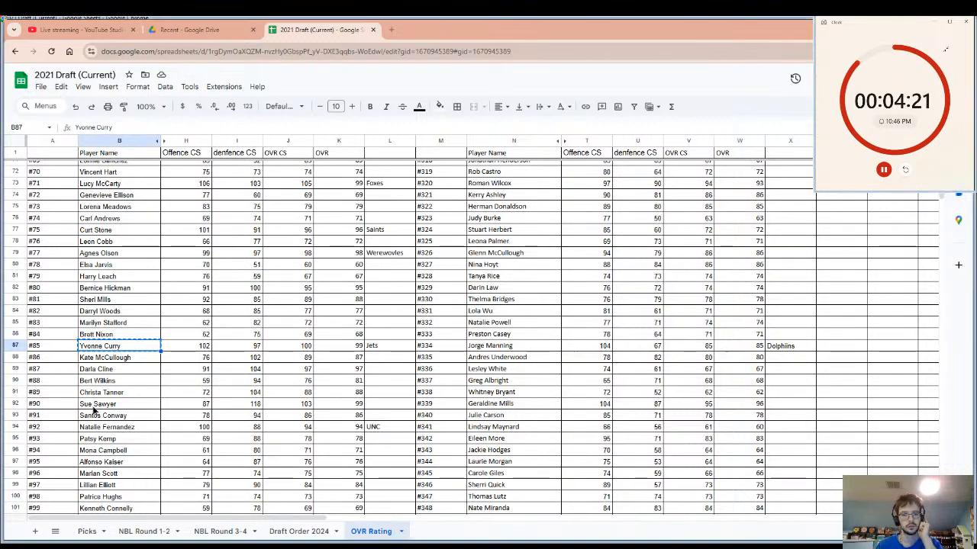
Enter the team name Cardinals in cell L92, beside the OVR of player #90.
click(96, 407)
click(394, 410)
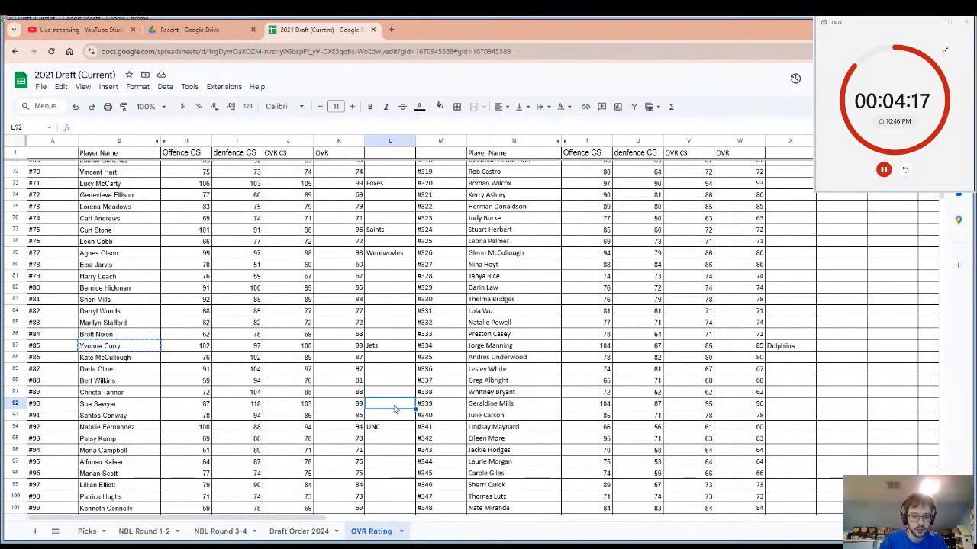
text(car)
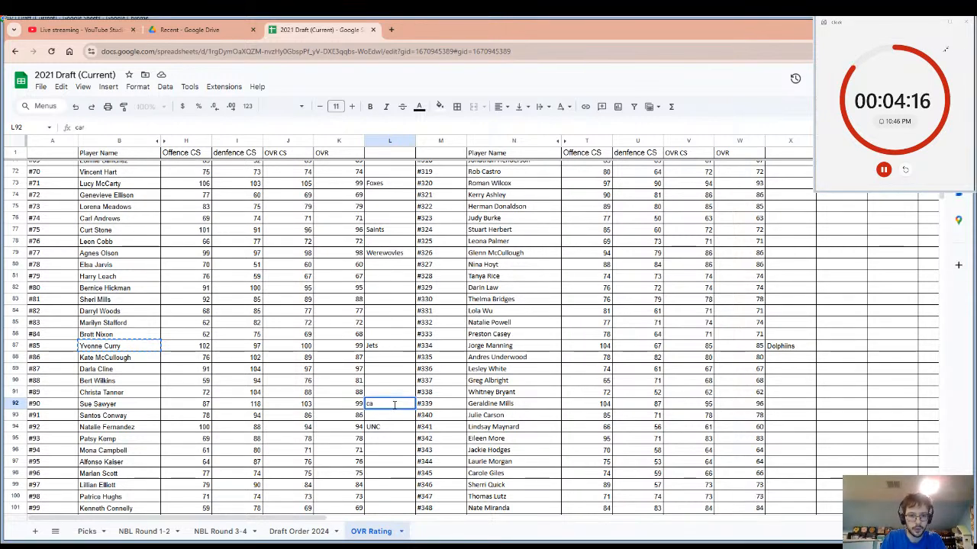
key(BackSpace)
key(BackSpace)
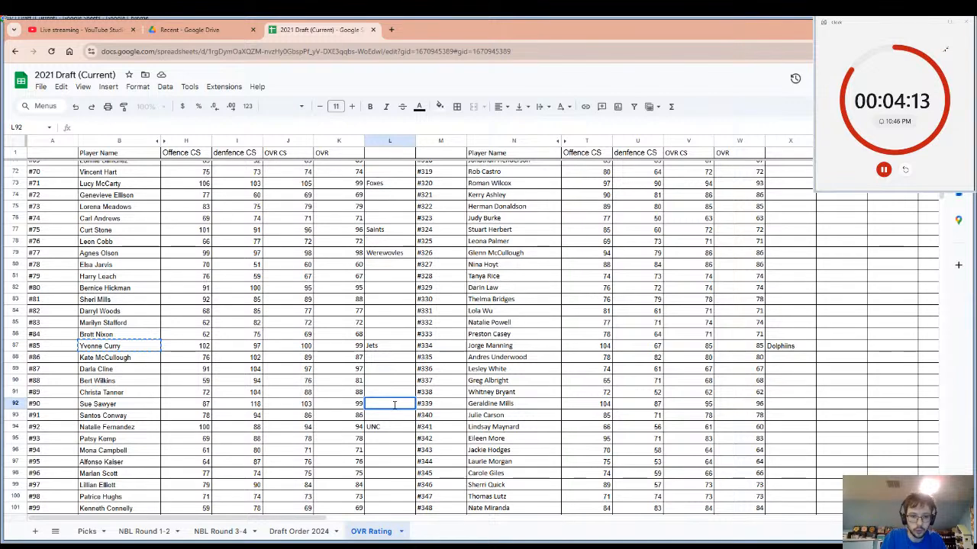
text(Car)
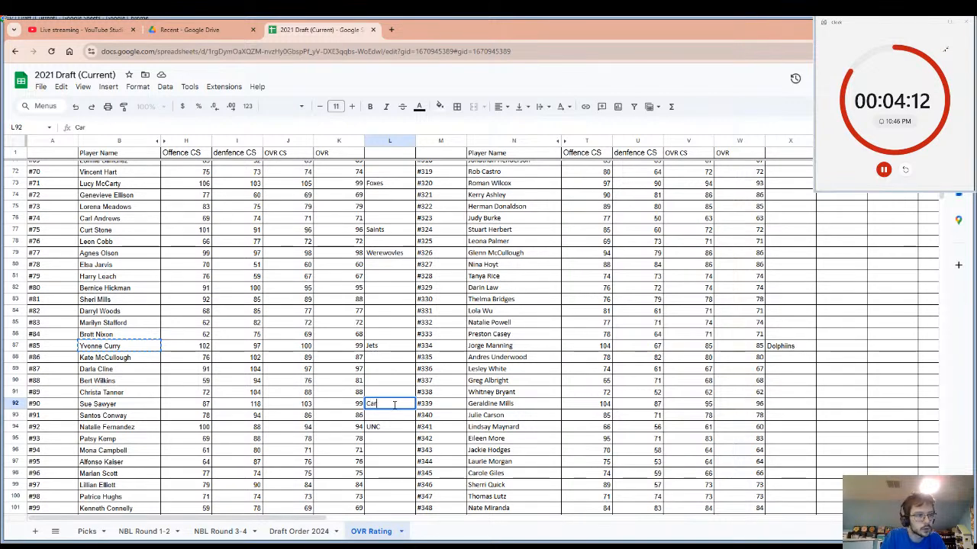
text(d)
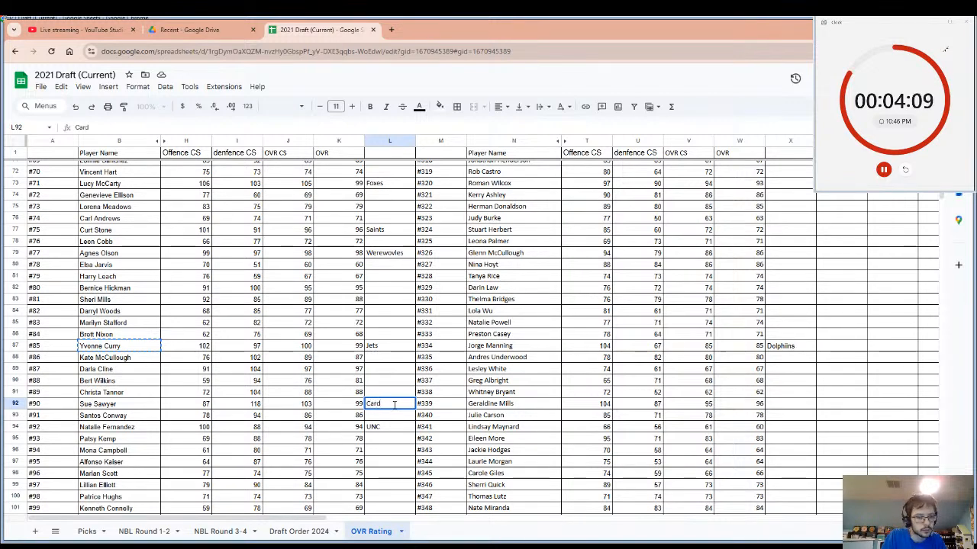
text(inals)
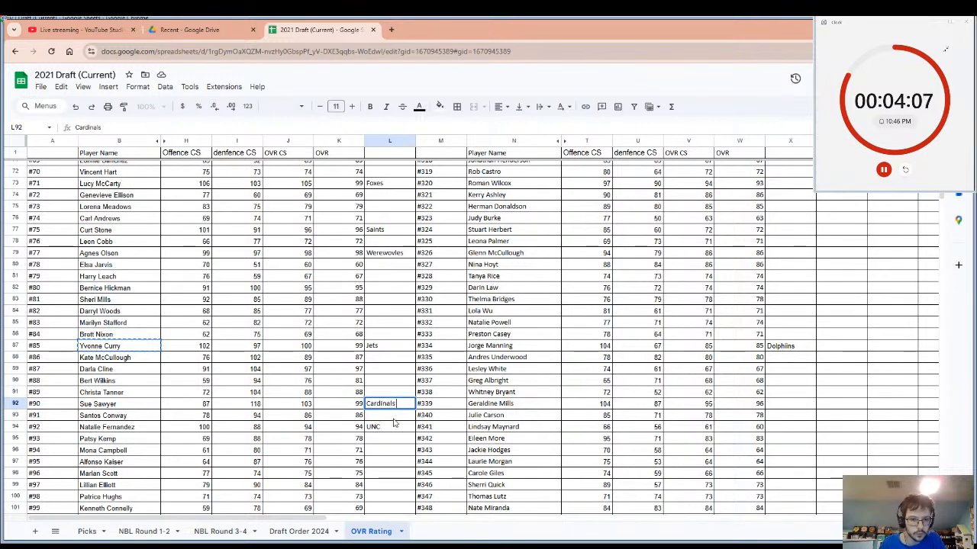
click(393, 419)
click(380, 407)
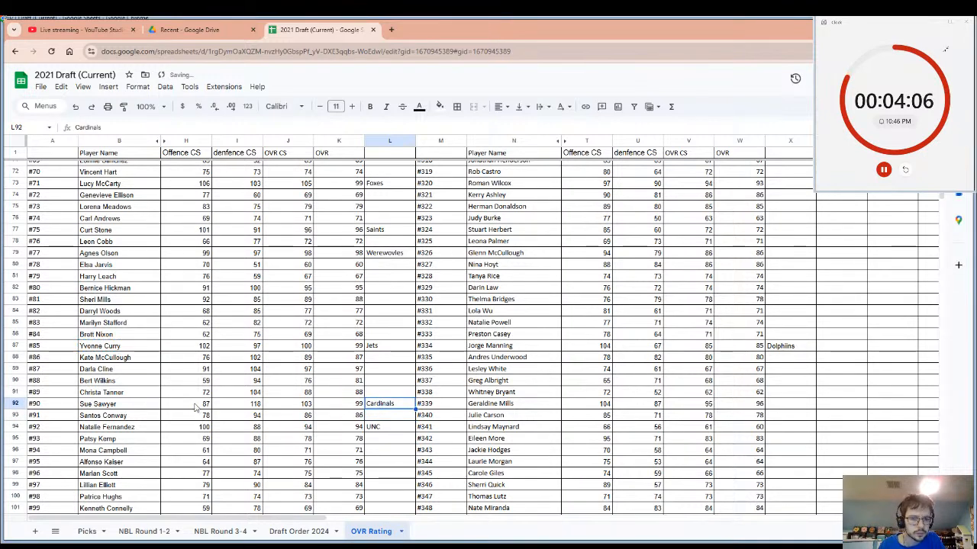
Copy player #90's name from cell B92.
click(121, 405)
key(shift+Right)
key(shift+Right)
key(shift+Right)
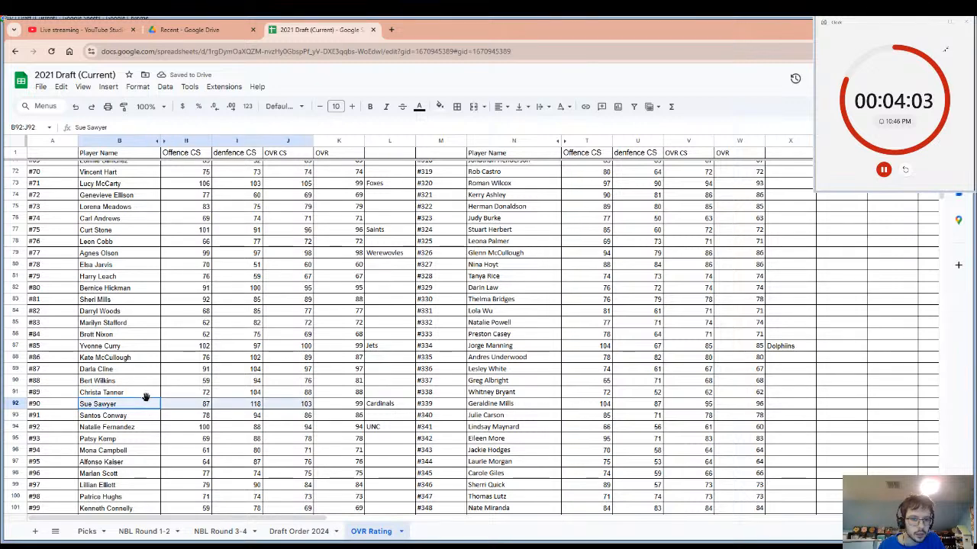
click(133, 404)
key(ctrl+c)
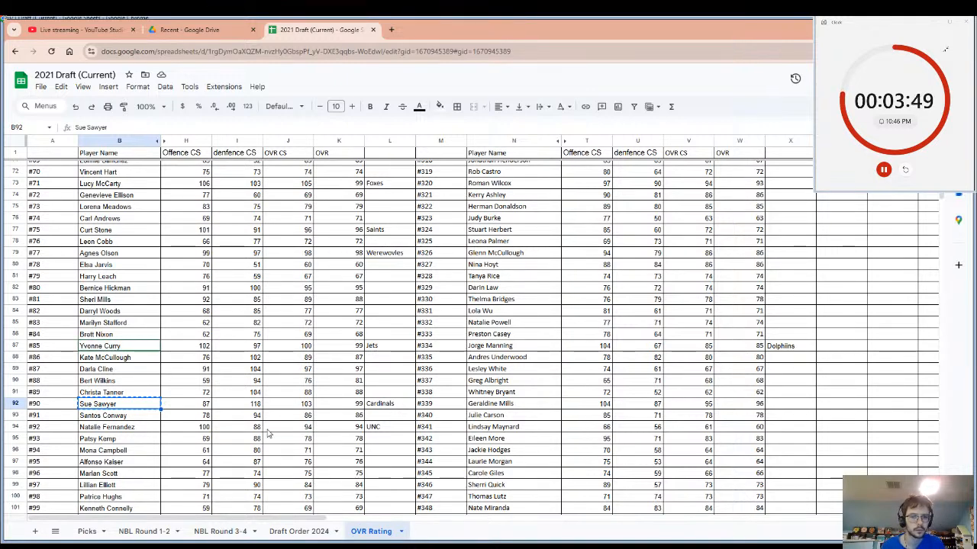
Select player #90's row from the name through the team name, and restart the pick timer.
shift+click(379, 416)
shift+click(385, 405)
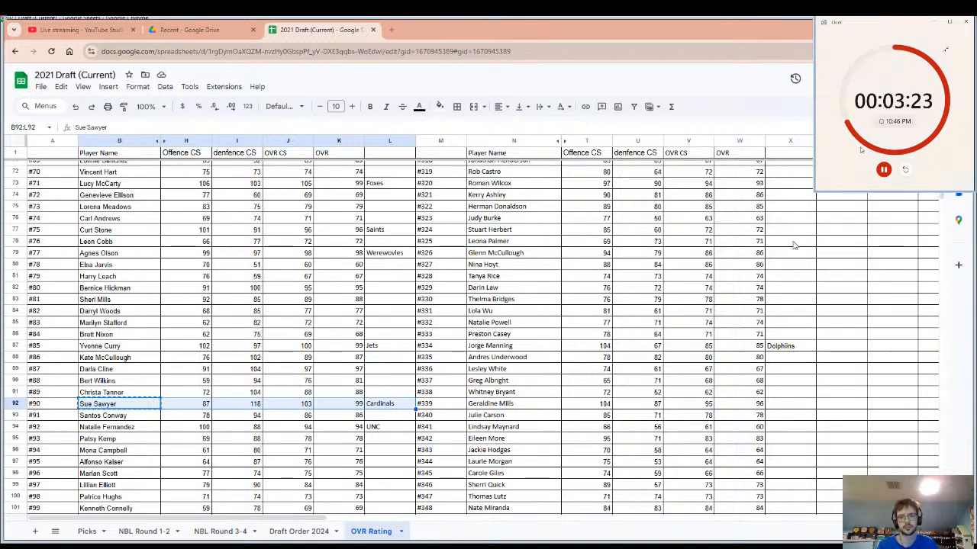
click(905, 170)
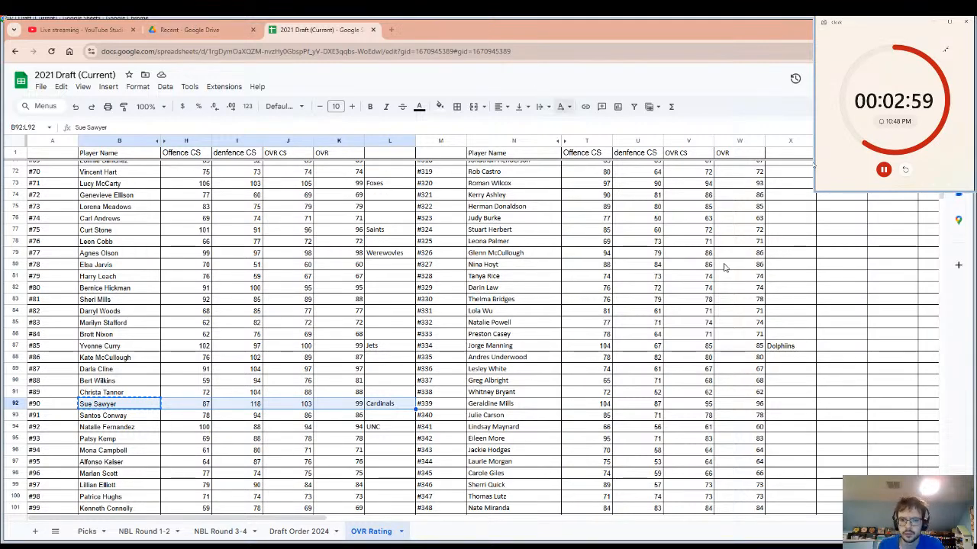
Enter the team name Beagles in cell L249, beside player #247's OVR, and restart the pick timer.
scroll(717, 286, down, 20)
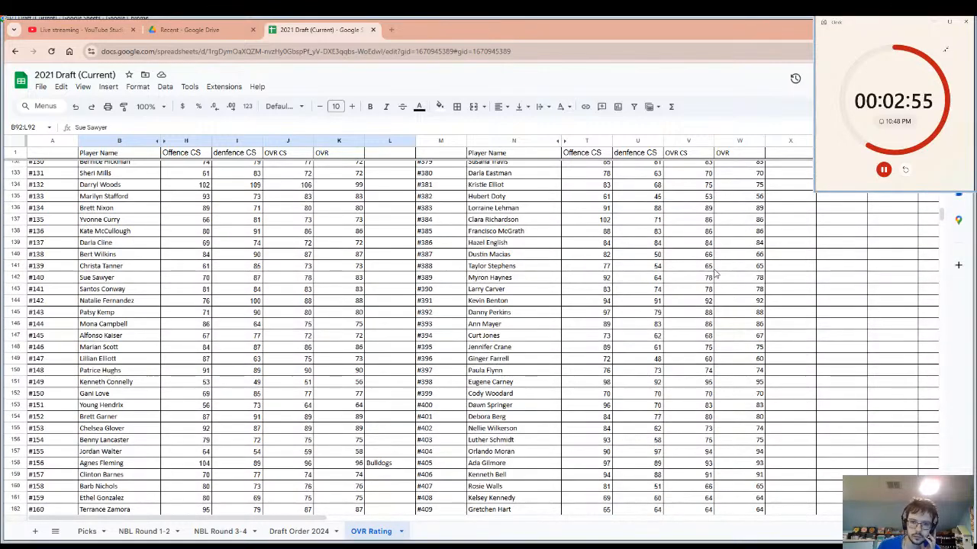
scroll(716, 279, down, 7)
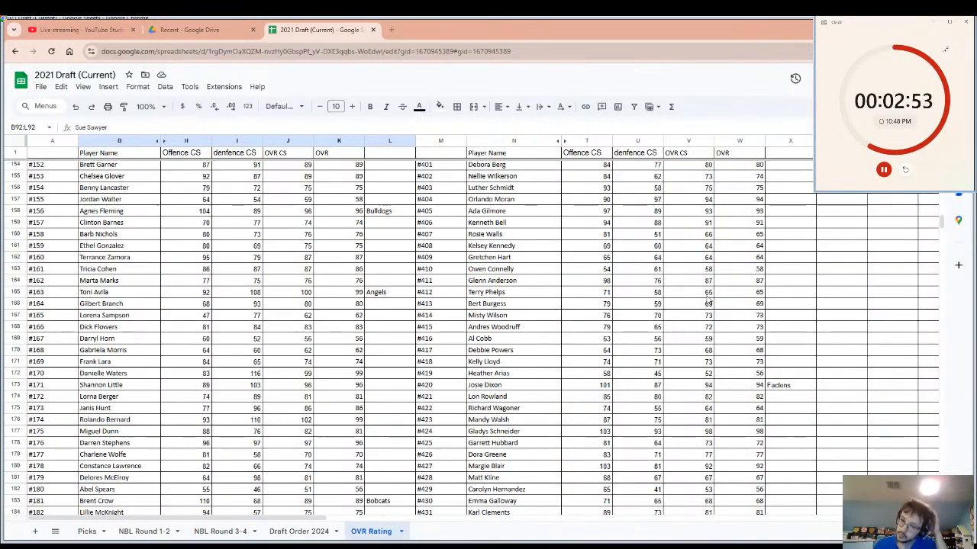
scroll(710, 317, down, 6)
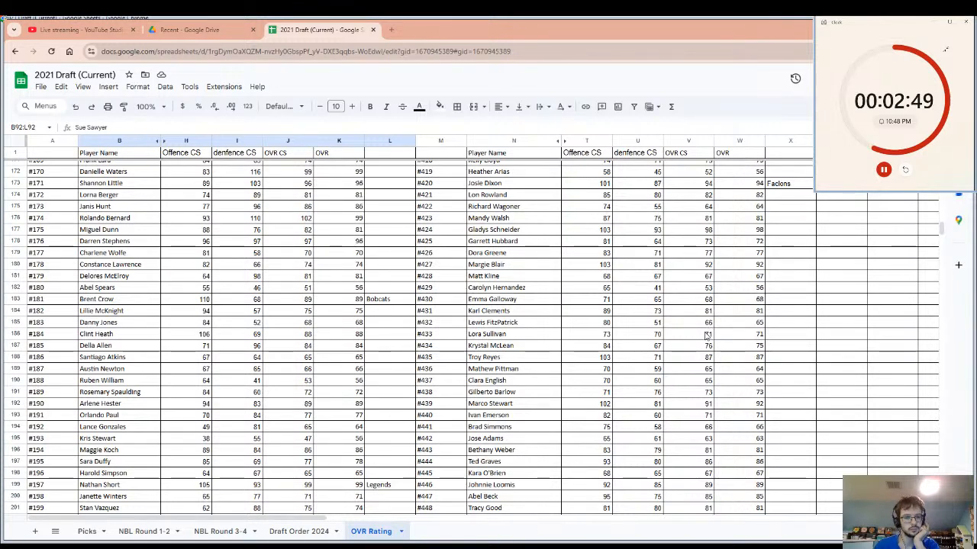
scroll(707, 336, down, 3)
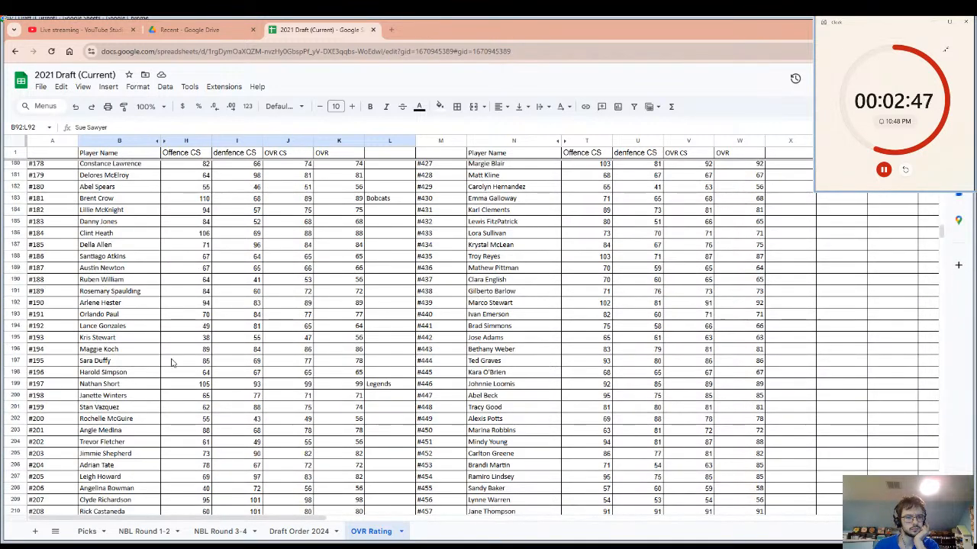
scroll(156, 370, down, 4)
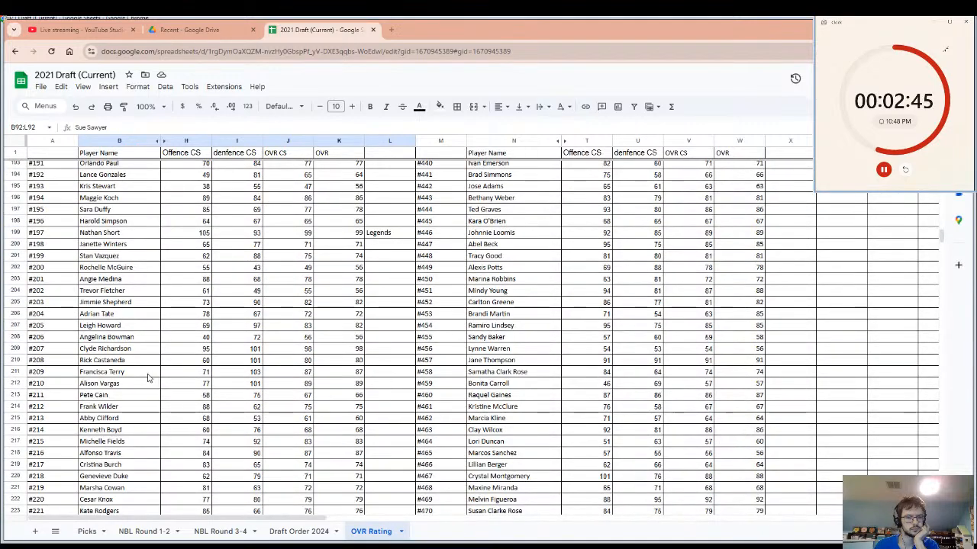
scroll(149, 377, down, 7)
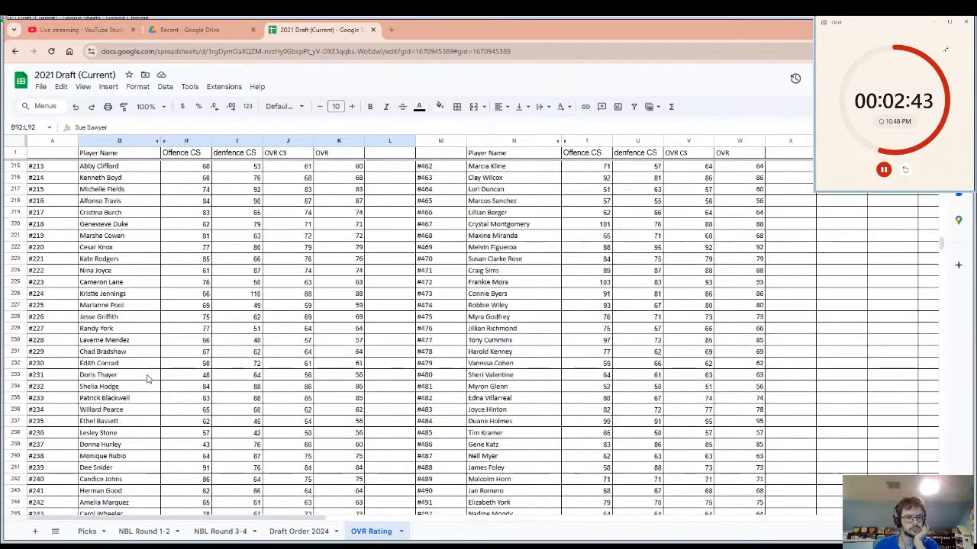
scroll(149, 379, down, 5)
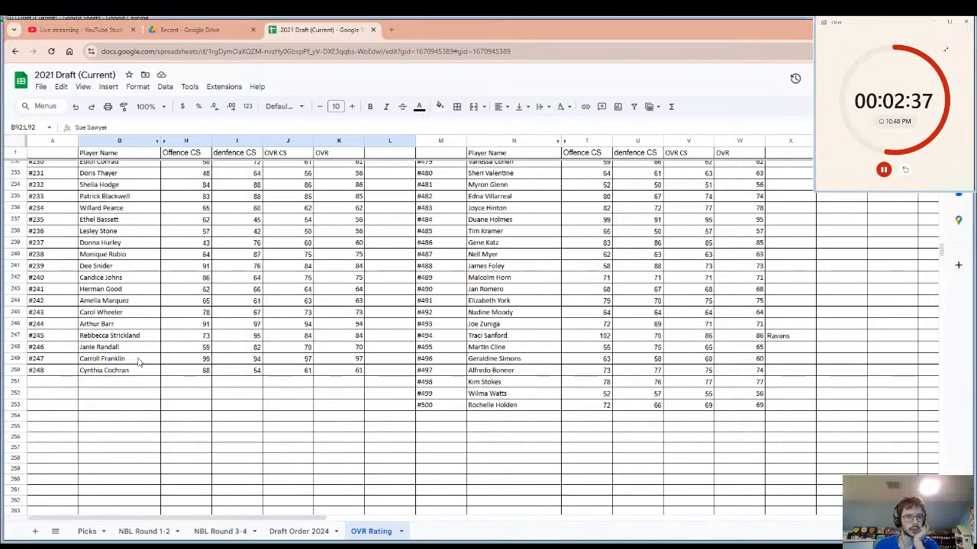
click(138, 362)
click(385, 361)
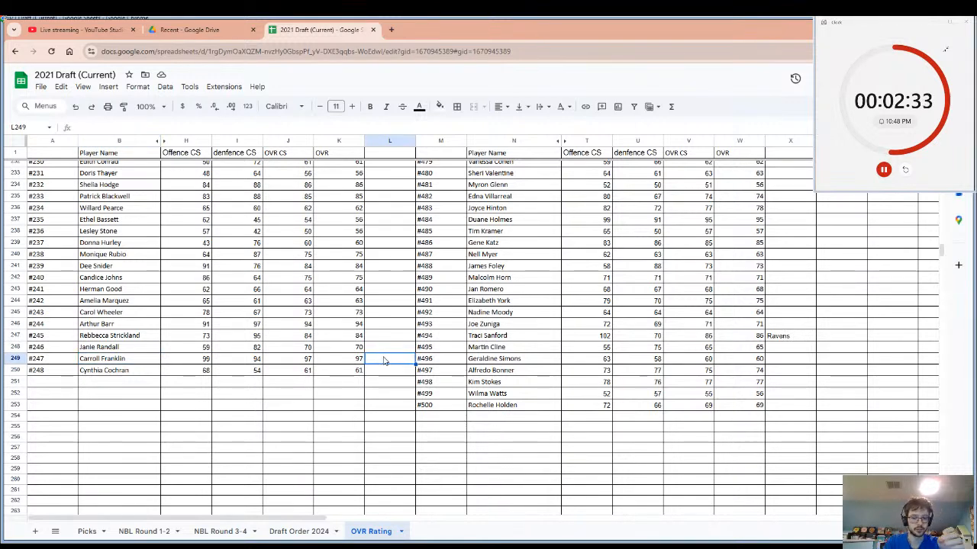
text(B)
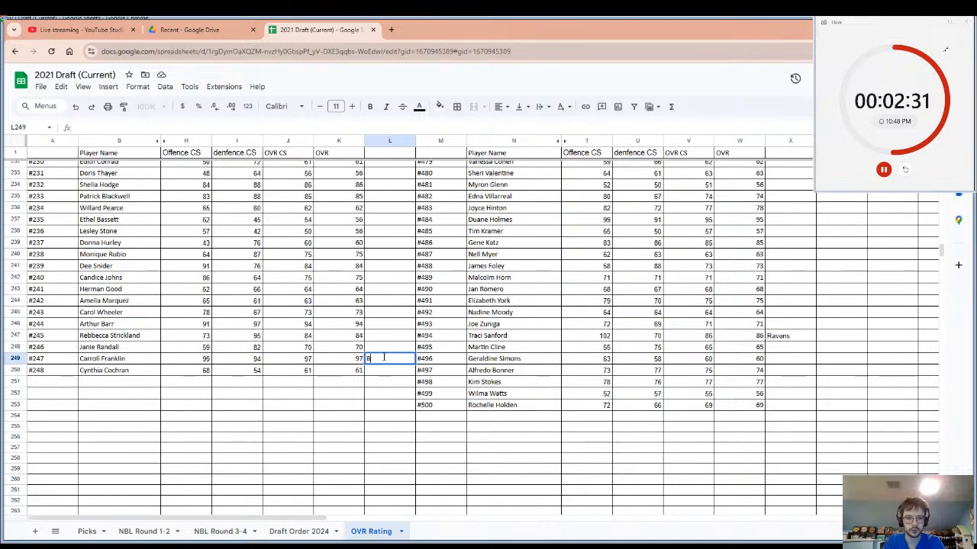
text(eagl)
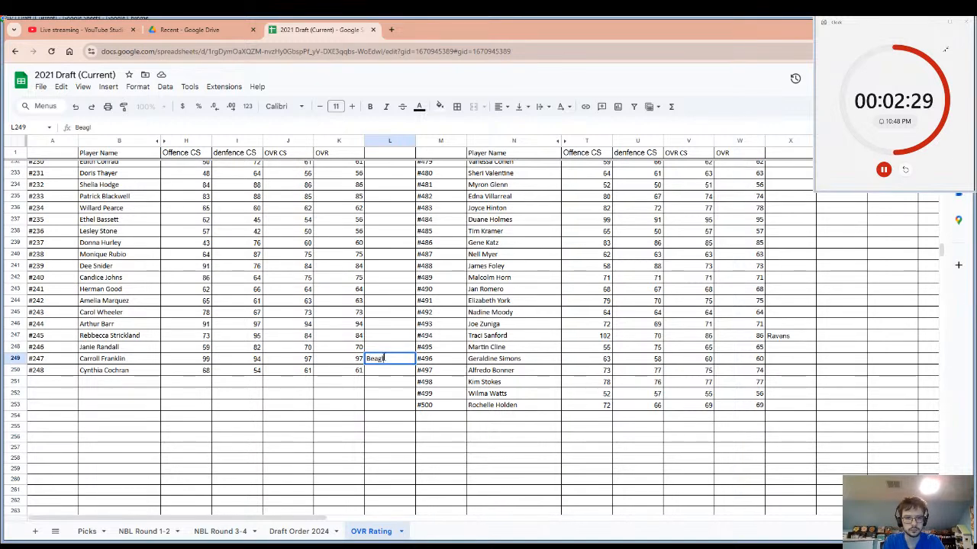
text(es)
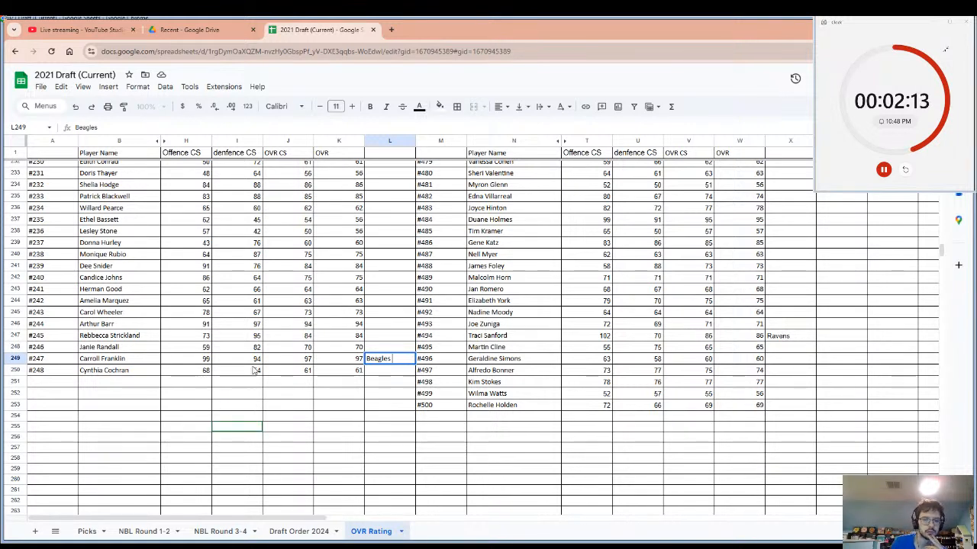
click(200, 358)
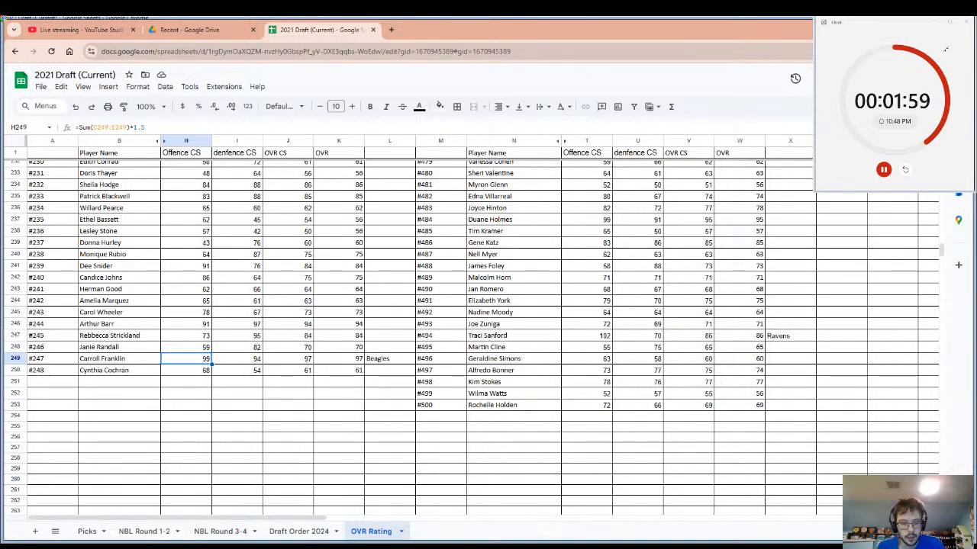
click(902, 175)
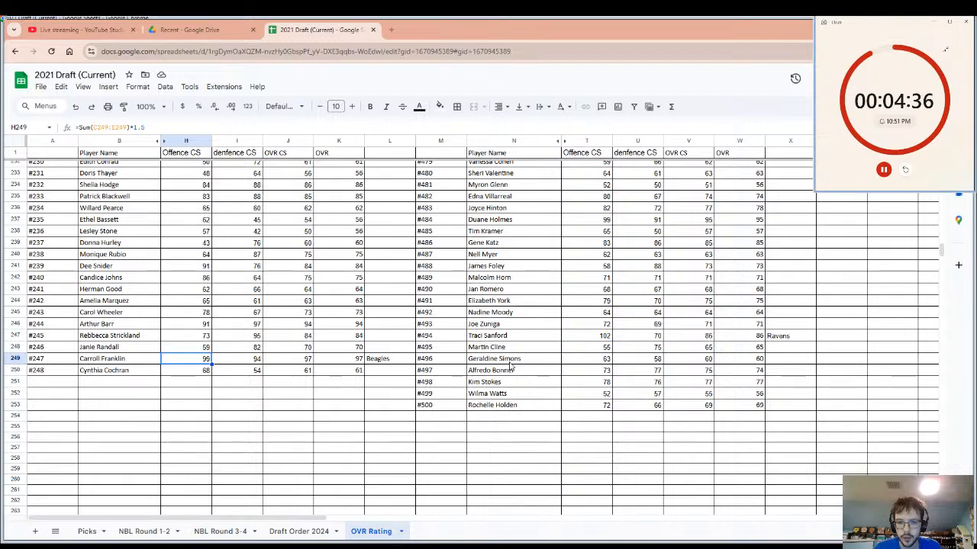
Enter the team name Lions in cell X192, beside player #439's OVR, and select that player's name.
scroll(508, 381, up, 7)
scroll(508, 386, up, 10)
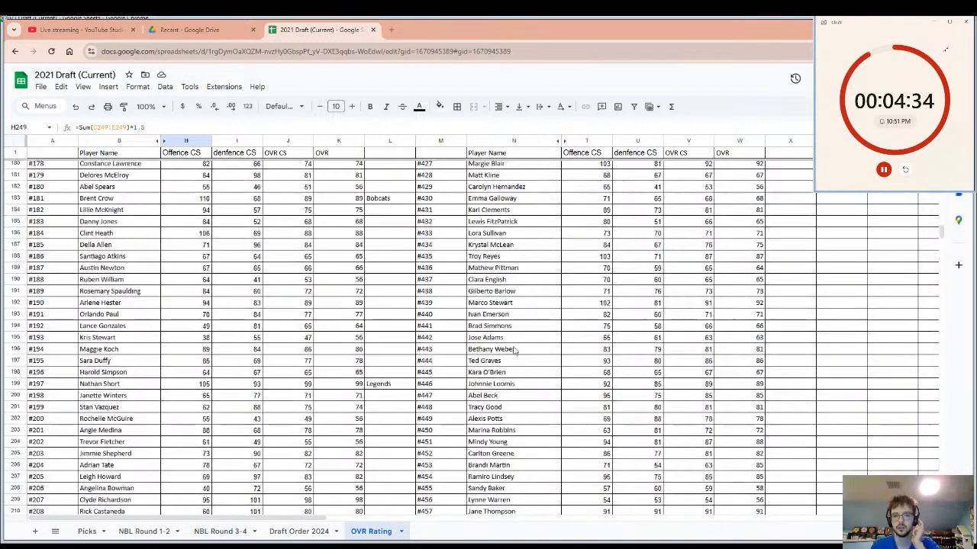
click(512, 305)
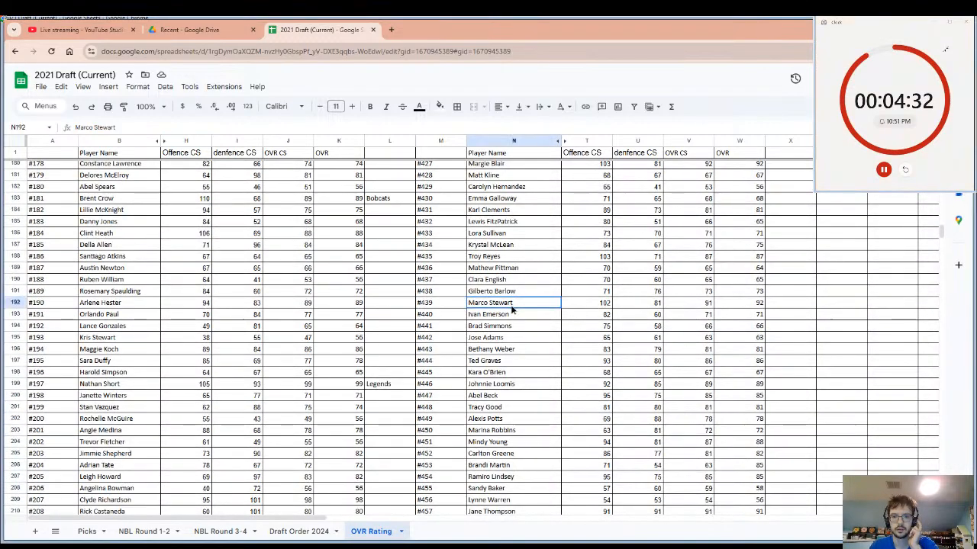
click(784, 305)
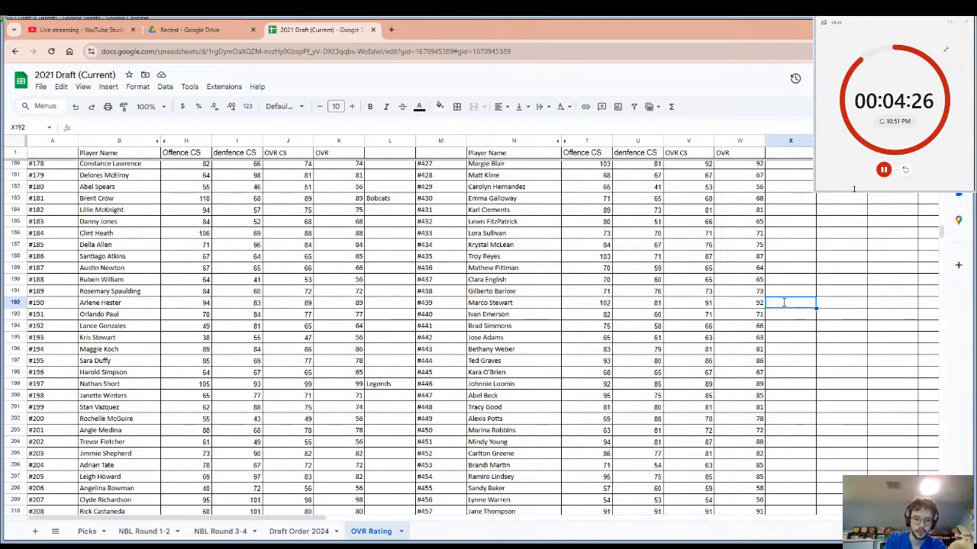
text(Lion)
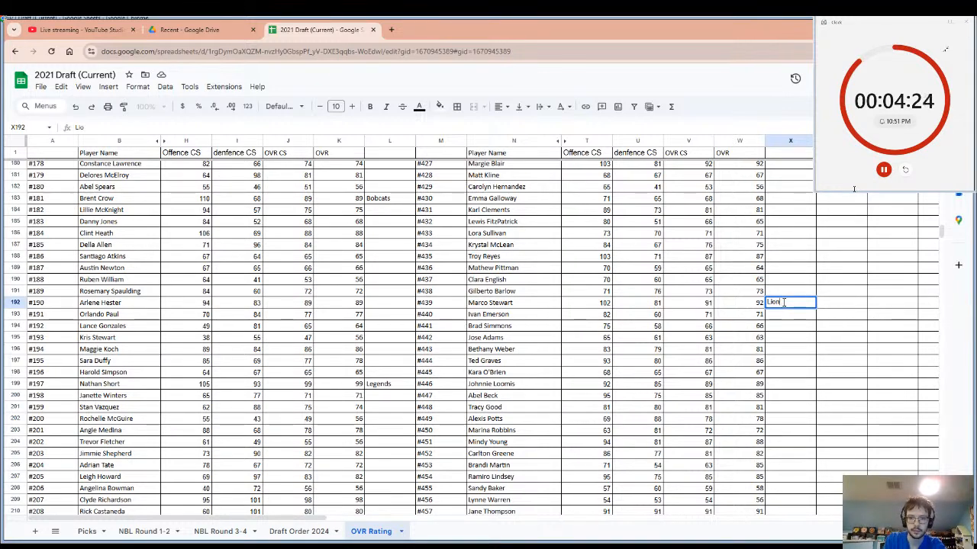
text(s)
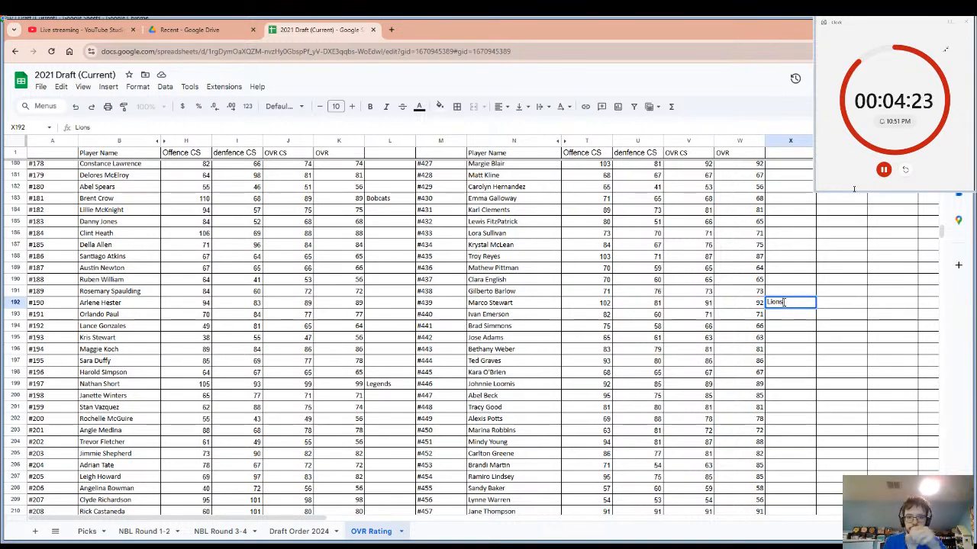
click(489, 303)
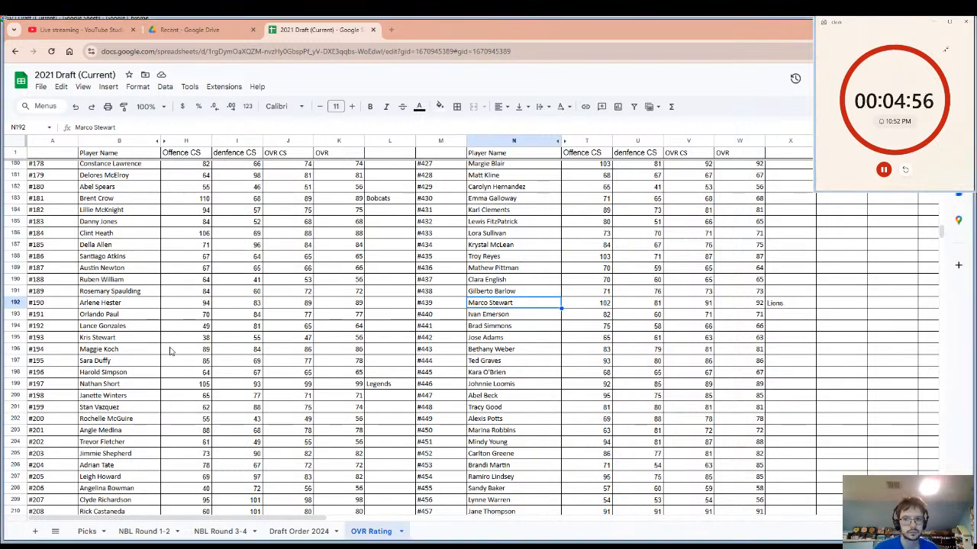
Check player #184's row and its empty team cell, and examine the ratings of undrafted players throughout the list.
click(133, 234)
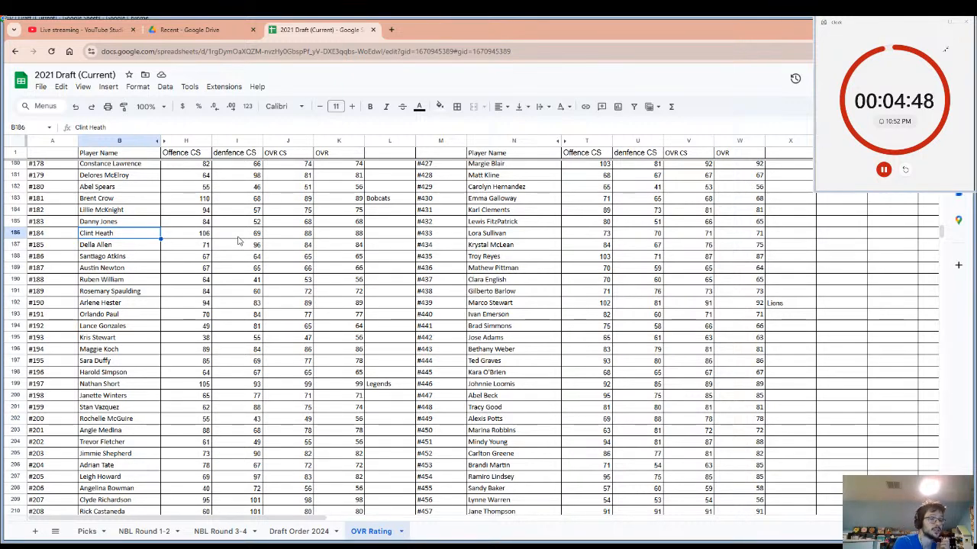
click(382, 235)
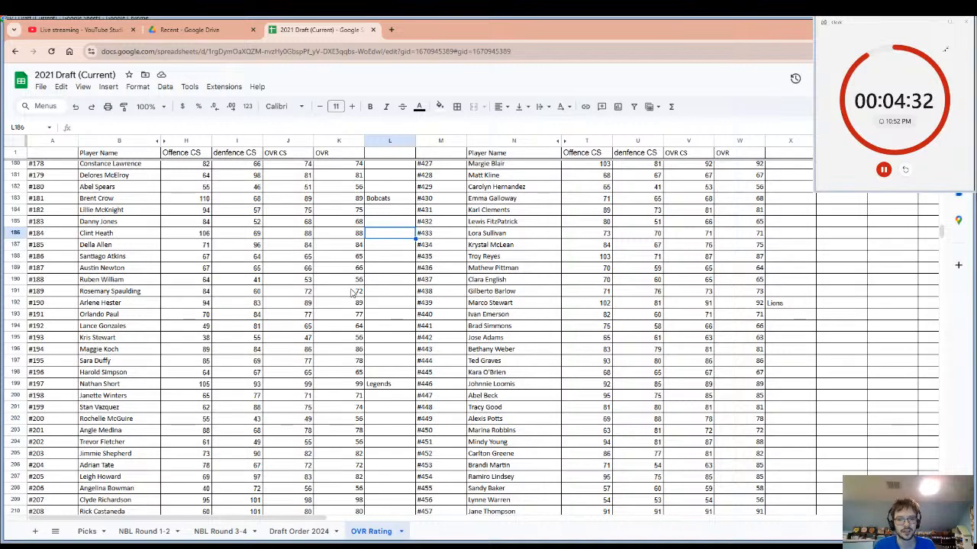
scroll(353, 292, down, 3)
scroll(352, 344, down, 3)
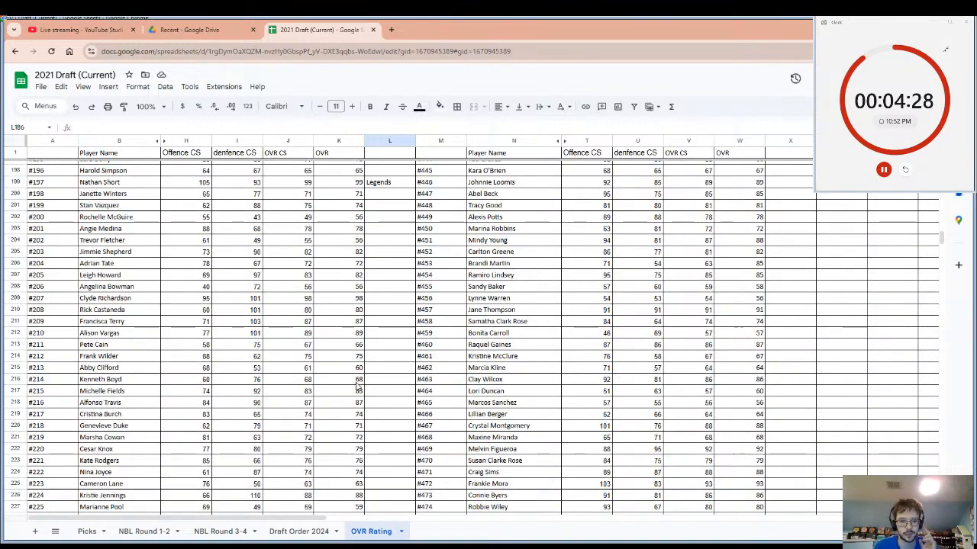
scroll(357, 387, down, 3)
scroll(363, 396, down, 4)
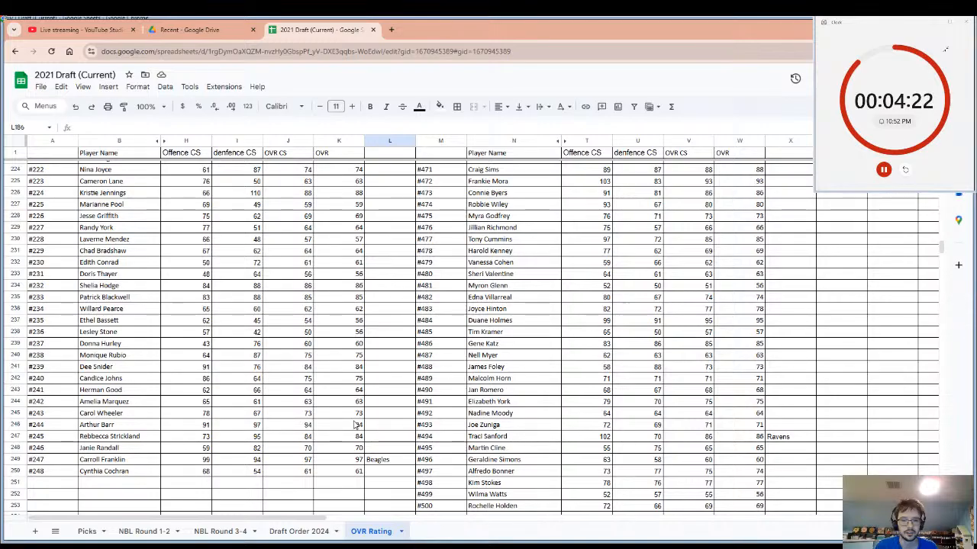
scroll(355, 425, up, 15)
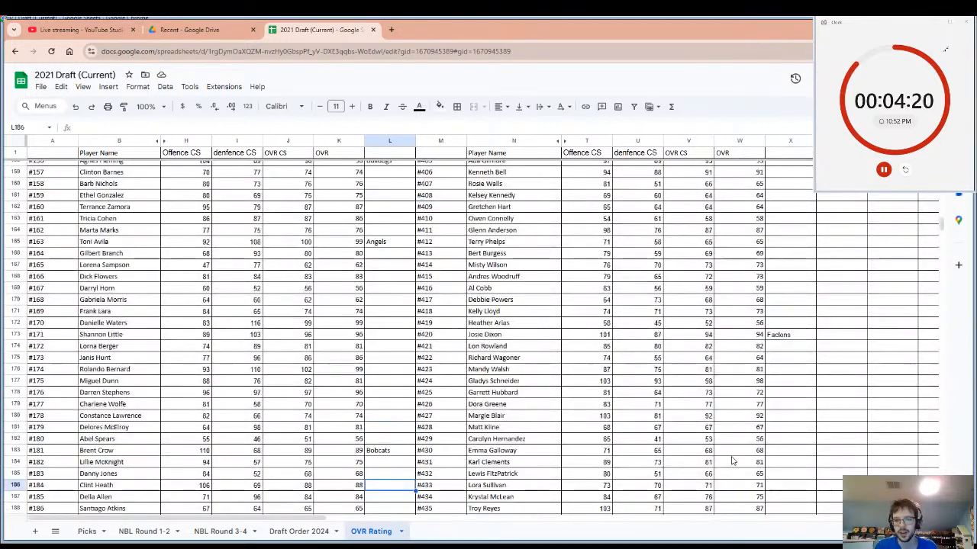
scroll(731, 461, up, 6)
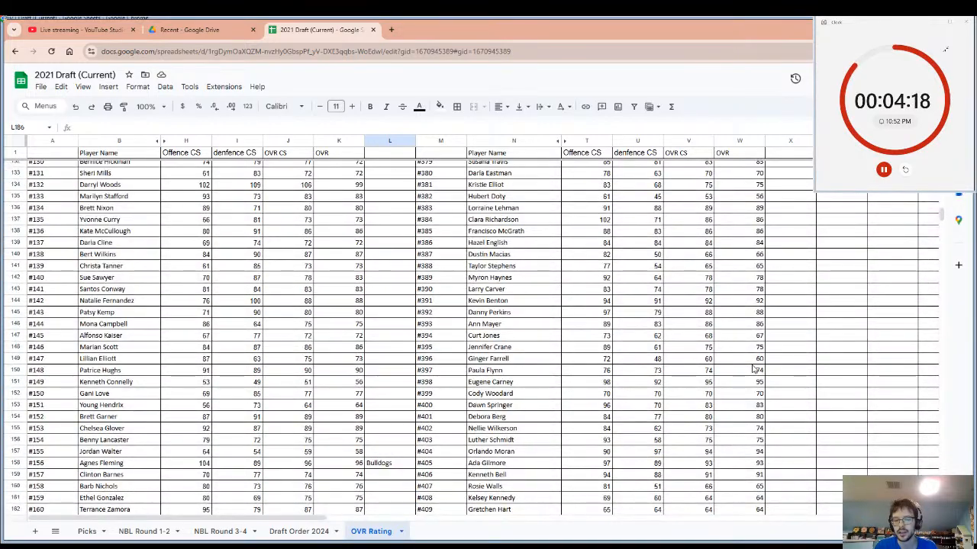
scroll(752, 369, up, 12)
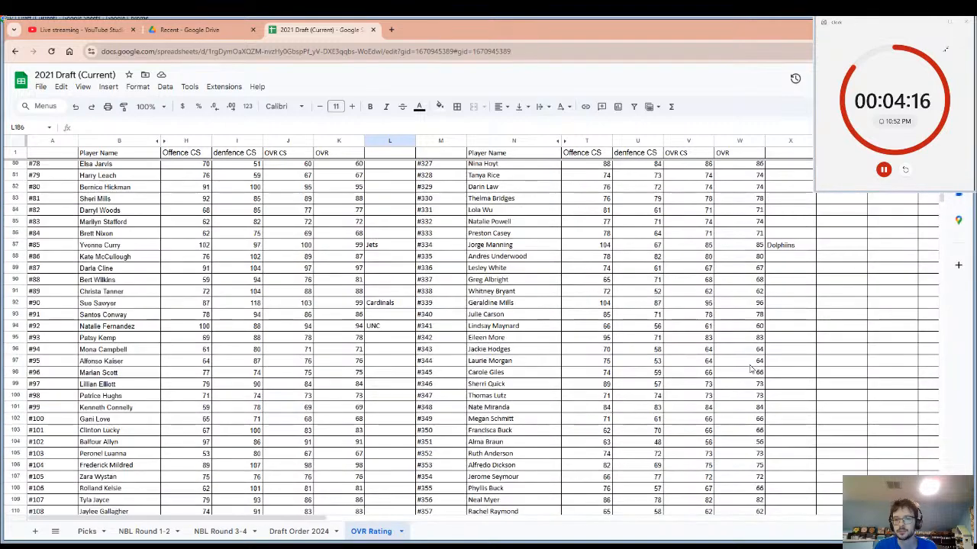
scroll(752, 369, up, 4)
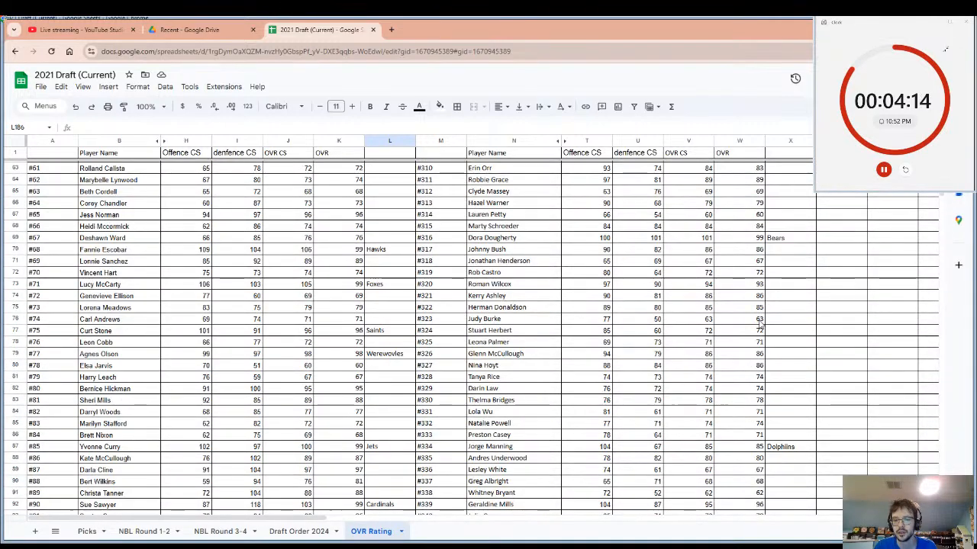
scroll(759, 319, up, 12)
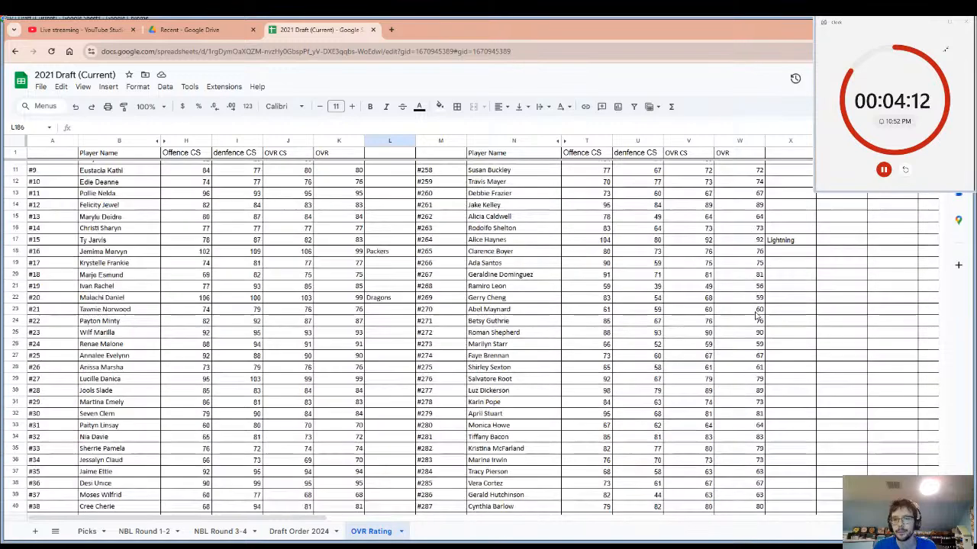
scroll(758, 319, up, 3)
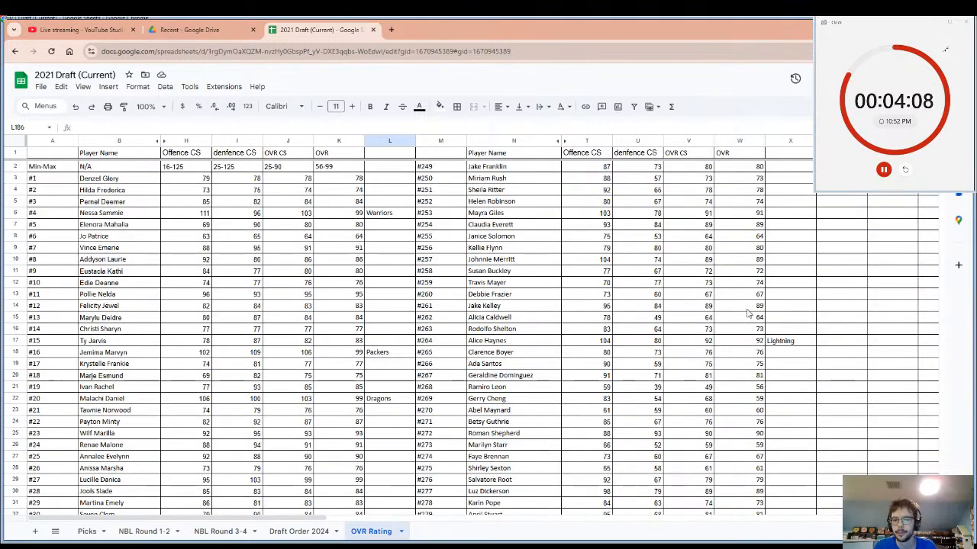
scroll(748, 313, down, 4)
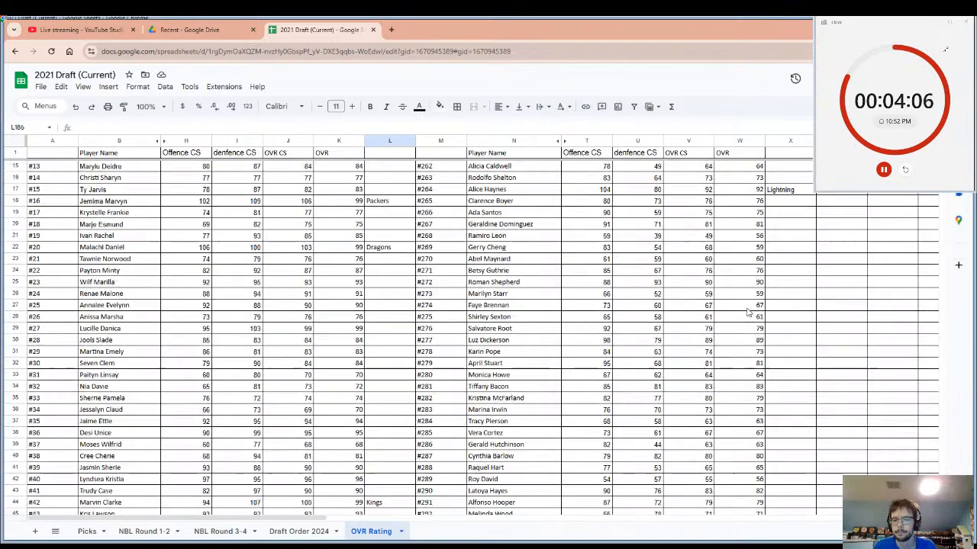
scroll(748, 312, down, 3)
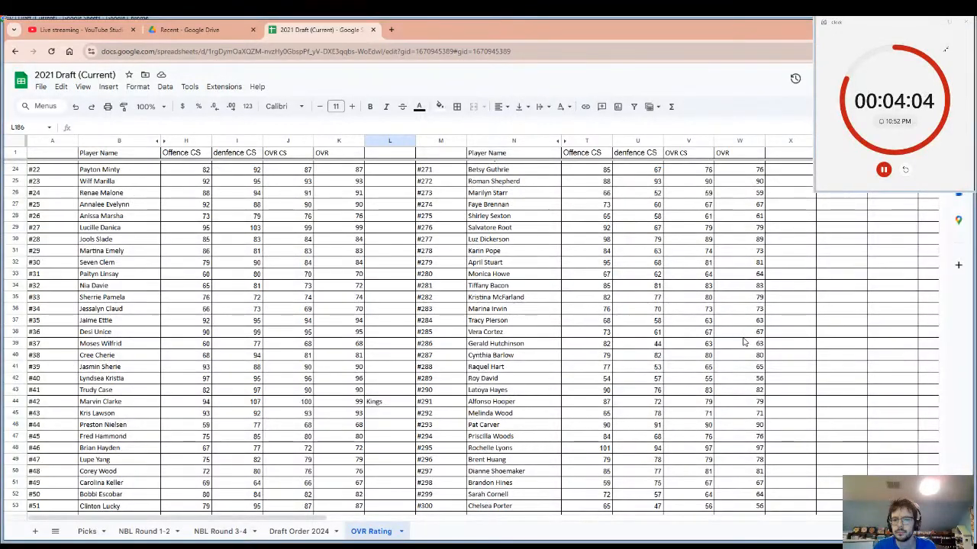
scroll(758, 393, down, 4)
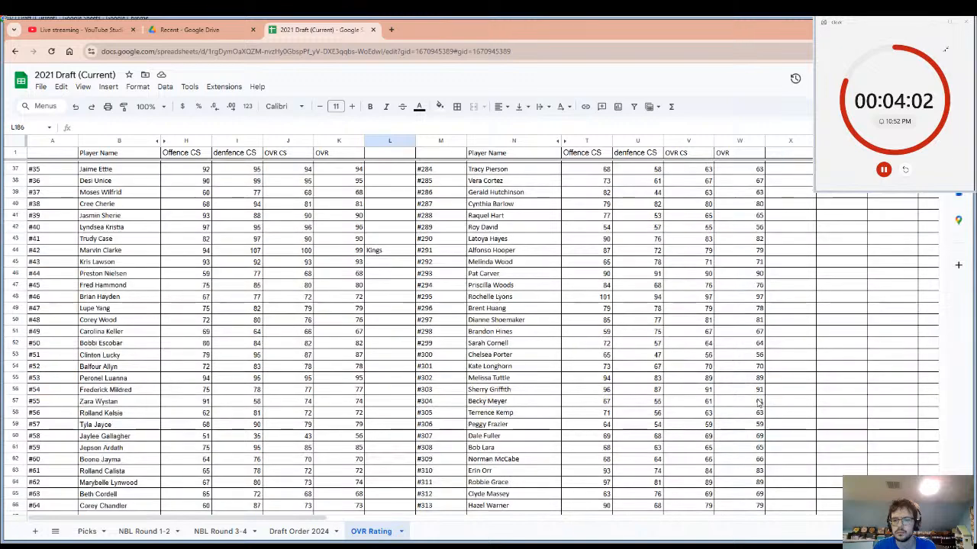
scroll(759, 402, down, 1)
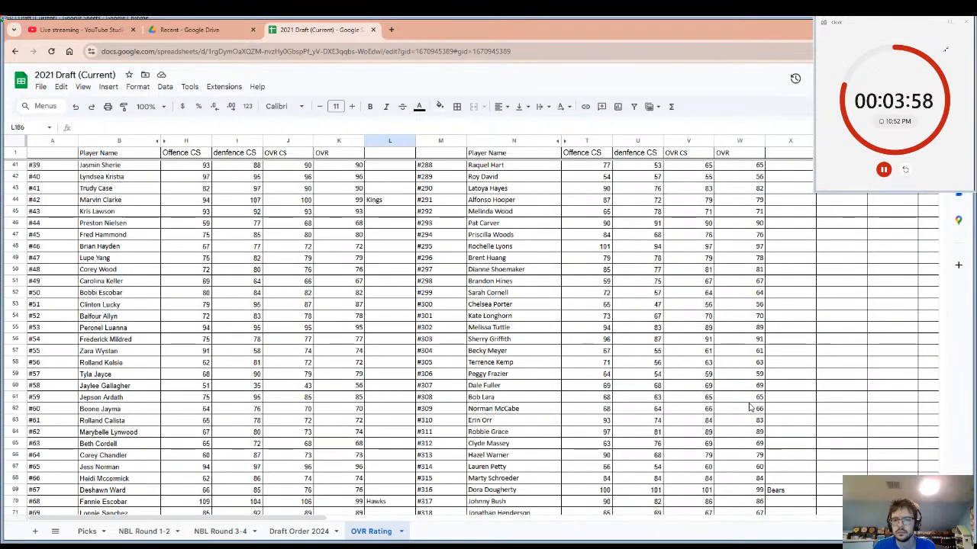
scroll(750, 406, down, 9)
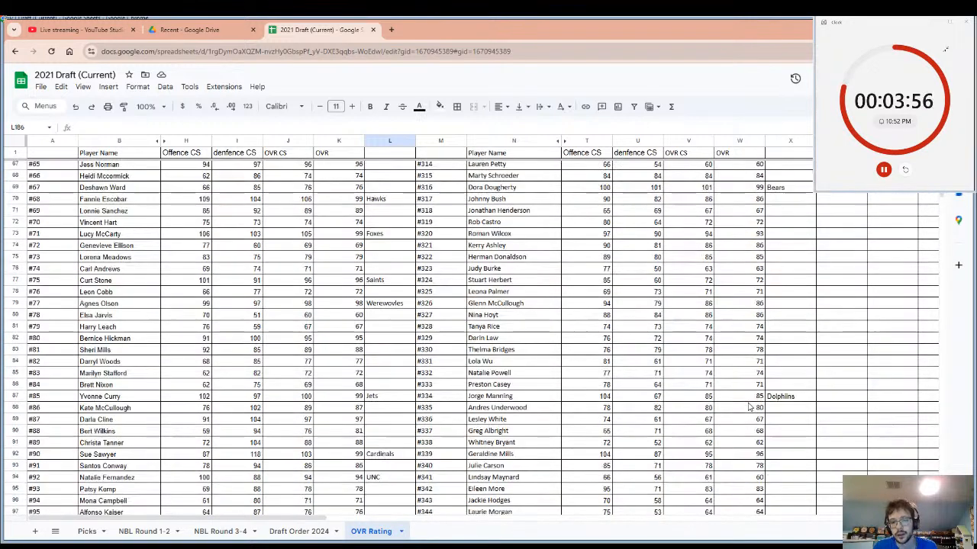
scroll(750, 409, down, 2)
scroll(747, 397, down, 1)
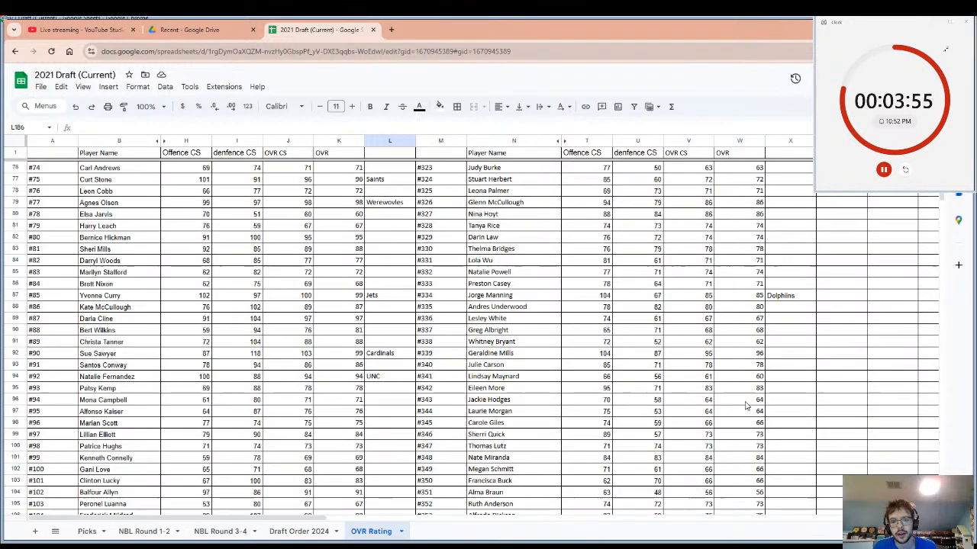
Compare the OVR ratings of players #339, #340, #342 and #343, including player #340's offence and defence values.
click(746, 364)
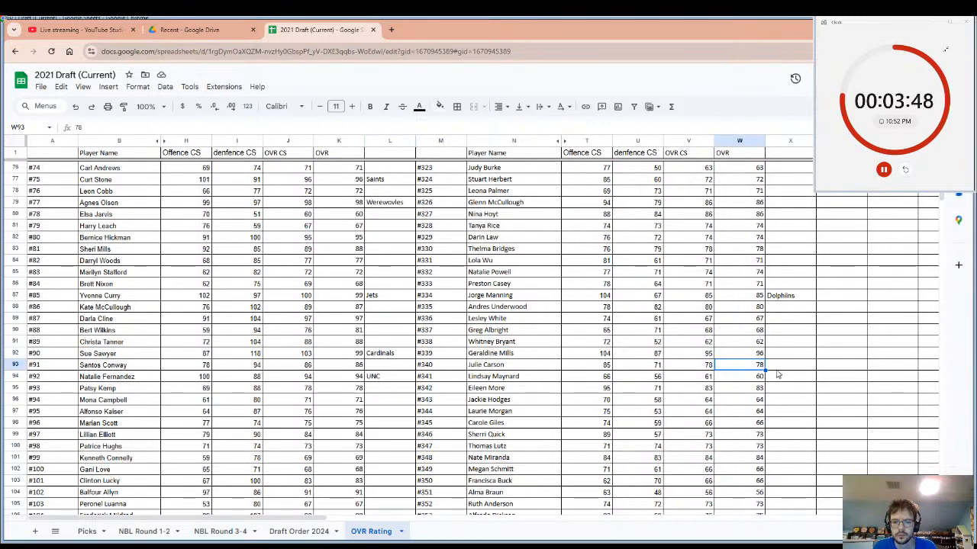
click(737, 400)
click(735, 367)
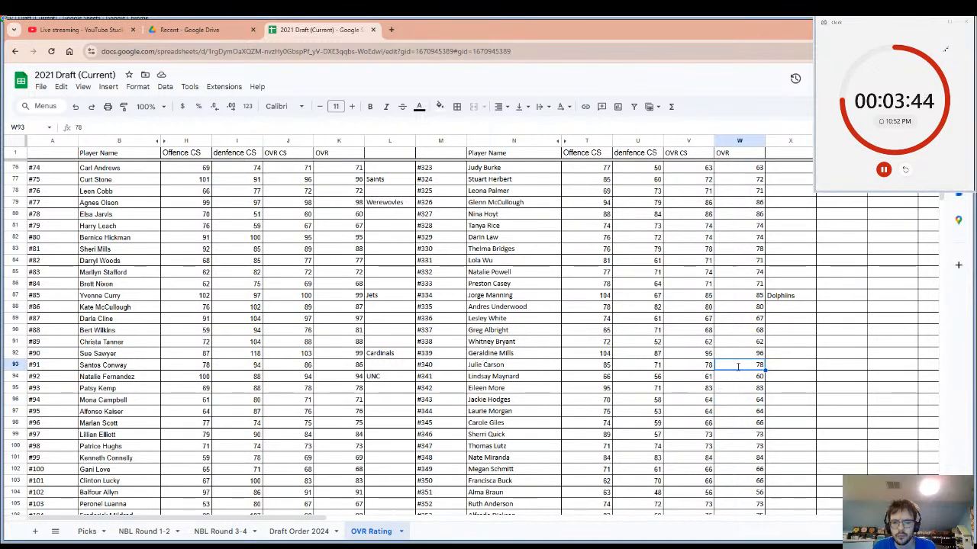
double_click(737, 366)
click(740, 388)
double_click(740, 369)
click(740, 387)
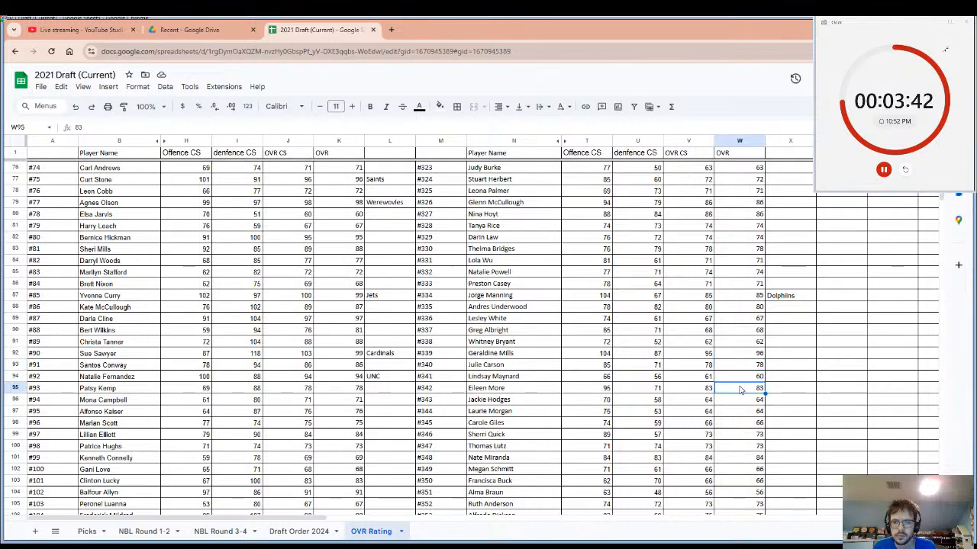
drag(756, 366, 580, 366)
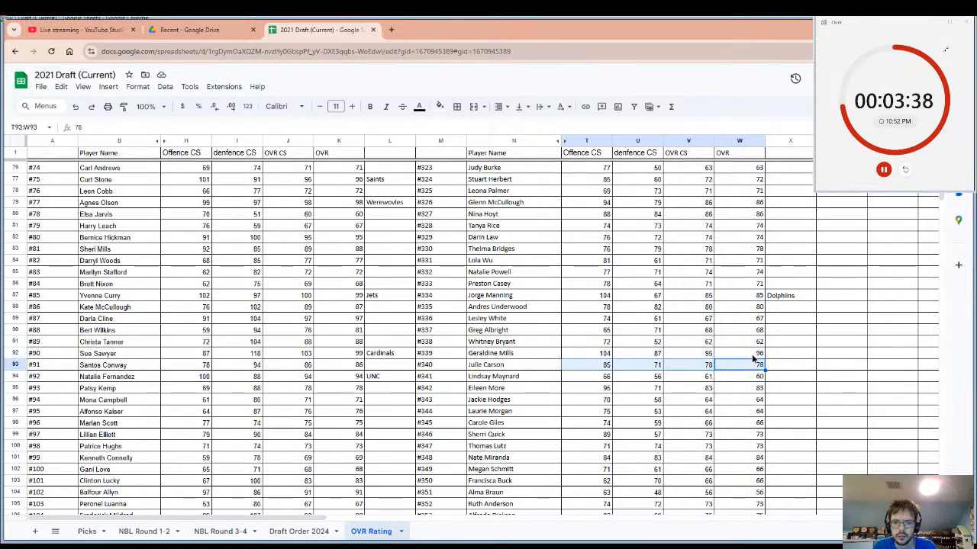
mouse_move(752, 354)
mouse_down()
mouse_move(572, 355)
mouse_move(747, 364)
mouse_move(745, 353)
mouse_up()
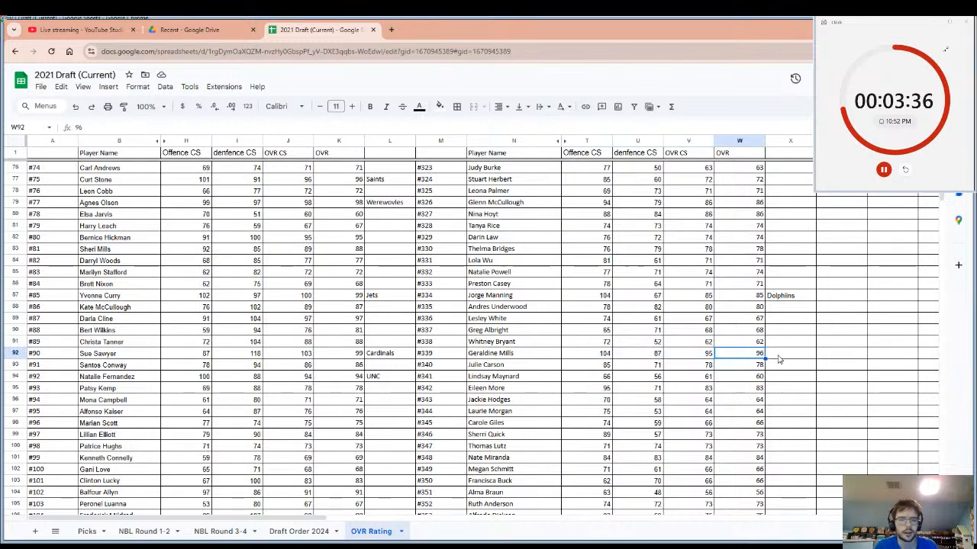
Enter the team name Leland Cats in cell X92, beside the OVR of player #339.
click(778, 357)
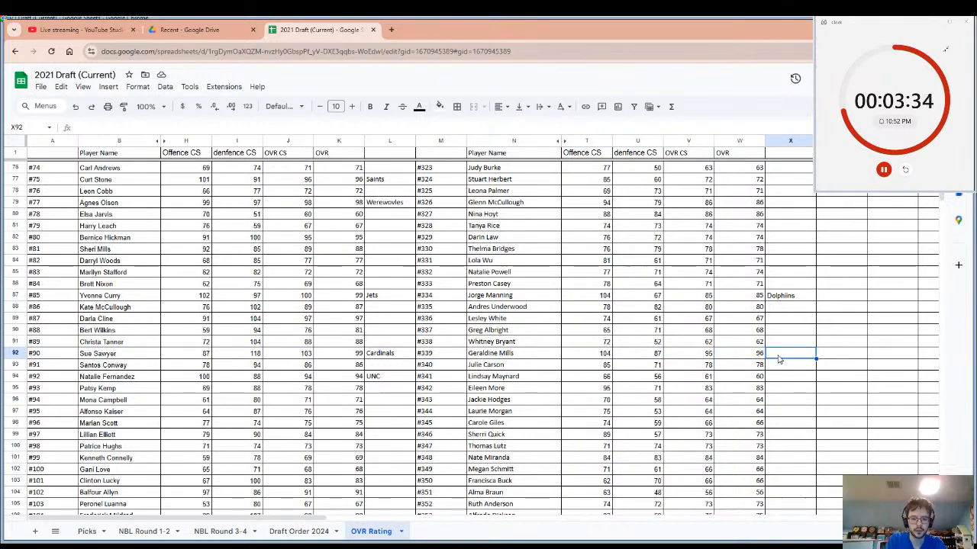
text(CAts)
key(BackSpace)
key(BackSpace)
key(BackSpace)
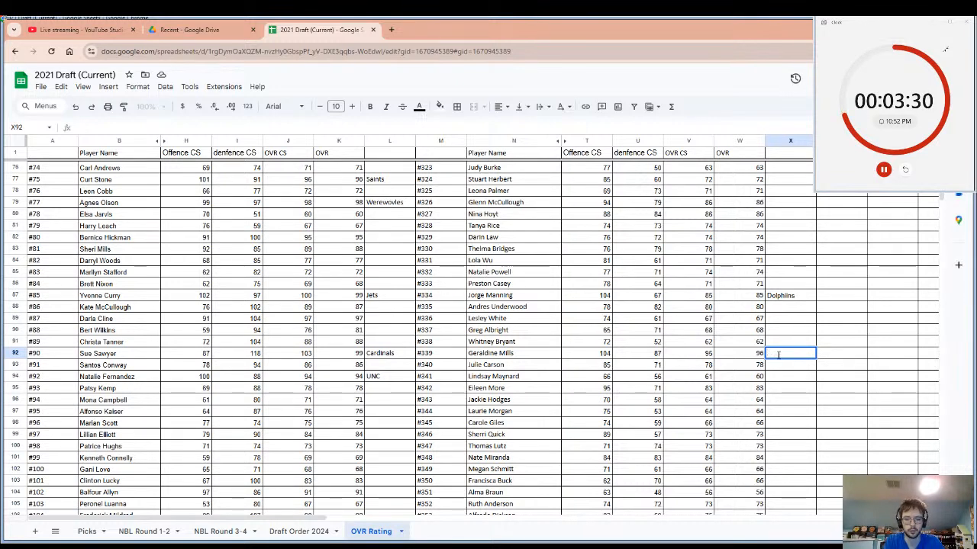
text(Leaf)
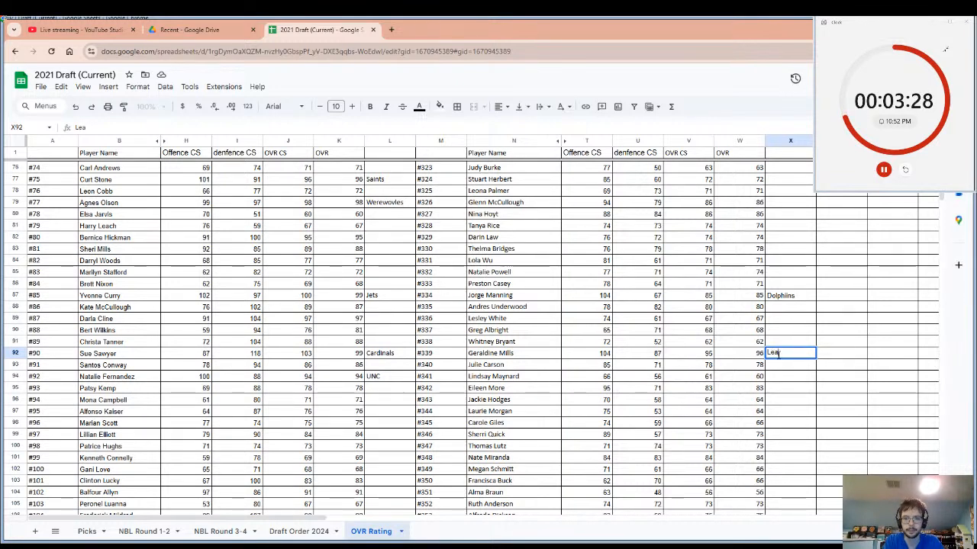
key(BackSpace)
text(ie Fer)
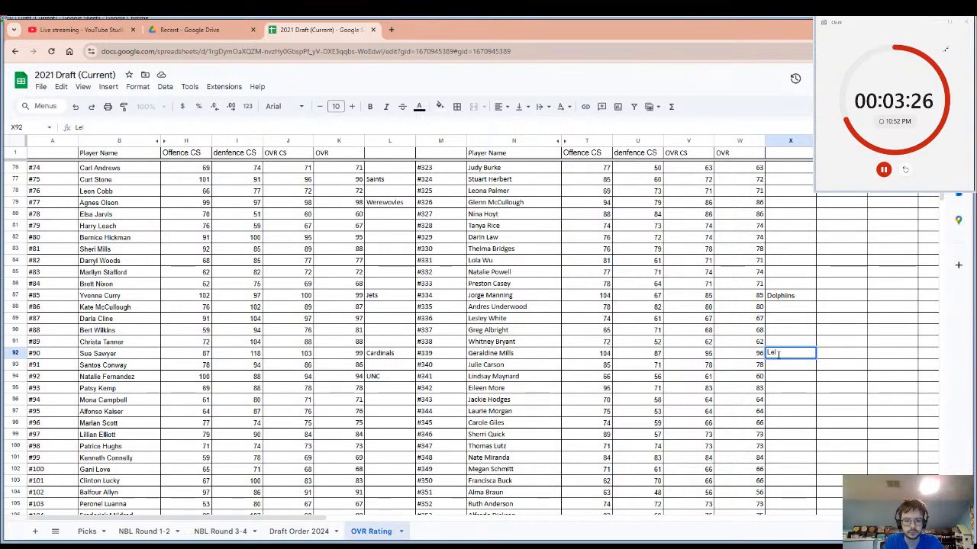
text(nan)
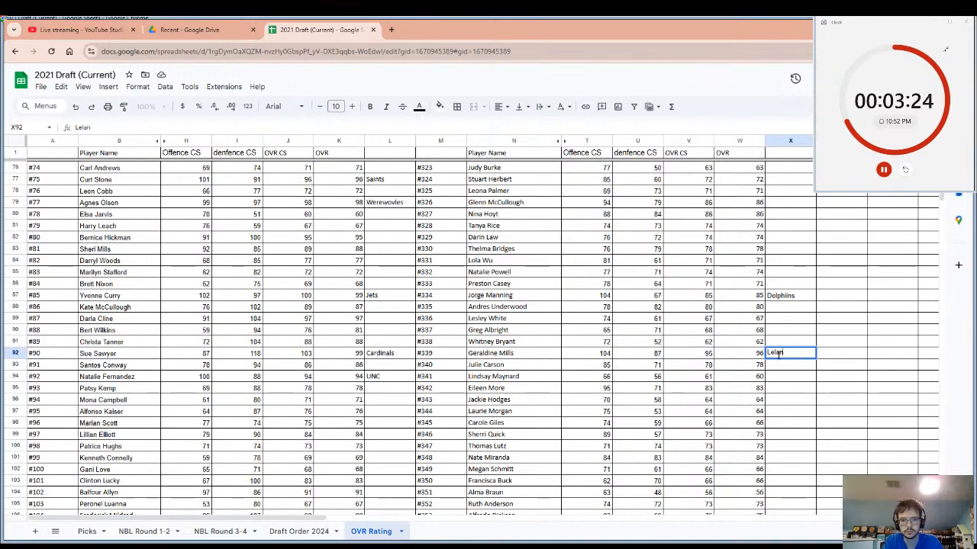
text(de)
key(BackSpace)
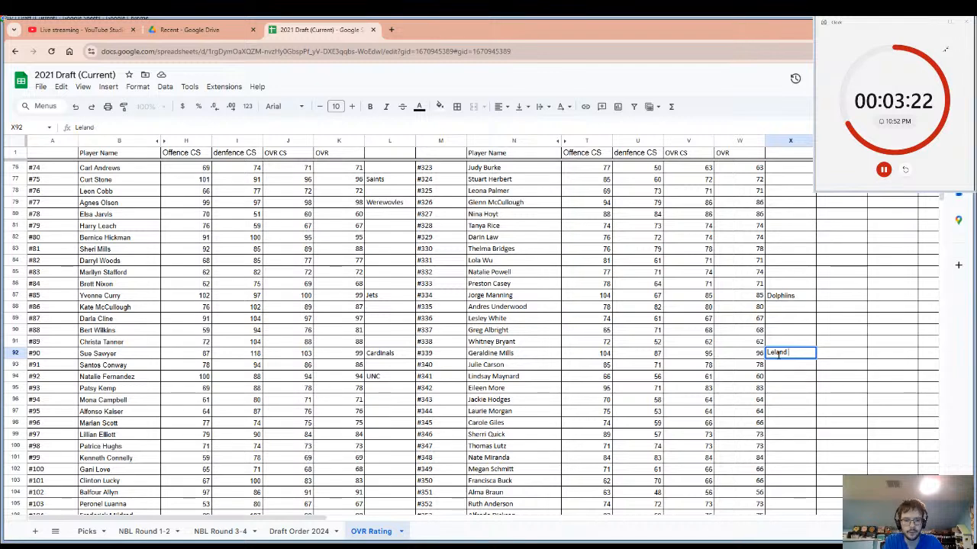
text(Cats)
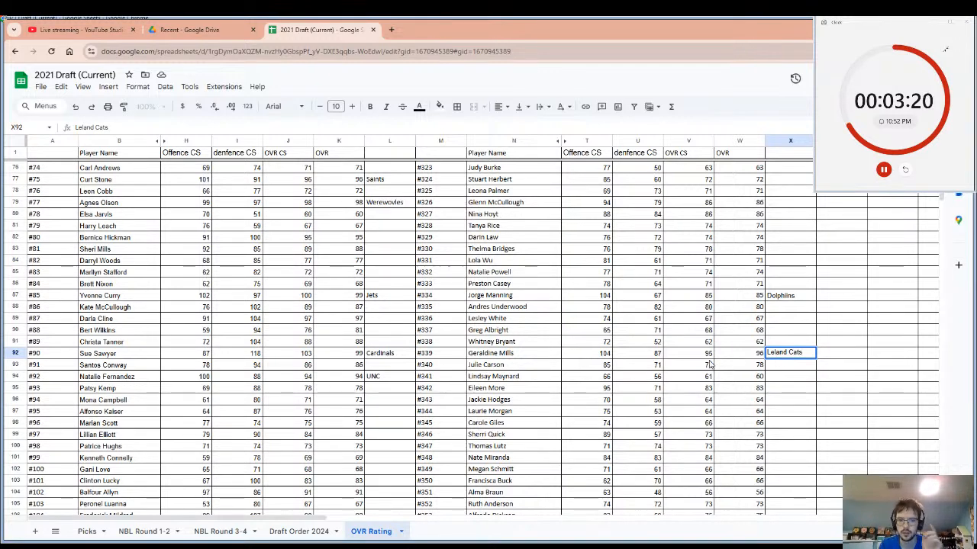
click(513, 345)
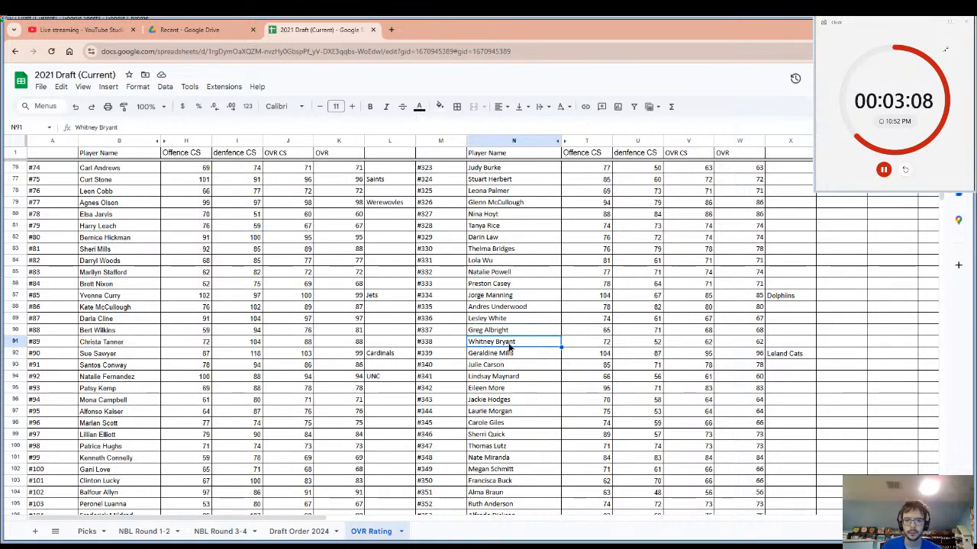
Select player #339's row from the name to the team cell, and reset the pick timer.
drag(508, 353, 797, 359)
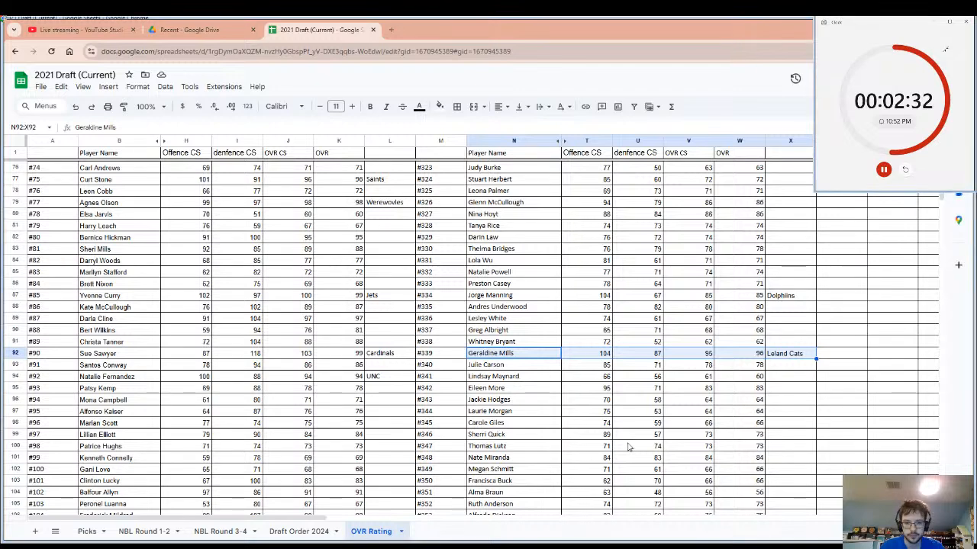
click(905, 169)
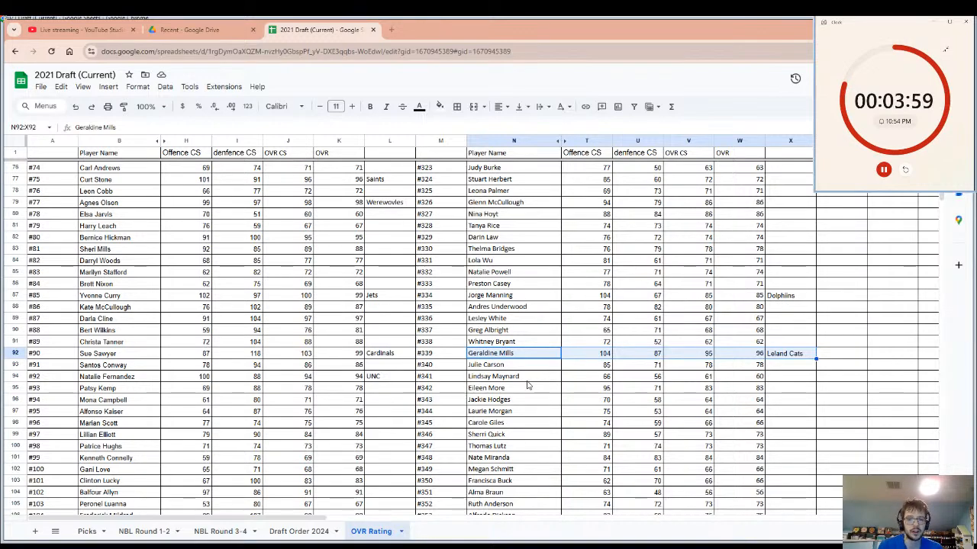
Check the OVR ratings of drafted players #71, #20 and #4 in the upper part of the list.
scroll(332, 351, up, 5)
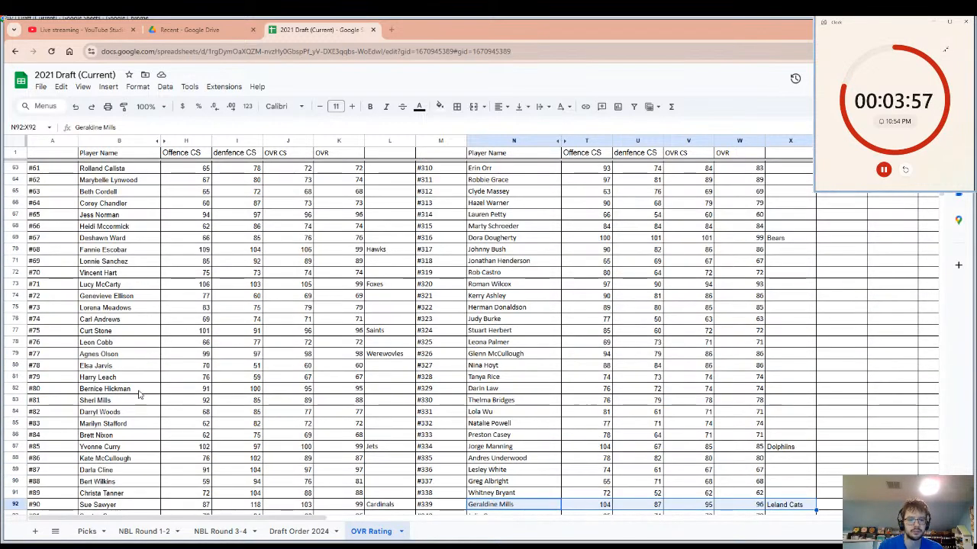
click(343, 284)
scroll(345, 287, up, 5)
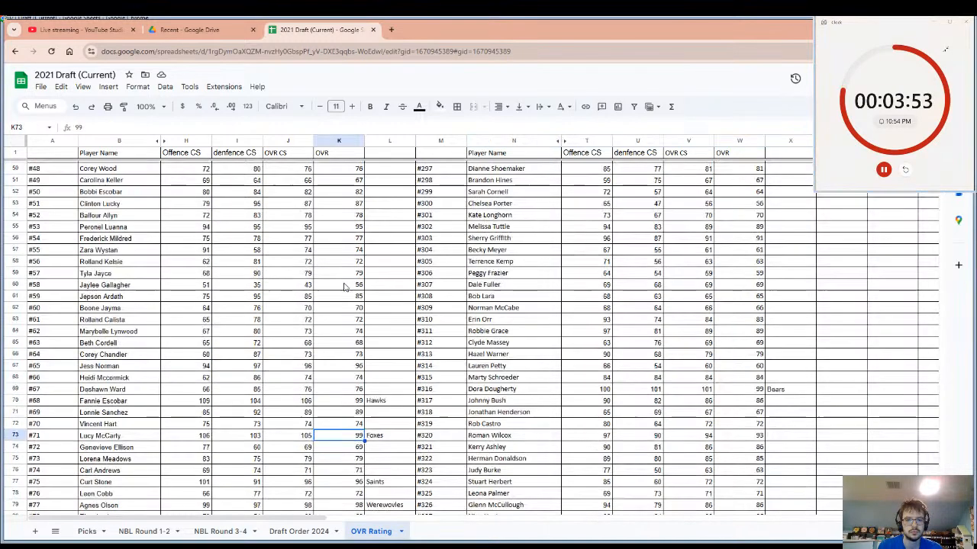
scroll(345, 267, up, 10)
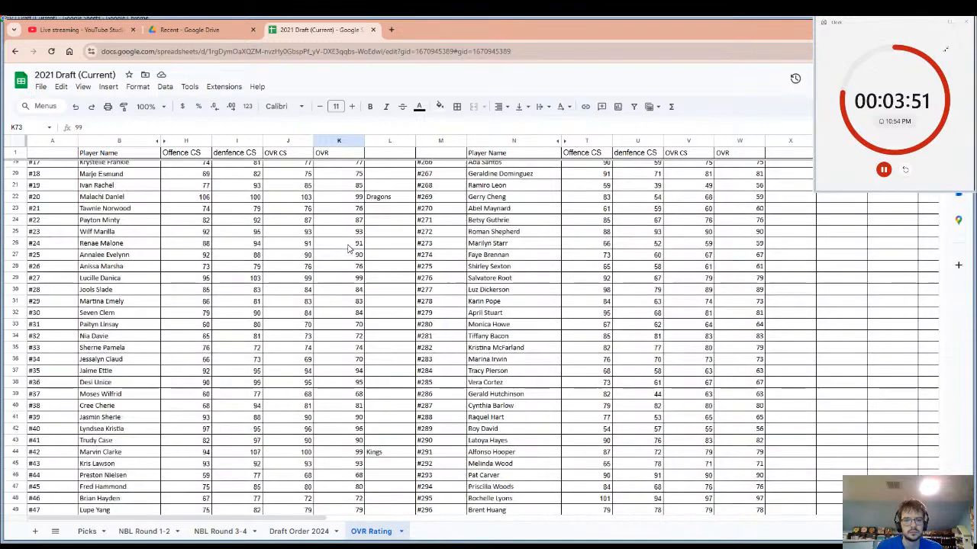
scroll(347, 248, up, 3)
click(354, 298)
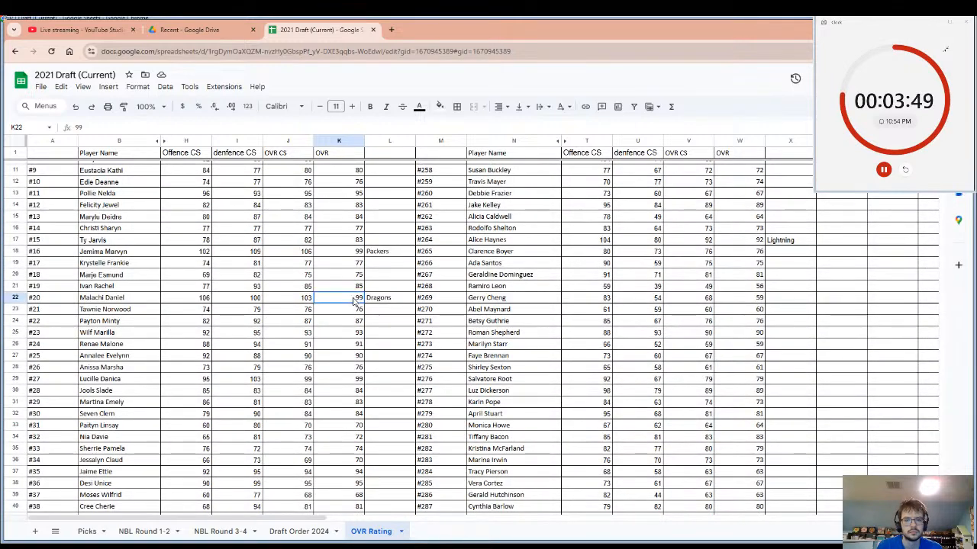
scroll(355, 290, up, 3)
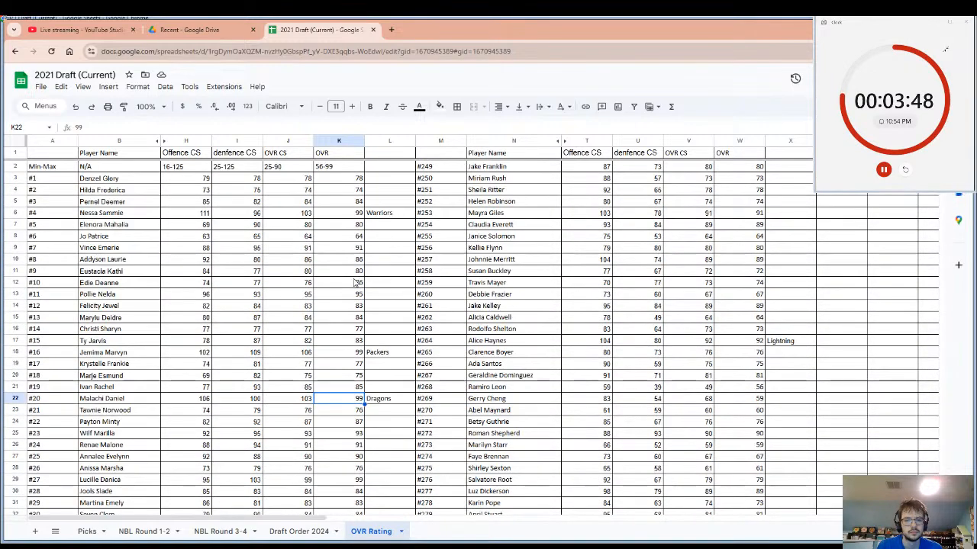
click(355, 214)
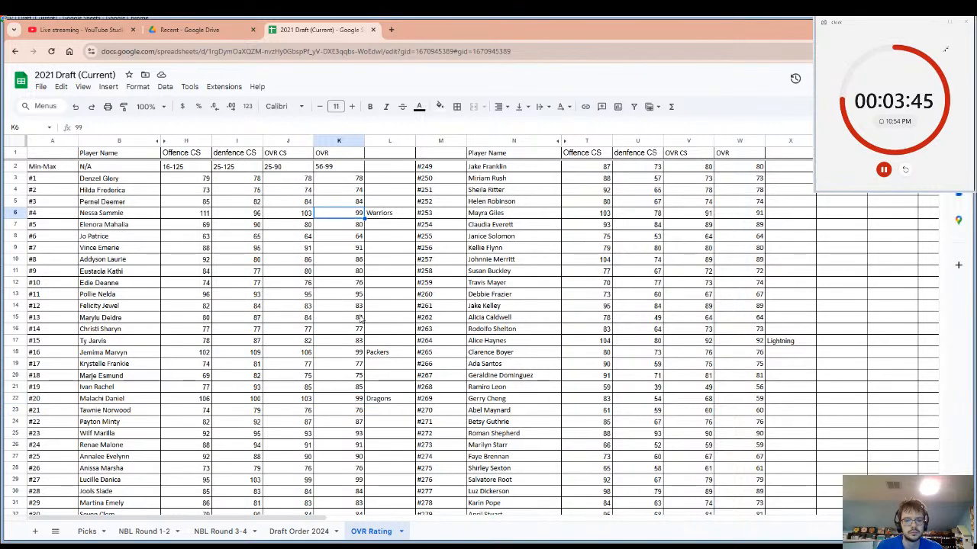
Examine the OVR ratings and team cells from the start of the list down to about player #195 for undrafted players.
scroll(280, 368, down, 3)
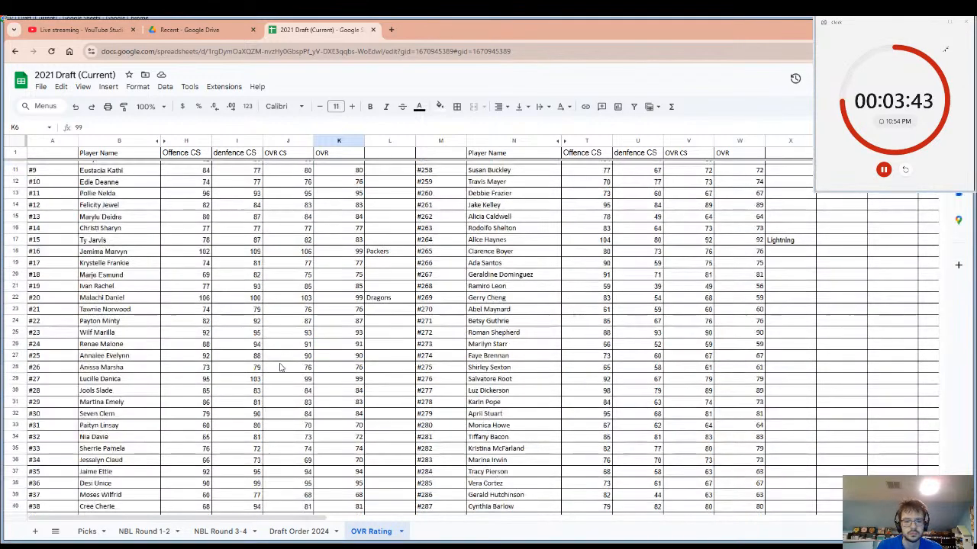
scroll(317, 375, down, 2)
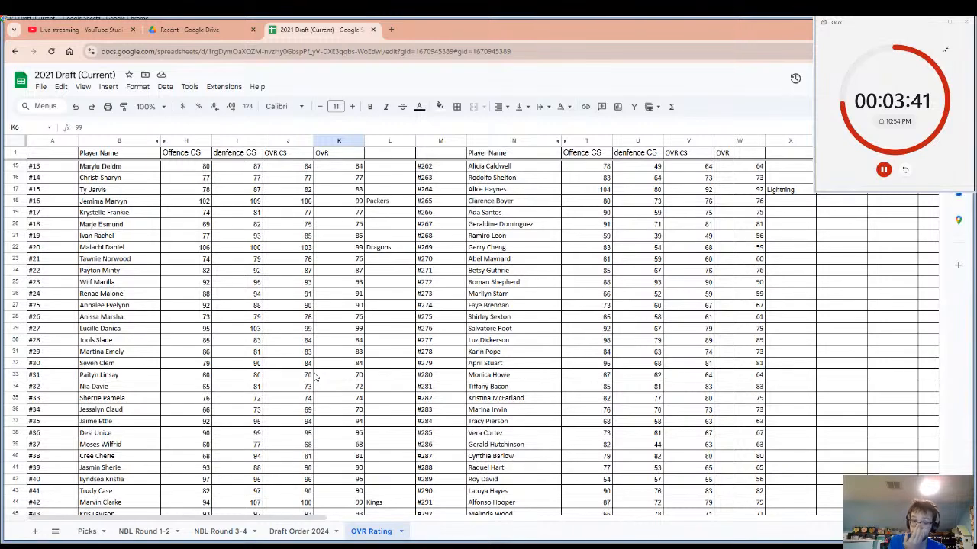
scroll(334, 352, down, 4)
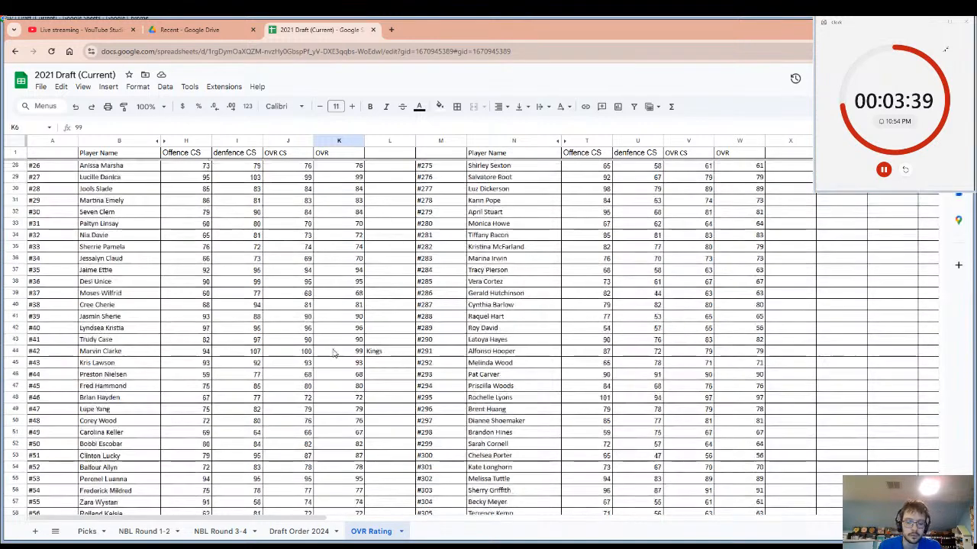
scroll(333, 352, down, 8)
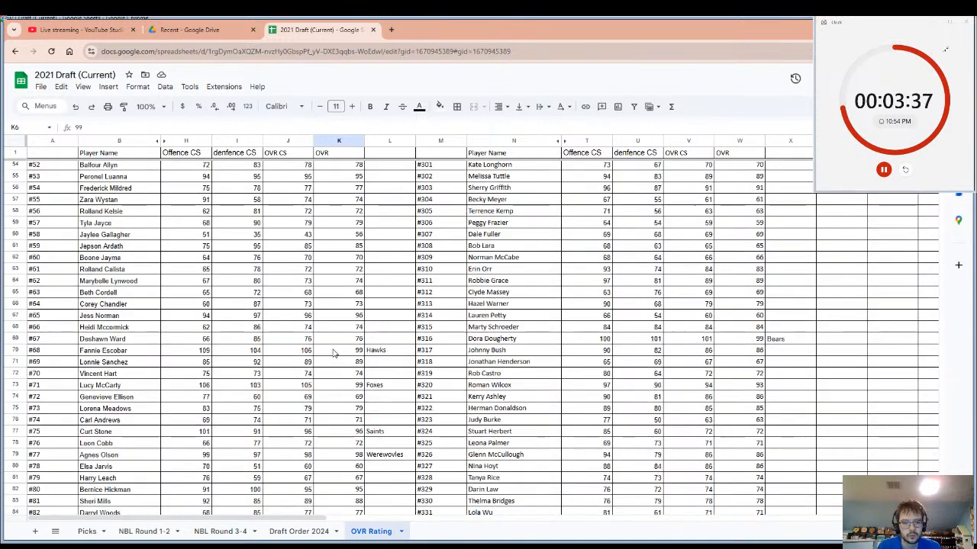
scroll(334, 353, down, 6)
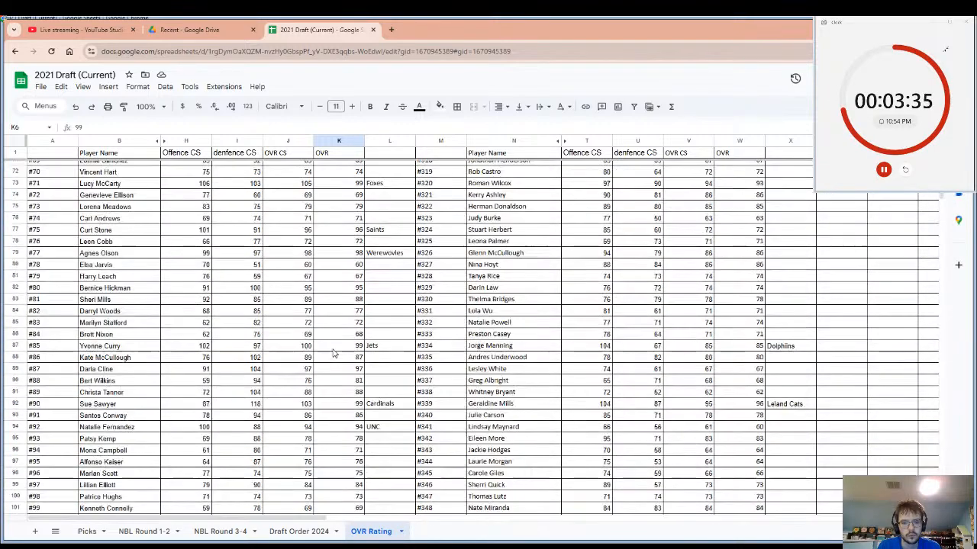
scroll(333, 353, down, 3)
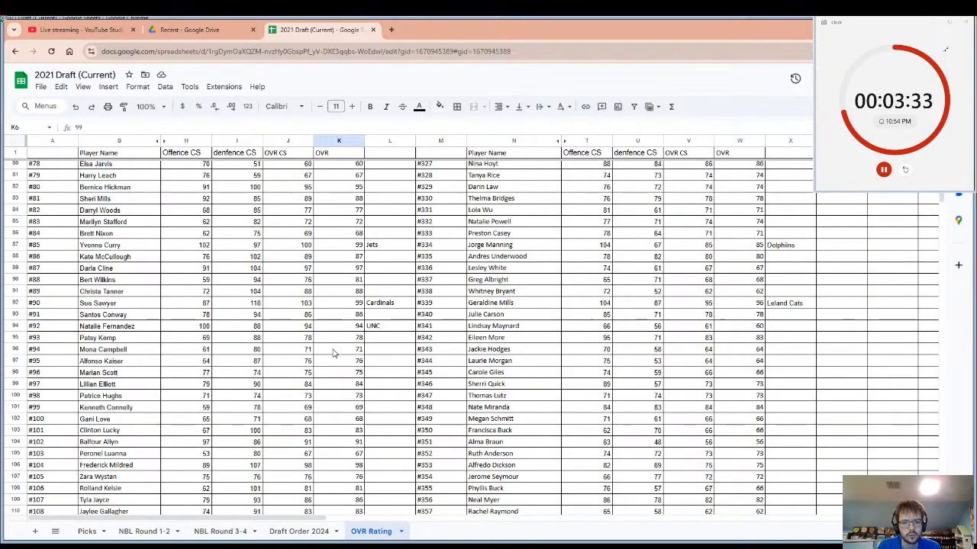
scroll(333, 353, down, 3)
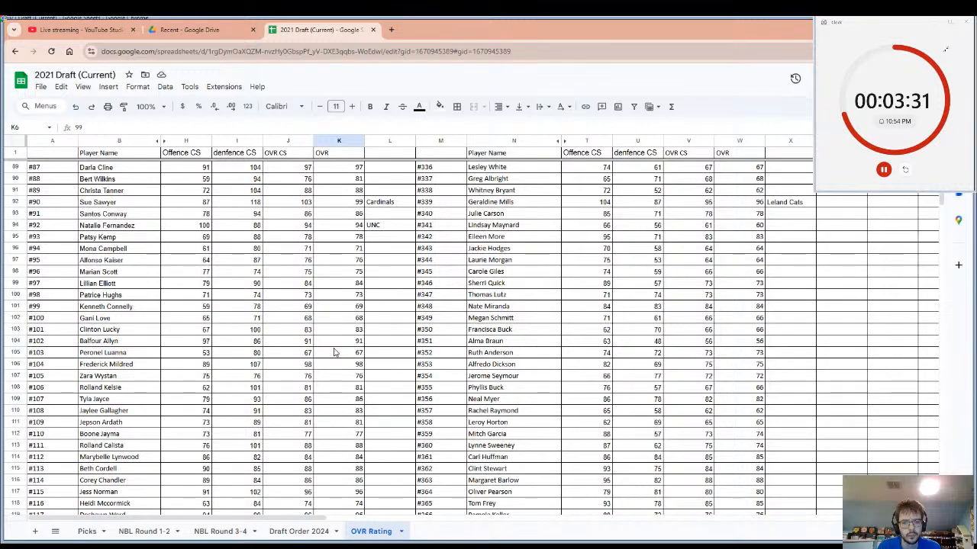
scroll(339, 357, down, 7)
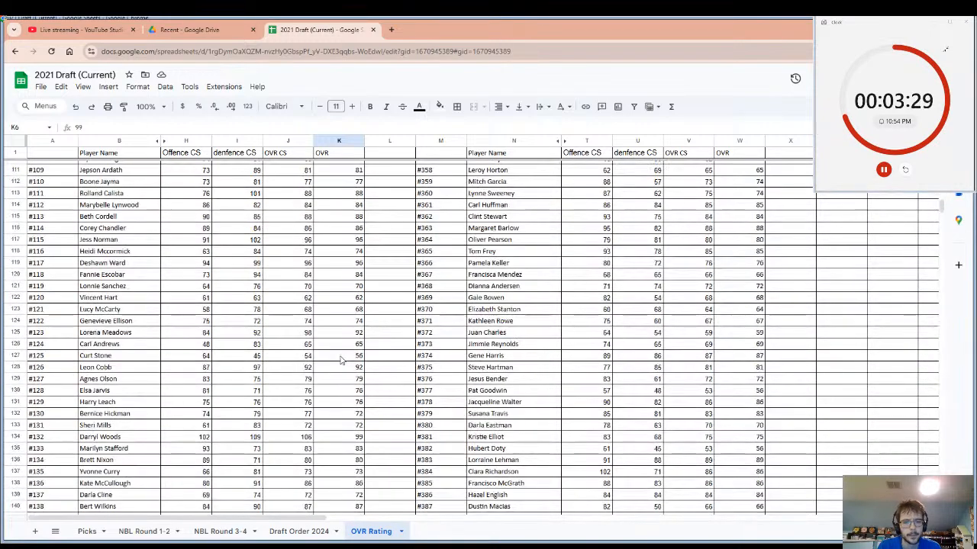
scroll(341, 359, down, 7)
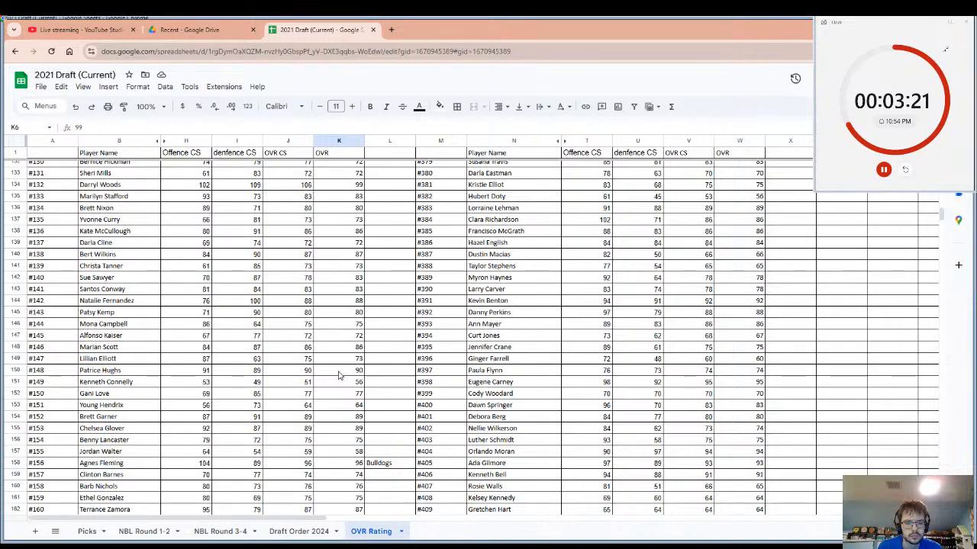
scroll(339, 375, down, 6)
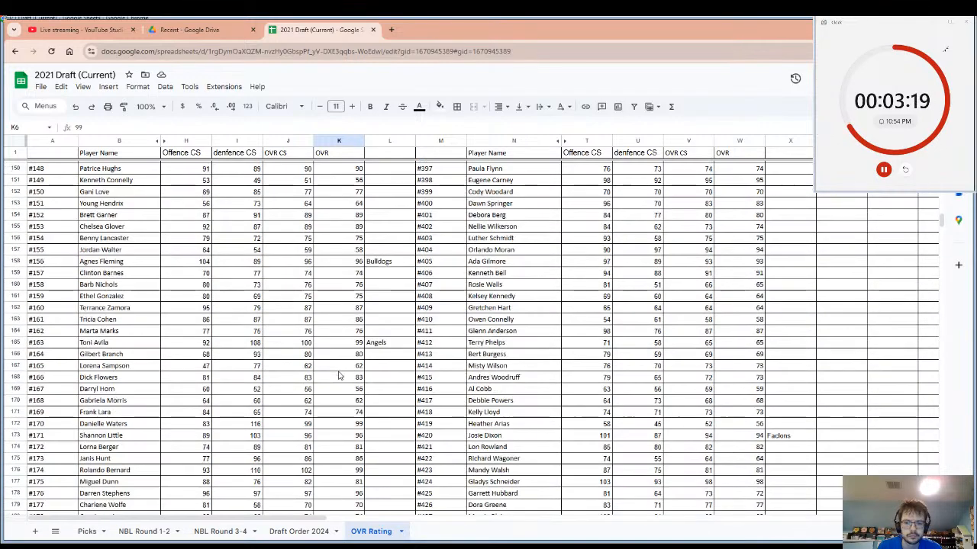
scroll(339, 376, down, 6)
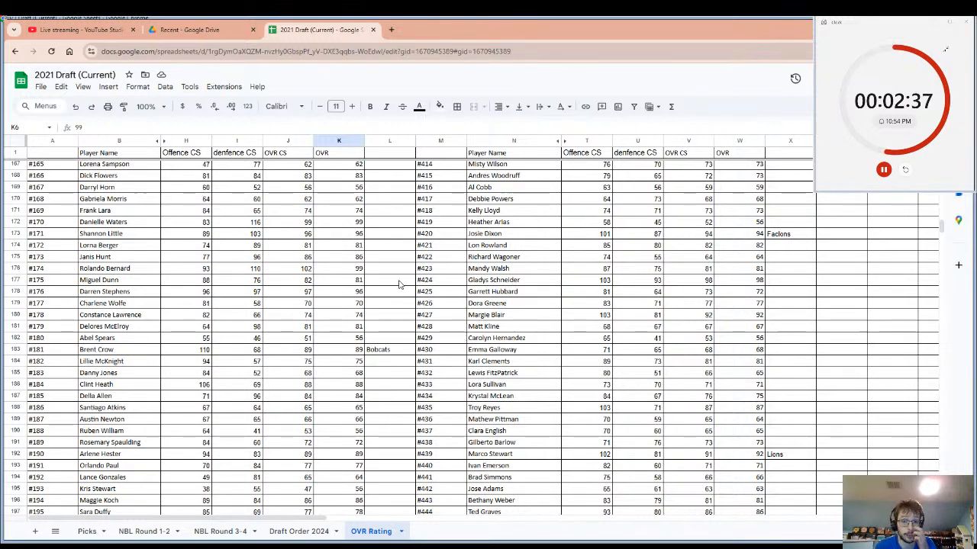
Enter the team name Athen in cell L172, beside player #170's OVR.
click(139, 225)
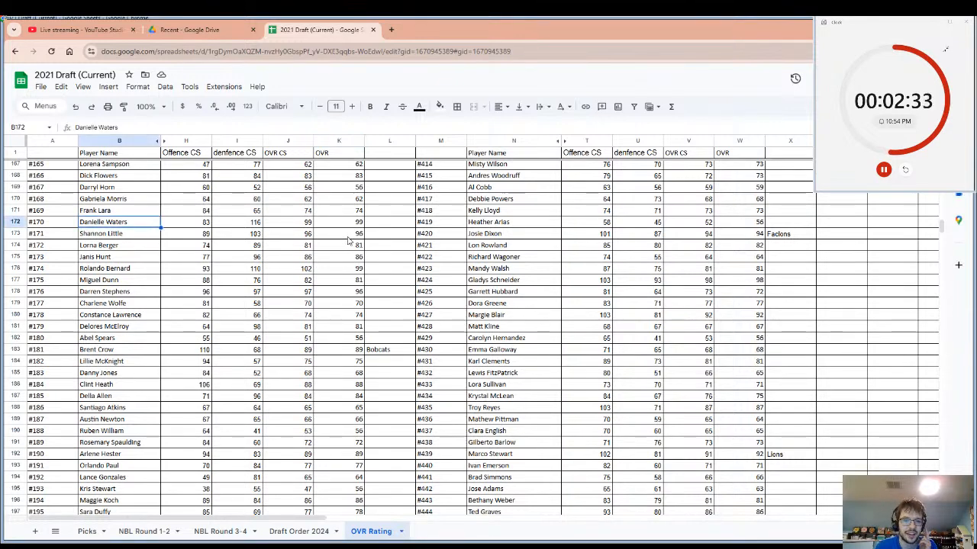
click(381, 225)
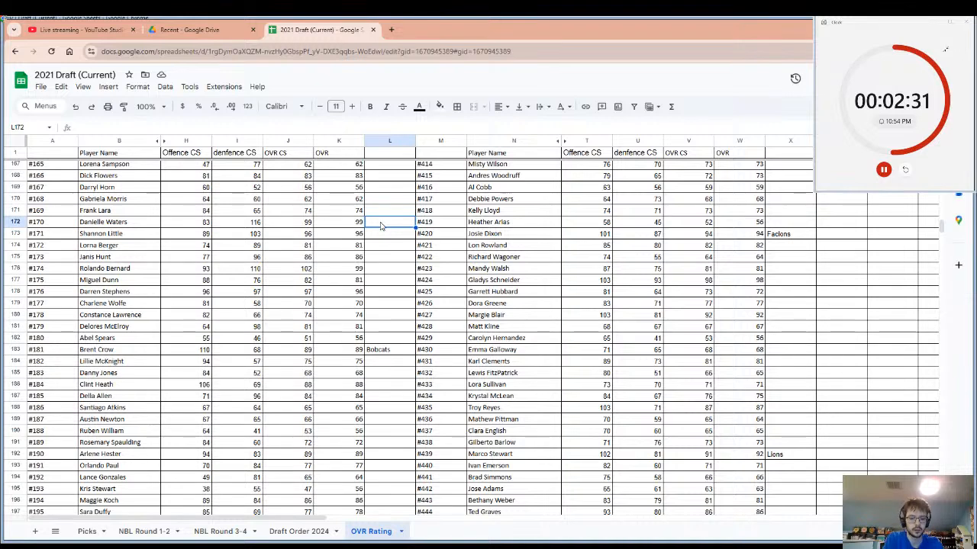
text(a)
key(Return)
text(th)
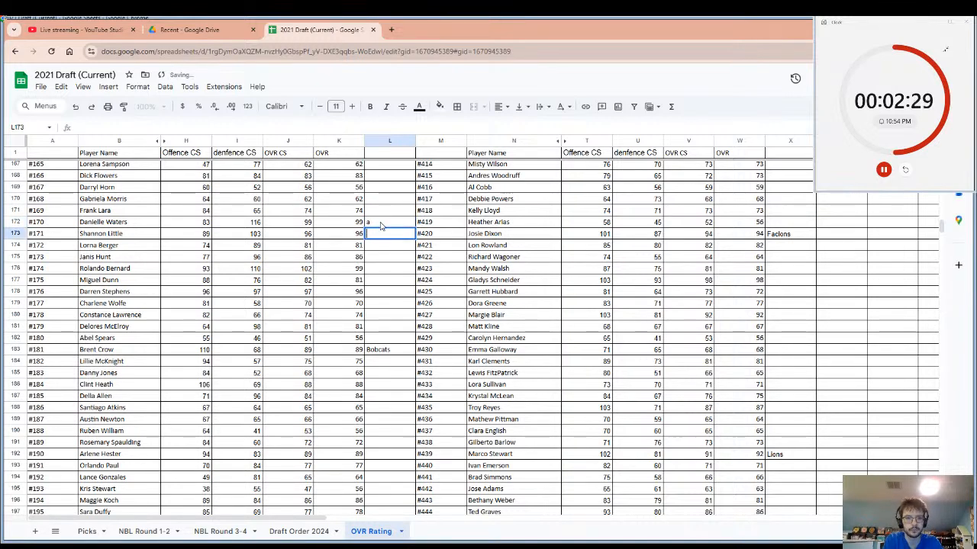
click(381, 226)
text(A)
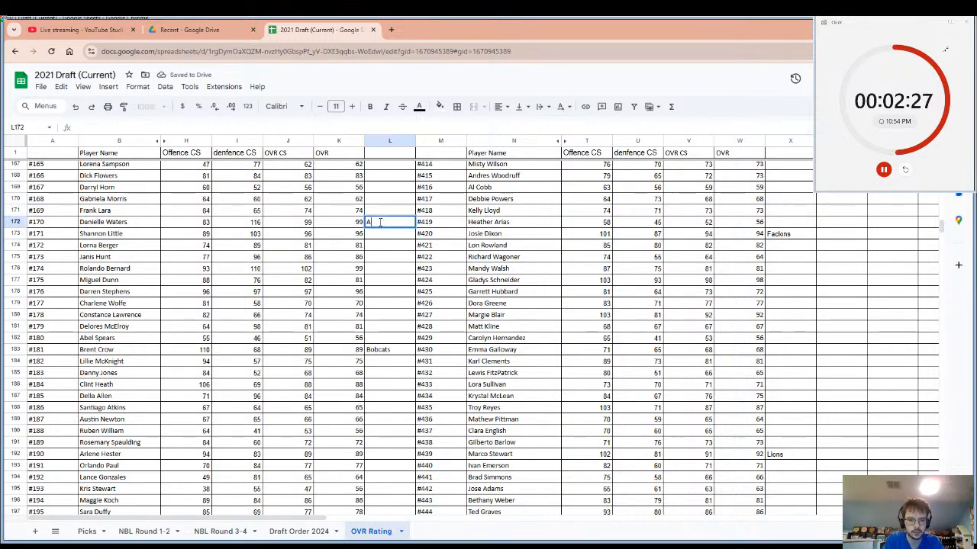
text(then)
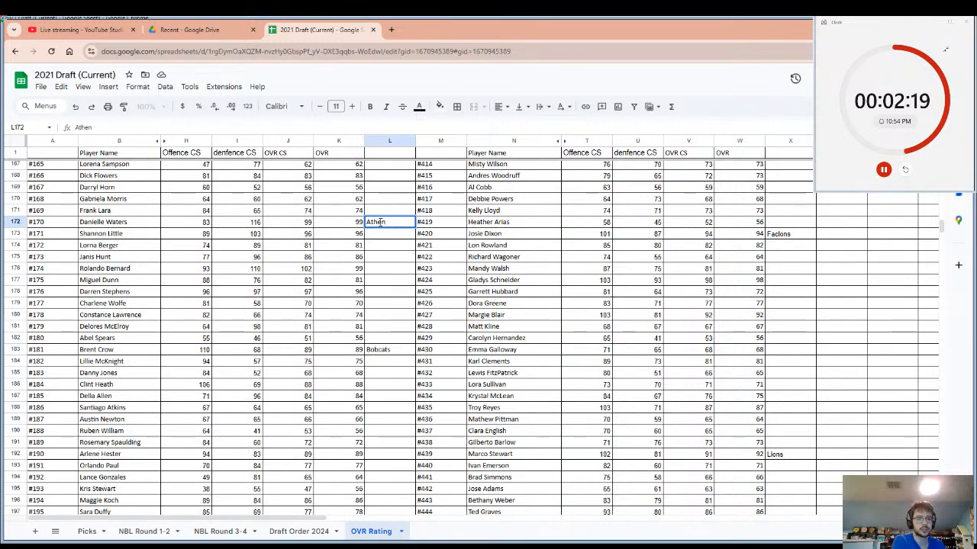
Select player #170's row from the name to the team cell, and reset the pick timer.
click(120, 225)
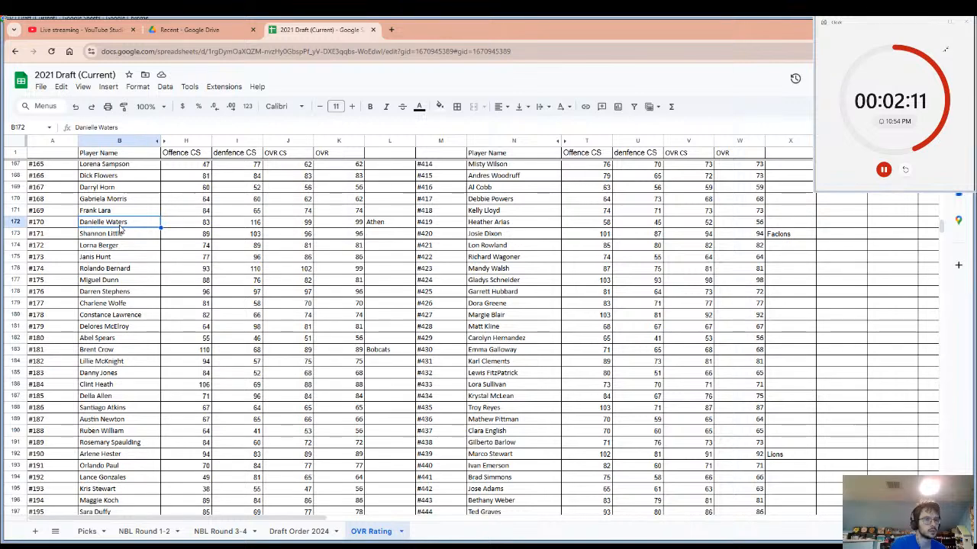
drag(207, 229, 374, 228)
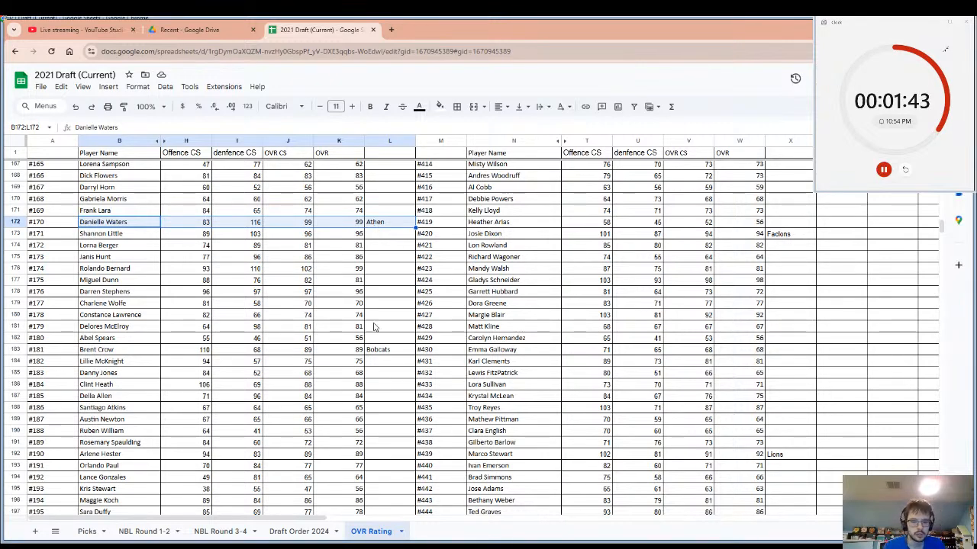
click(906, 174)
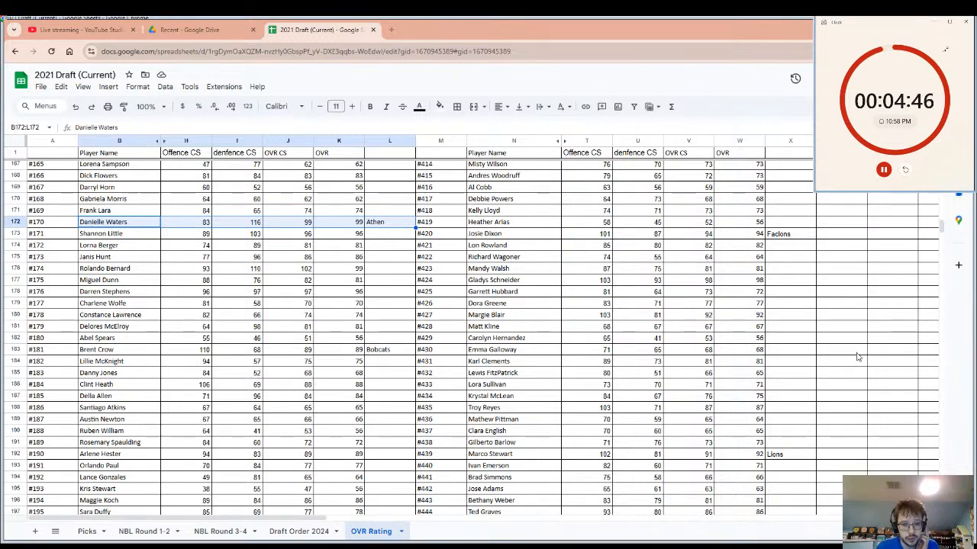
Enter the team name Gaints in cell L106 beside player #104's OVR, select that player's name, and reset the pick timer.
scroll(840, 366, down, 8)
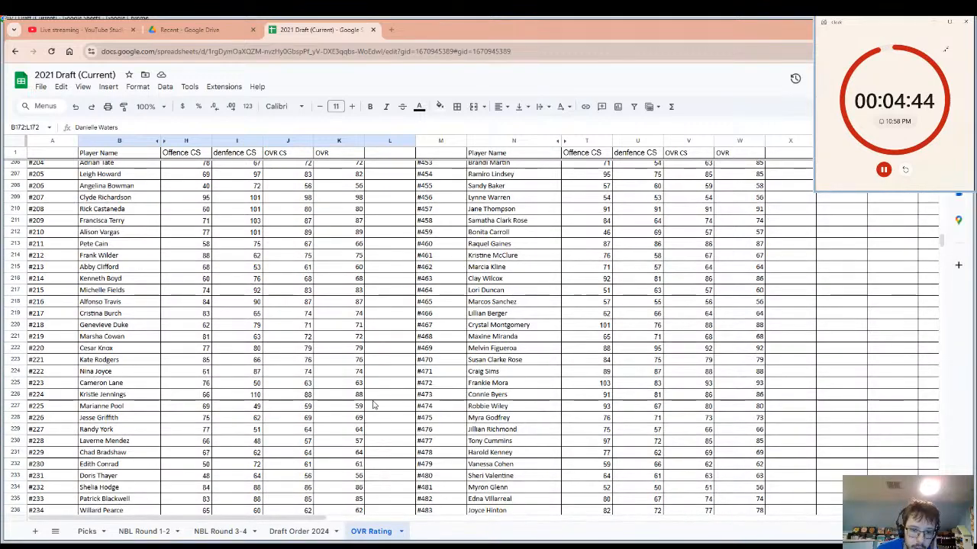
scroll(366, 412, down, 6)
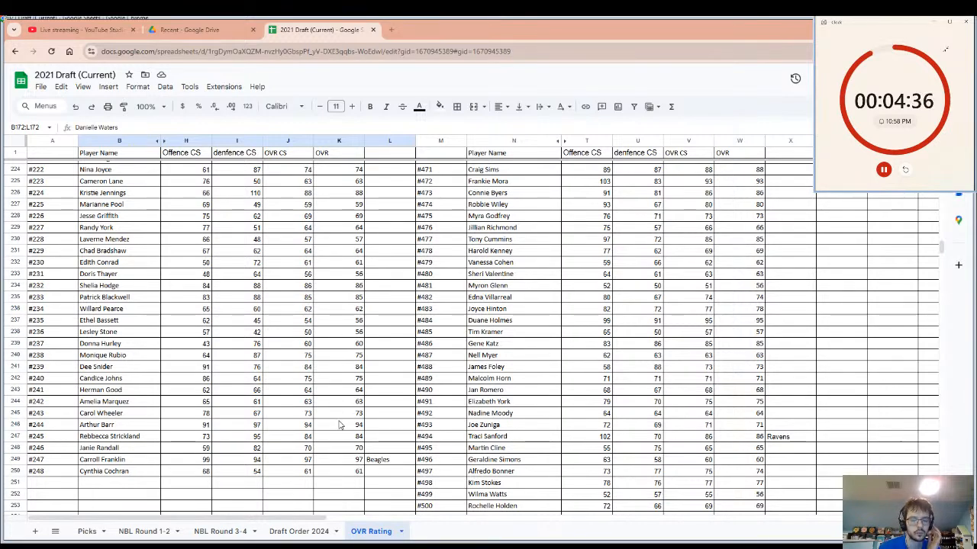
scroll(342, 425, up, 20)
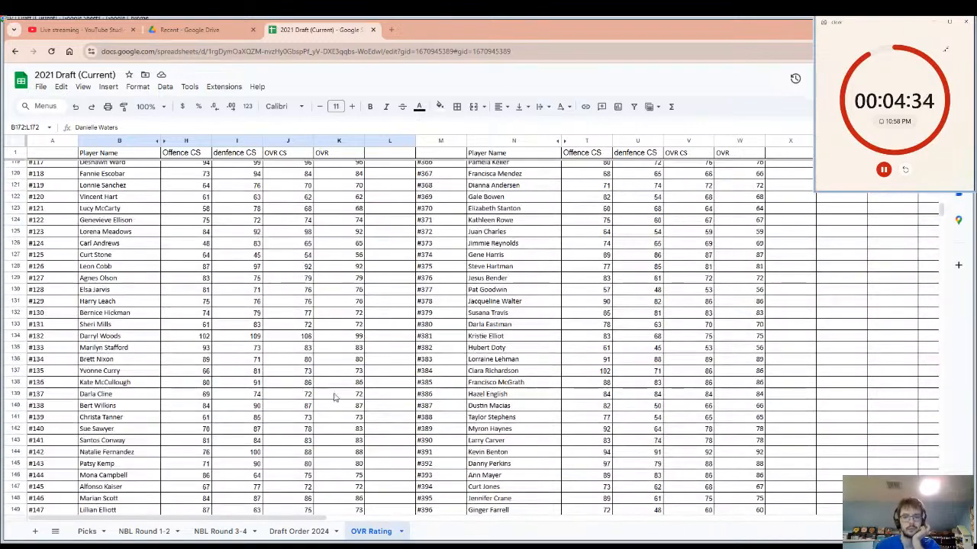
scroll(348, 315, up, 4)
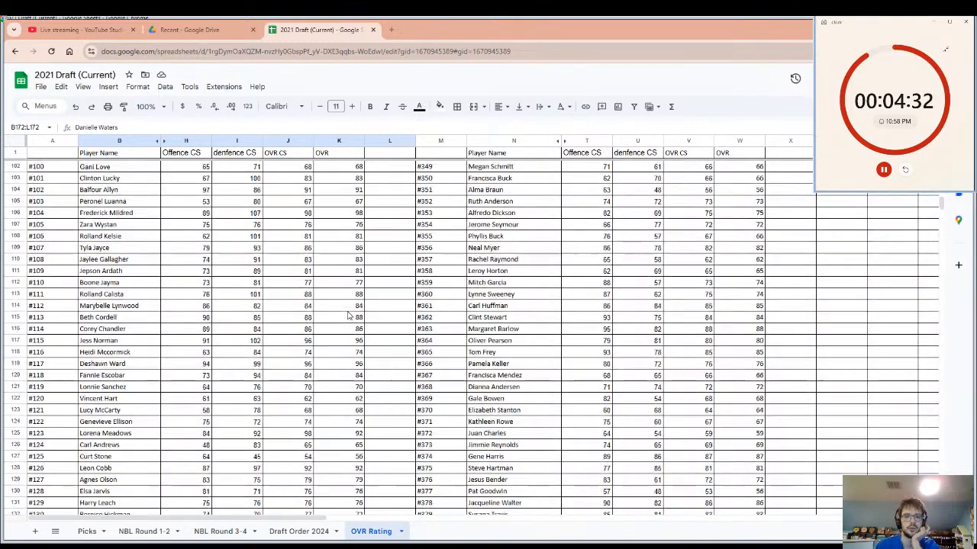
click(345, 213)
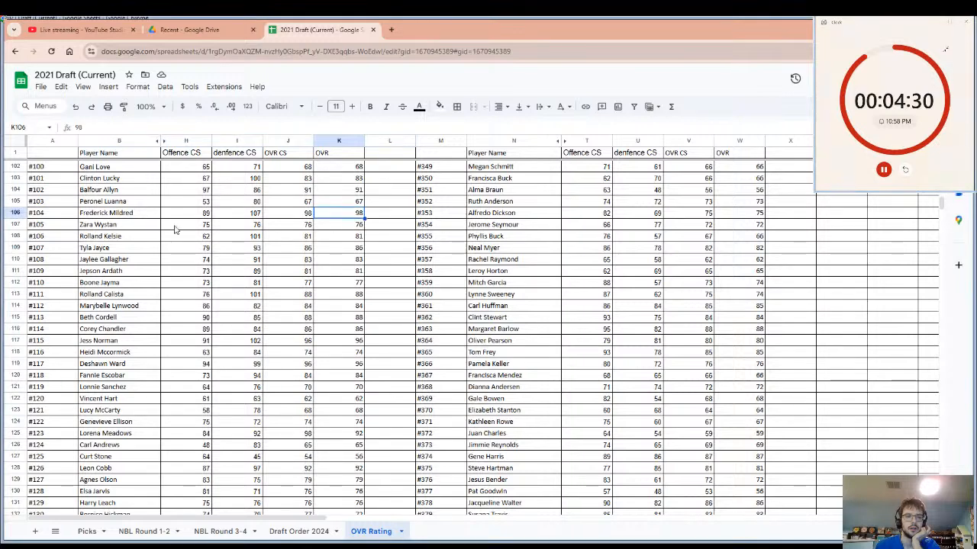
click(374, 217)
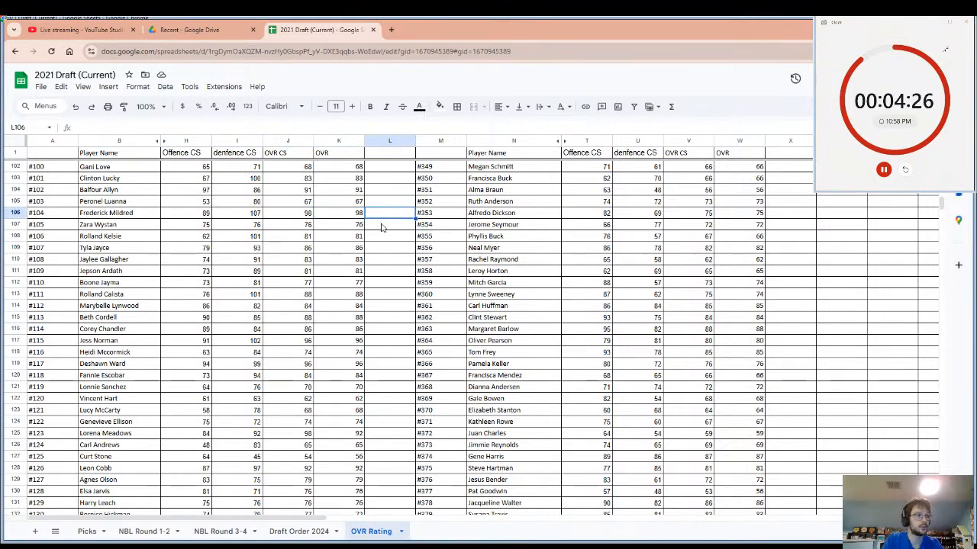
text(Ga)
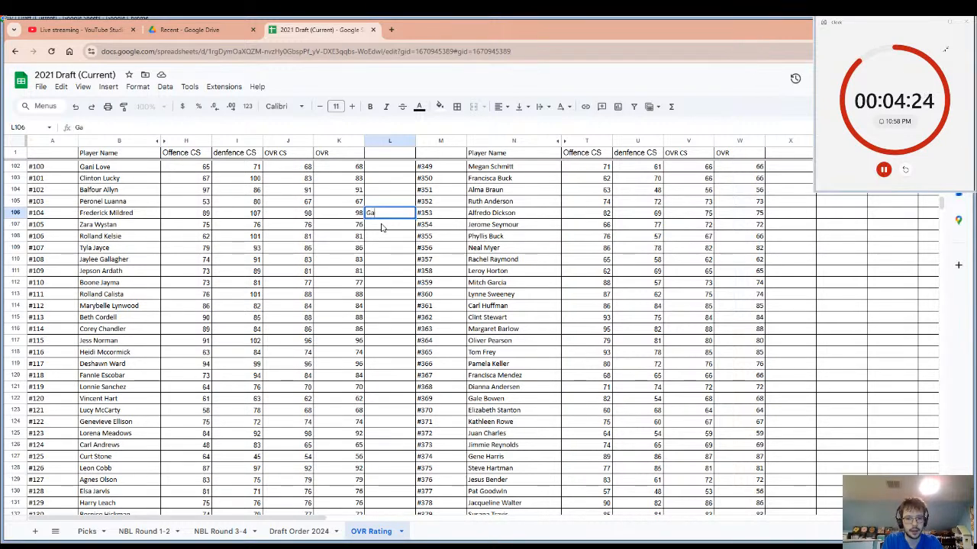
text(int)
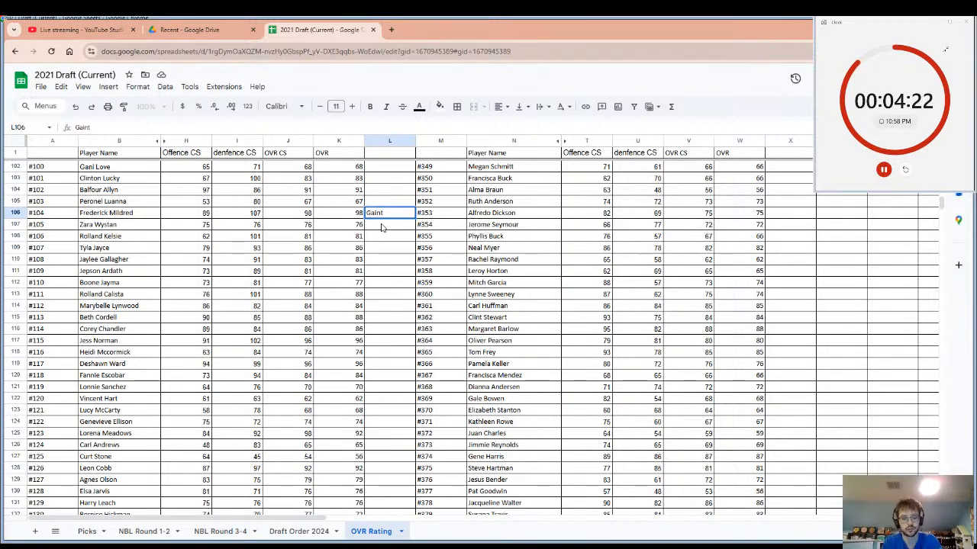
text(s)
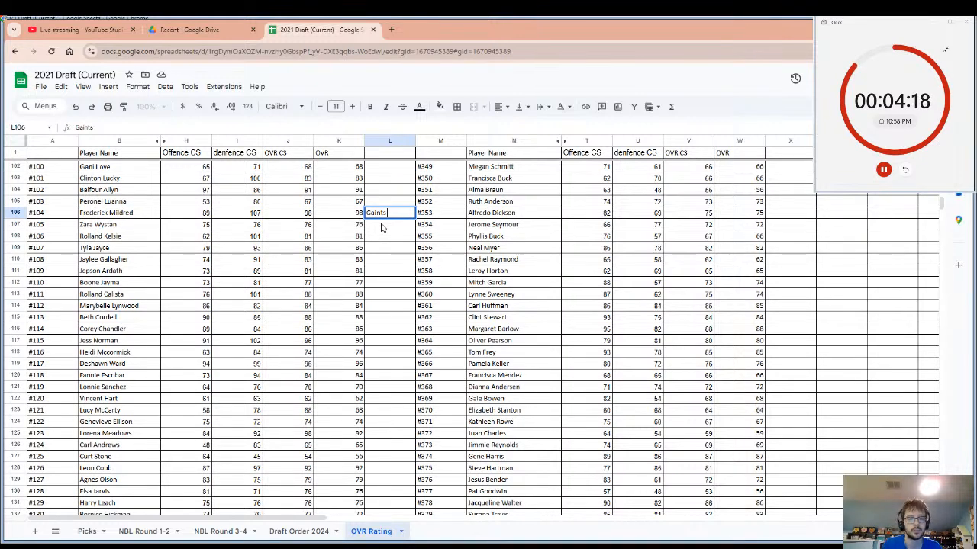
click(99, 216)
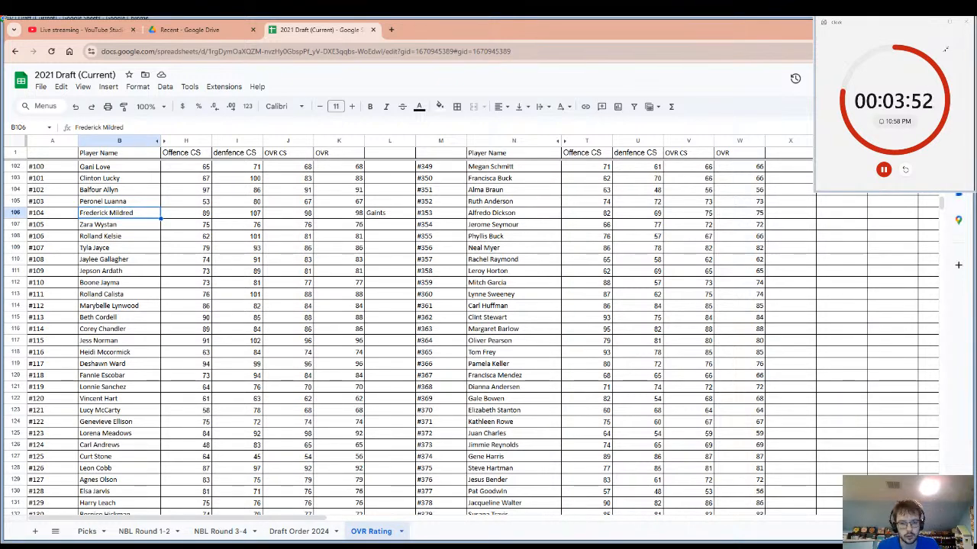
click(905, 170)
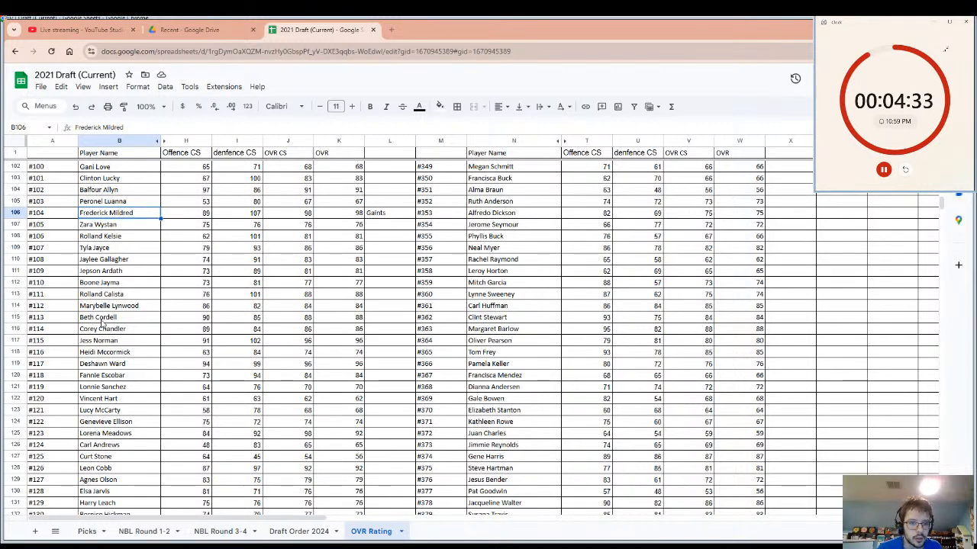
Record the team name Pirate's in cell L113 beside player #111's OVR, select that player's name, and reset the pick timer.
click(107, 296)
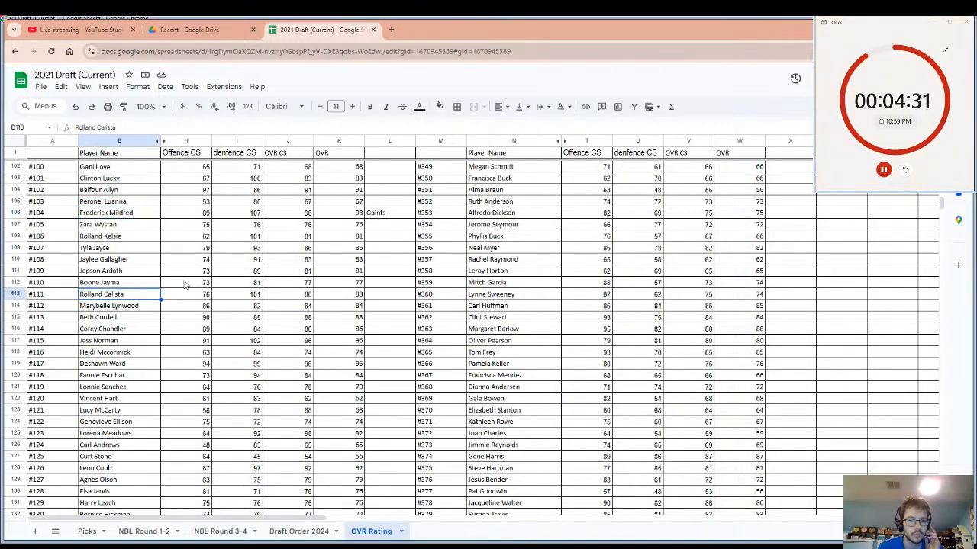
click(386, 298)
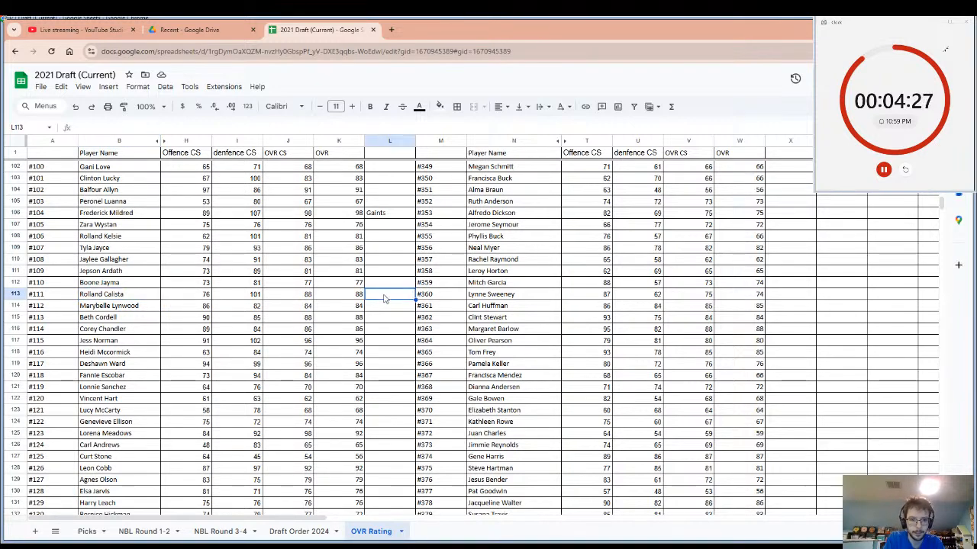
text(Pir)
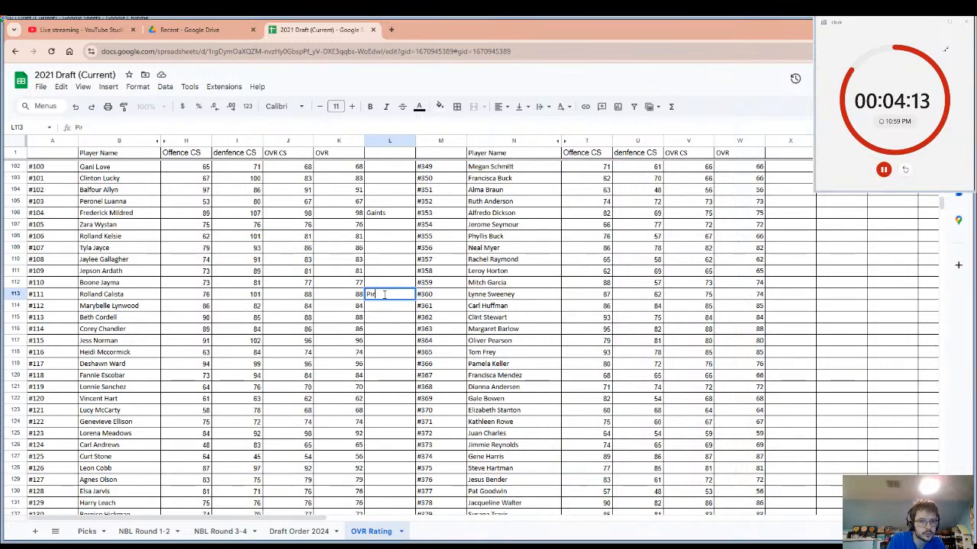
text(t)
key(BackSpace)
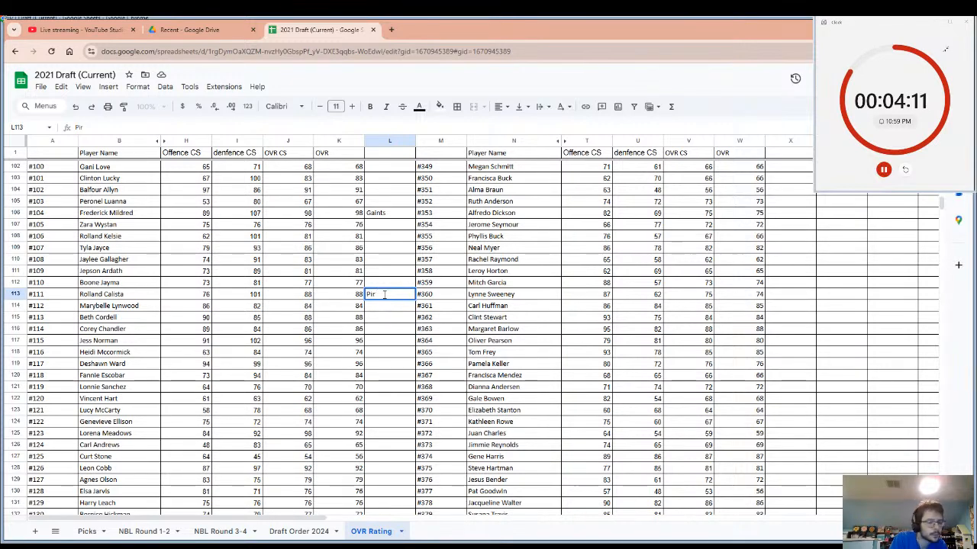
text(ates)
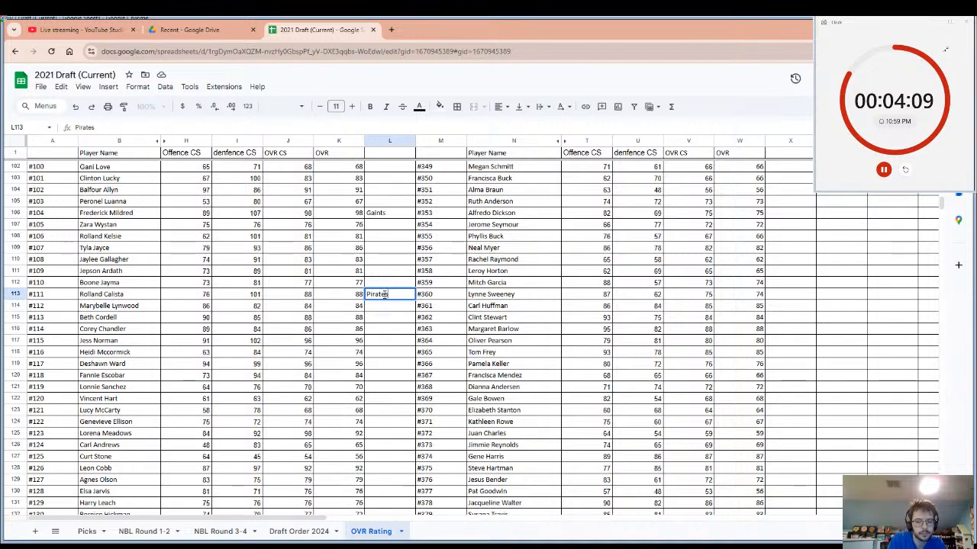
key(BackSpace)
text('s)
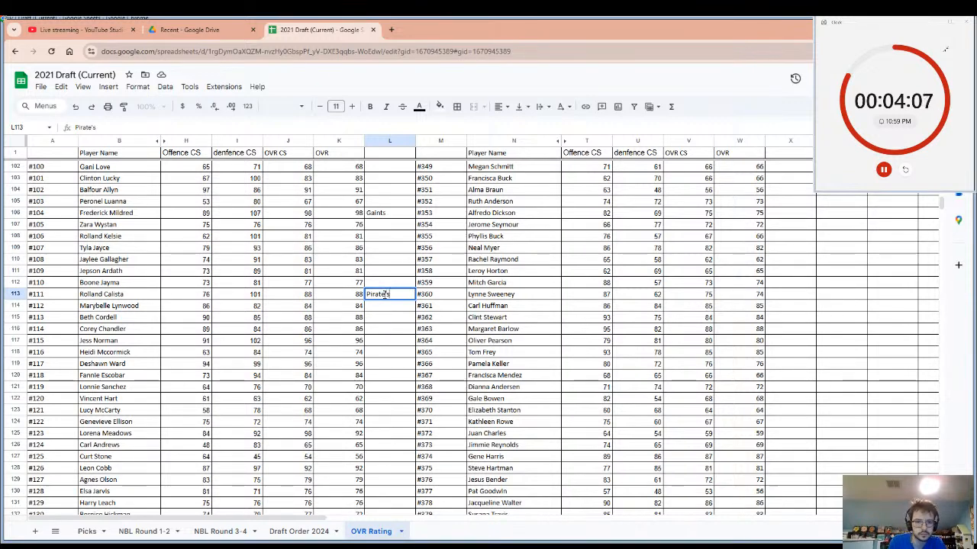
click(385, 328)
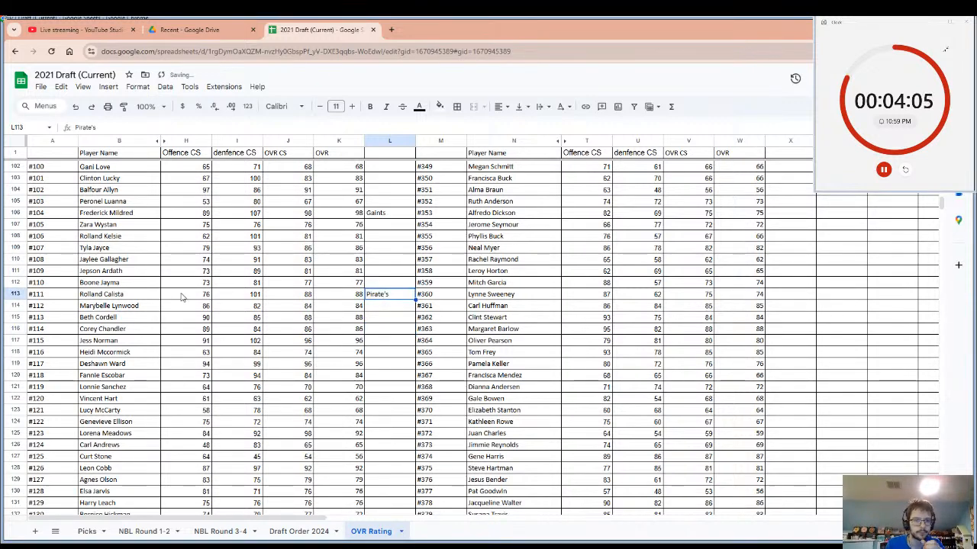
click(152, 294)
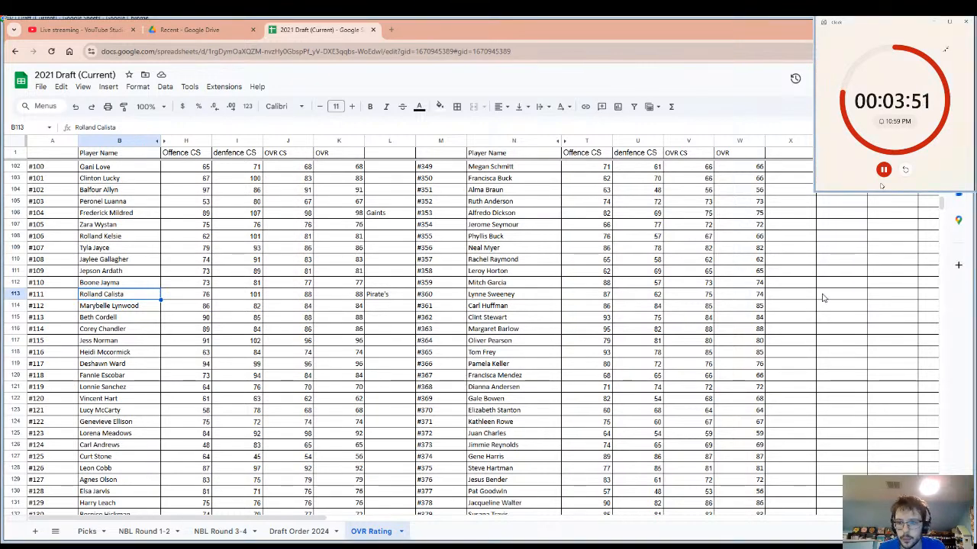
click(905, 169)
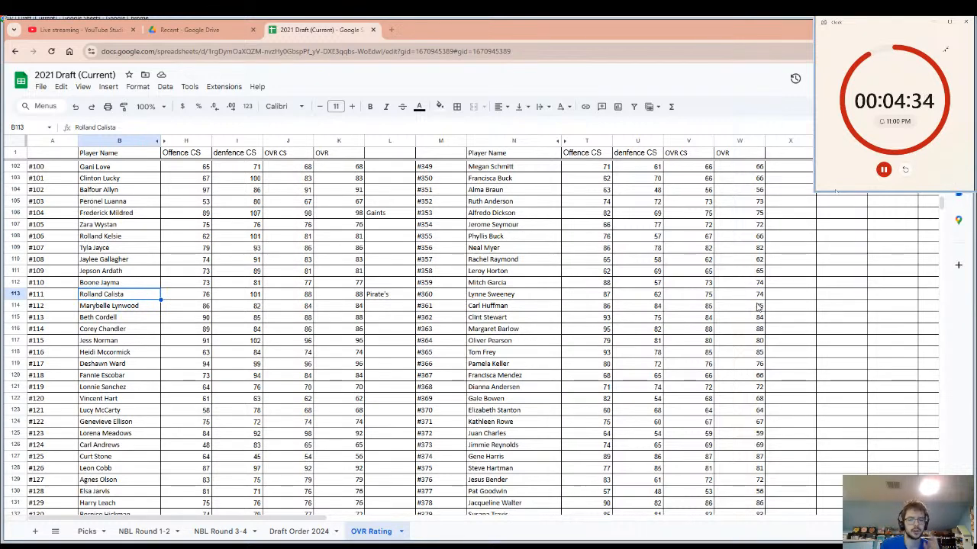
Enter the team name Tex in cell X177, beside player #424's OVR.
click(550, 305)
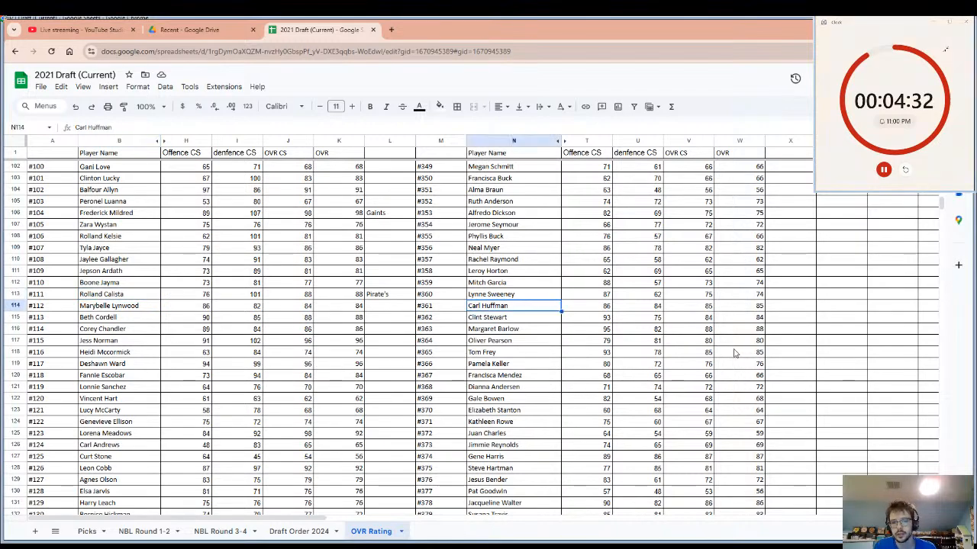
scroll(746, 347, down, 4)
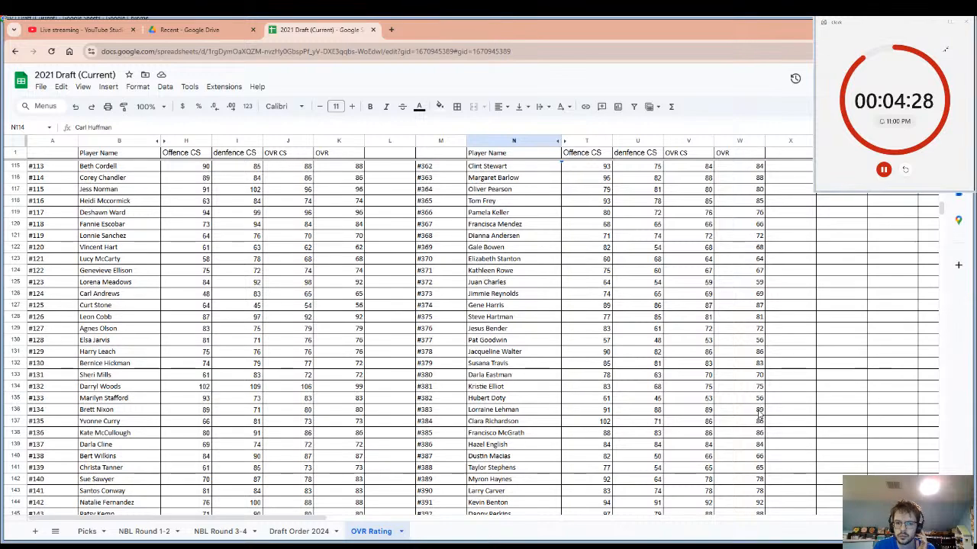
scroll(761, 408, down, 5)
scroll(759, 414, down, 3)
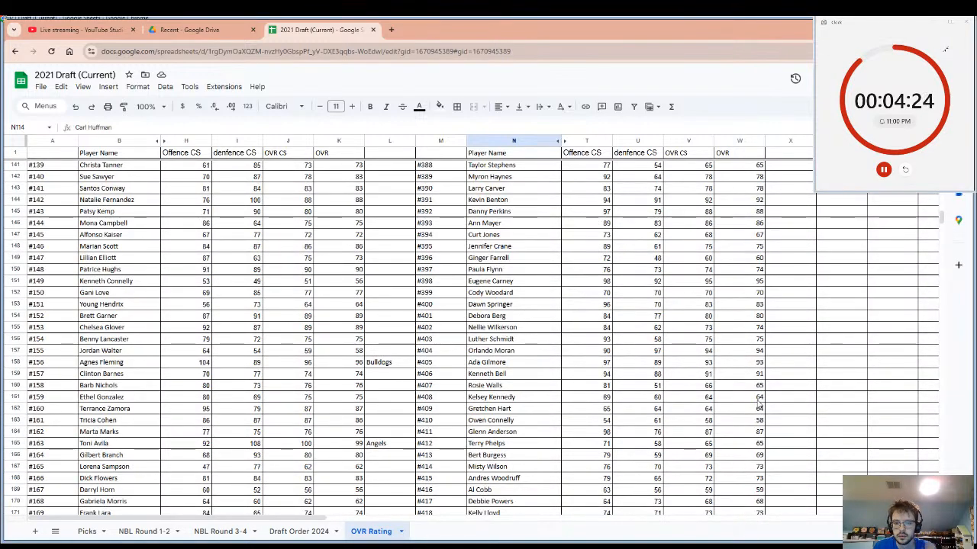
scroll(761, 416, down, 4)
scroll(761, 420, down, 1)
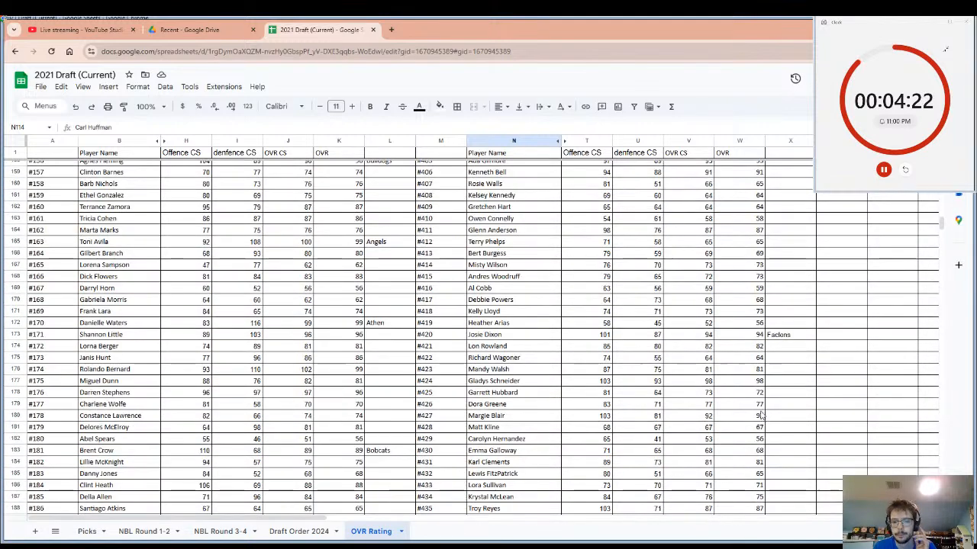
click(755, 381)
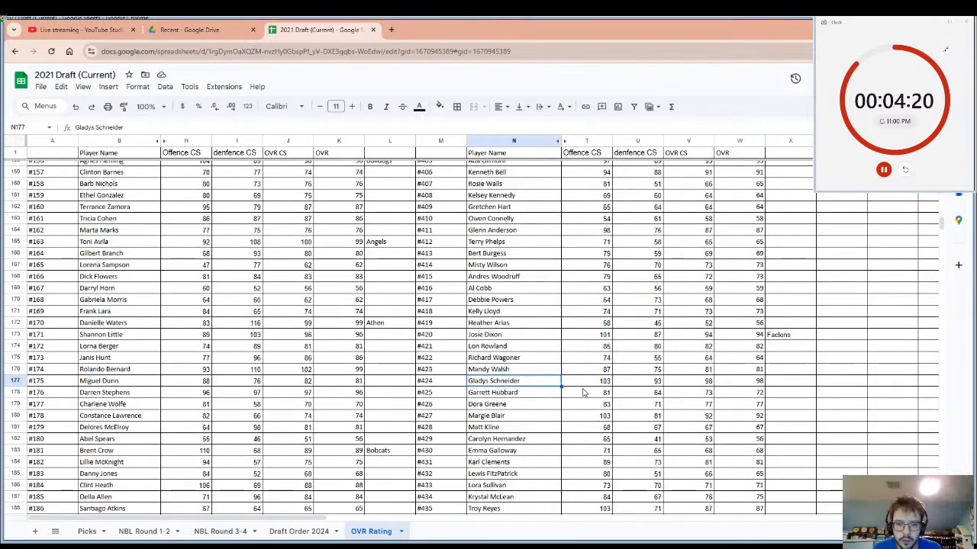
click(779, 384)
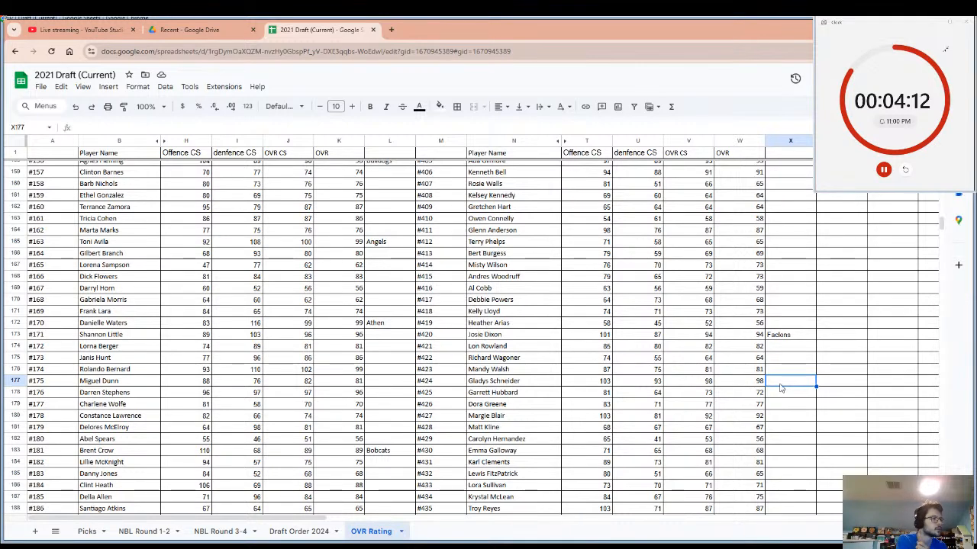
text(T)
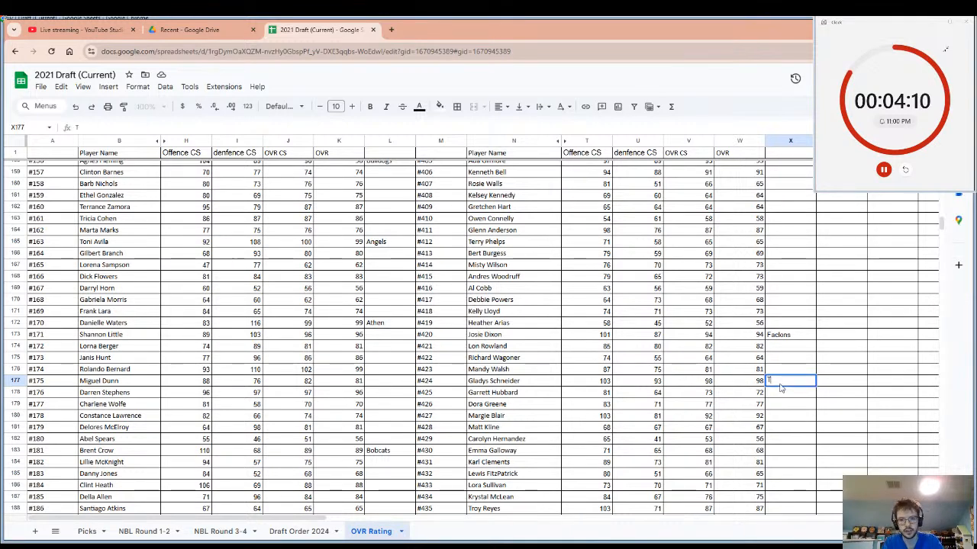
text(ex)
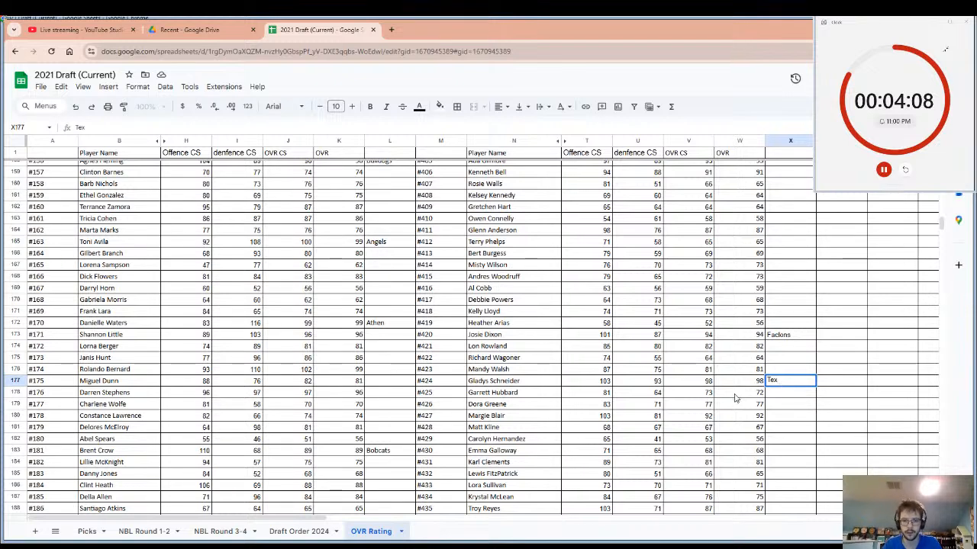
Select player #424's row from the name to the OVR cell, and reset the pick timer.
click(538, 385)
drag(538, 387, 719, 387)
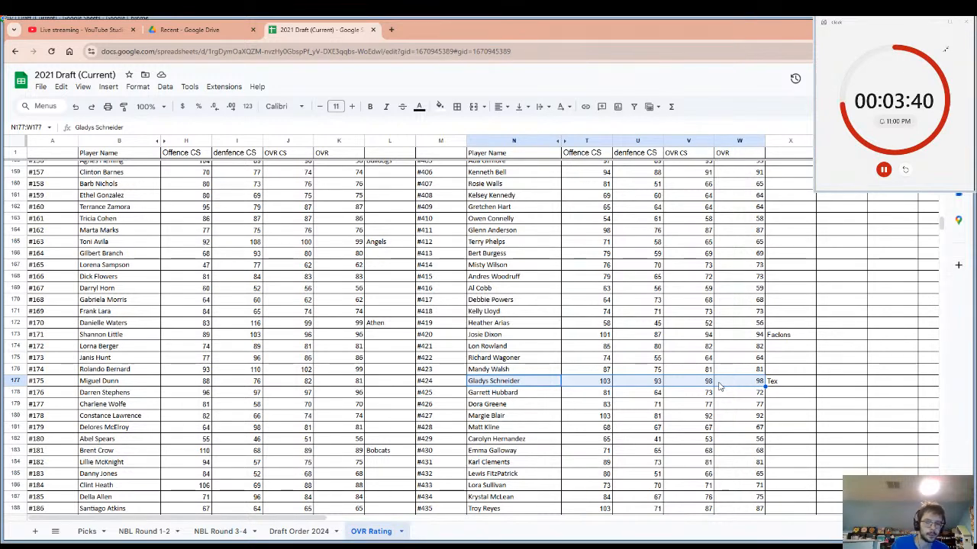
click(446, 545)
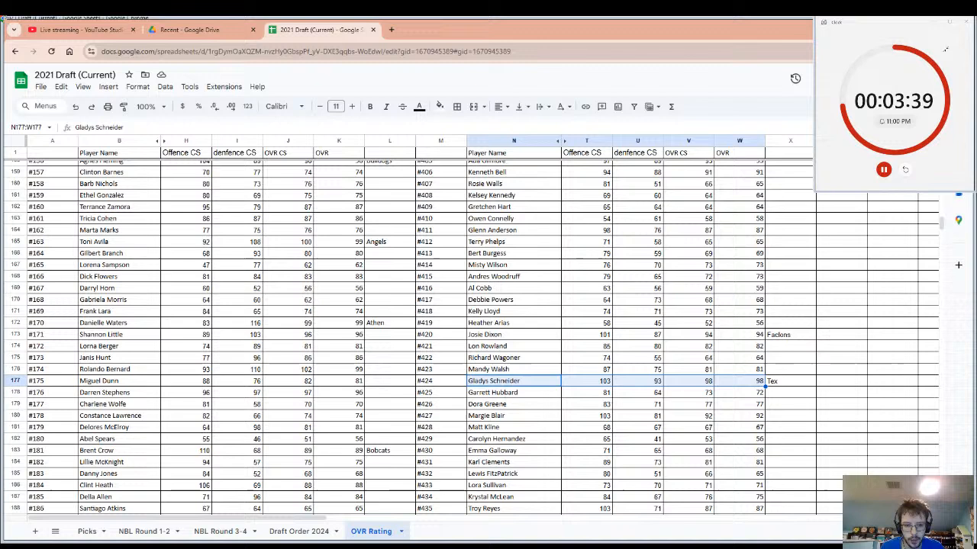
click(904, 171)
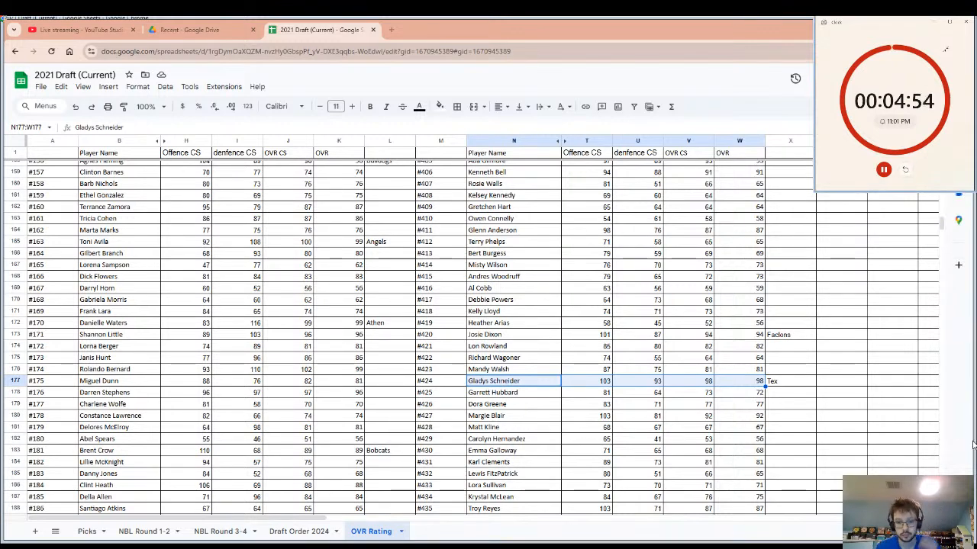
Record the team name Supermen in cell X188 beside player #435's OVR, and select that player's name.
scroll(622, 469, down, 2)
scroll(622, 470, down, 1)
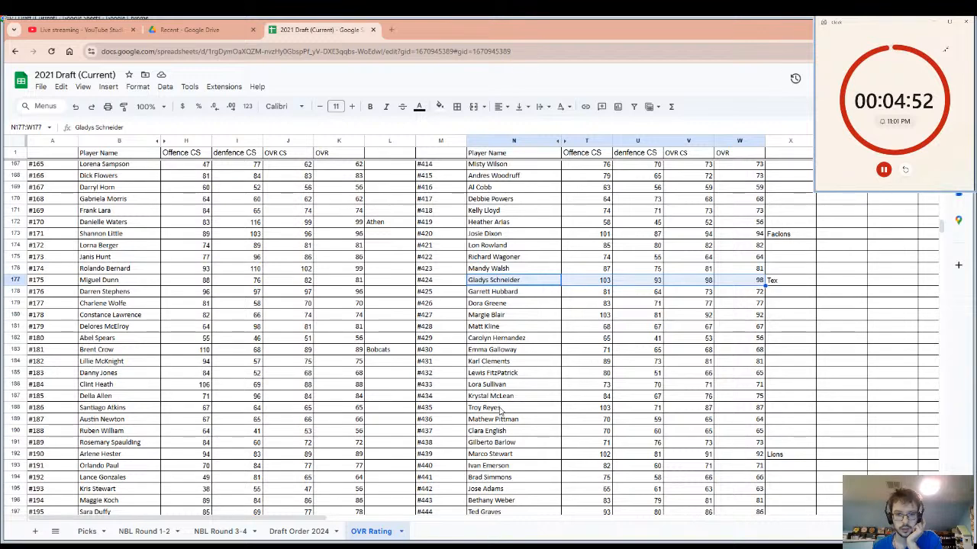
drag(498, 409, 769, 412)
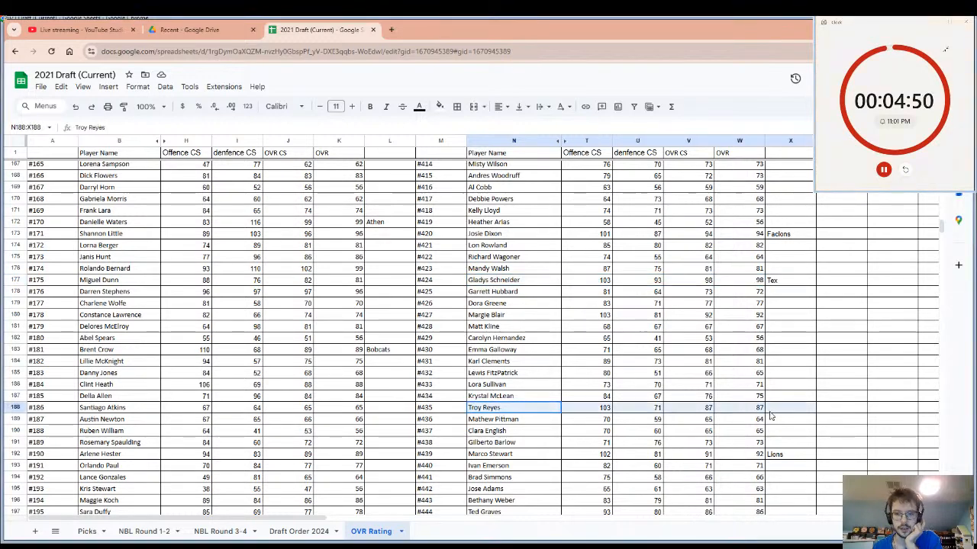
click(769, 412)
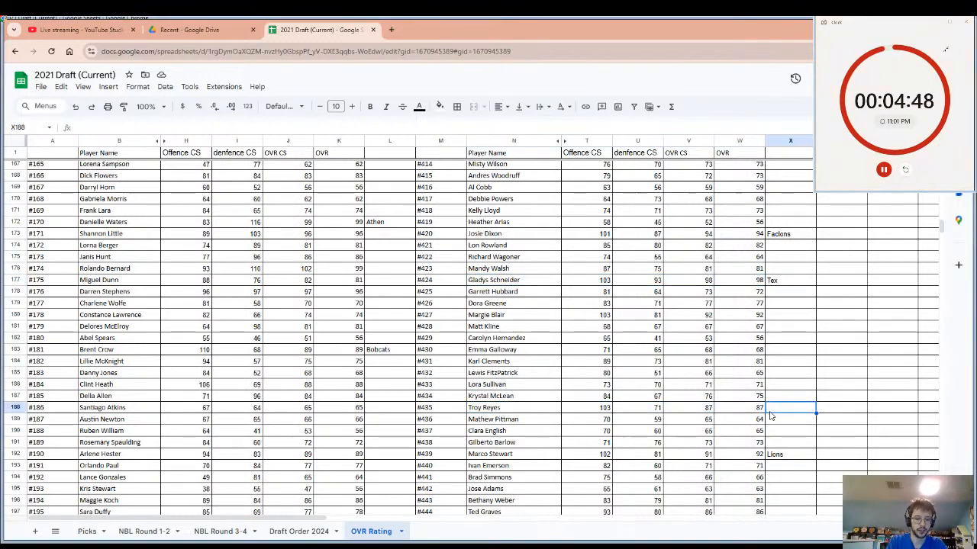
text(Supe)
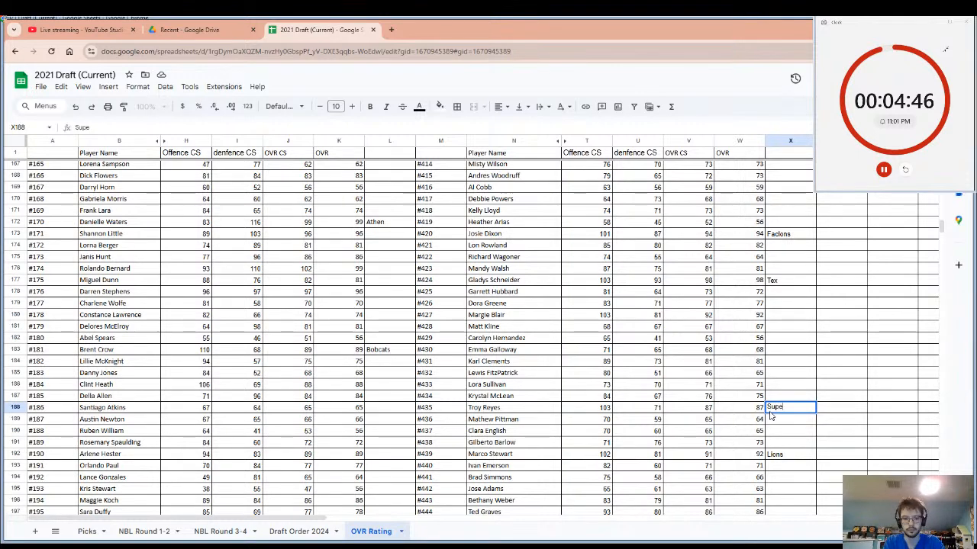
text(rme)
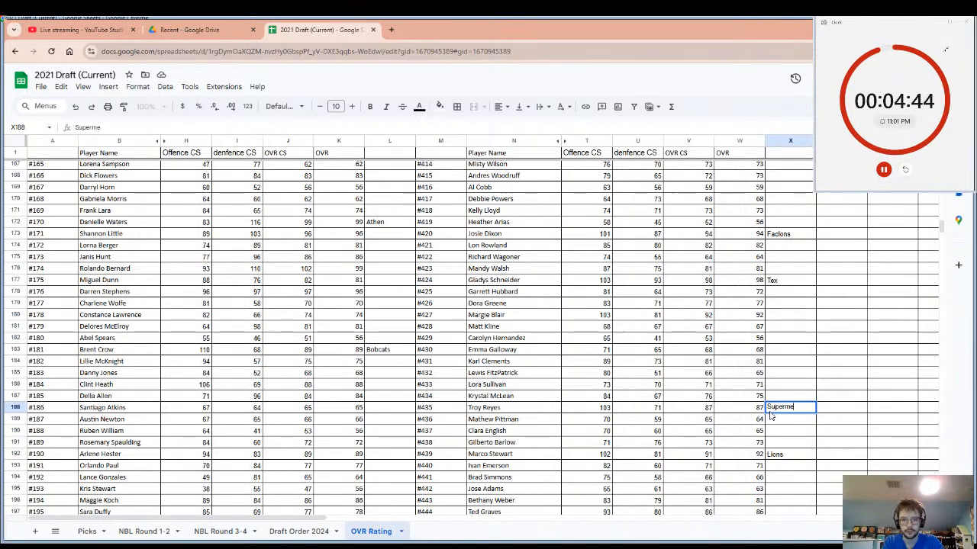
text(n)
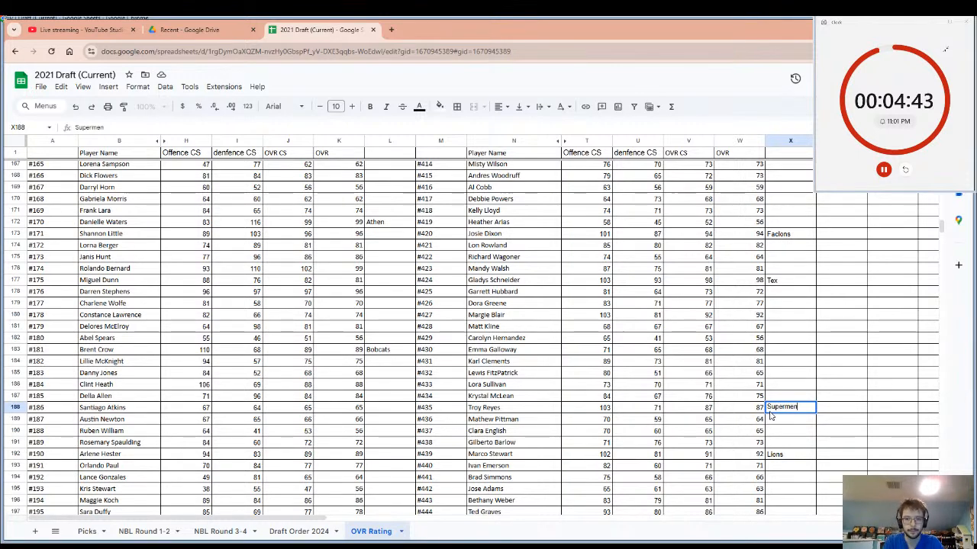
click(488, 409)
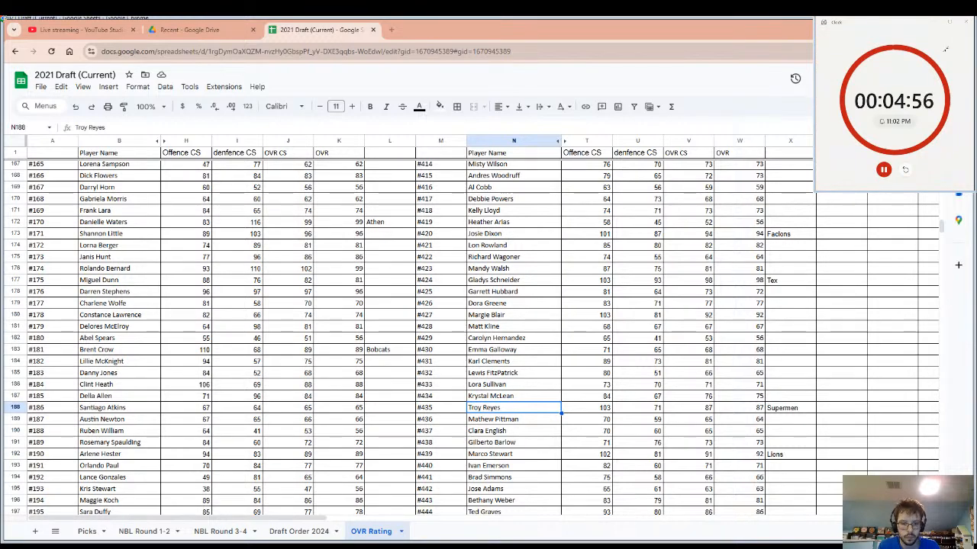
Examine the OVR ratings of the undrafted players between #109 and #487, including player #126's OVR.
scroll(633, 423, down, 2)
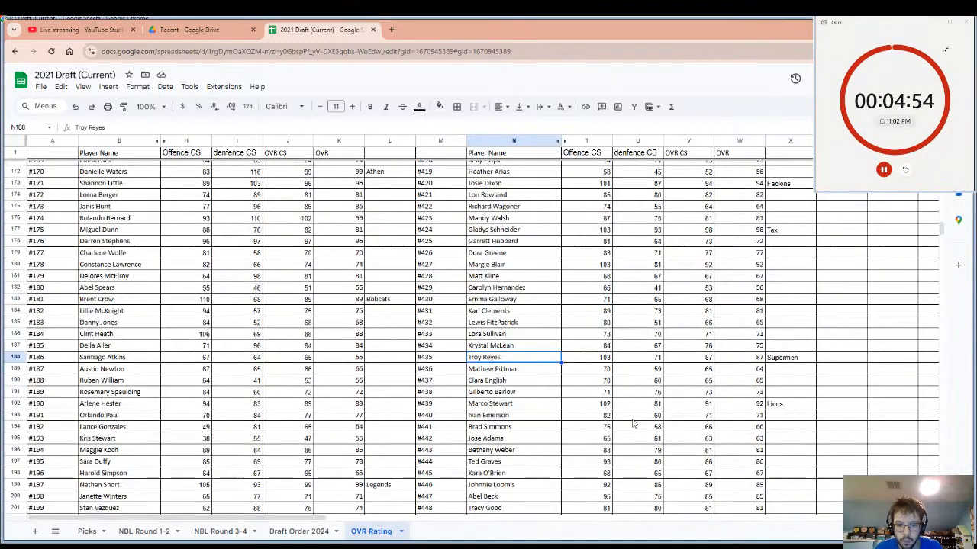
scroll(632, 424, down, 9)
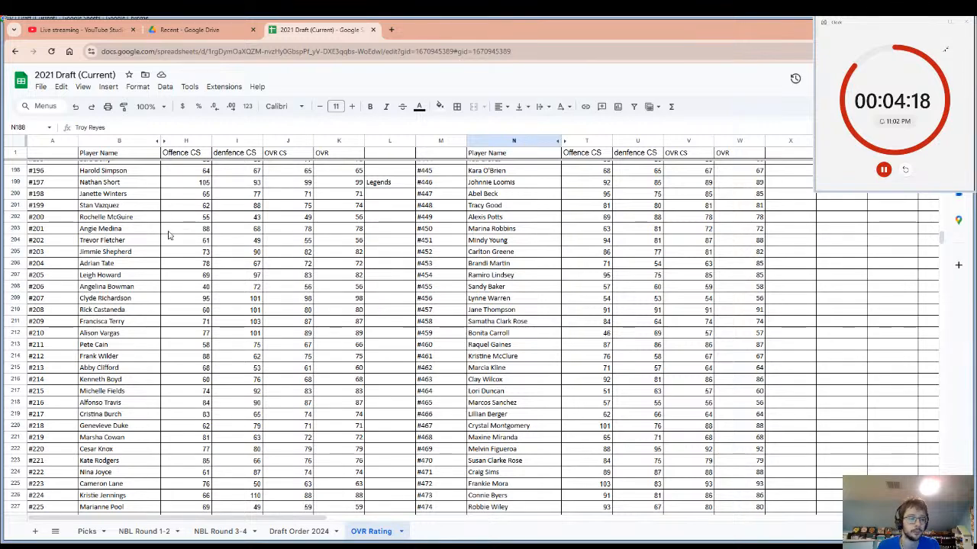
scroll(198, 259, up, 7)
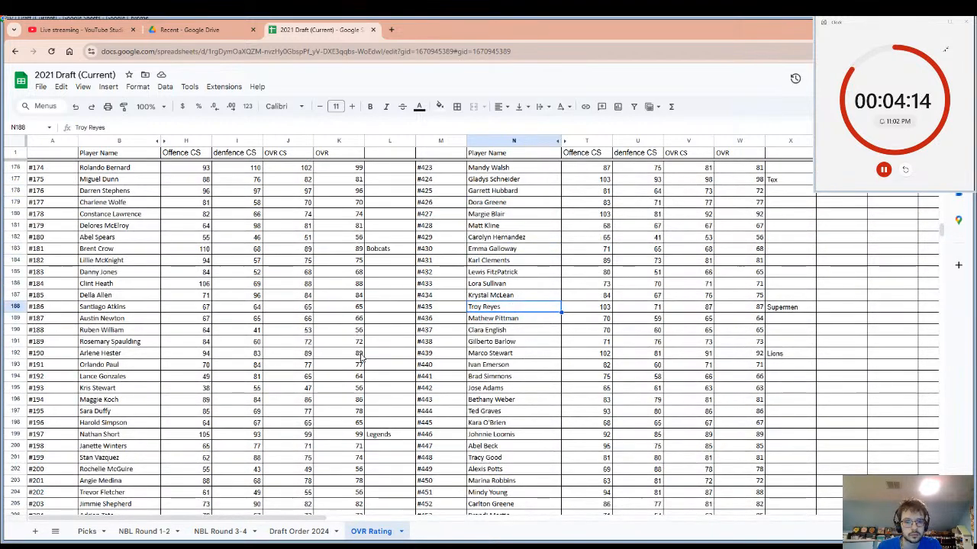
scroll(362, 347, up, 12)
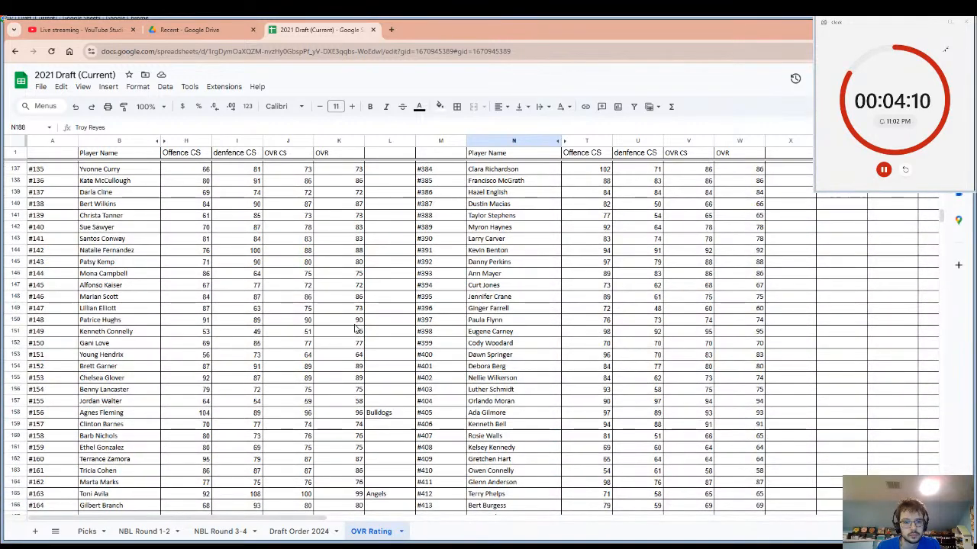
scroll(355, 328, up, 8)
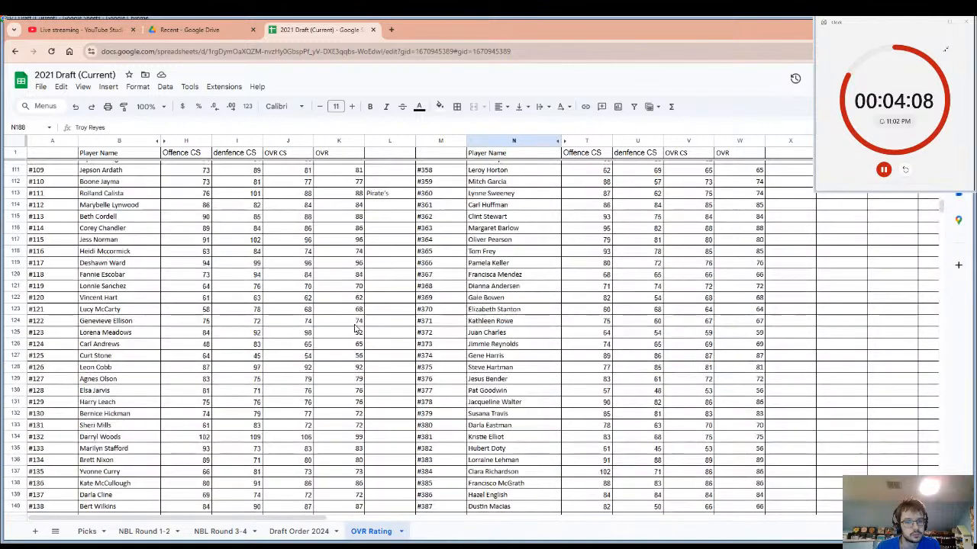
click(357, 372)
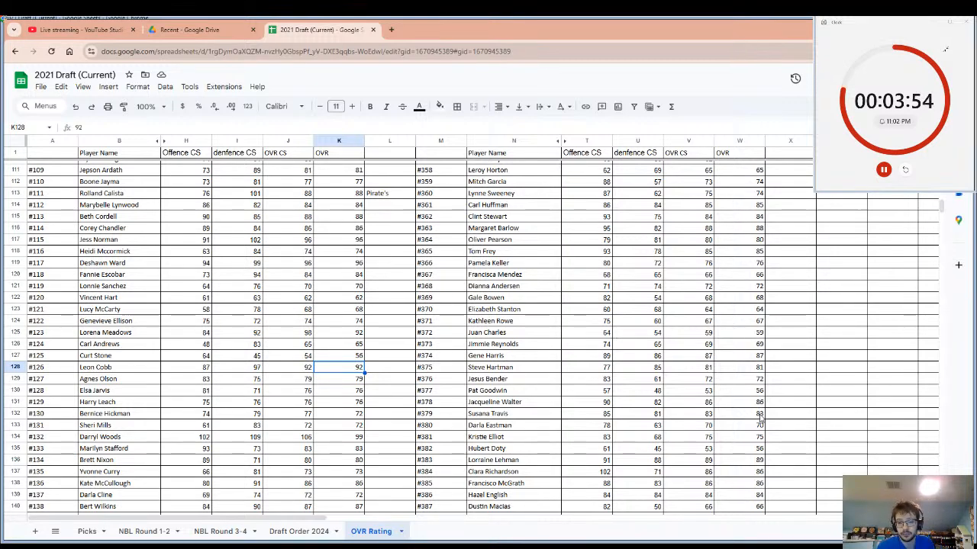
scroll(761, 418, down, 5)
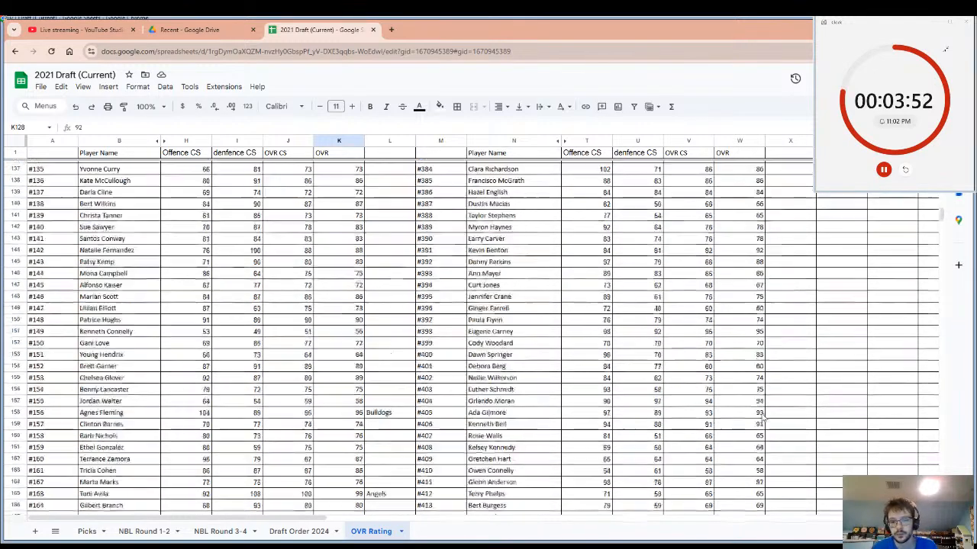
scroll(760, 418, down, 5)
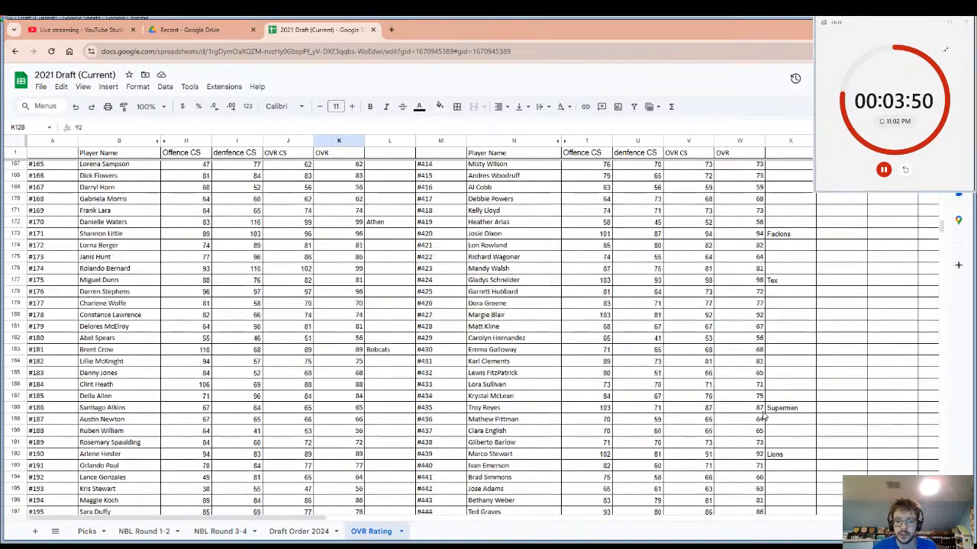
scroll(761, 418, down, 2)
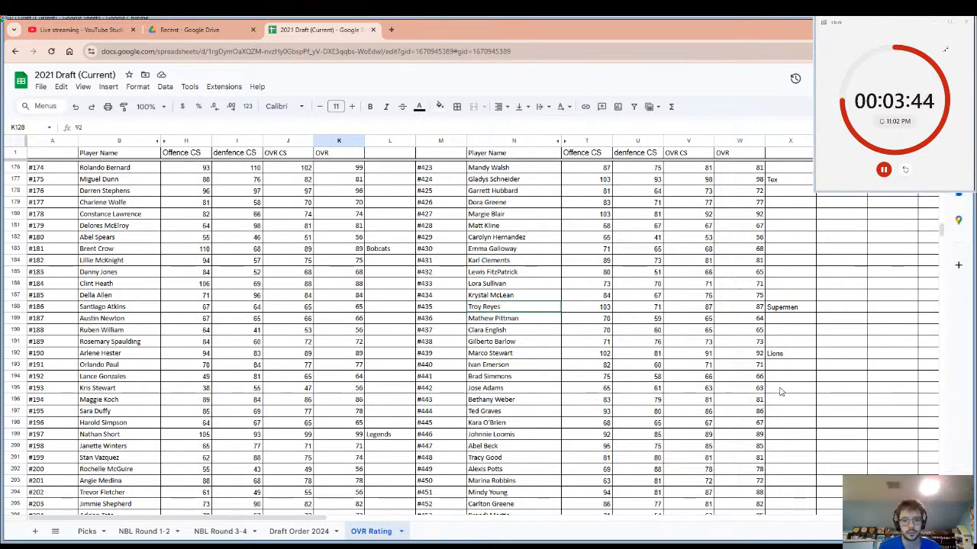
scroll(780, 392, down, 5)
scroll(800, 392, down, 3)
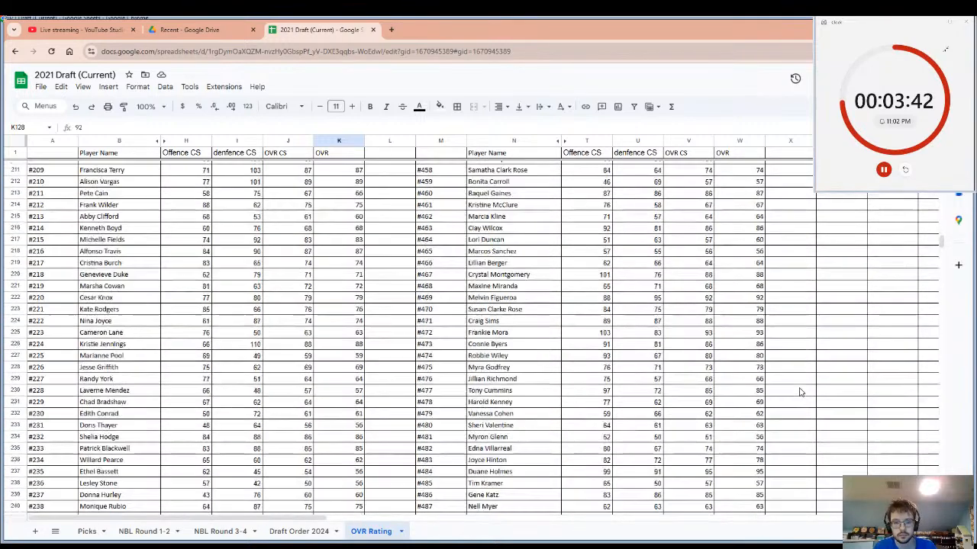
Record the team name Chargers in cell X225 beside player #472's OVR, and reset the pick timer.
click(517, 334)
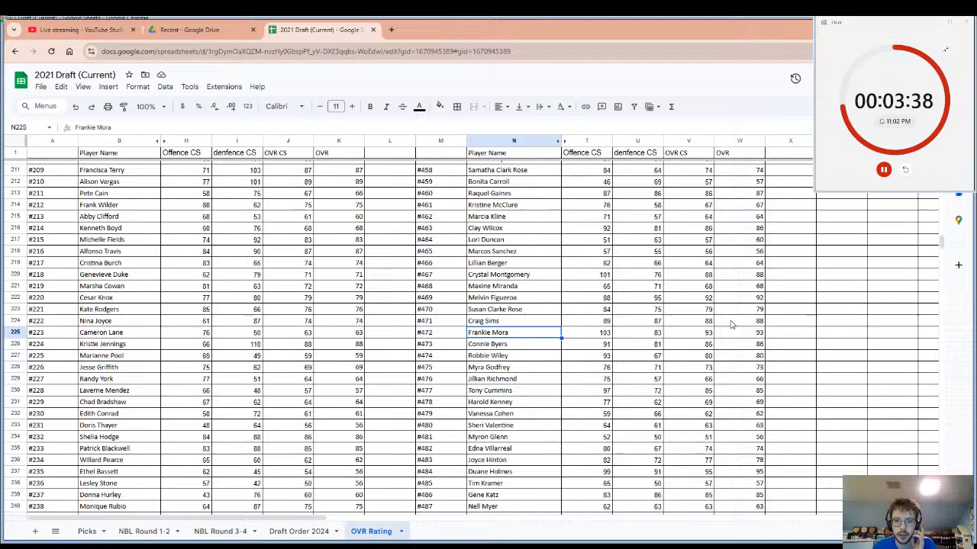
click(786, 338)
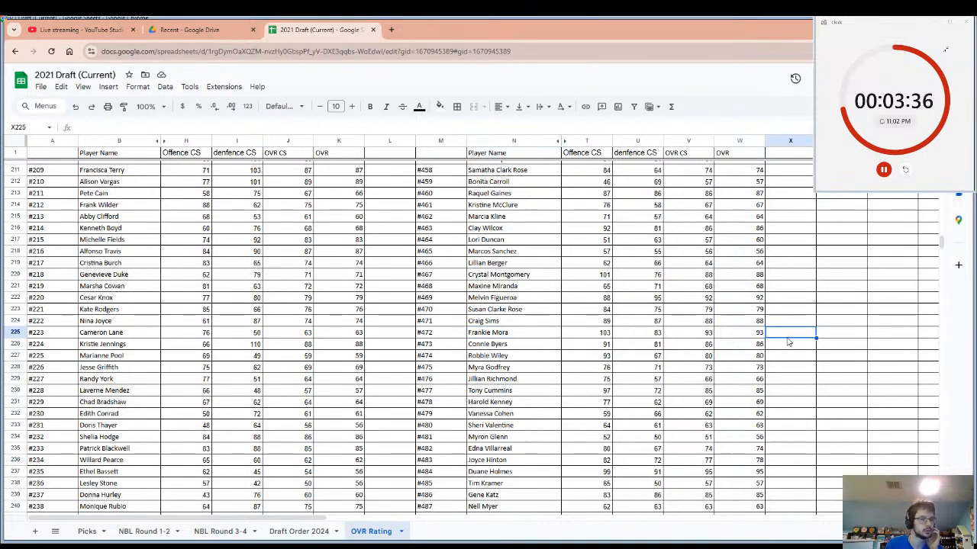
text(C)
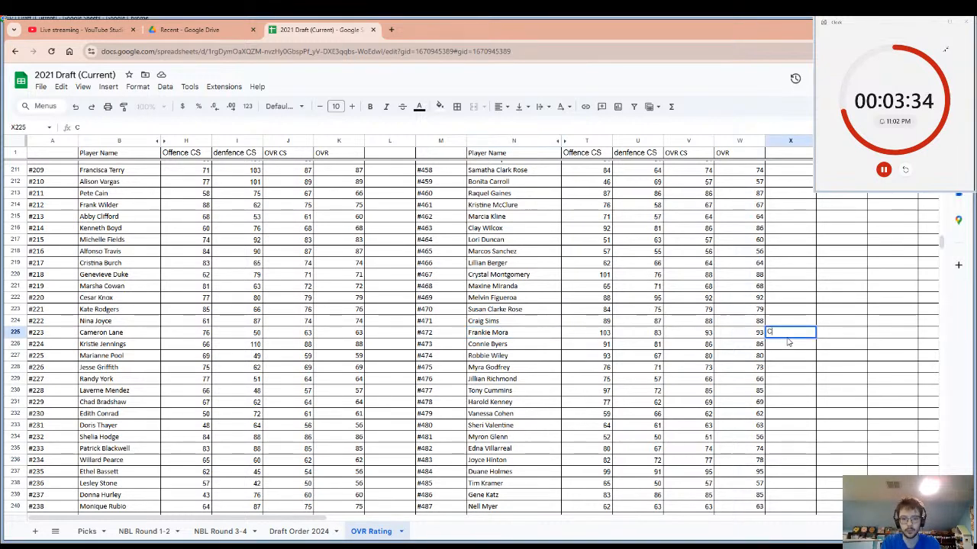
text(har)
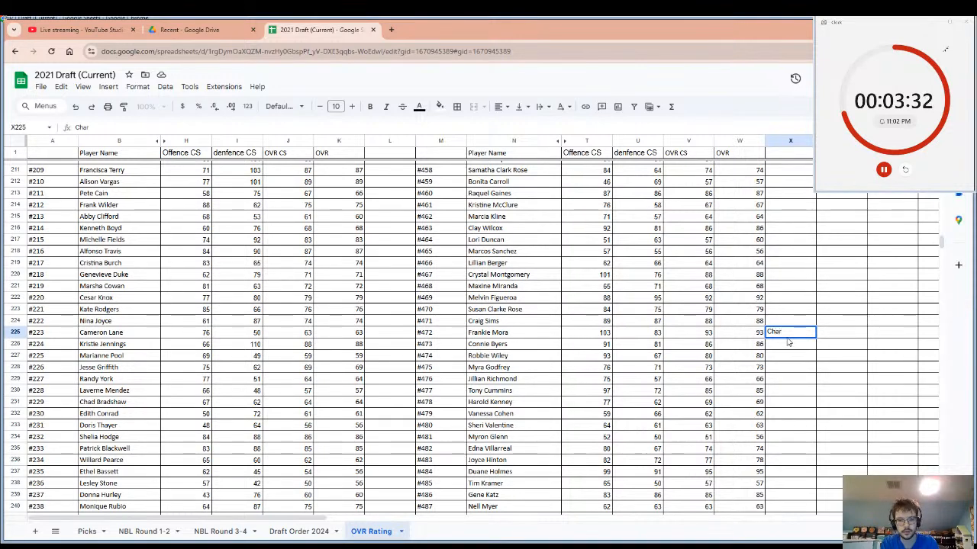
key(BackSpace)
text(g)
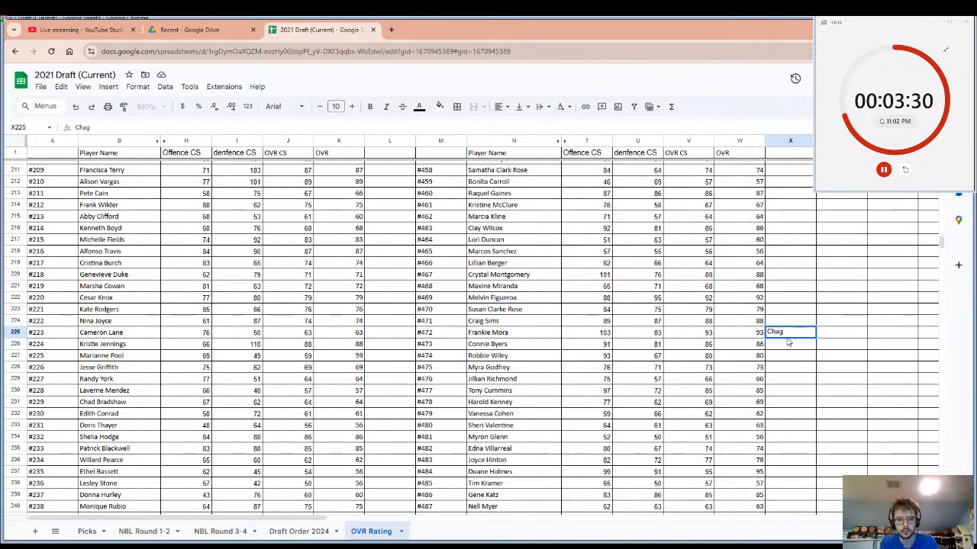
text(ers)
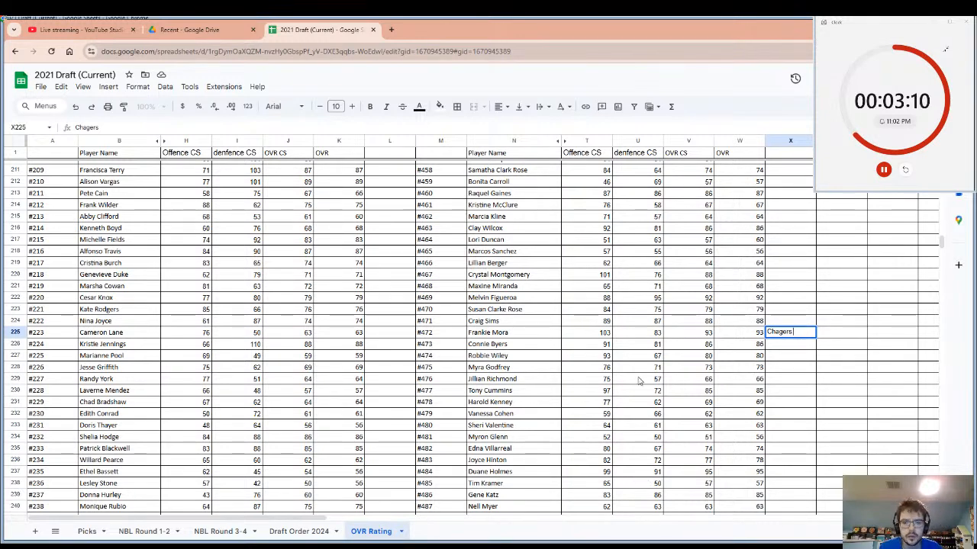
click(779, 331)
text(r)
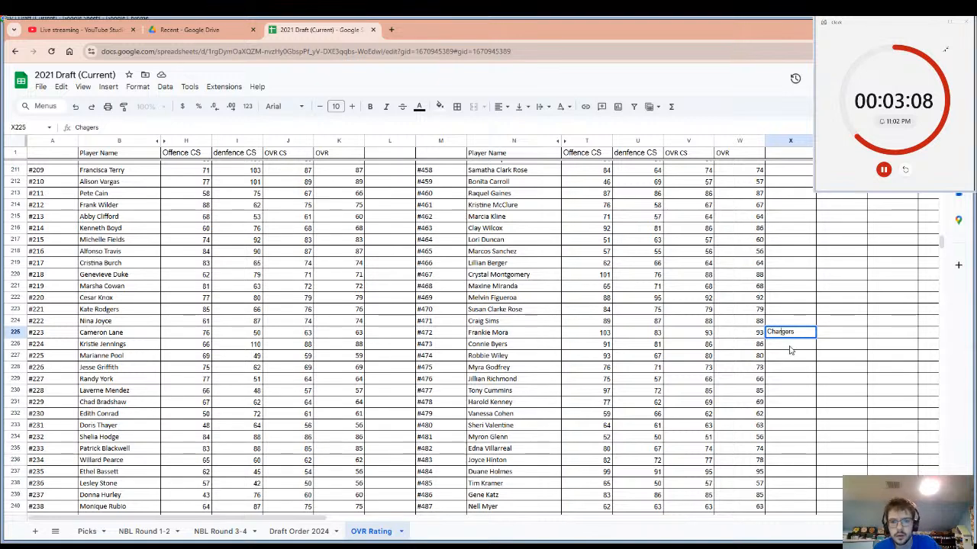
key(Return)
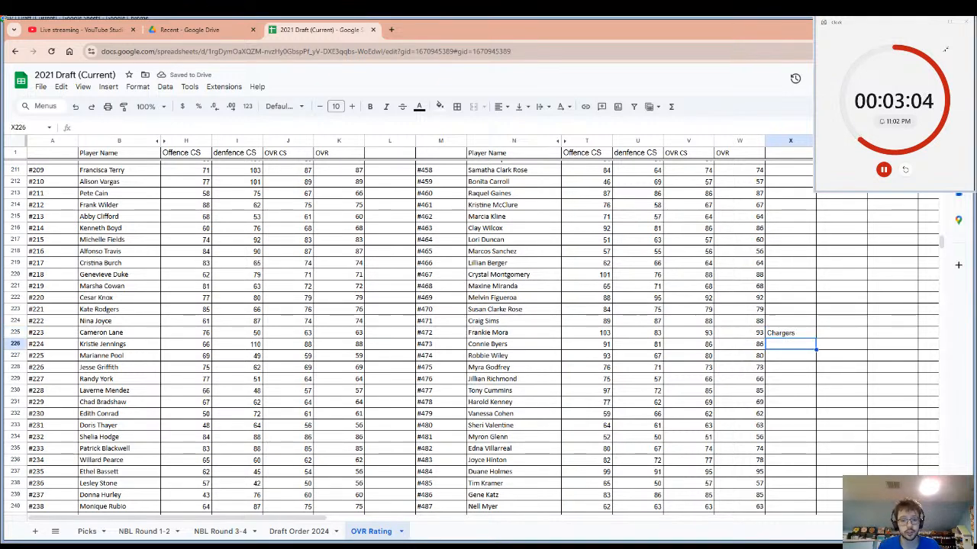
click(905, 171)
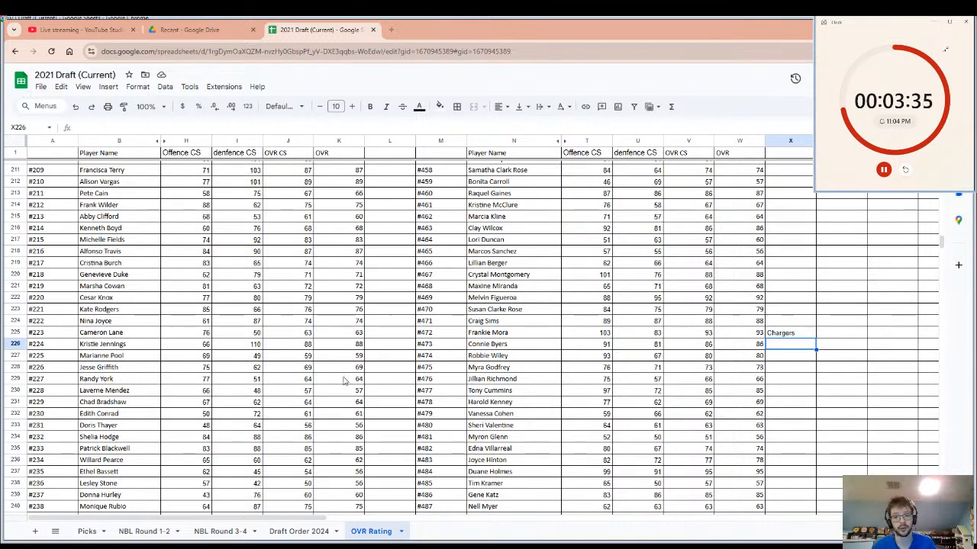
Examine the OVR ratings of the undrafted players from #500 back up to #1, including players #391, #392 and #253.
scroll(413, 398, down, 3)
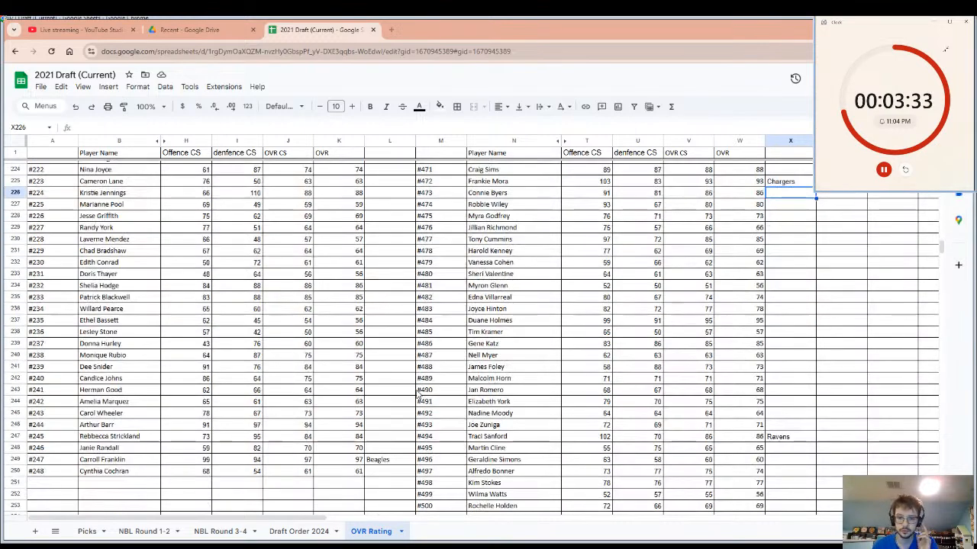
scroll(415, 397, down, 1)
scroll(415, 397, down, 5)
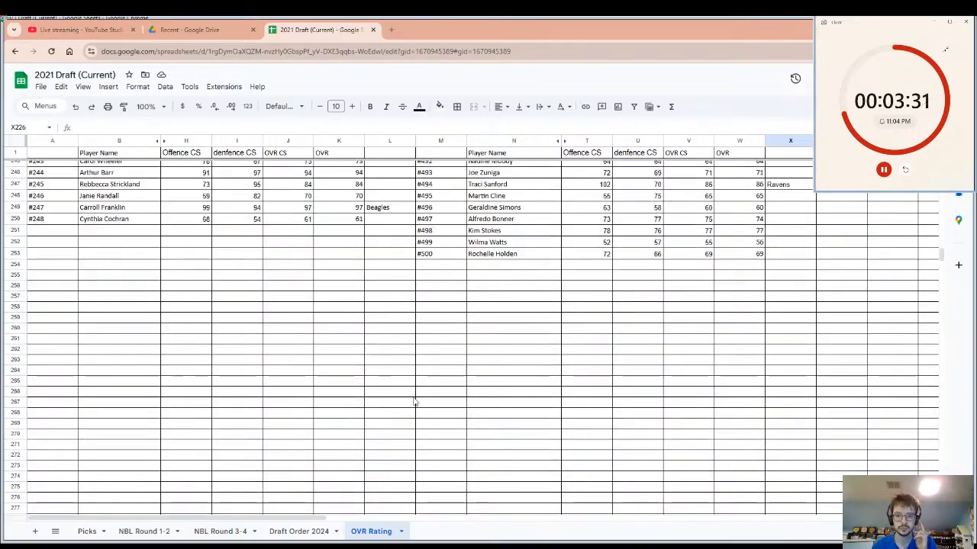
scroll(414, 401, up, 5)
scroll(412, 406, up, 20)
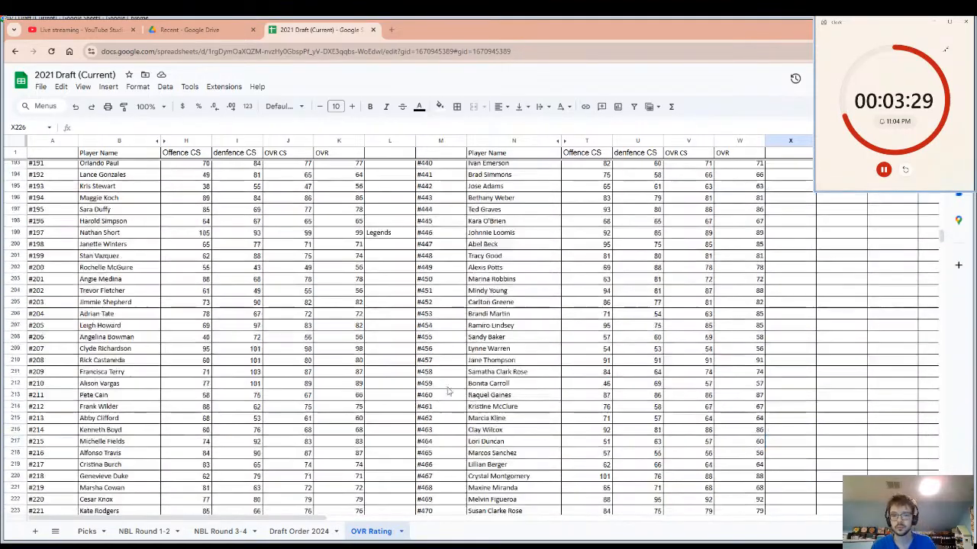
scroll(569, 379, up, 6)
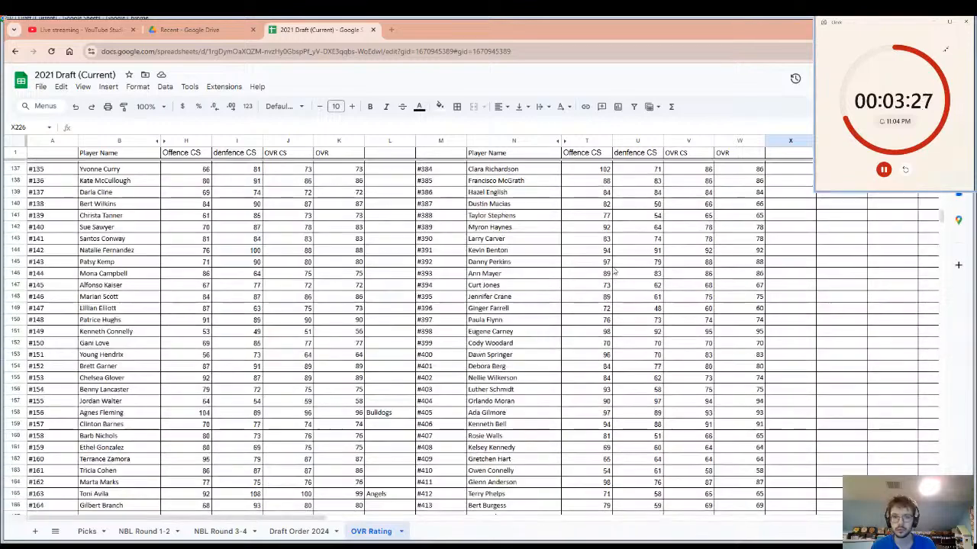
click(603, 252)
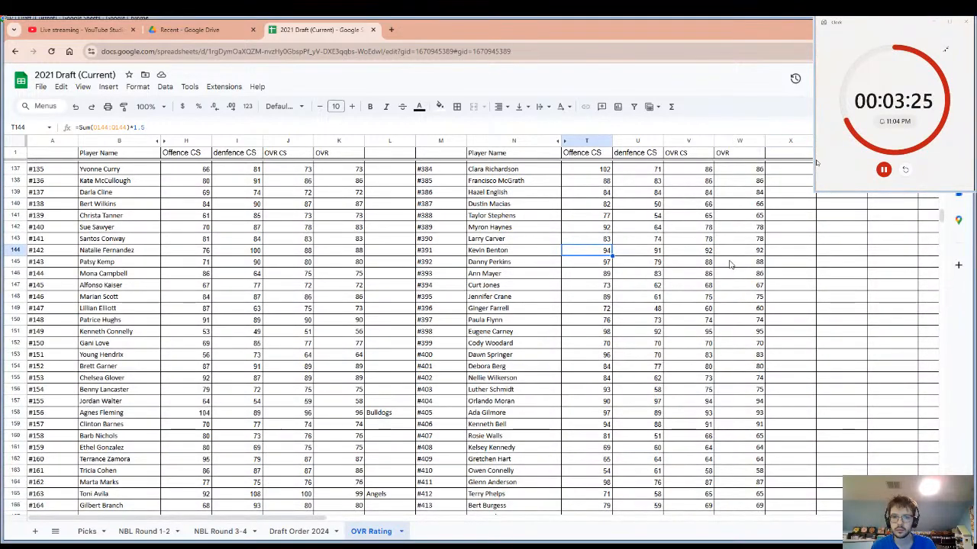
click(731, 262)
scroll(524, 268, up, 6)
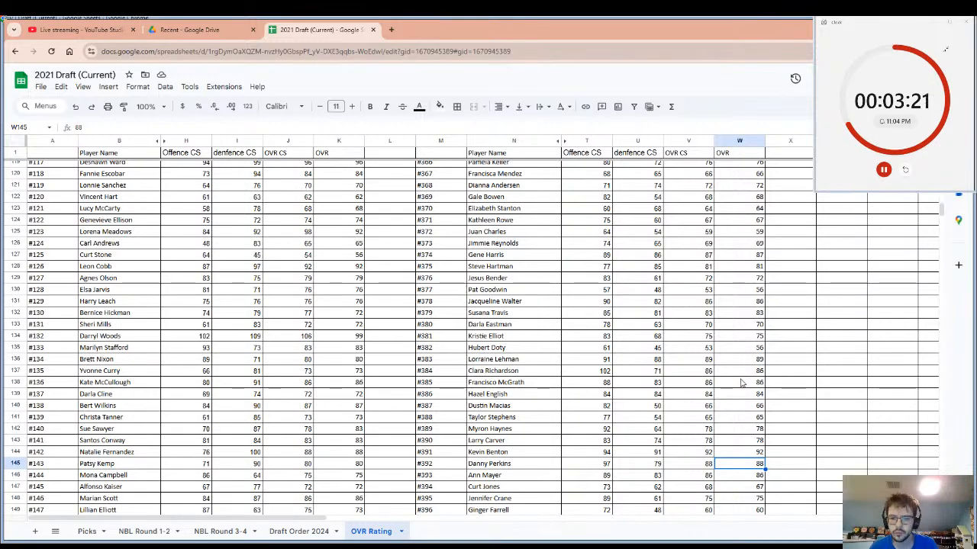
scroll(725, 320, up, 10)
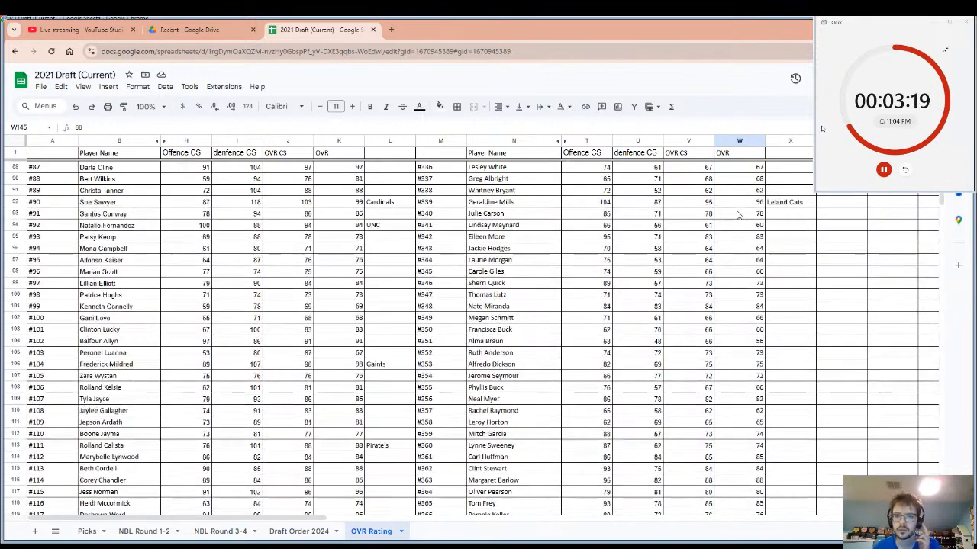
scroll(744, 246, up, 10)
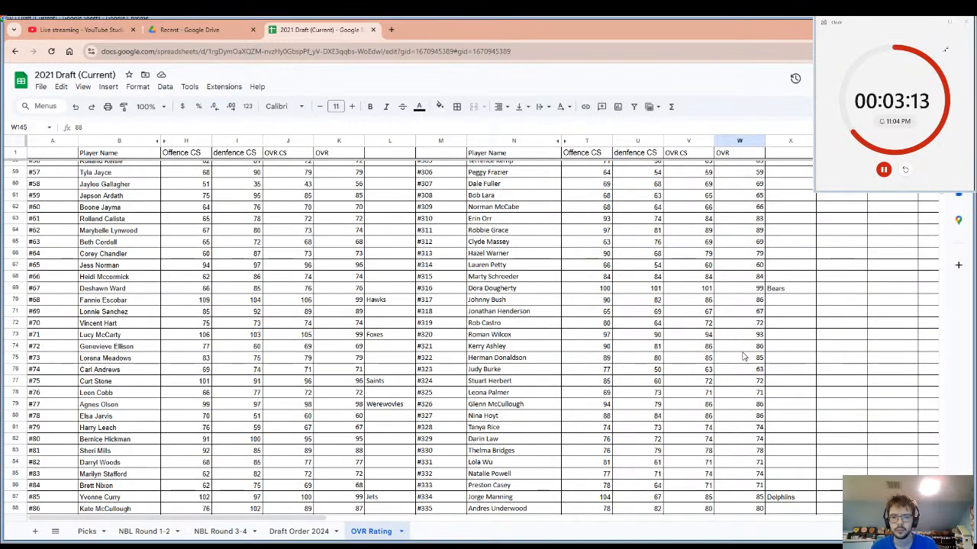
scroll(723, 289, up, 1)
scroll(722, 289, up, 15)
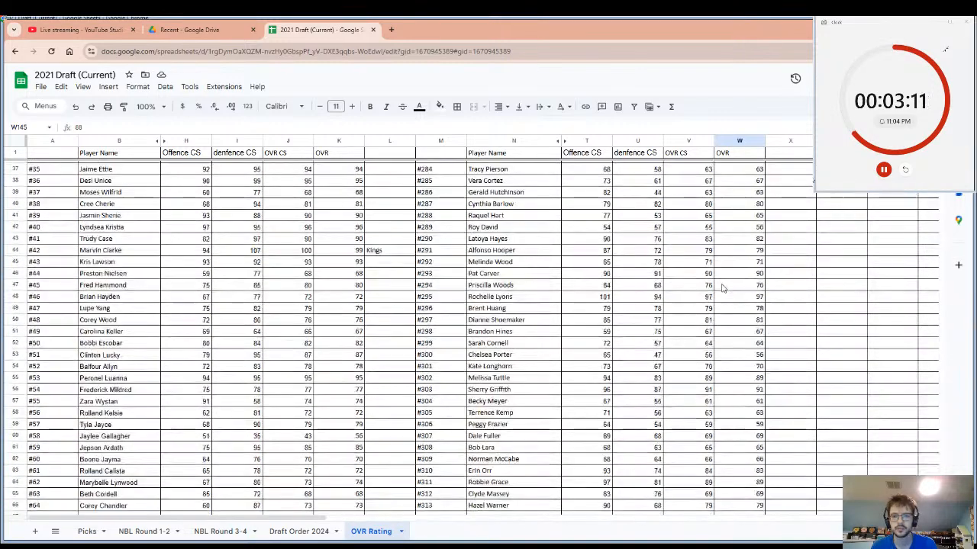
scroll(723, 288, up, 2)
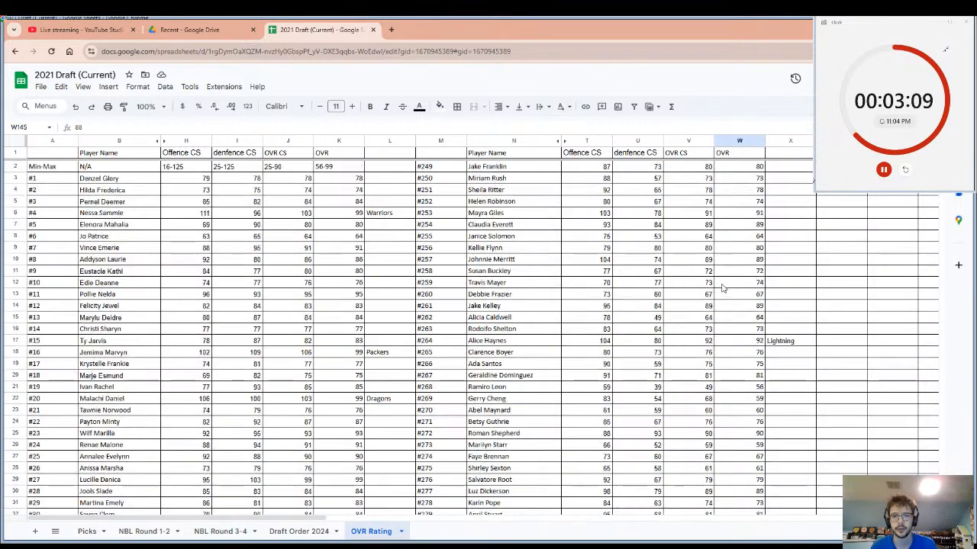
click(748, 216)
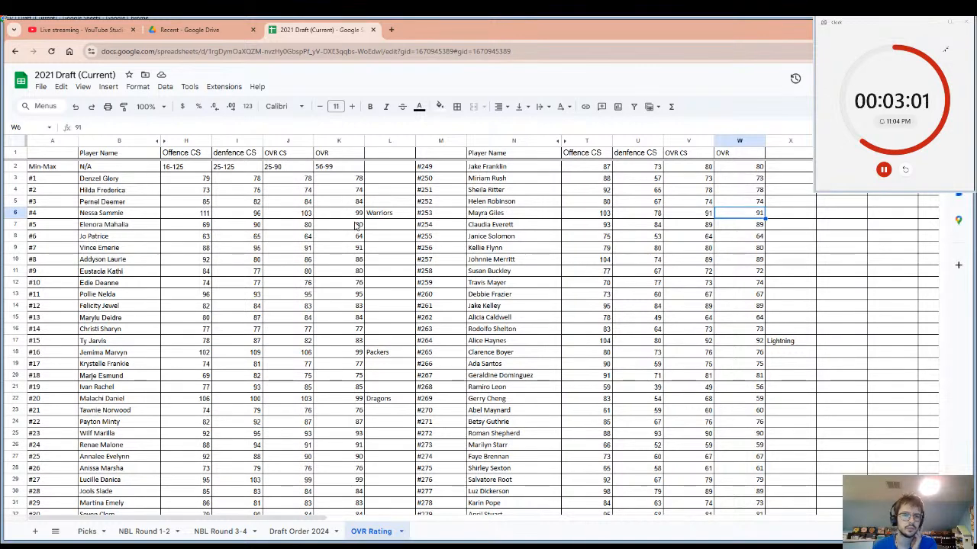
Record the team name Knights in cell L13 beside player #11's OVR, select that player's name, and reset the pick timer.
click(364, 295)
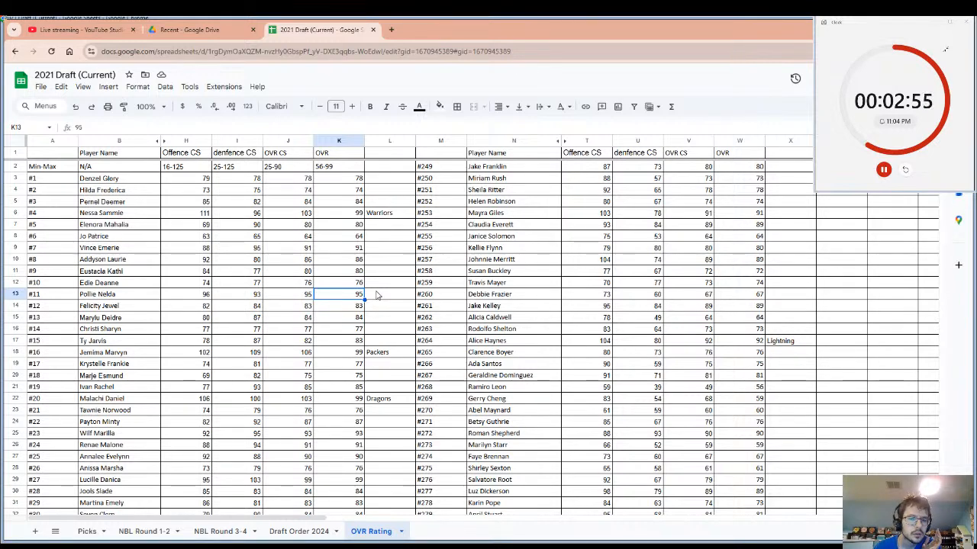
click(376, 295)
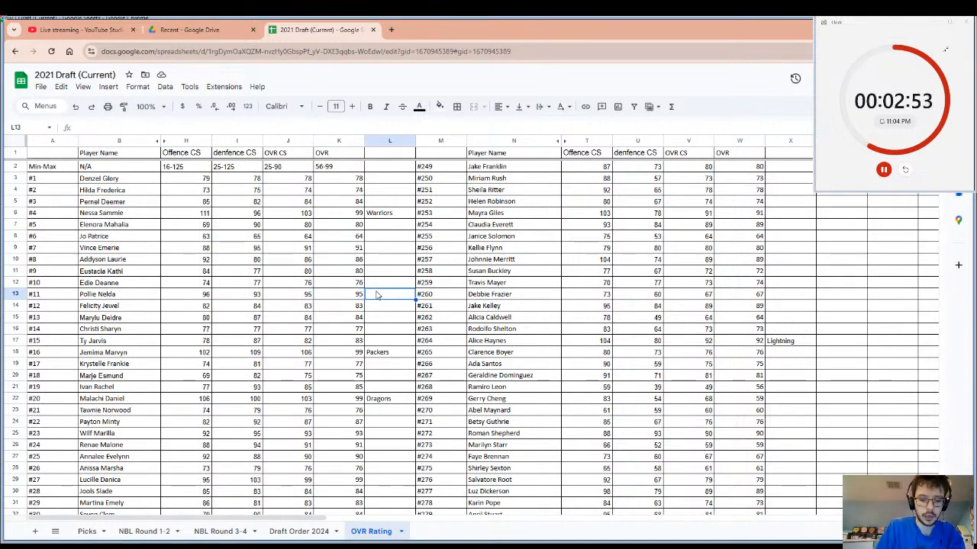
text(Knights)
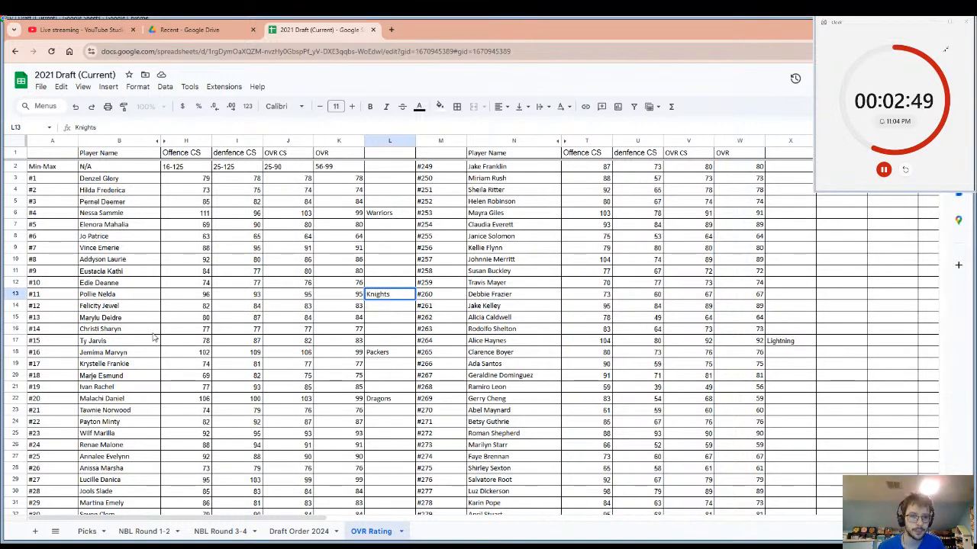
click(109, 298)
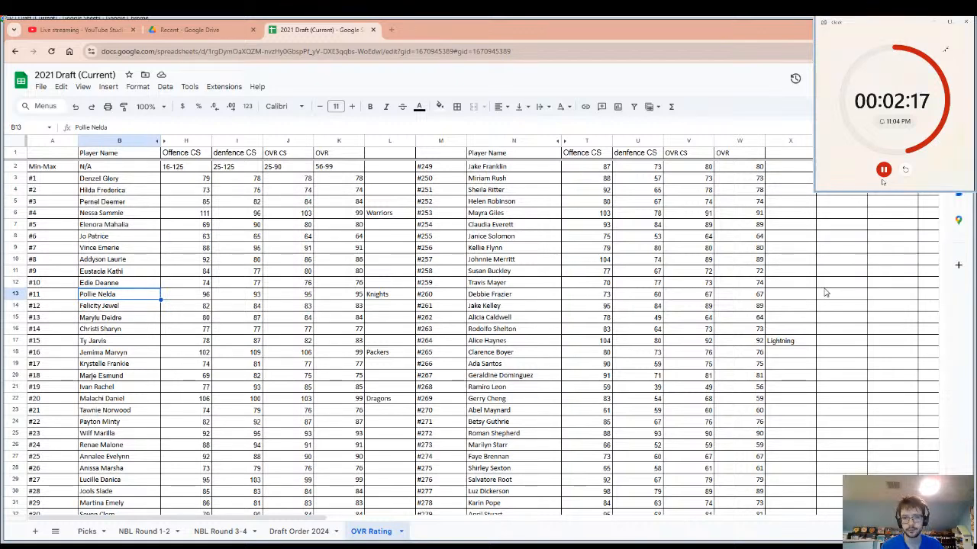
click(906, 171)
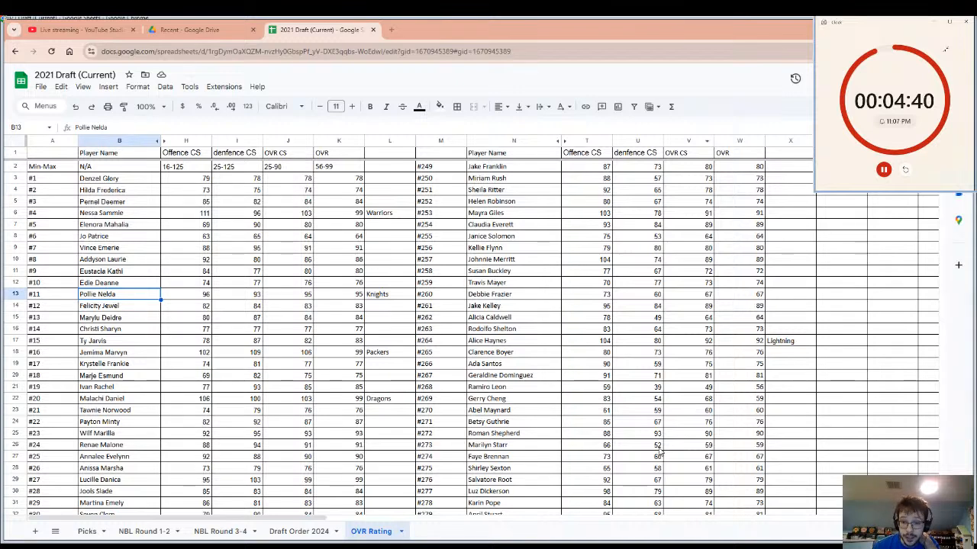
Record the team name Dogs in cell L10 beside player #8's OVR, and reset the pick timer.
click(309, 341)
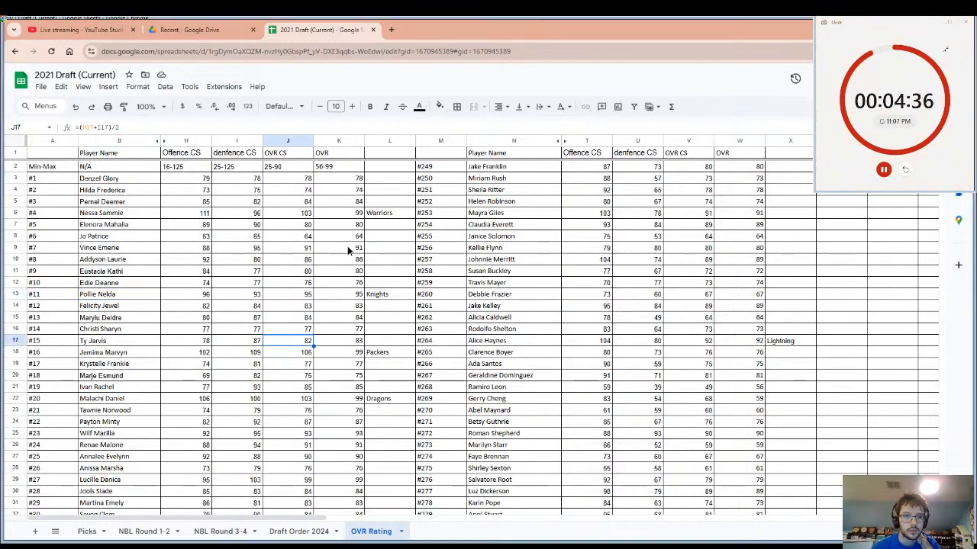
click(348, 247)
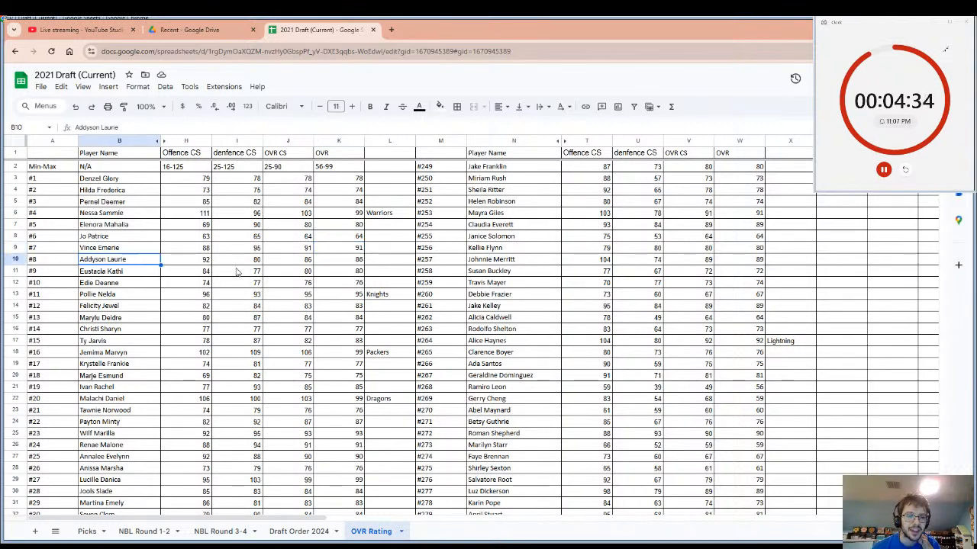
click(375, 267)
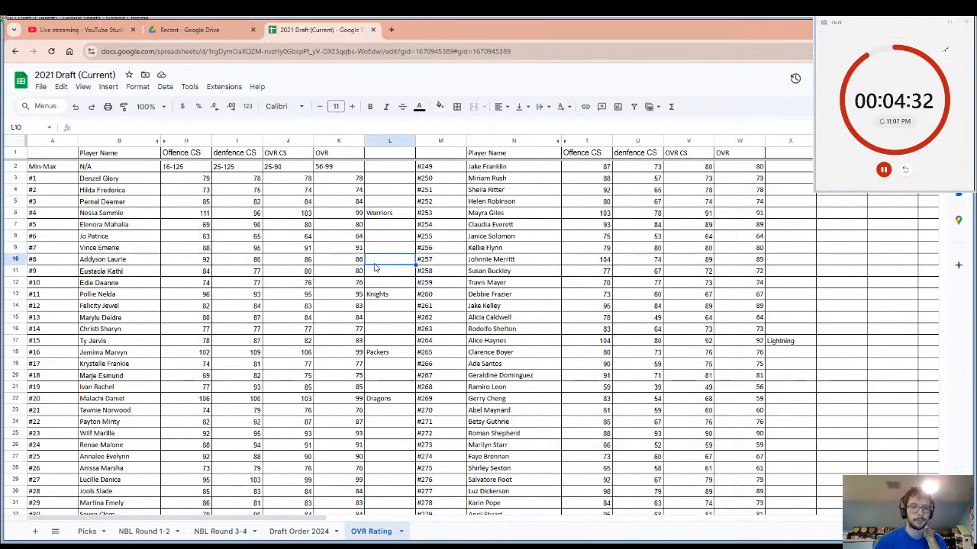
click(148, 262)
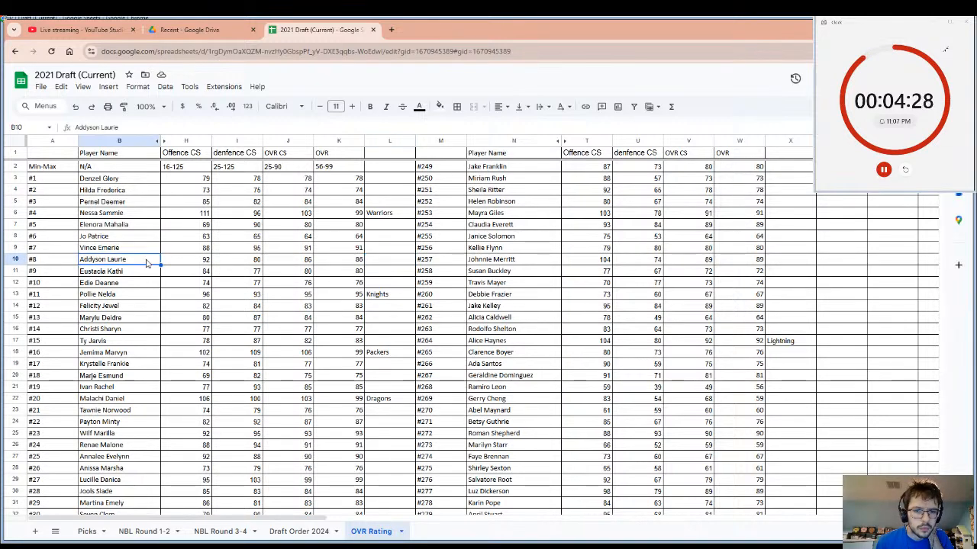
drag(141, 261, 374, 259)
click(375, 259)
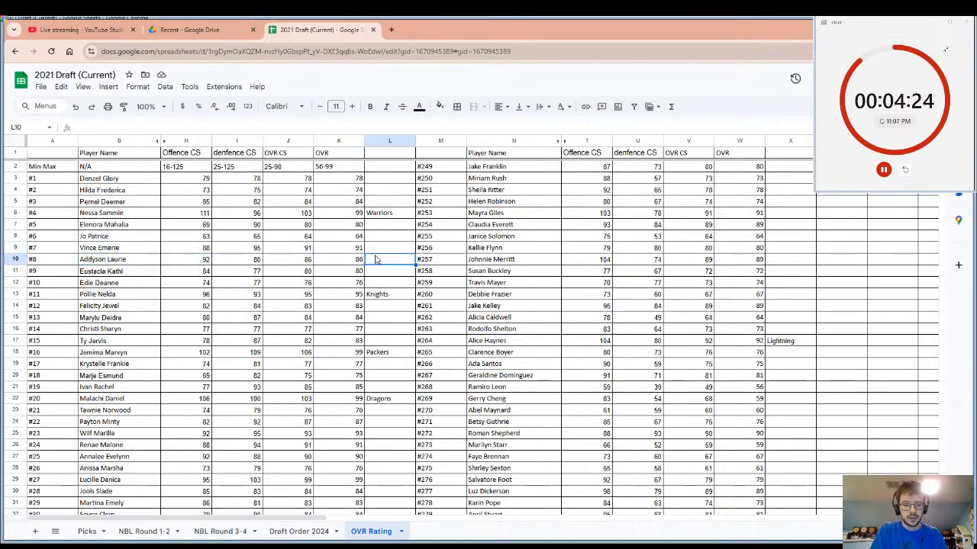
text(Dogs)
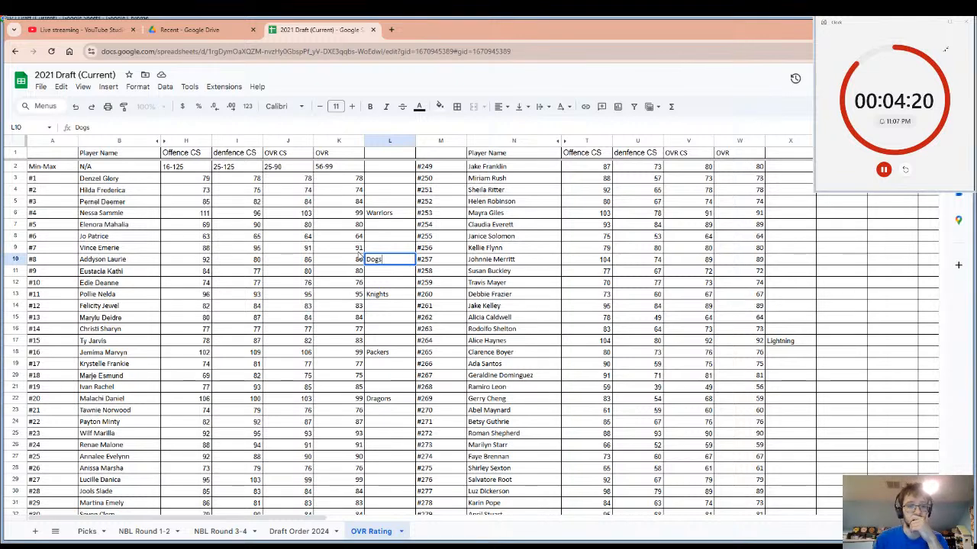
click(357, 250)
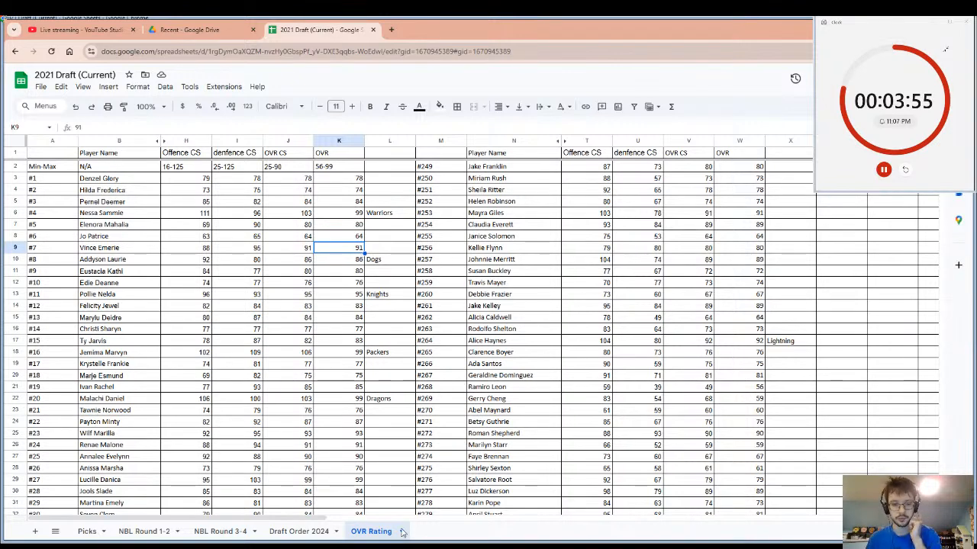
click(908, 166)
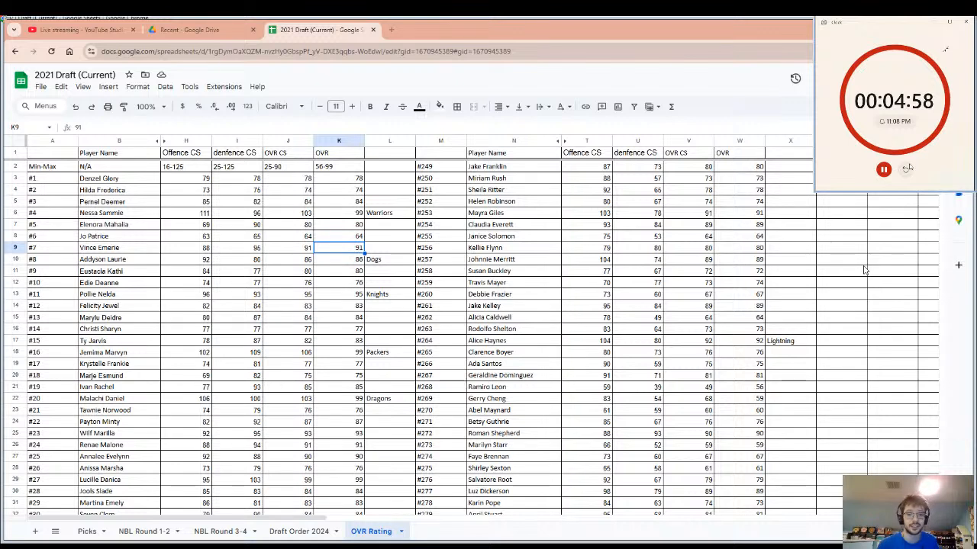
Highlight player #8's ratings from Offence CS to OVR, and enter the team name Browns in cell L9 beside player #7's OVR.
drag(353, 261, 187, 263)
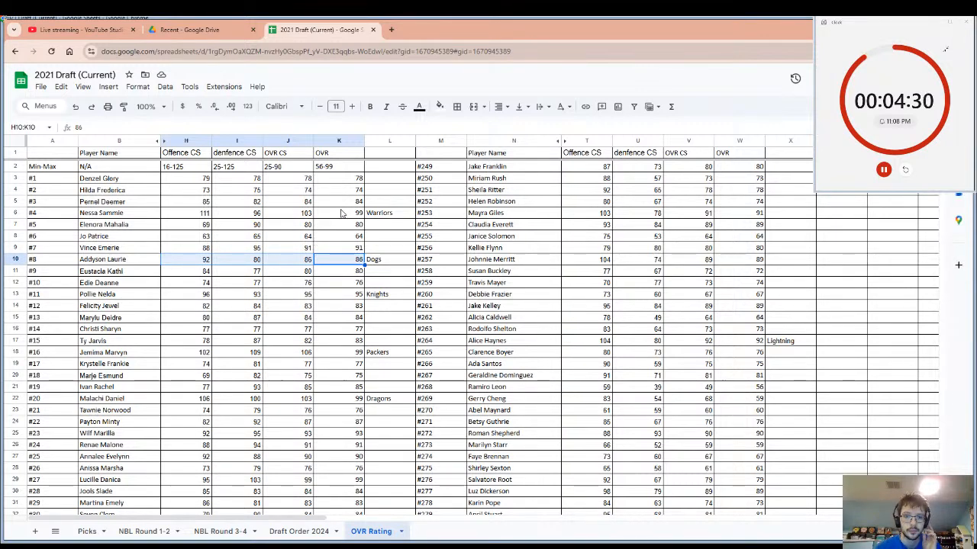
click(370, 252)
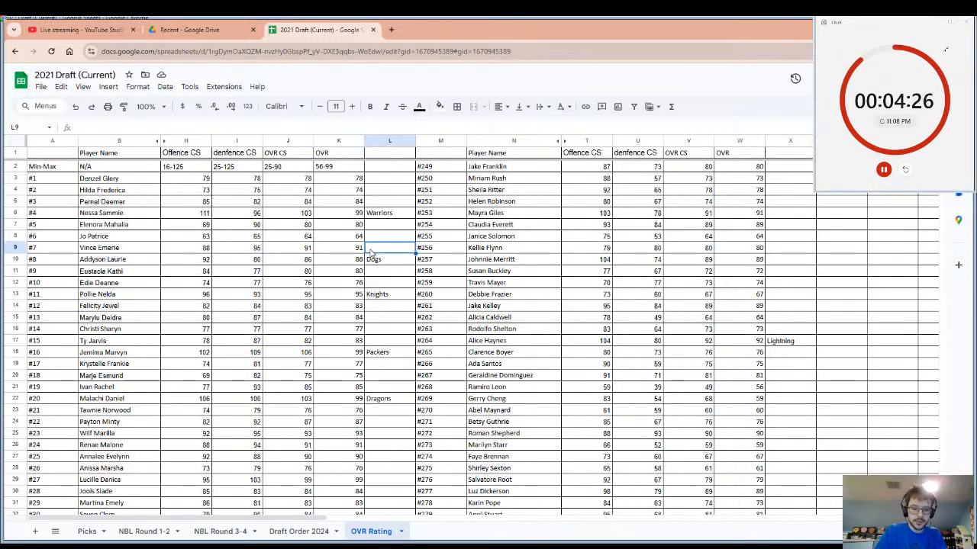
text(Bro)
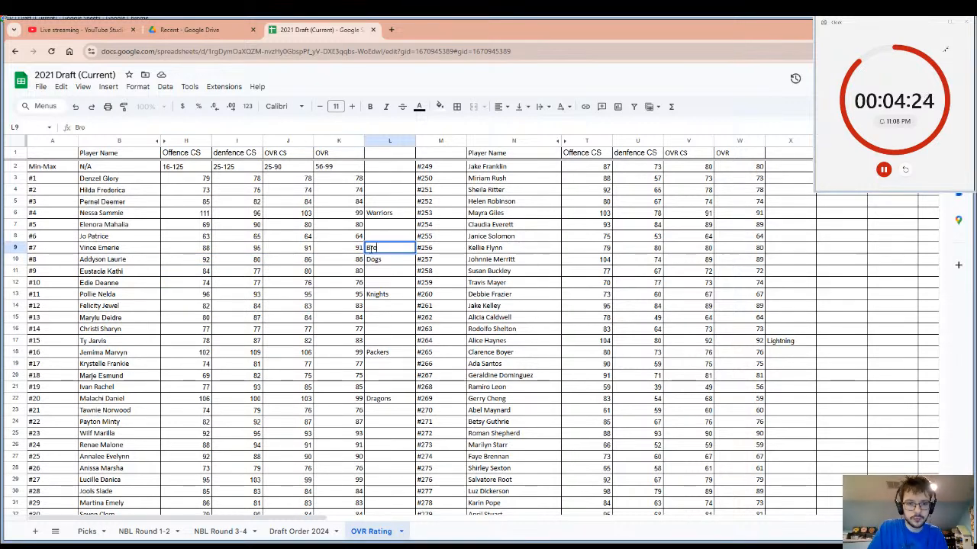
text(wns)
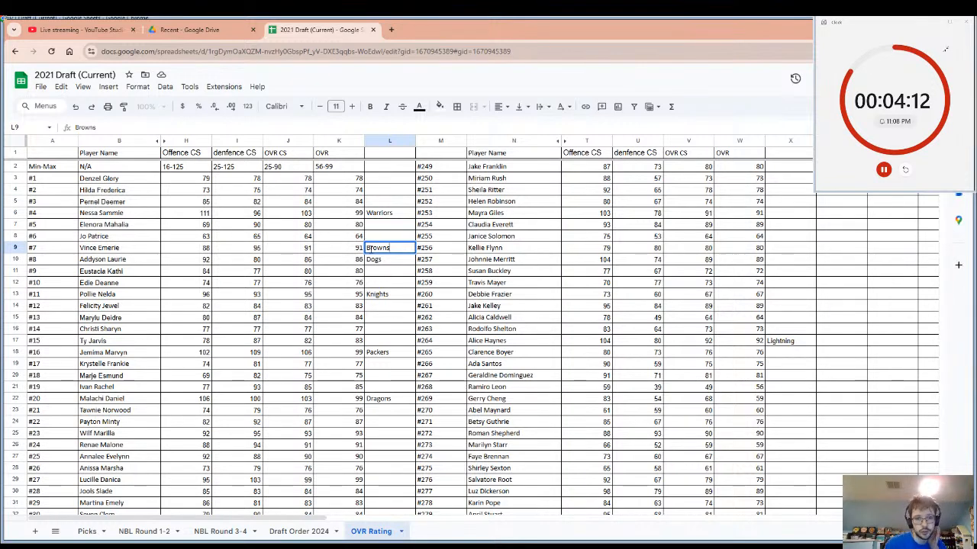
Copy player #7's name into cell C33 for R1 Pick 32 on the NBL Round 1-2 sheet, and reset the pick timer back on OVR Rating.
click(112, 251)
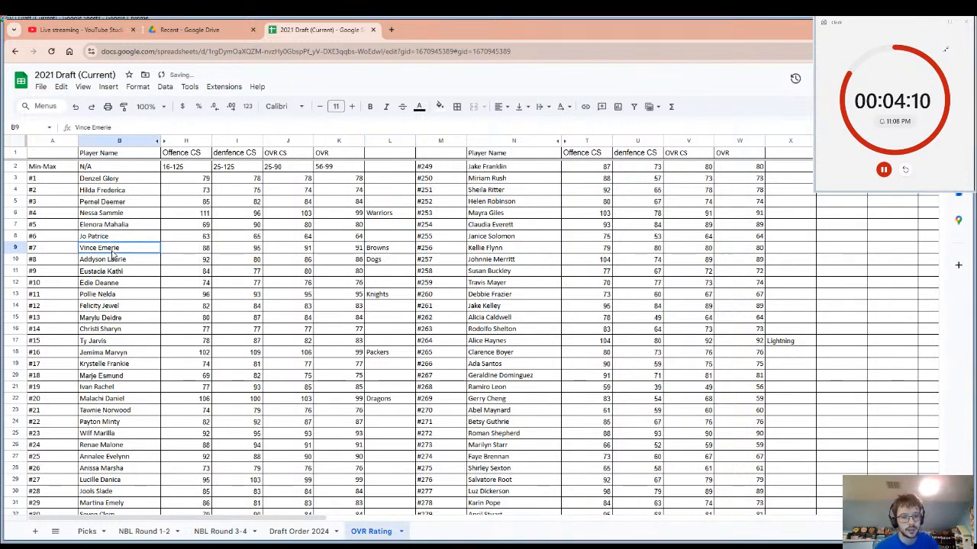
key(ctrl+c)
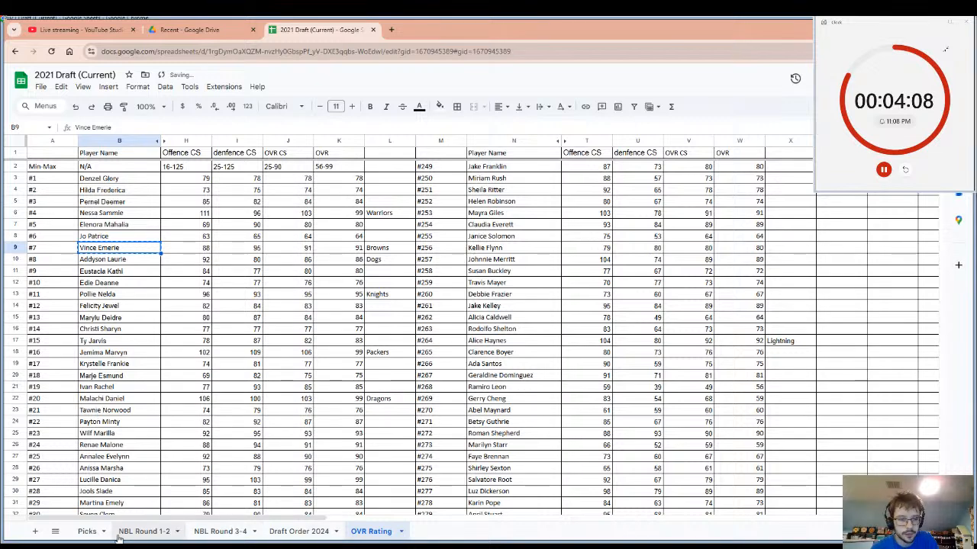
click(142, 531)
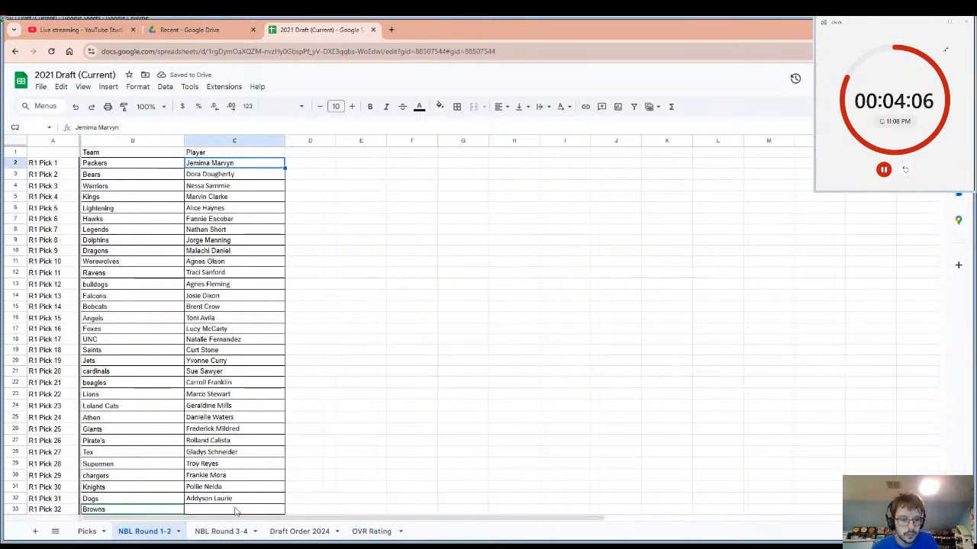
click(235, 510)
key(ctrl+v)
scroll(252, 458, down, 5)
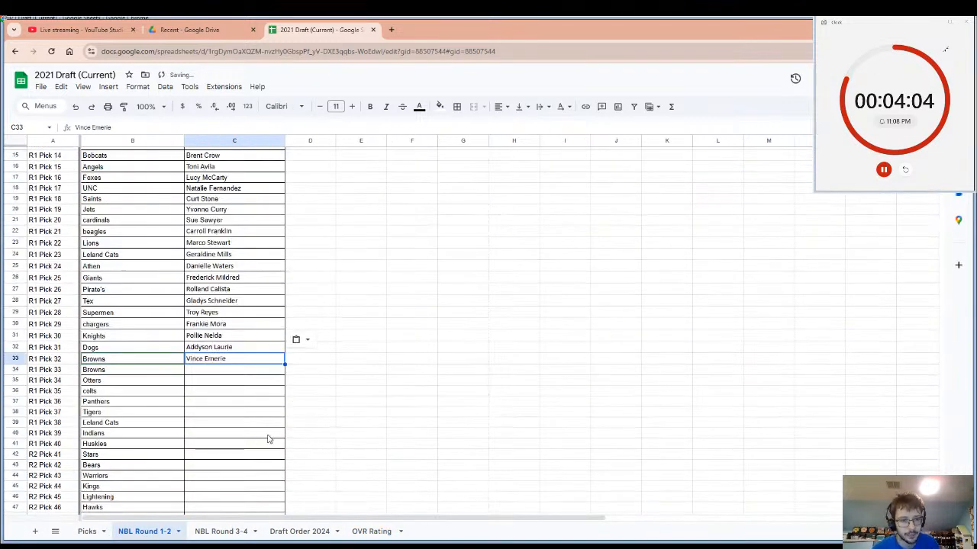
click(368, 532)
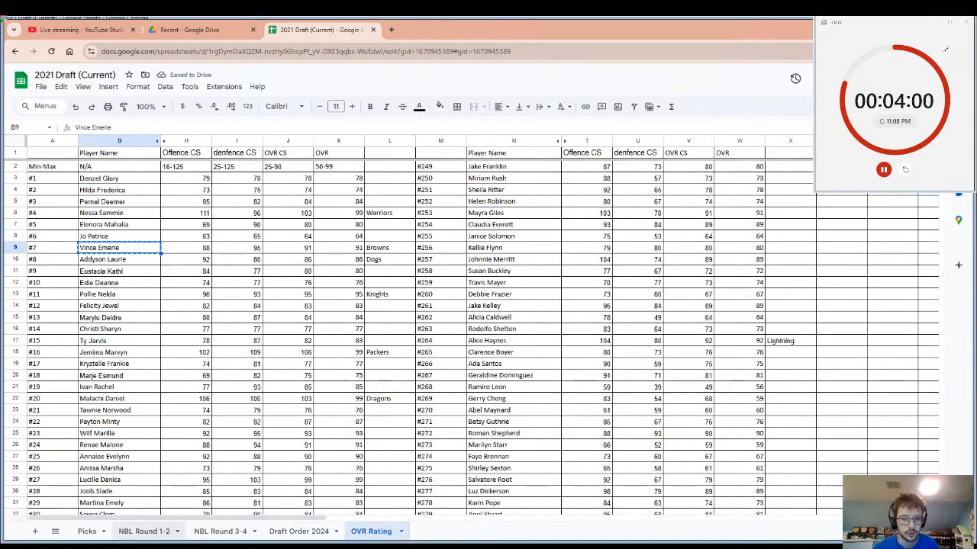
click(905, 169)
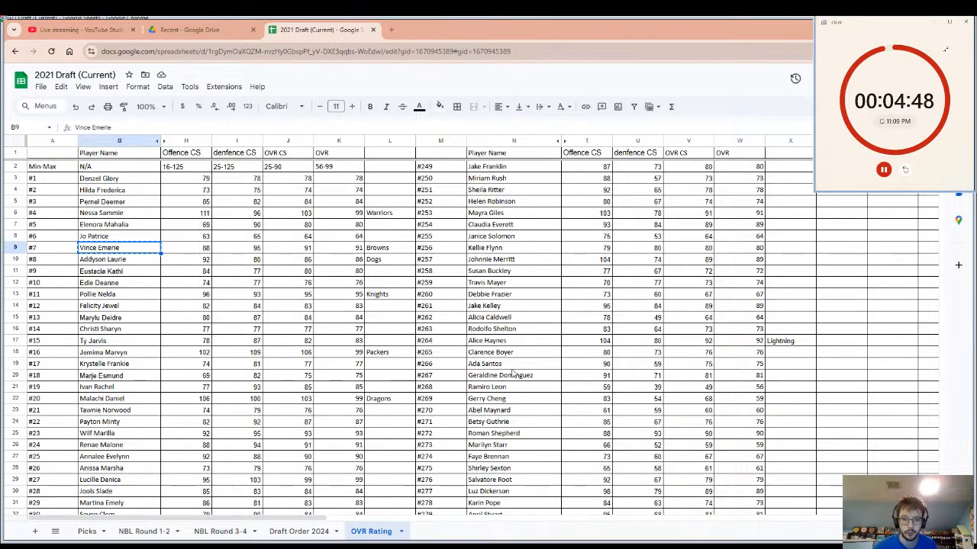
Record the team name Browns in cell L25 beside player #23's OVR, and highlight that player's row from the name to the team cell.
click(517, 445)
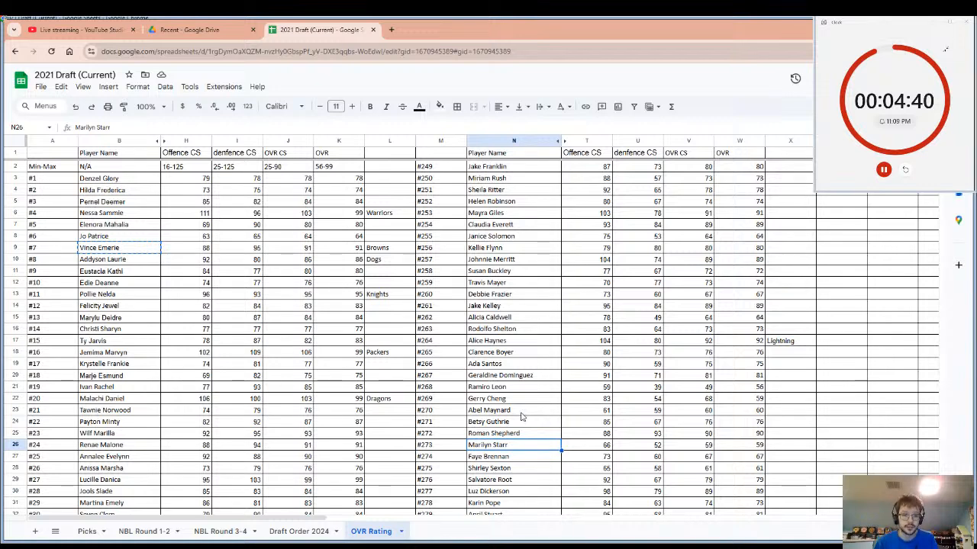
click(374, 436)
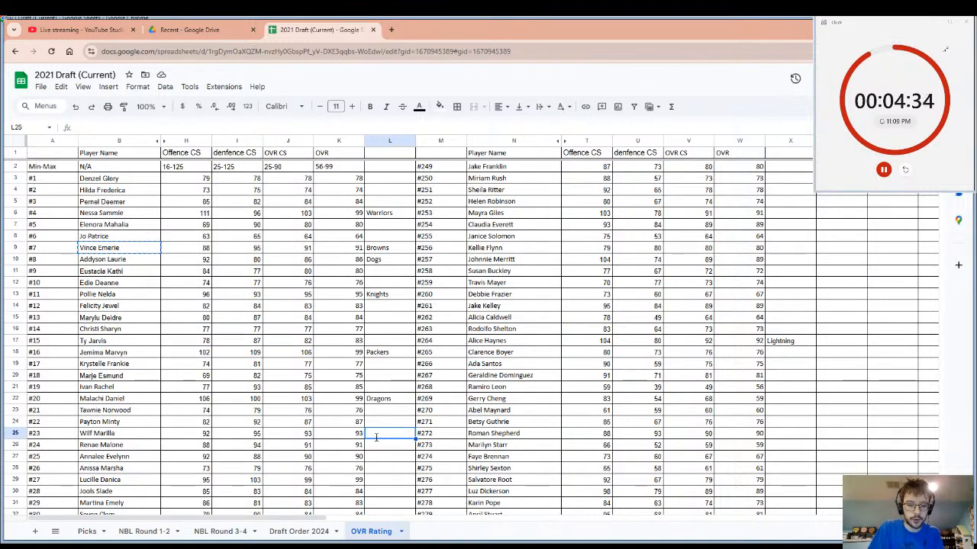
text(Browns)
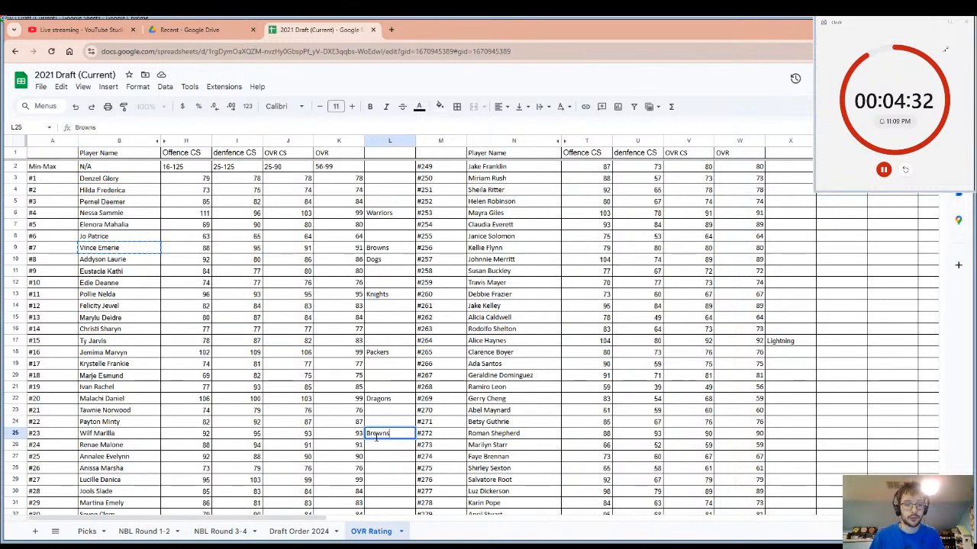
click(138, 435)
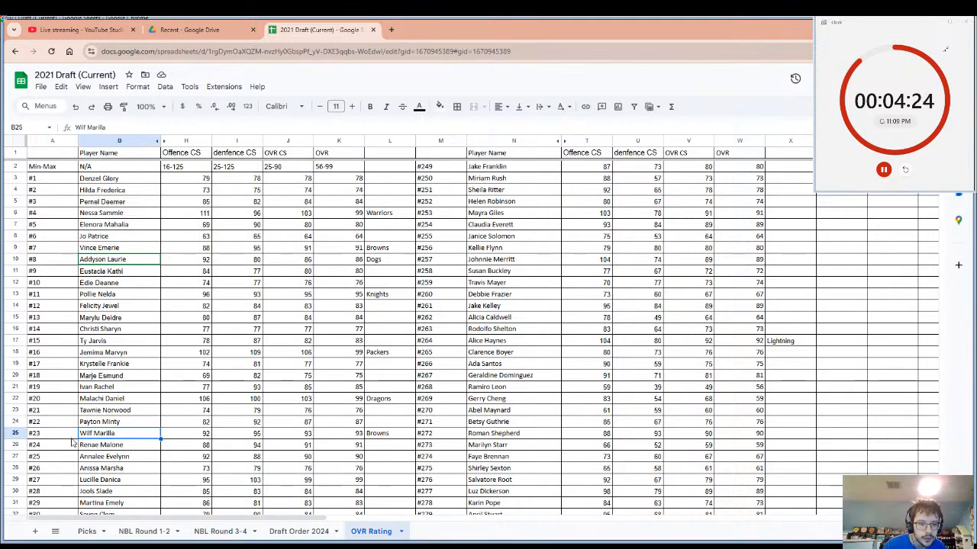
shift+click(370, 424)
shift+click(379, 432)
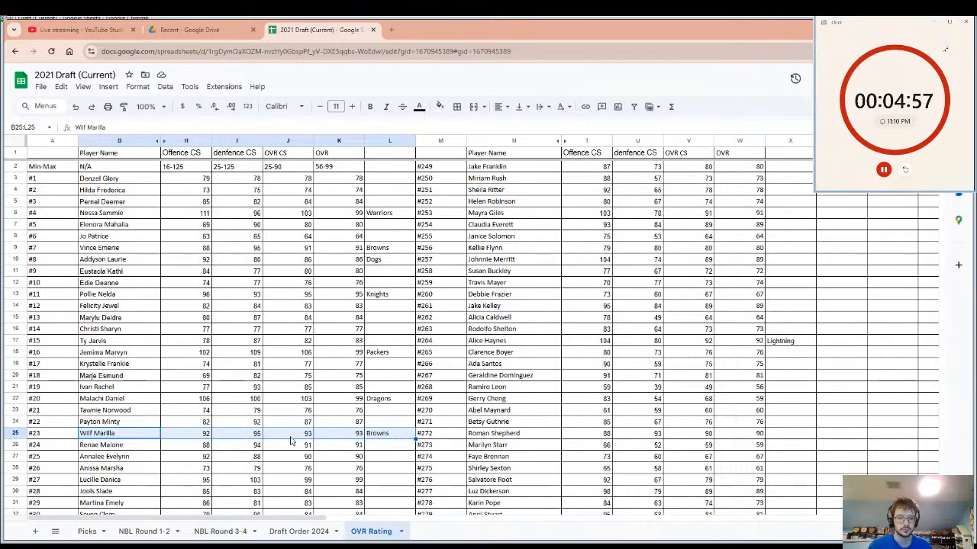
click(114, 458)
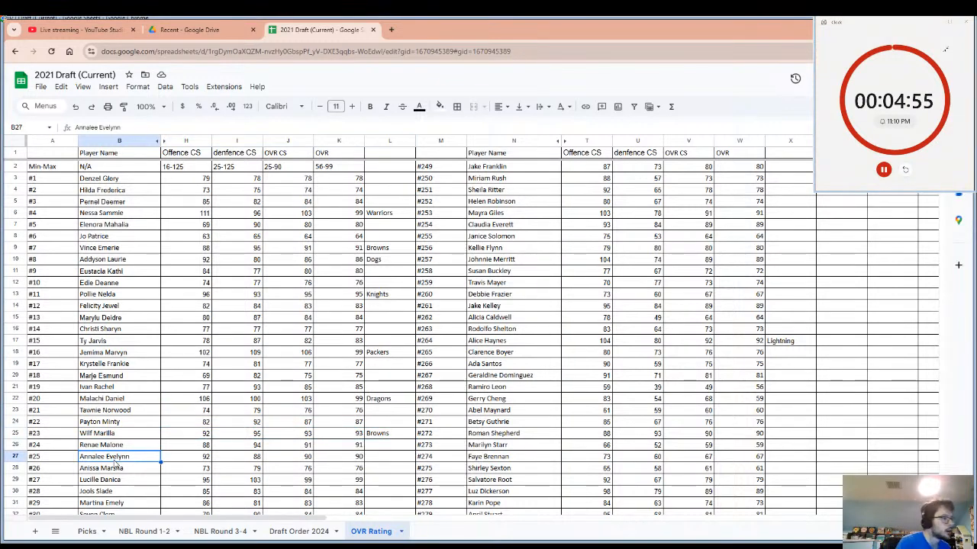
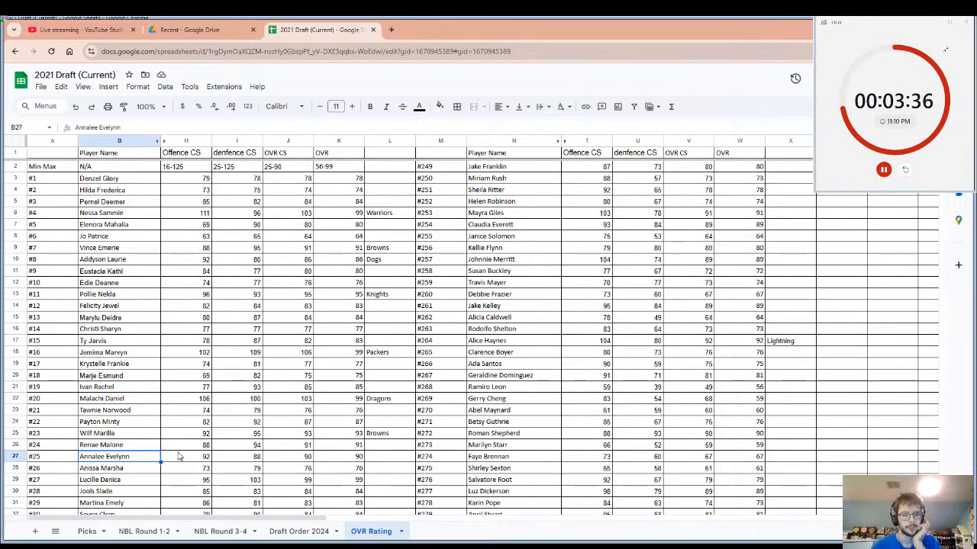
Record the team name Ottters in cell L37 beside player #35's OVR, select that player's name, and reset the pick timer.
scroll(229, 439, down, 3)
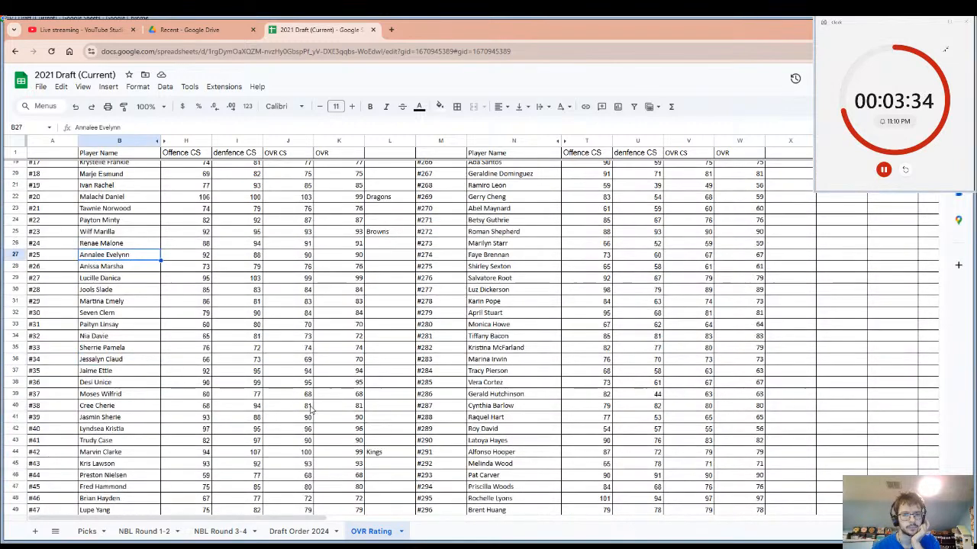
click(341, 373)
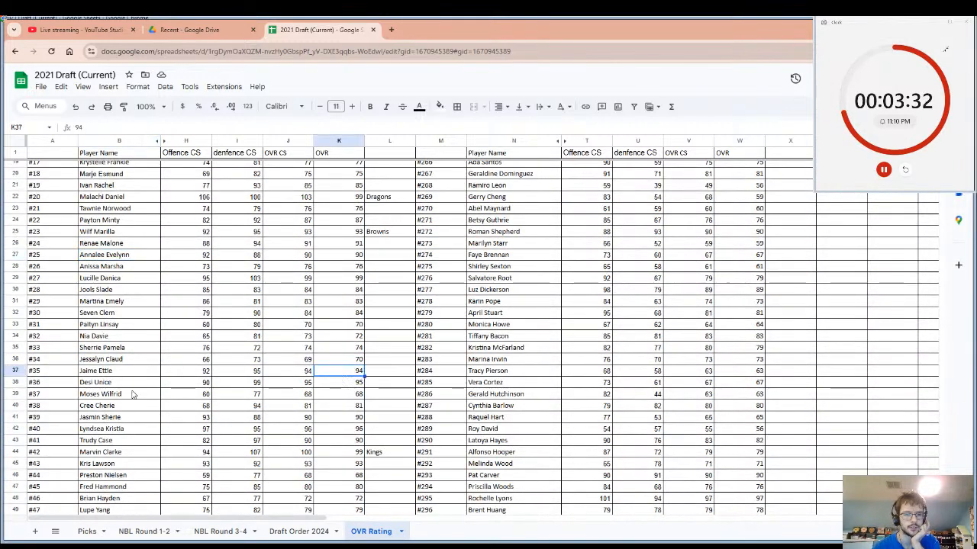
click(387, 374)
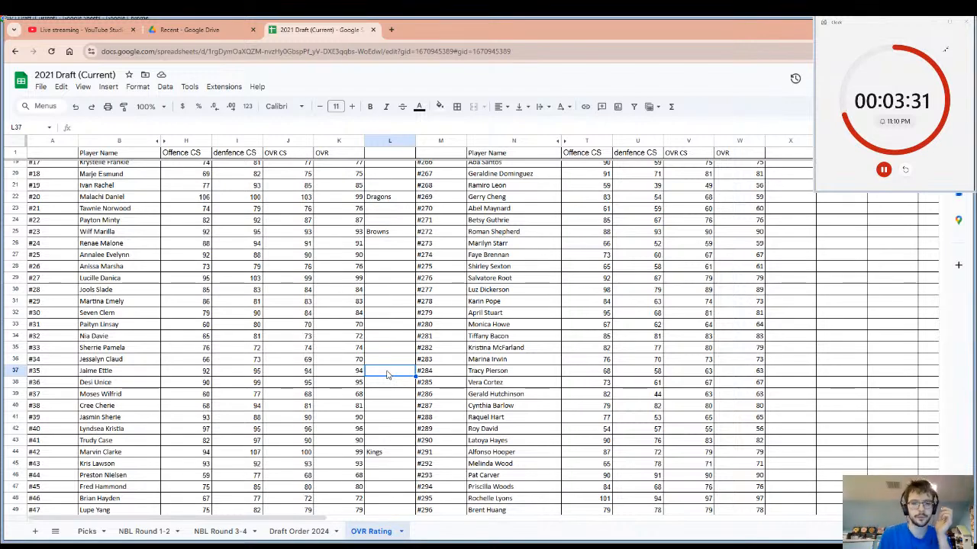
text(Ottt)
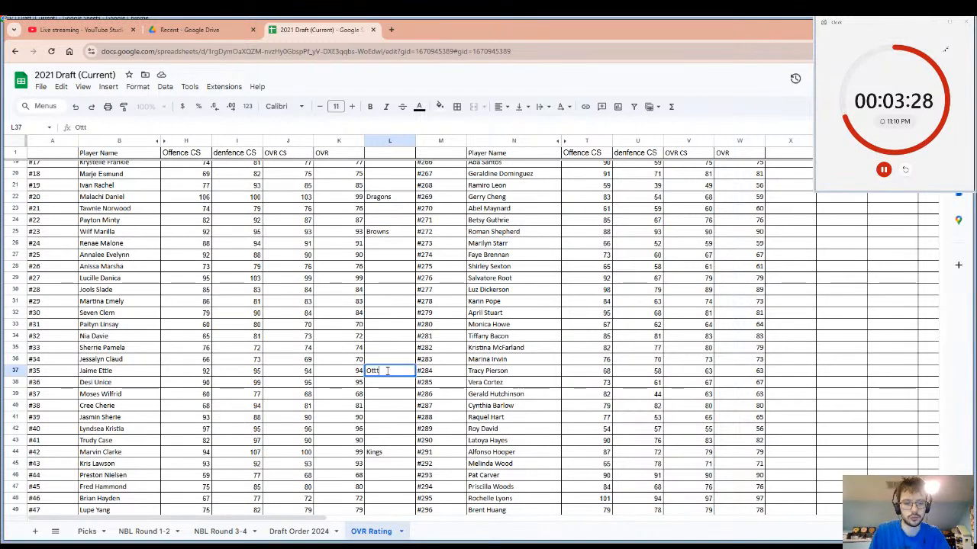
key(BackSpace)
text(ers)
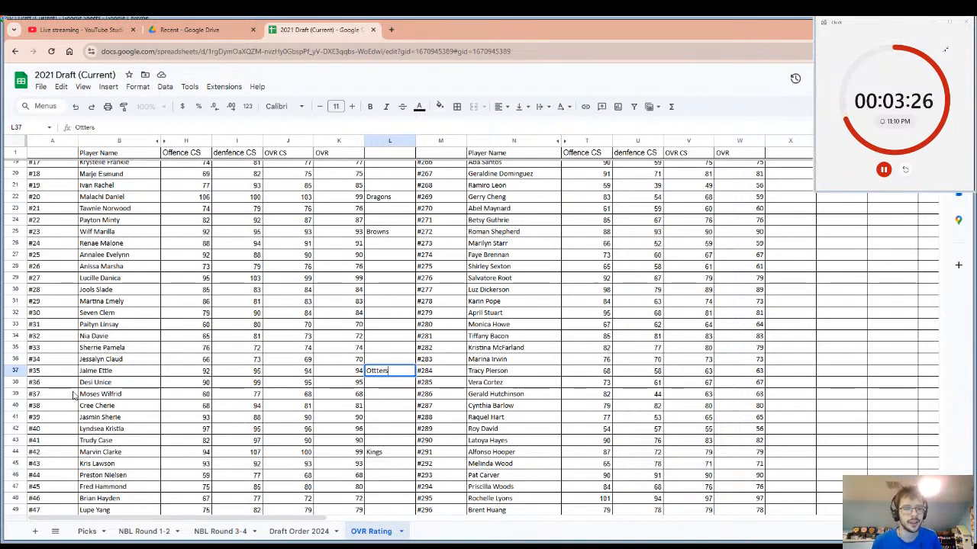
click(93, 372)
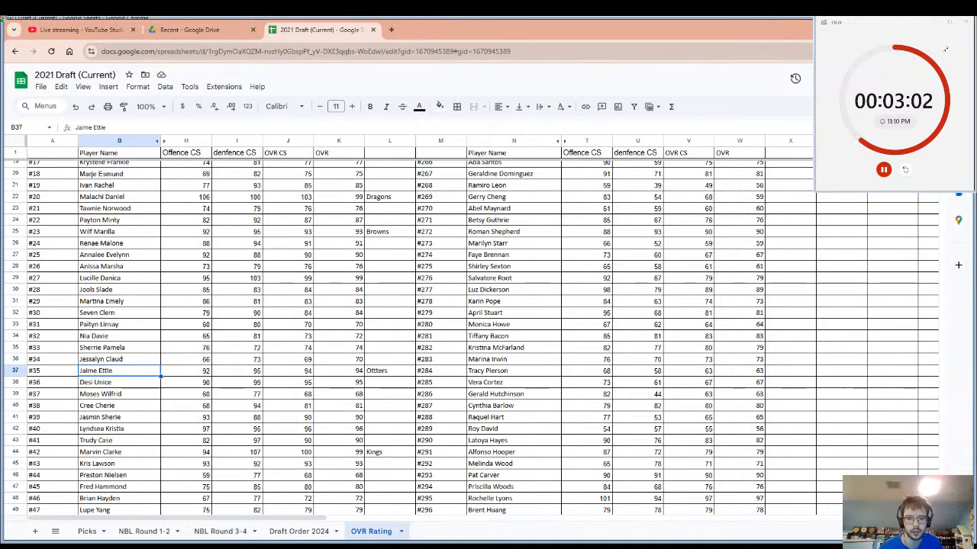
click(904, 171)
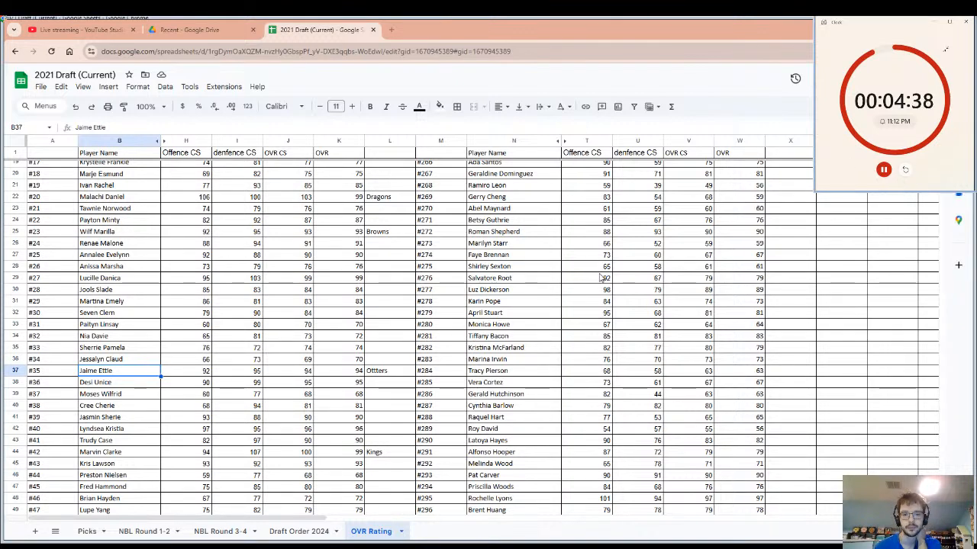
Record the team name colts in cell X48 beside player #295's OVR.
click(545, 283)
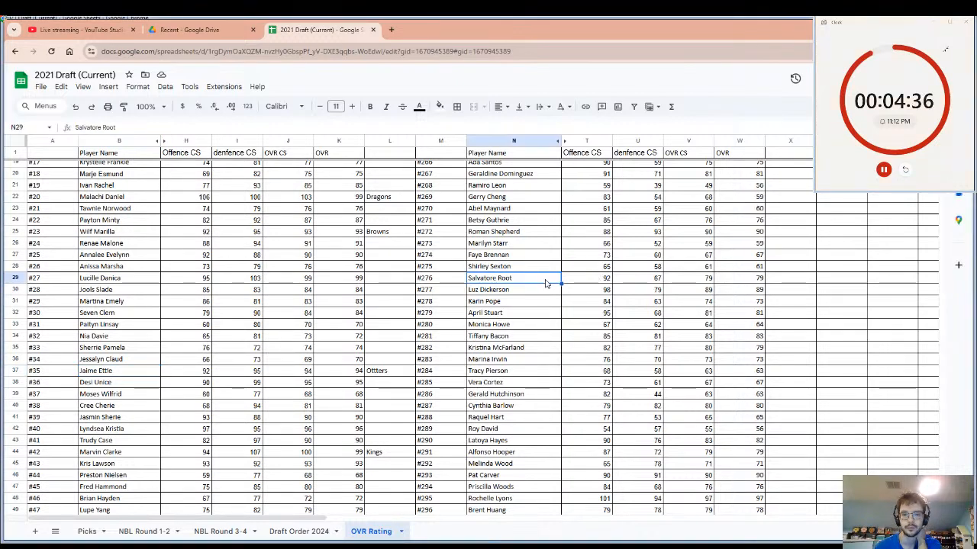
scroll(555, 300, down, 5)
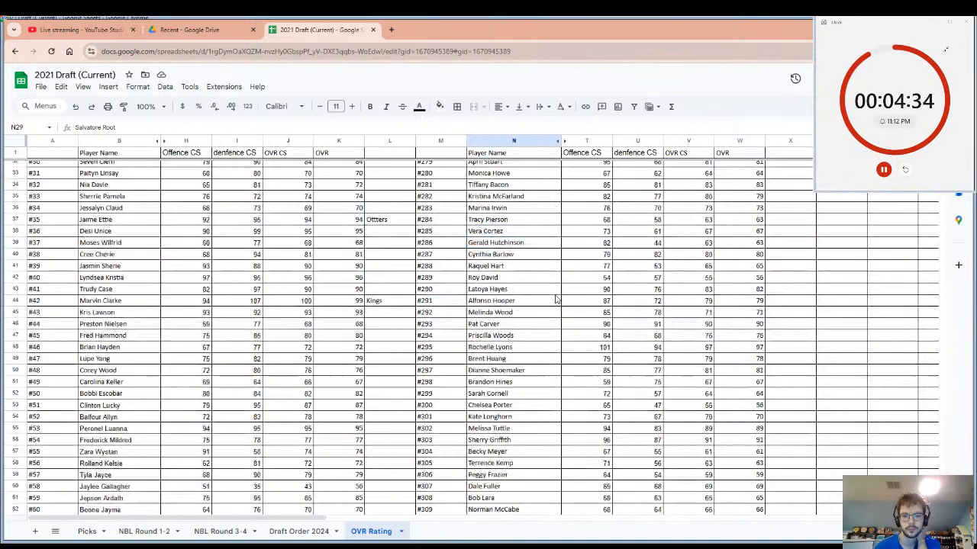
drag(513, 336, 587, 336)
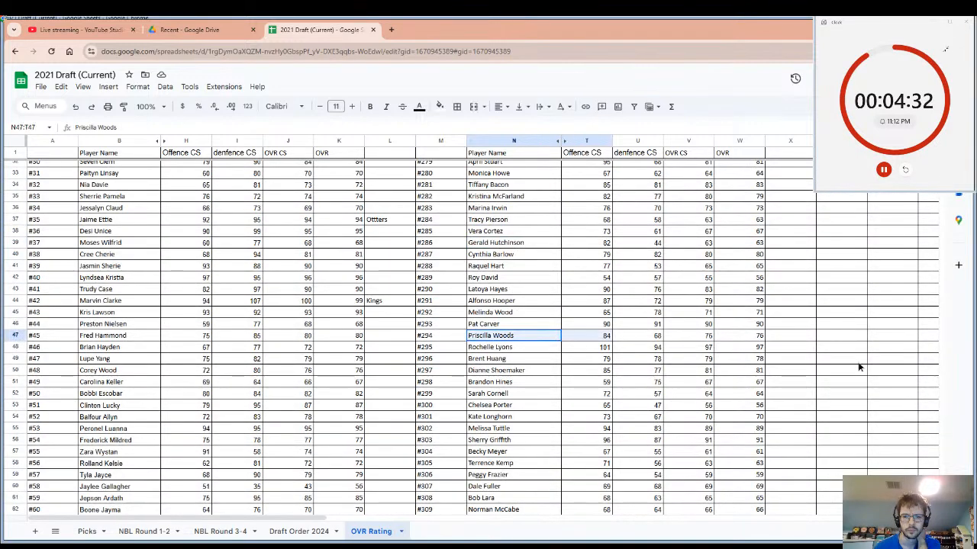
click(788, 329)
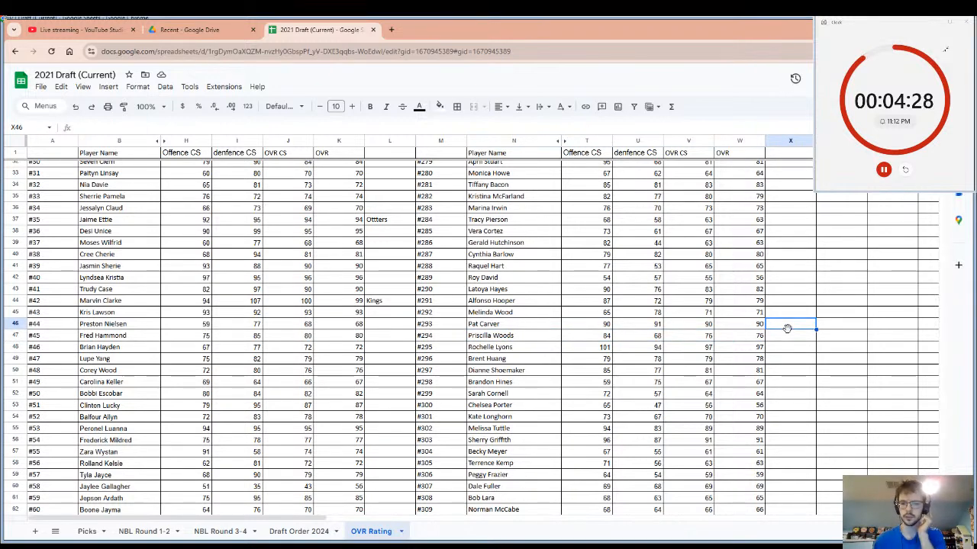
click(795, 350)
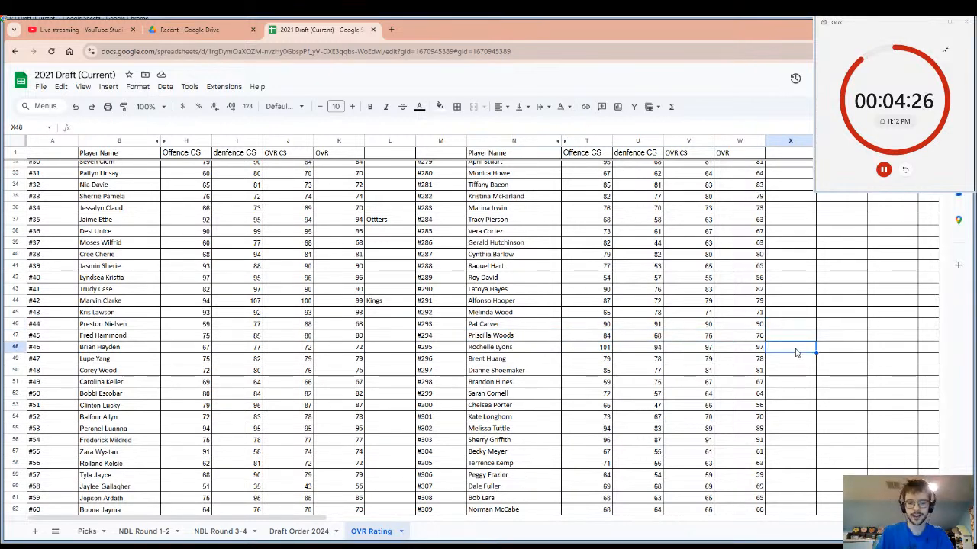
text(c)
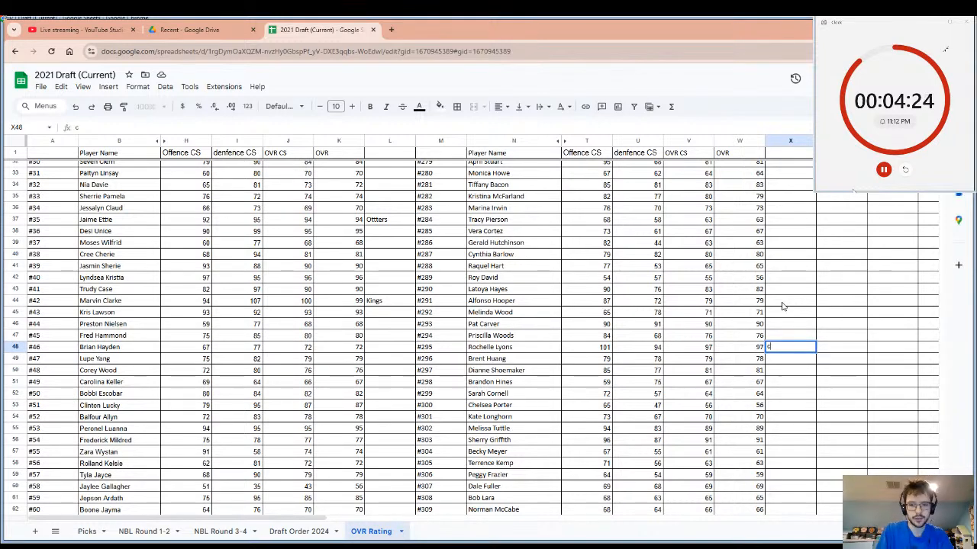
text(olt)
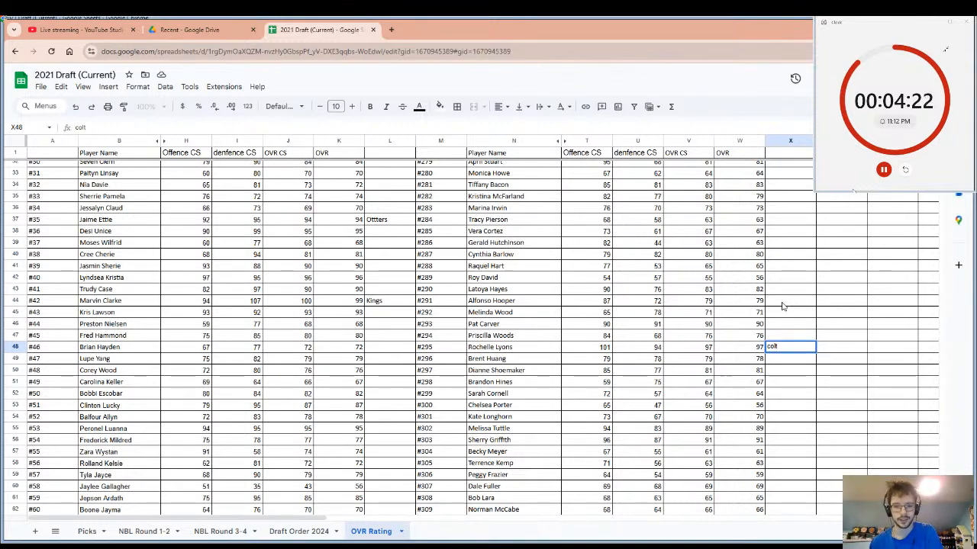
text(ds)
Highlight player #295's row from the name to the team cell, and reset the pick timer.
click(497, 351)
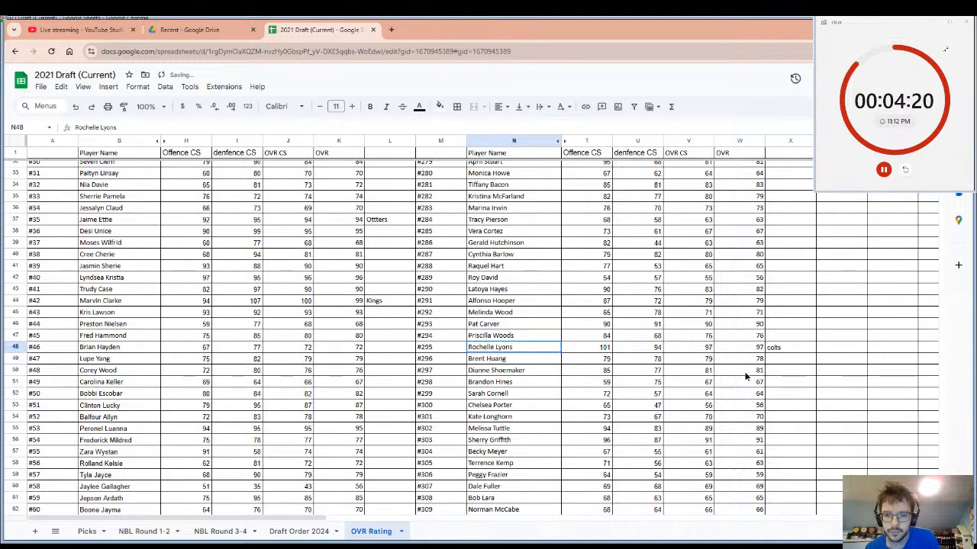
shift+click(796, 350)
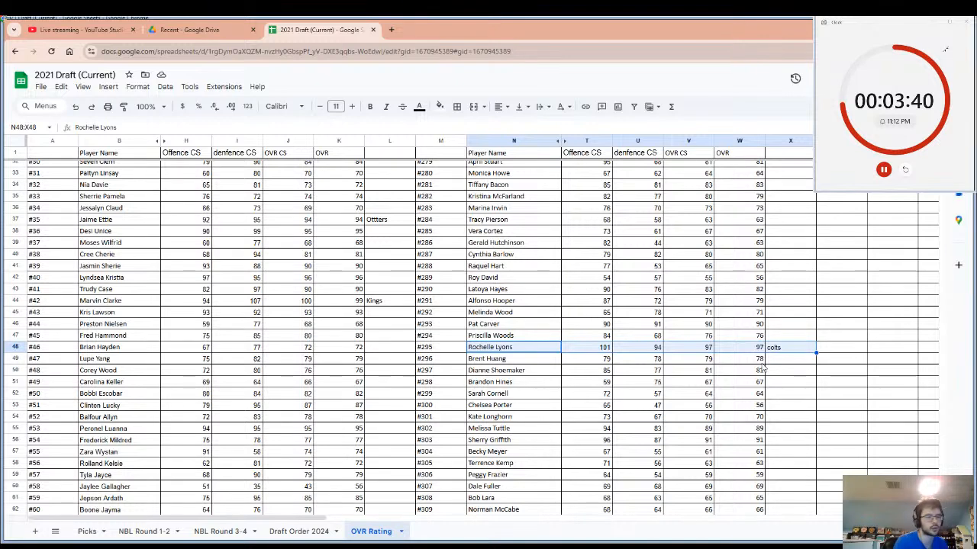
click(905, 170)
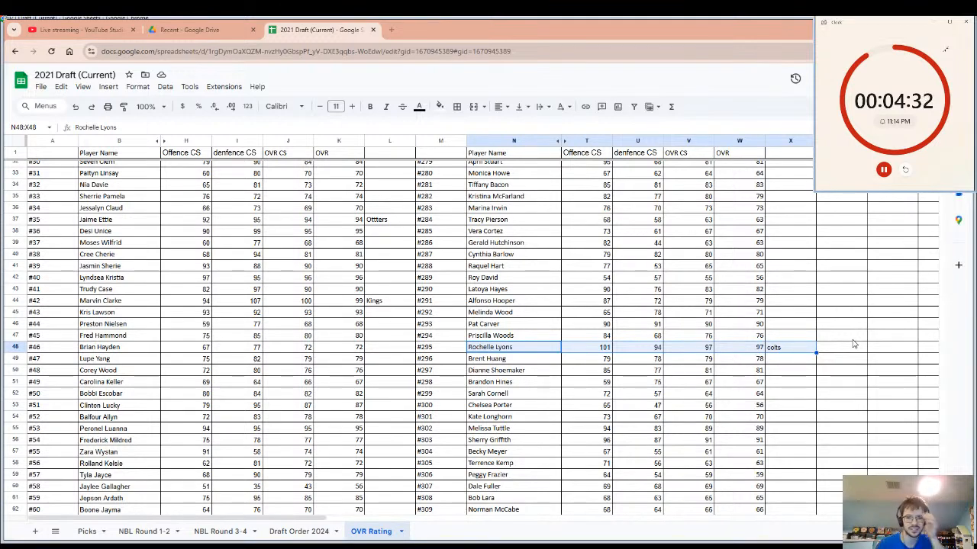
Examine the ratings and team entries of the players from #48 to #195 and #297 to #444 for the next pick.
scroll(610, 454, down, 6)
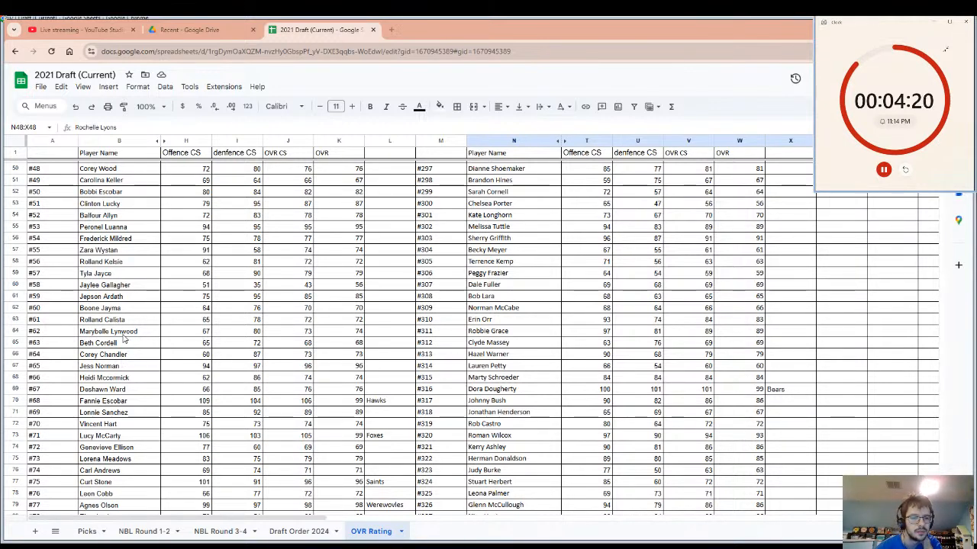
scroll(124, 303, down, 2)
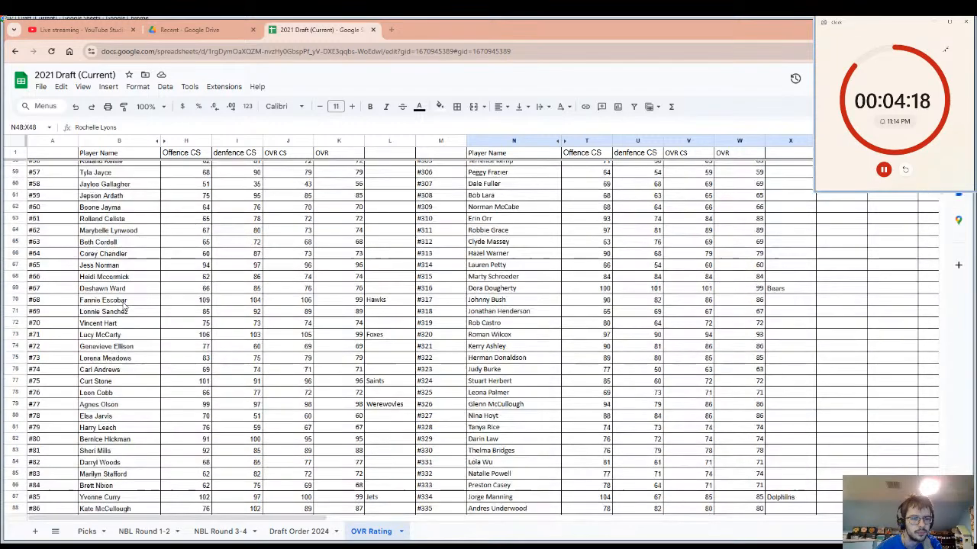
scroll(125, 303, down, 4)
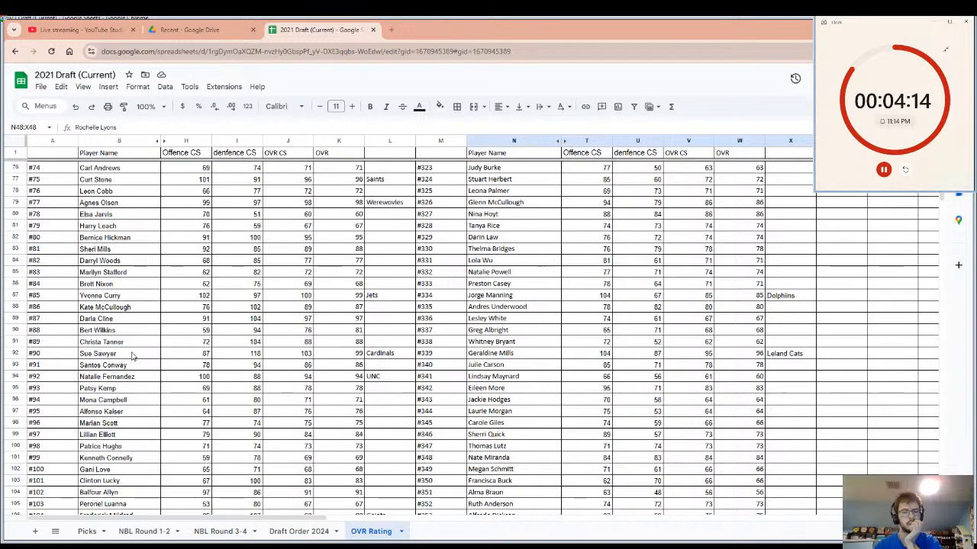
scroll(131, 356, down, 2)
scroll(131, 356, down, 2)
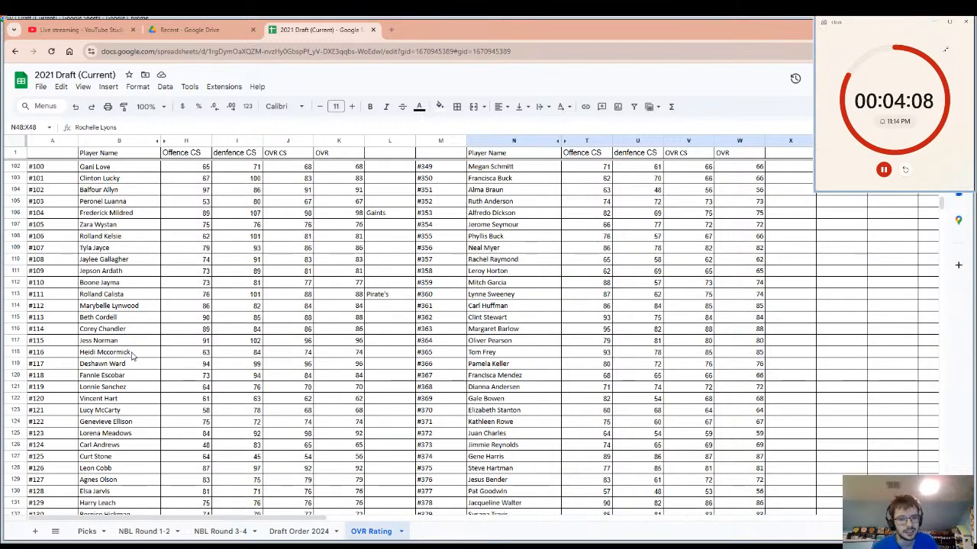
scroll(131, 357, down, 2)
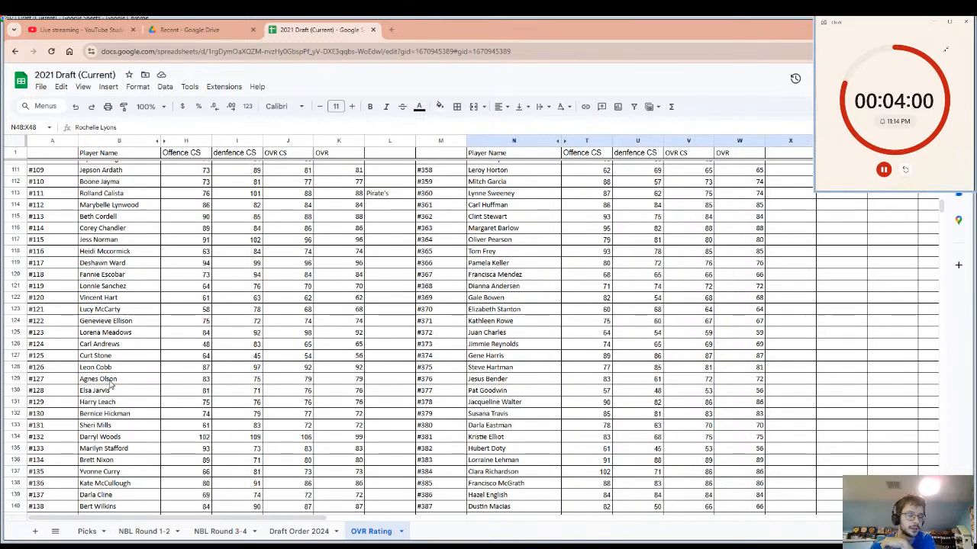
scroll(114, 387, down, 3)
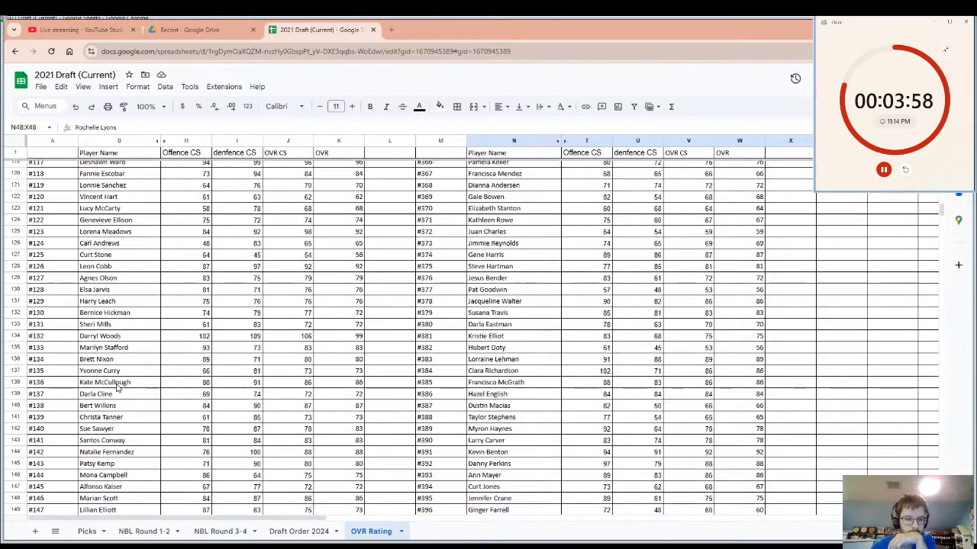
scroll(117, 388, down, 1)
scroll(123, 404, down, 3)
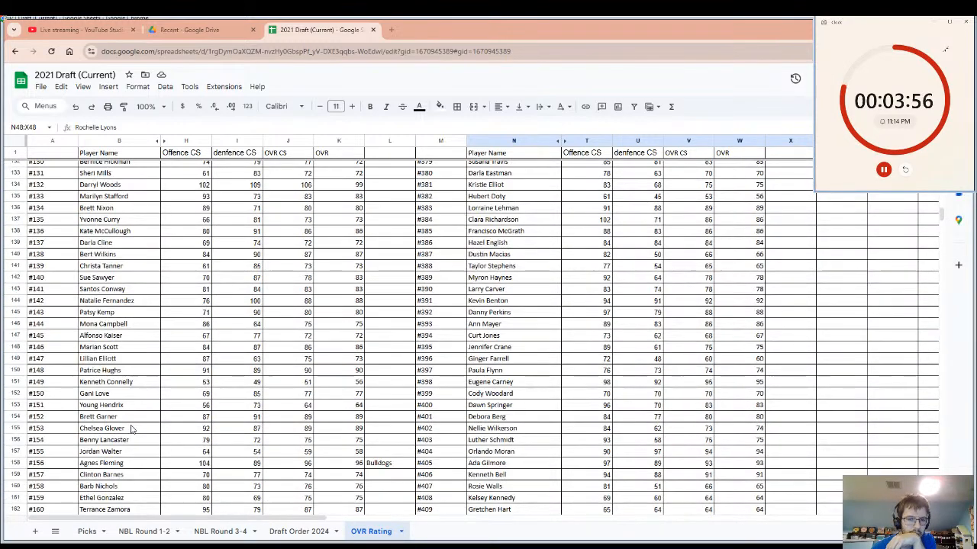
scroll(131, 429, down, 6)
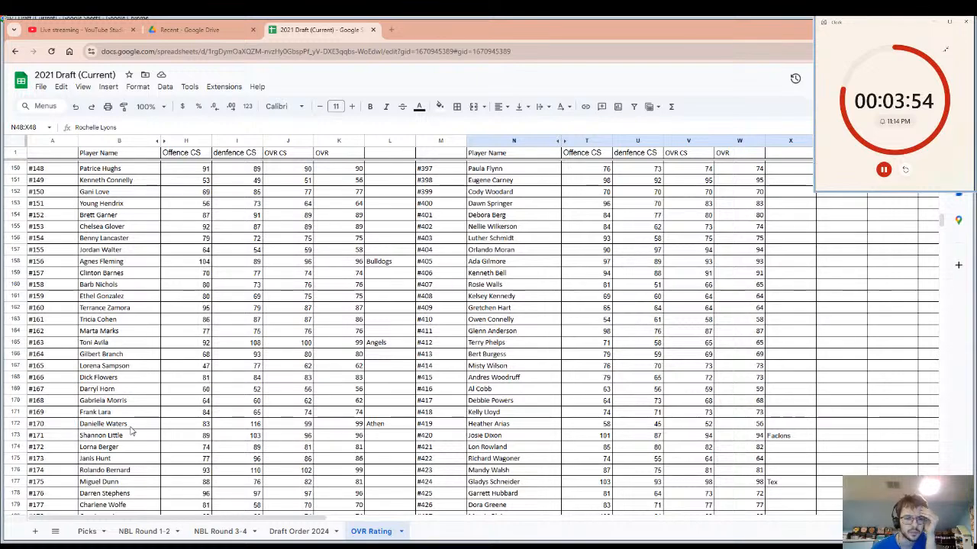
scroll(131, 431, down, 4)
scroll(132, 431, down, 2)
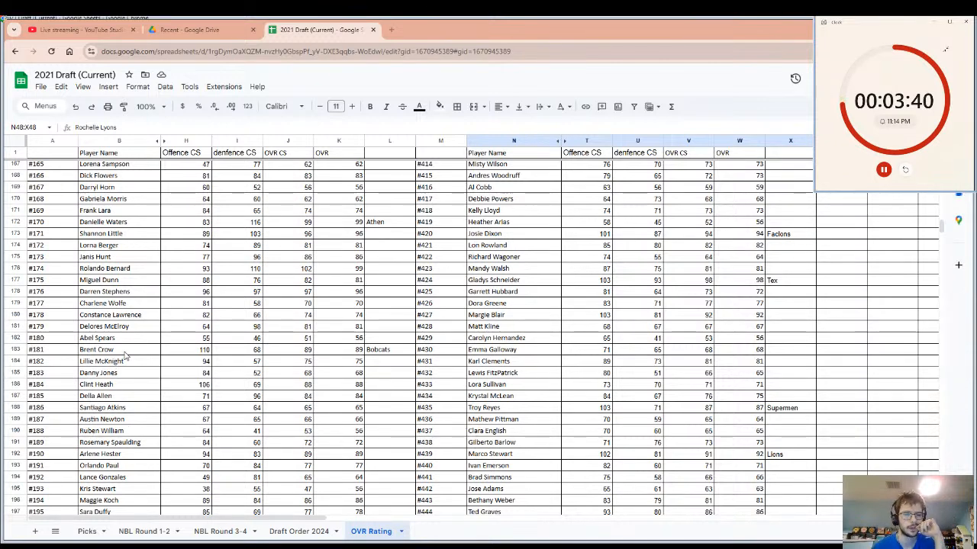
Search the OVR Rating sheet for the wanted player's surname, look over the highlighted matches, and close the search.
click(159, 248)
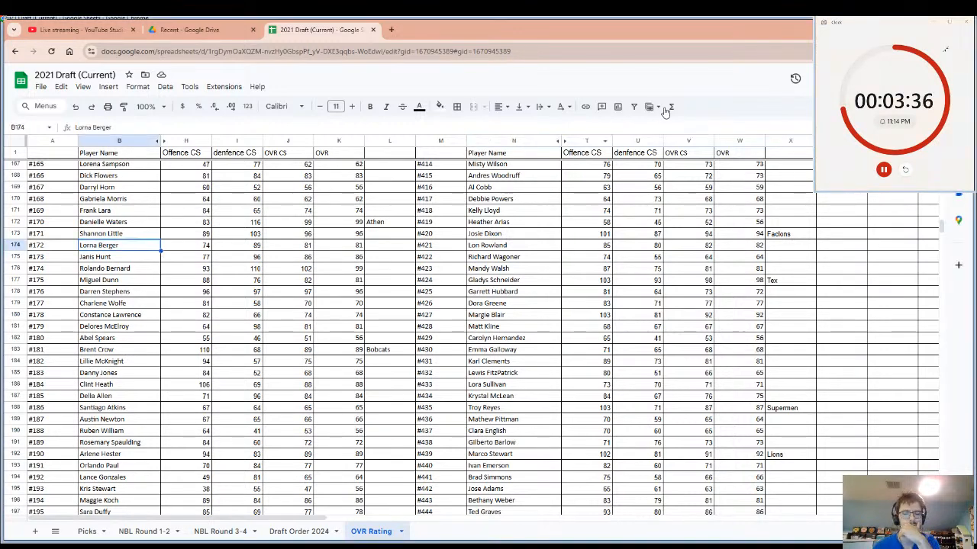
key(ctrl+f)
text(ros)
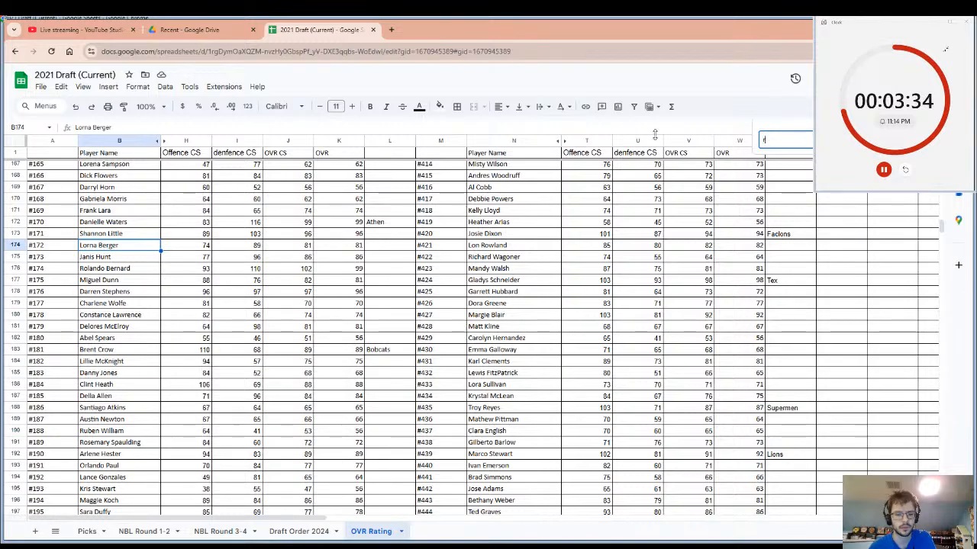
text(e)
scroll(871, 226, down, 8)
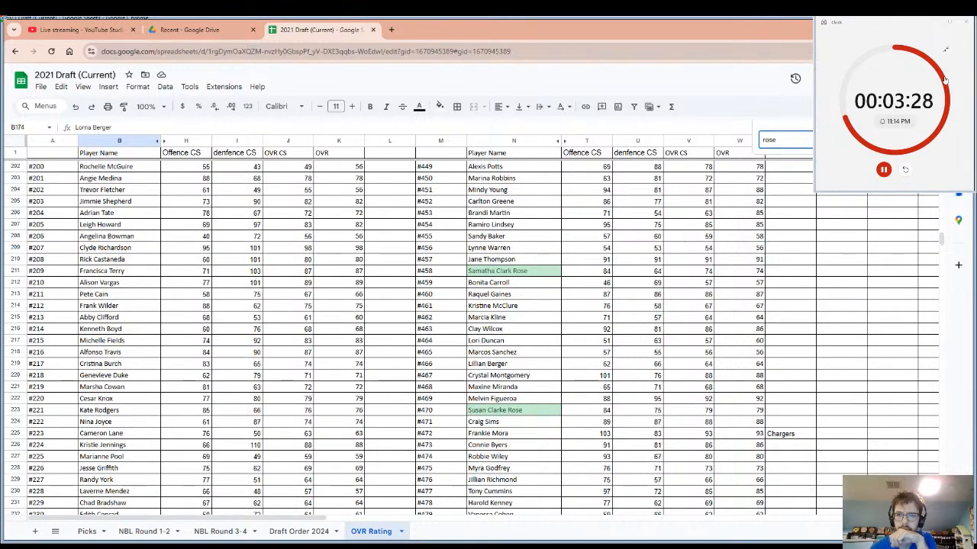
key(Escape)
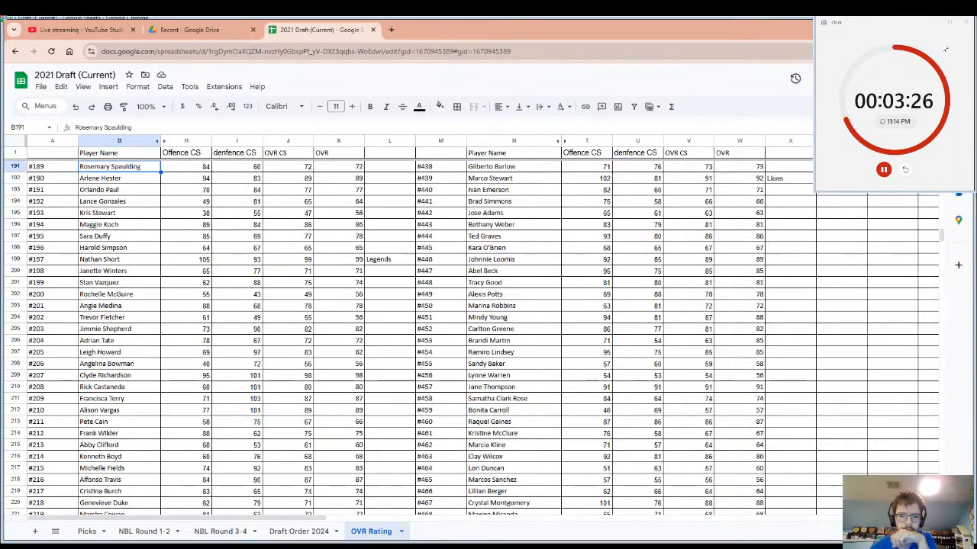
Compare the ratings of players #470 and #458, who share the searched surname, and select player #458's name.
scroll(492, 305, down, 2)
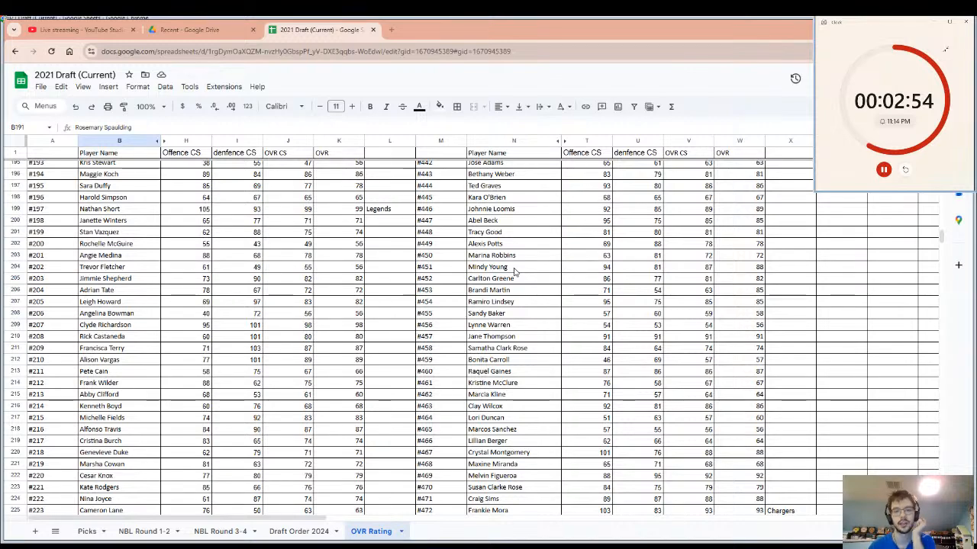
click(504, 488)
scroll(519, 428, down, 6)
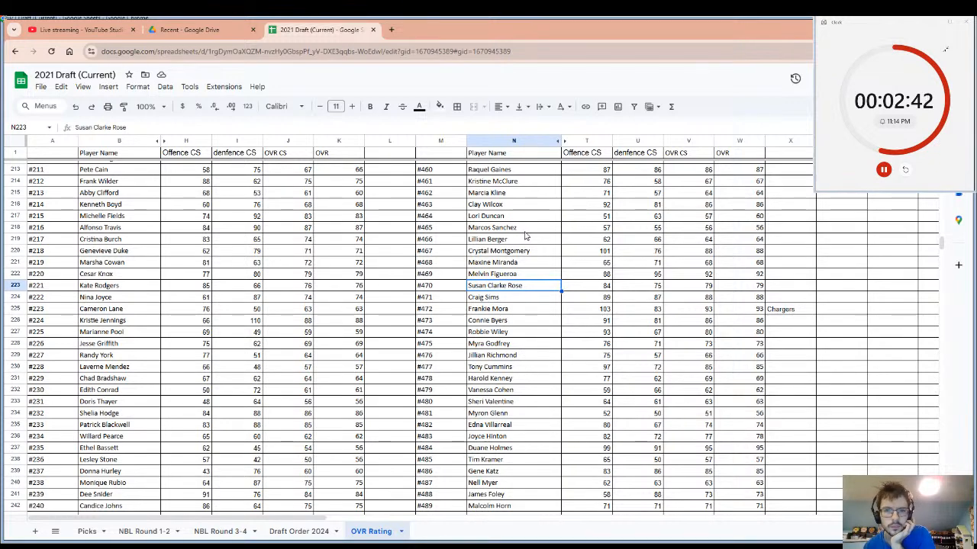
scroll(525, 235, up, 2)
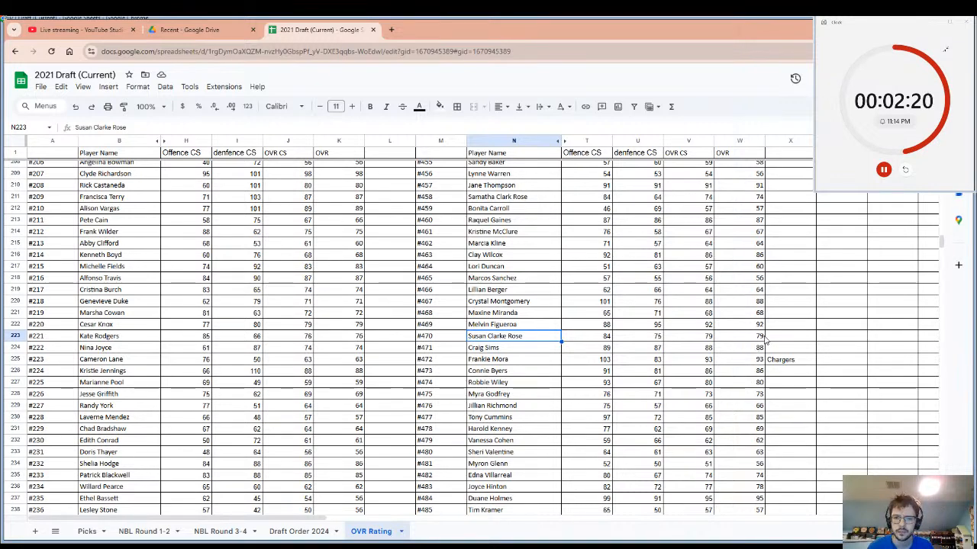
drag(772, 337, 772, 308)
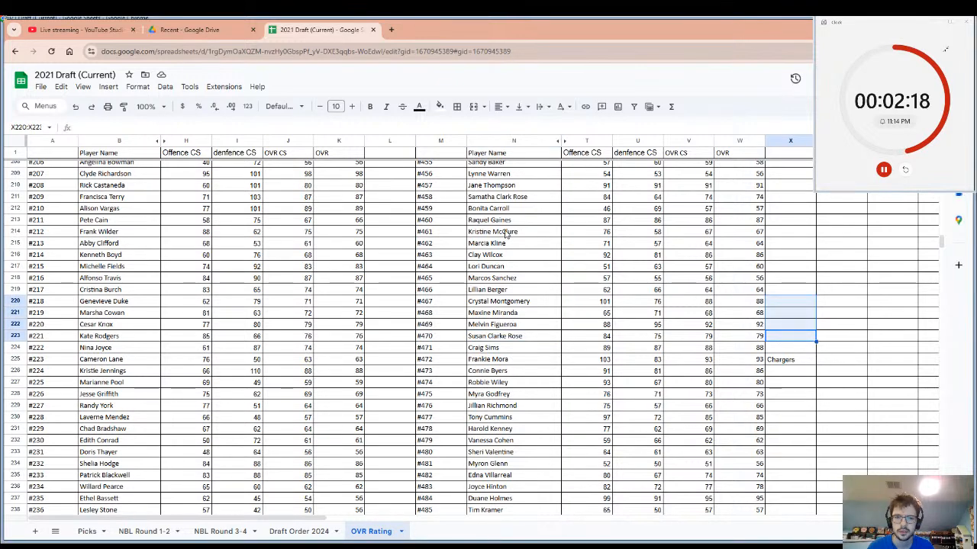
click(494, 196)
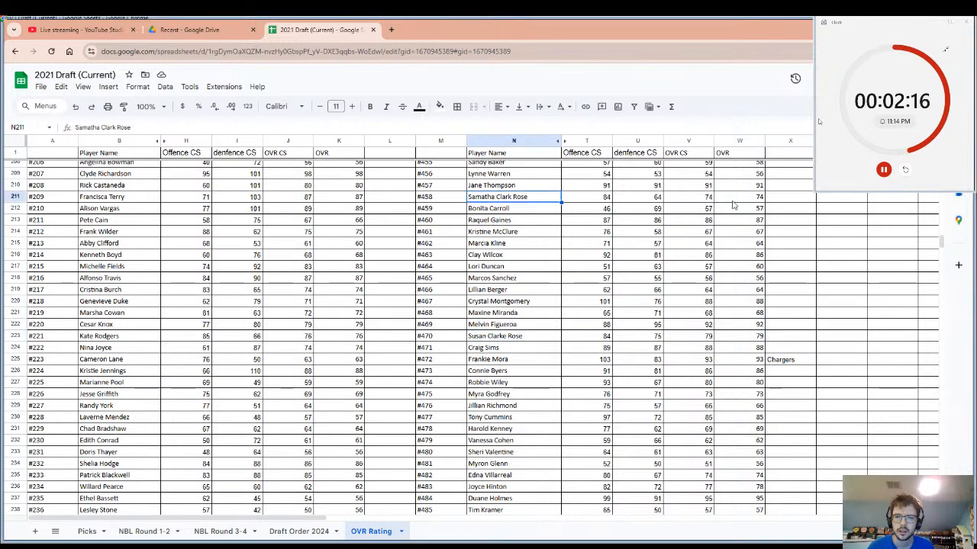
Enter Panthers as the drafting team beside player #458 in the OVR Rating sheet.
click(775, 200)
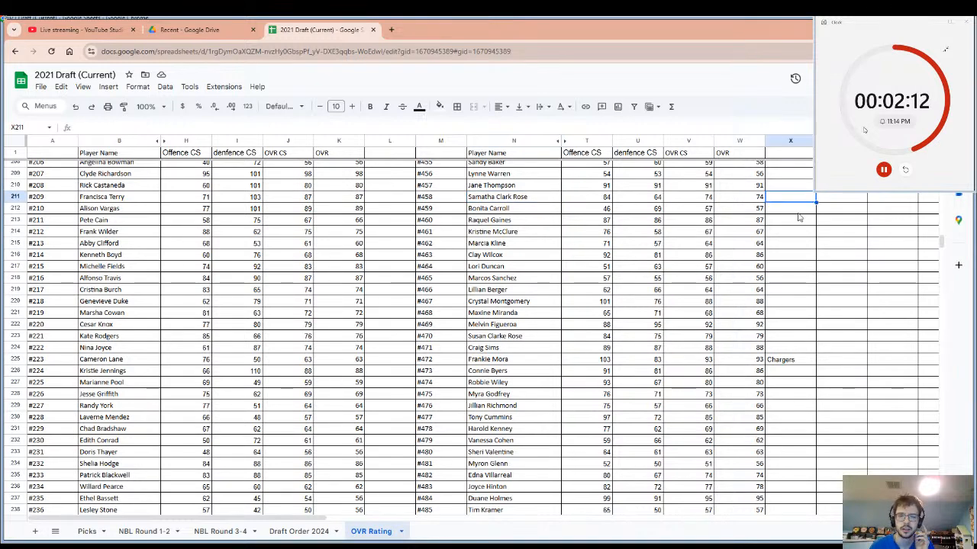
text(Fa)
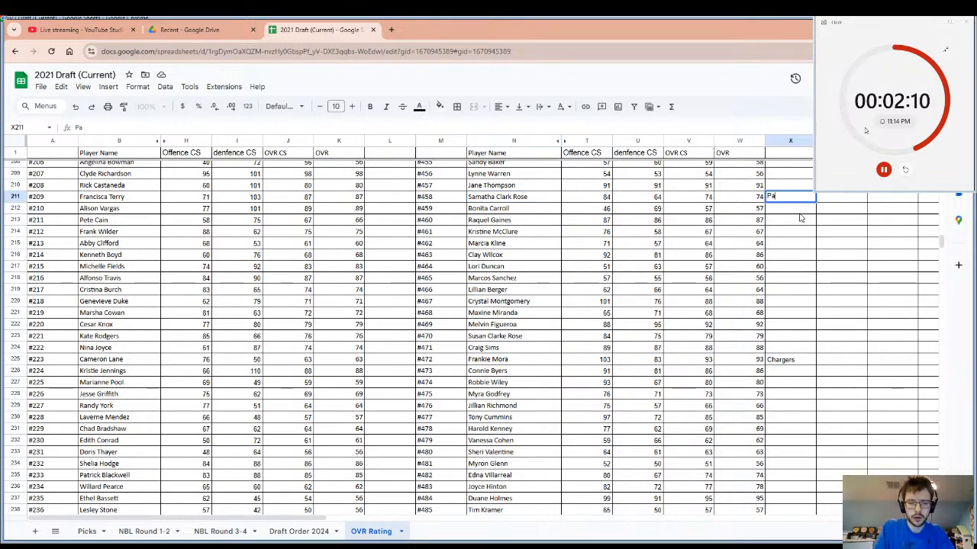
text(nthers)
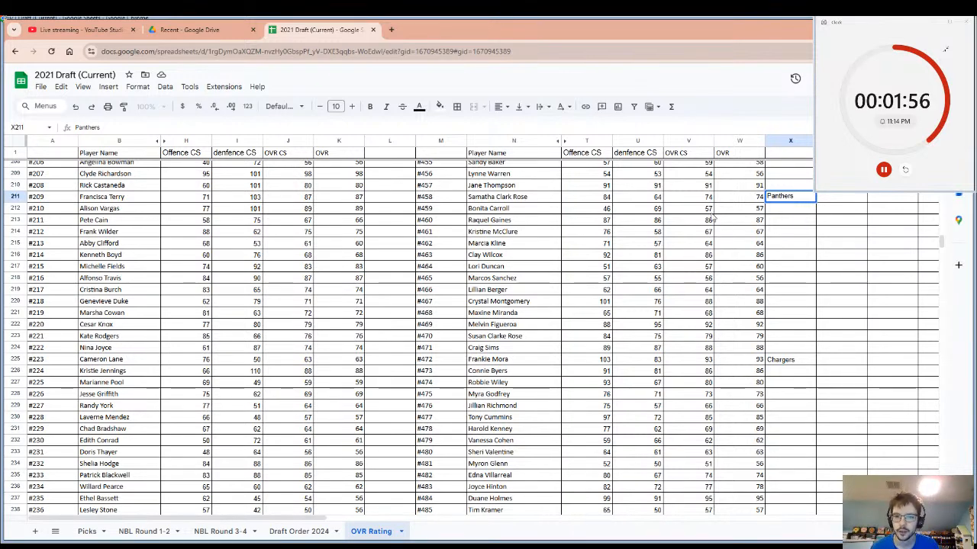
Highlight player #458's row from the name through the OVR rating, and reset the pick timer.
click(531, 189)
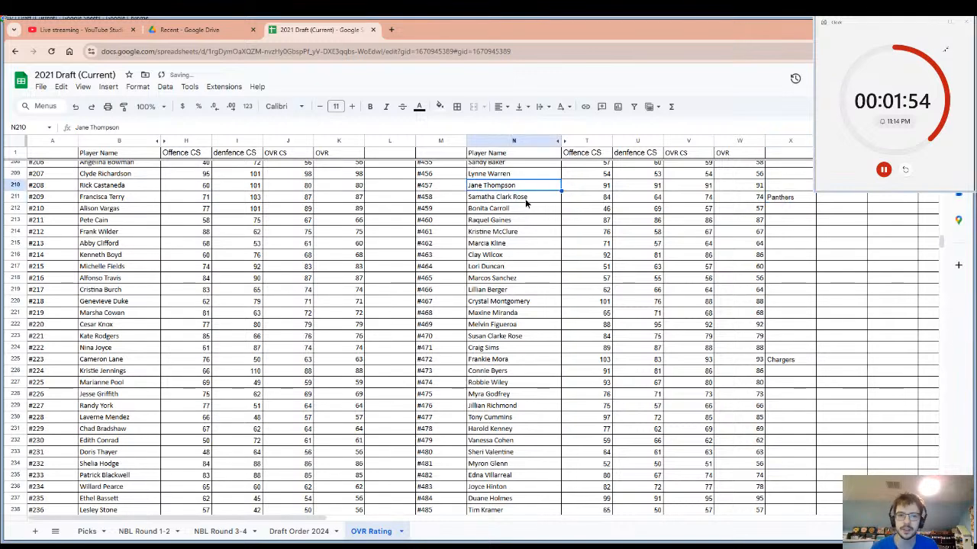
click(525, 198)
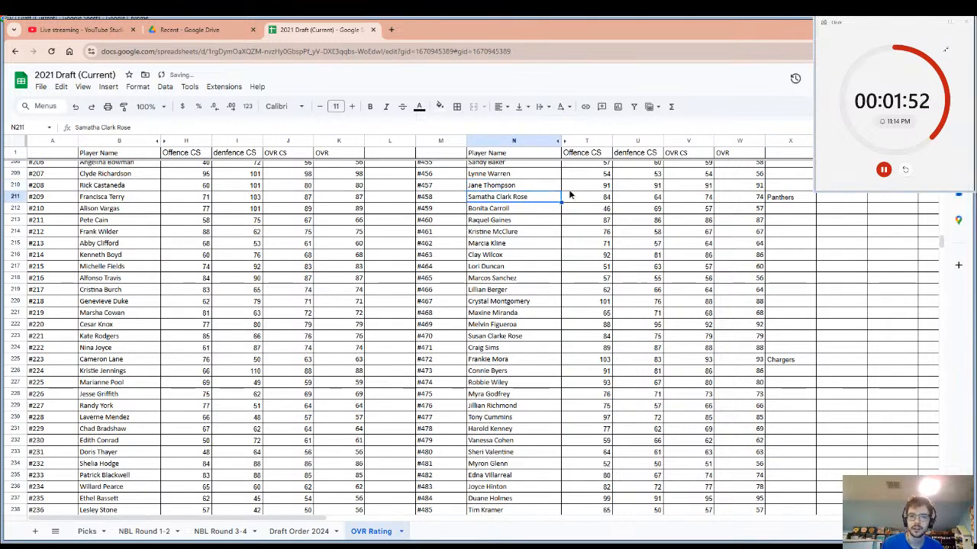
drag(568, 195, 733, 206)
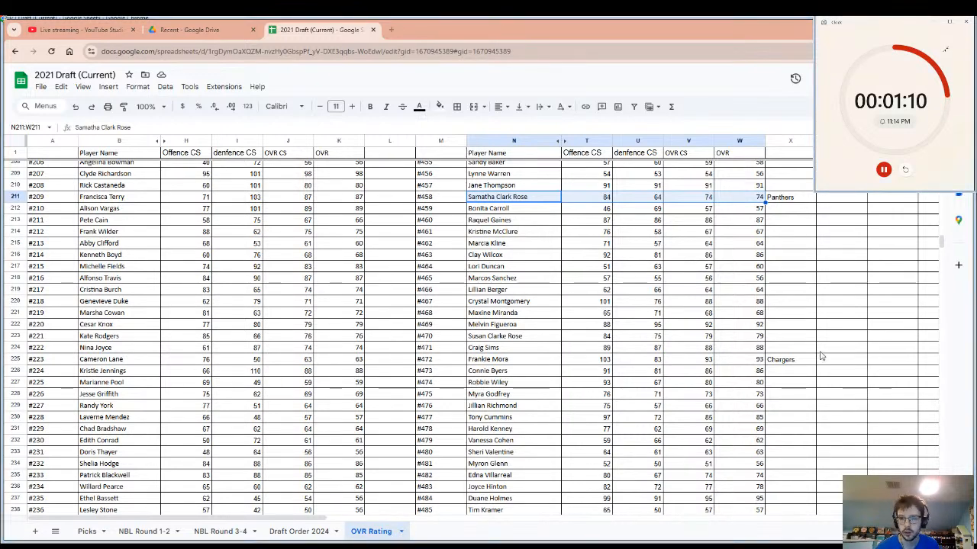
click(906, 169)
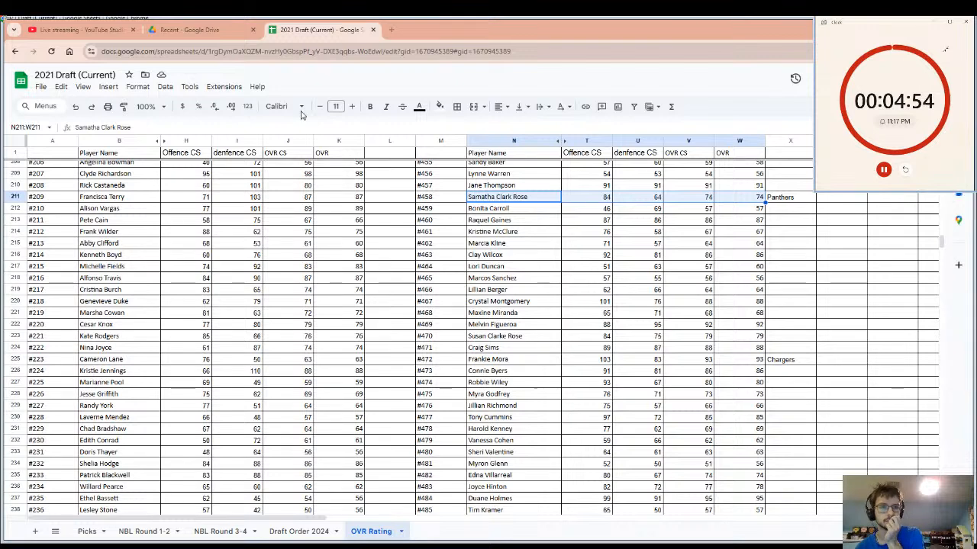
Check the livestream page in YouTube Studio, and highlight player #470's name and ratings back in the draft spreadsheet.
click(94, 25)
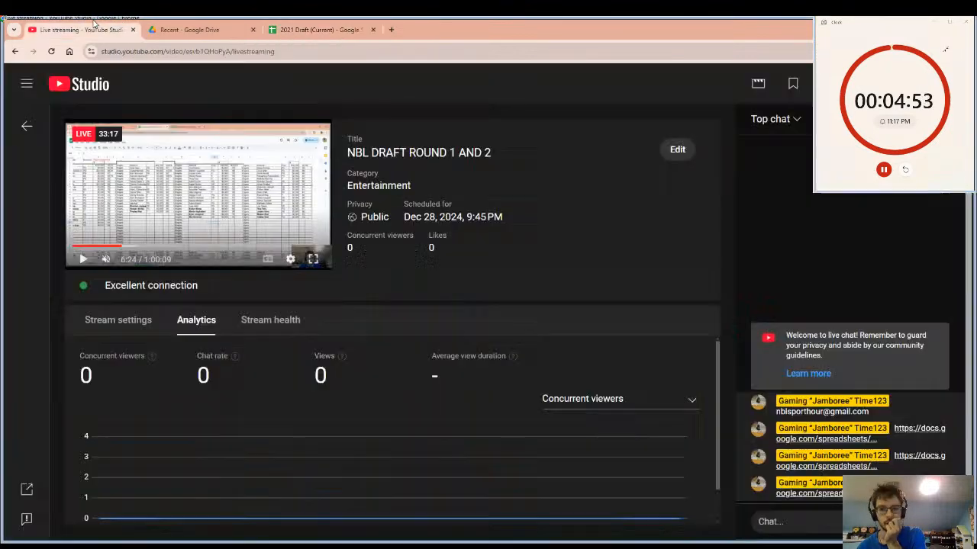
click(309, 25)
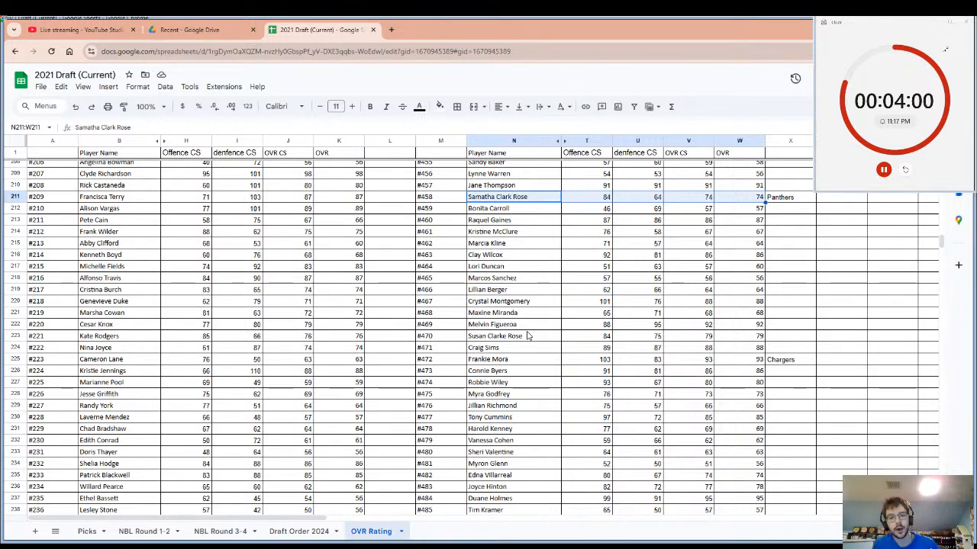
click(530, 337)
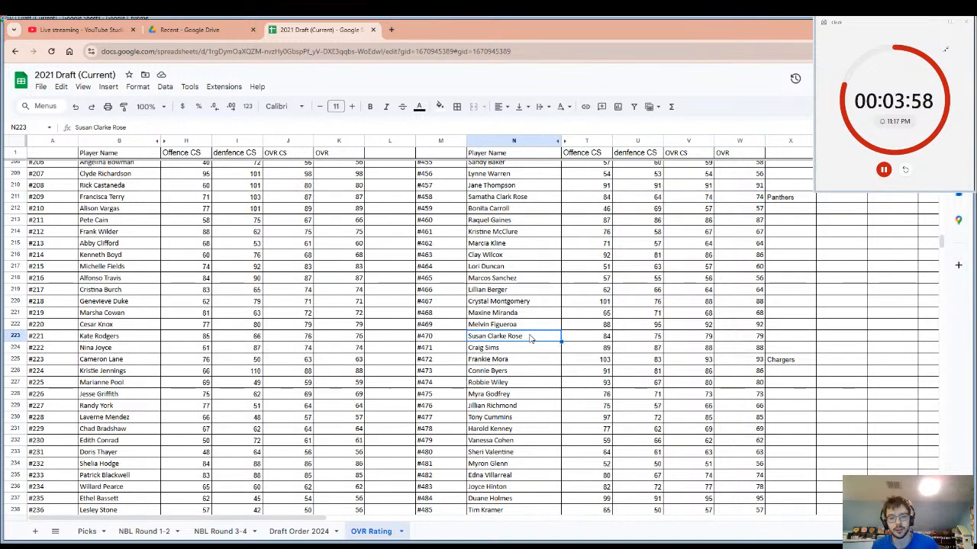
shift+click(751, 337)
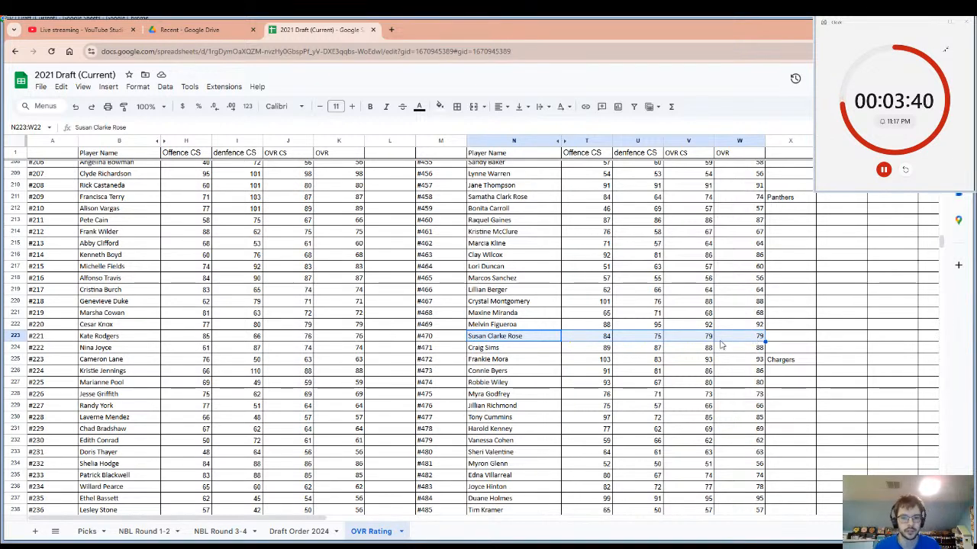
Look through the ratings of the players down to #500, and compare the overall ratings of #471 and #457.
scroll(310, 414, down, 1)
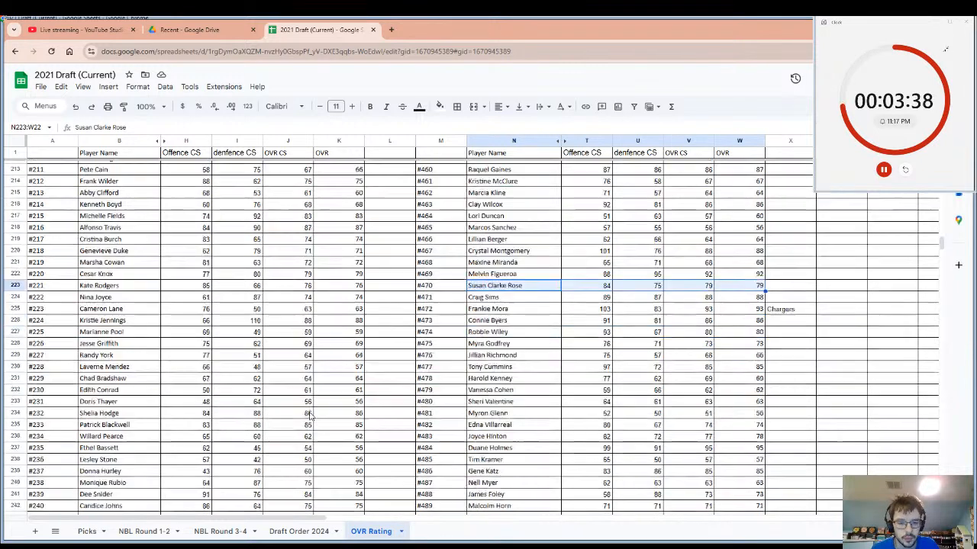
scroll(310, 414, down, 2)
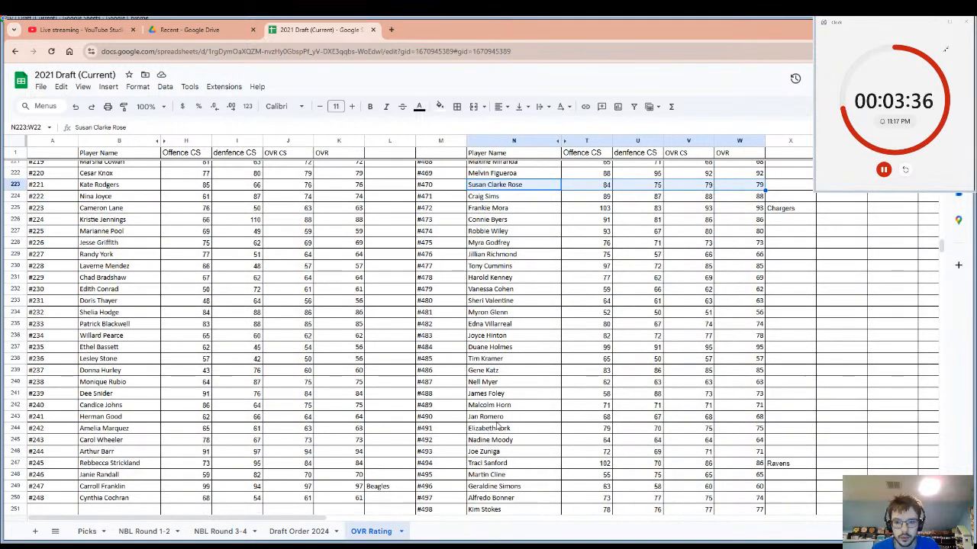
scroll(498, 427, down, 3)
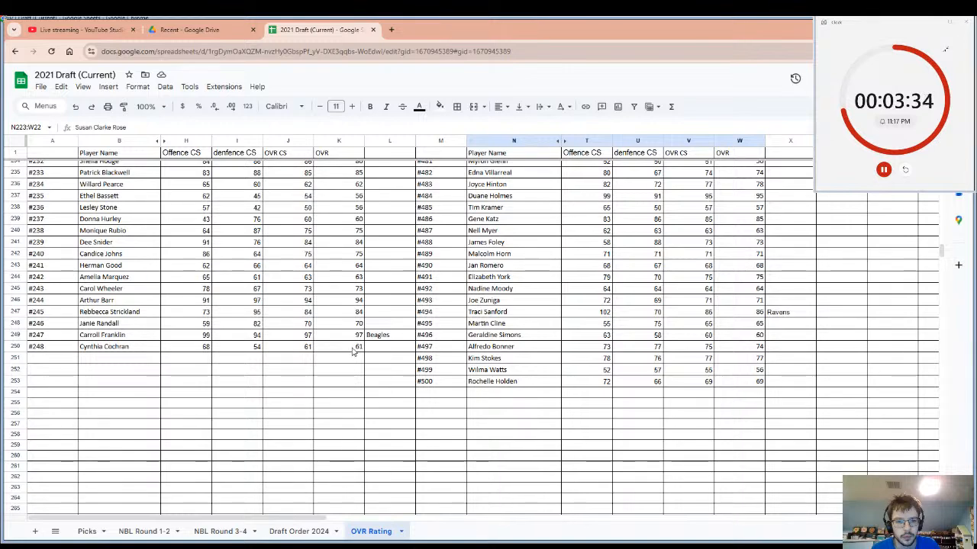
scroll(353, 351, up, 7)
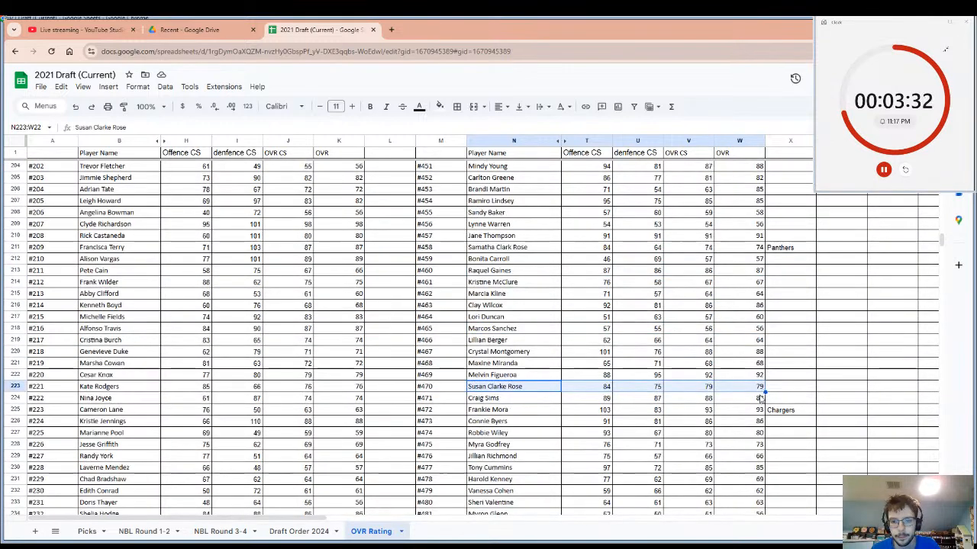
click(756, 397)
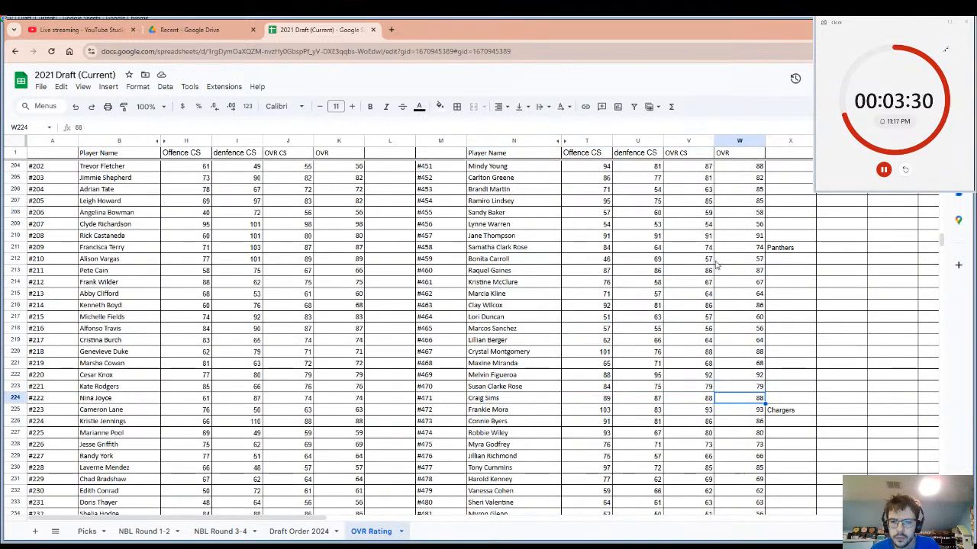
click(744, 236)
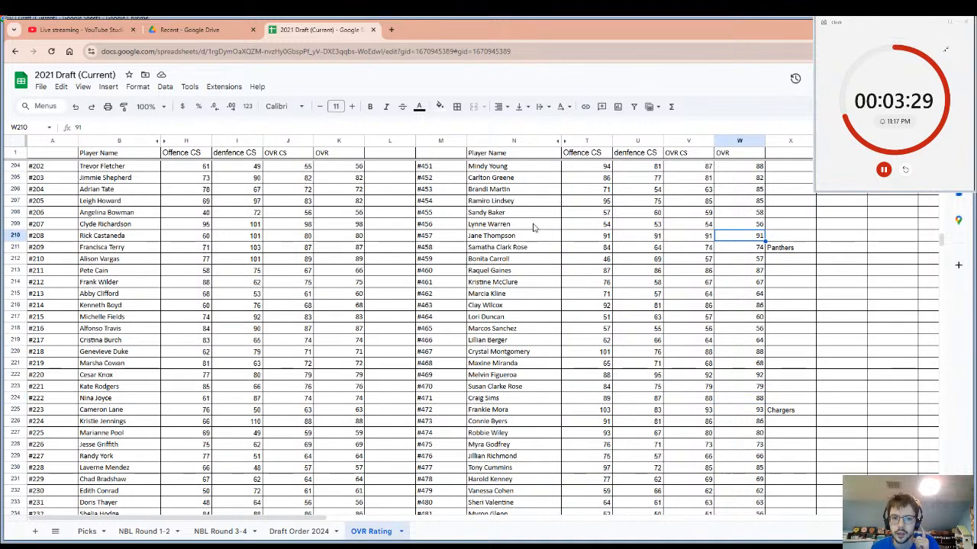
Copy player #457's name and enter Tigers as the drafting team beside that player.
click(488, 236)
key(ctrl+c)
click(777, 241)
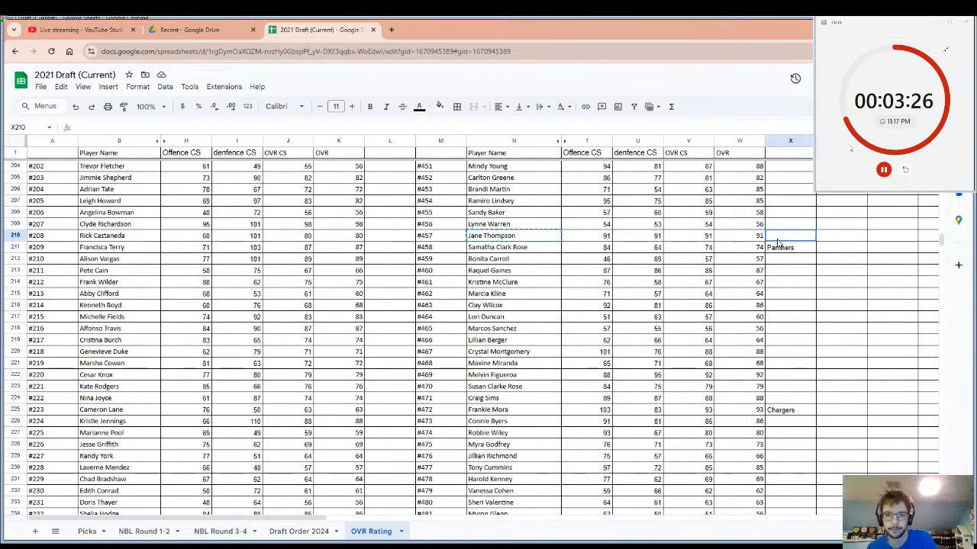
text(Tige)
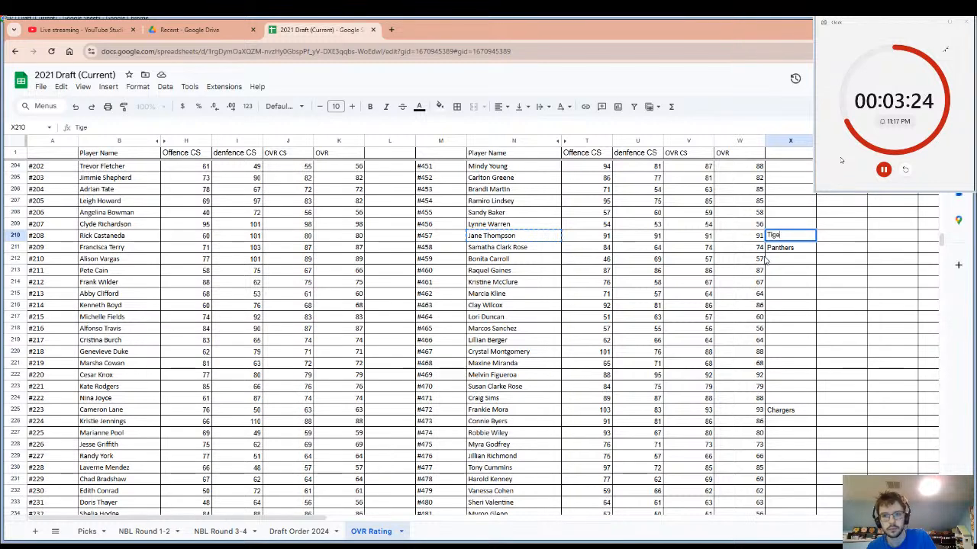
text(rs)
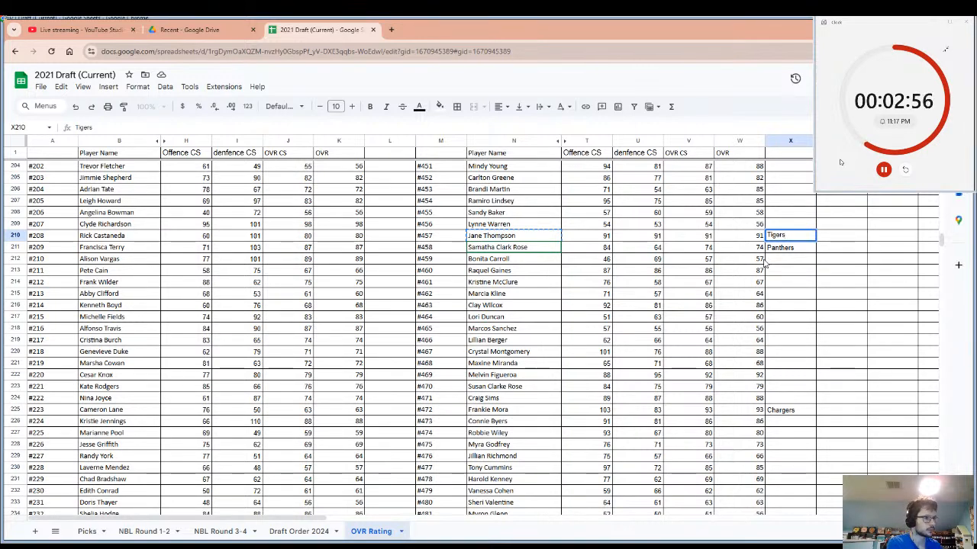
click(815, 295)
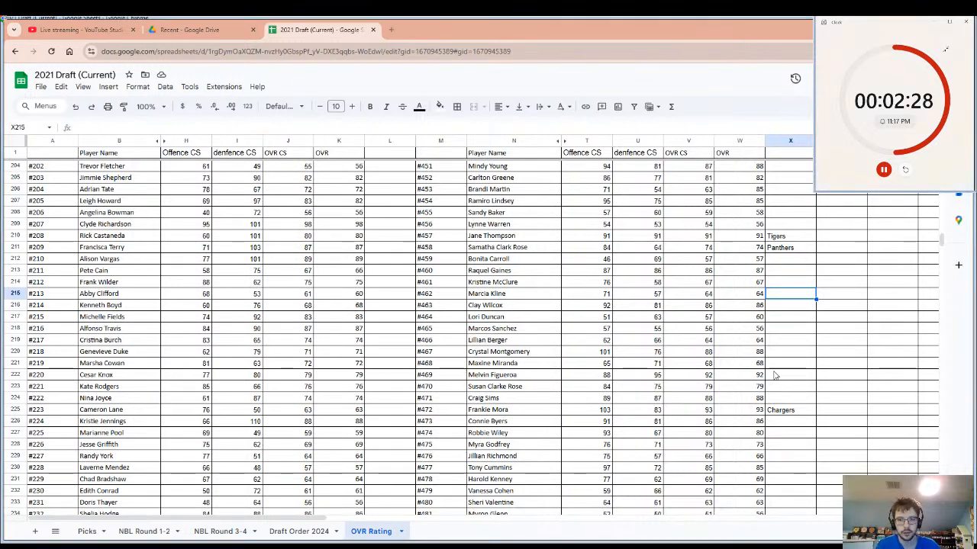
Reset the pick timer, and check the livestream page in YouTube Studio before returning to the draft spreadsheet.
click(905, 170)
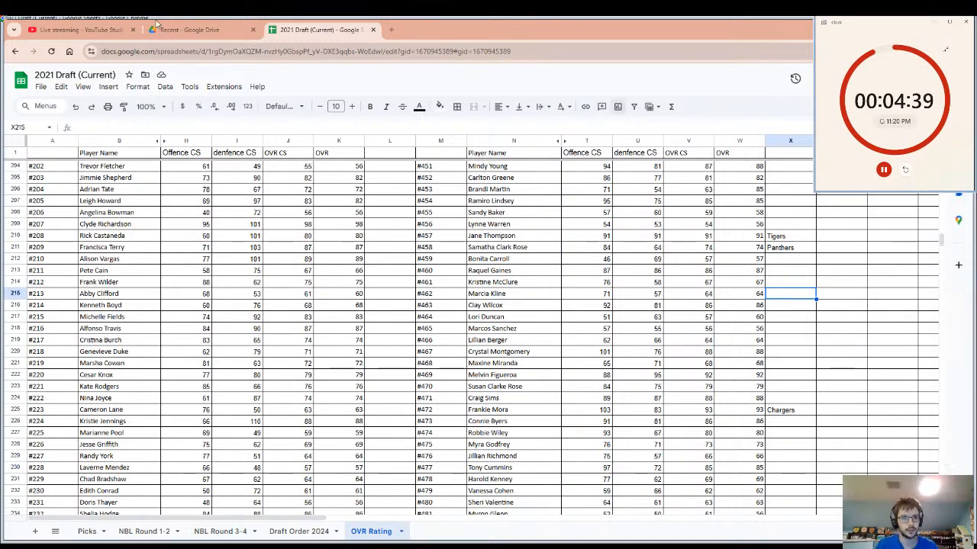
click(78, 25)
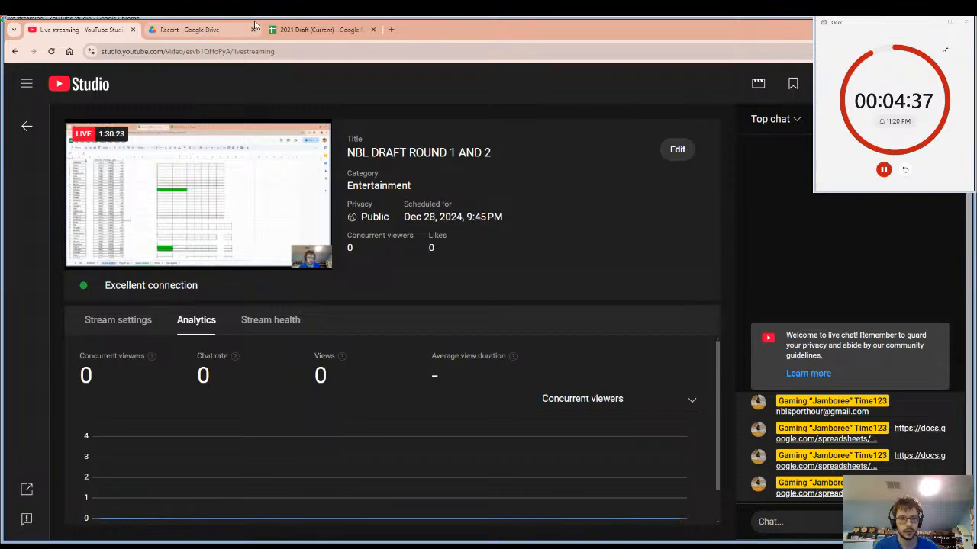
click(334, 25)
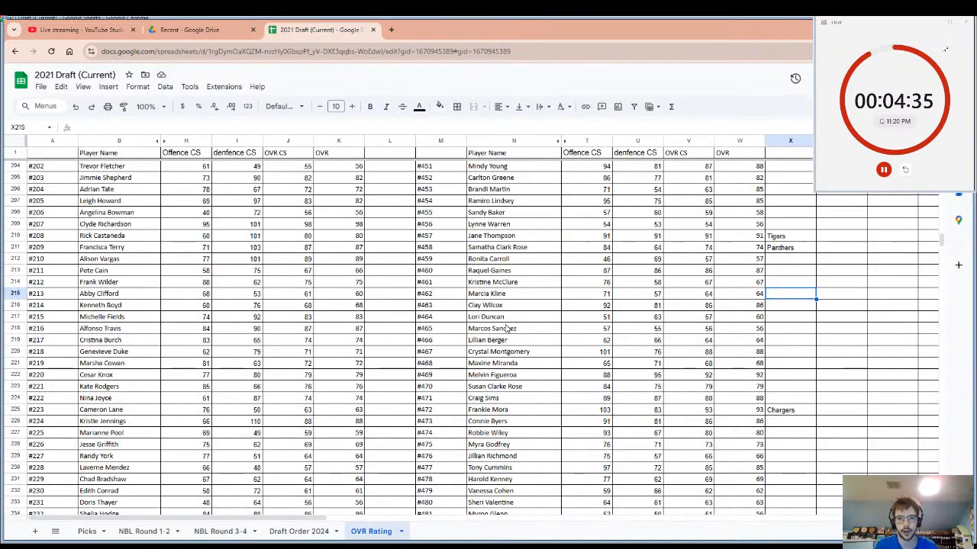
Examine the ratings and team entries of the players from #395 to #500 for the next pick.
click(502, 249)
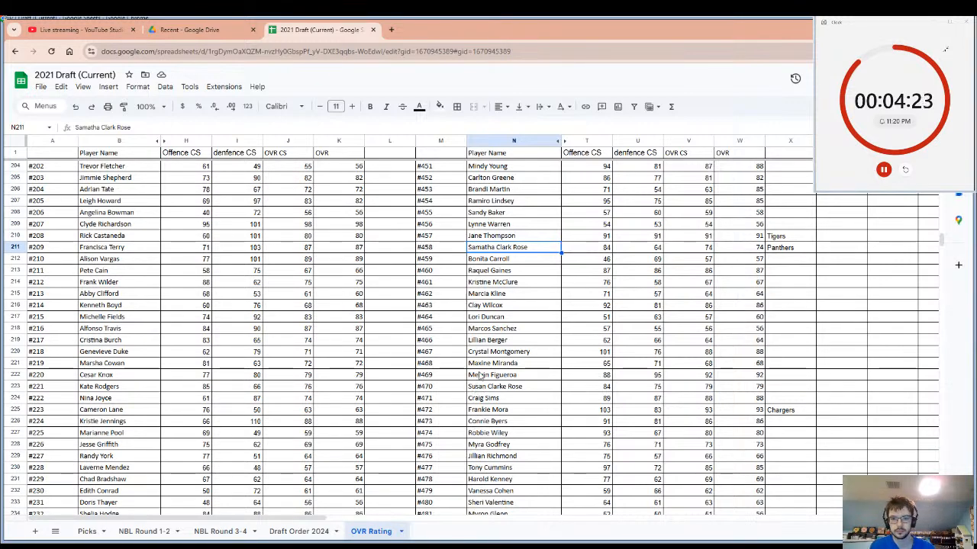
scroll(479, 375, down, 5)
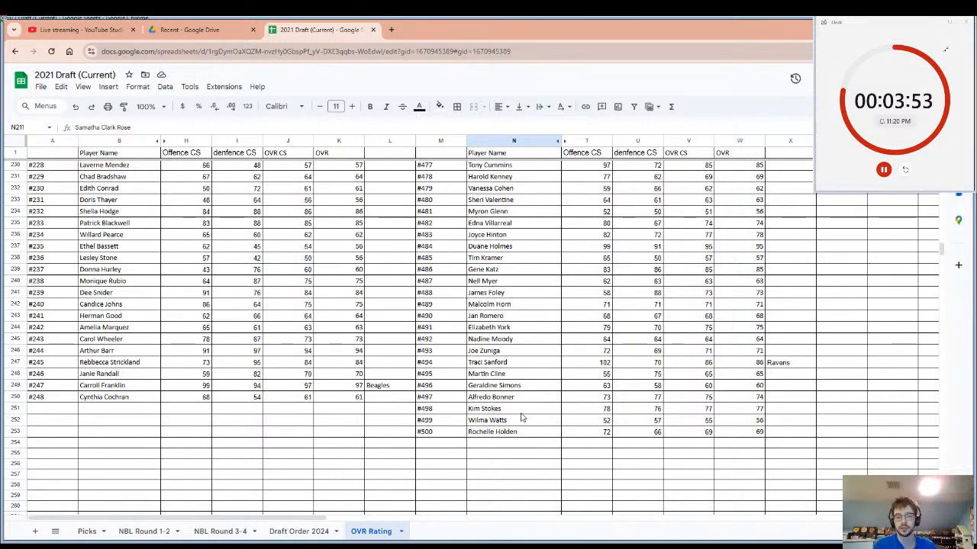
scroll(473, 333, up, 8)
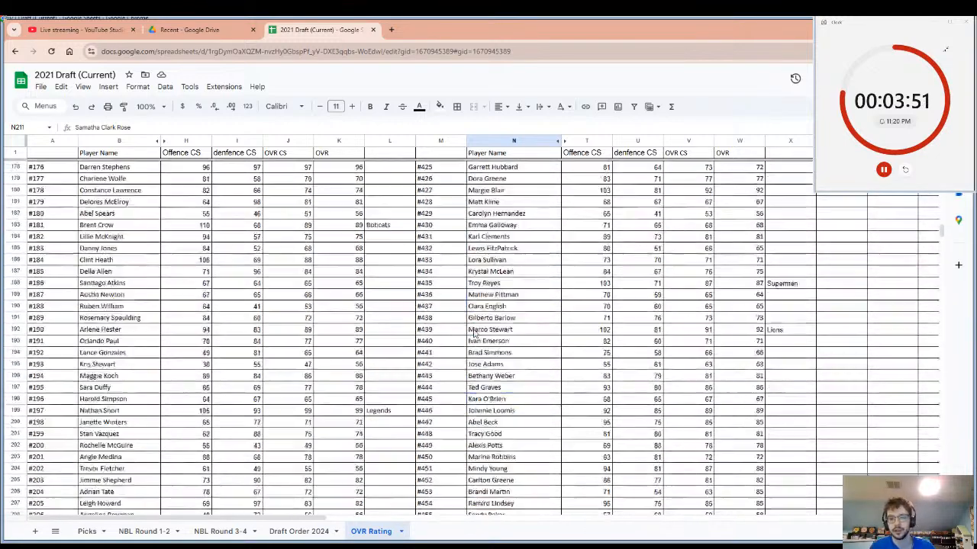
scroll(473, 333, up, 10)
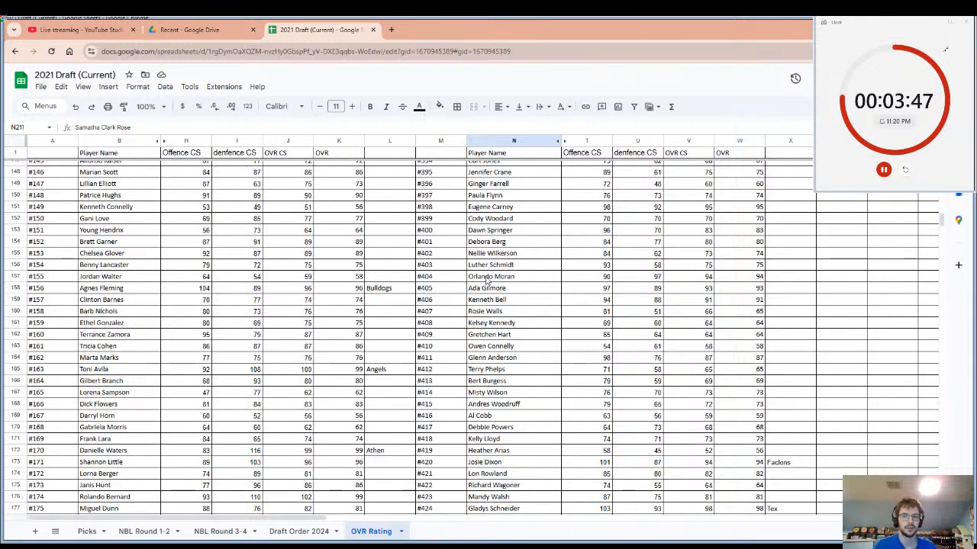
Enter "Leland cats" as the drafting team beside player #398.
click(729, 209)
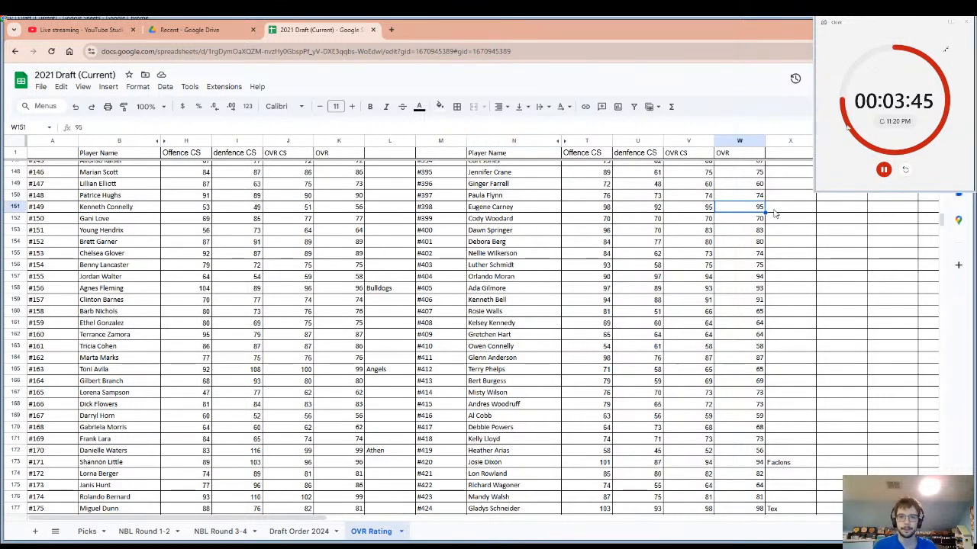
click(781, 213)
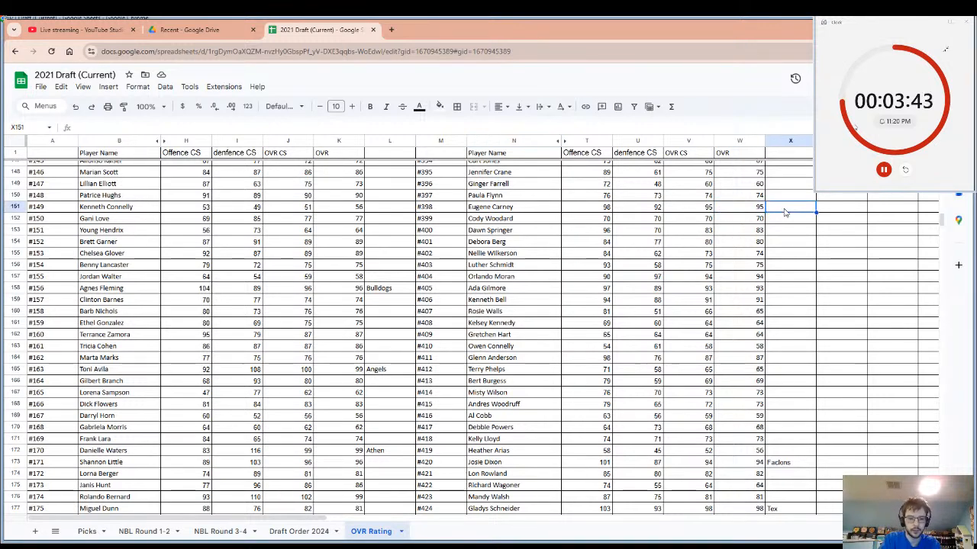
text(Lea)
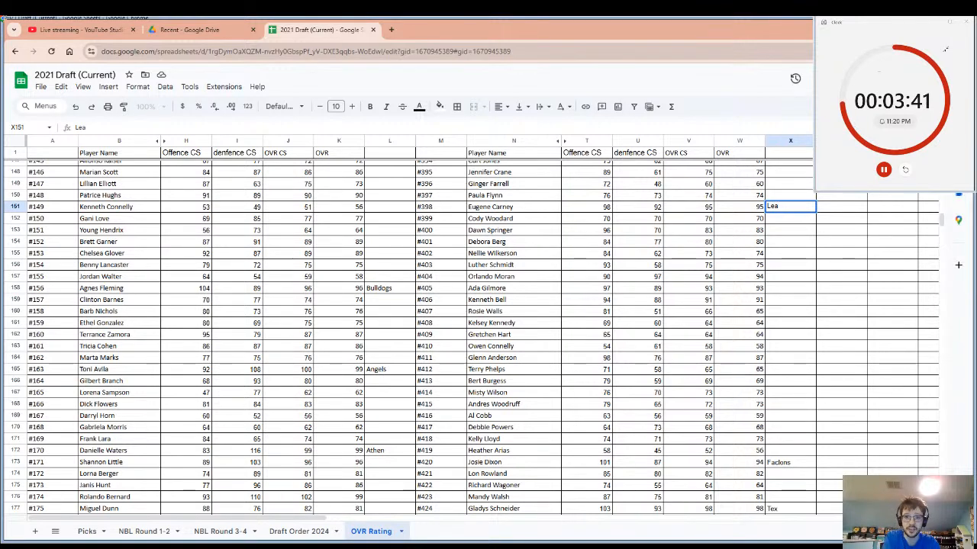
key(BackSpace)
text(lea)
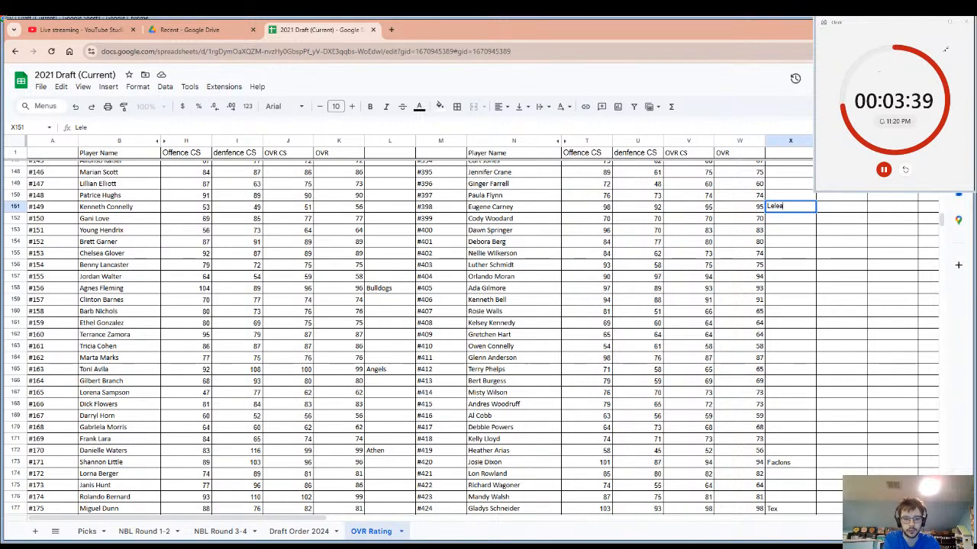
text(n)
key(BackSpace)
key(BackSpace)
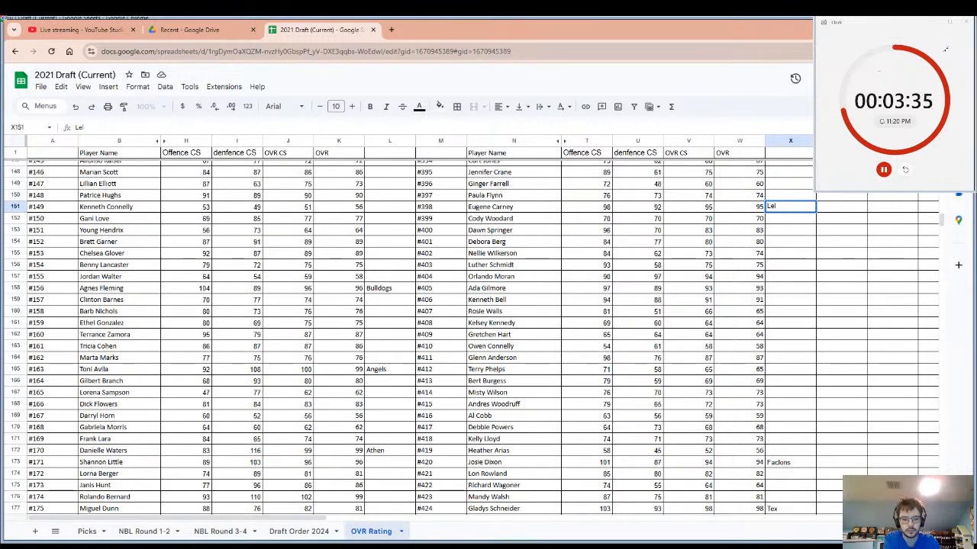
text(ea)
text(and)
text( ca)
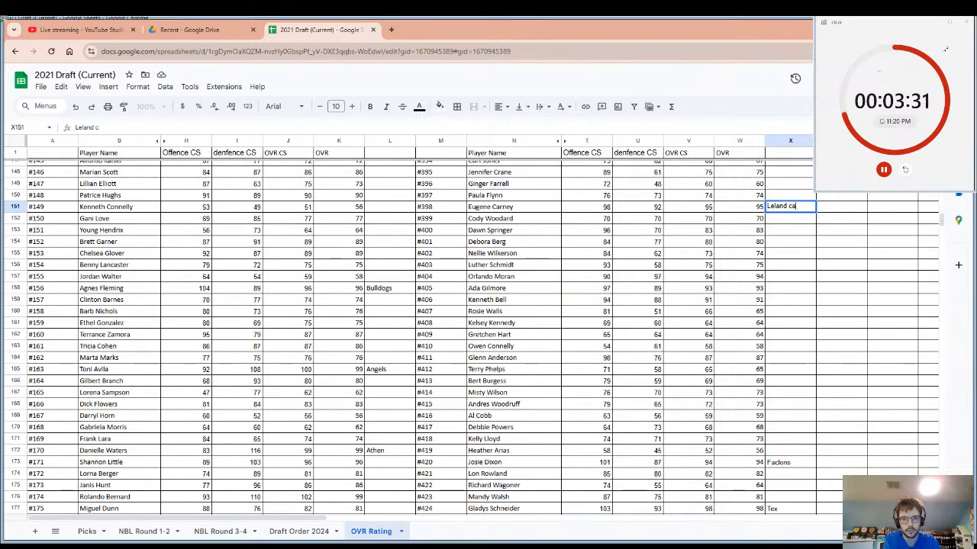
text(ts)
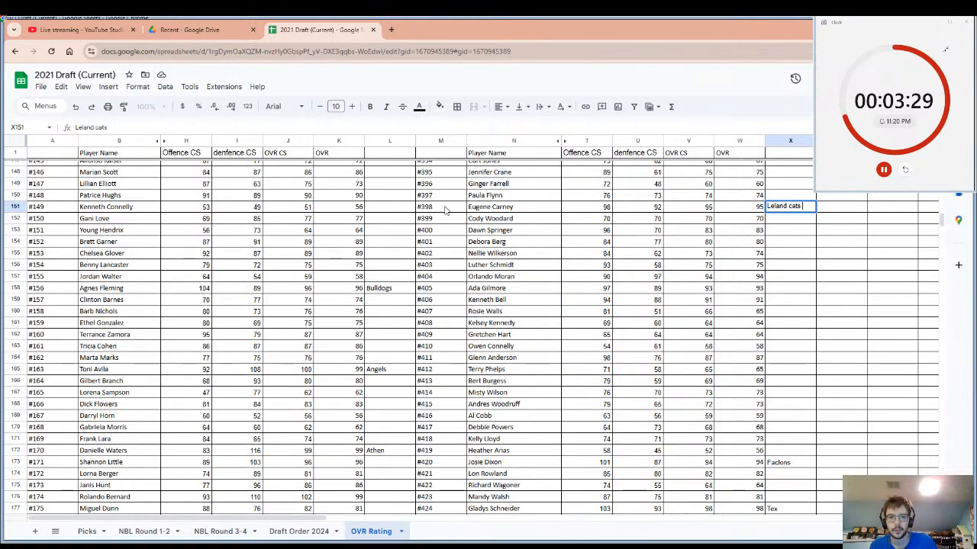
Highlight player #398's row from the name through the drafting team, and reset the pick timer.
click(483, 211)
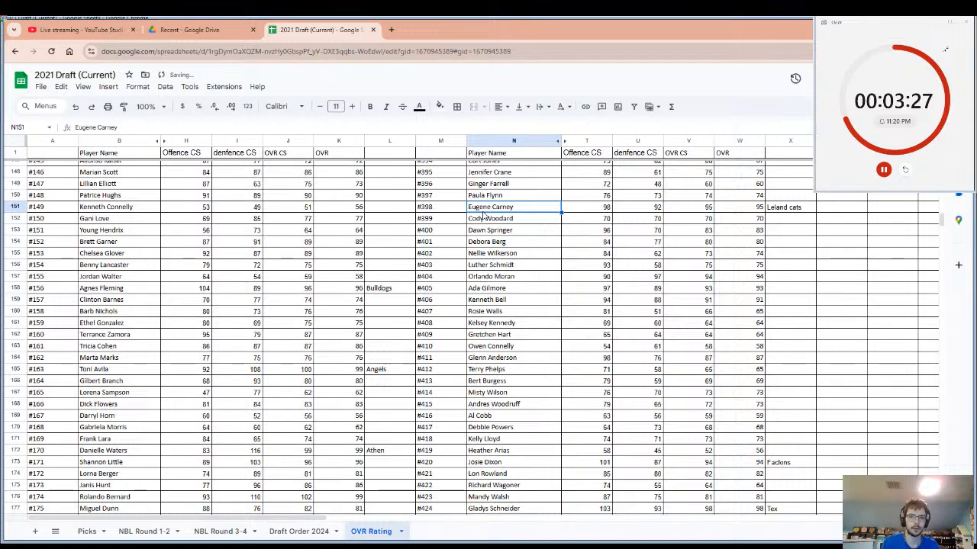
shift+click(769, 208)
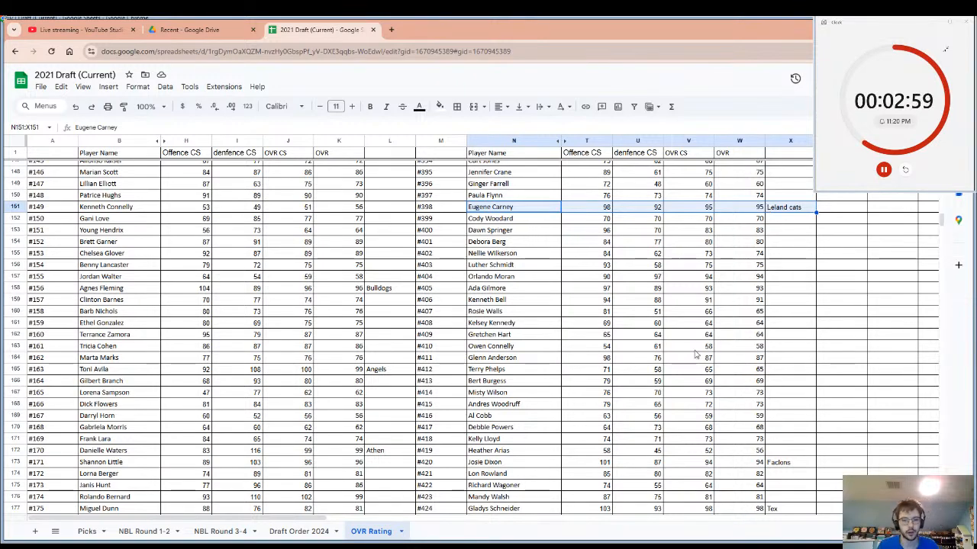
click(905, 172)
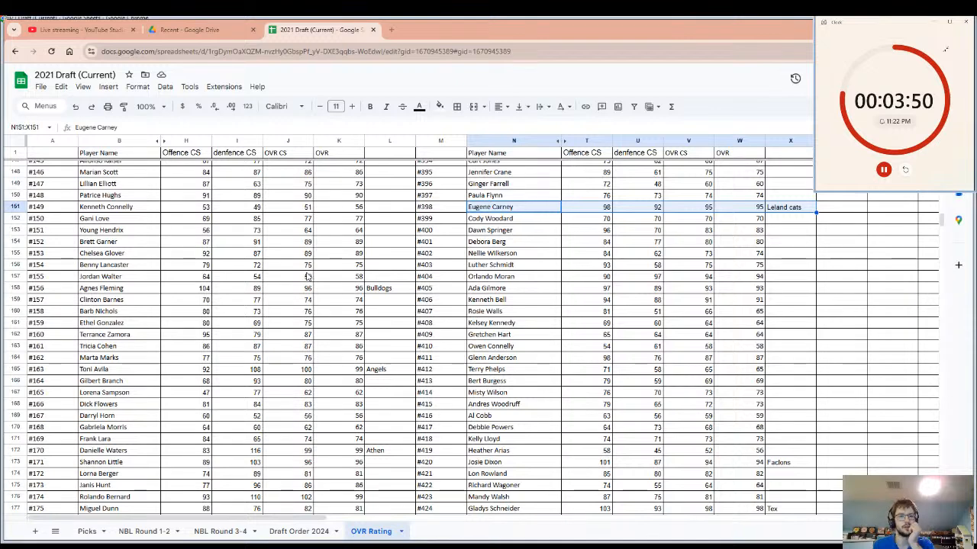
Enter "Indians" as the drafting team beside player #148 and select that player's name.
scroll(307, 276, up, 3)
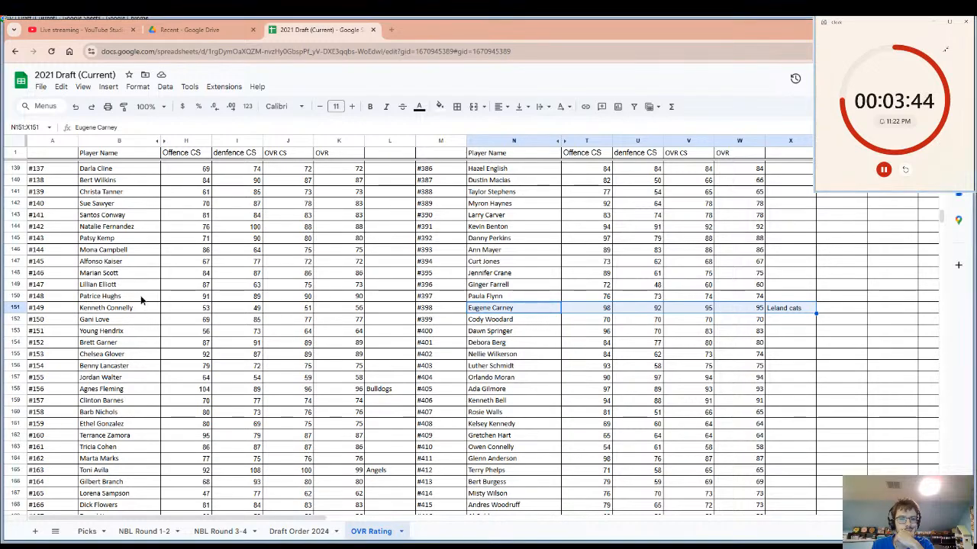
drag(145, 298, 374, 304)
click(373, 300)
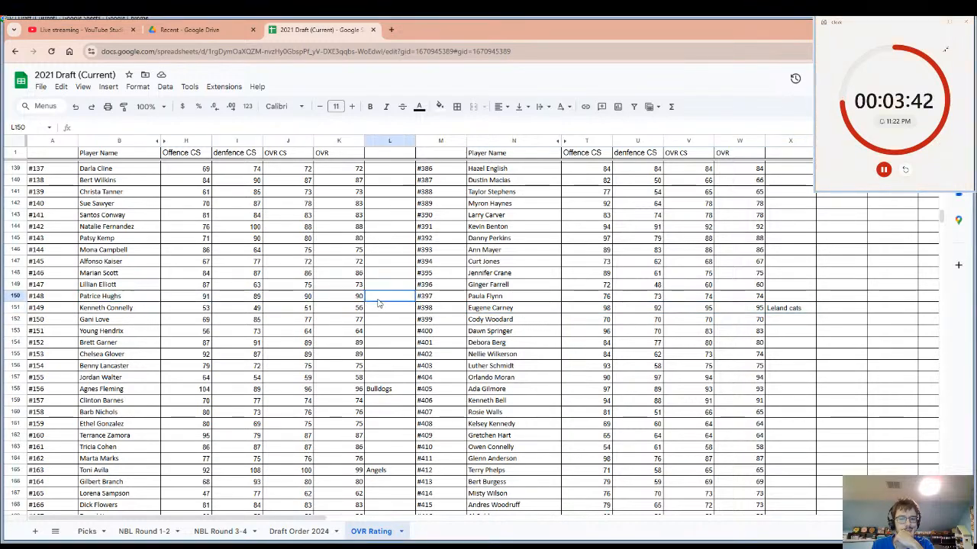
scroll(377, 304, up, 3)
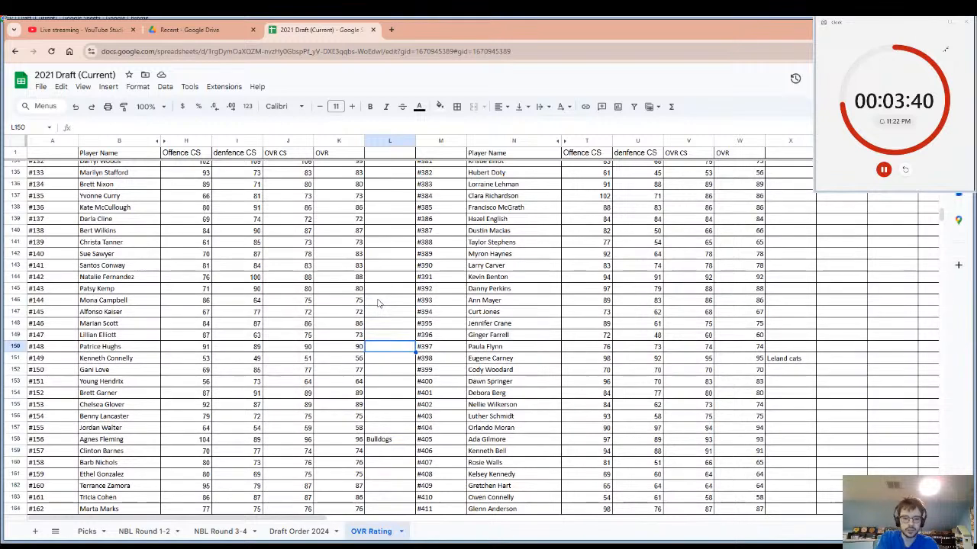
text(Ind)
text(ai)
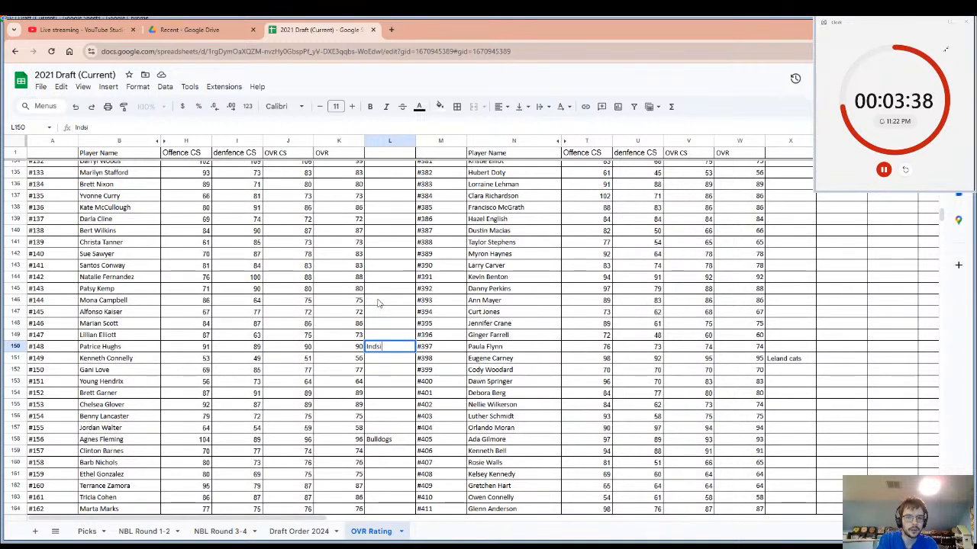
text(ns)
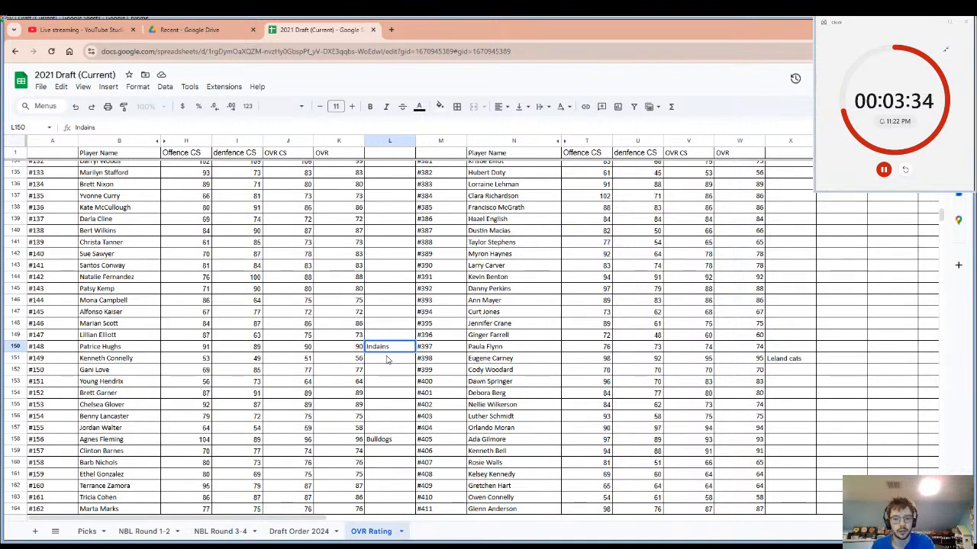
key(BackSpace)
key(BackSpace)
key(BackSpace)
key(BackSpace)
text(ians)
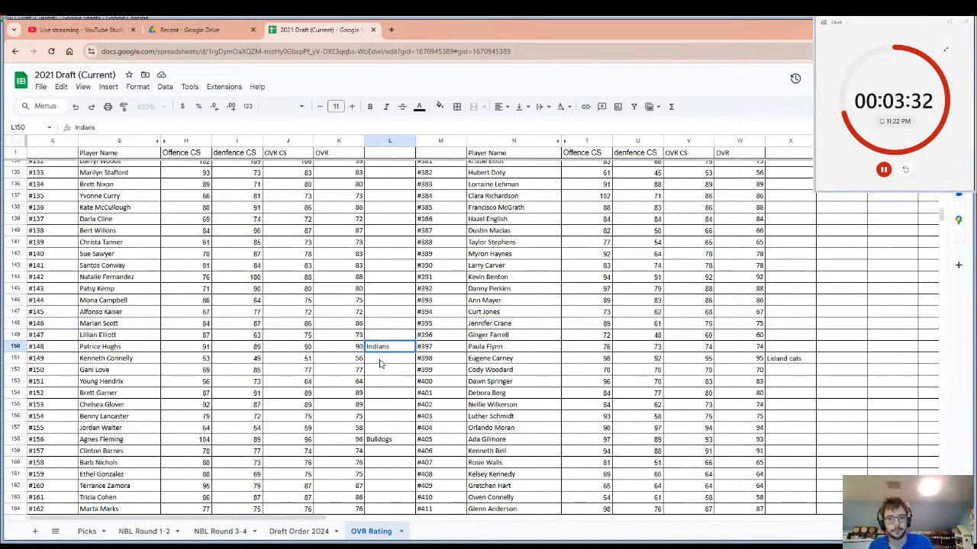
key(Return)
key(Up)
click(112, 342)
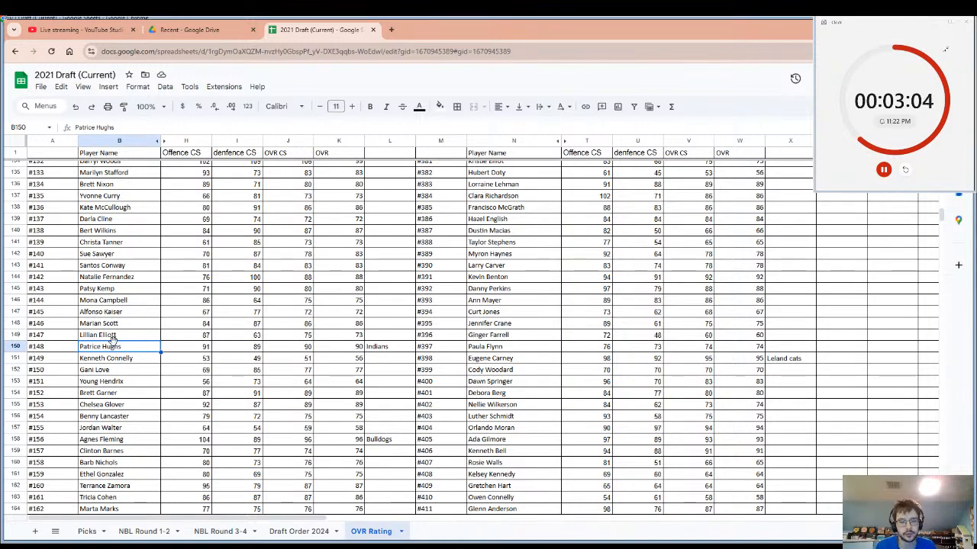
Examine the ratings and team entries of the players from #148 back to #1 for the next pick.
scroll(183, 290, up, 10)
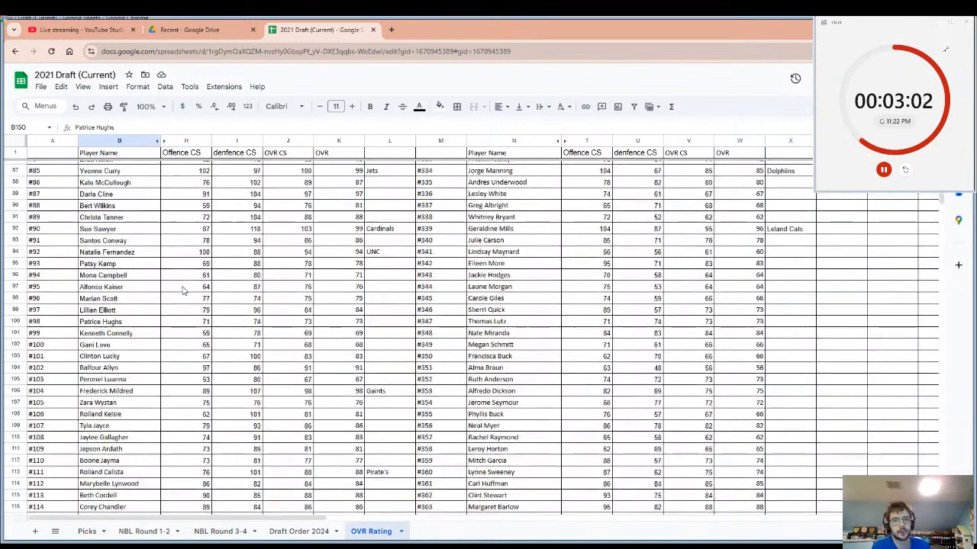
scroll(183, 290, up, 3)
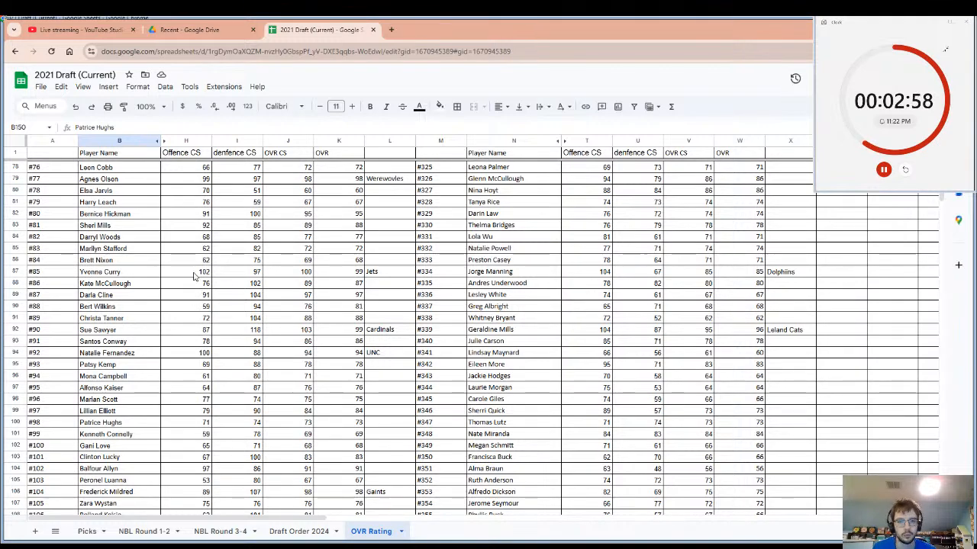
scroll(195, 282, up, 4)
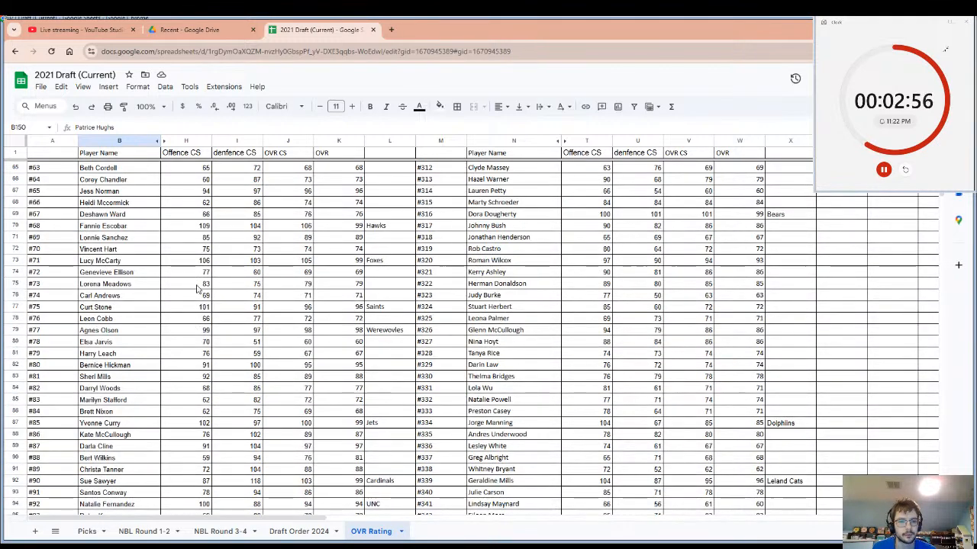
click(195, 263)
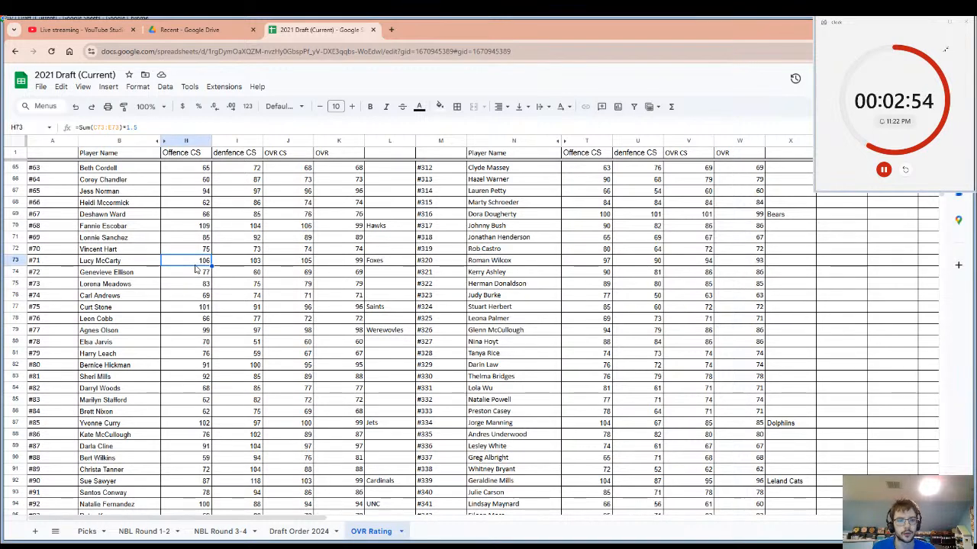
scroll(195, 268, up, 1)
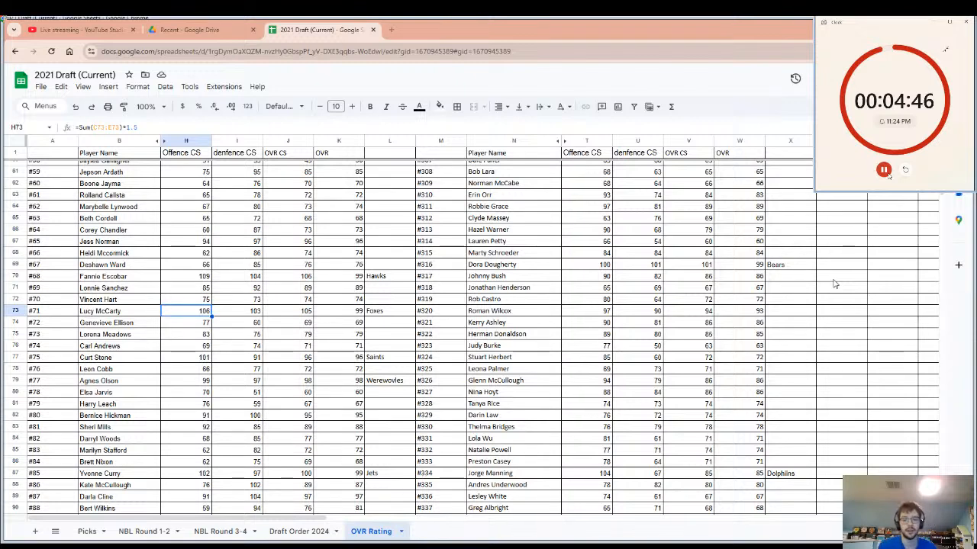
click(634, 265)
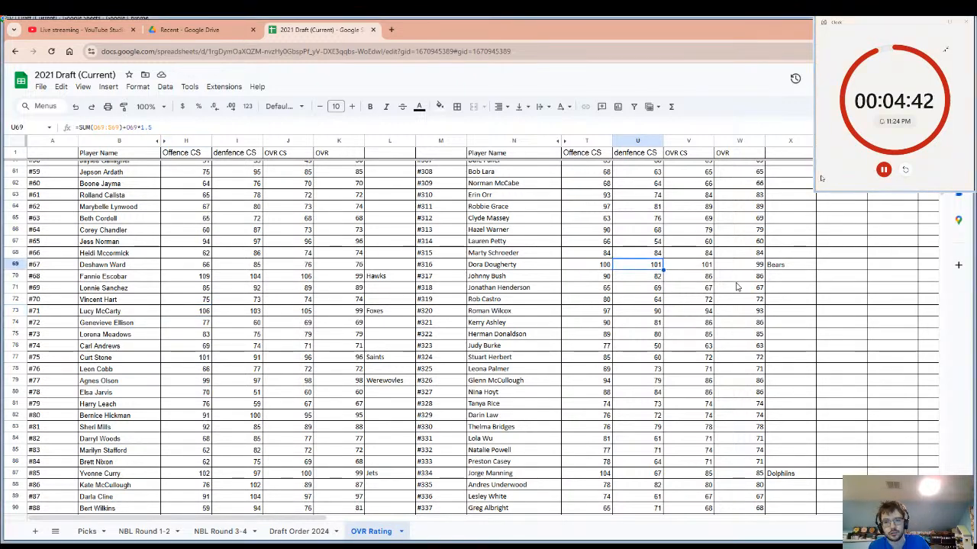
scroll(737, 286, up, 3)
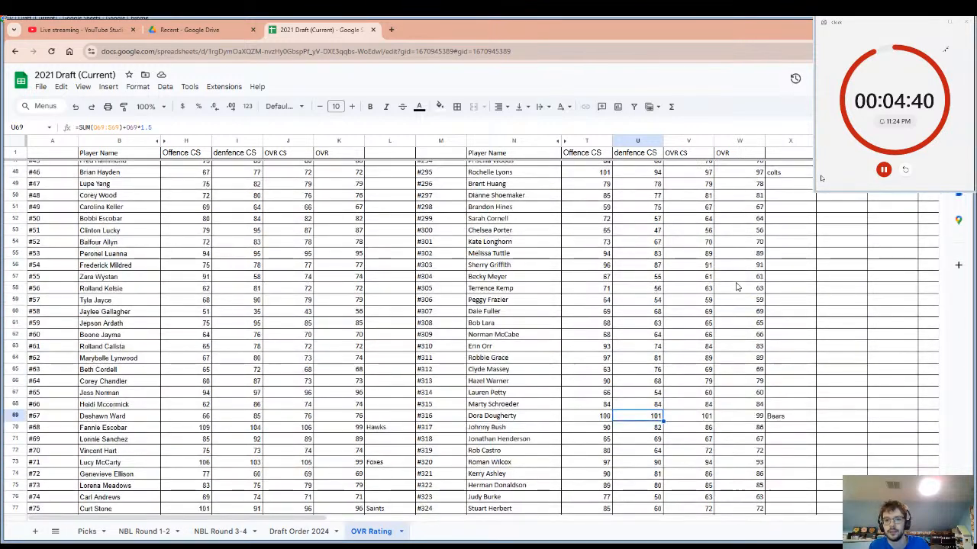
scroll(737, 286, up, 8)
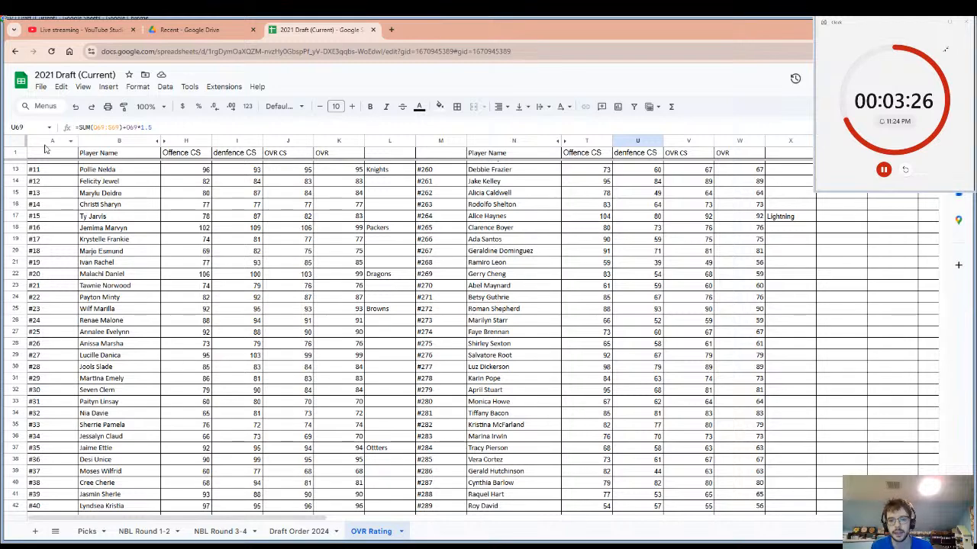
scroll(204, 254, up, 4)
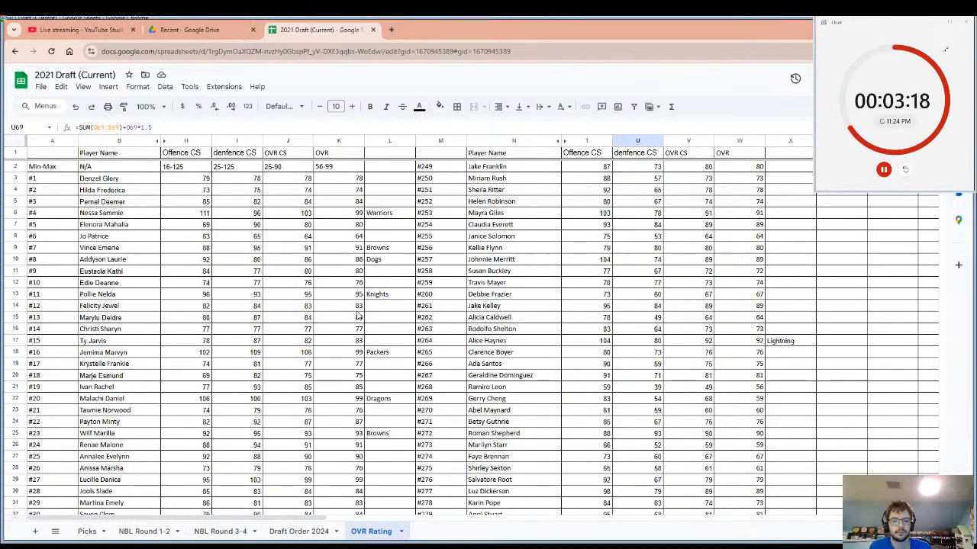
Enter "Huskies" as the drafting team beside player #40.
scroll(358, 315, down, 7)
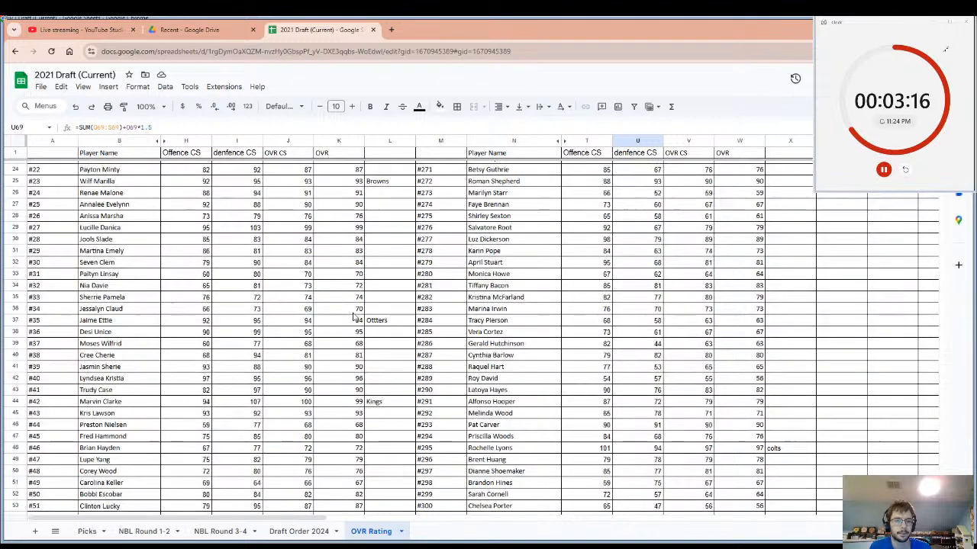
scroll(354, 316, down, 1)
click(350, 330)
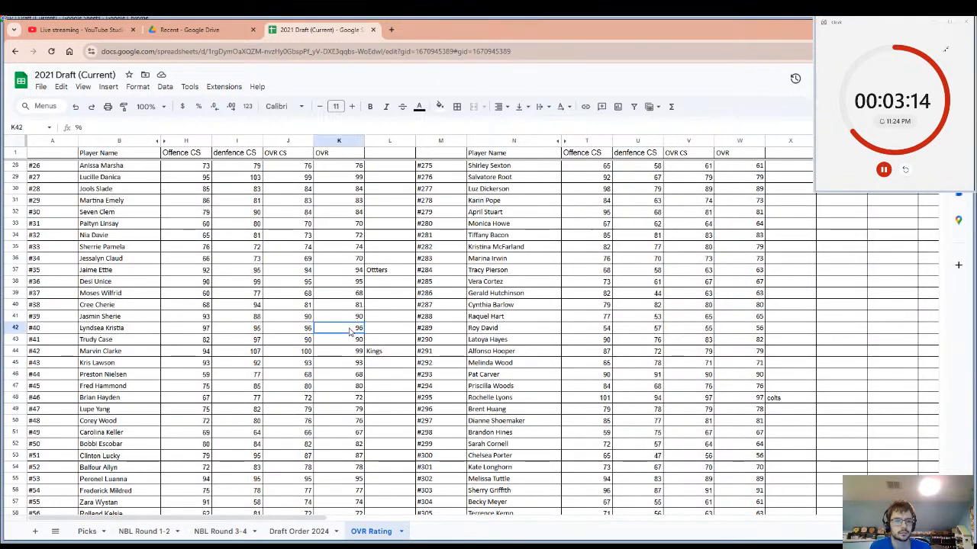
click(372, 334)
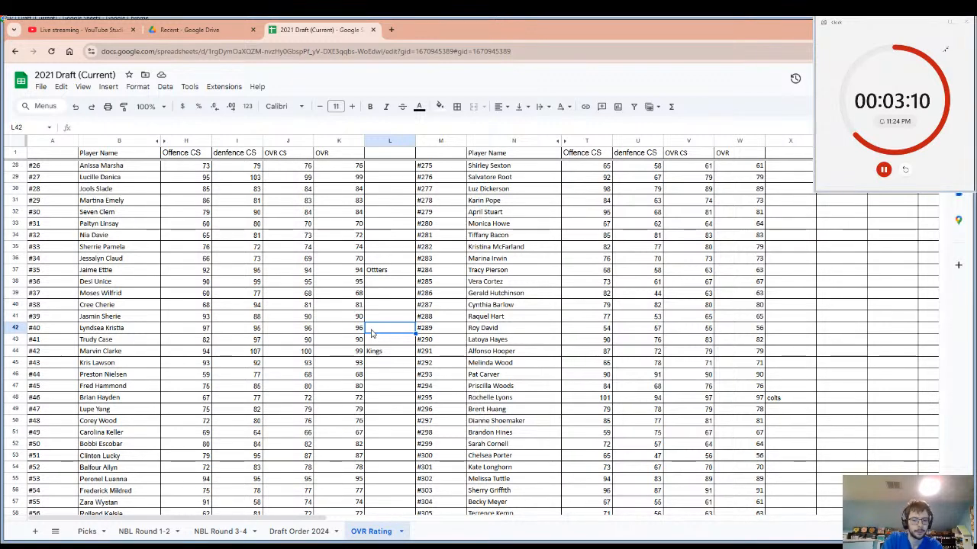
text(H)
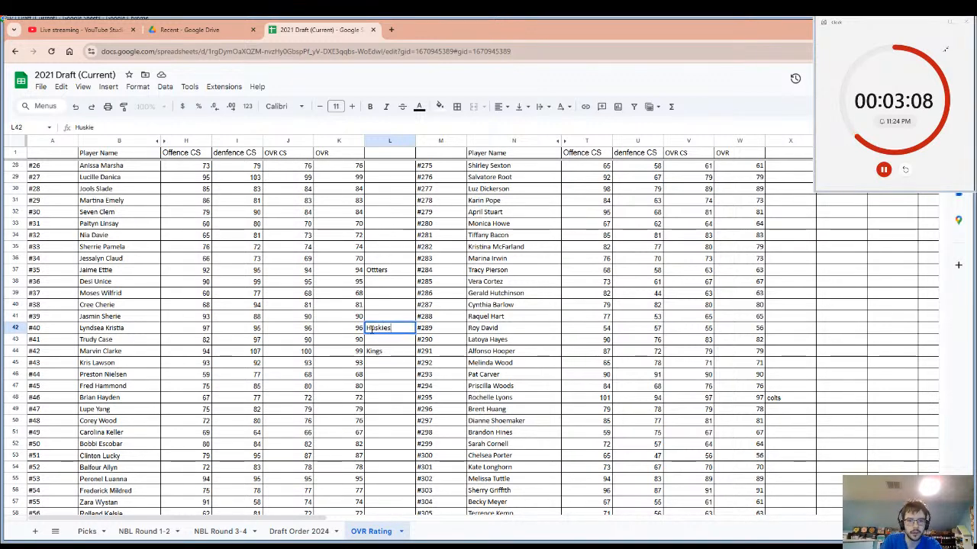
text(uskies)
key(Return)
Highlight player #40's row from the name through the drafting team, and restart the pick timer from 5:00.
click(150, 333)
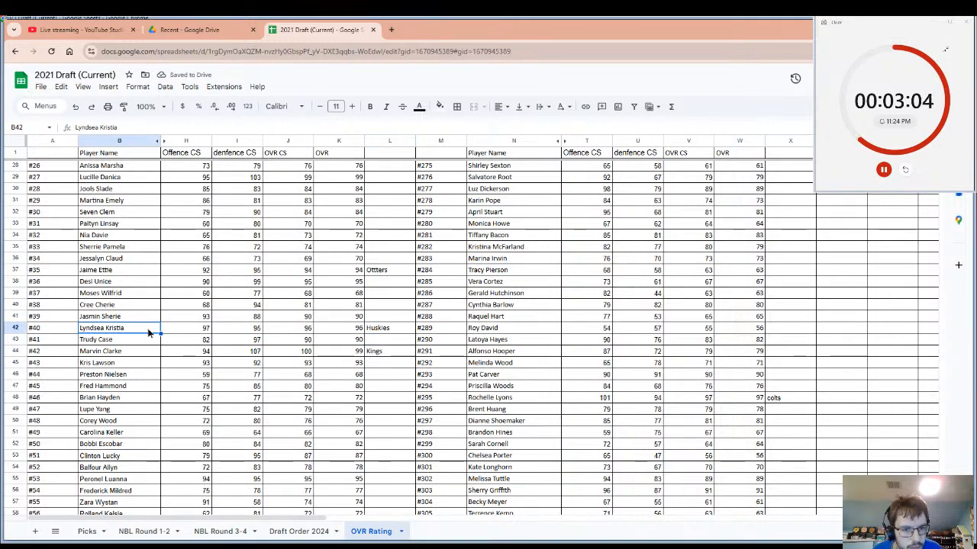
drag(150, 333, 87, 334)
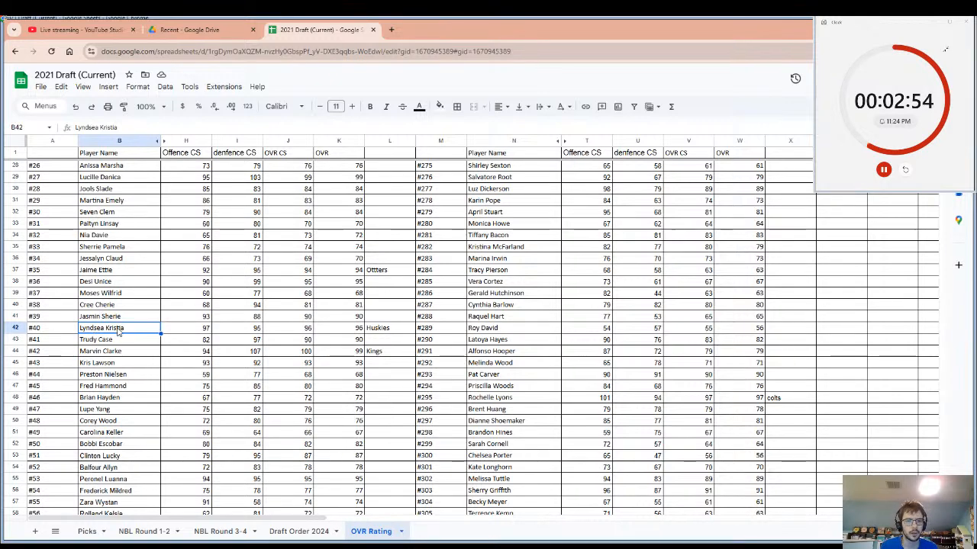
drag(118, 330, 370, 336)
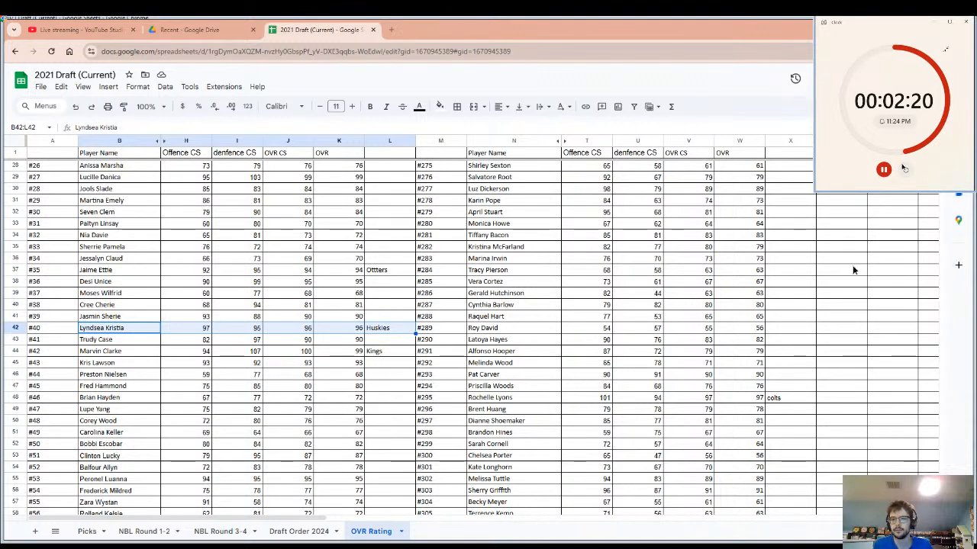
click(905, 170)
click(886, 170)
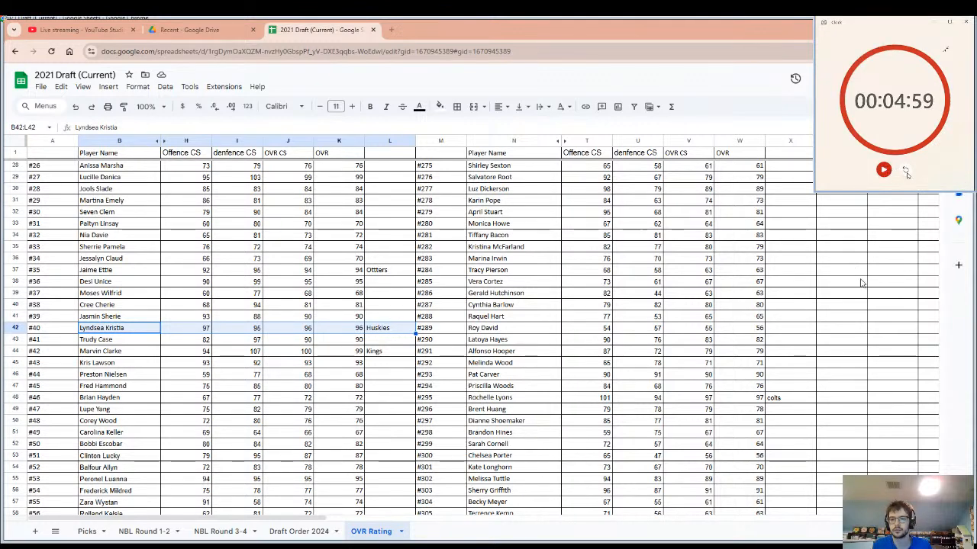
click(905, 170)
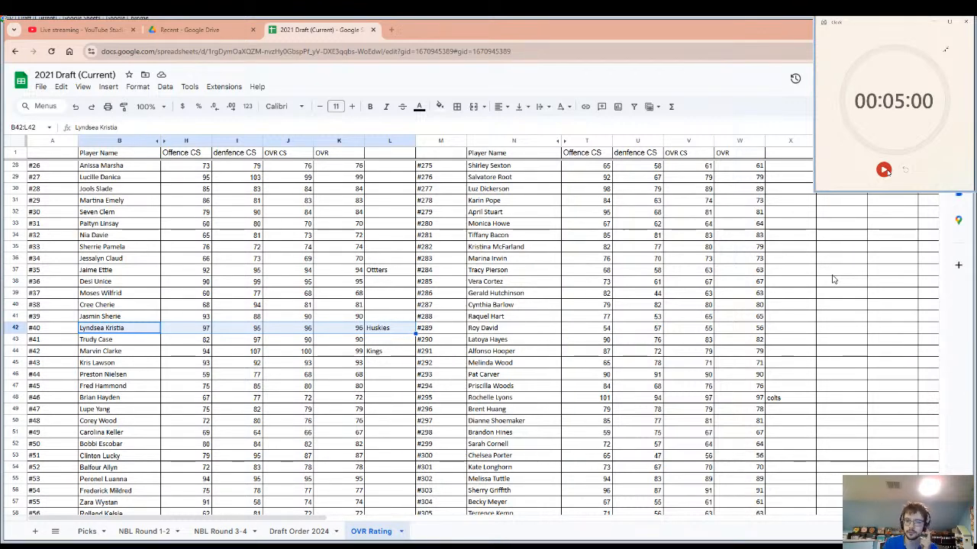
click(884, 170)
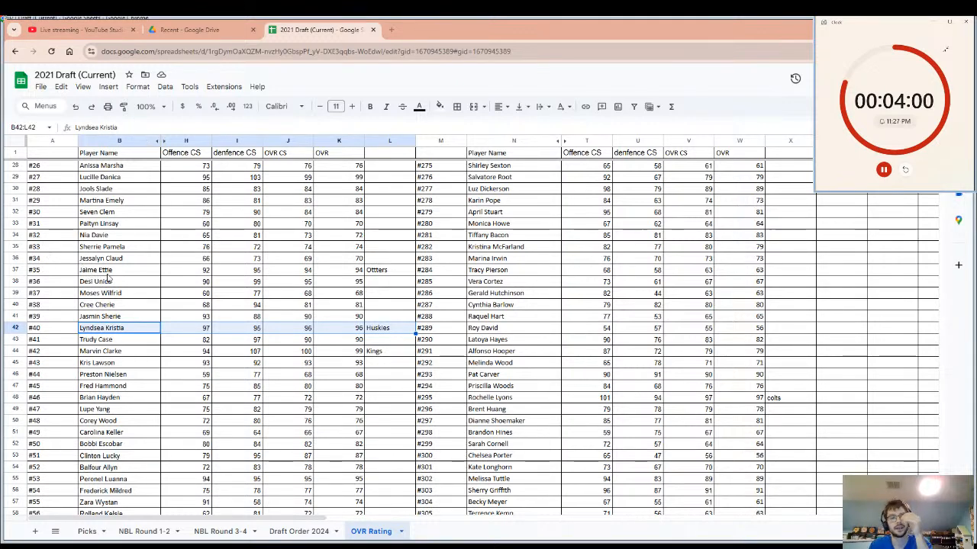
Review the overall ratings of the first players, enter "Star" as the drafting team beside player #27, and select that player's name.
scroll(355, 336, up, 7)
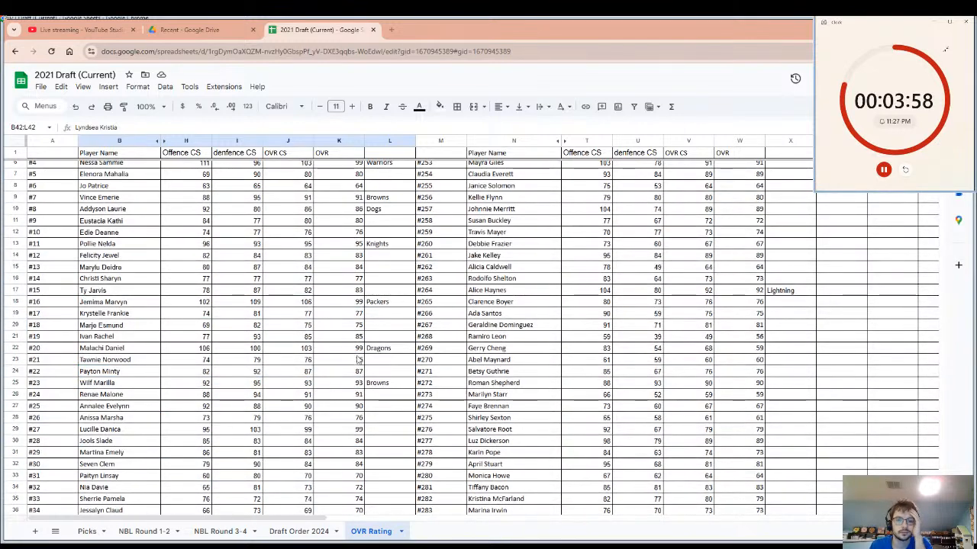
scroll(359, 335, up, 2)
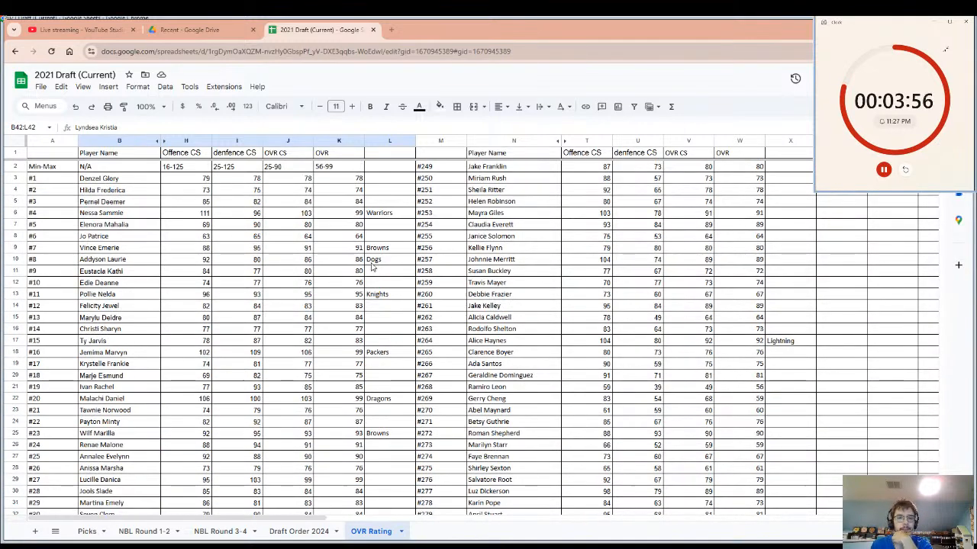
click(343, 213)
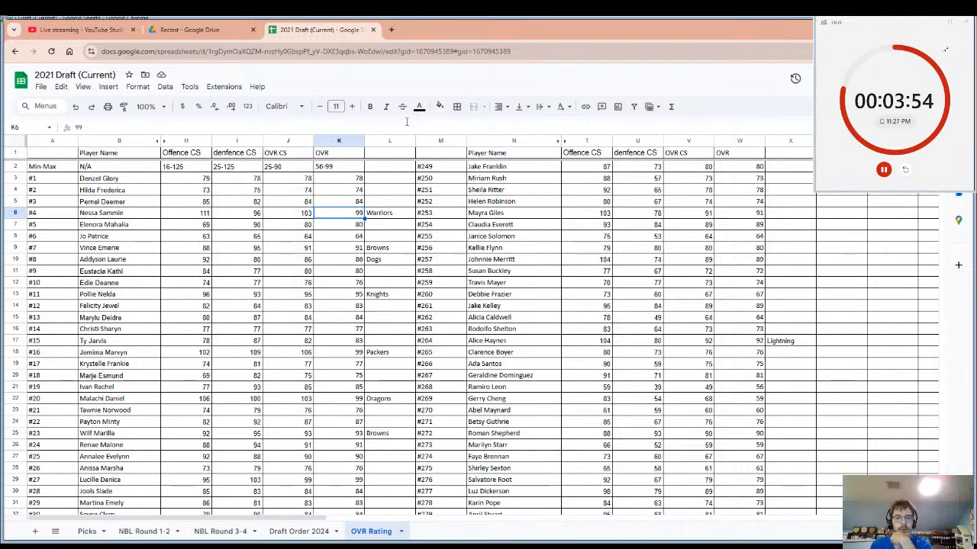
scroll(357, 216, down, 5)
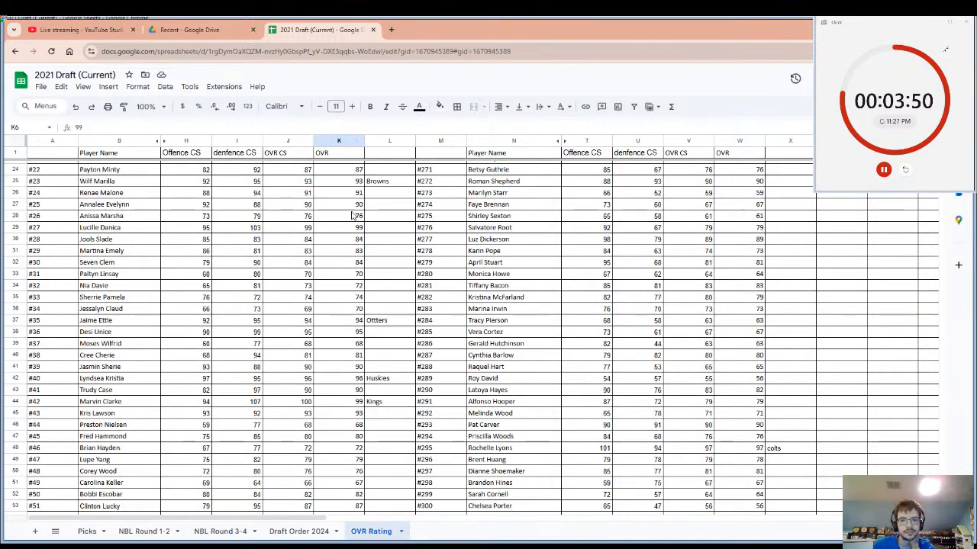
click(358, 229)
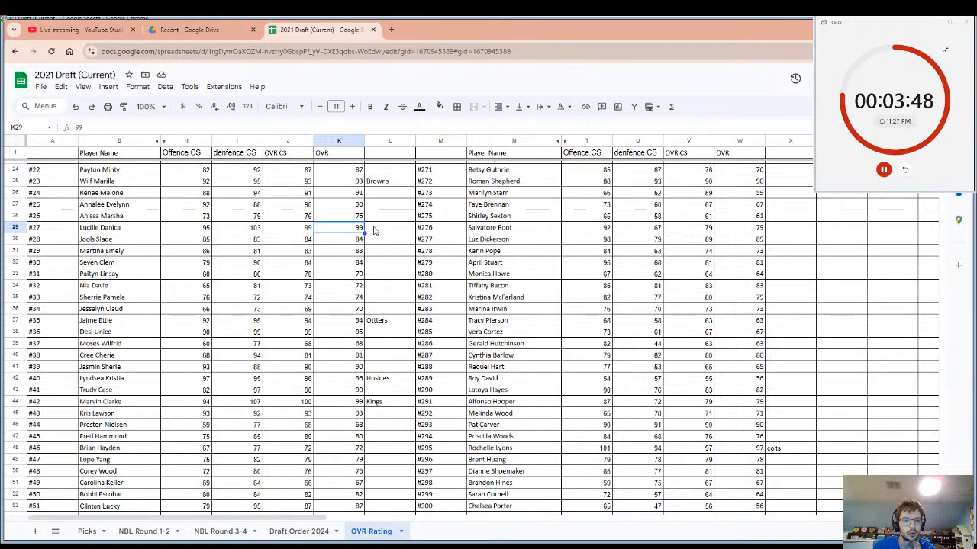
click(374, 229)
text(Star)
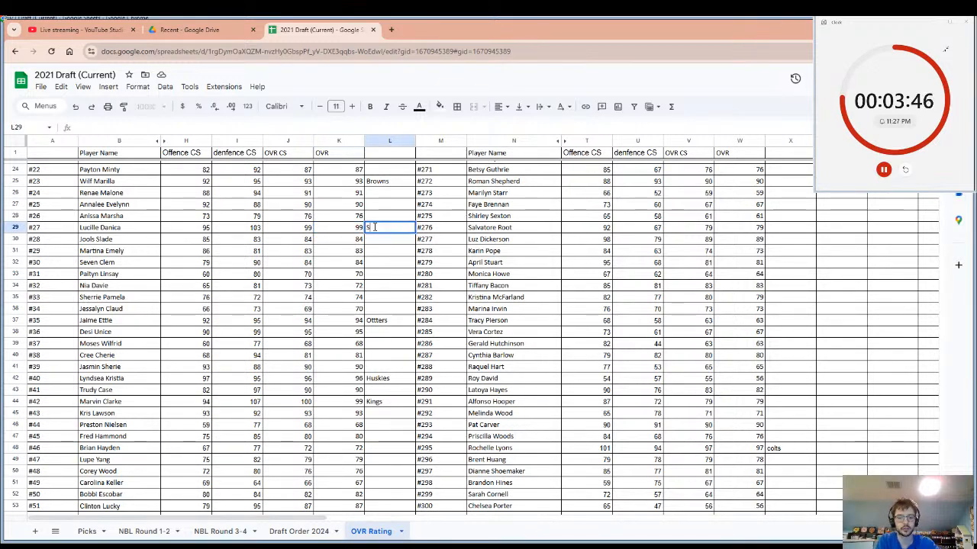
click(118, 227)
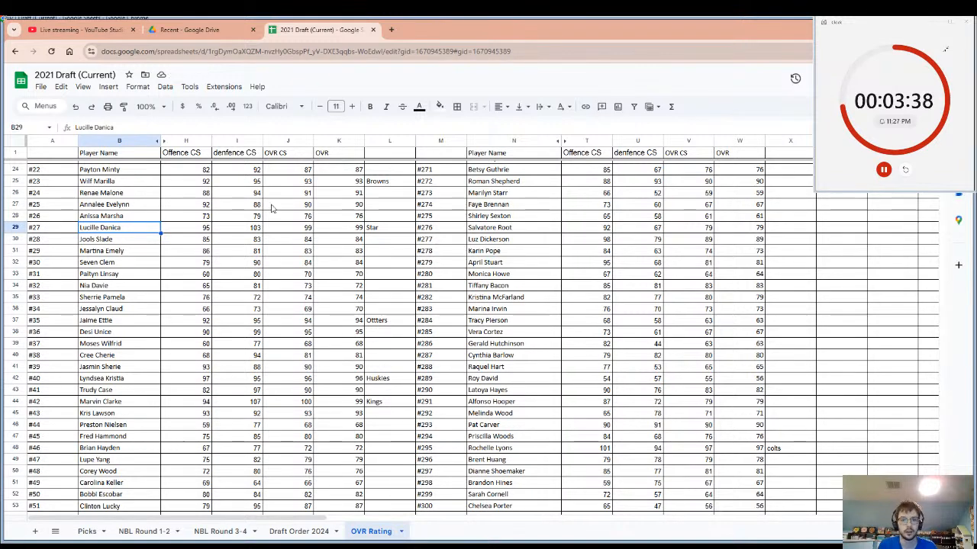
Correct the drafting team beside player #27 to "Stars" and restart the pick timer from 5:00.
click(399, 230)
double_click(398, 230)
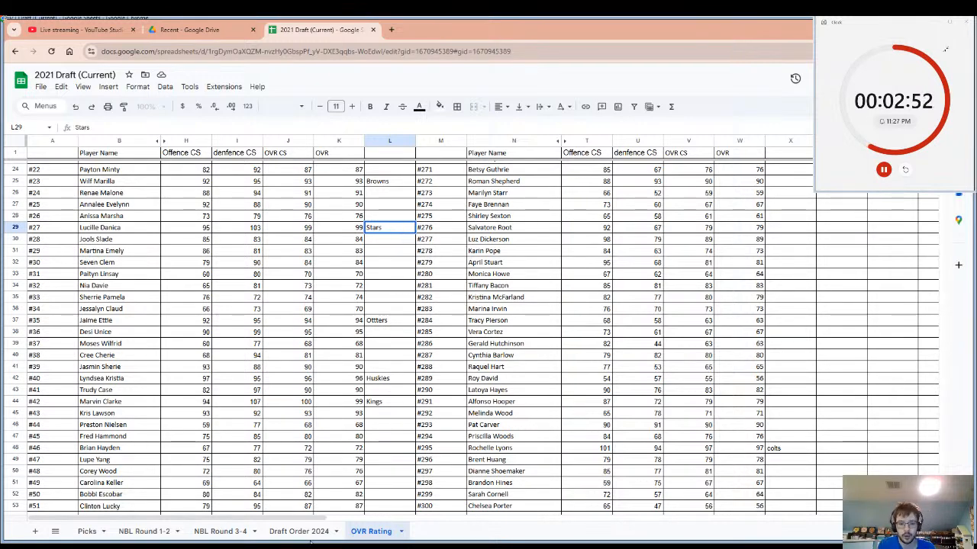
click(905, 169)
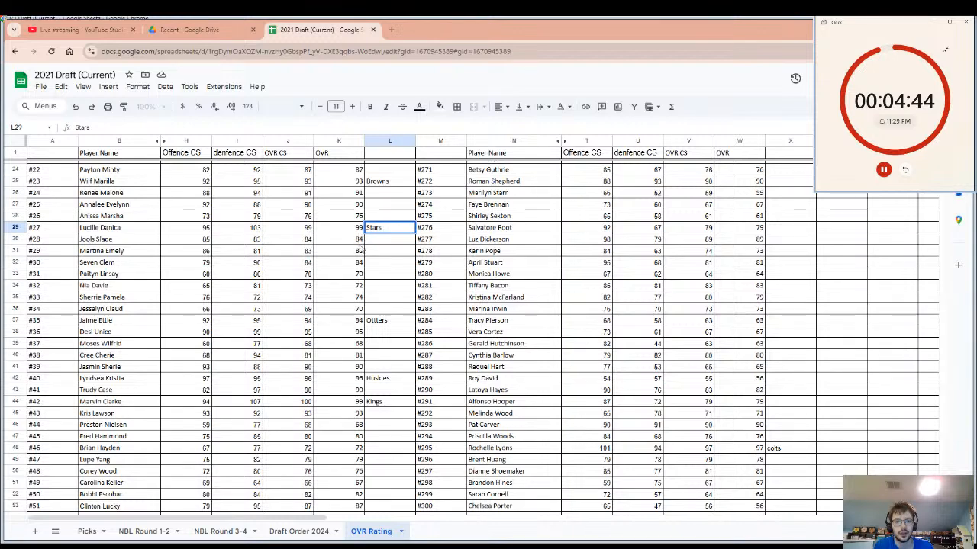
scroll(362, 249, up, 7)
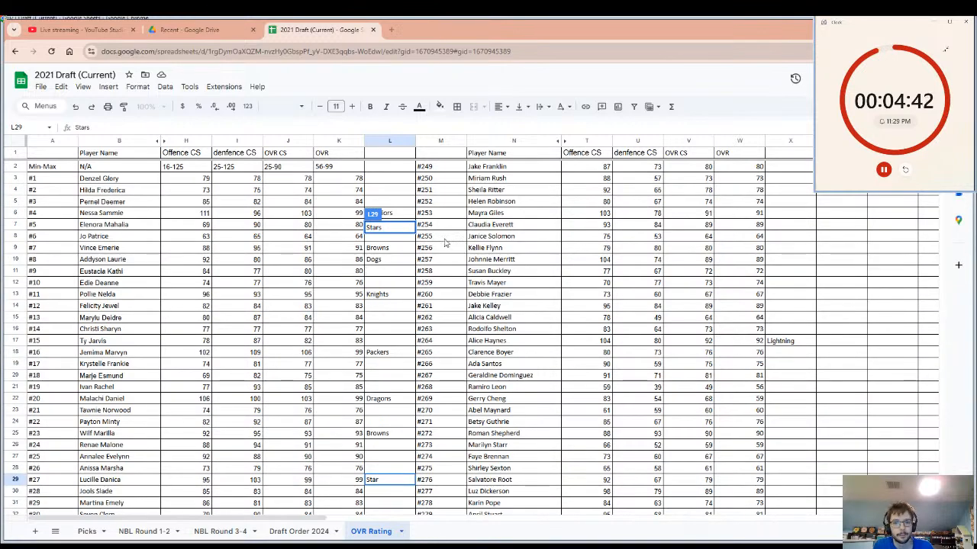
click(633, 340)
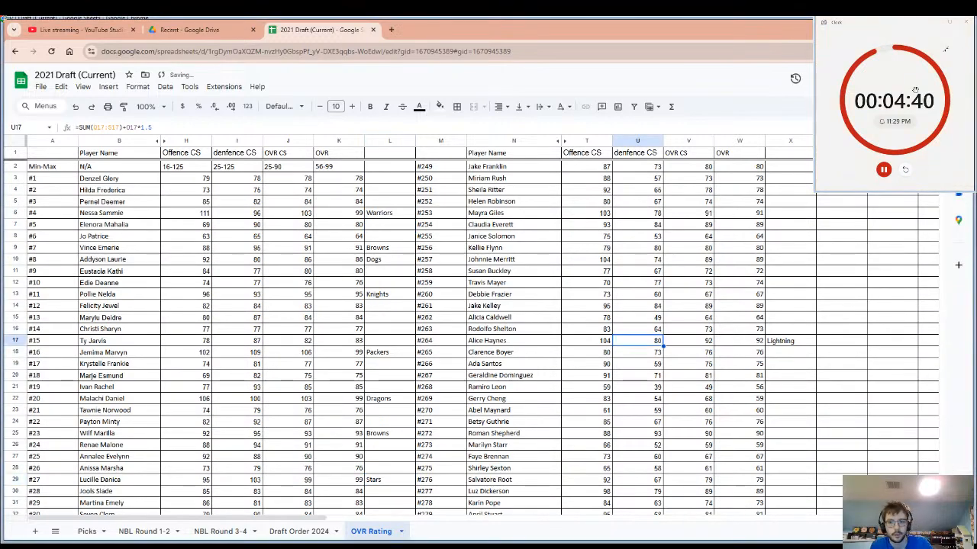
Search the ratings sheet for "bear" and check the name and overall rating of the matching player, #316.
key(ctrl+f)
text(bear)
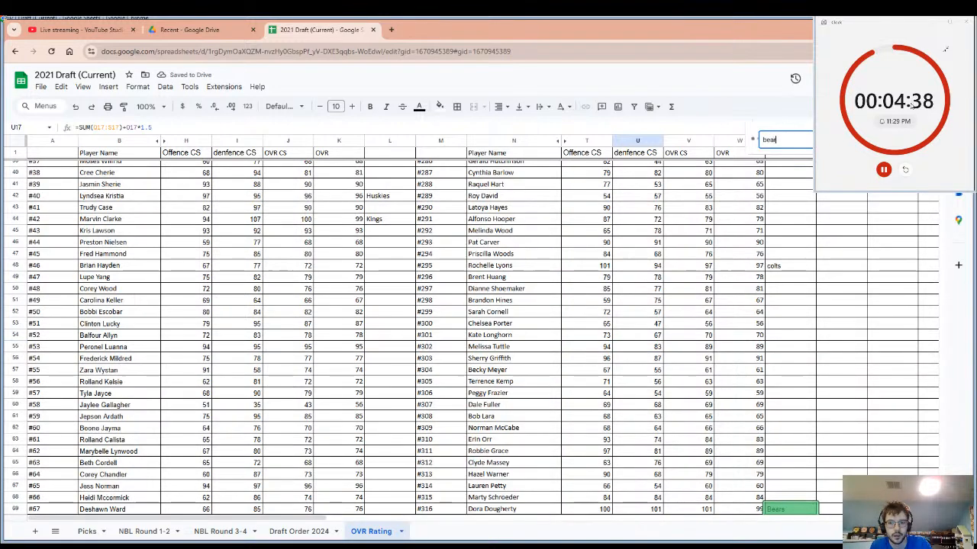
scroll(833, 277, down, 5)
click(744, 360)
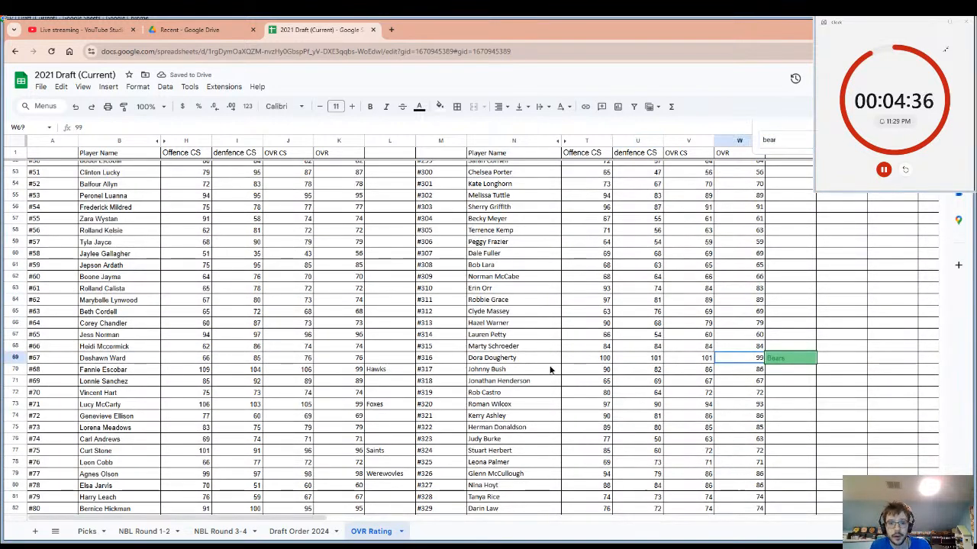
drag(551, 370, 510, 360)
click(510, 360)
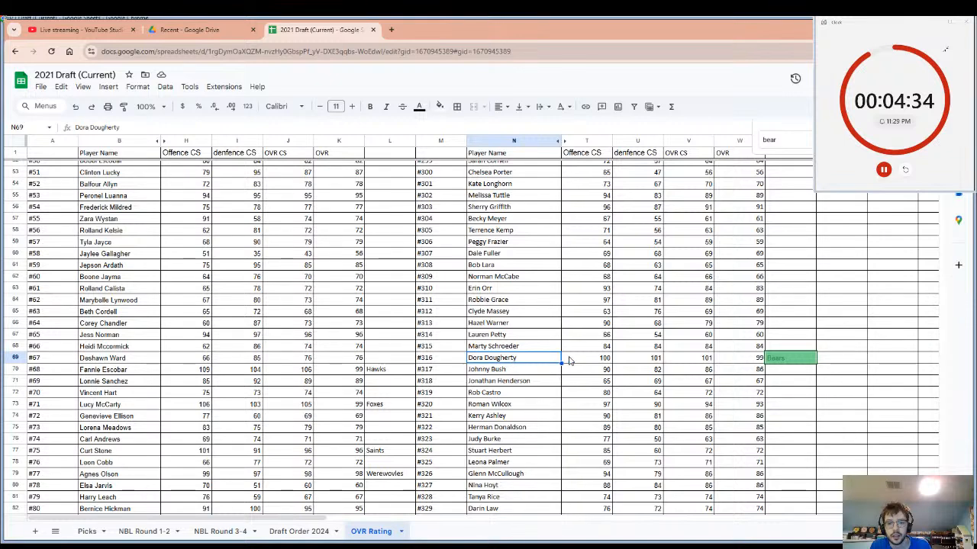
key(ctrl+f)
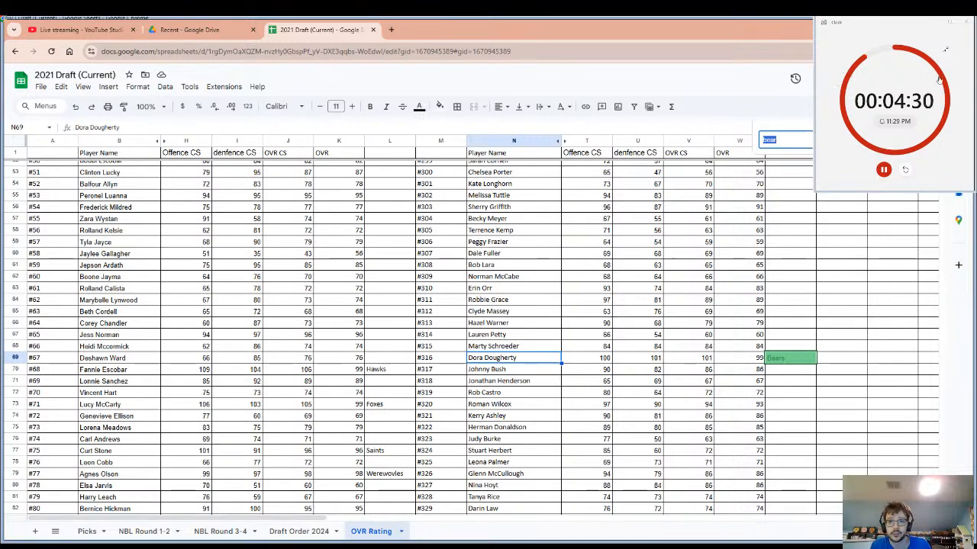
key(Escape)
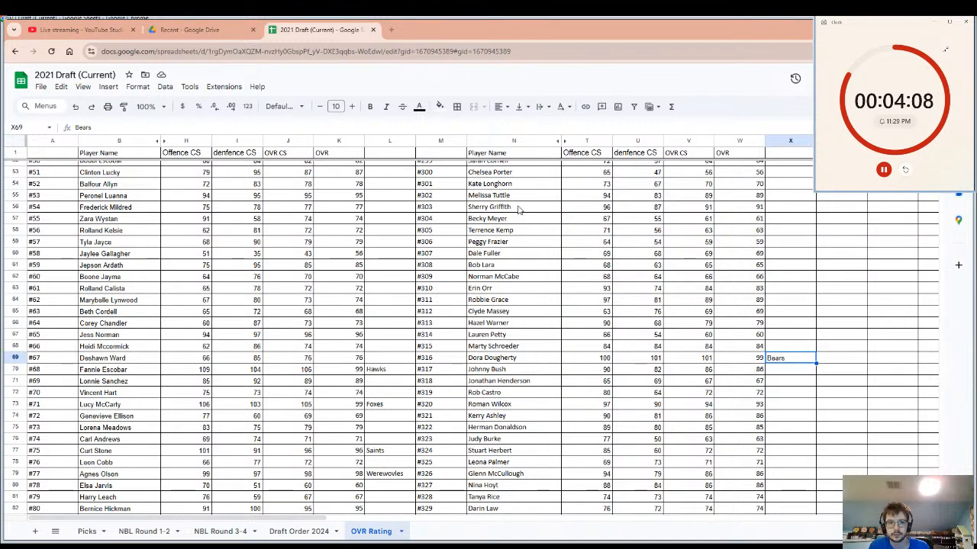
Check the live stream page in YouTube Studio, and examine the ratings and team entries down to player #500 for the next pick.
click(80, 29)
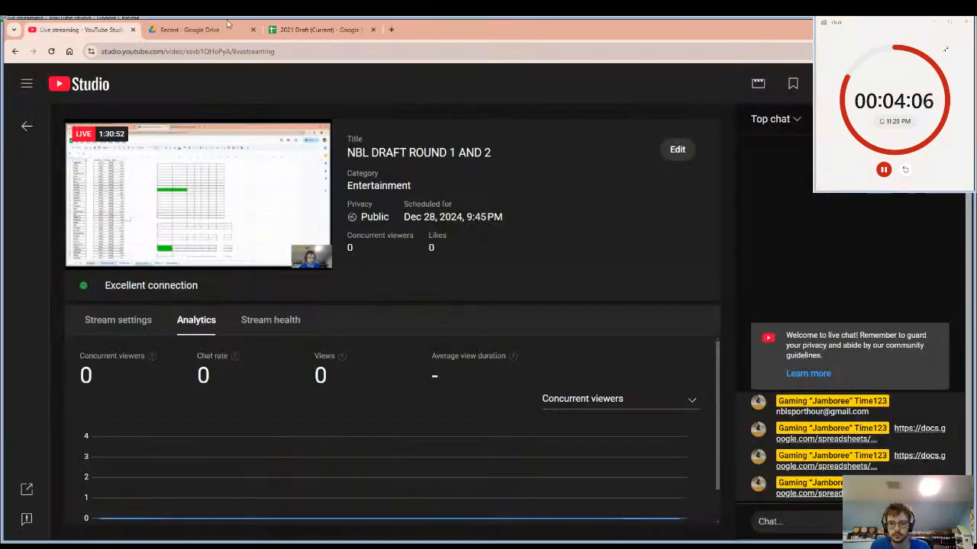
click(288, 28)
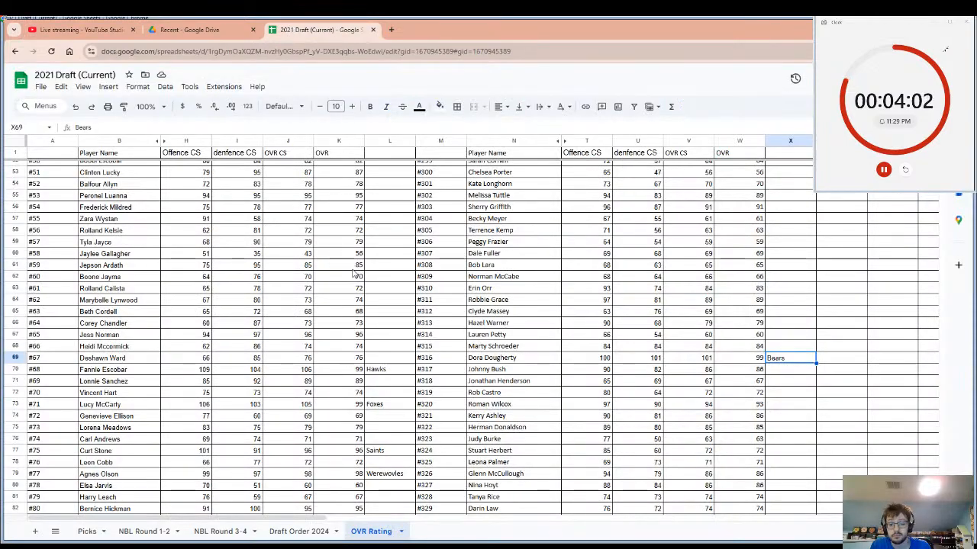
scroll(579, 340, down, 7)
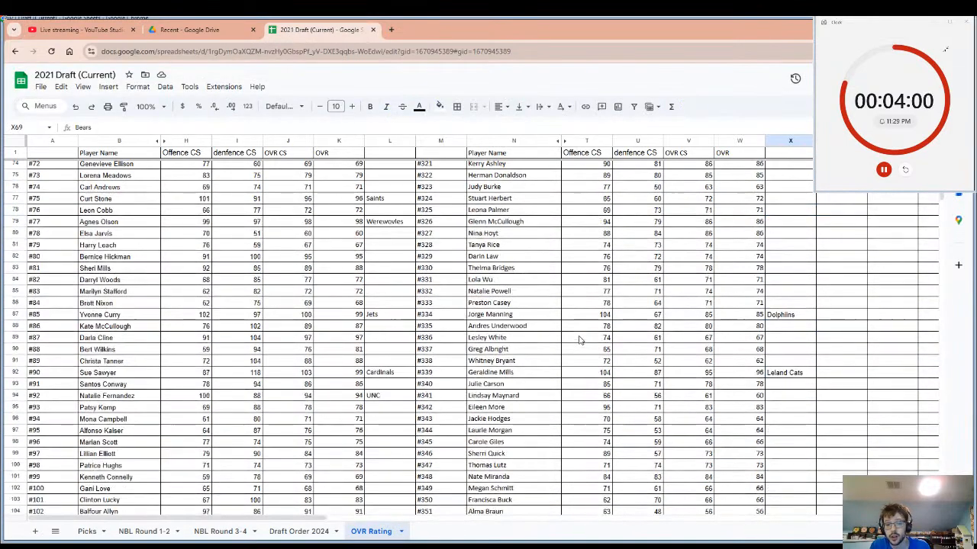
scroll(579, 340, down, 13)
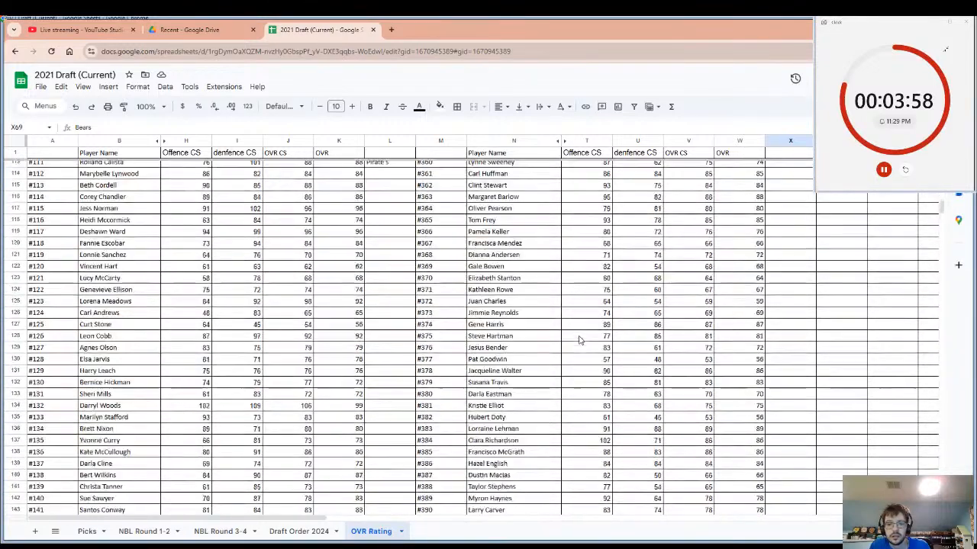
scroll(579, 341, down, 9)
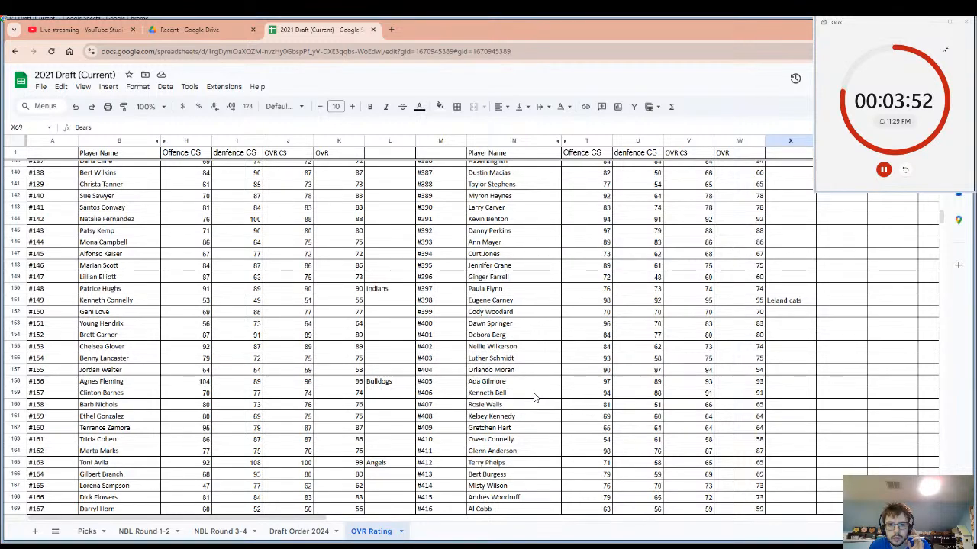
click(534, 397)
scroll(766, 403, down, 3)
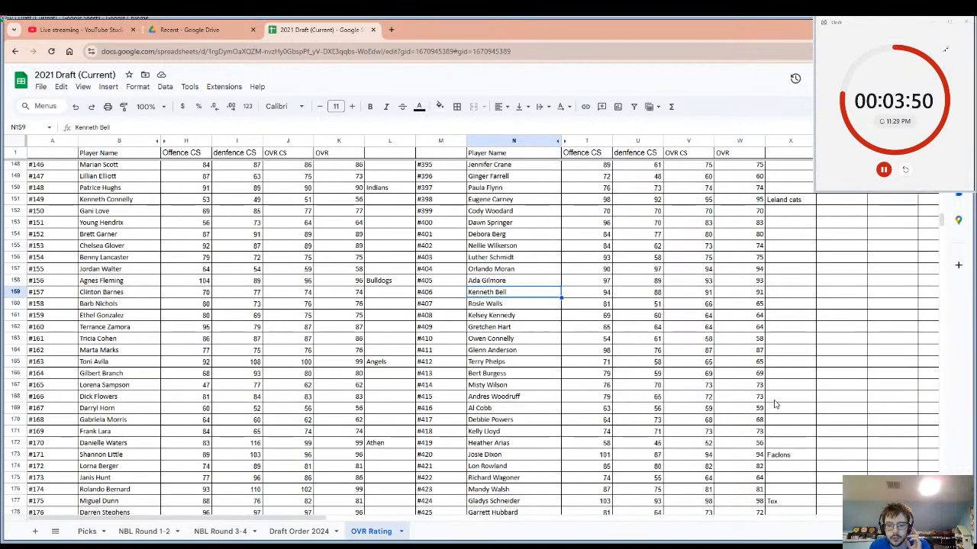
scroll(774, 405, down, 9)
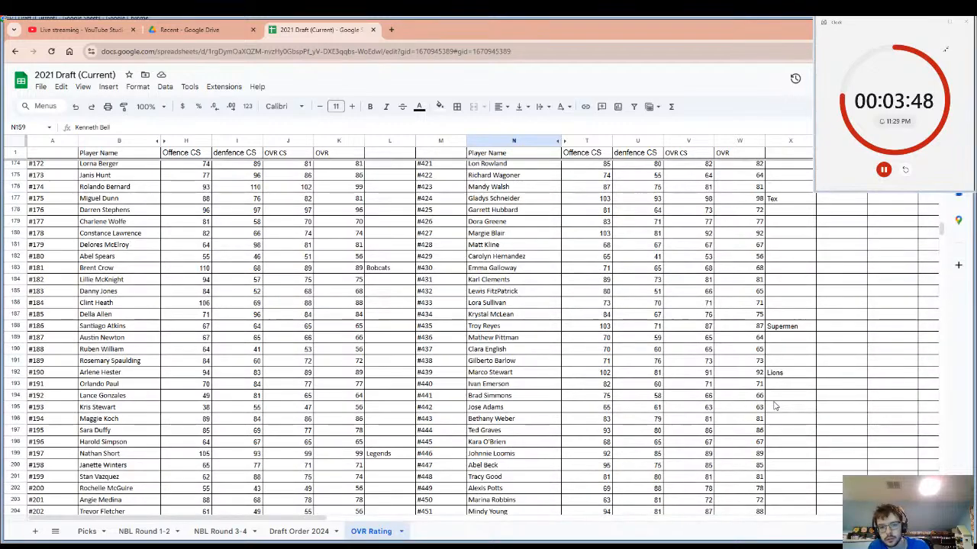
scroll(774, 406, down, 3)
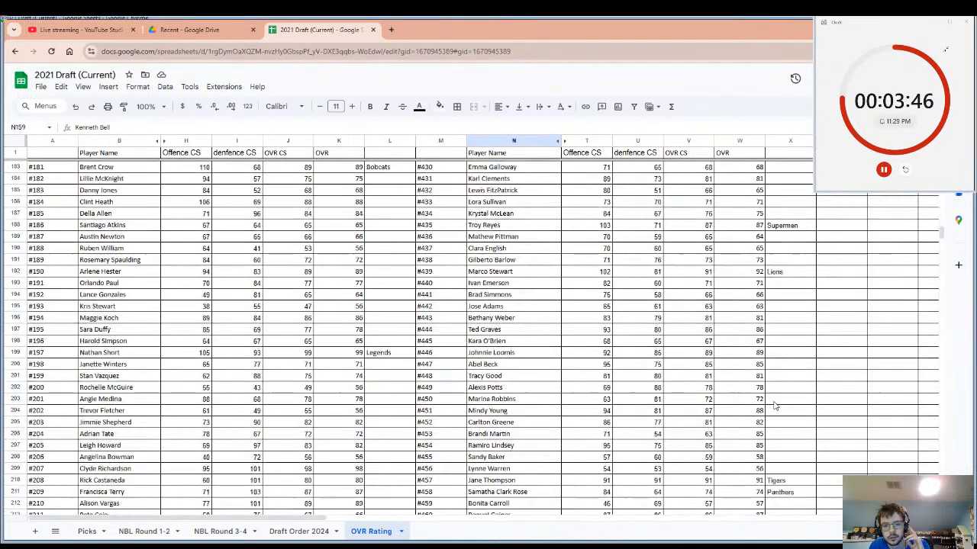
scroll(774, 406, down, 7)
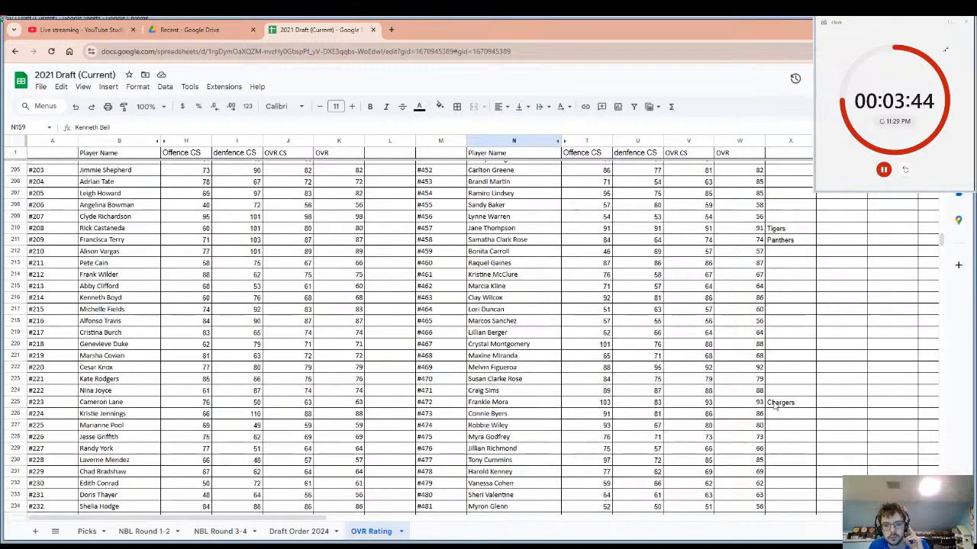
scroll(773, 406, down, 7)
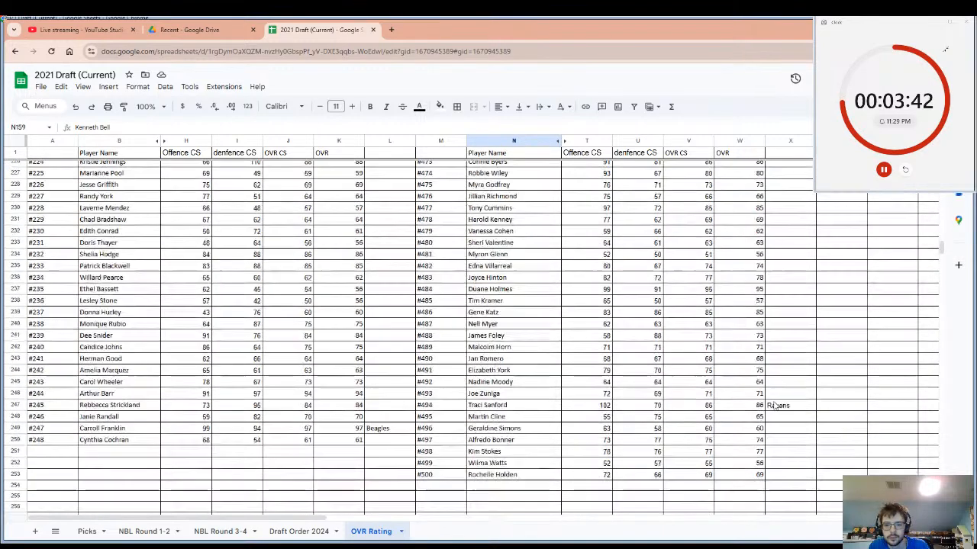
scroll(773, 406, down, 2)
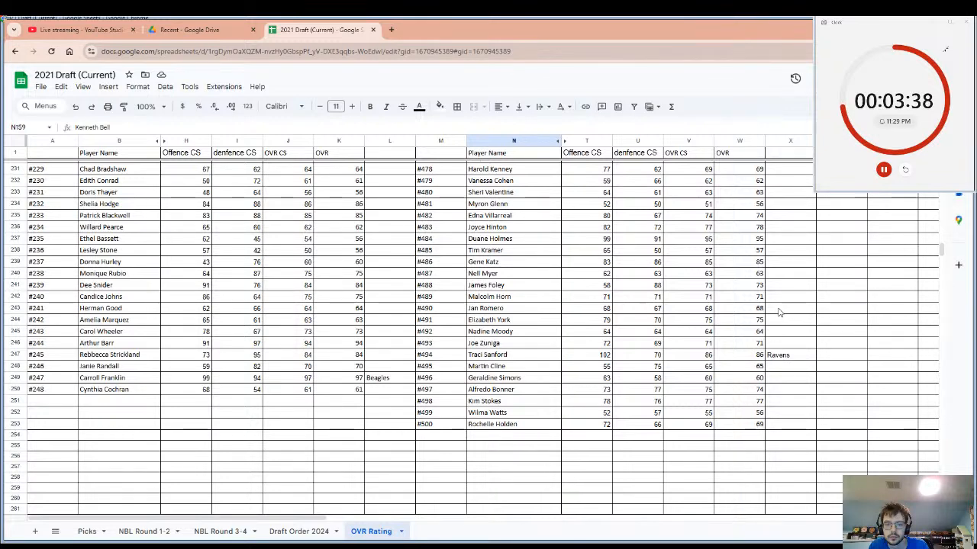
Enter "Bears" as the drafting team beside player #484 and select that player's name.
click(784, 242)
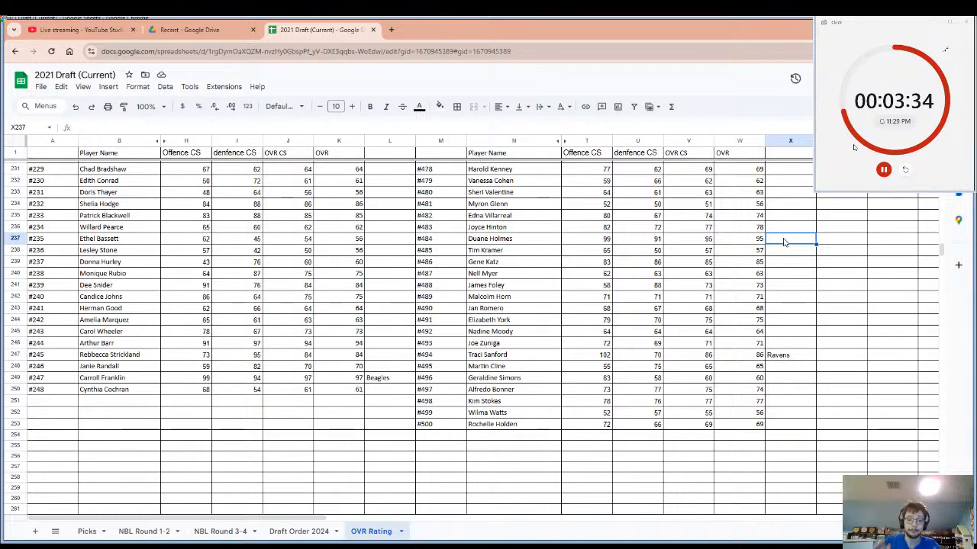
text(Bea)
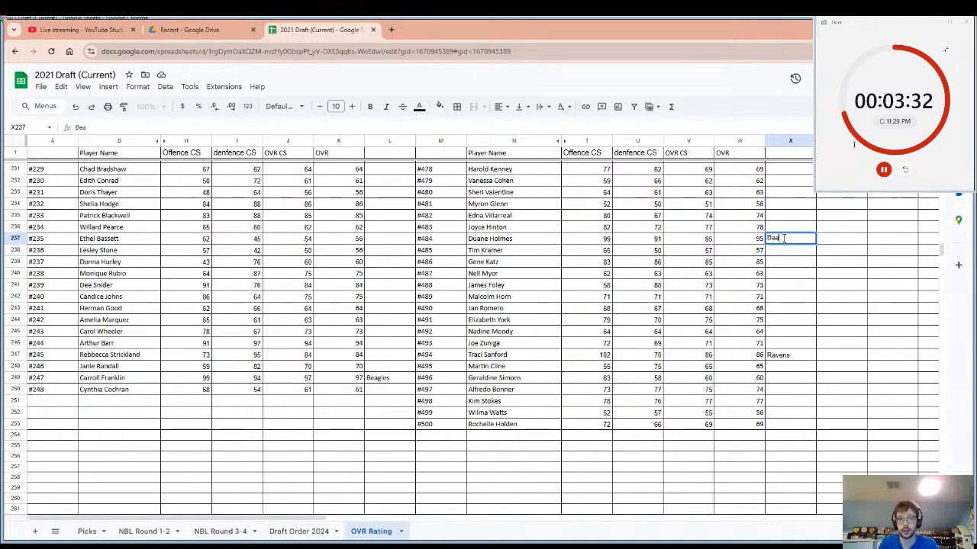
text(r)
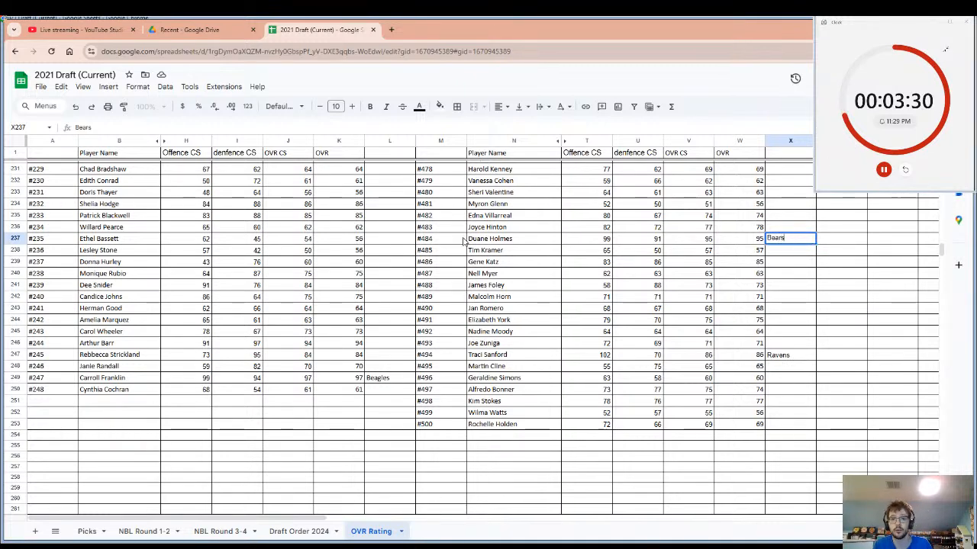
text(s)
click(489, 241)
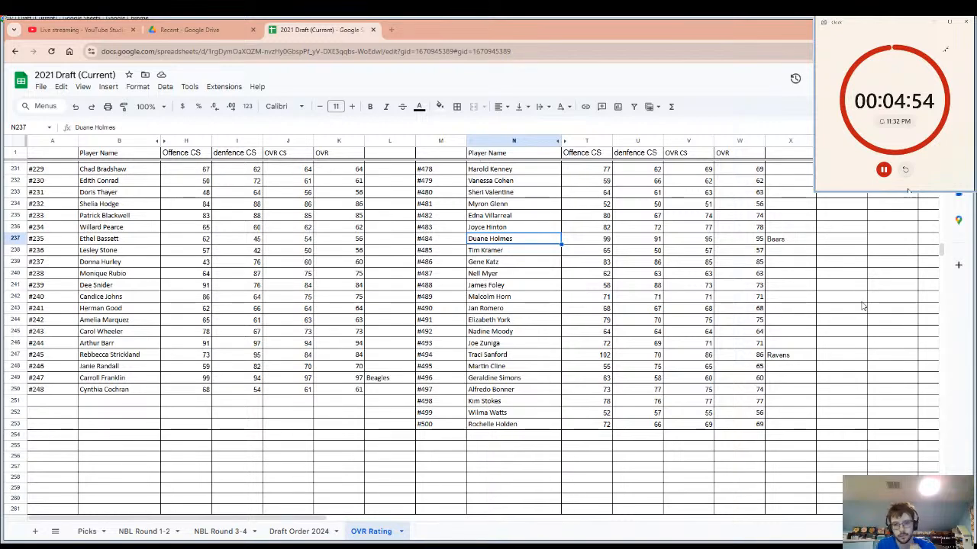
Enter "Warriors" as the drafting team beside player #123, select that player's name and restart the pick timer.
scroll(862, 306, up, 4)
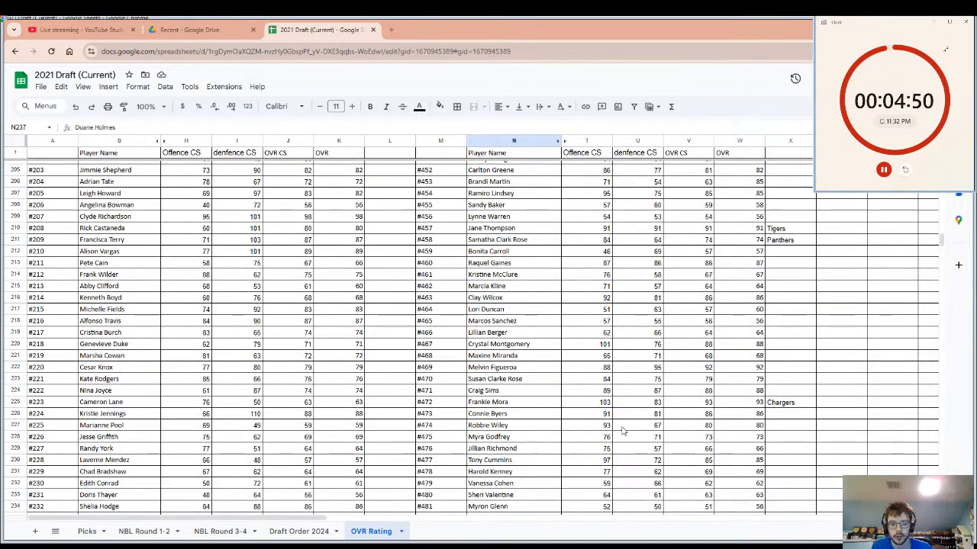
click(288, 390)
scroll(366, 285, up, 1)
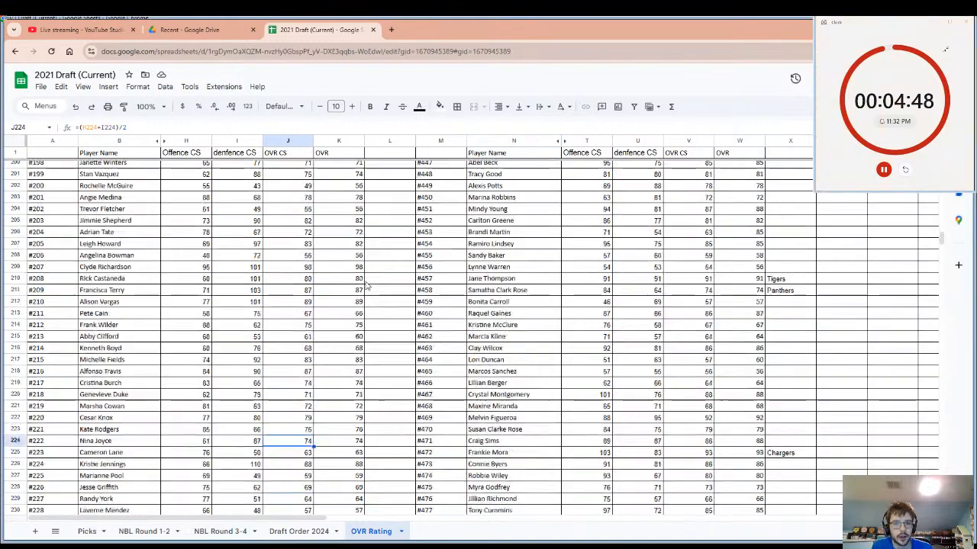
scroll(366, 286, up, 3)
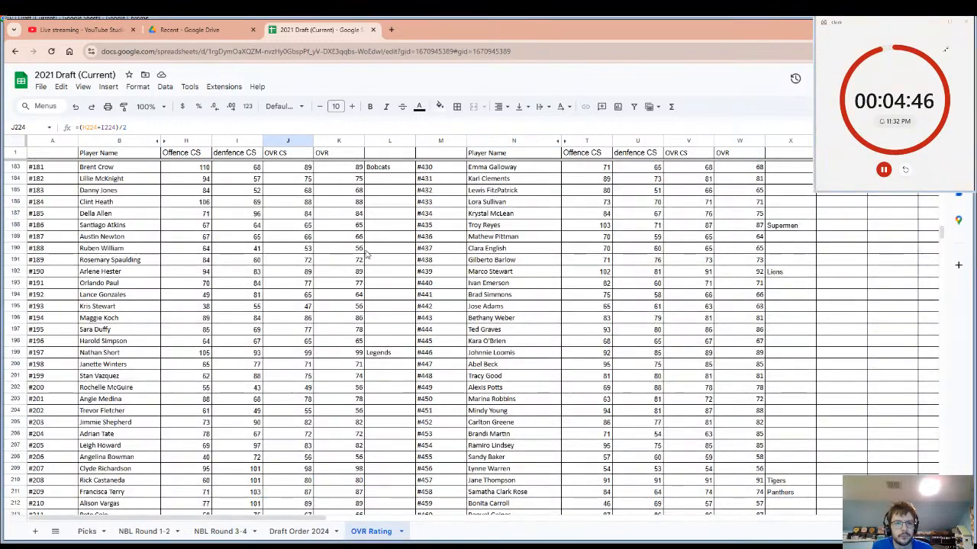
scroll(367, 254, up, 7)
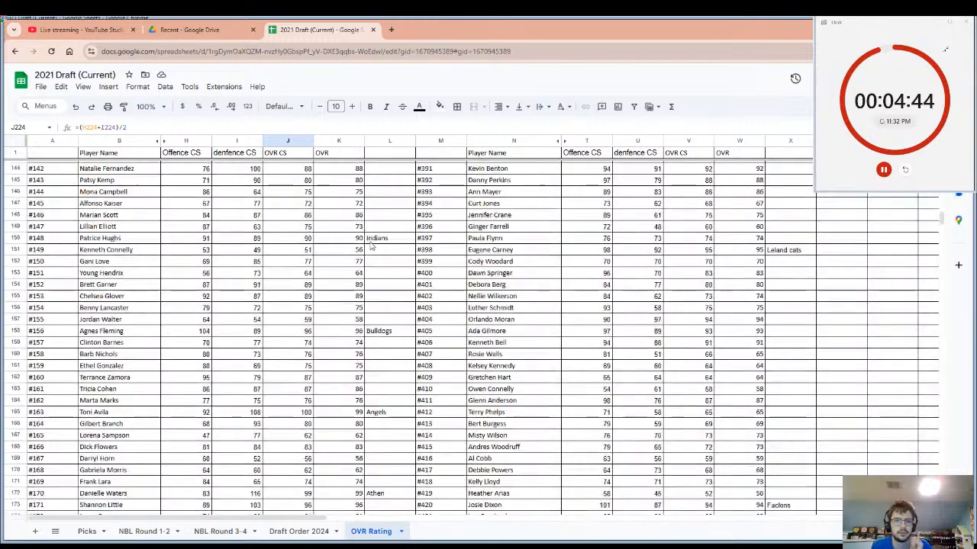
scroll(372, 250, up, 4)
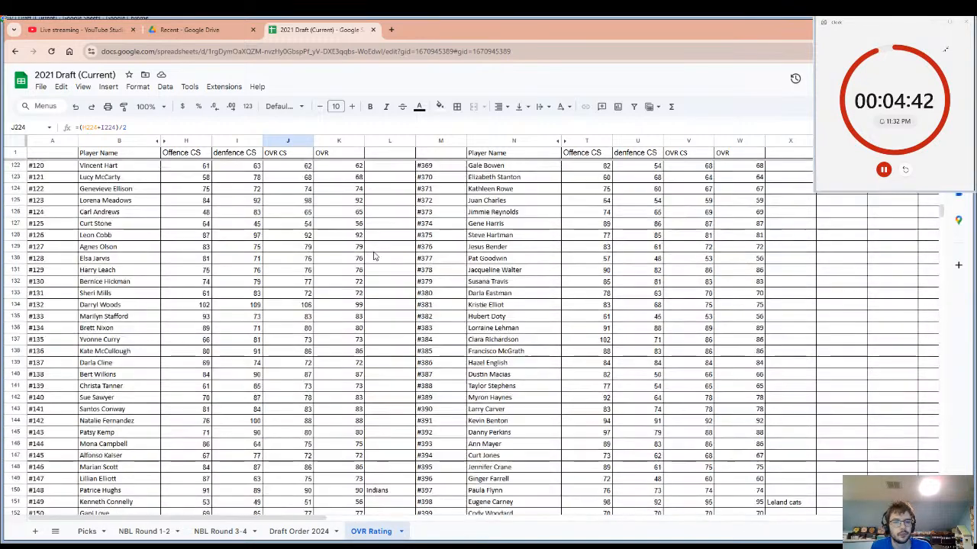
click(380, 202)
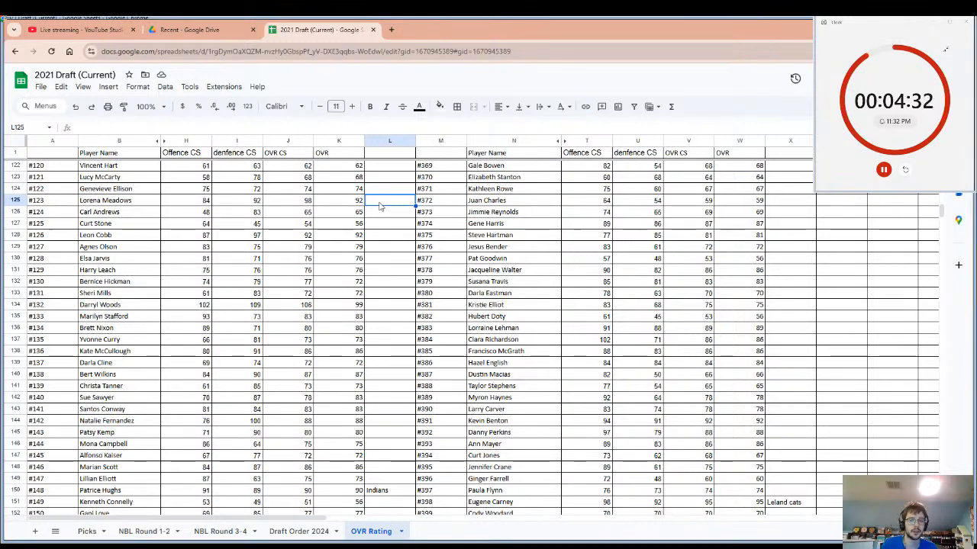
text(Le)
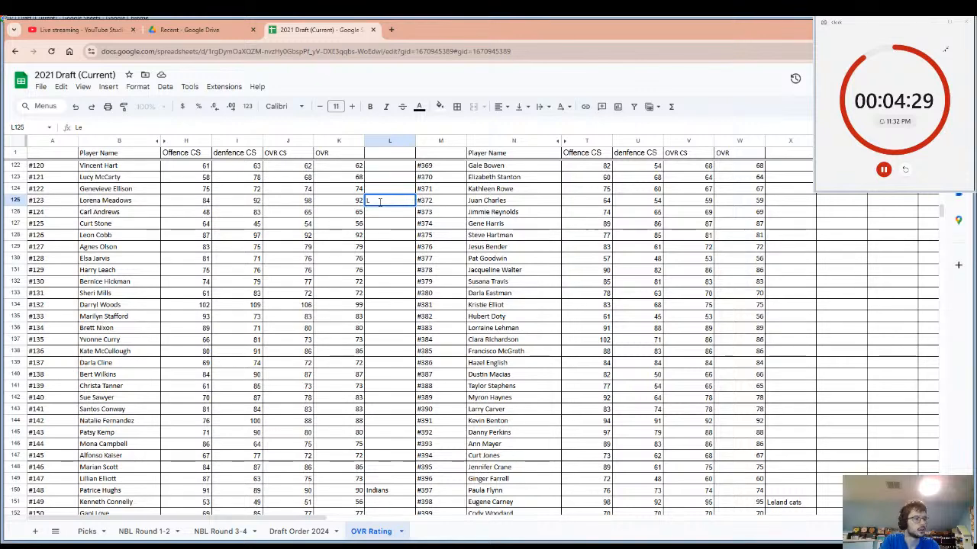
key(BackSpace)
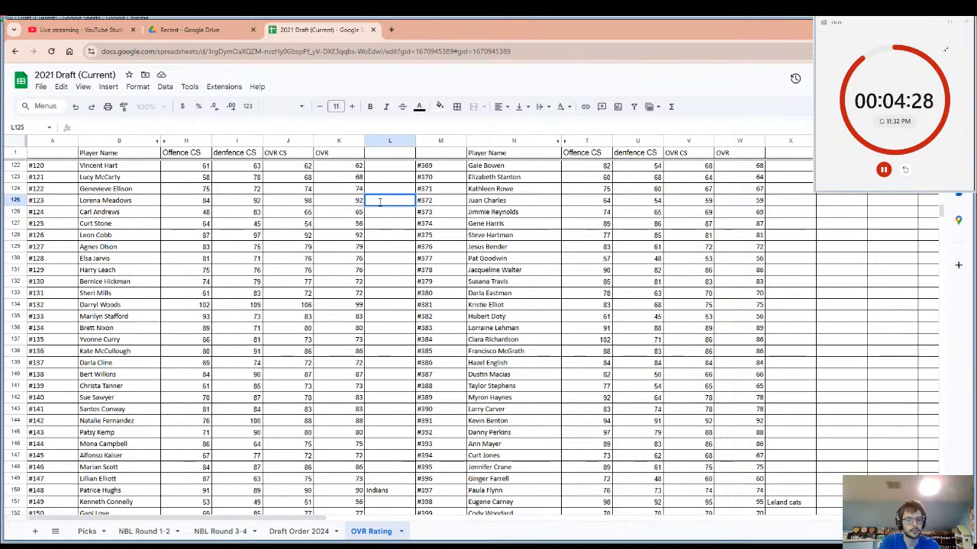
text(War)
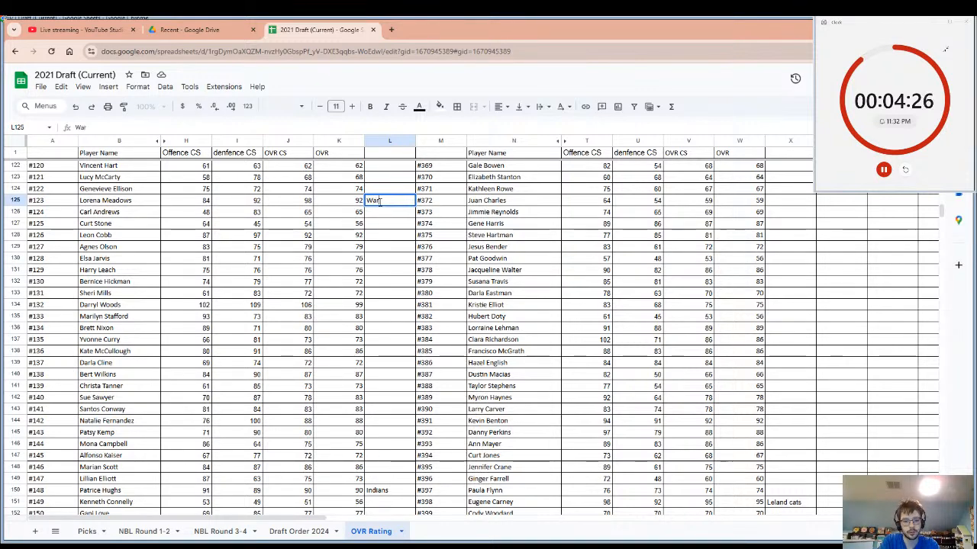
text(riors)
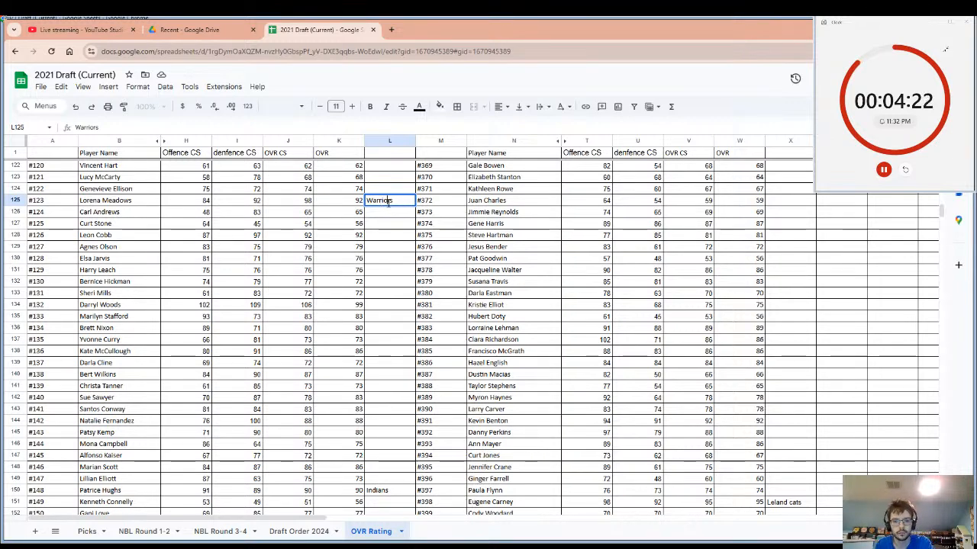
key(BackSpace)
key(BackSpace)
text(oi)
key(BackSpace)
key(BackSpace)
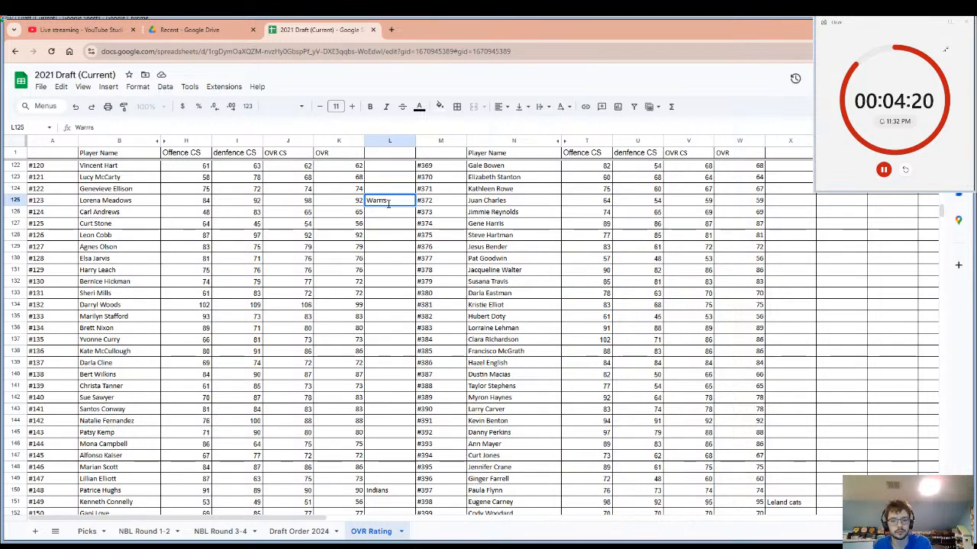
text(io)
key(Return)
click(139, 201)
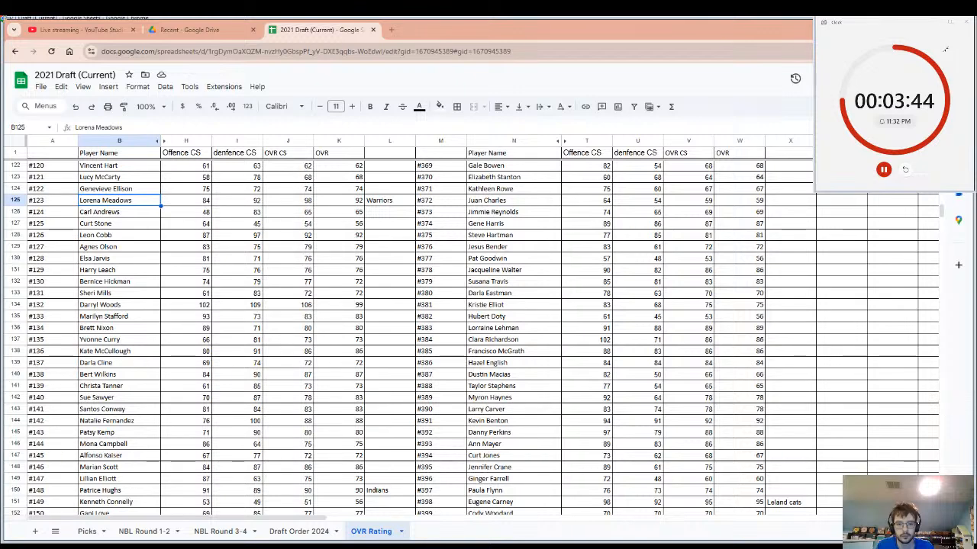
click(905, 170)
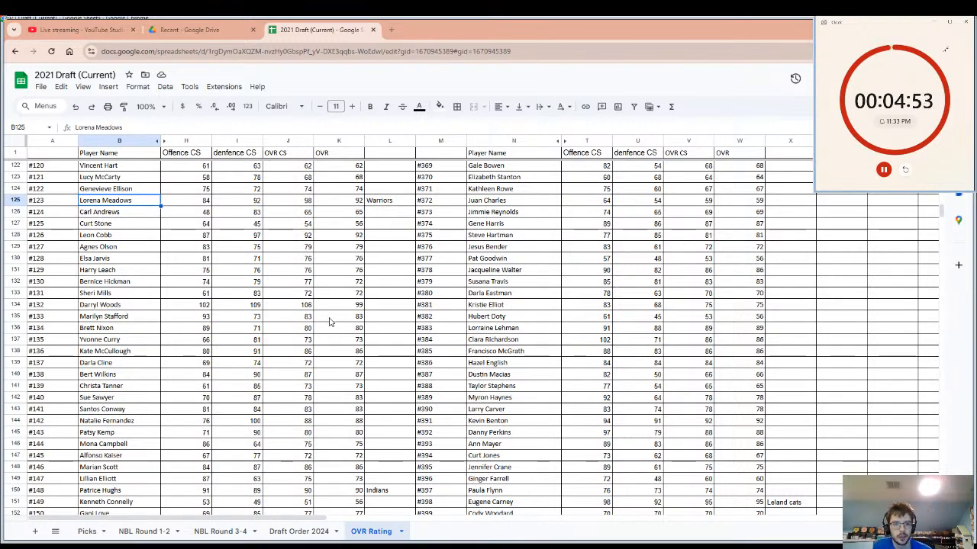
click(373, 306)
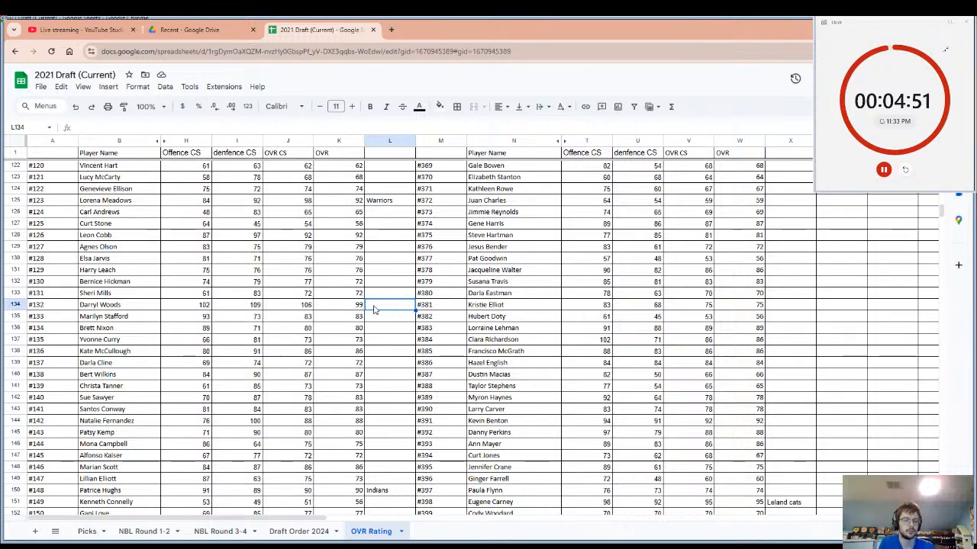
key(Right)
text(king)
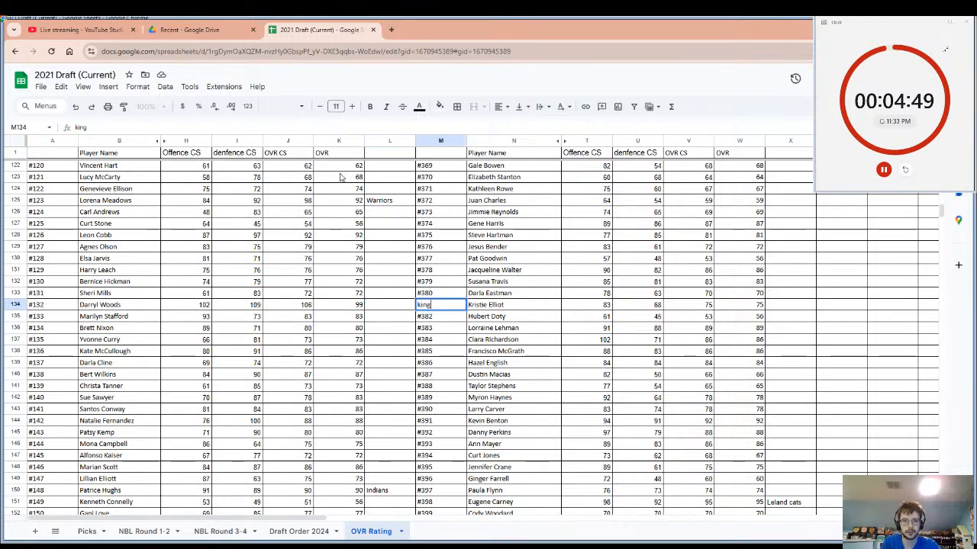
drag(511, 272, 511, 280)
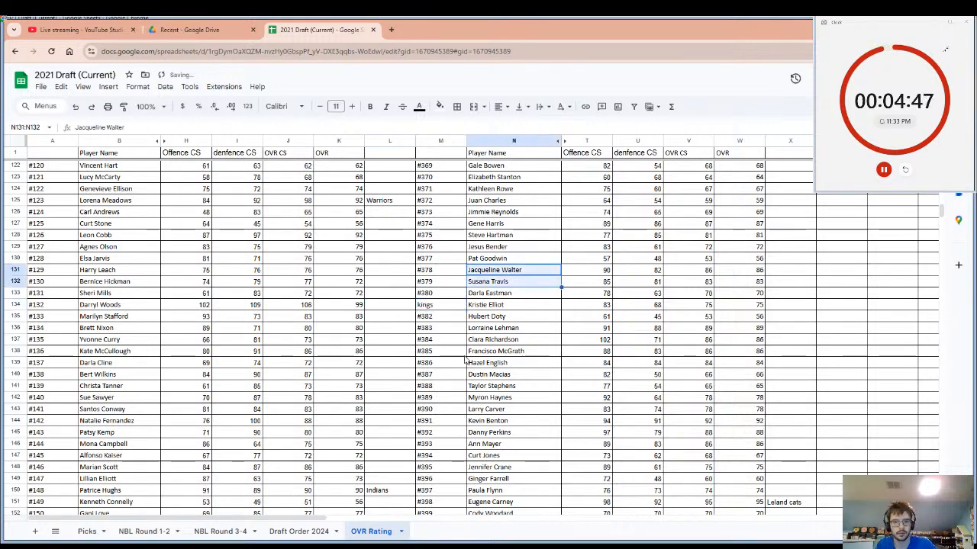
key(ctrl+z)
Enter "Kings" as the drafting team beside player #132 and select that player's name.
click(388, 309)
text(K)
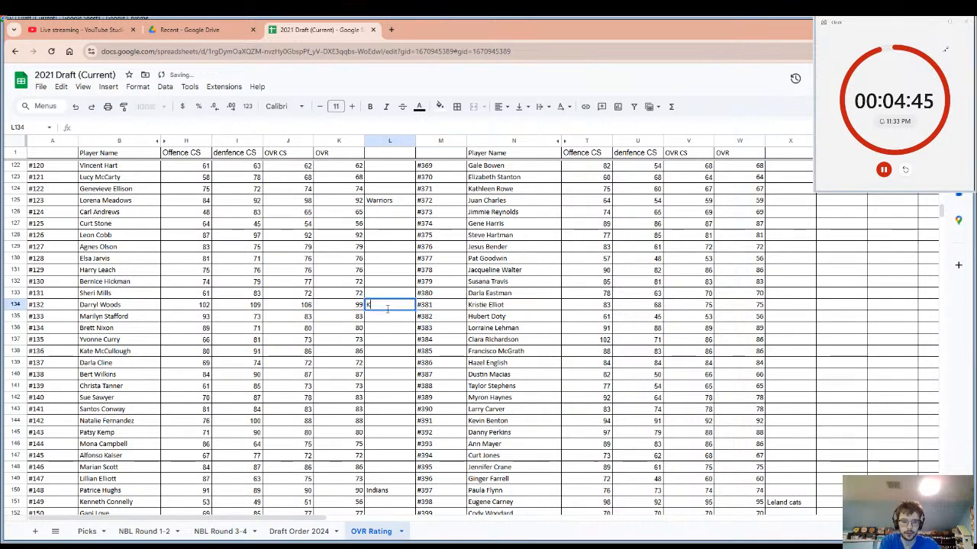
text(ings)
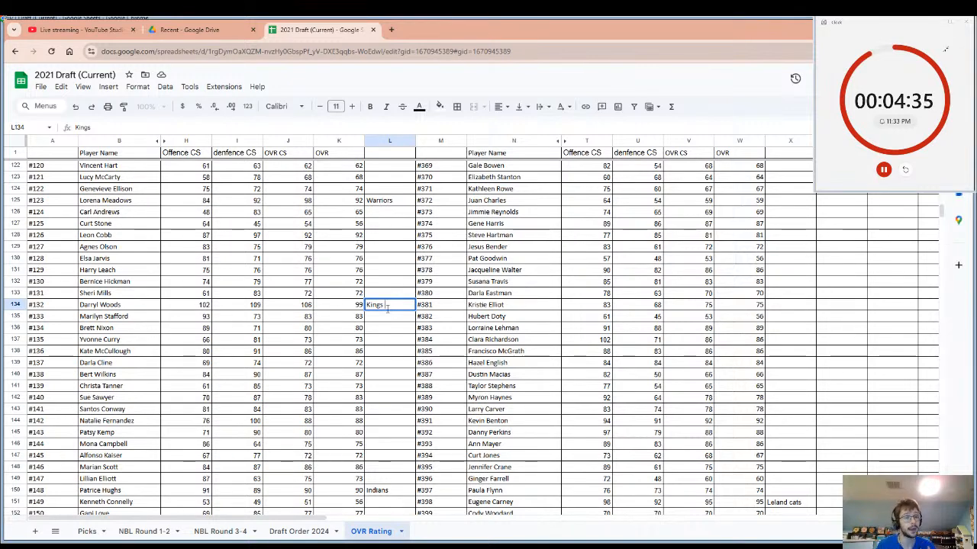
click(132, 308)
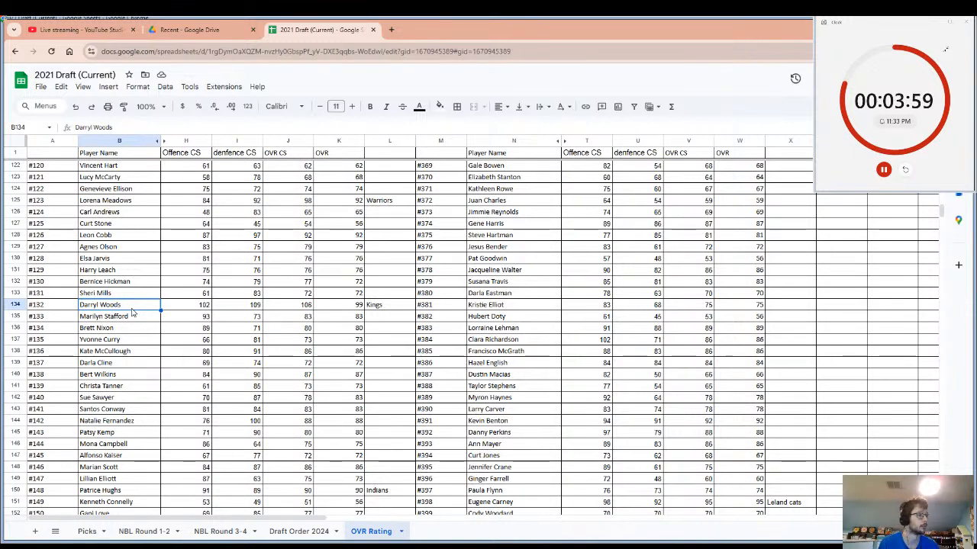
Search the ratings sheet for "99" and examine the matches in both OVR columns for players without a drafting team.
key(ctrl+f)
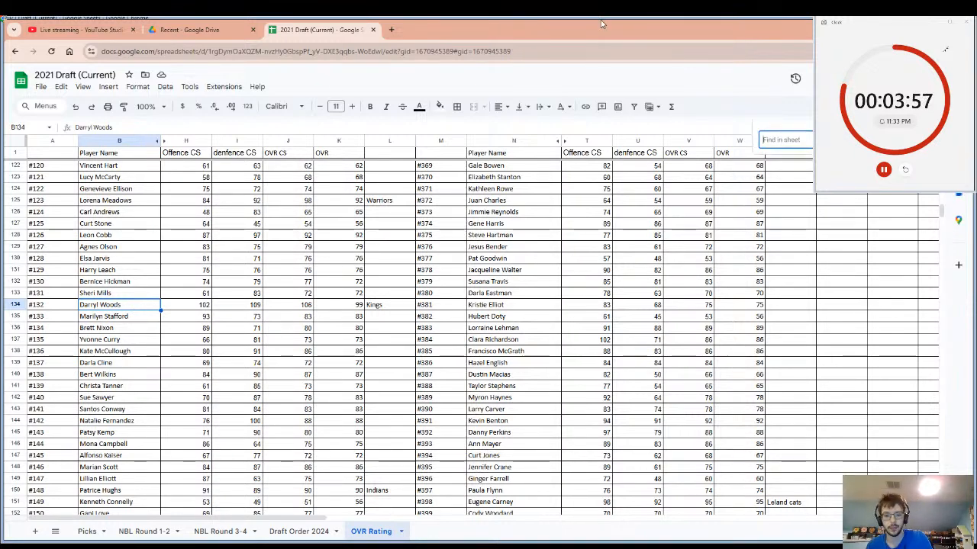
text(99)
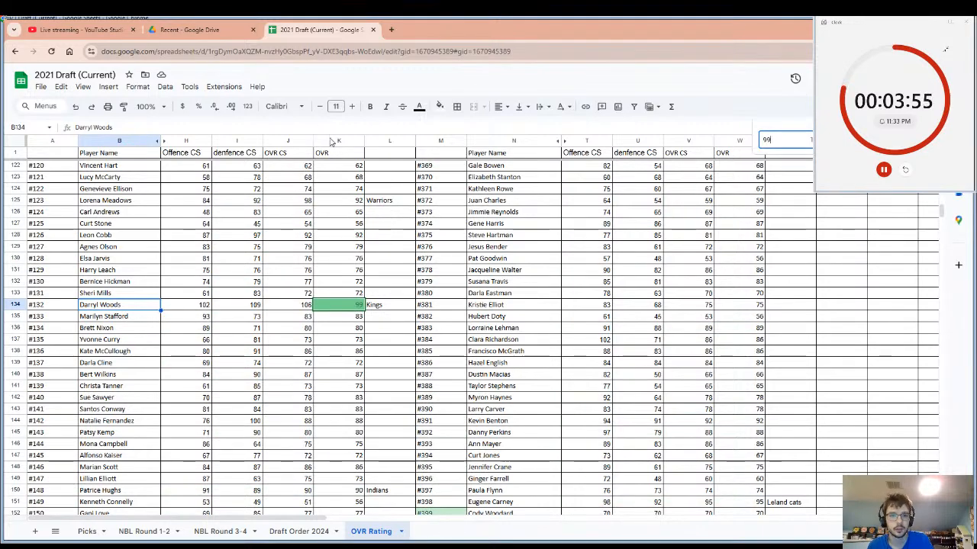
click(331, 141)
scroll(377, 377, down, 5)
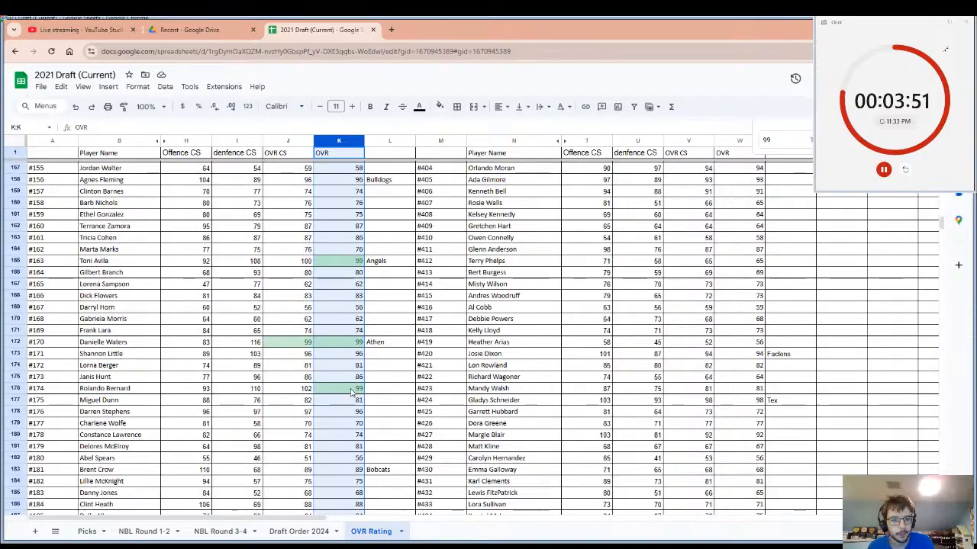
scroll(359, 406, down, 3)
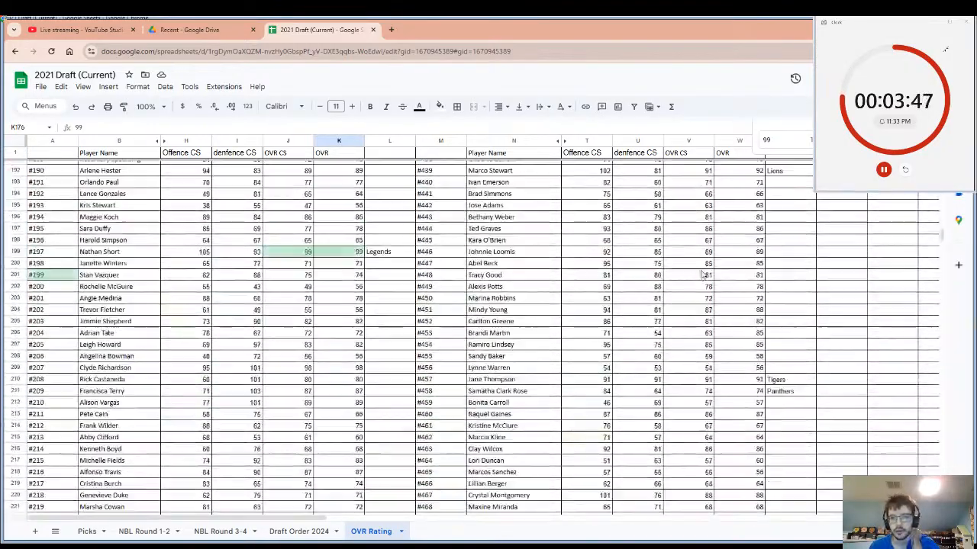
scroll(708, 266, up, 8)
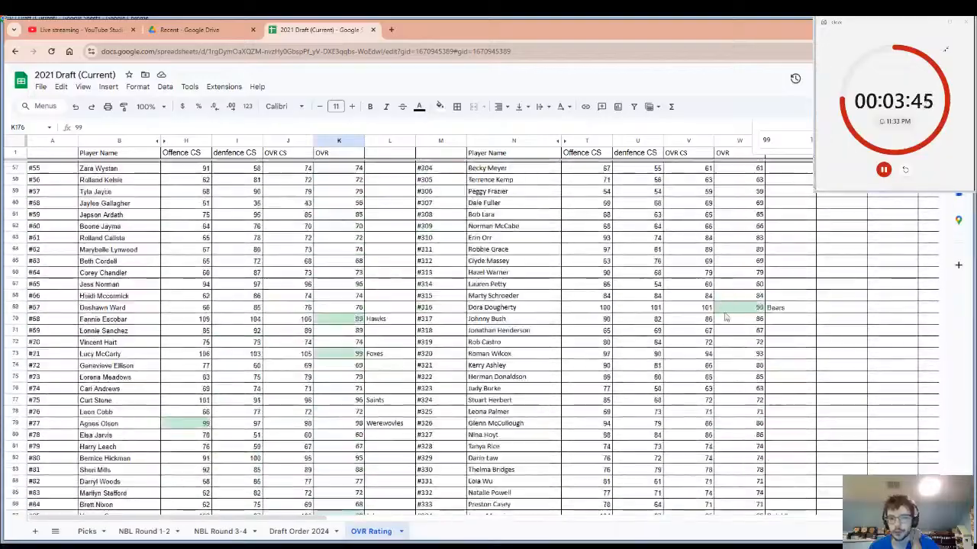
click(729, 311)
scroll(731, 320, up, 3)
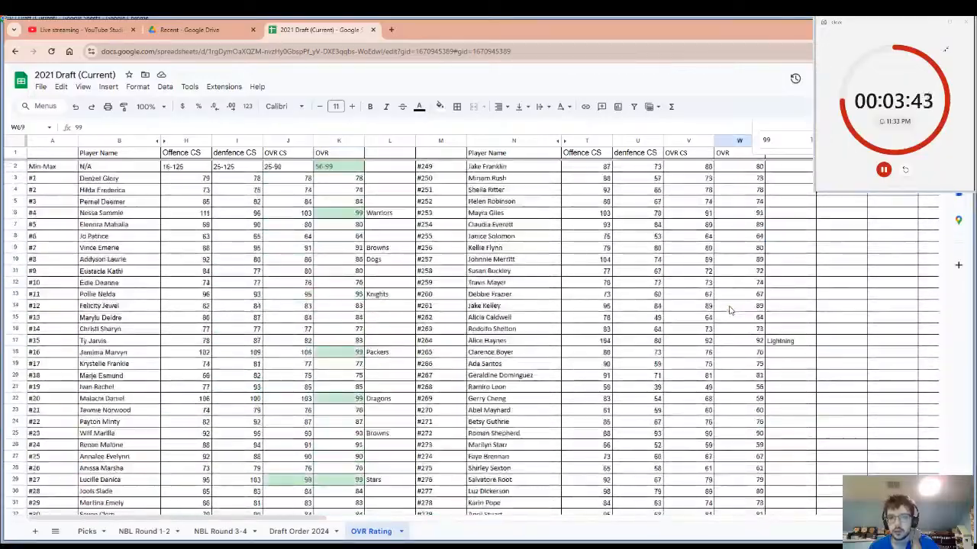
scroll(730, 324, down, 15)
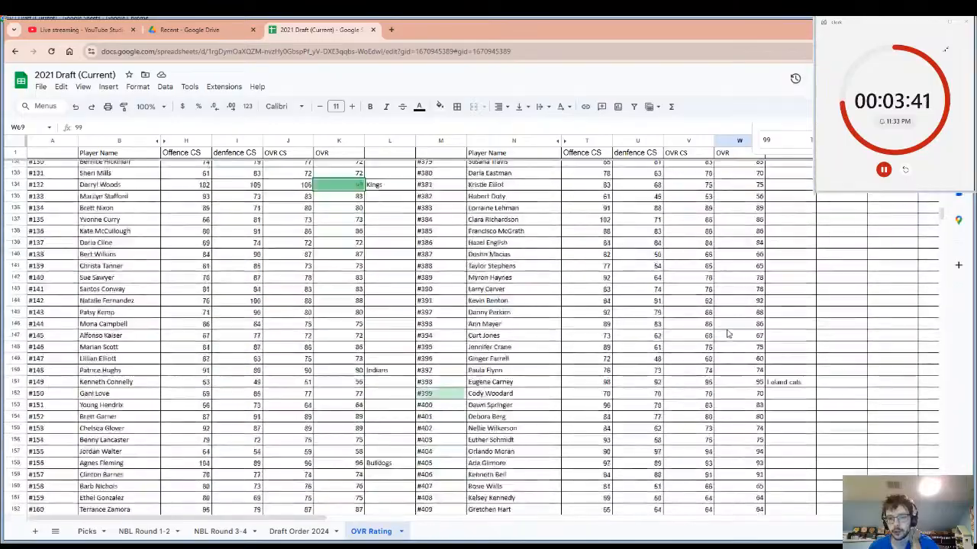
scroll(727, 333, down, 7)
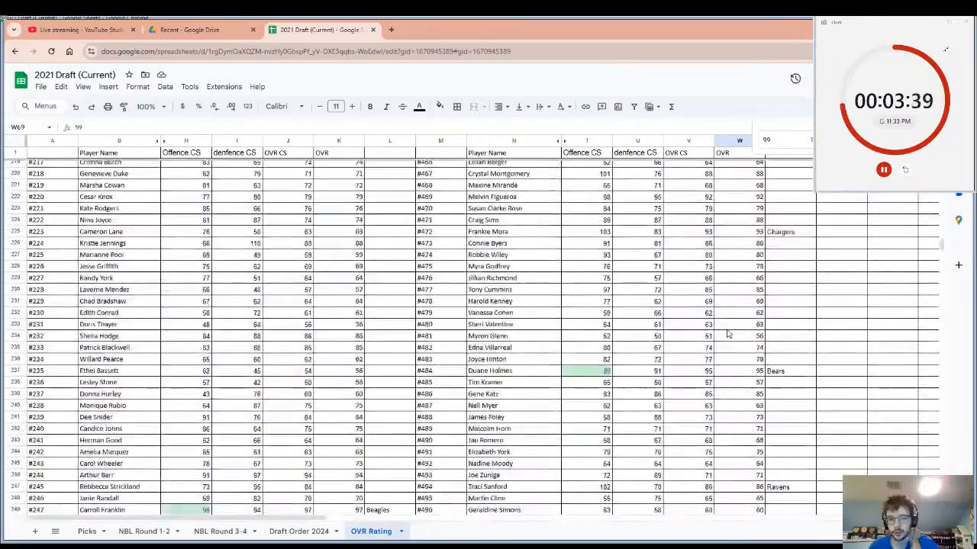
scroll(728, 334, up, 14)
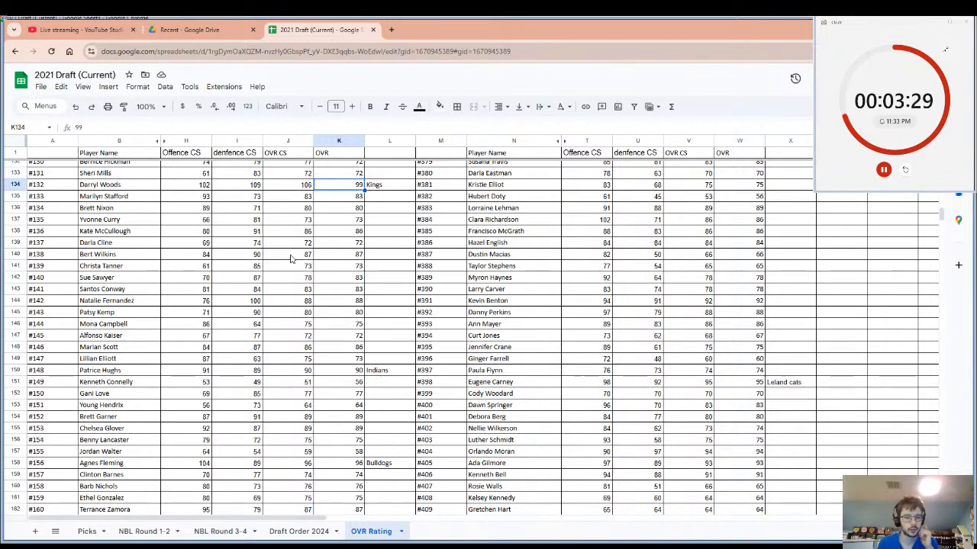
Examine the ratings down to player #500 for the next pick, and select player #207's row from the name to the team cell.
scroll(296, 384, down, 7)
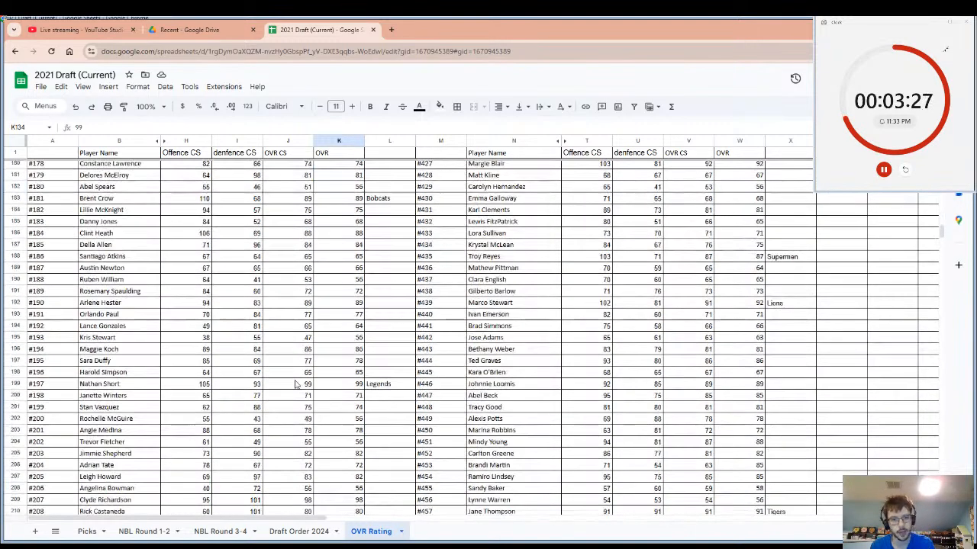
scroll(296, 384, down, 3)
scroll(562, 340, down, 4)
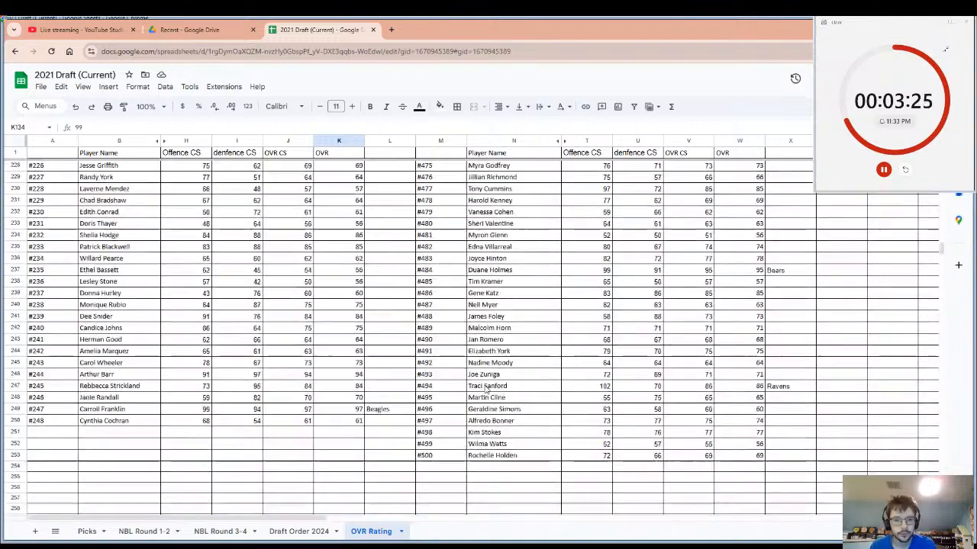
scroll(375, 386, down, 1)
scroll(364, 374, up, 4)
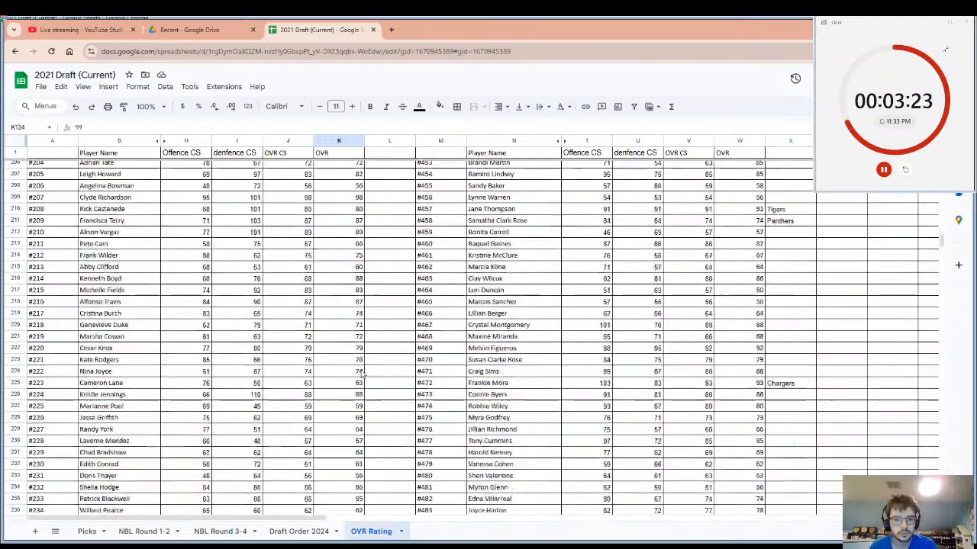
scroll(363, 374, up, 2)
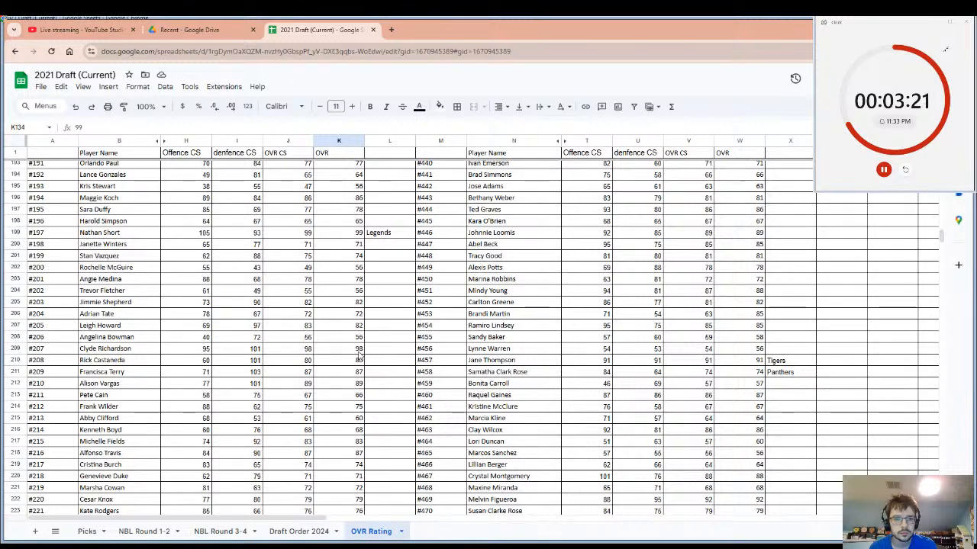
click(358, 350)
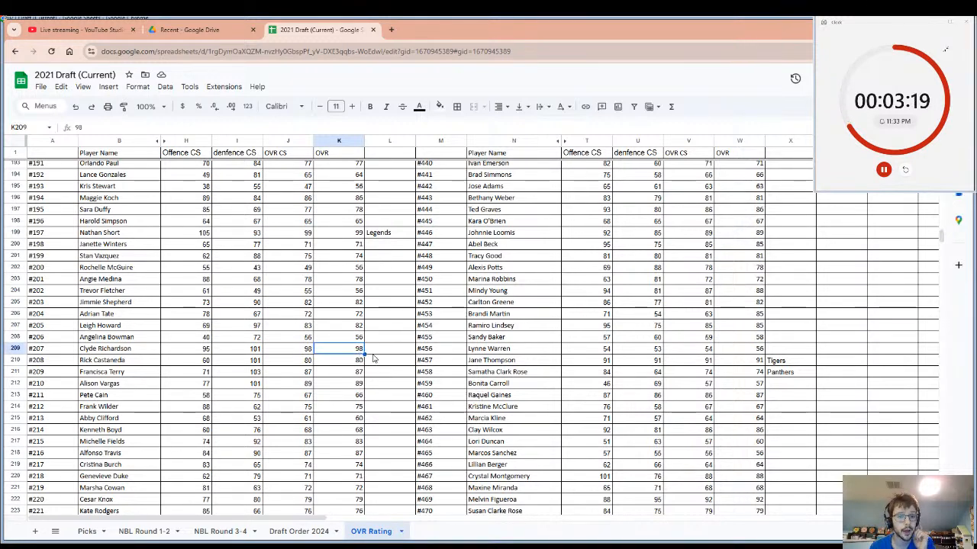
click(373, 352)
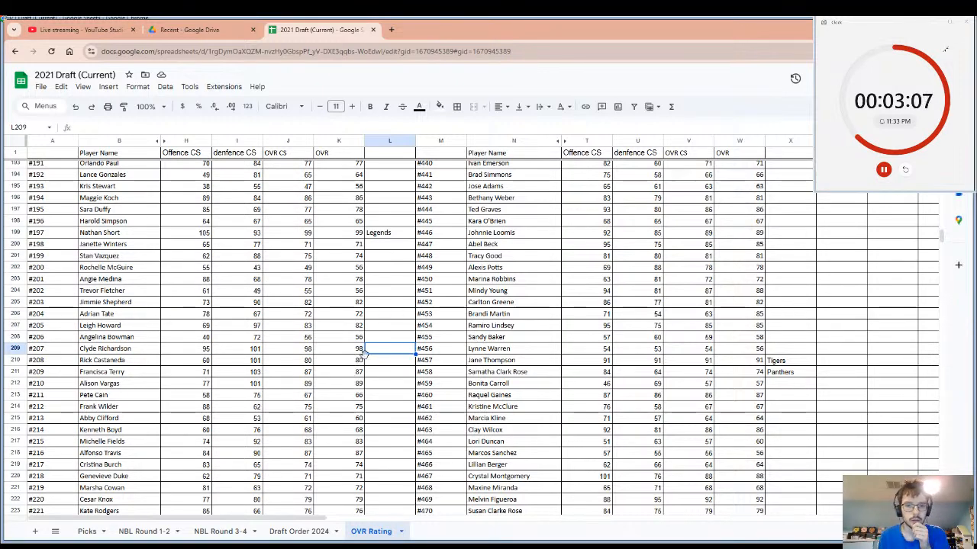
drag(374, 353, 136, 350)
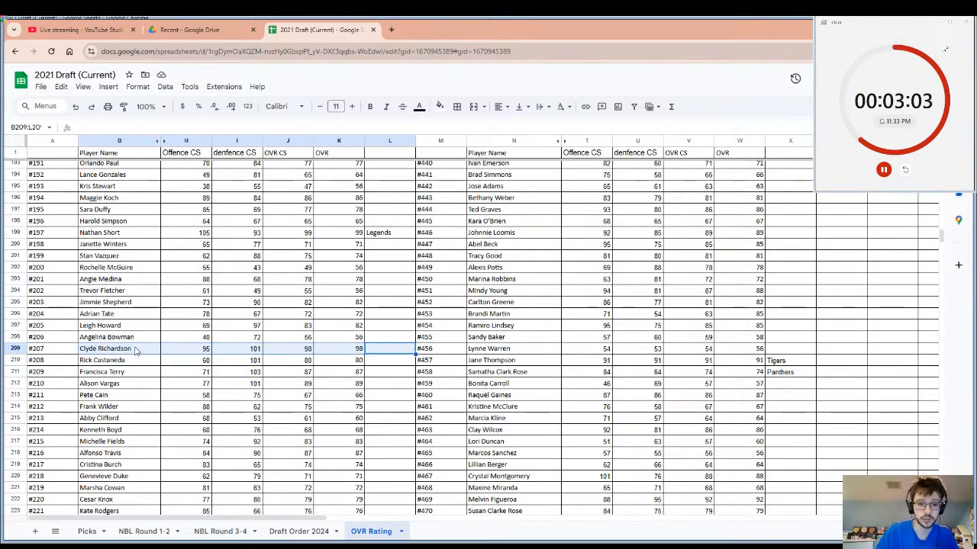
Enter "Lightning" as the drafting team beside player #207 and select that player's name.
click(380, 349)
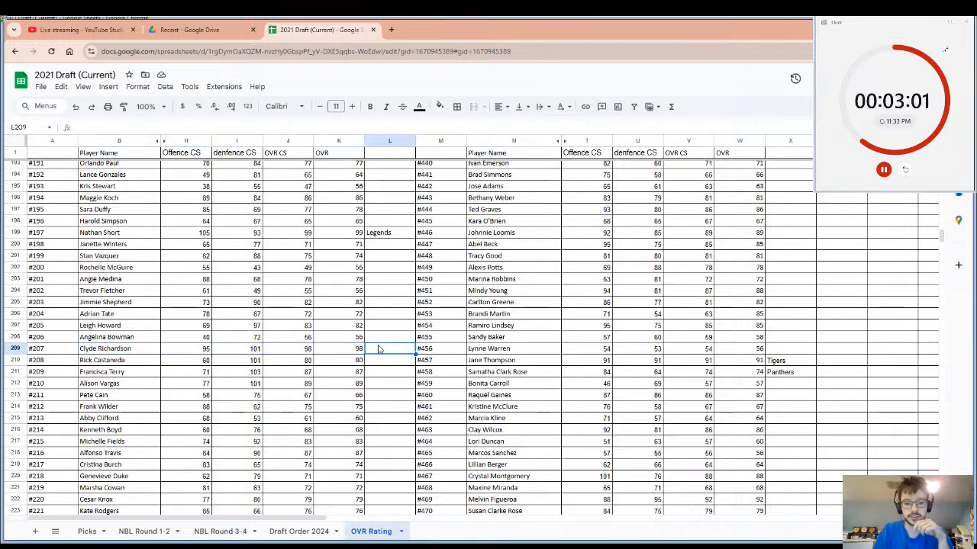
text(L)
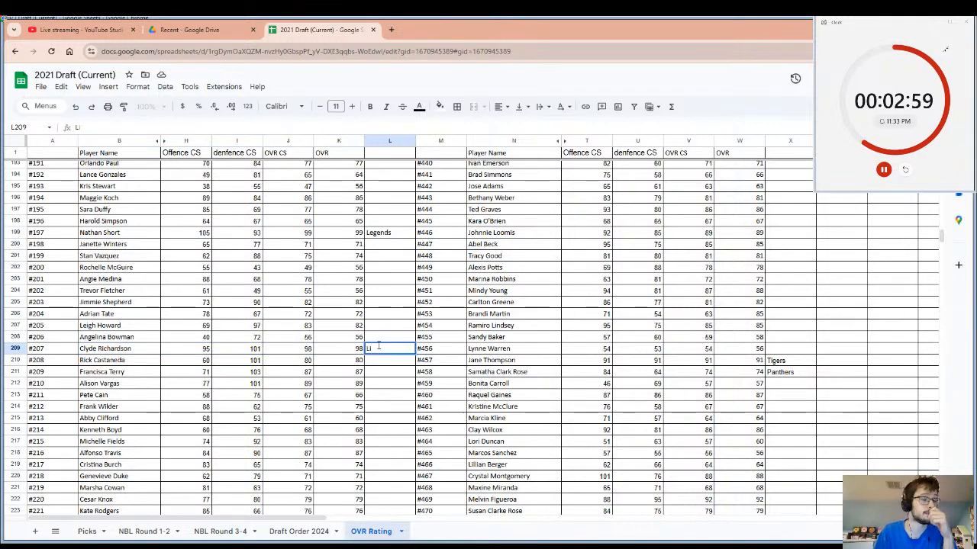
text(i)
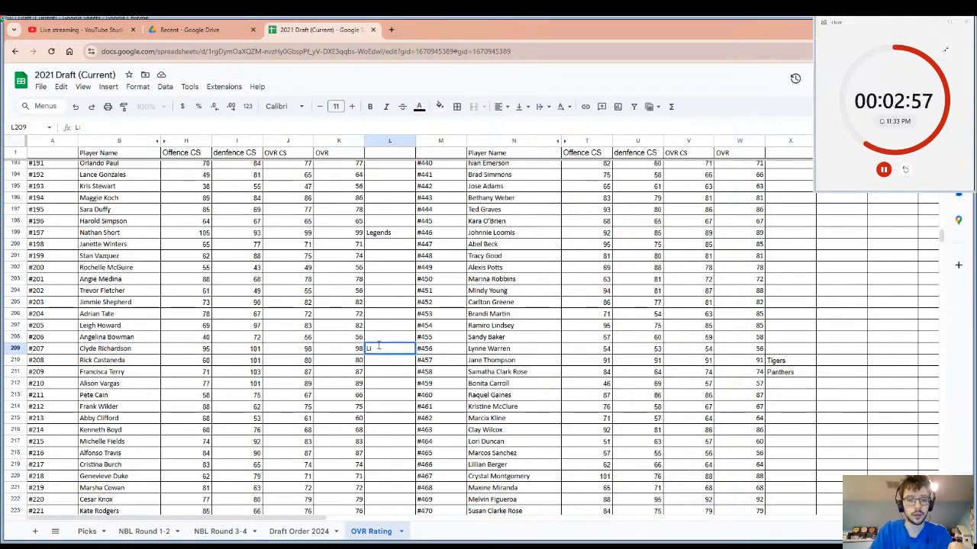
text(ghn)
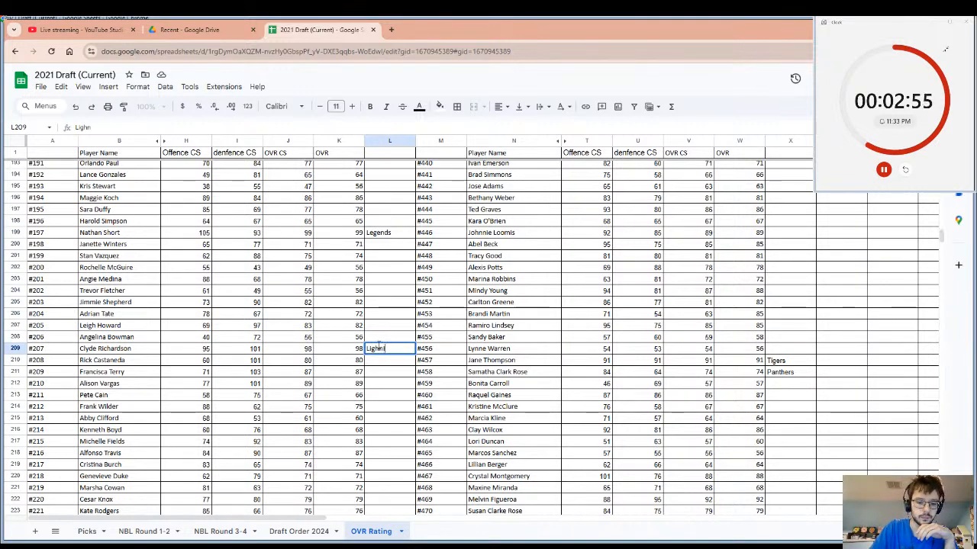
key(BackSpace)
text(tning)
click(384, 372)
click(384, 351)
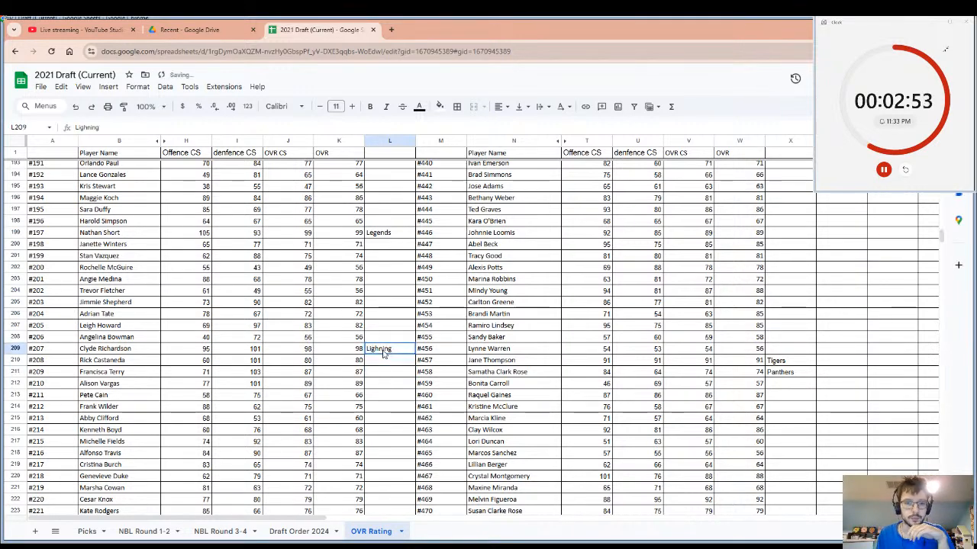
double_click(383, 349)
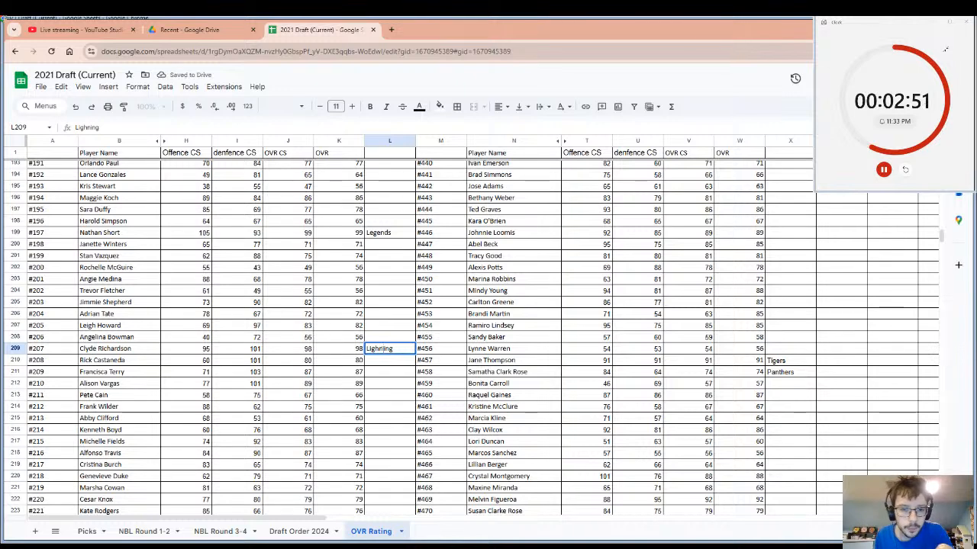
double_click(381, 350)
click(381, 350)
text(t)
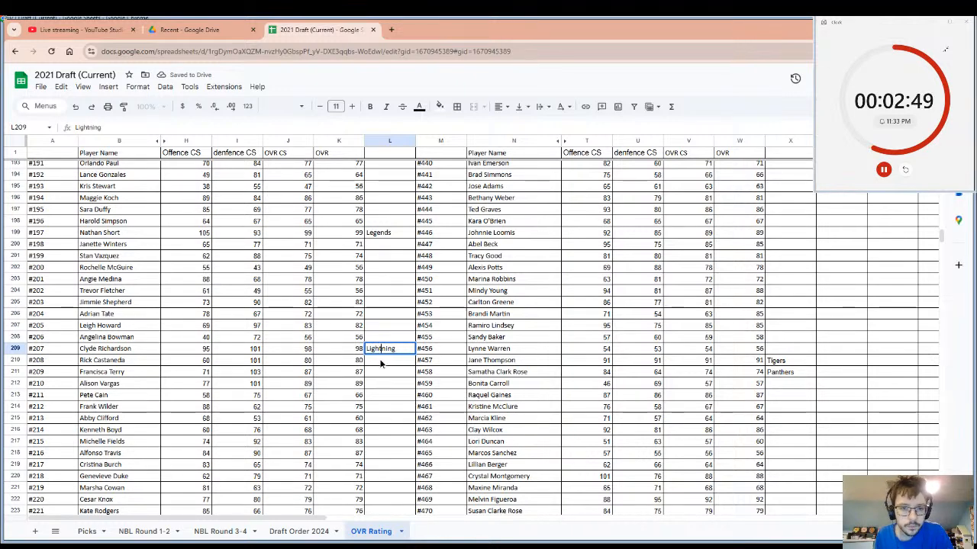
click(382, 362)
click(392, 350)
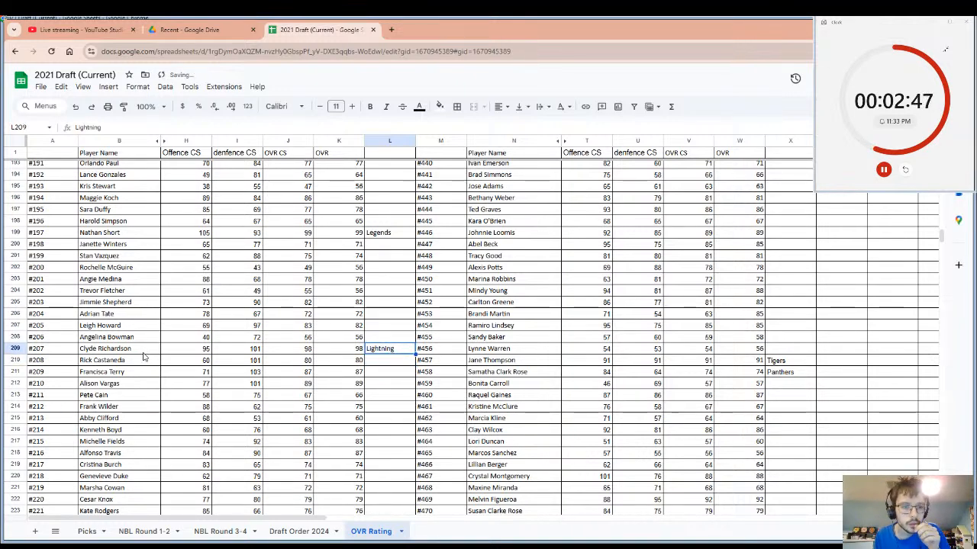
click(142, 353)
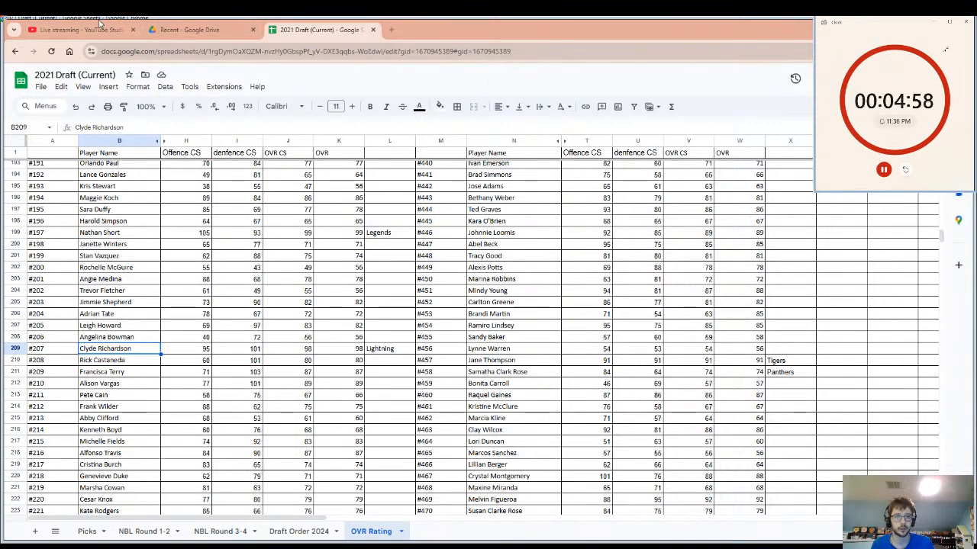
Check the live stream's page in YouTube Studio, and return to the first players in the 2021 Draft ratings sheet.
click(99, 25)
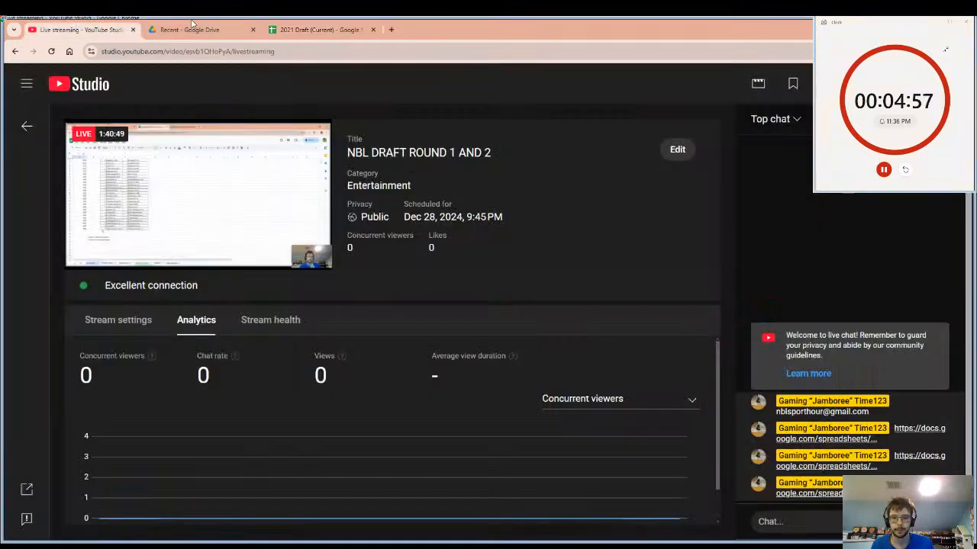
click(318, 28)
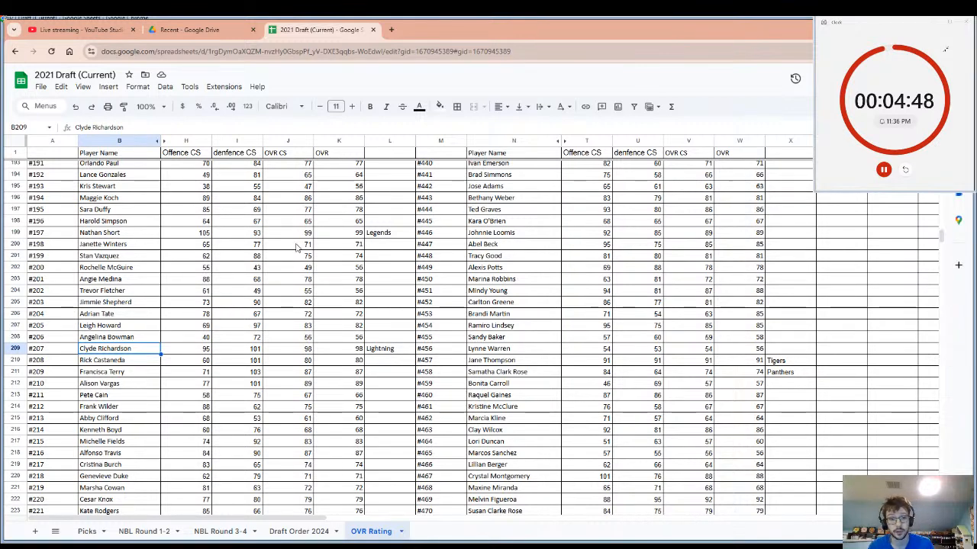
click(600, 294)
scroll(646, 270, up, 10)
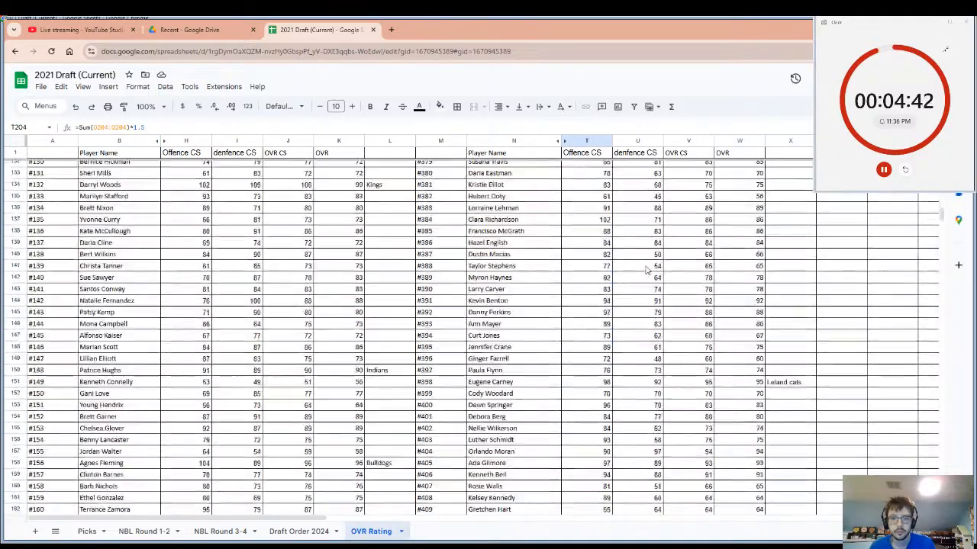
scroll(646, 269, up, 20)
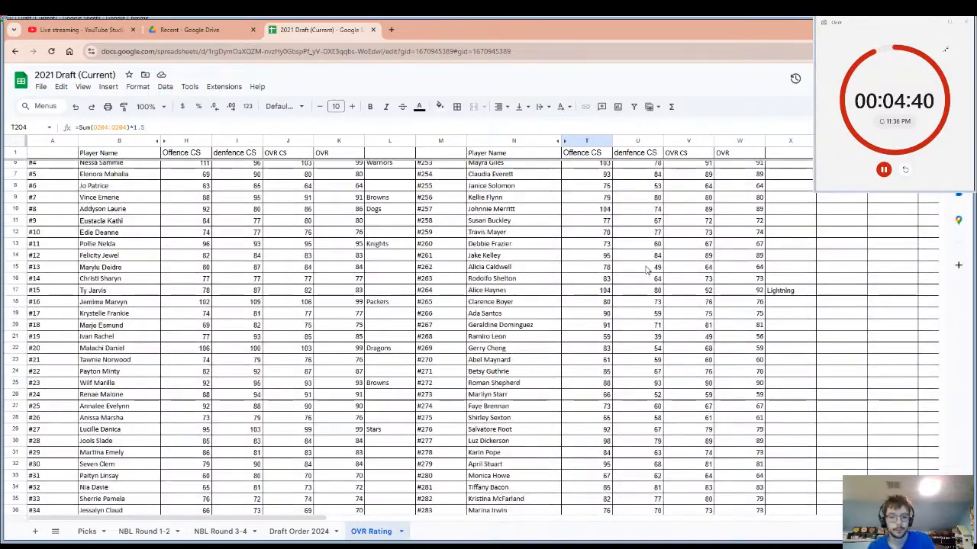
Search the ratings sheet for "99", go through the matches and select player #117's defence rating.
key(ctrl+f)
text(99)
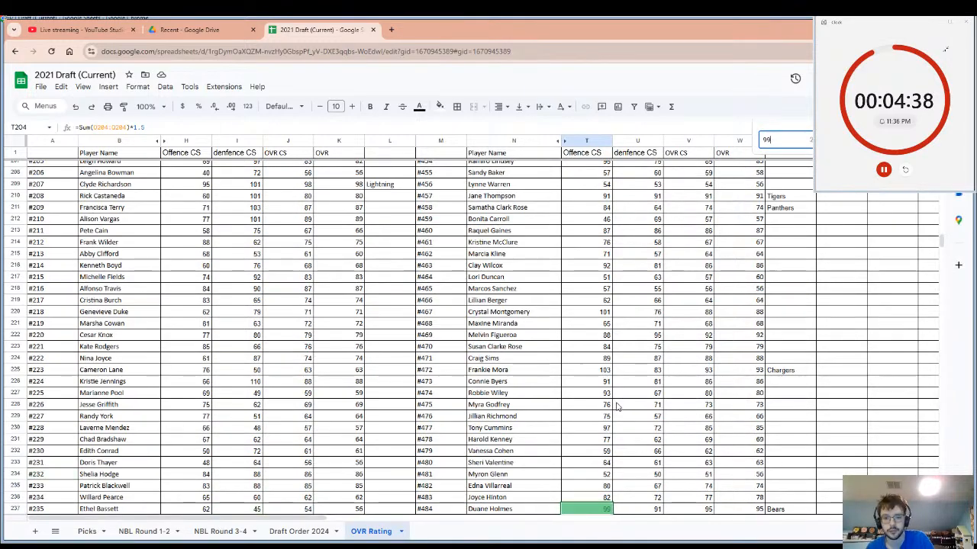
key(Return)
key(Return)
key(Return)
key(Return)
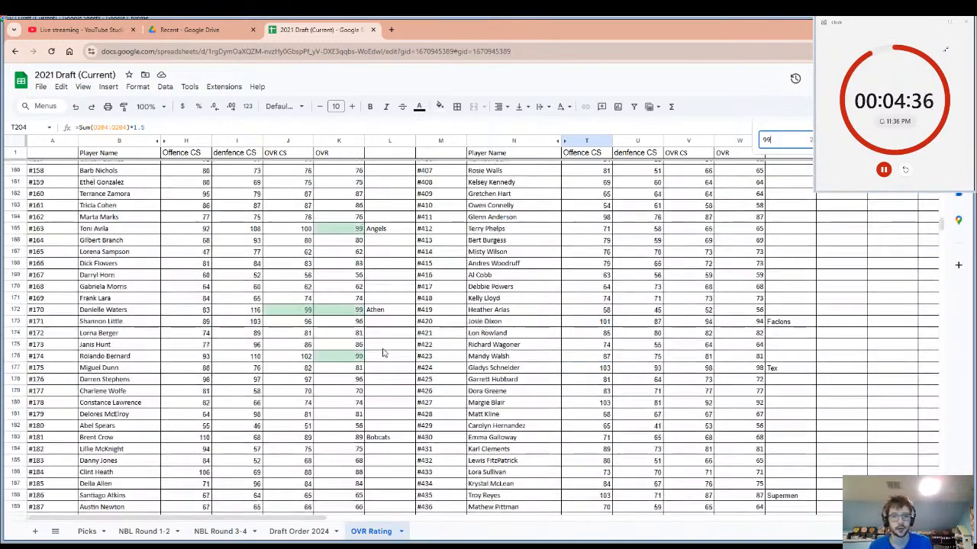
key(Return)
key(Return)
key(Return)
key(Return)
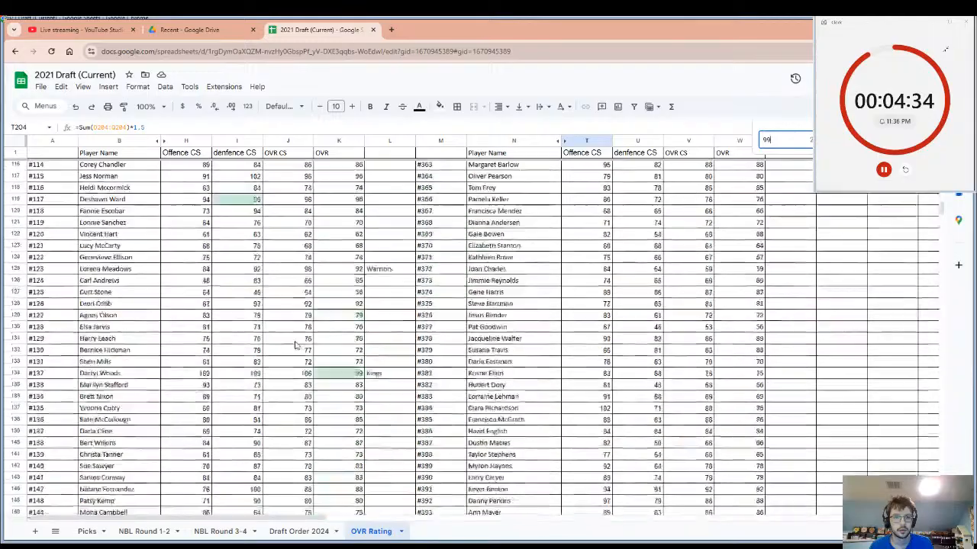
key(Return)
key(Return)
click(252, 400)
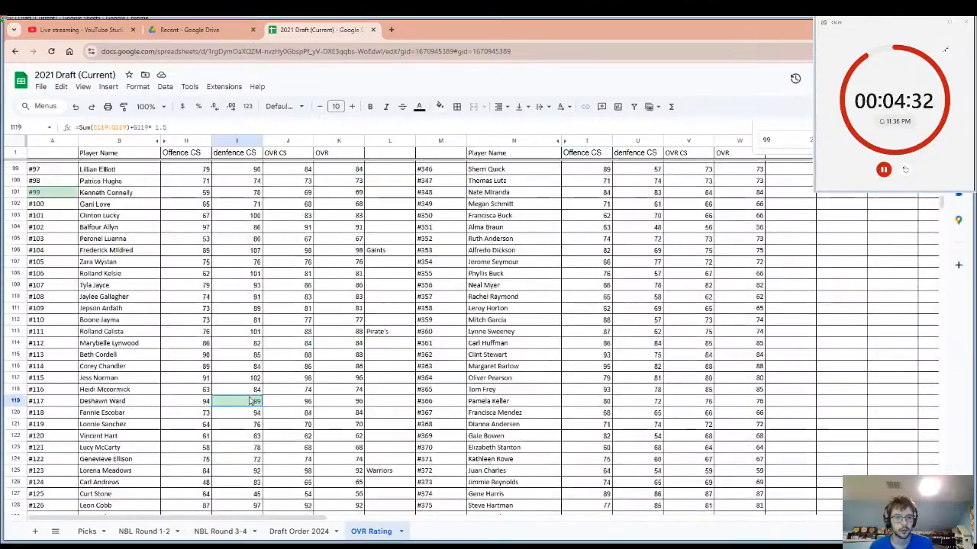
Examine the OVR ratings and team cells across the sheet for a highly rated player without a drafting team.
scroll(252, 401, up, 15)
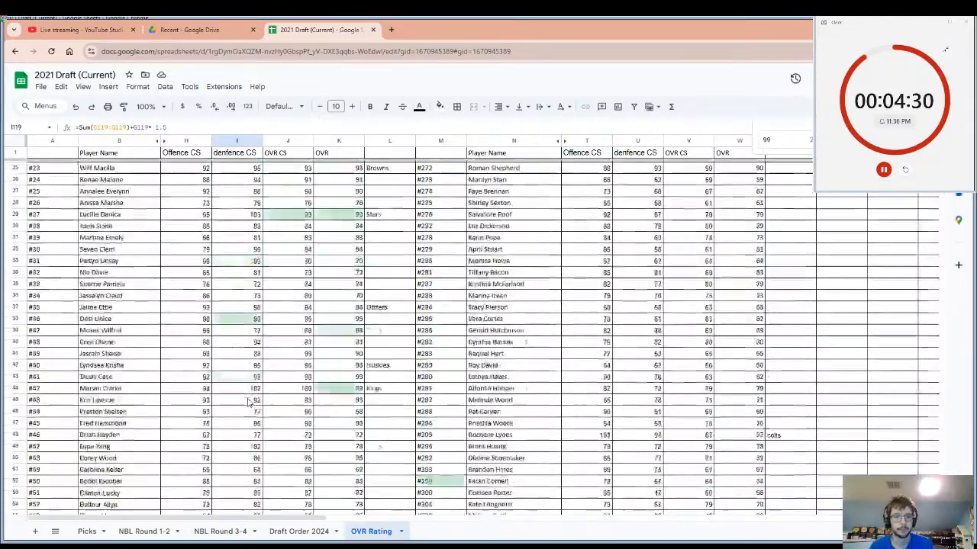
scroll(248, 403, up, 3)
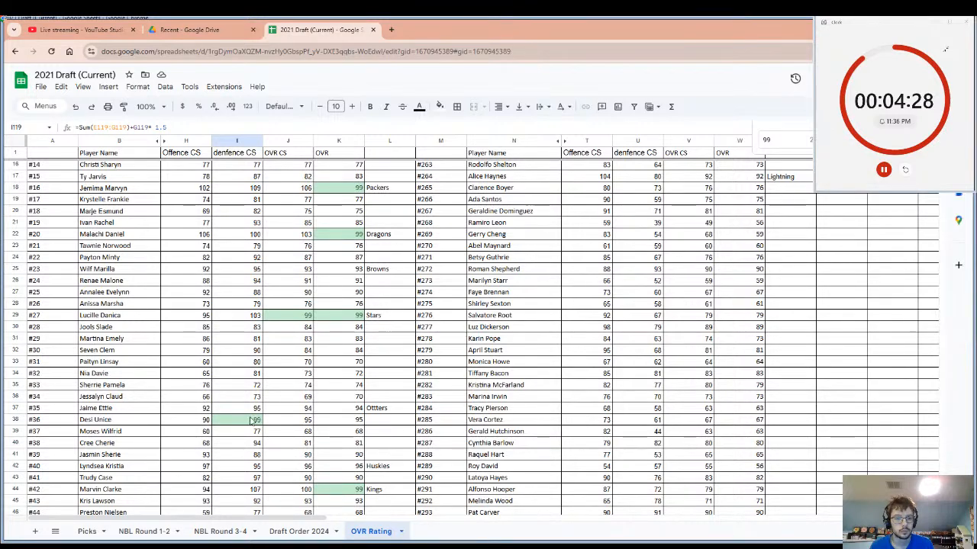
scroll(252, 420, up, 5)
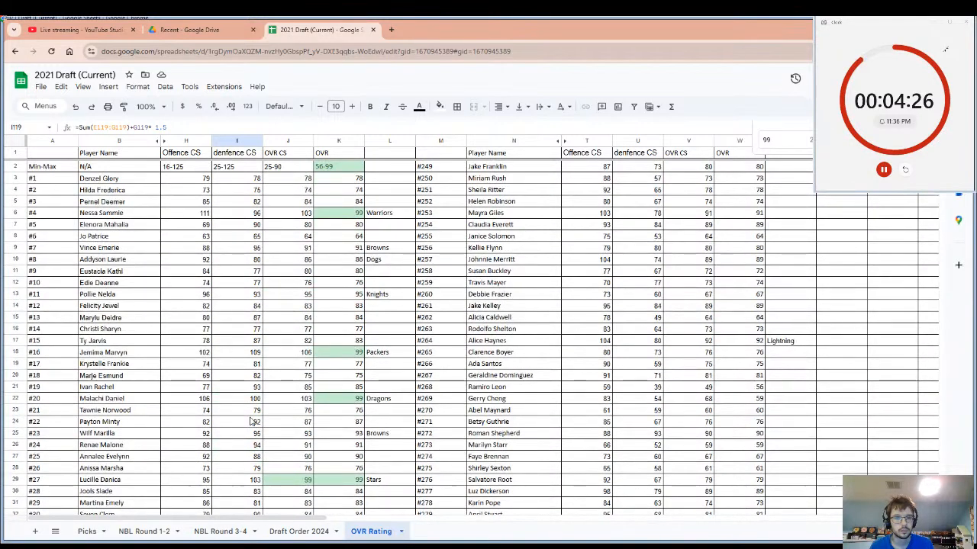
scroll(252, 421, down, 7)
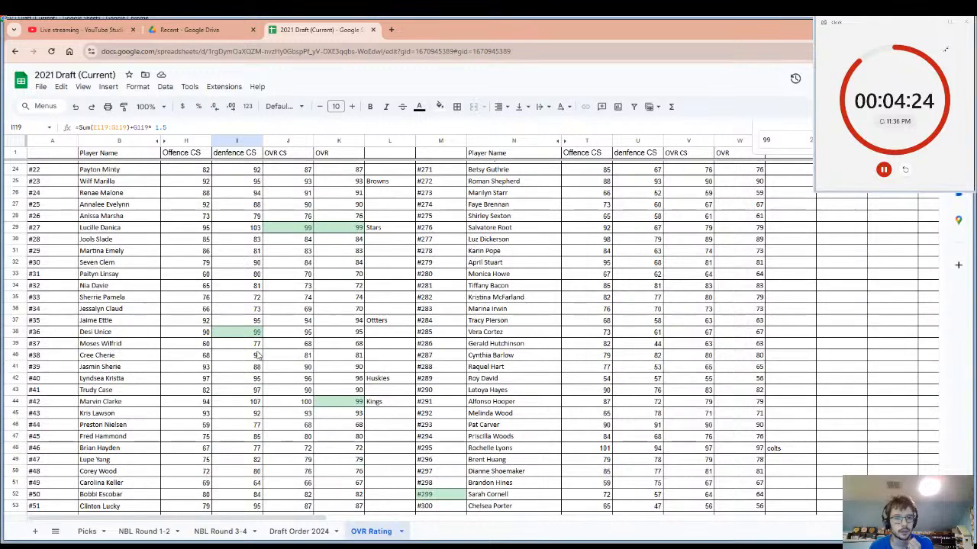
scroll(258, 355, down, 10)
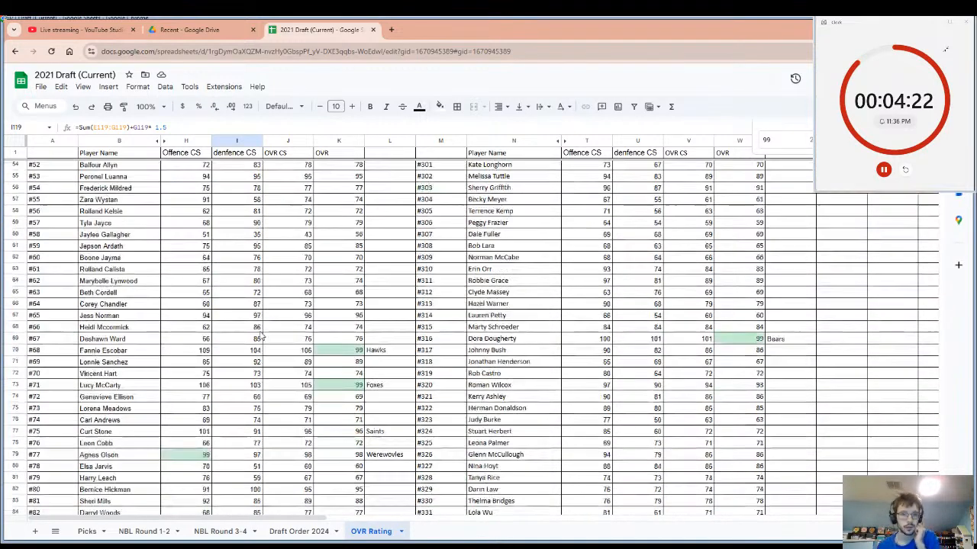
scroll(259, 336, down, 15)
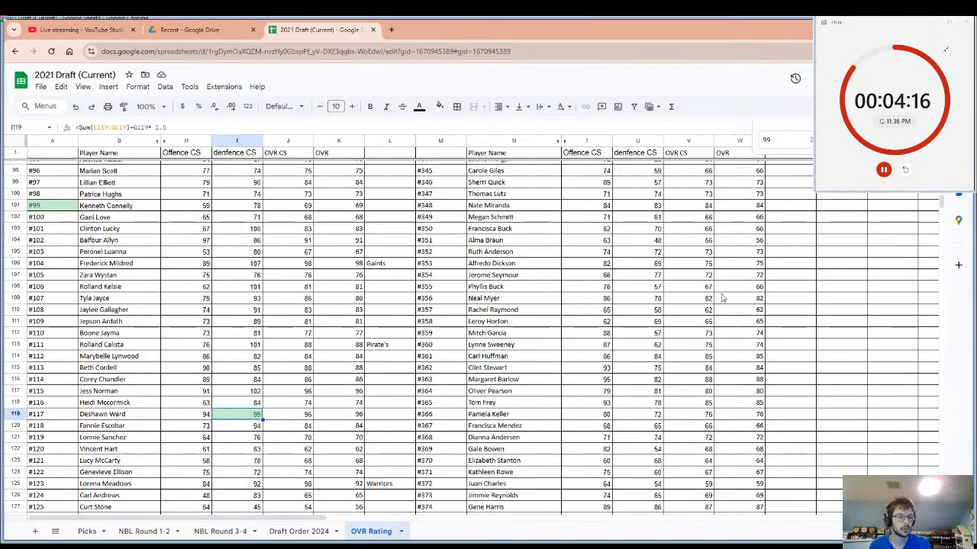
scroll(474, 397, down, 7)
scroll(329, 400, up, 6)
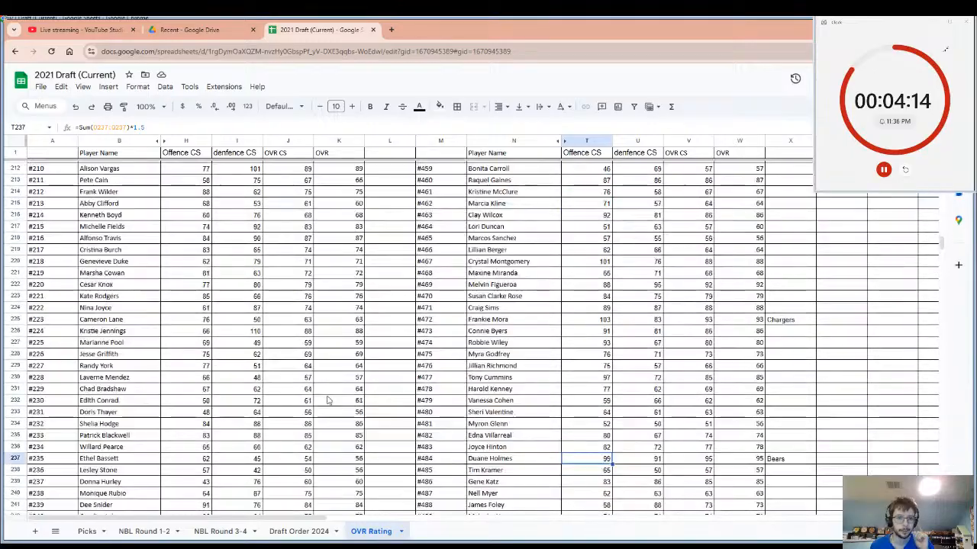
scroll(328, 400, up, 2)
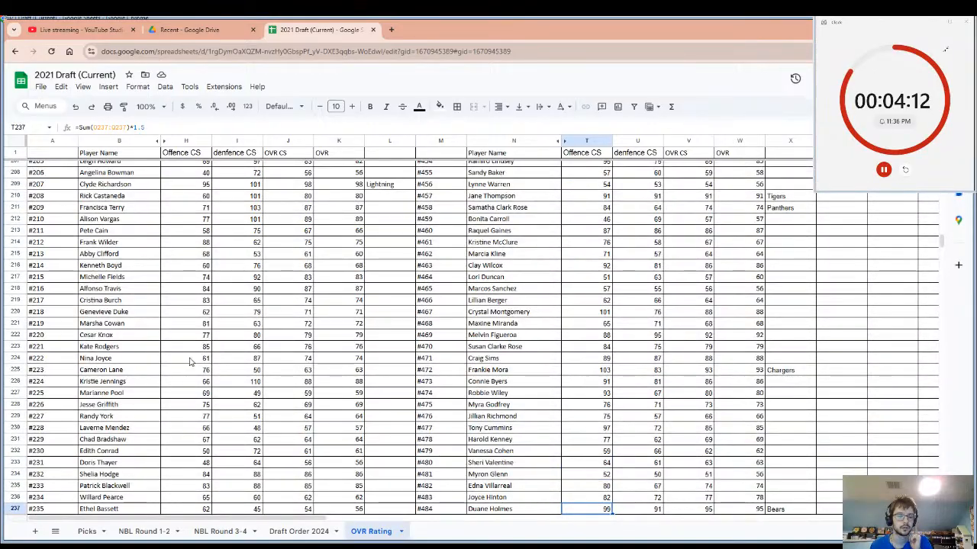
scroll(191, 361, up, 14)
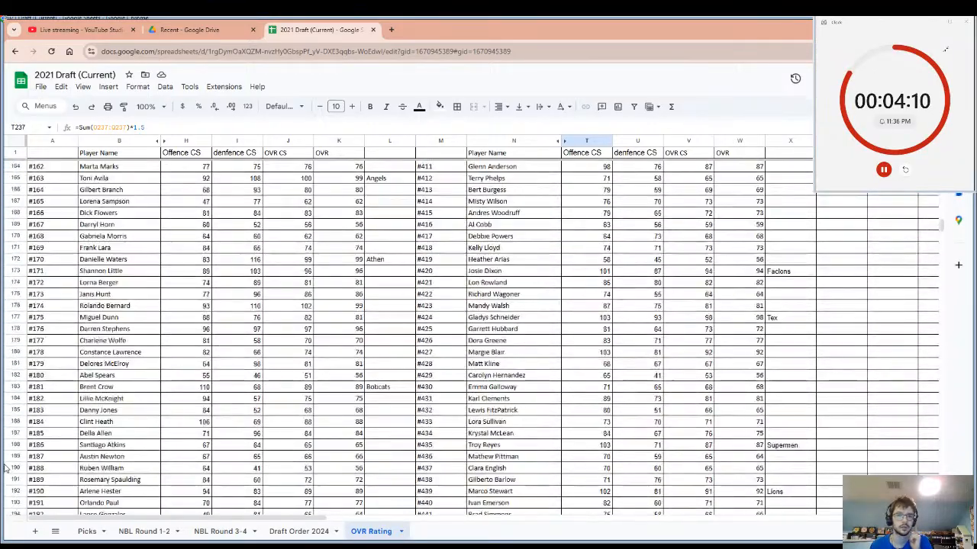
scroll(6, 467, up, 3)
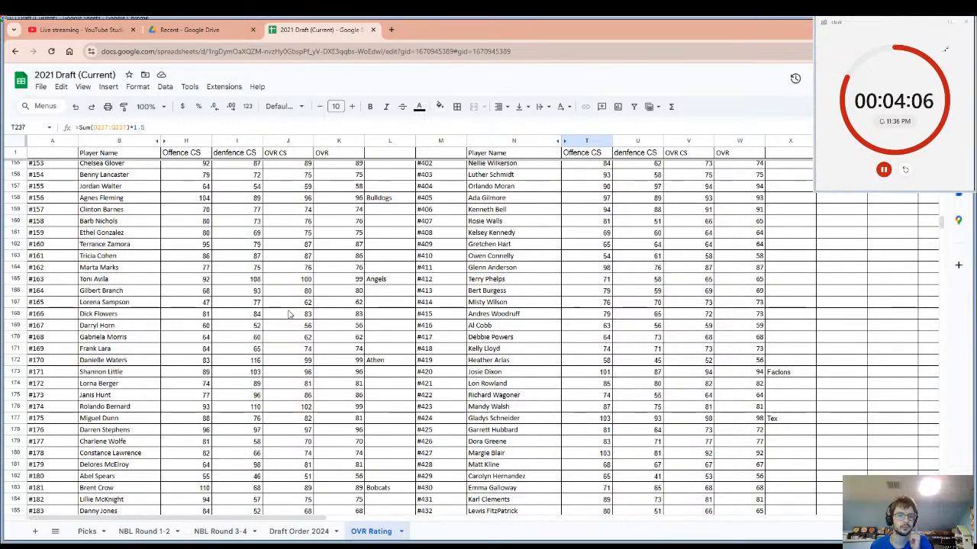
scroll(290, 313, down, 3)
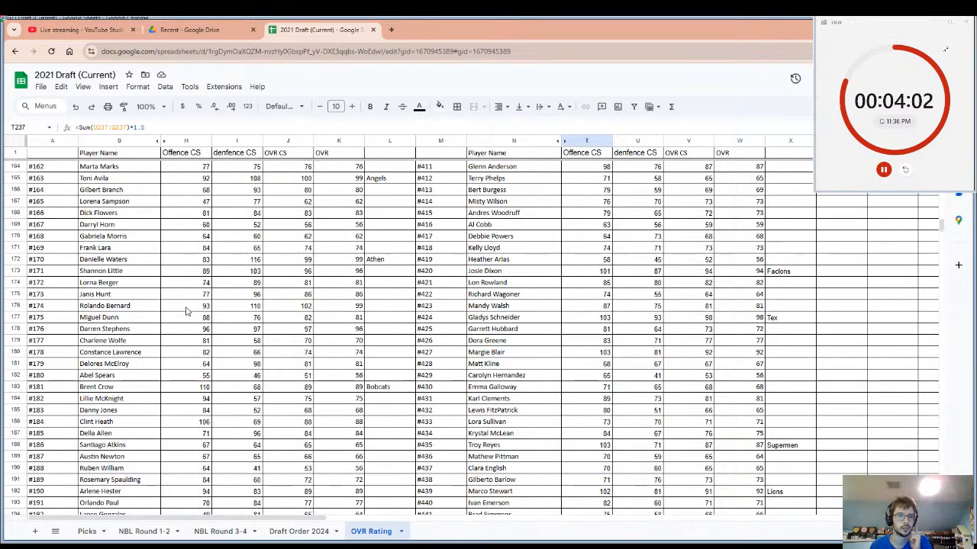
Enter "Hawks" as the drafting team beside player #174 and select that row from the name to the team cell.
drag(185, 307, 359, 317)
click(393, 311)
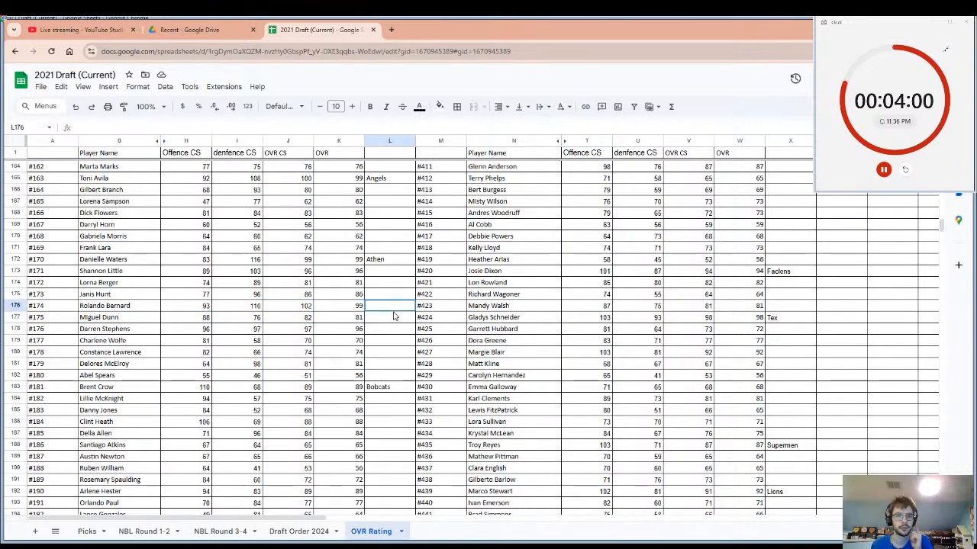
text(Haw)
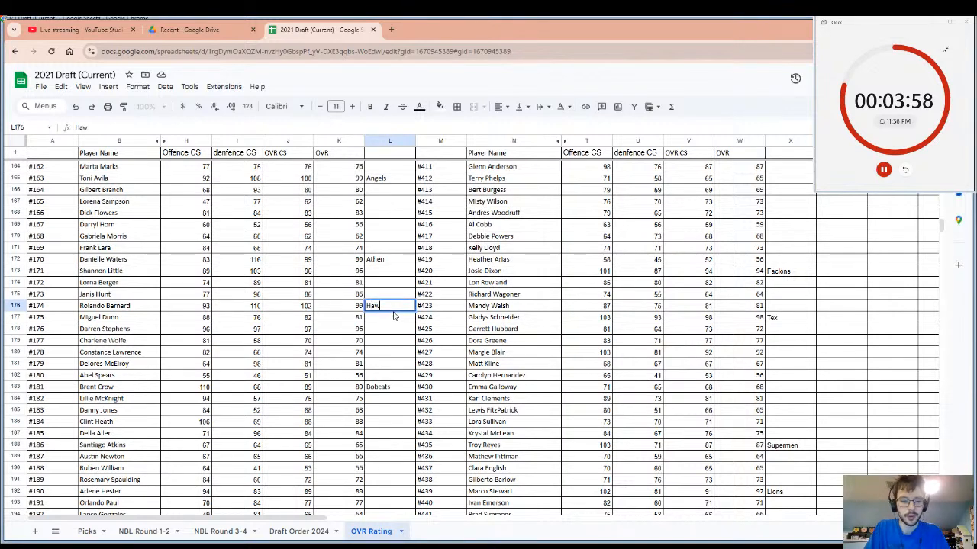
text(k)
key(BackSpace)
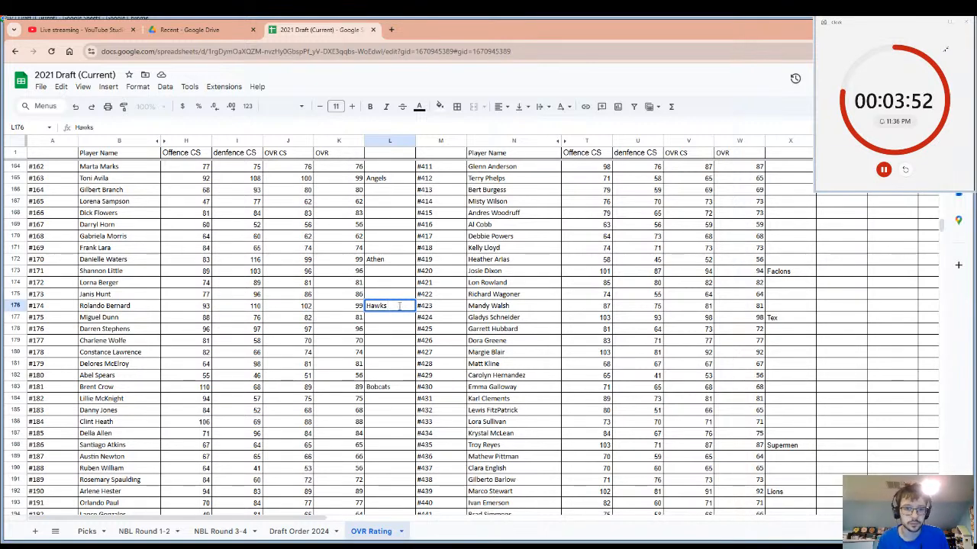
drag(398, 306, 139, 313)
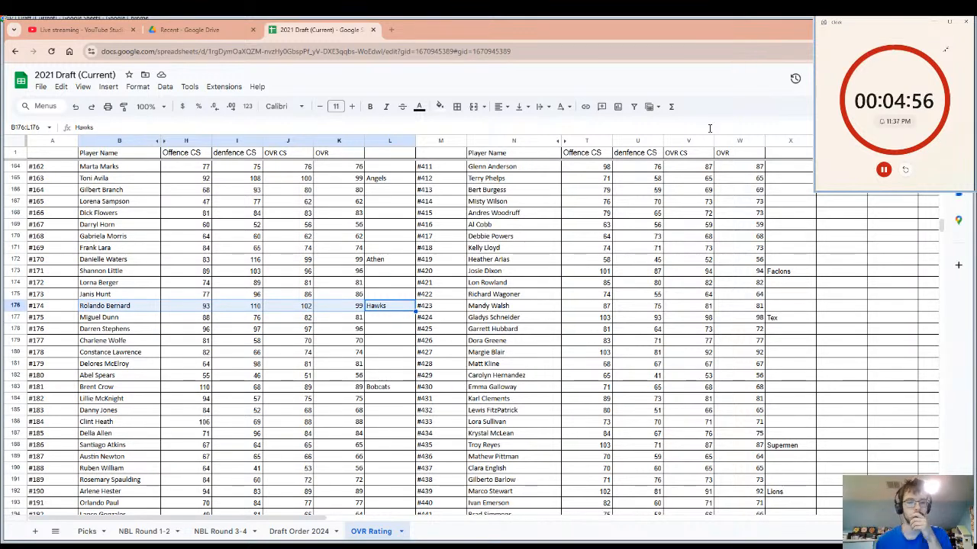
Search the ratings sheet for player #117's surname and go to that player's row.
click(529, 271)
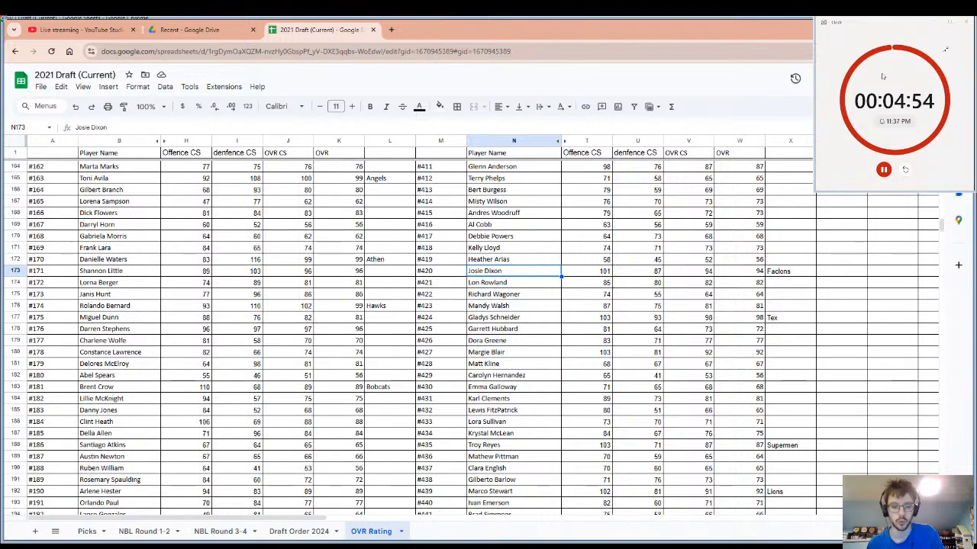
key(ctrl+f)
text(wa)
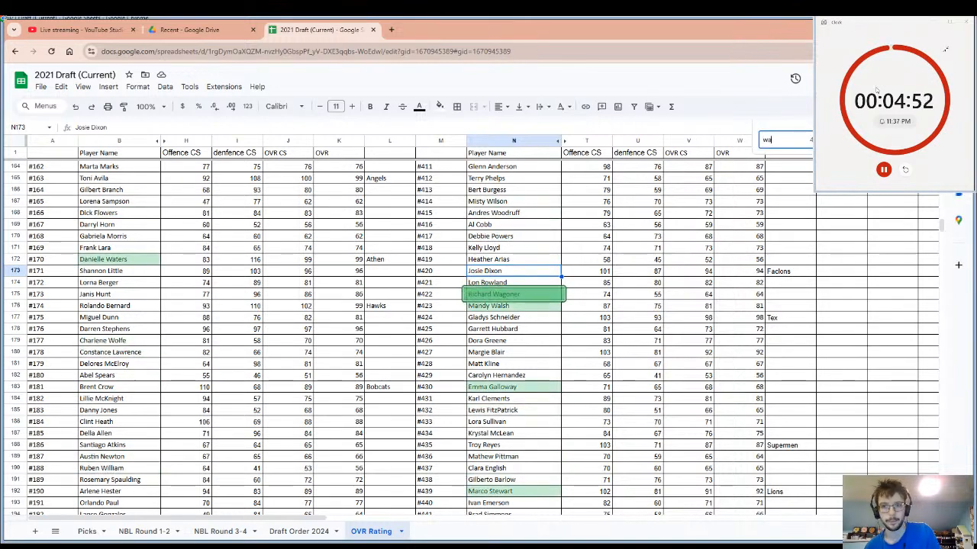
text(d)
key(BackSpace)
text(r)
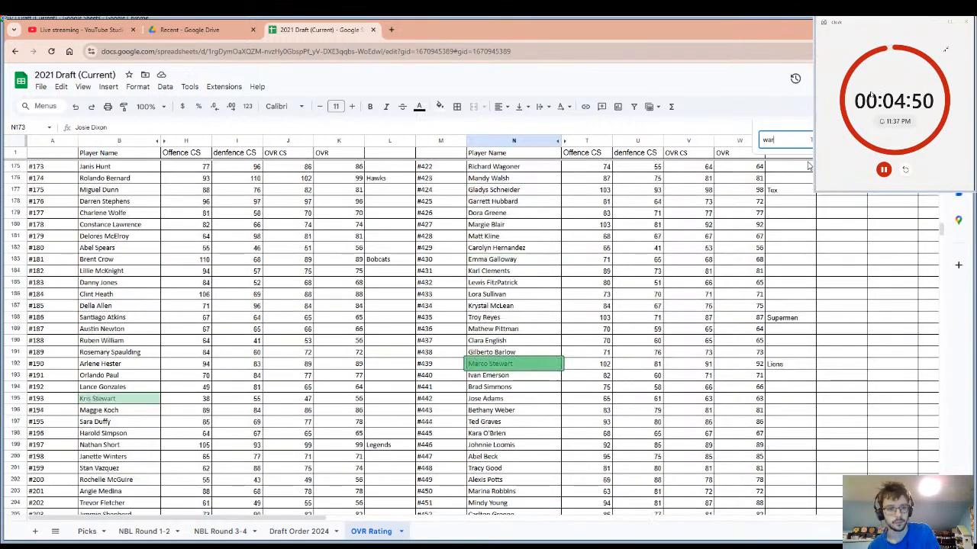
text(d)
scroll(437, 258, down, 10)
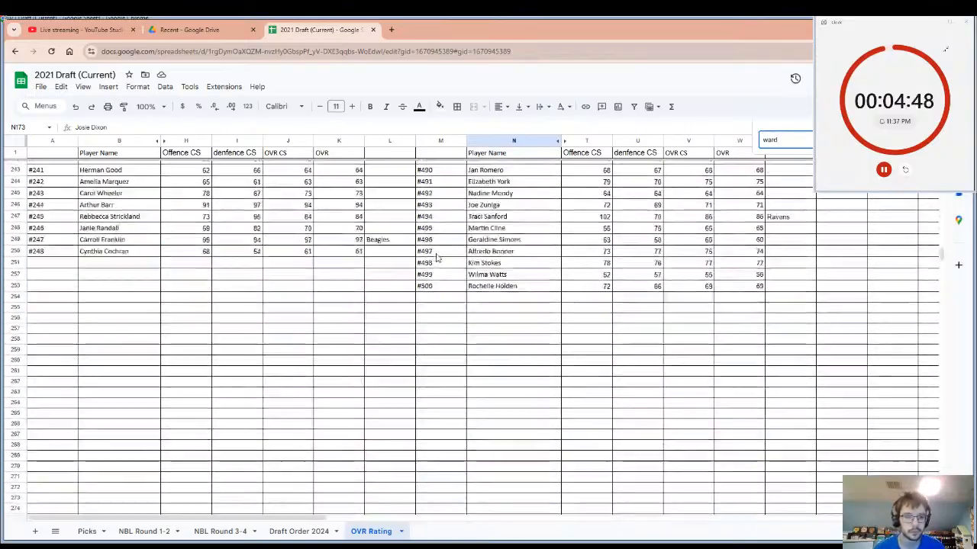
scroll(437, 258, up, 20)
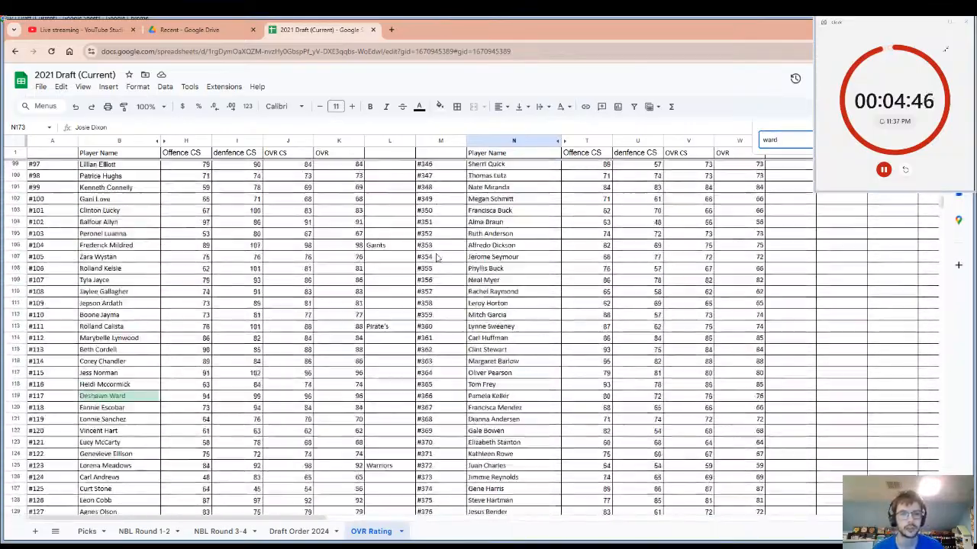
scroll(174, 441, up, 1)
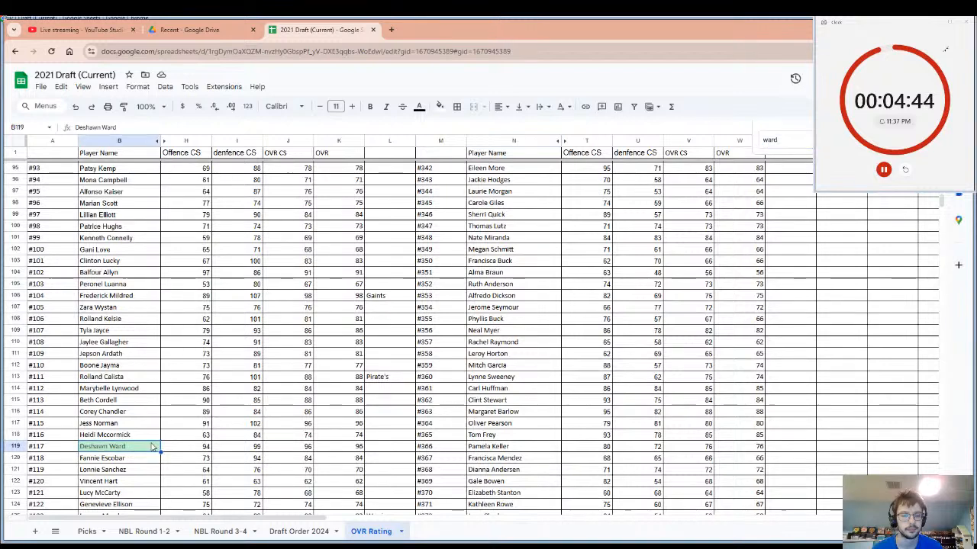
Enter "Legends" as the drafting team beside player #117.
click(400, 452)
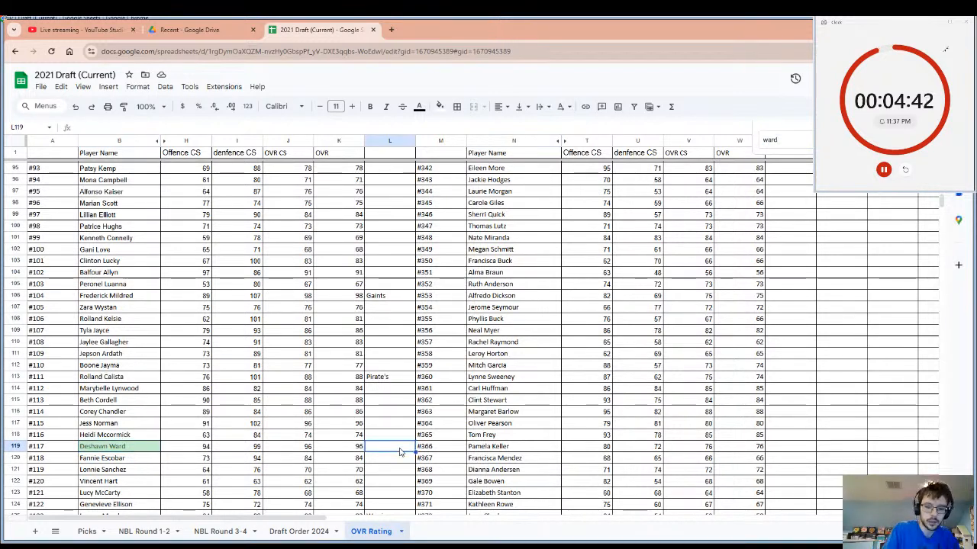
text(L)
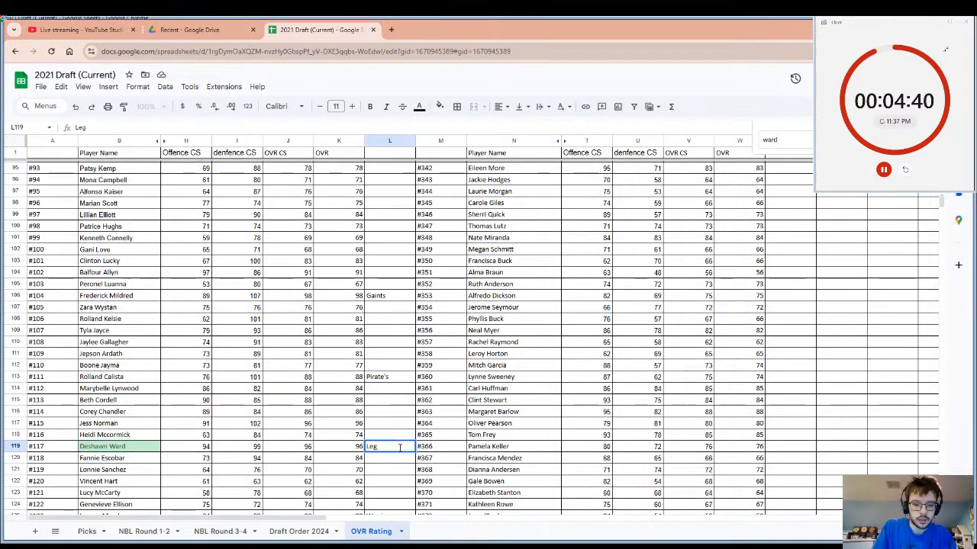
text(eg)
key(BackSpace)
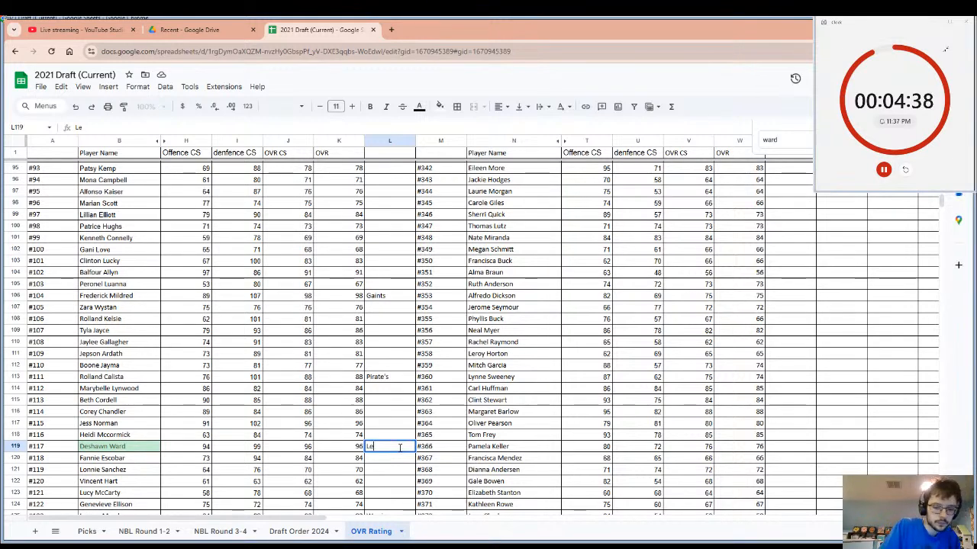
text(gend)
text(s)
key(BackSpace)
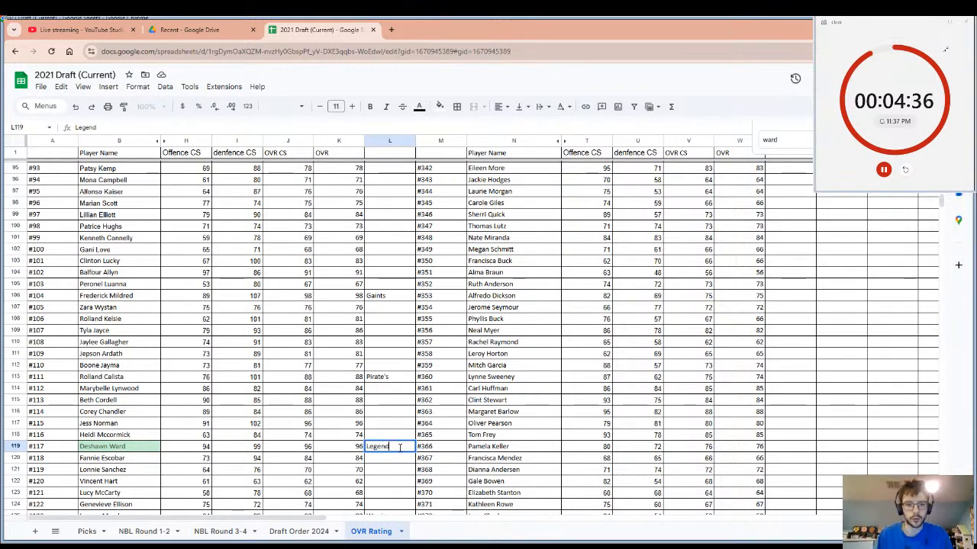
text(ds)
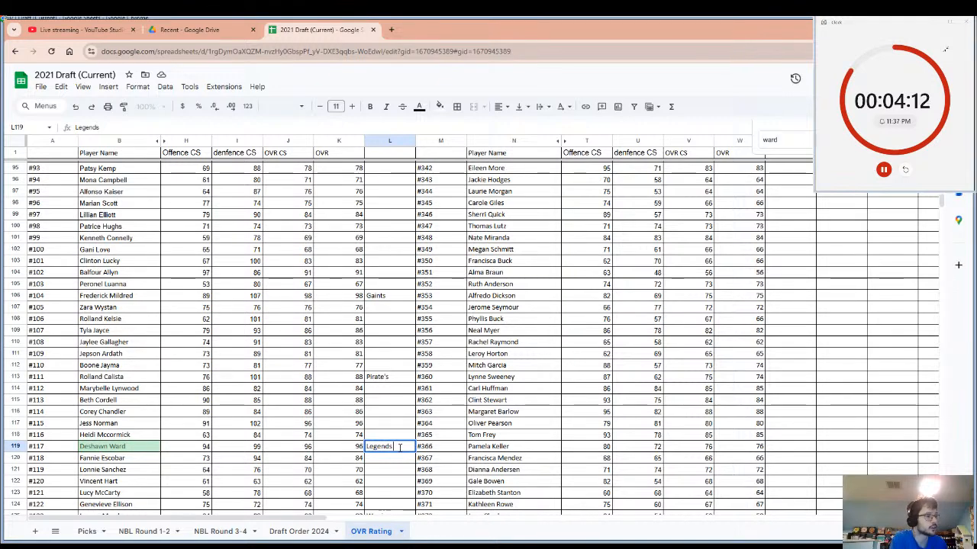
click(409, 486)
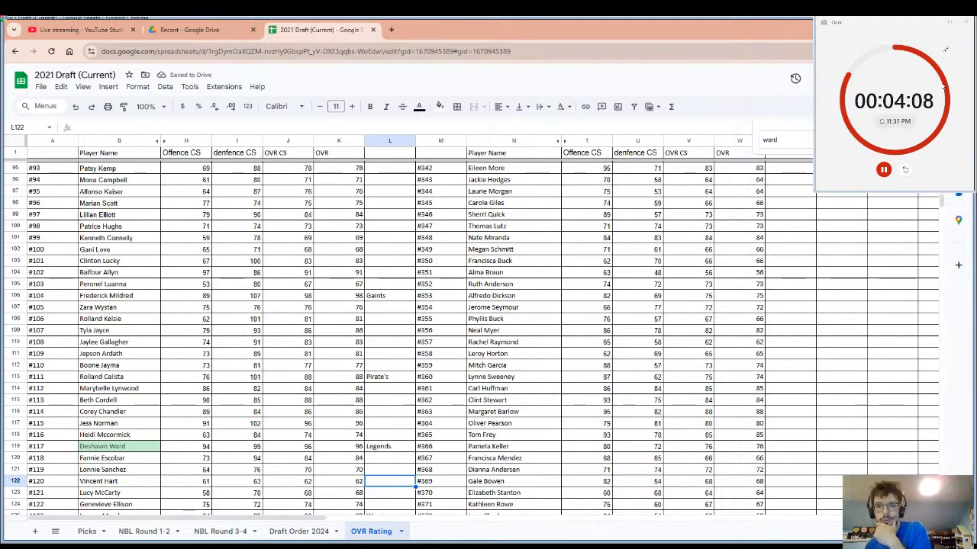
Close the search, restart the pick timer and check the OVR ratings of players #192 to #195.
click(926, 140)
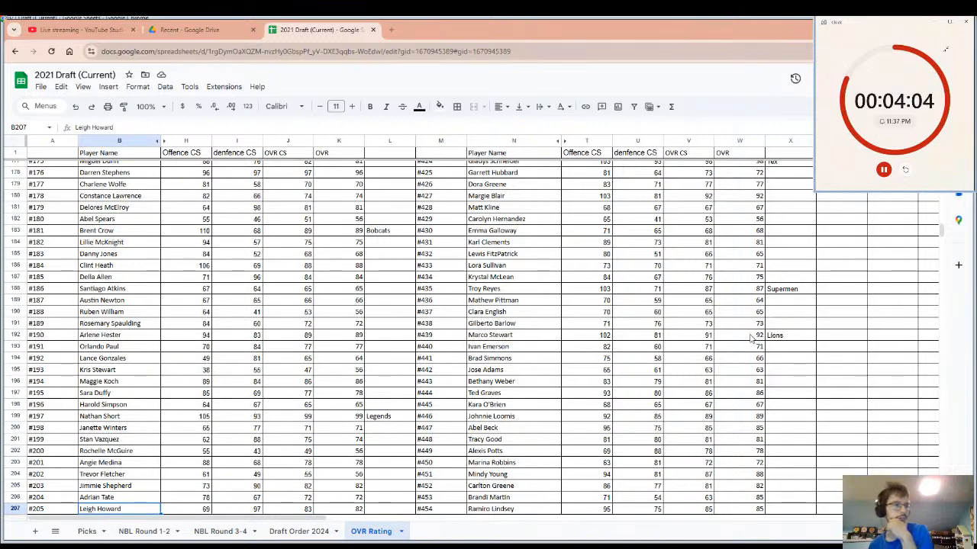
click(902, 173)
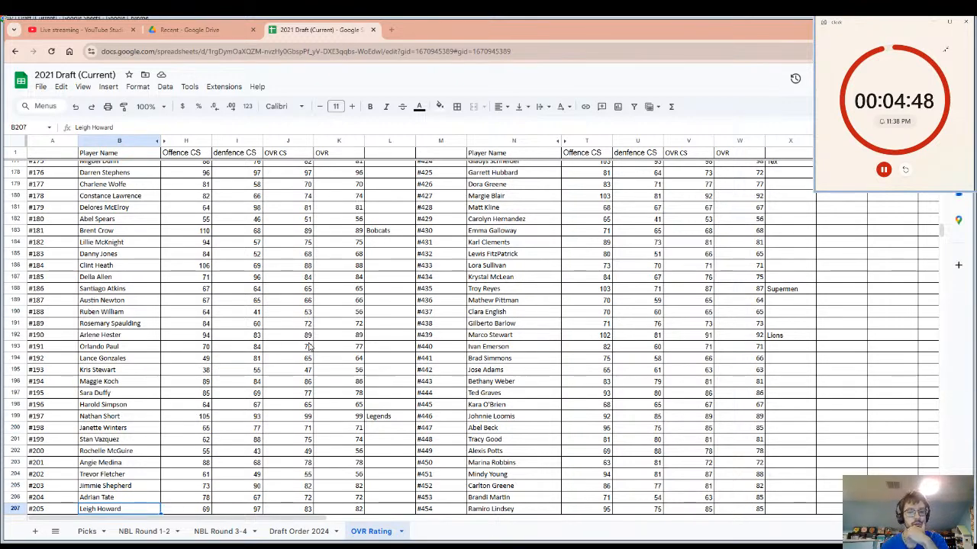
drag(330, 359, 357, 391)
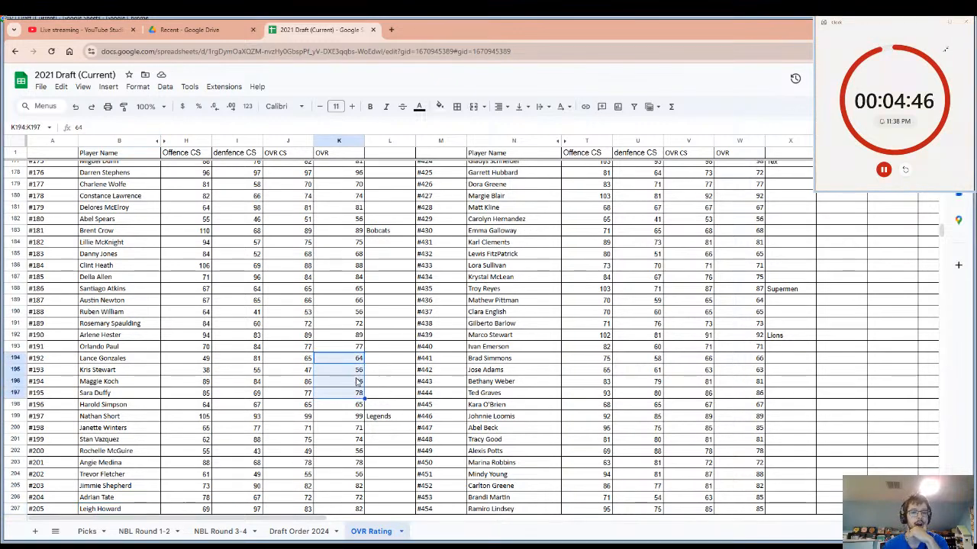
click(358, 375)
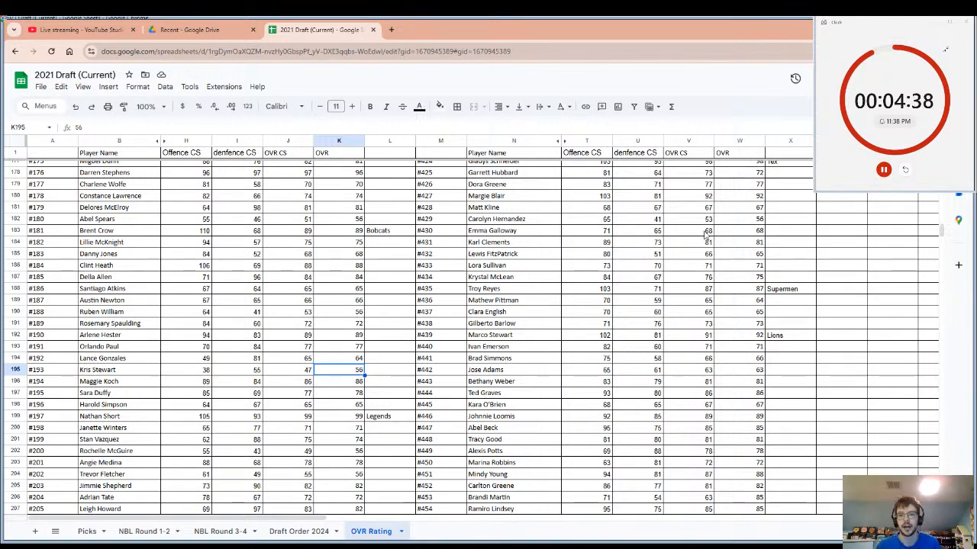
Enter "Dolphins" as the drafting team beside player #427.
click(741, 194)
click(774, 200)
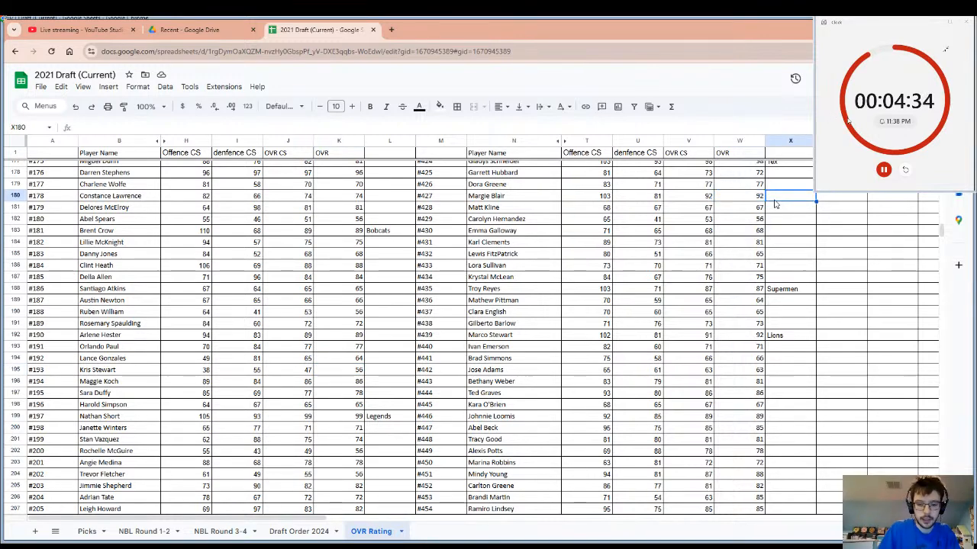
text(Dol)
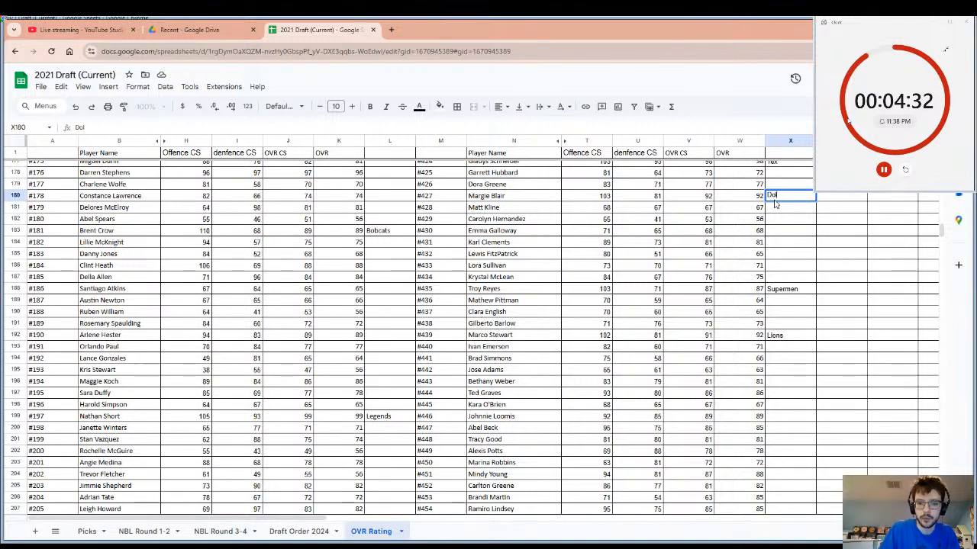
text(ph)
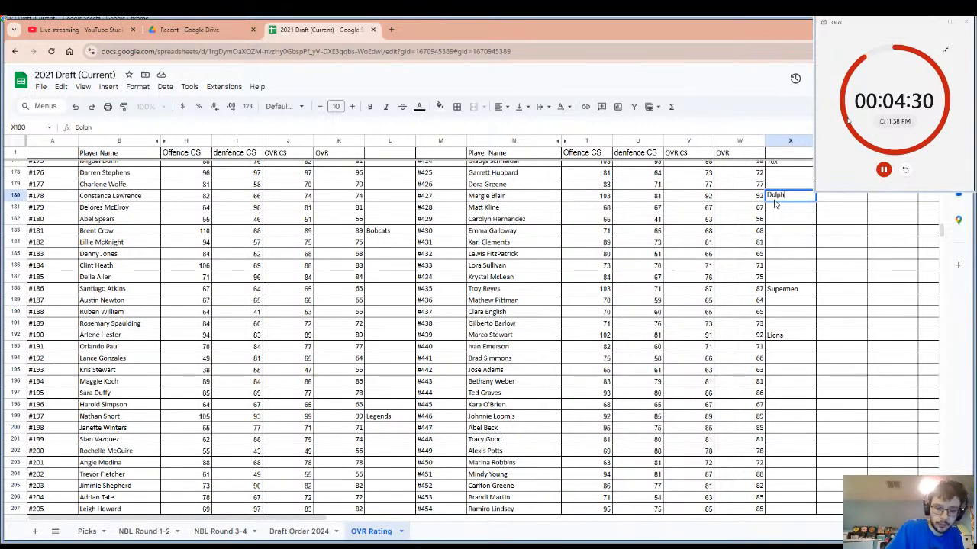
text(ins)
key(Return)
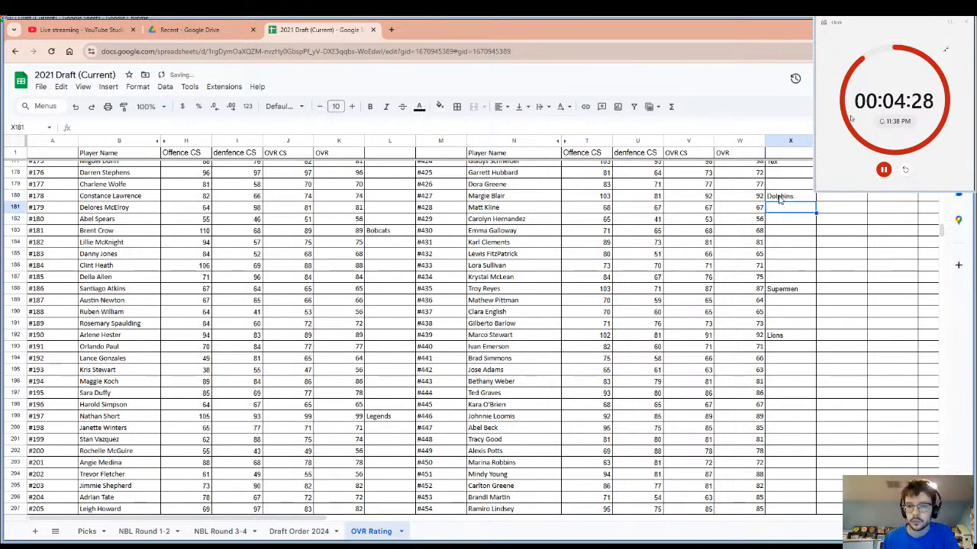
Select player #427's name cell and restart the pick timer.
key(Up)
click(523, 199)
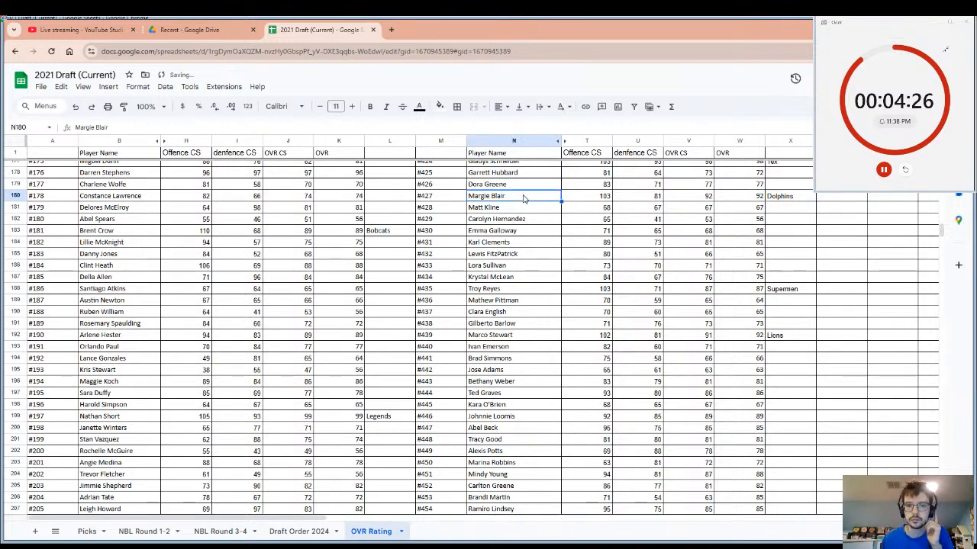
drag(524, 198, 789, 203)
click(544, 201)
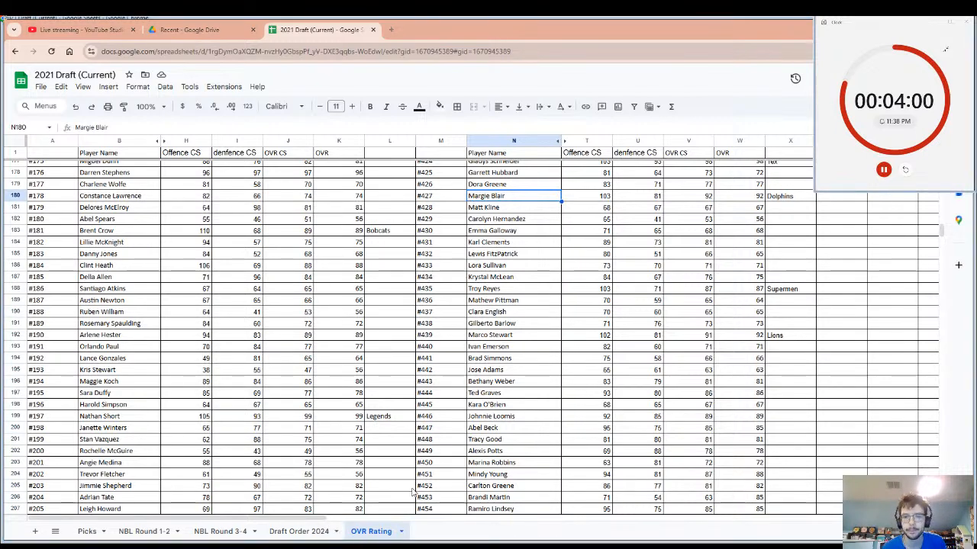
click(905, 170)
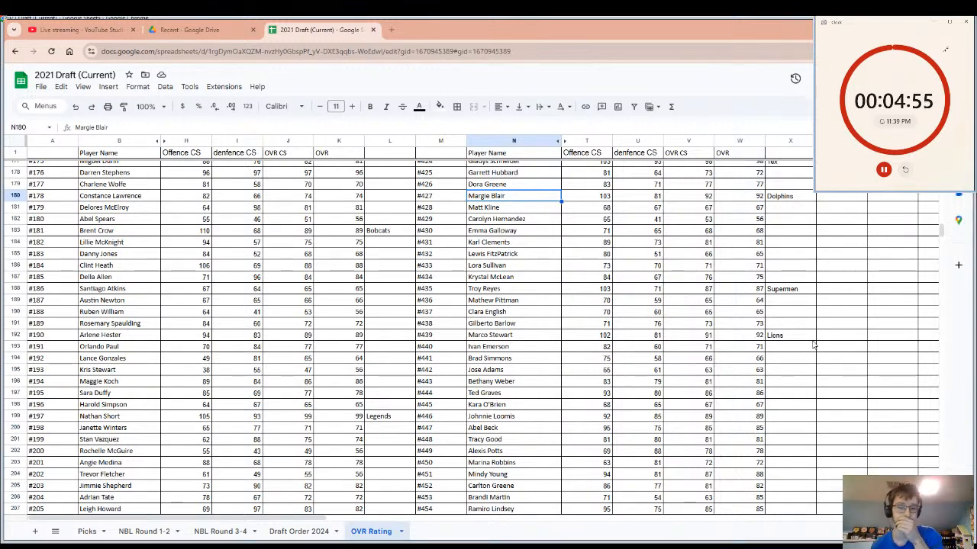
Look through the OVR ratings for an undrafted player and select player #176's row from the name to the OVR cell.
click(696, 357)
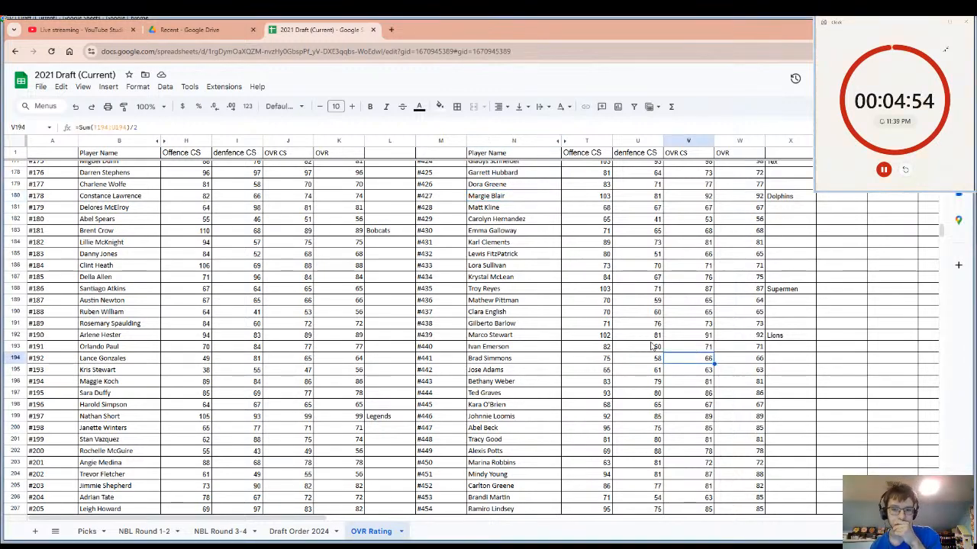
click(531, 339)
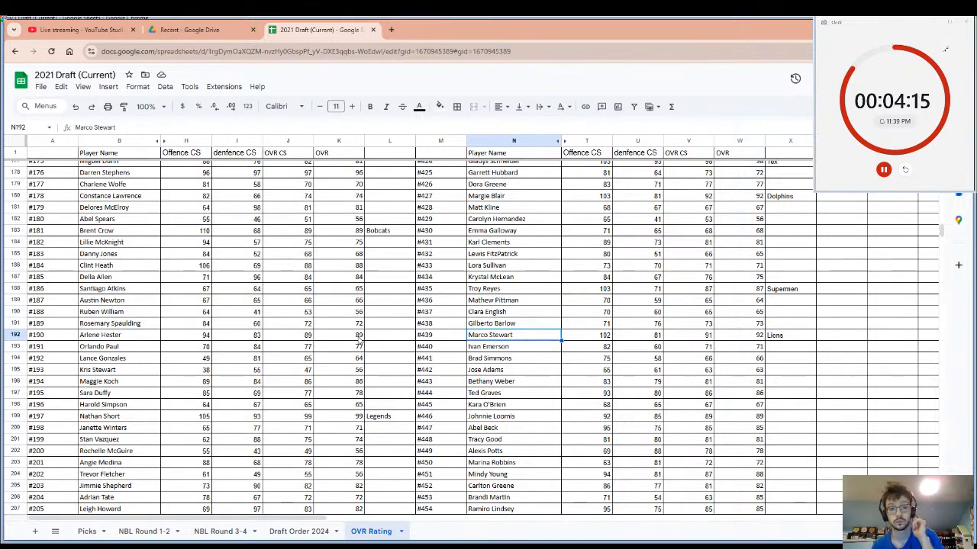
scroll(358, 341, up, 5)
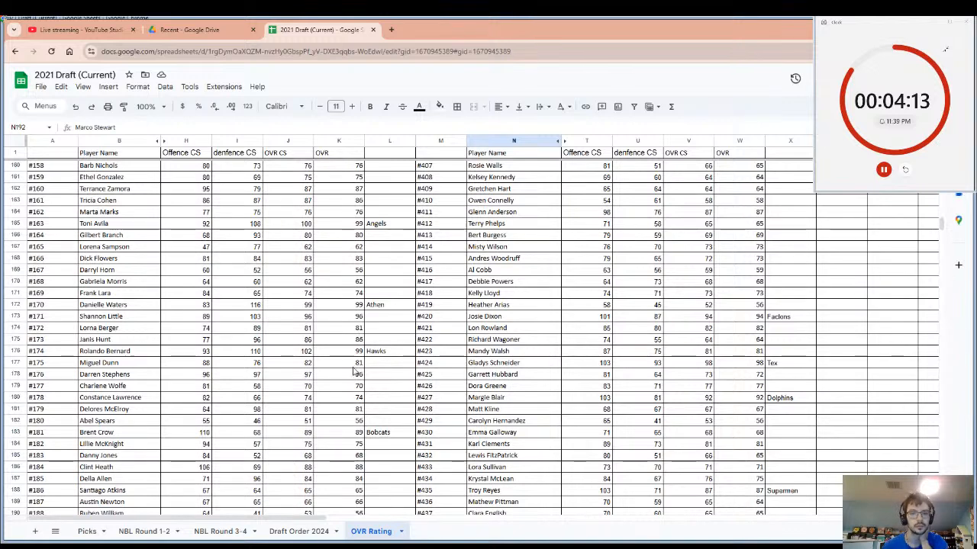
click(354, 373)
key(shift+Left)
key(shift+Left)
key(shift+Left)
key(shift+Left)
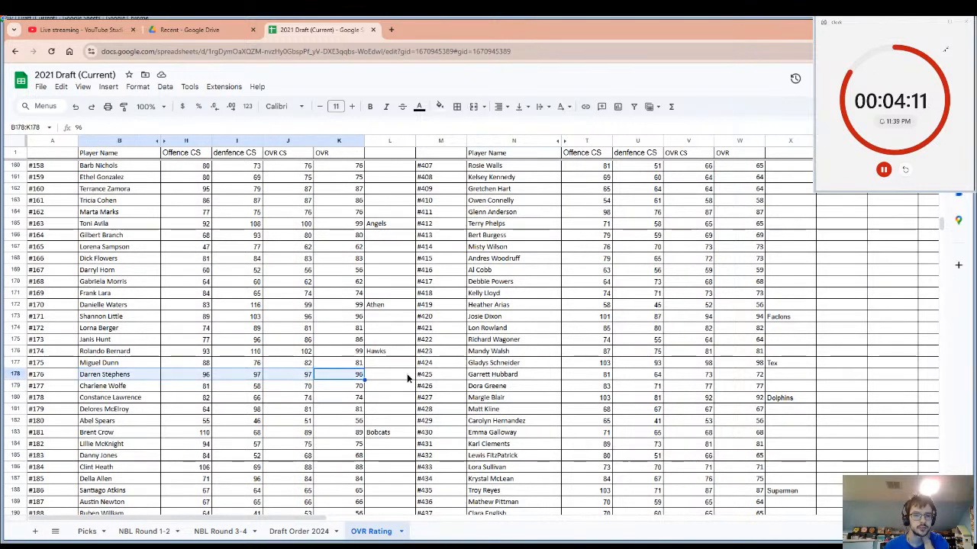
Enter "Dragons" as the drafting team beside player #176.
click(408, 375)
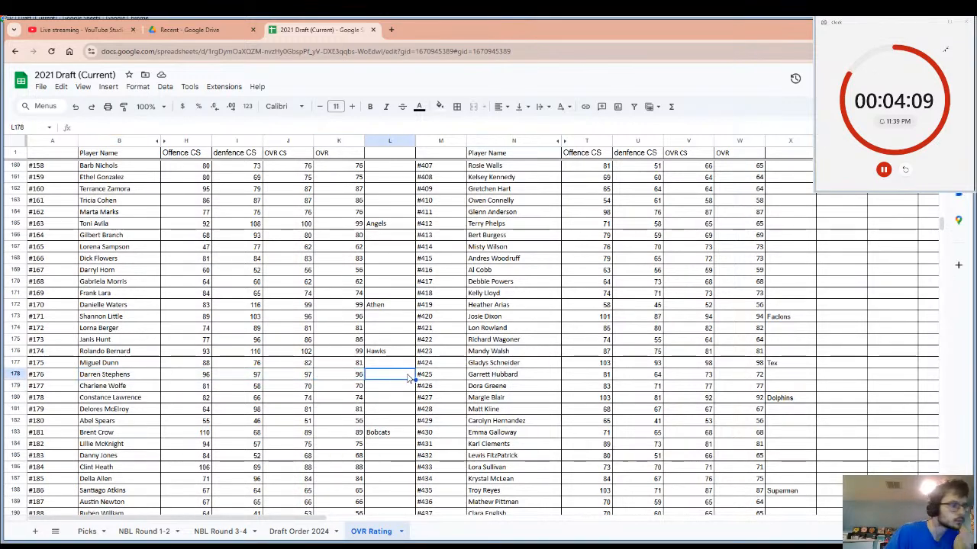
text(Dra)
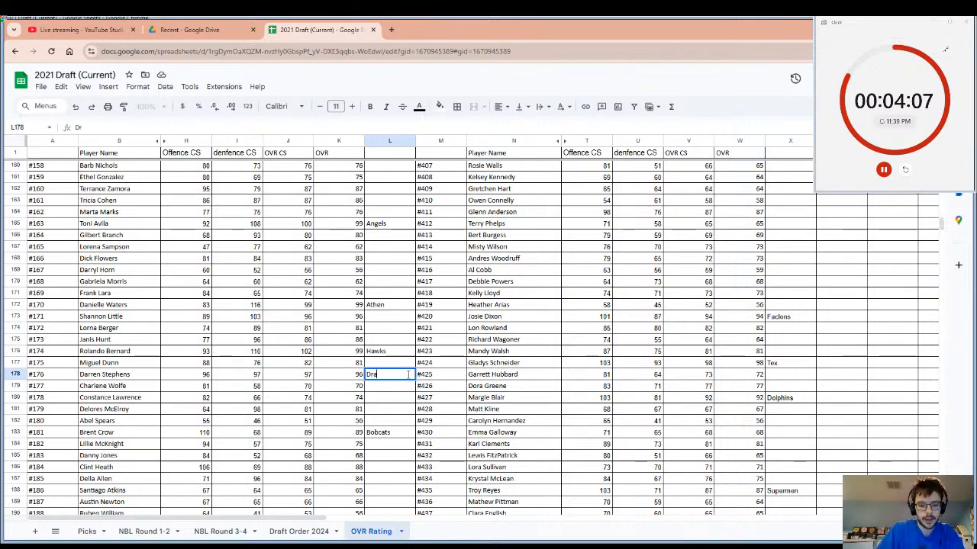
text(g)
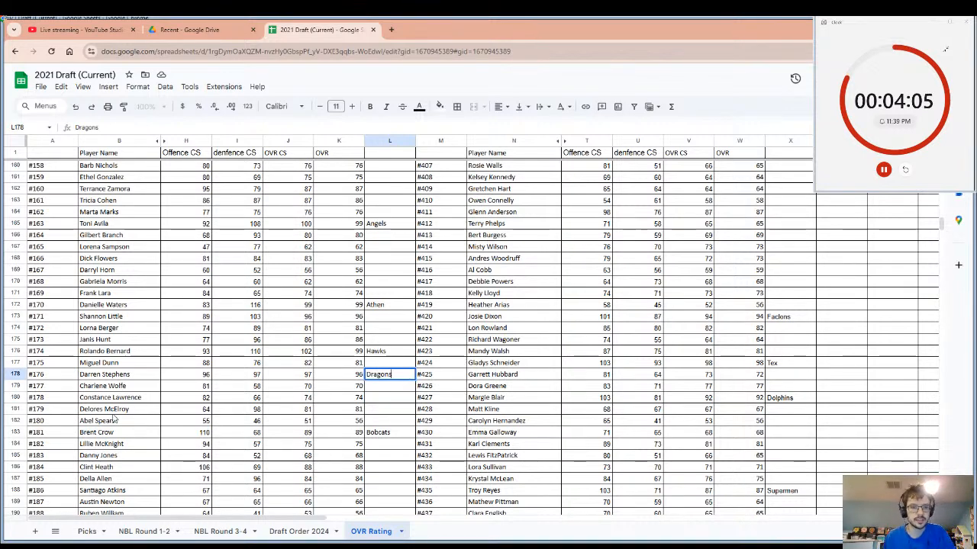
text(ons)
Select player #176's row from the name to the team cell and restart the pick timer.
click(117, 375)
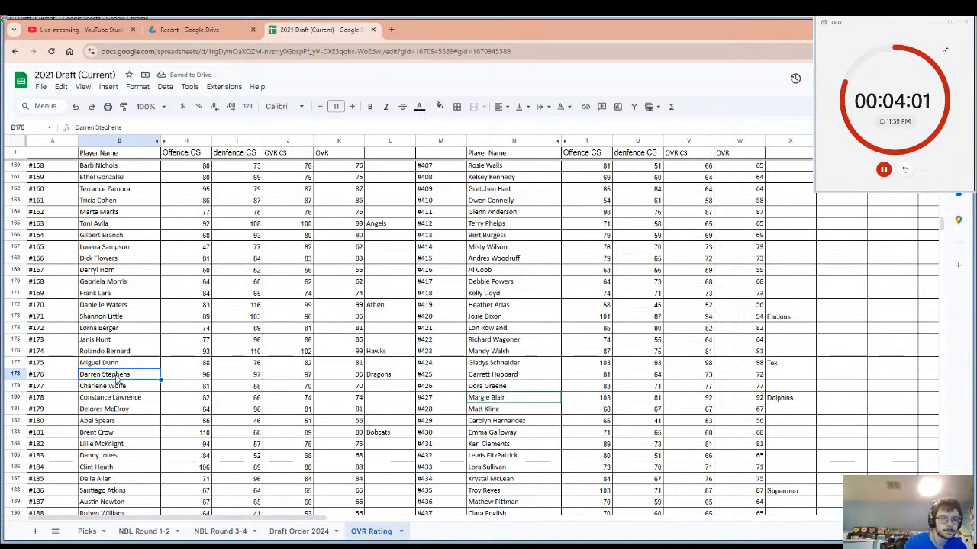
key(shift+space)
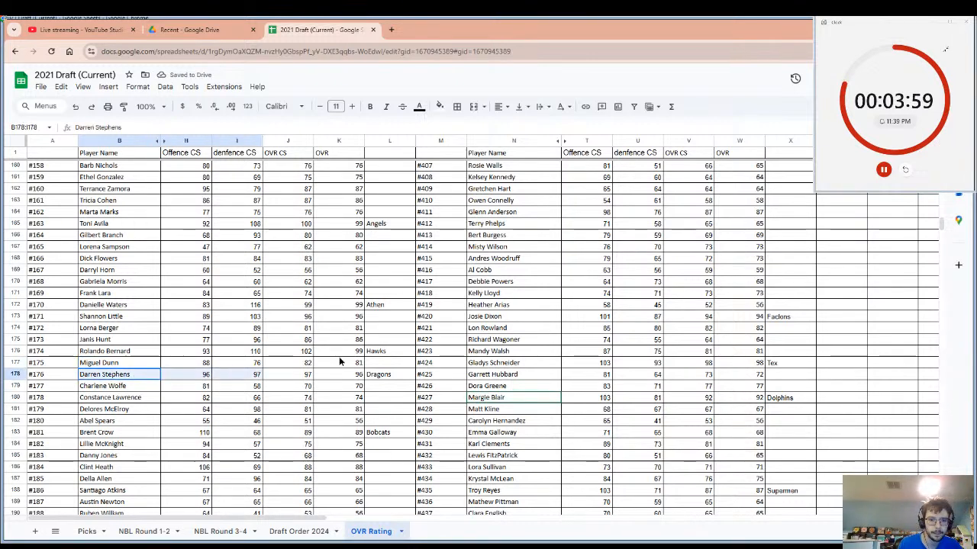
drag(339, 362, 374, 377)
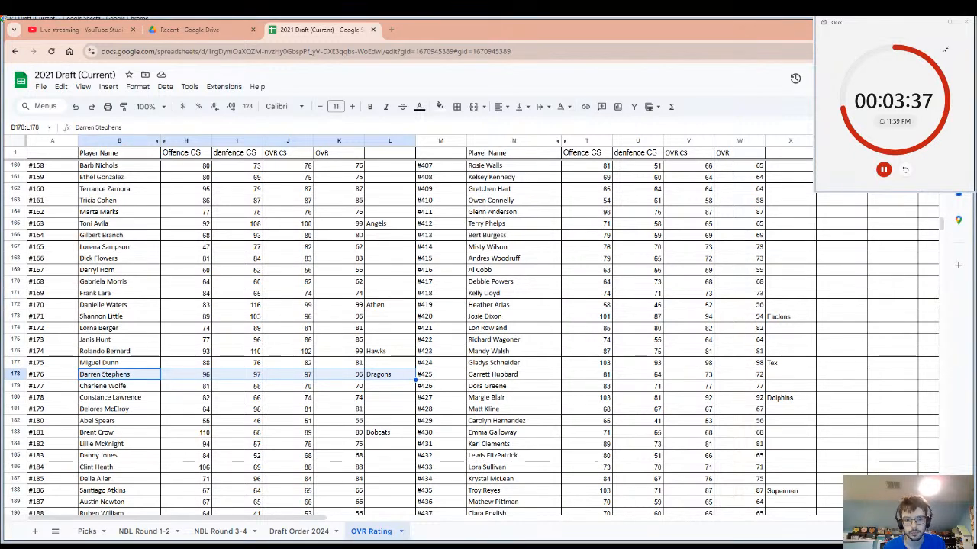
click(905, 170)
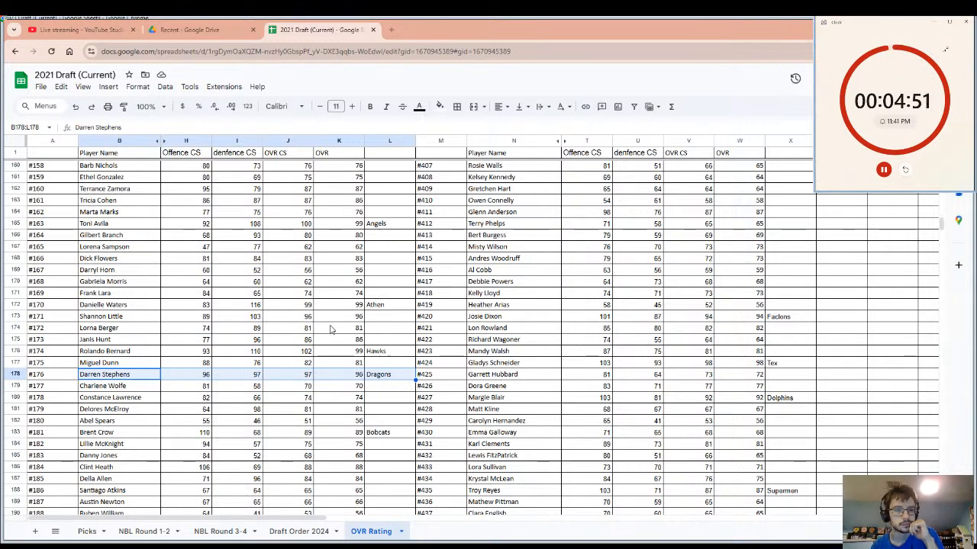
Enter "Werewolves" as the drafting team beside player #171 and restart the pick timer.
drag(330, 325, 355, 329)
click(398, 319)
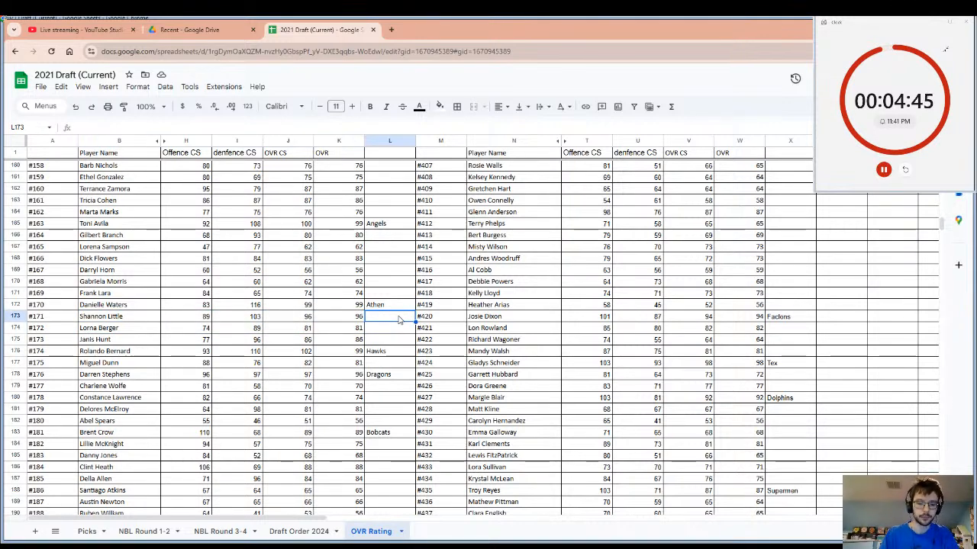
text(Wer)
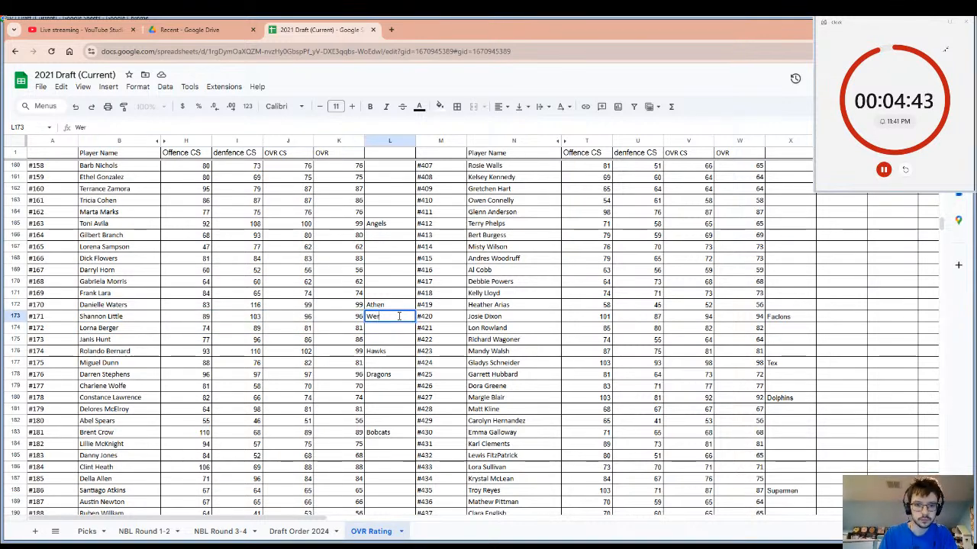
text(ewolfs)
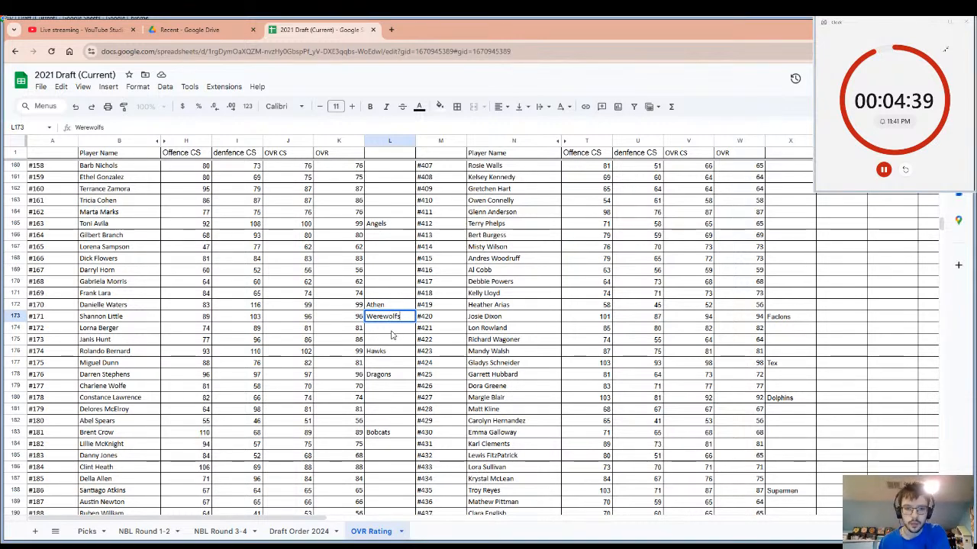
key(BackSpace)
key(BackSpace)
text(ves)
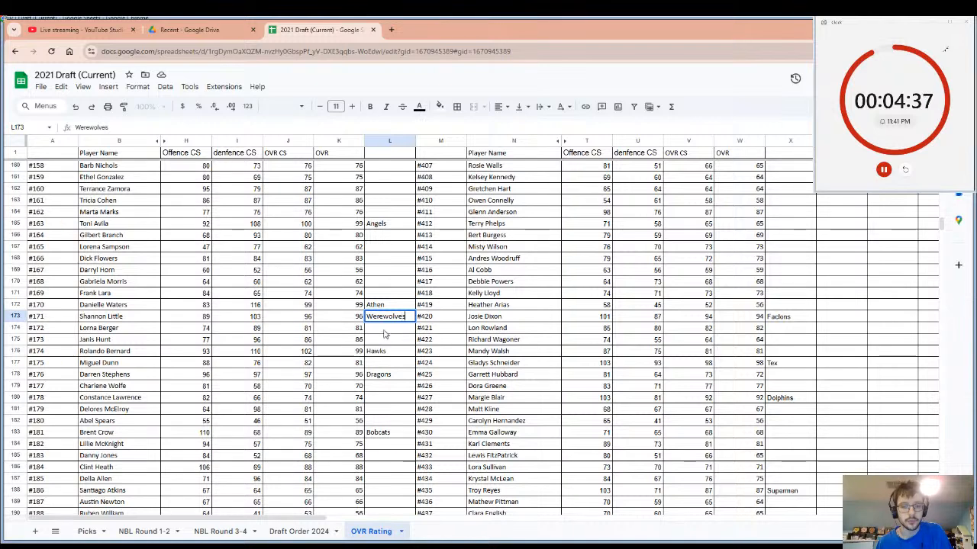
click(141, 321)
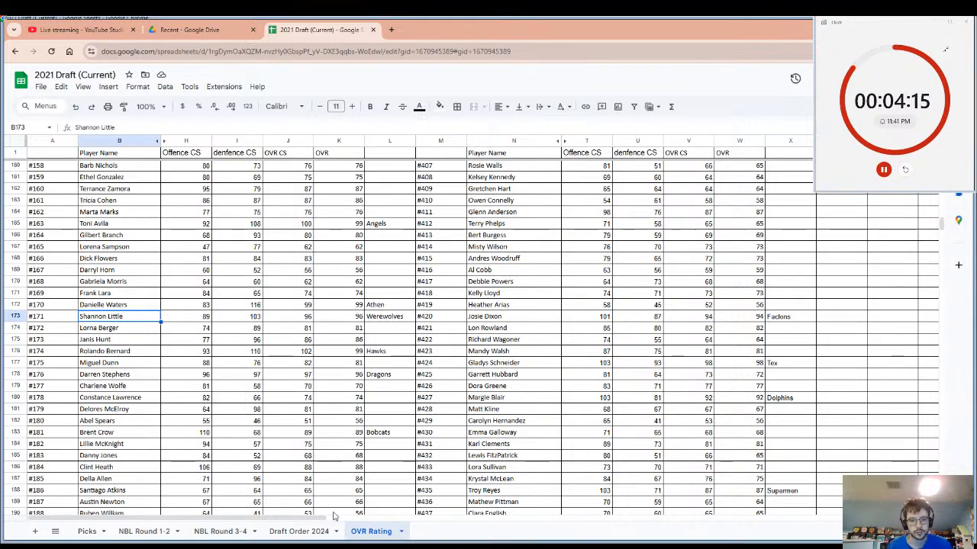
click(904, 170)
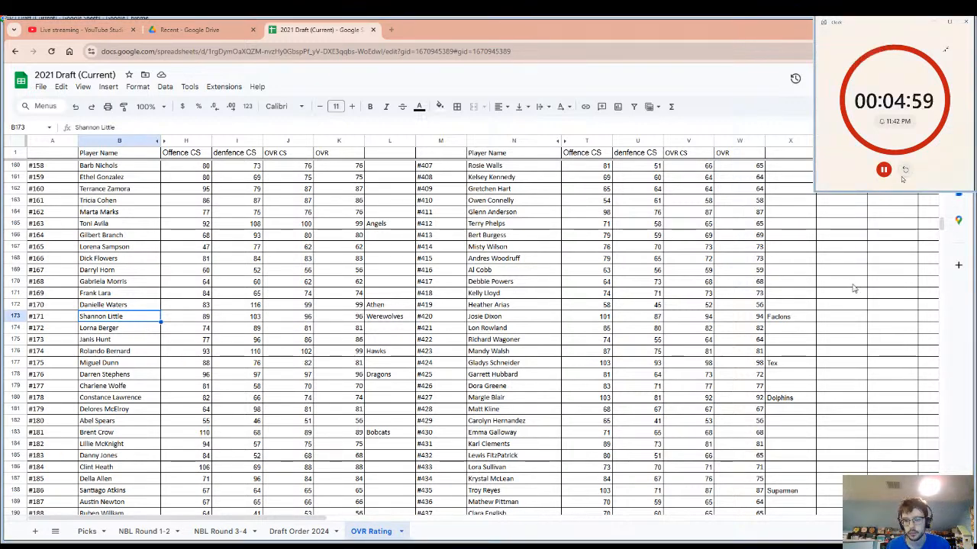
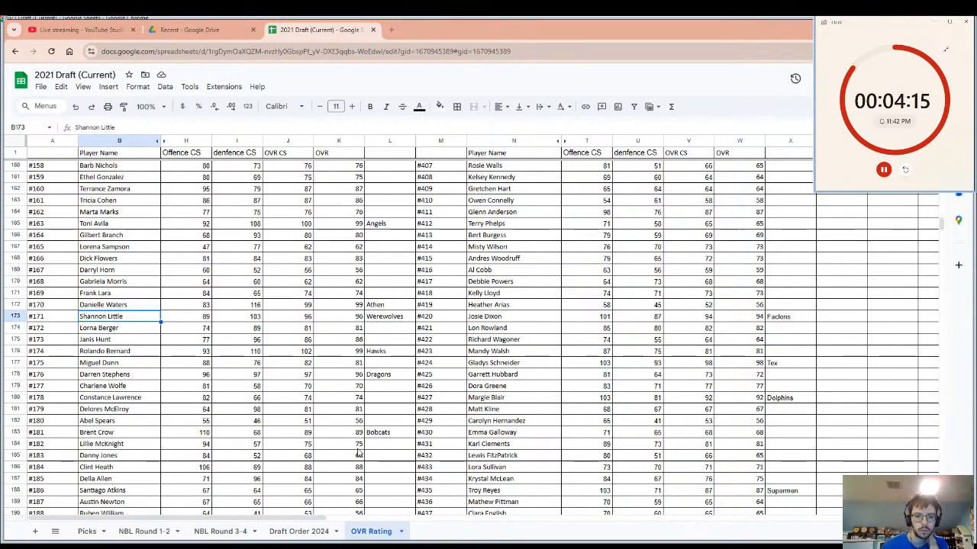
Enter "Ravens" as the drafting team beside player #311 and restart the pick timer.
scroll(492, 400, up, 8)
scroll(534, 400, up, 12)
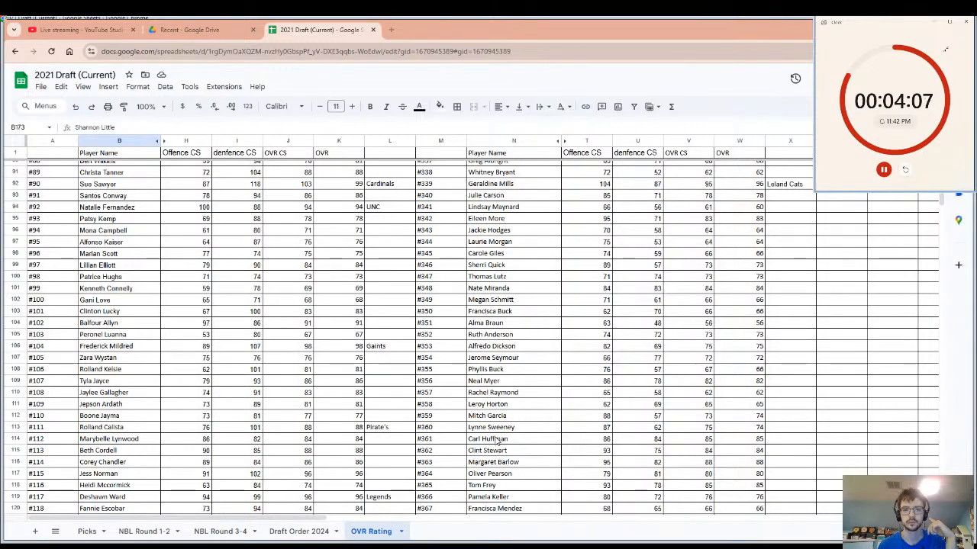
scroll(496, 442, up, 13)
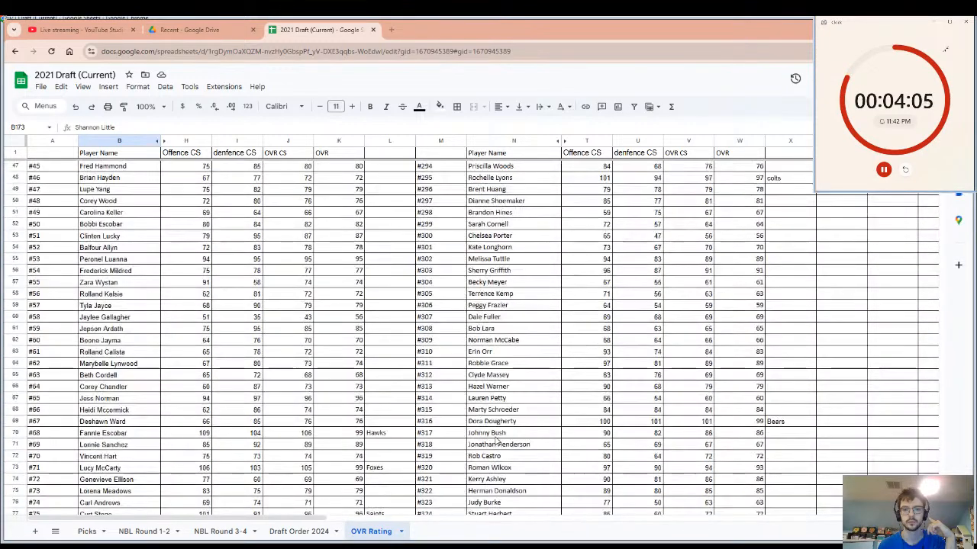
click(760, 369)
click(779, 370)
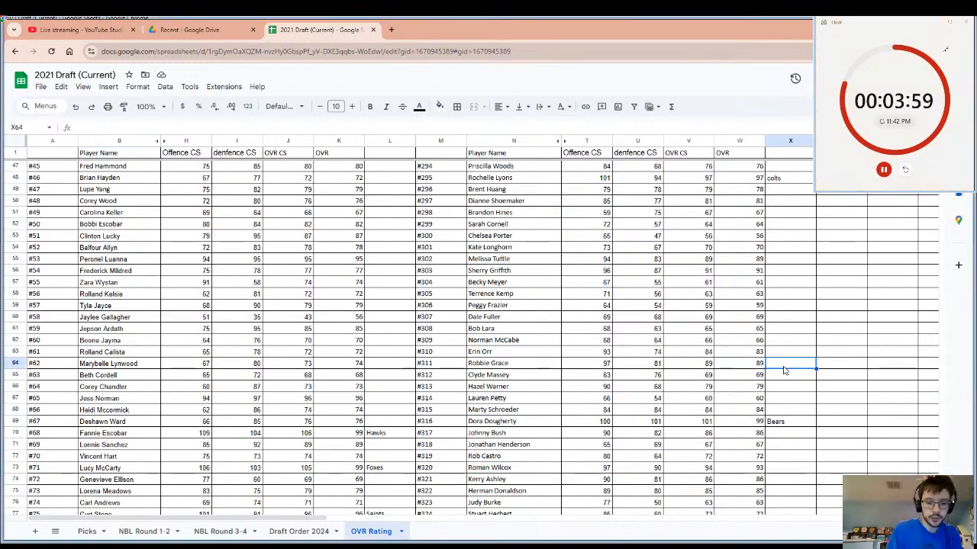
text(Ravens)
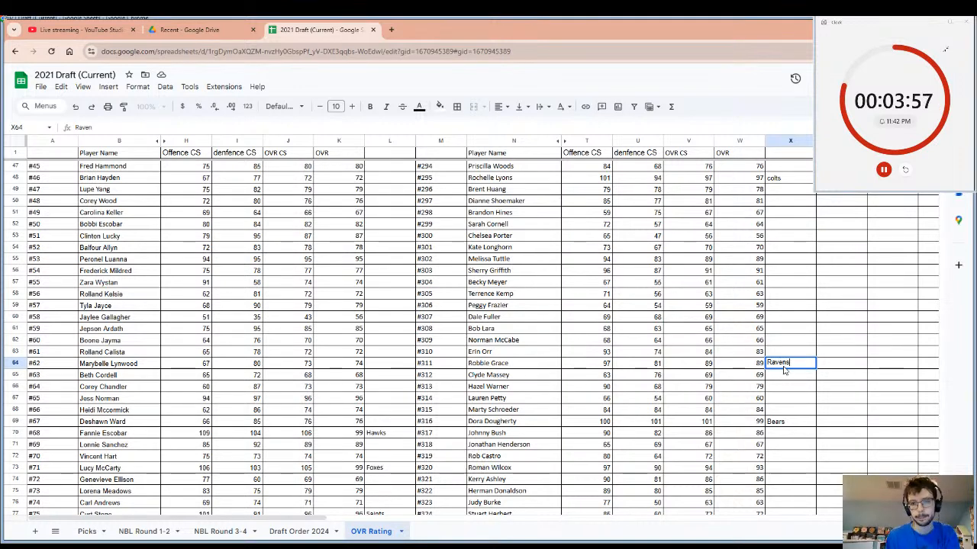
click(546, 367)
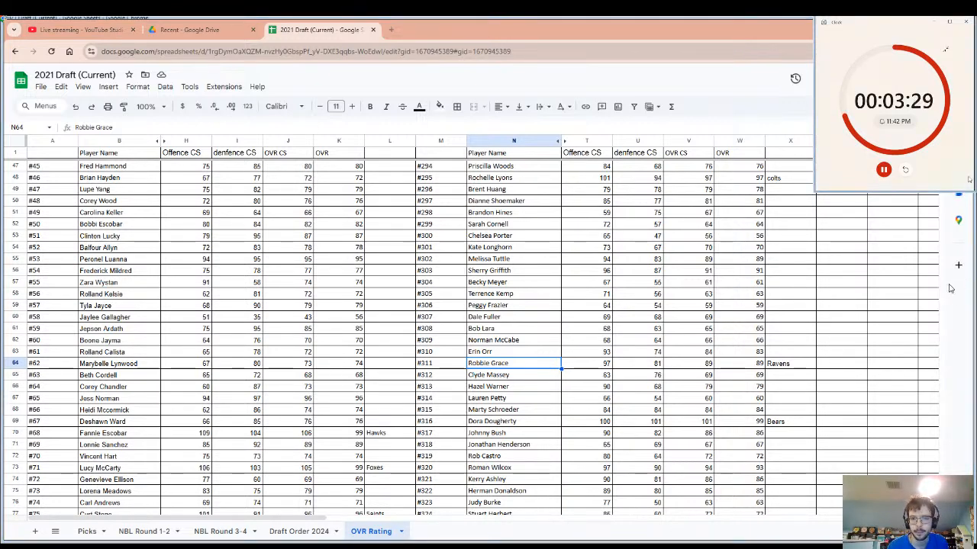
click(905, 169)
click(769, 353)
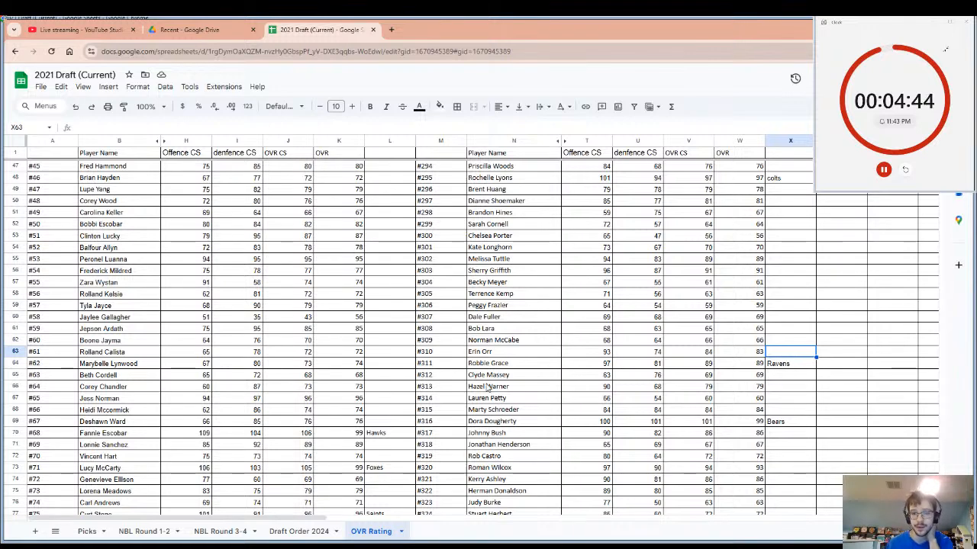
Enter "Bulldogs" as the drafting team beside player #303.
click(525, 364)
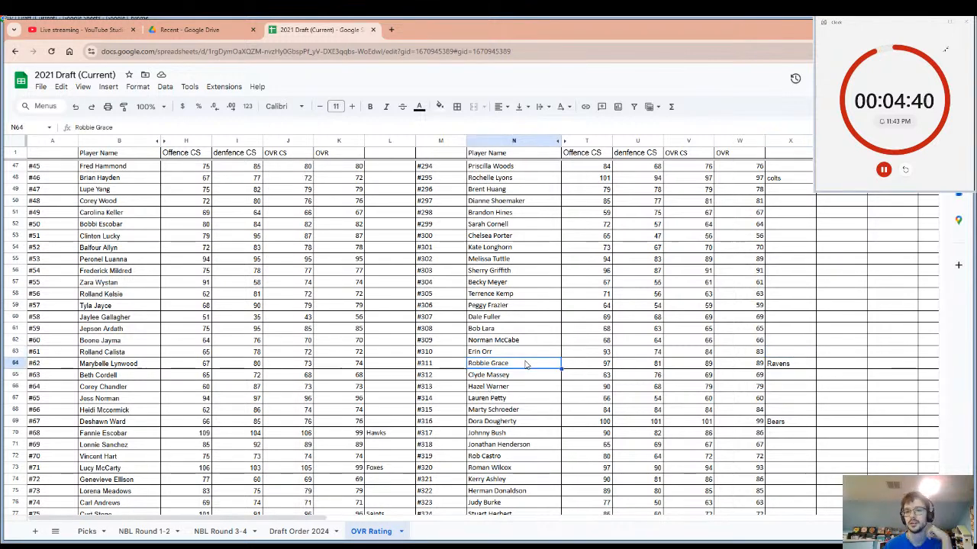
click(509, 273)
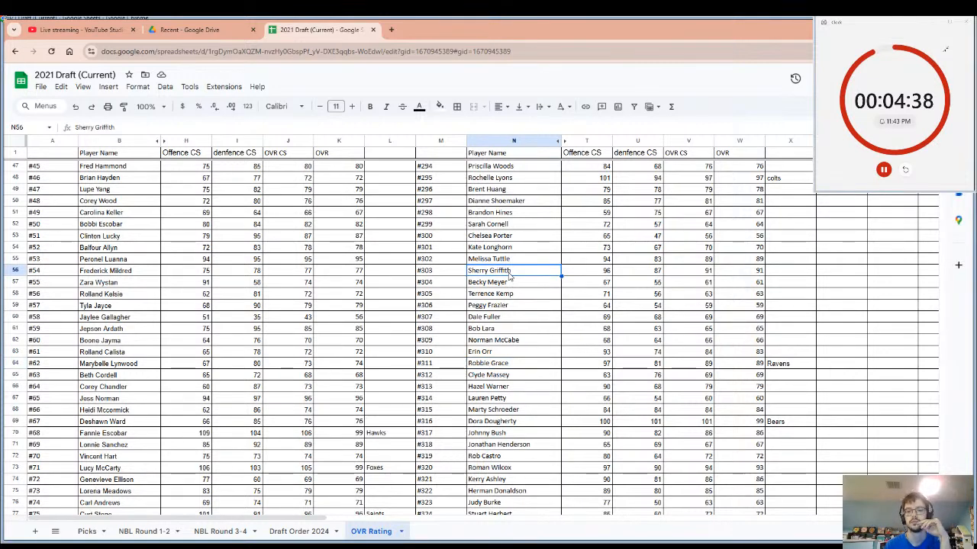
click(778, 272)
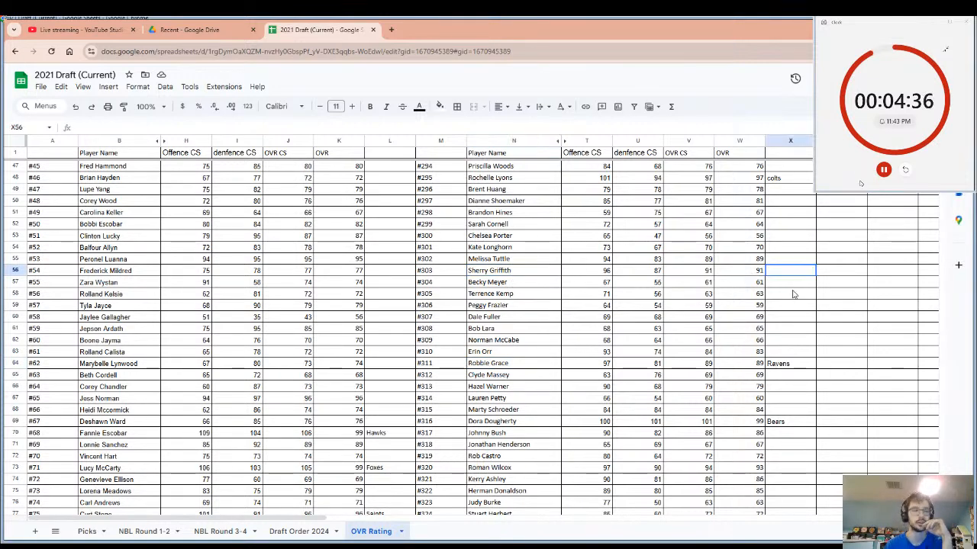
text(B)
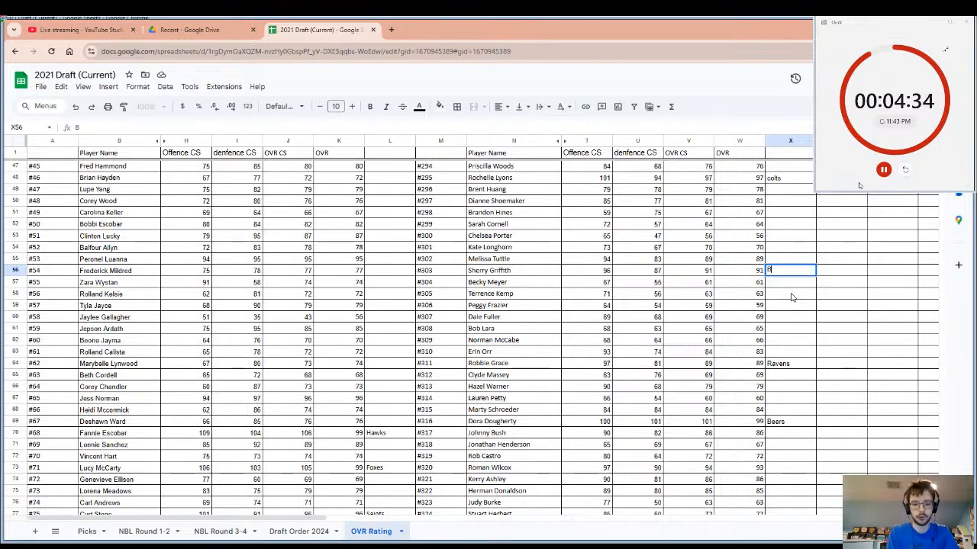
text(ulldogs)
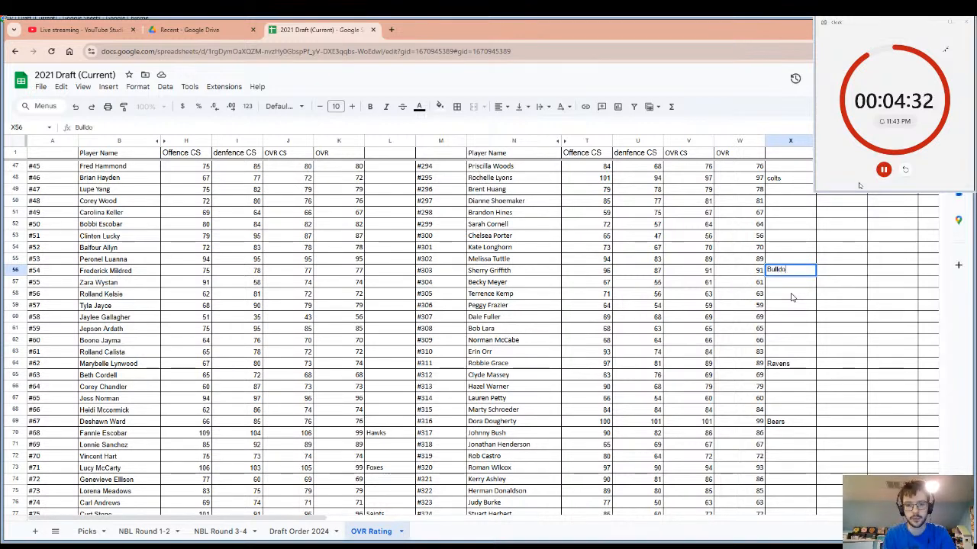
Copy player #303's name and restart the pick timer.
click(488, 273)
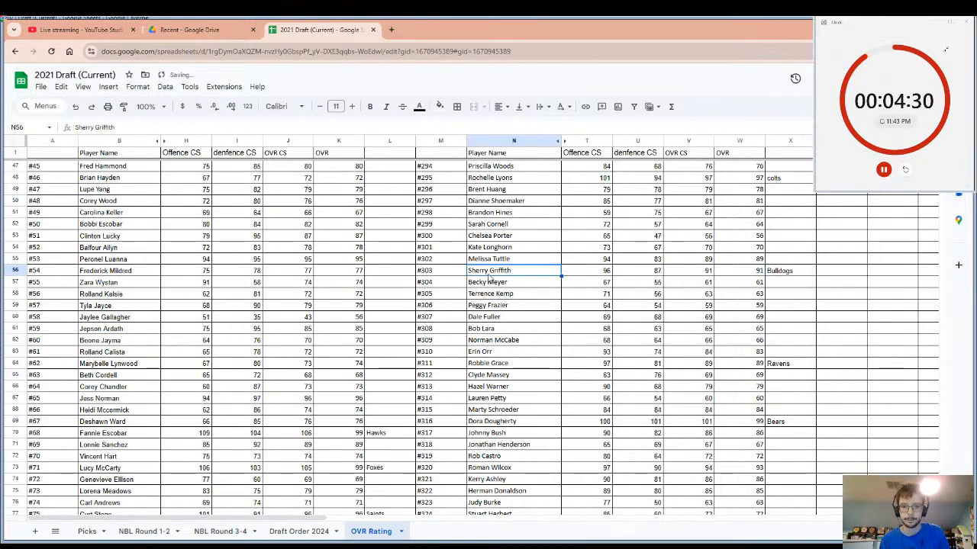
key(ctrl+c)
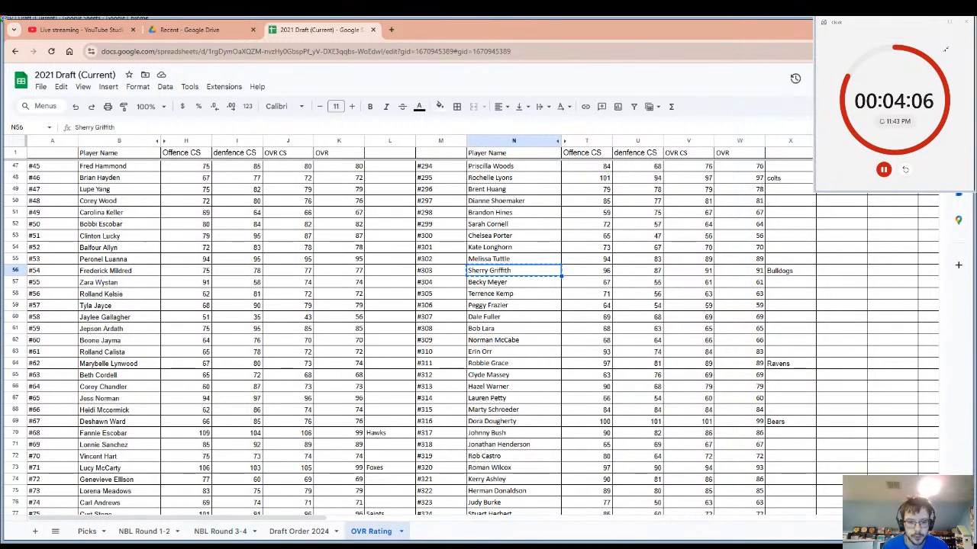
click(905, 170)
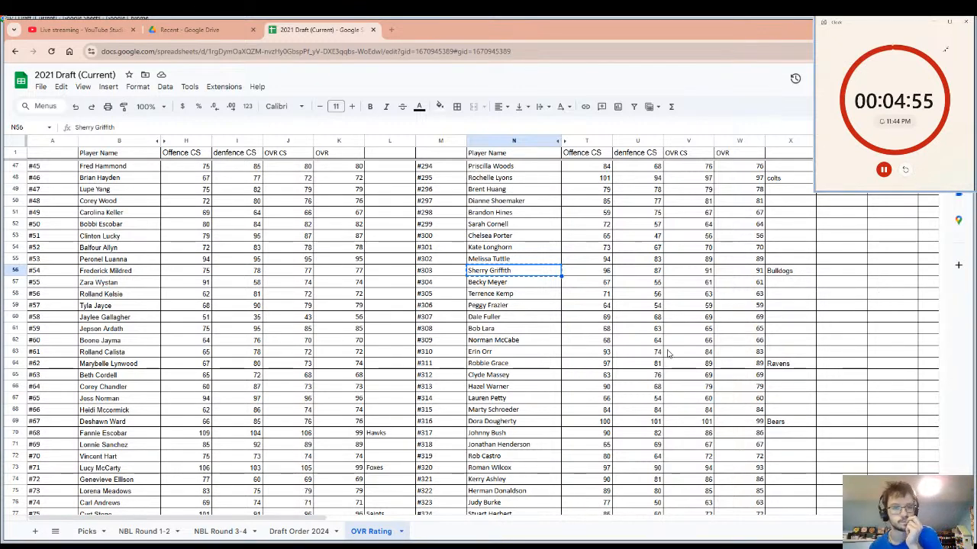
Search the OVR Rating sheet for the value 100.
click(496, 364)
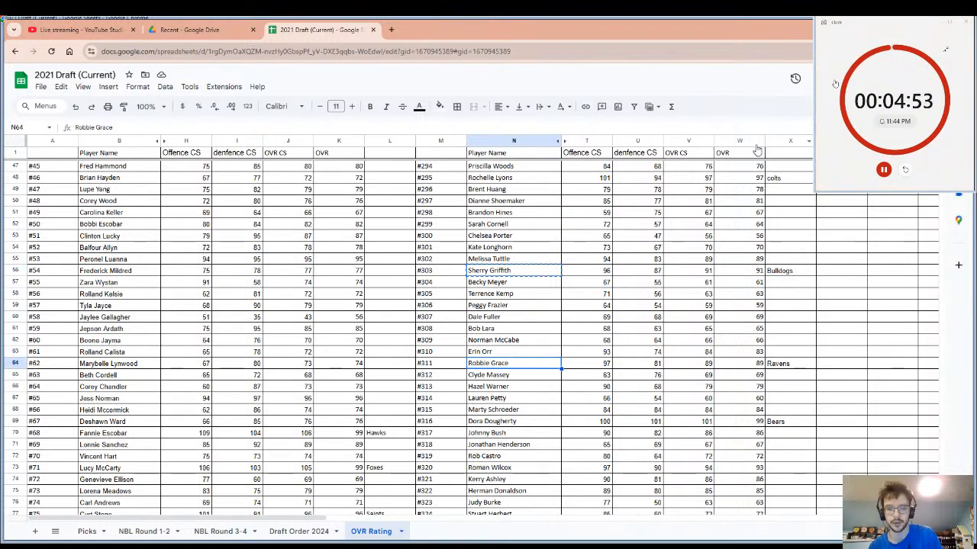
key(ctrl+f)
text(100)
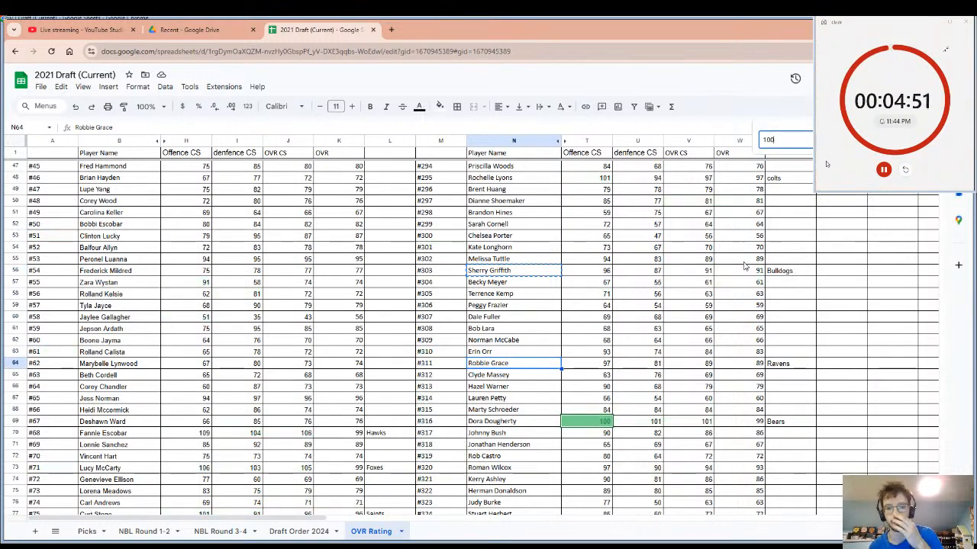
key(Return)
key(Return)
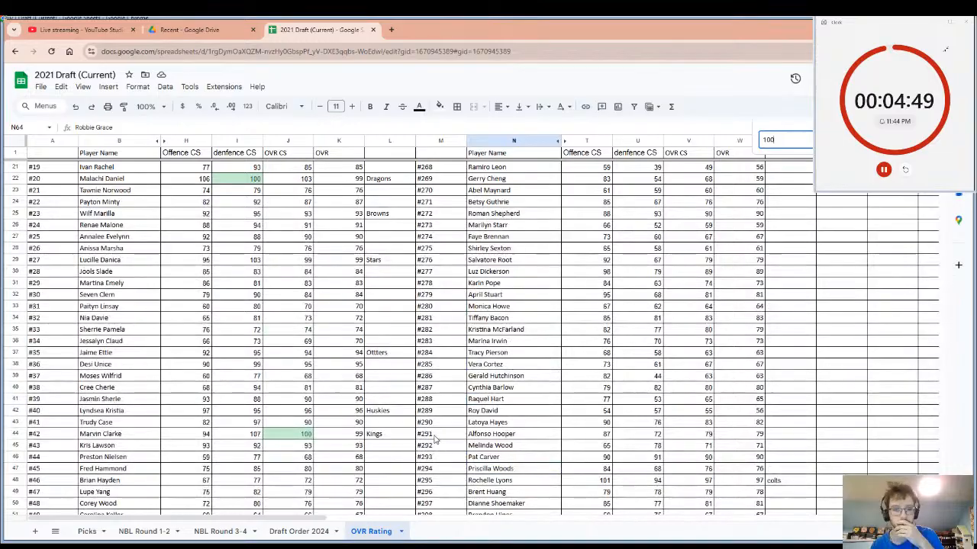
Look through the highlighted 100 ratings across the player list for a strong player without a drafting team.
scroll(435, 439, up, 4)
scroll(261, 376, up, 1)
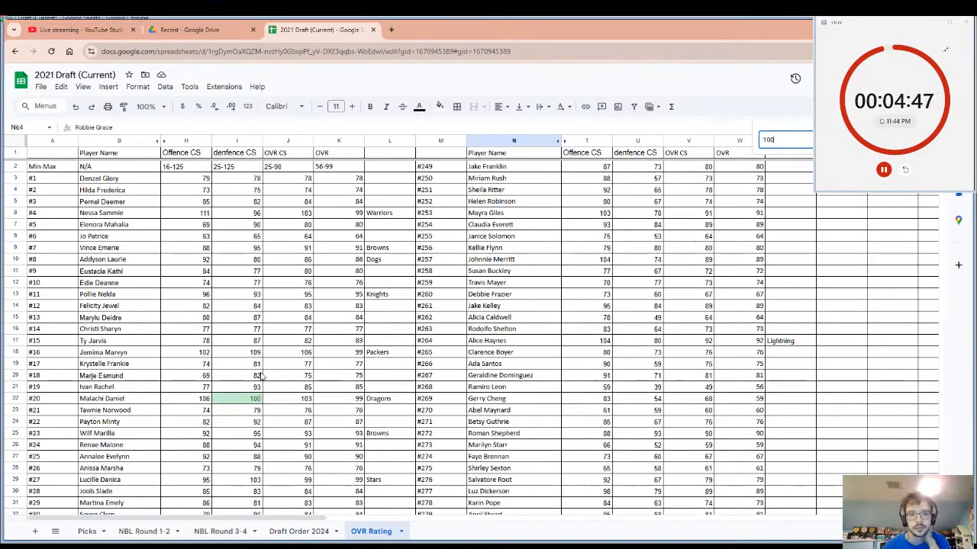
scroll(261, 377, down, 20)
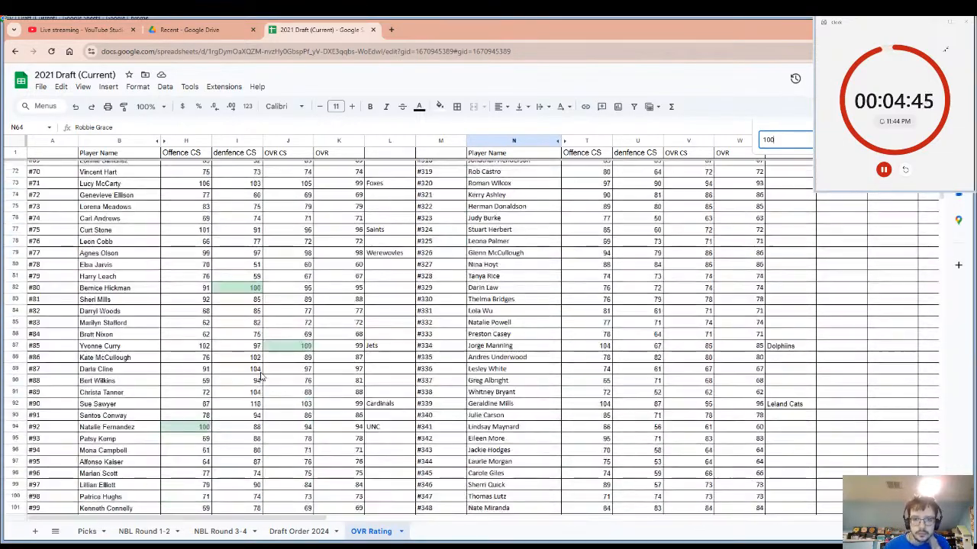
scroll(261, 375, up, 2)
scroll(457, 359, down, 4)
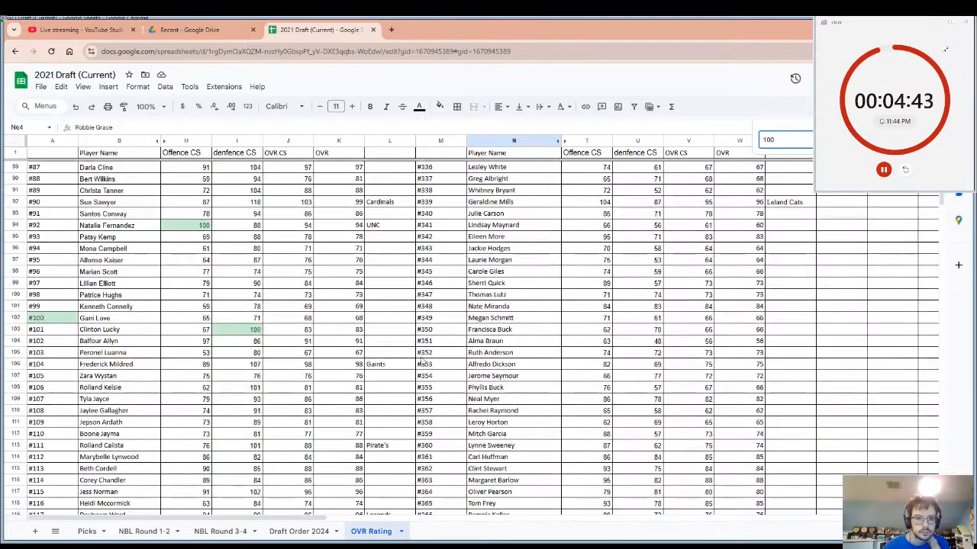
click(228, 330)
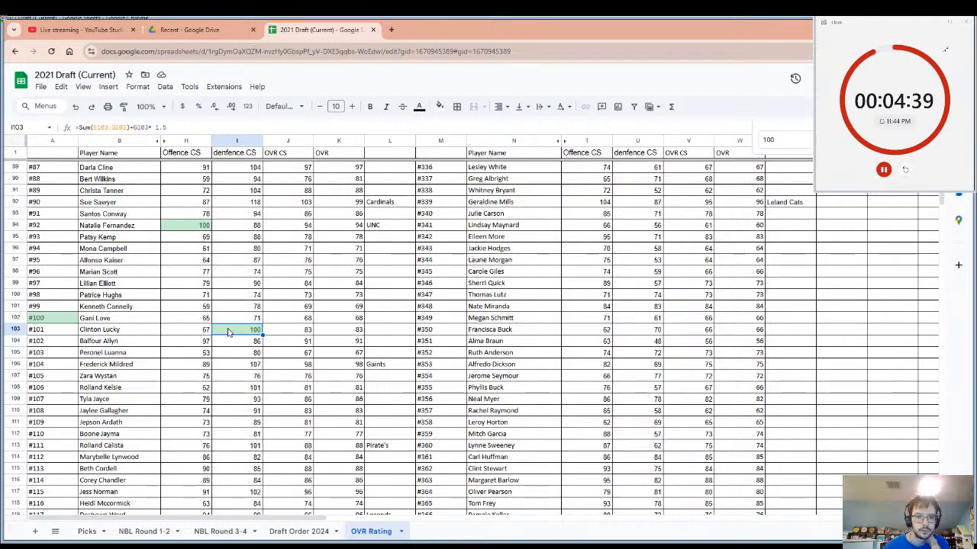
scroll(228, 332, down, 5)
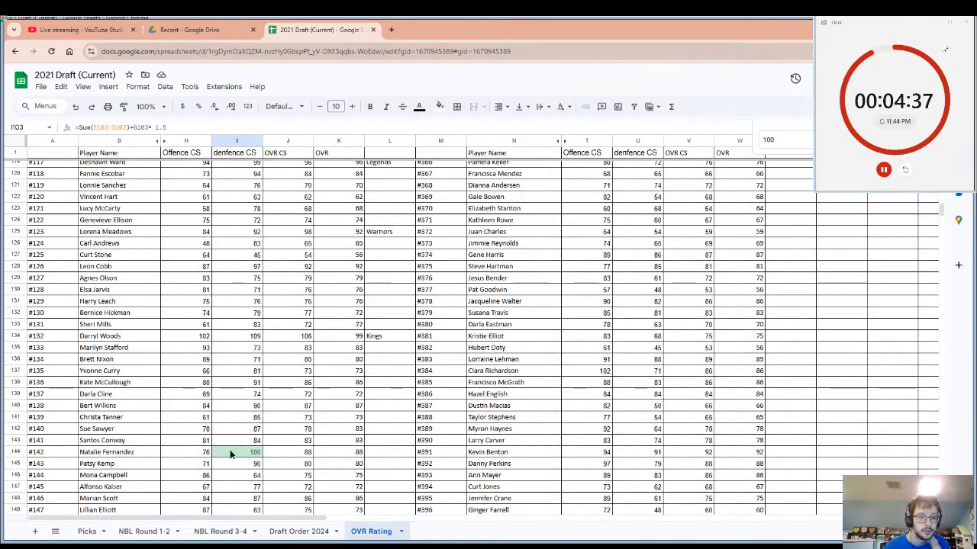
click(232, 453)
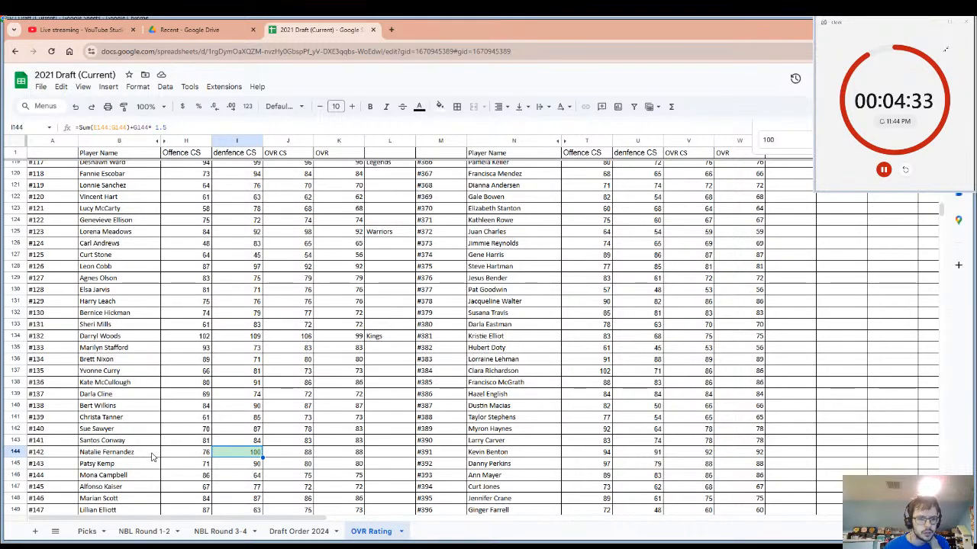
scroll(152, 457, down, 6)
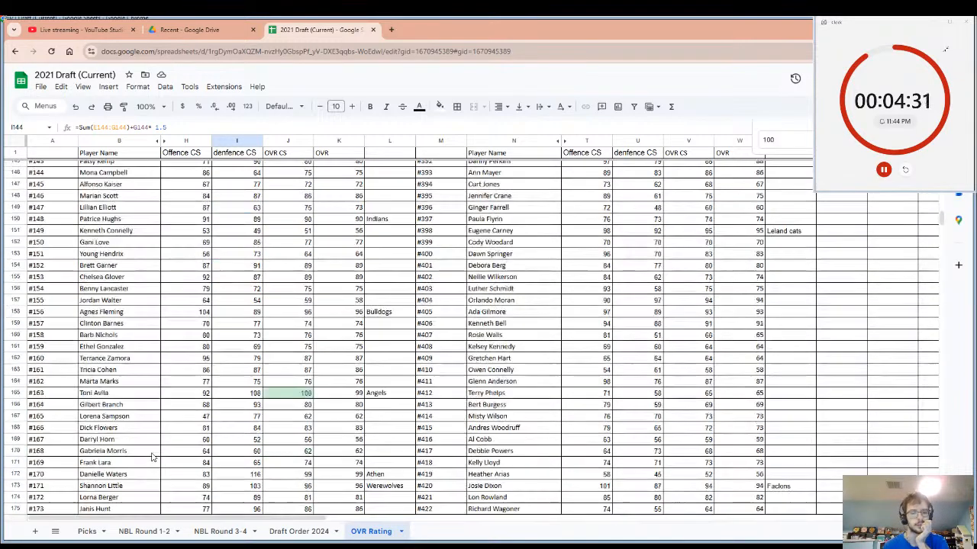
scroll(275, 451, down, 3)
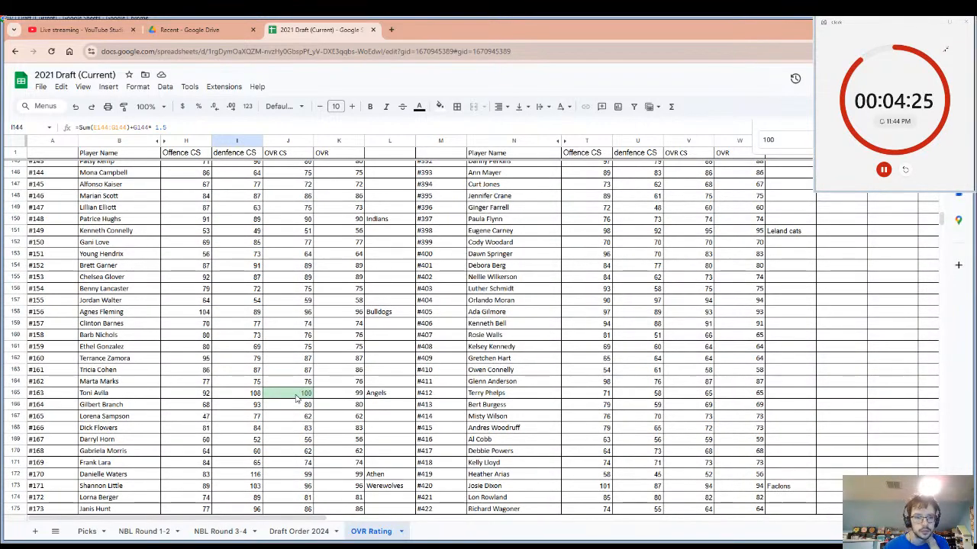
scroll(320, 396, down, 9)
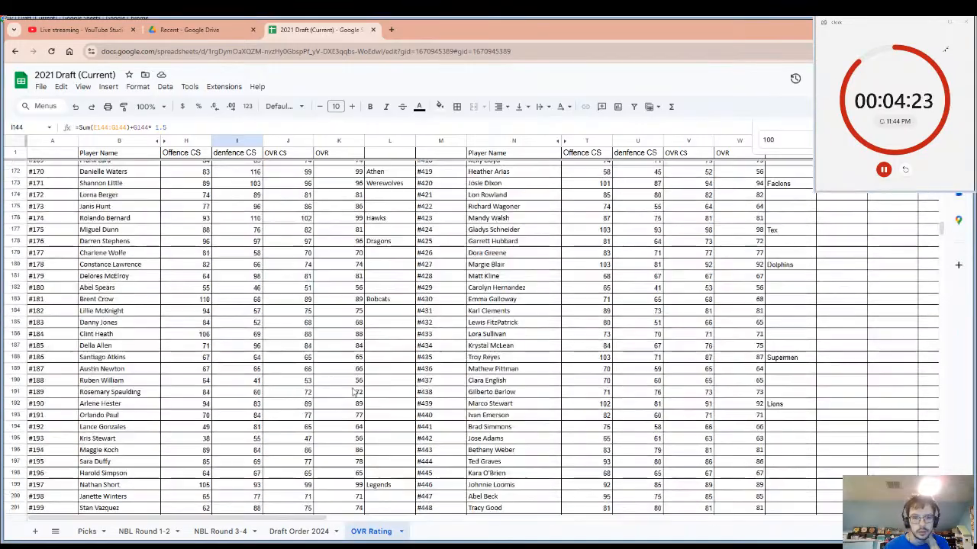
scroll(367, 393, down, 13)
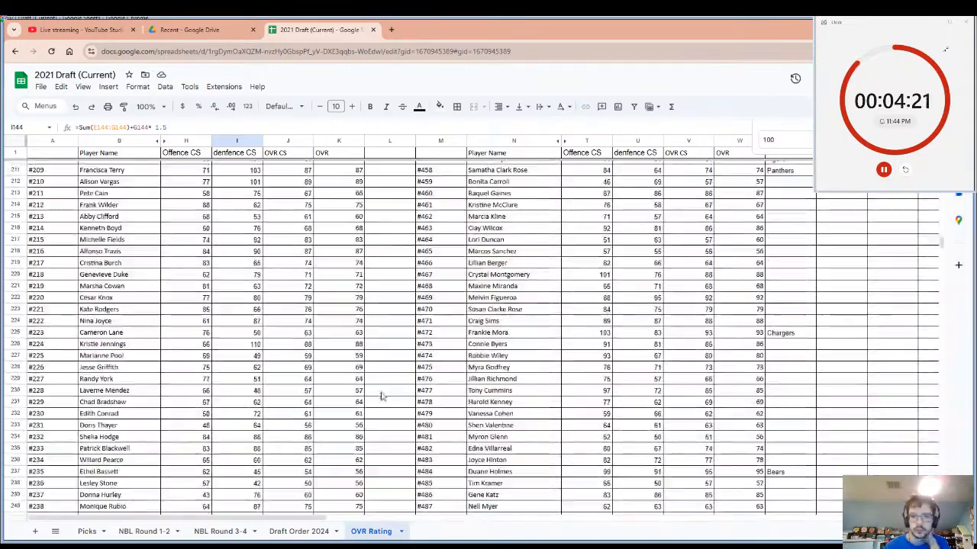
scroll(381, 396, up, 20)
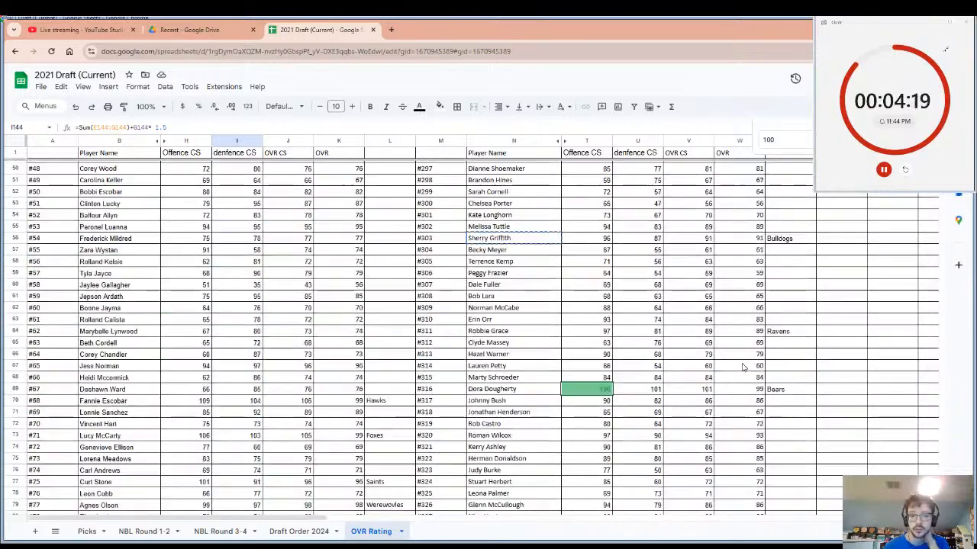
scroll(743, 367, up, 16)
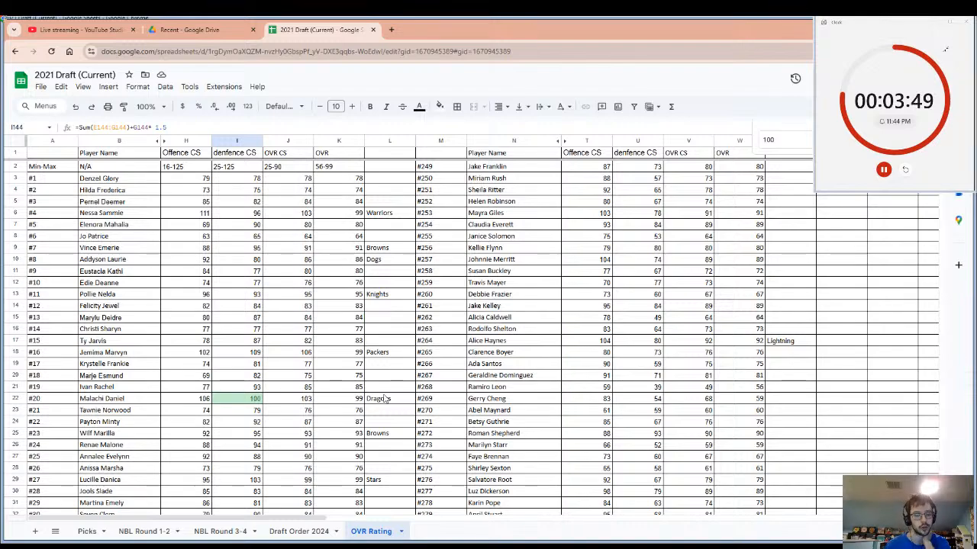
scroll(323, 373, down, 10)
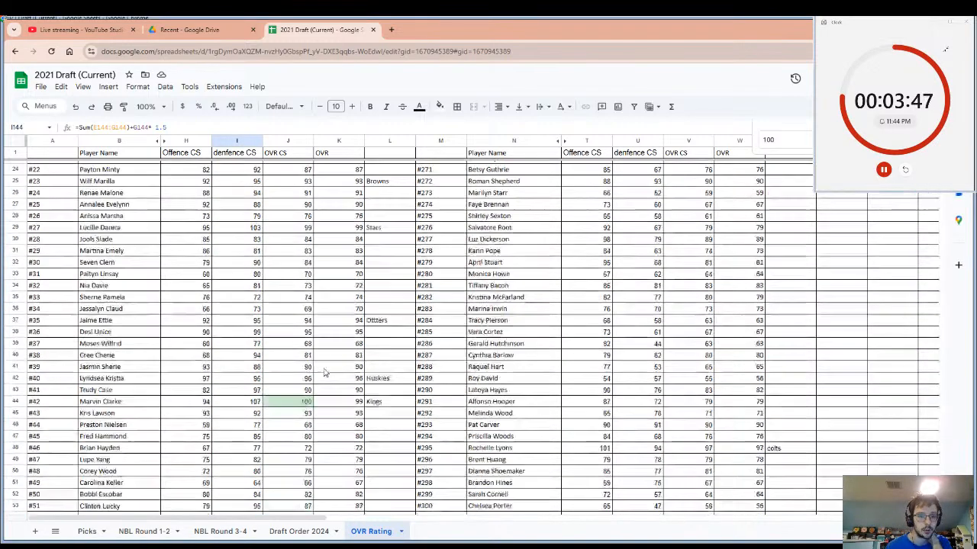
scroll(310, 362, down, 3)
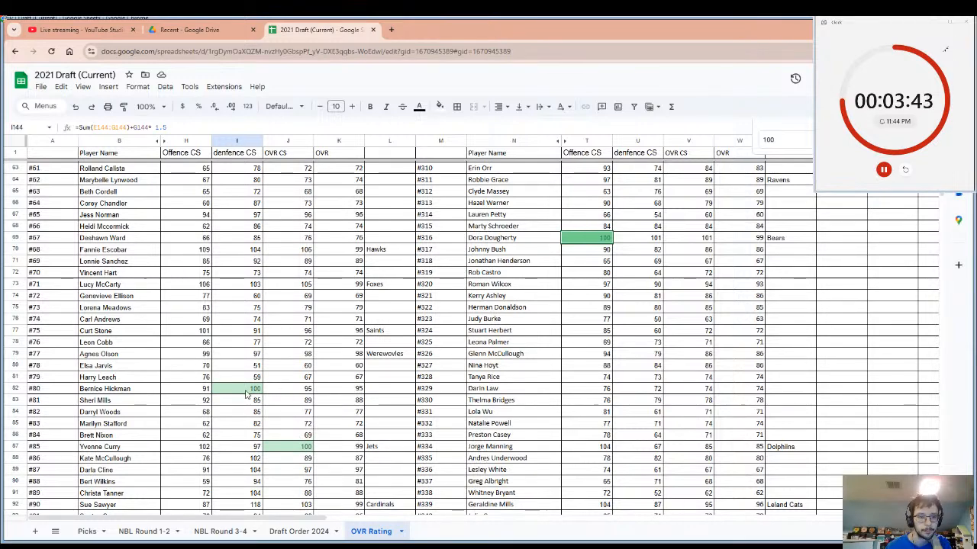
Enter "Faclons" as the drafting team beside player #80.
click(376, 390)
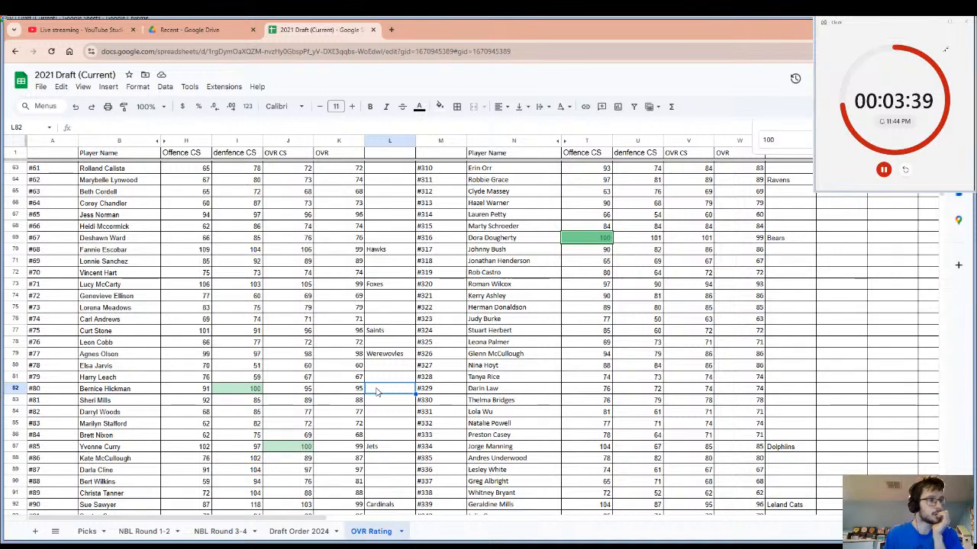
text(Fa)
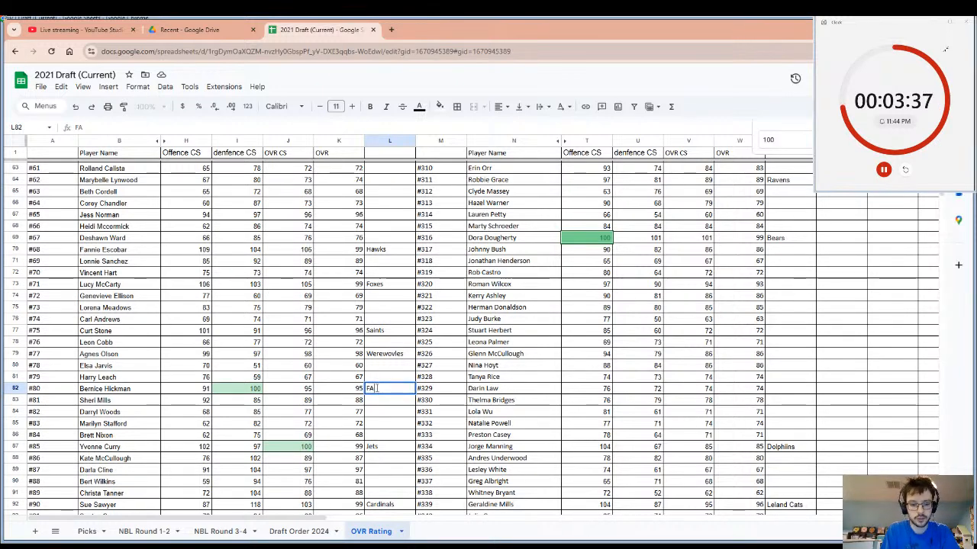
text(c)
text(lons)
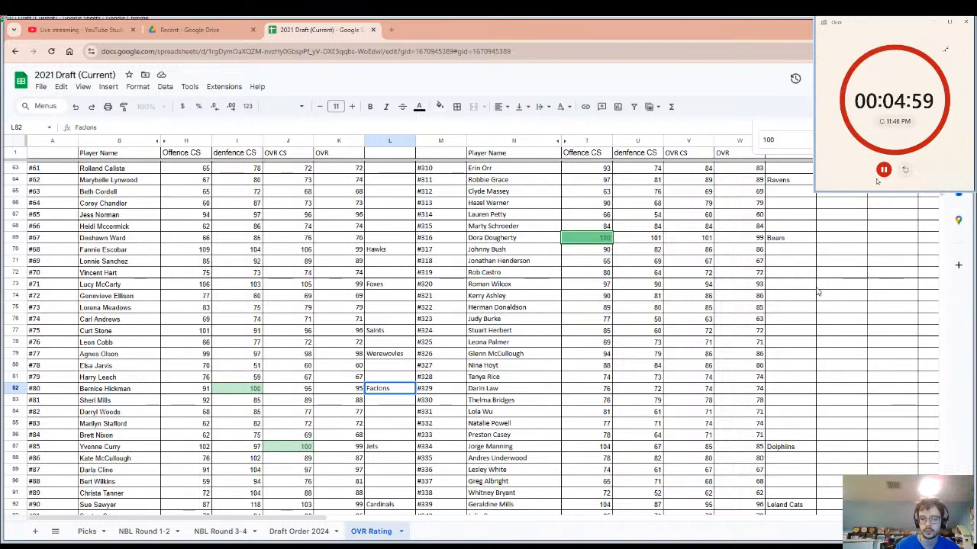
click(297, 437)
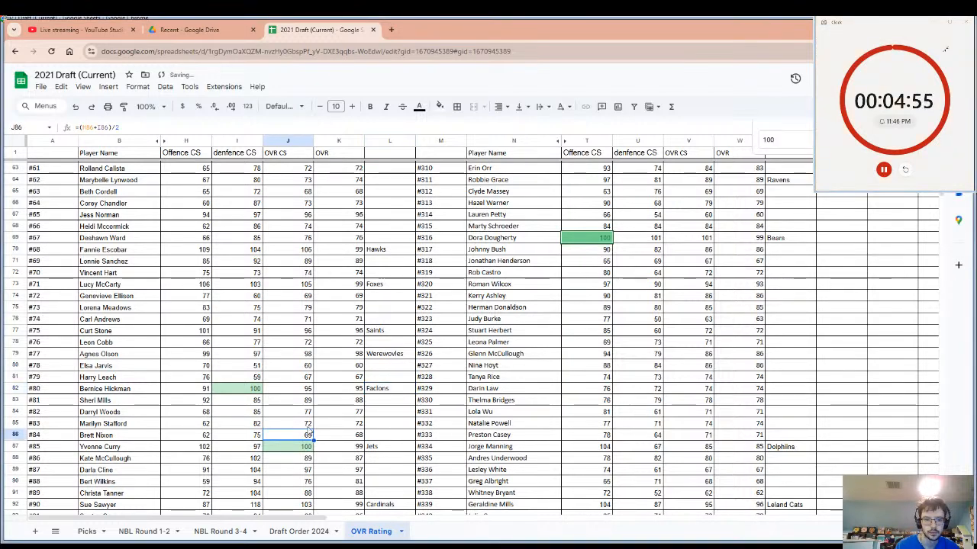
Enter "Bobcats" as the drafting team beside player #101 and restart the pick timer.
scroll(308, 425, down, 3)
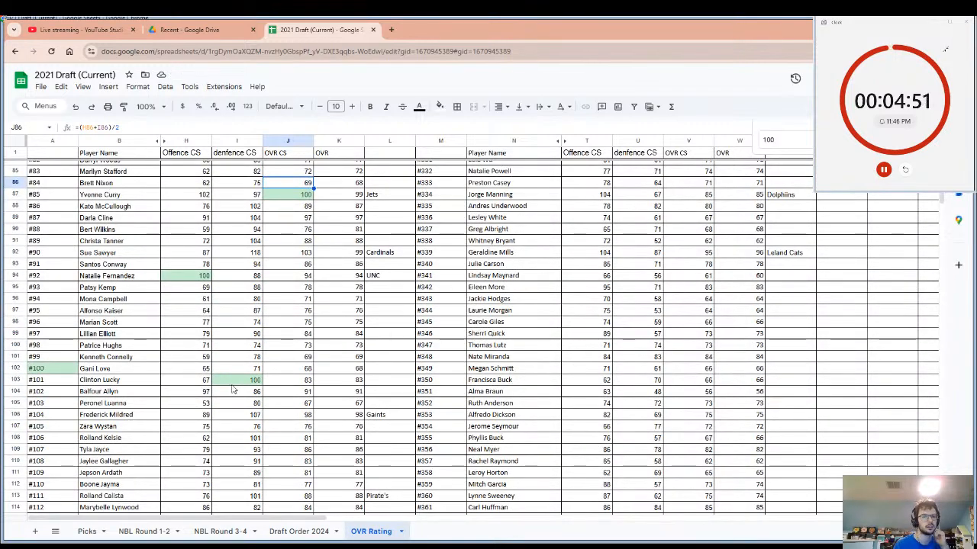
click(234, 382)
click(384, 383)
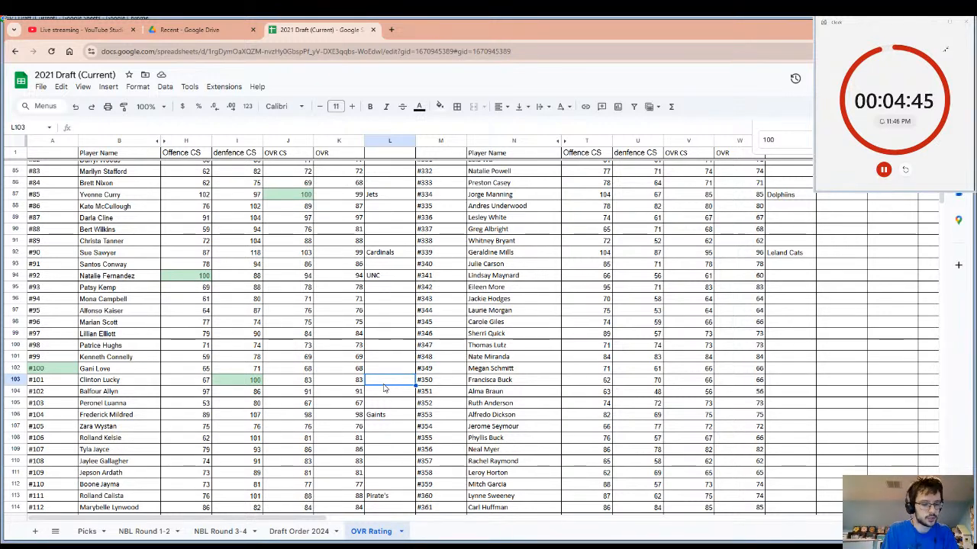
text(B)
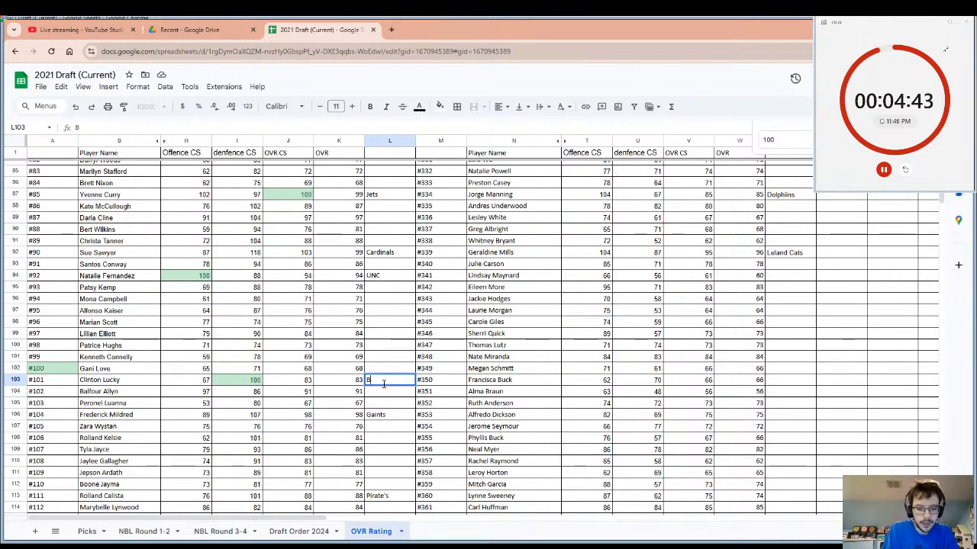
text(obcats)
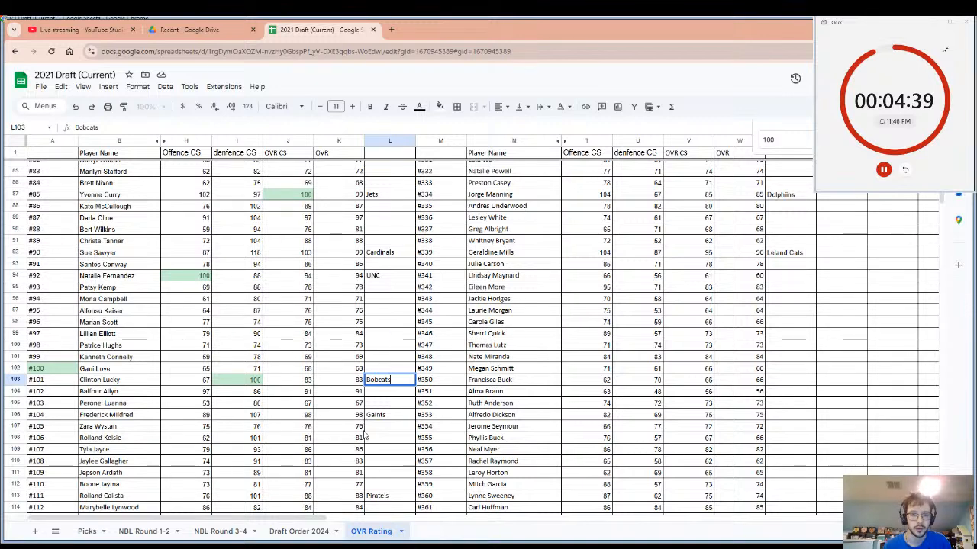
click(119, 387)
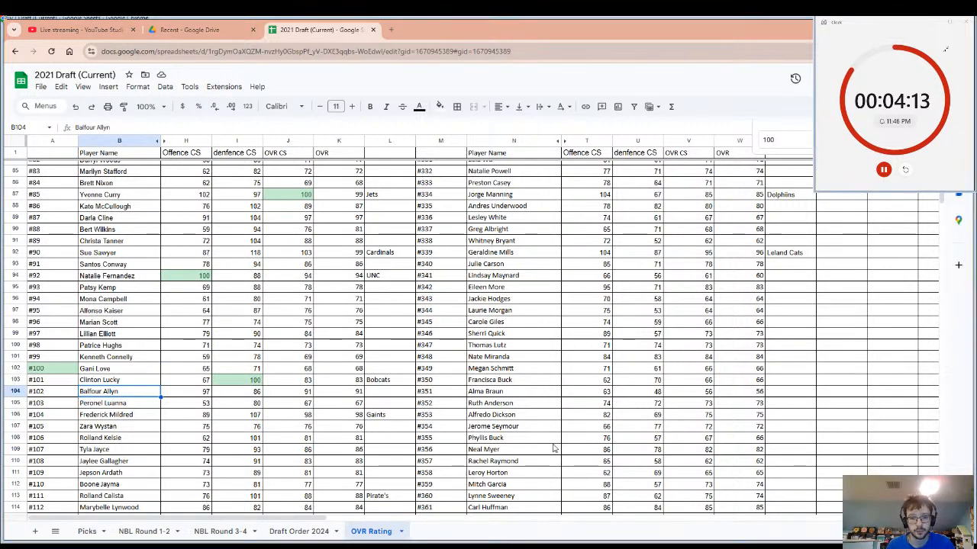
click(905, 169)
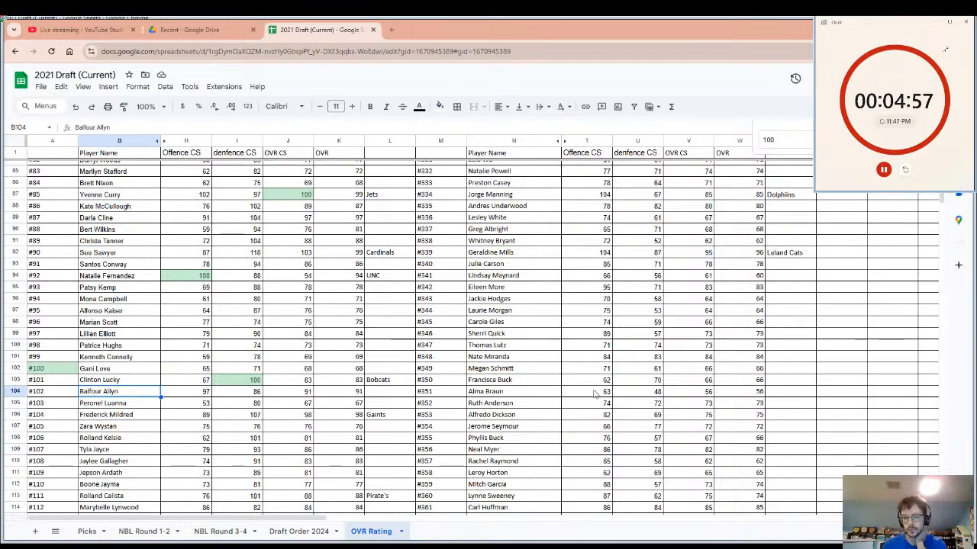
Enter "Angels" as the drafting team beside player #293 and restart the pick timer for the next team.
click(515, 336)
scroll(596, 345, up, 10)
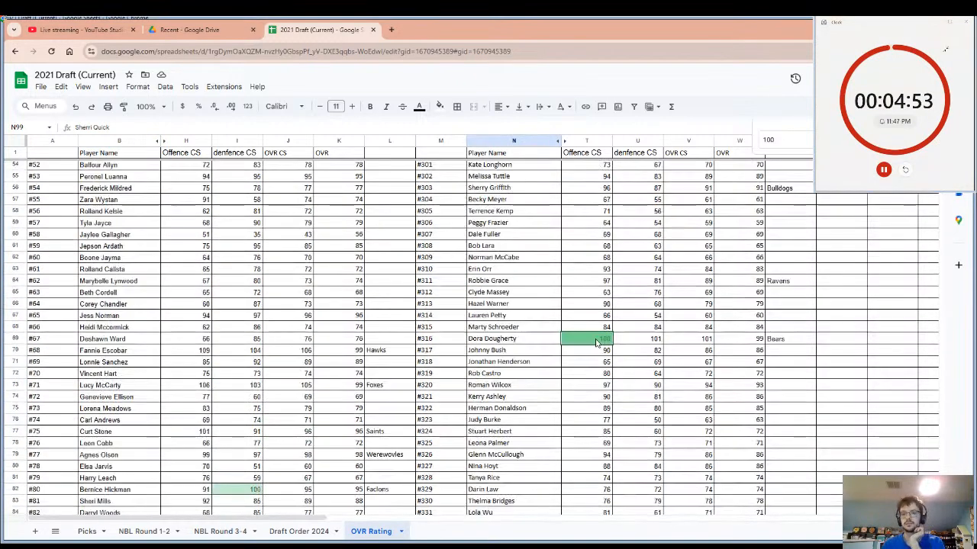
click(508, 396)
click(509, 386)
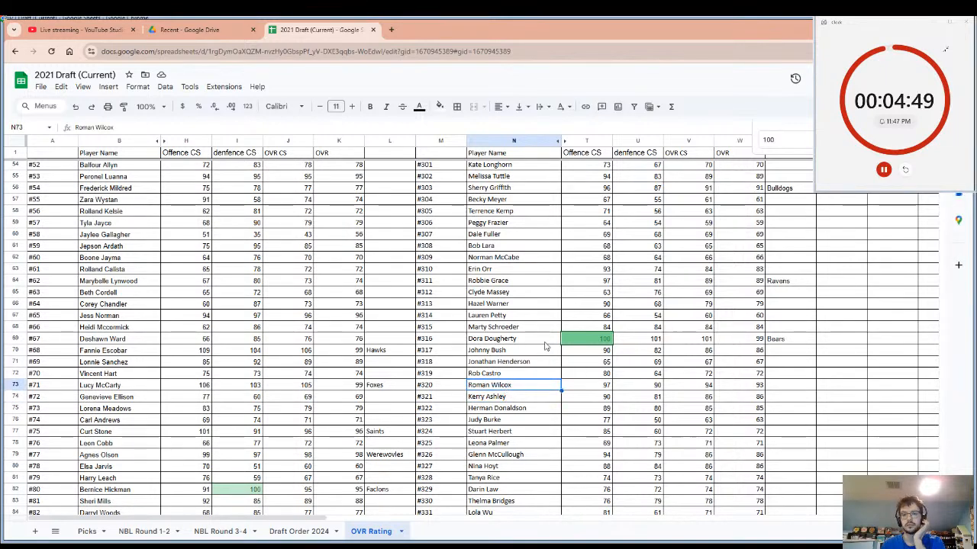
scroll(767, 242, up, 6)
scroll(767, 242, up, 2)
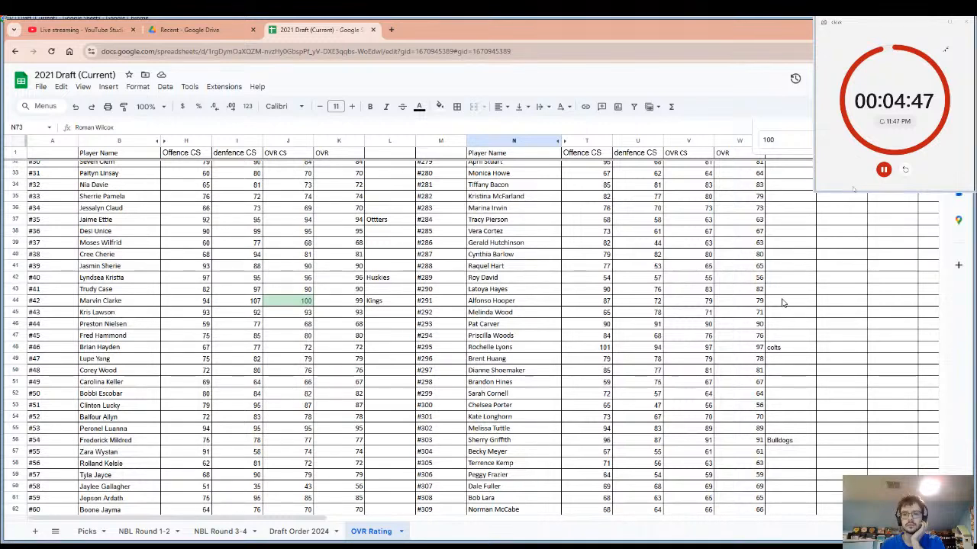
click(784, 328)
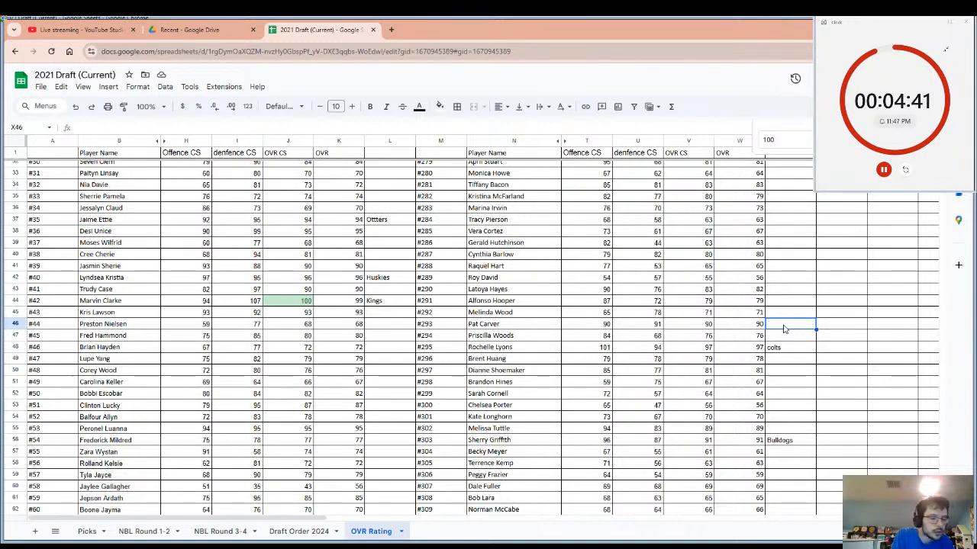
text(Ang)
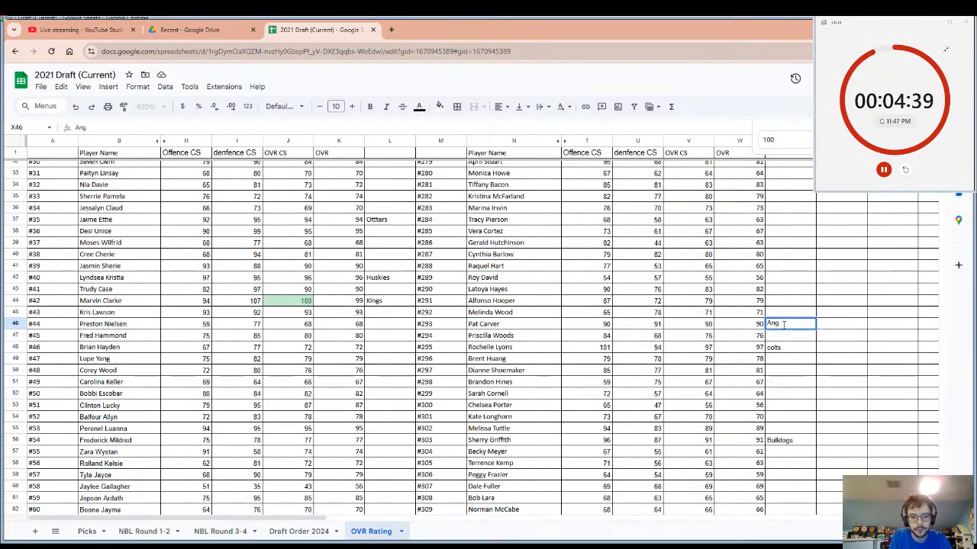
text(aels)
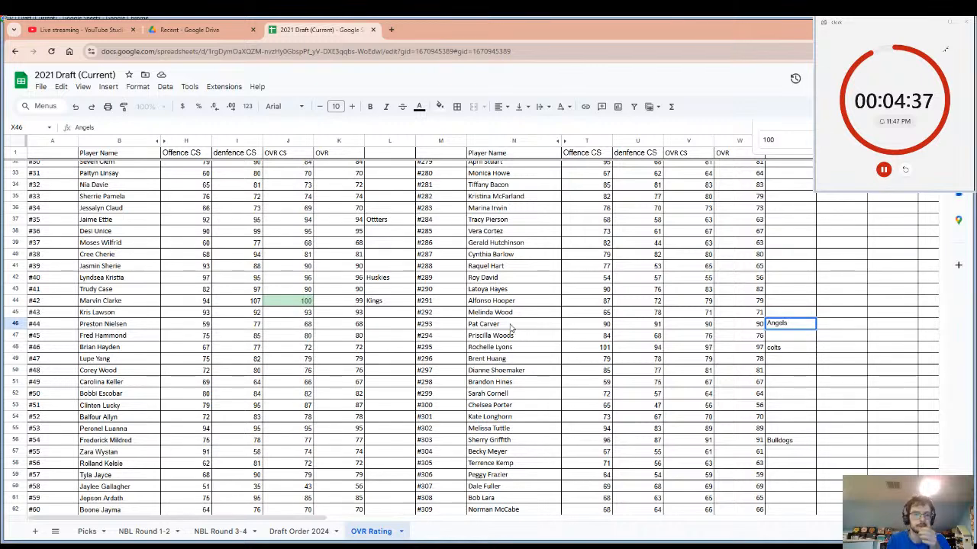
click(511, 326)
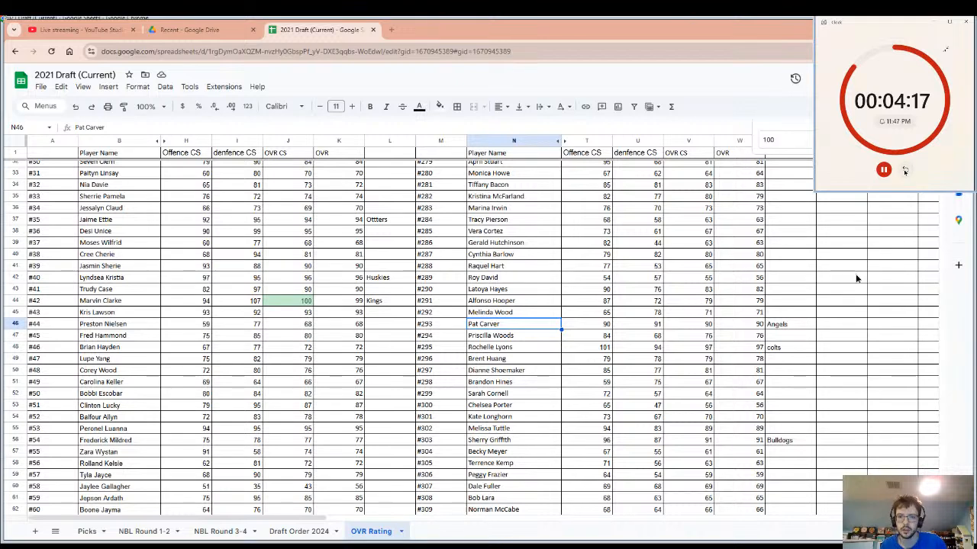
click(904, 171)
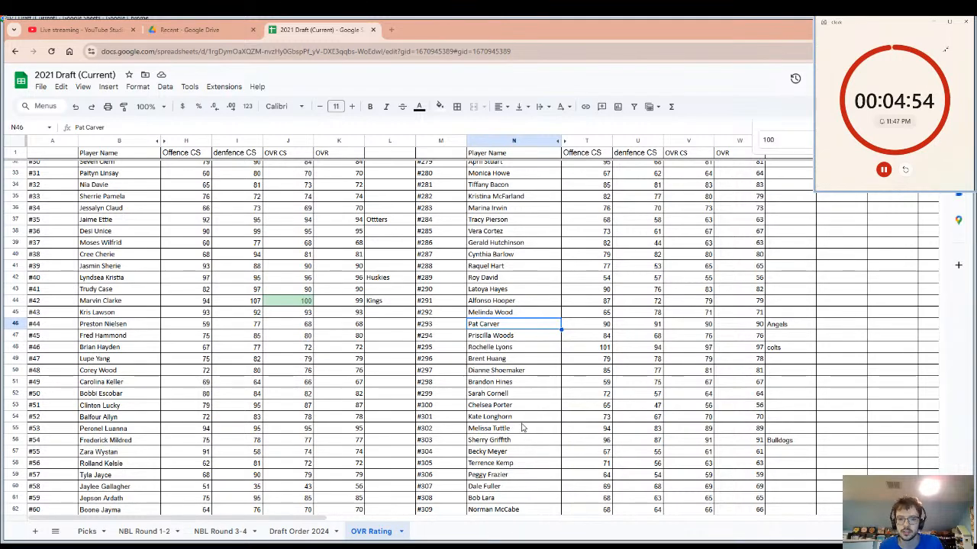
Review the highlighted 100 ratings across the player list, including player #142's defence rating, for an undrafted pick.
scroll(522, 424, down, 5)
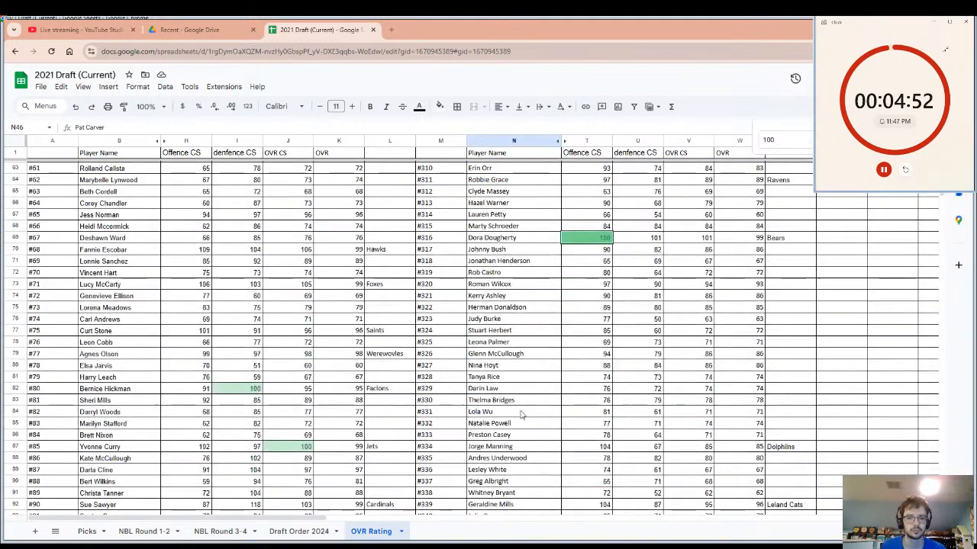
scroll(522, 415, down, 3)
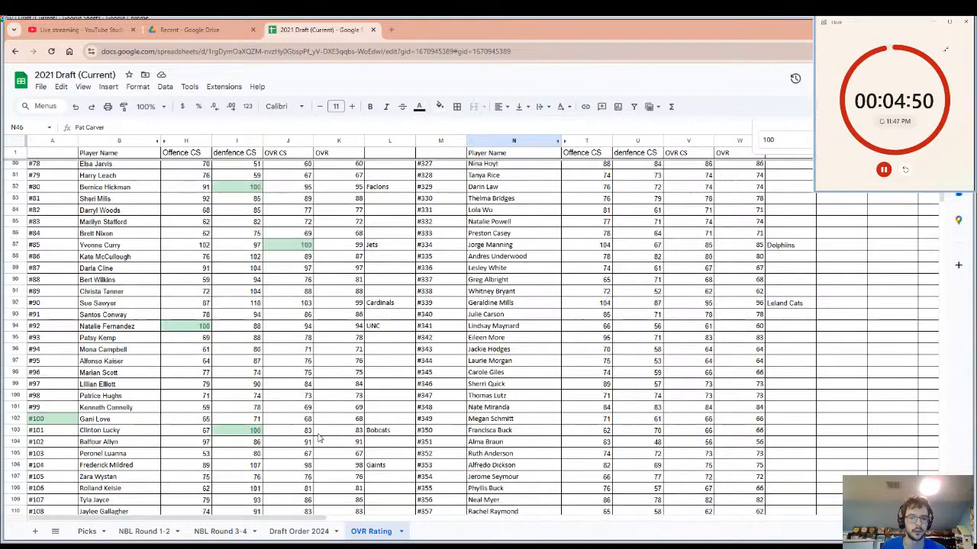
scroll(321, 435, down, 7)
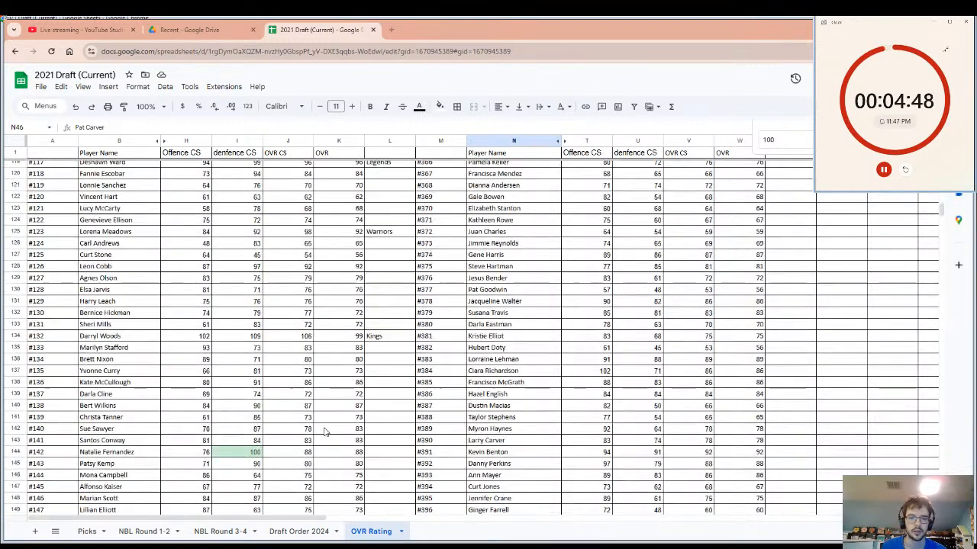
click(243, 453)
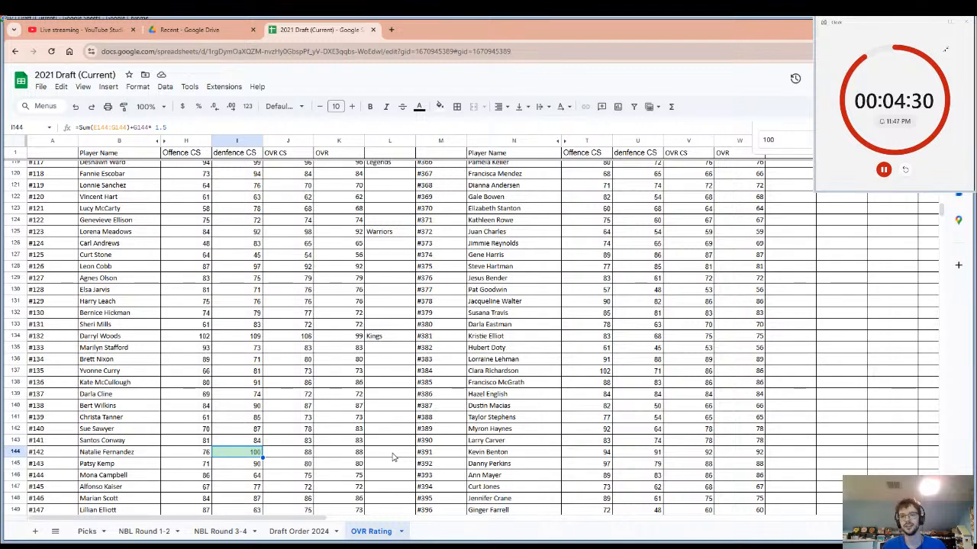
scroll(436, 399, up, 4)
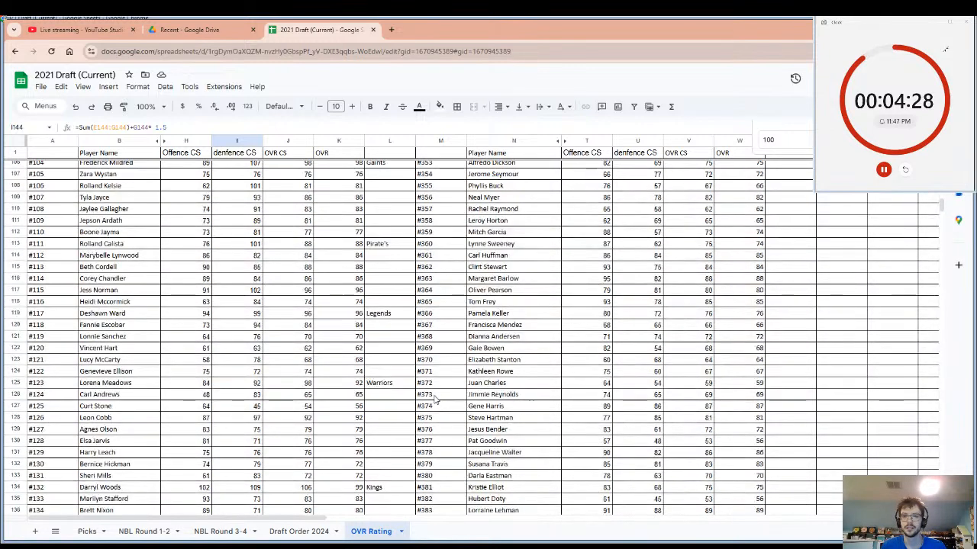
scroll(436, 398, up, 3)
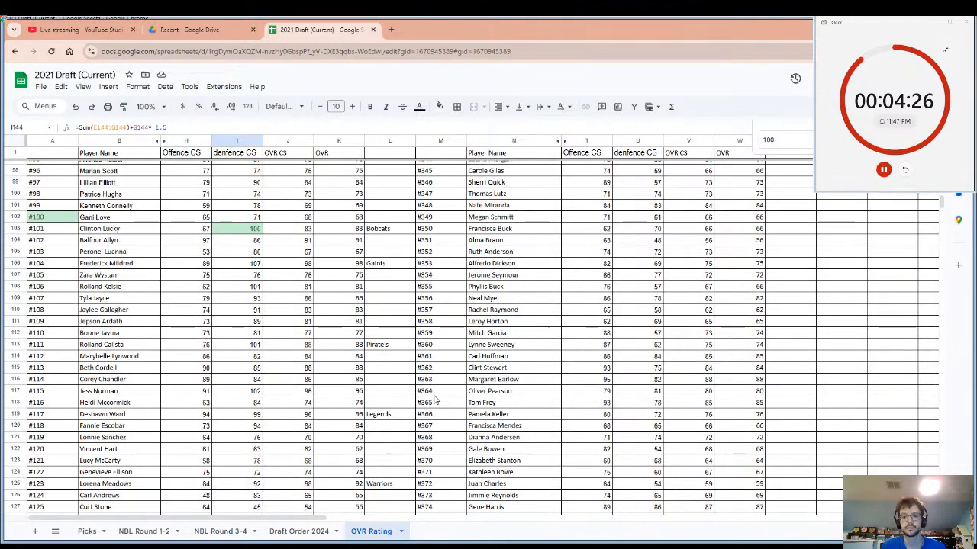
scroll(436, 398, up, 4)
scroll(436, 398, up, 7)
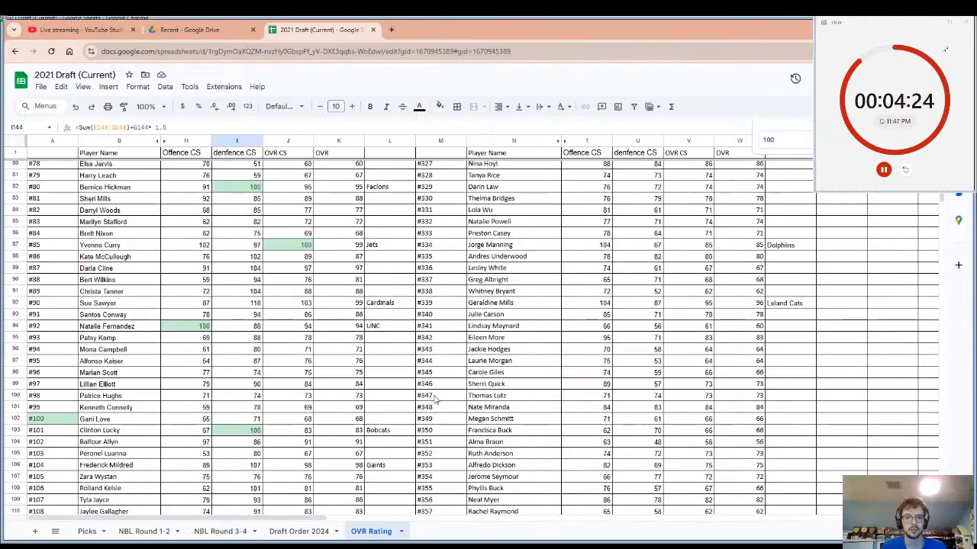
scroll(436, 399, up, 10)
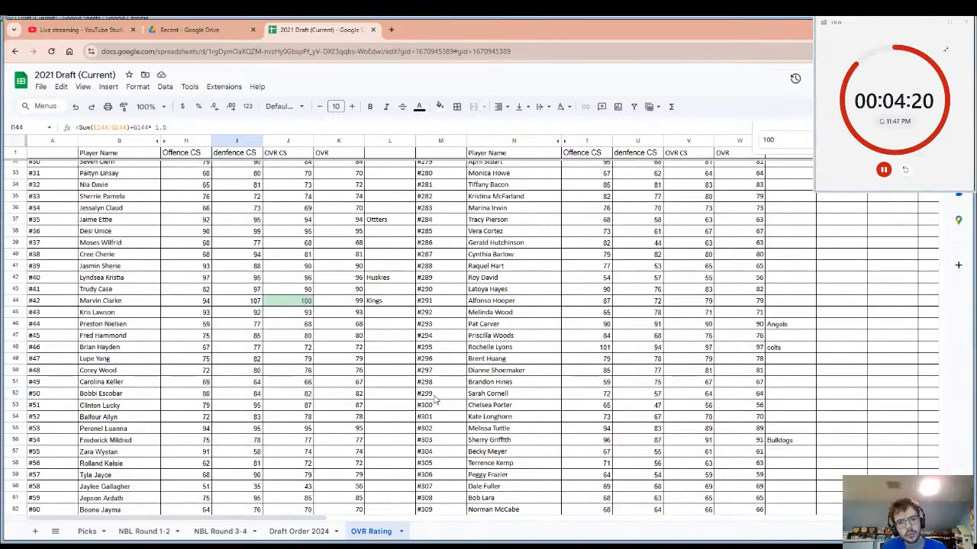
scroll(436, 398, up, 10)
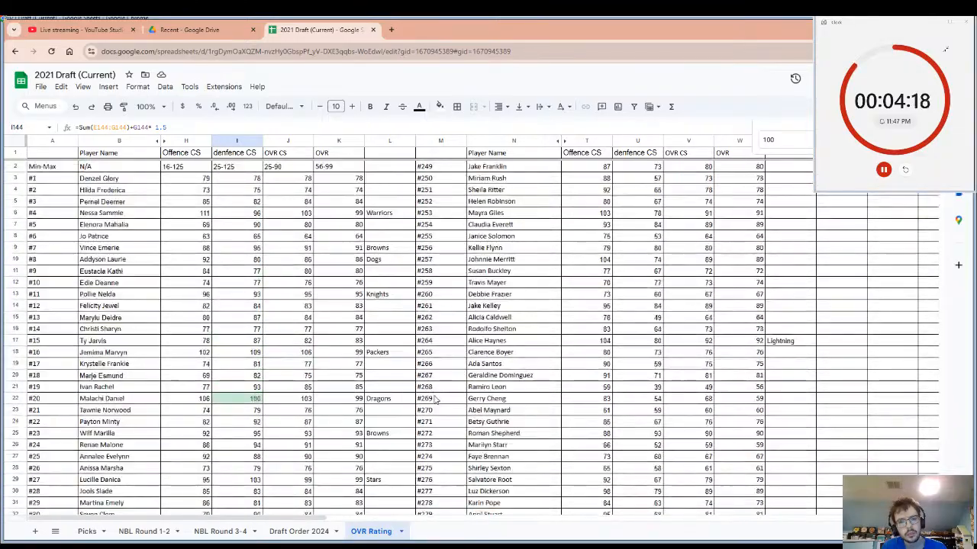
scroll(436, 398, down, 17)
scroll(435, 399, down, 20)
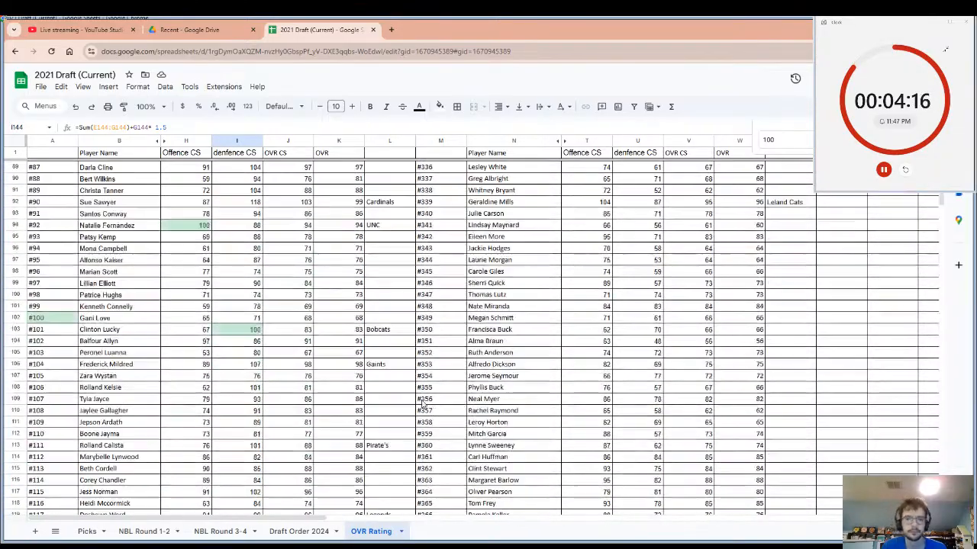
Enter "Foxes" as the drafting team beside player #142 and restart the pick timer.
click(380, 402)
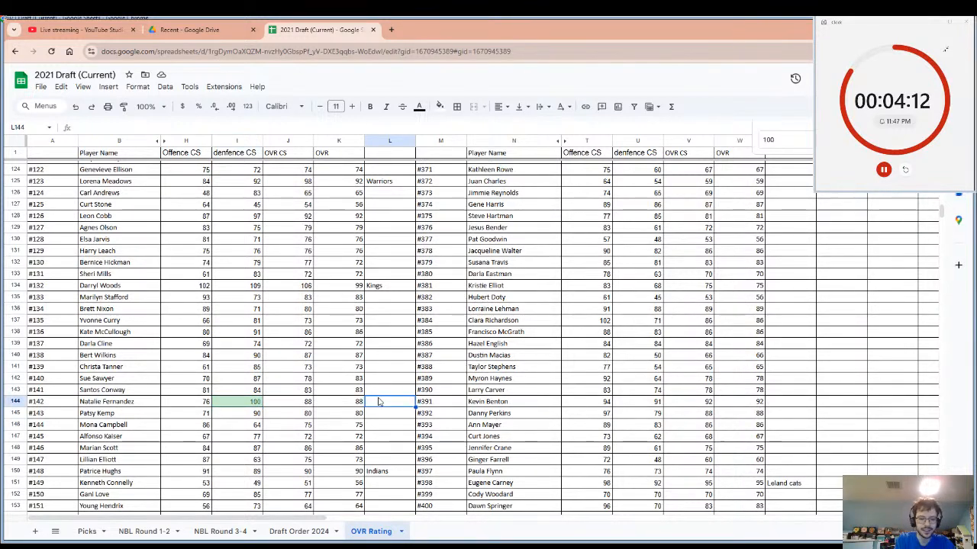
text(foxe)
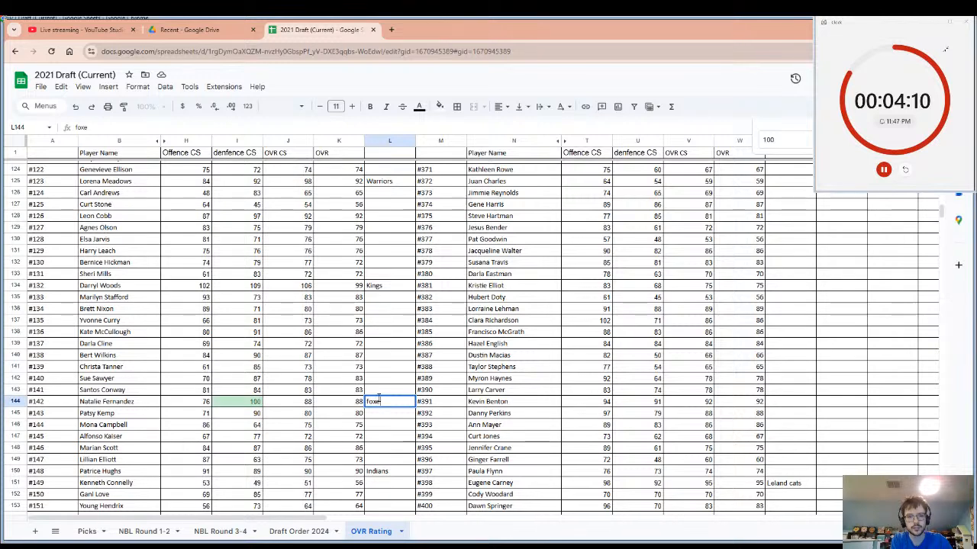
text(s)
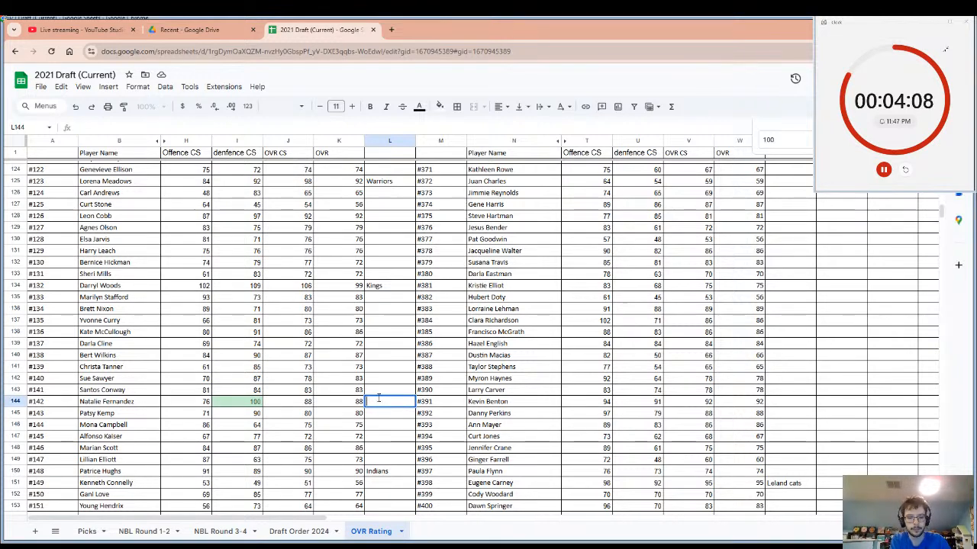
text(Fo)
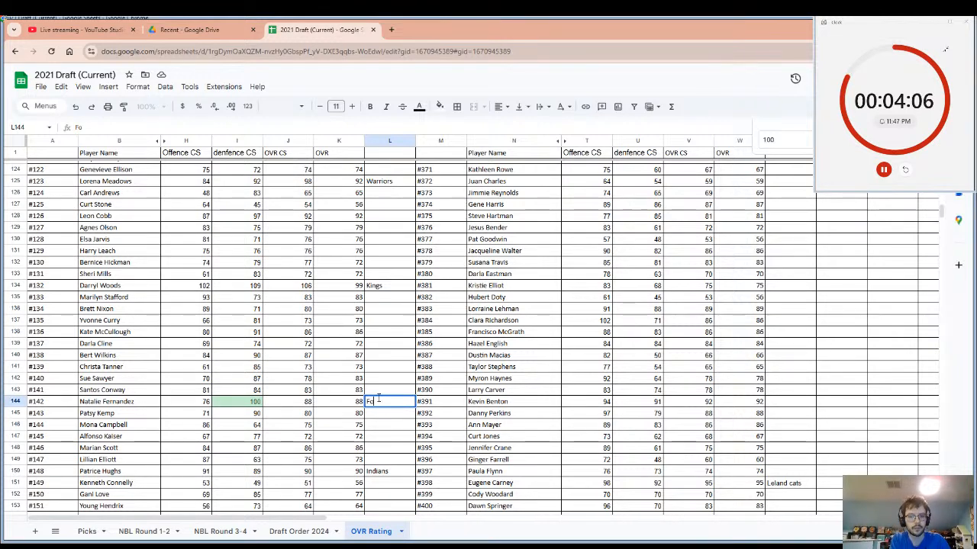
text(xes)
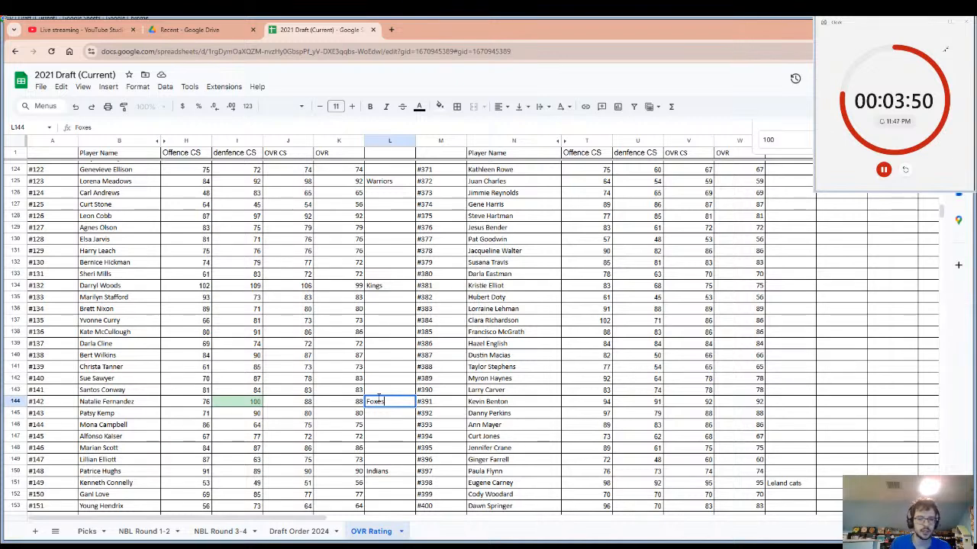
click(360, 428)
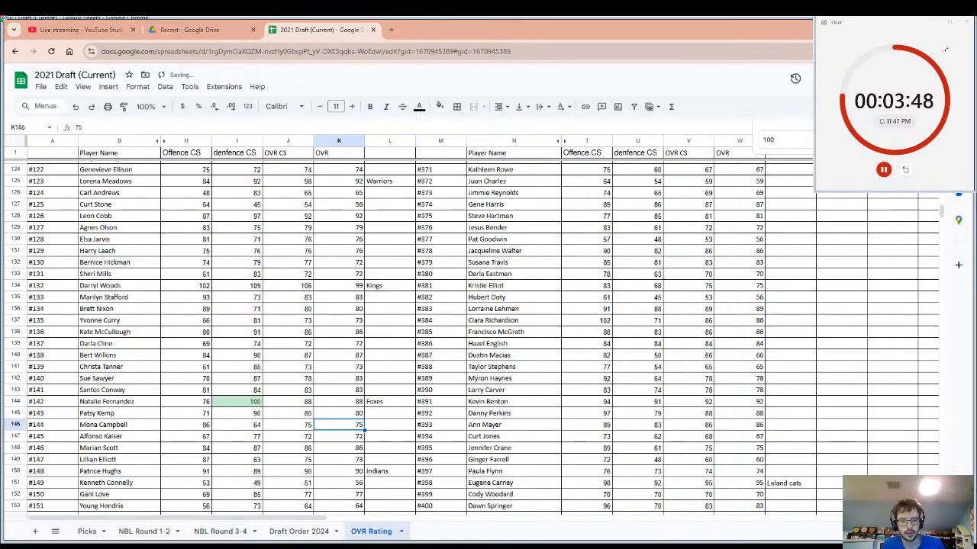
click(905, 171)
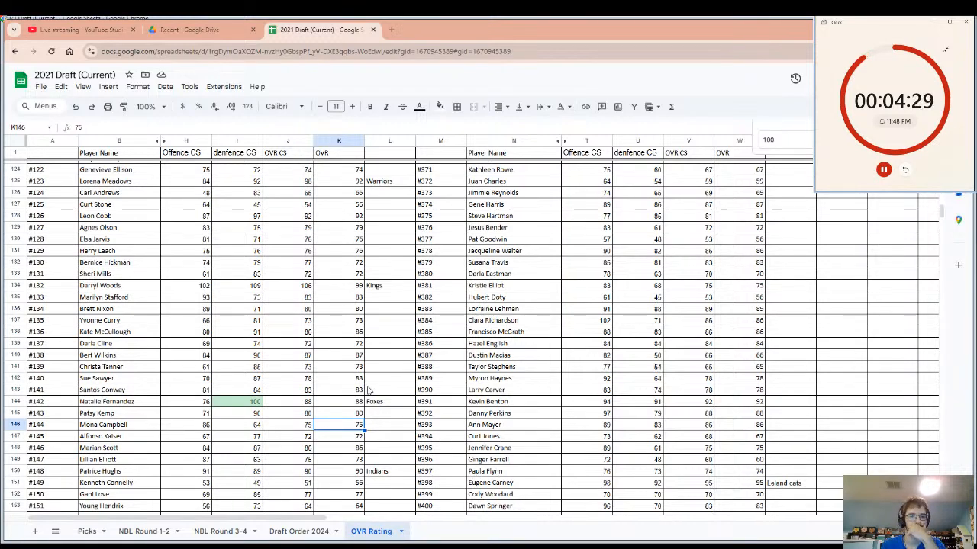
Enter "UNC" as the drafting team beside player #115 and restart the pick timer.
scroll(367, 390, up, 10)
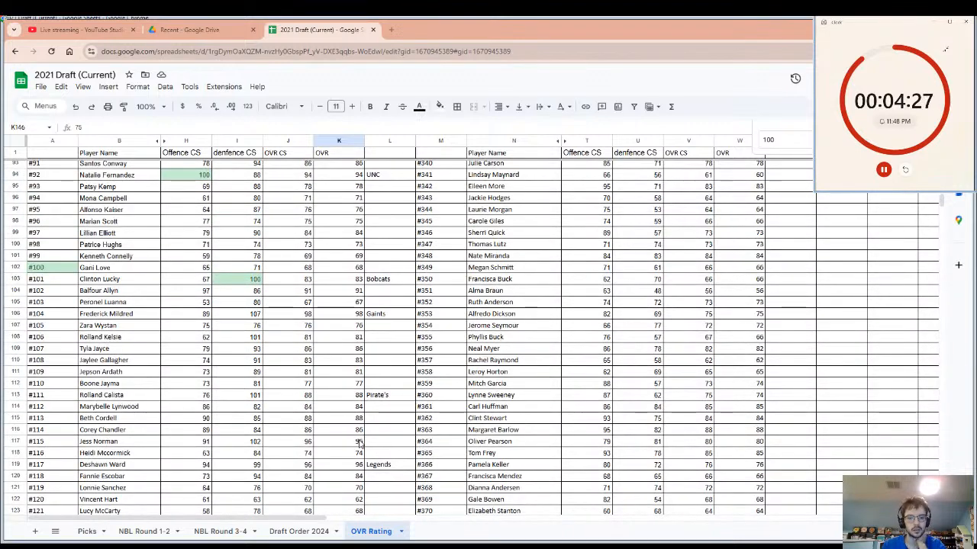
click(375, 449)
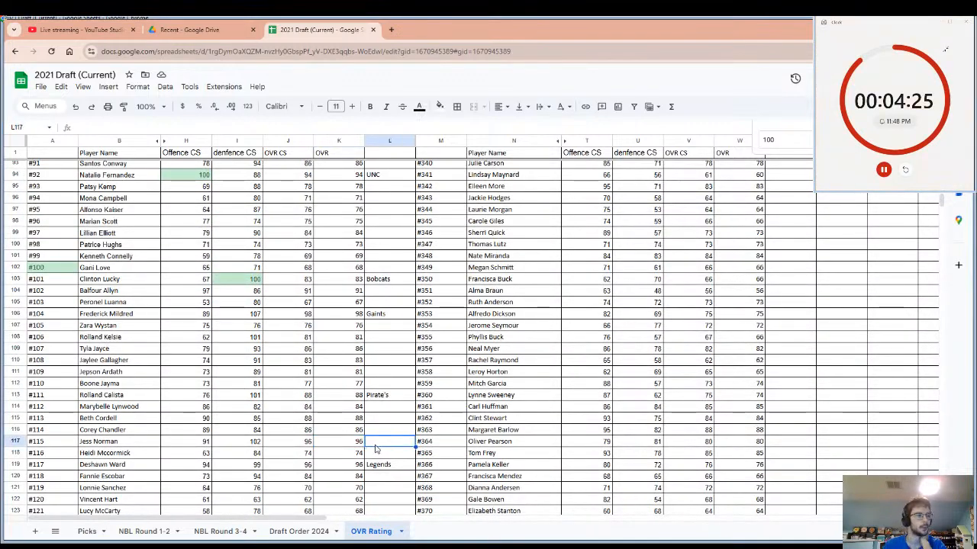
text(un)
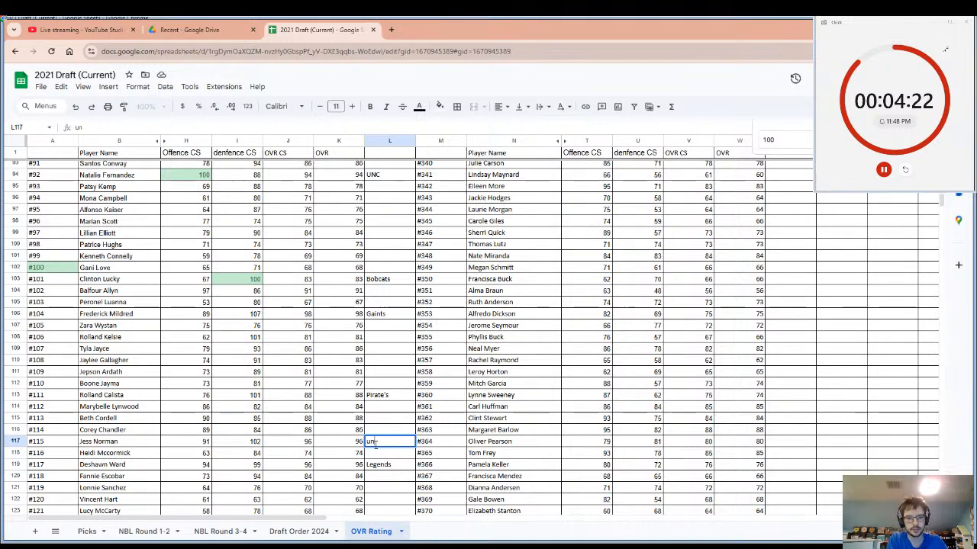
key(BackSpace)
text(U)
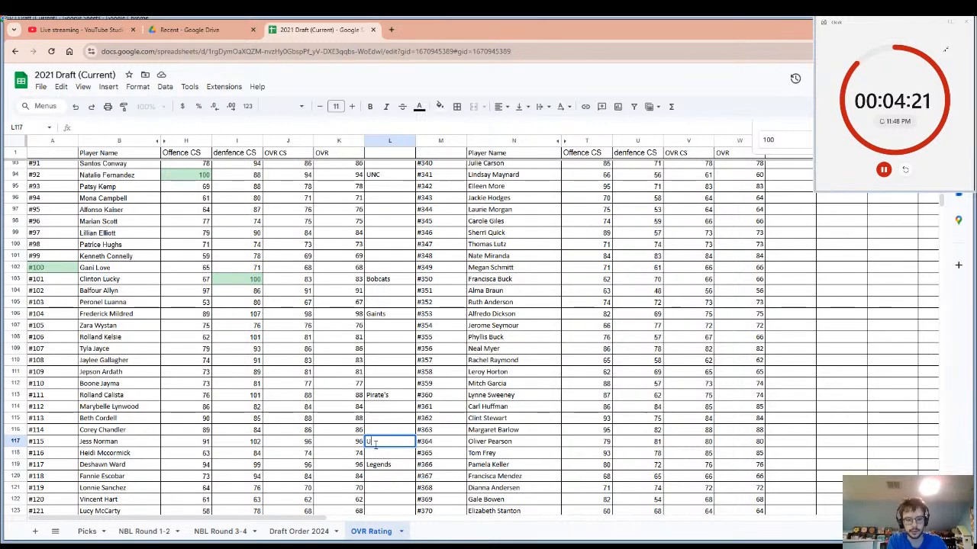
text(NC)
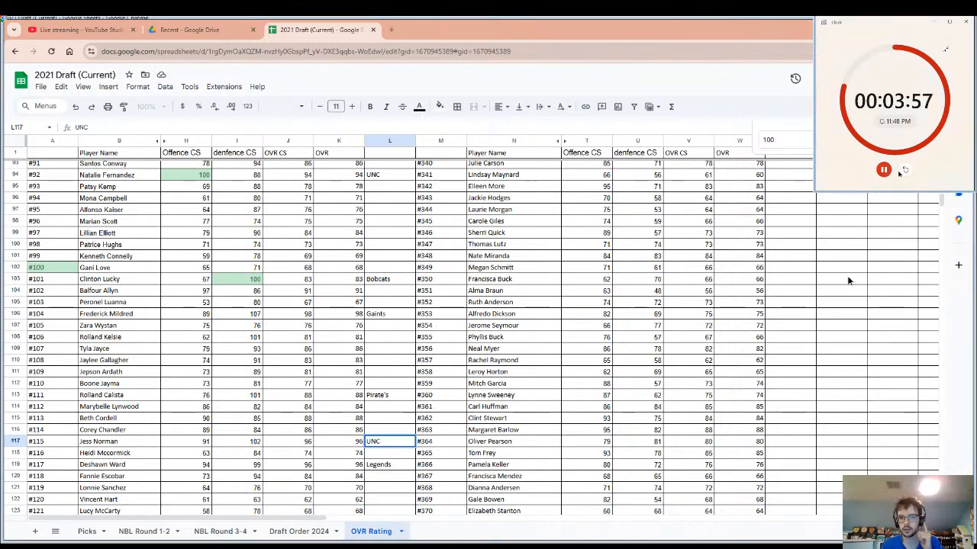
click(900, 173)
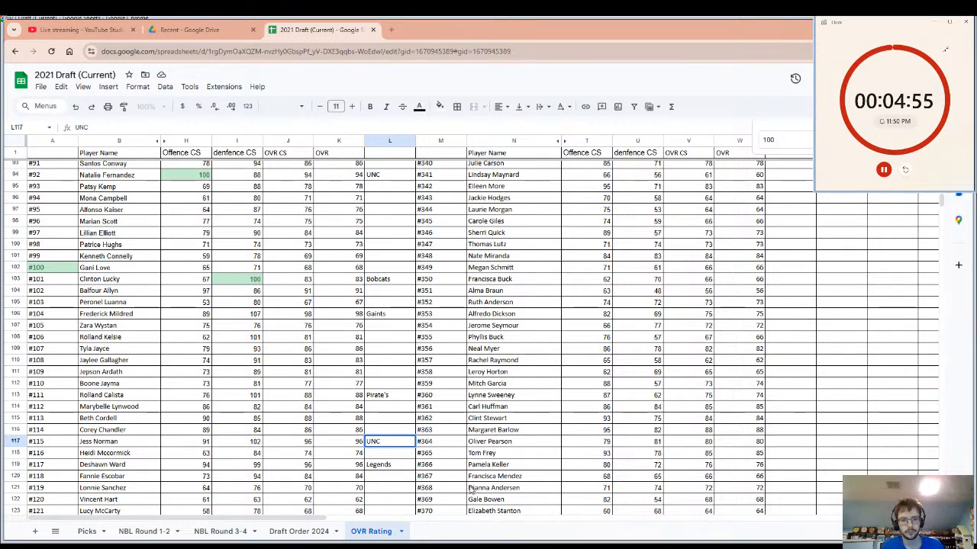
Enter "Saints" as the drafting team beside player #451 and copy that player's name.
click(348, 421)
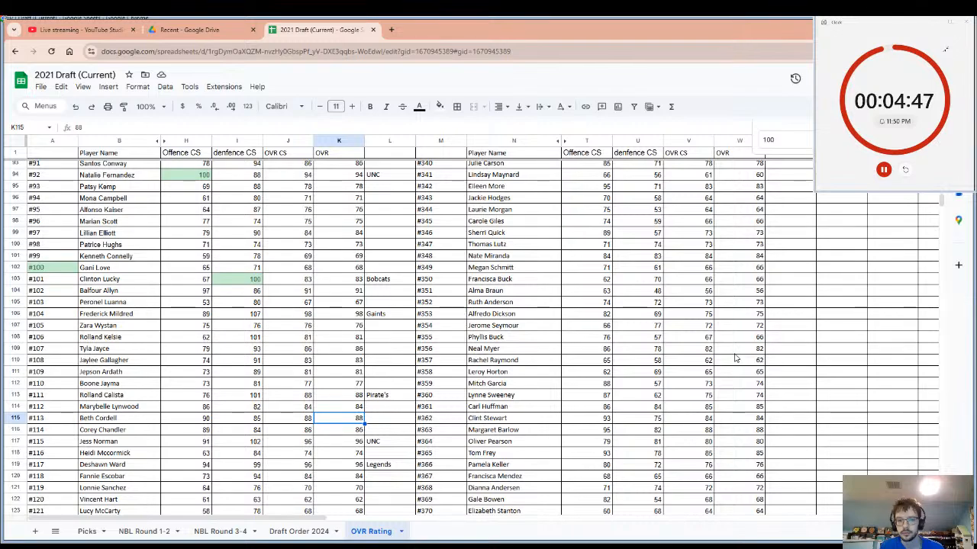
scroll(736, 358, down, 6)
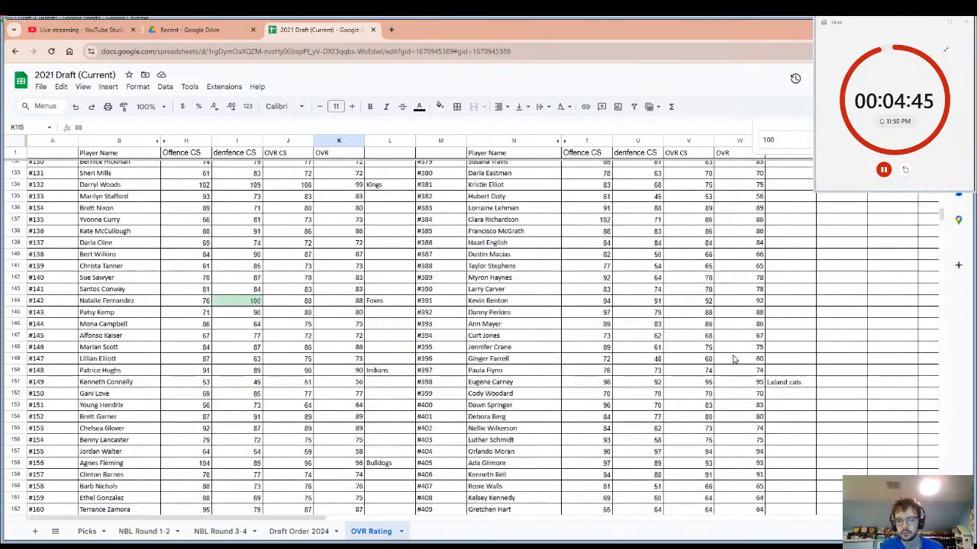
scroll(733, 358, down, 2)
scroll(734, 362, down, 2)
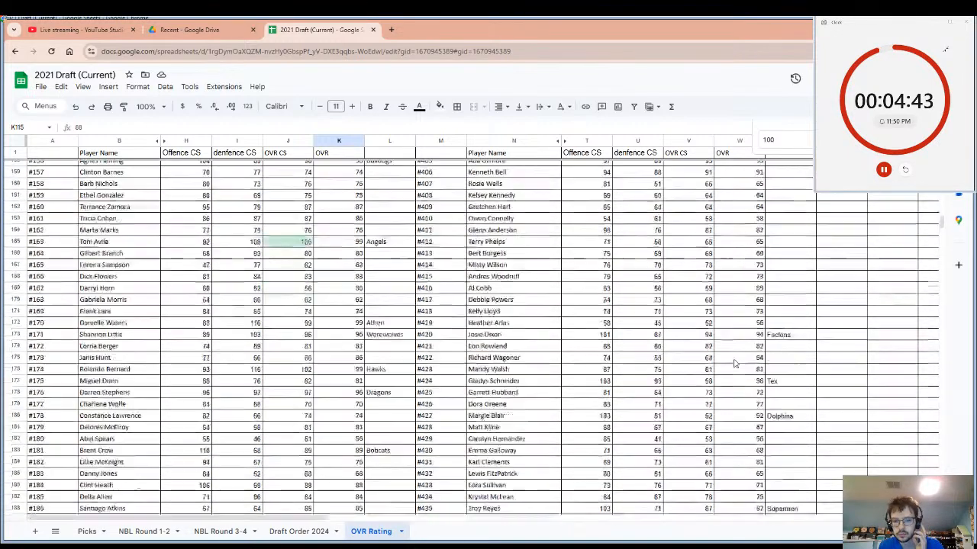
scroll(734, 364, down, 2)
scroll(738, 387, down, 1)
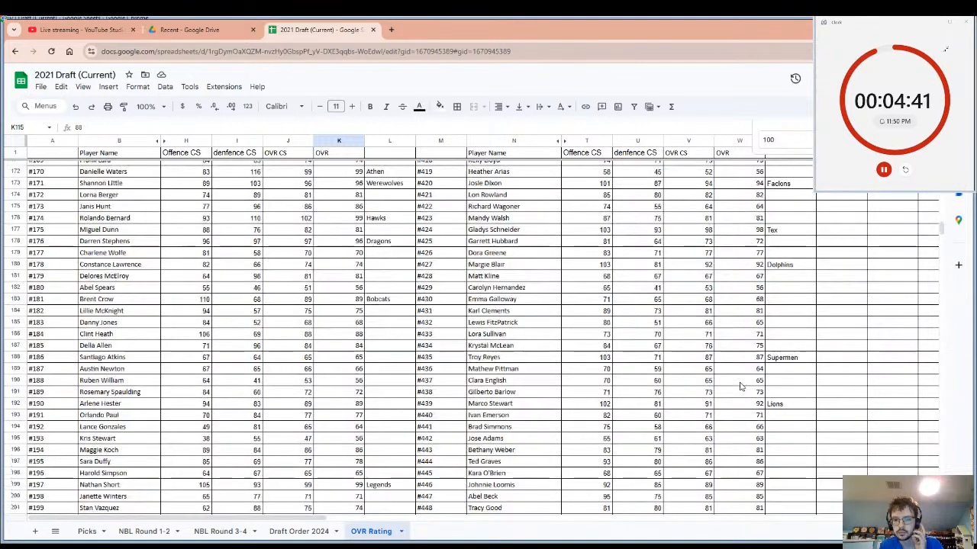
scroll(739, 387, down, 3)
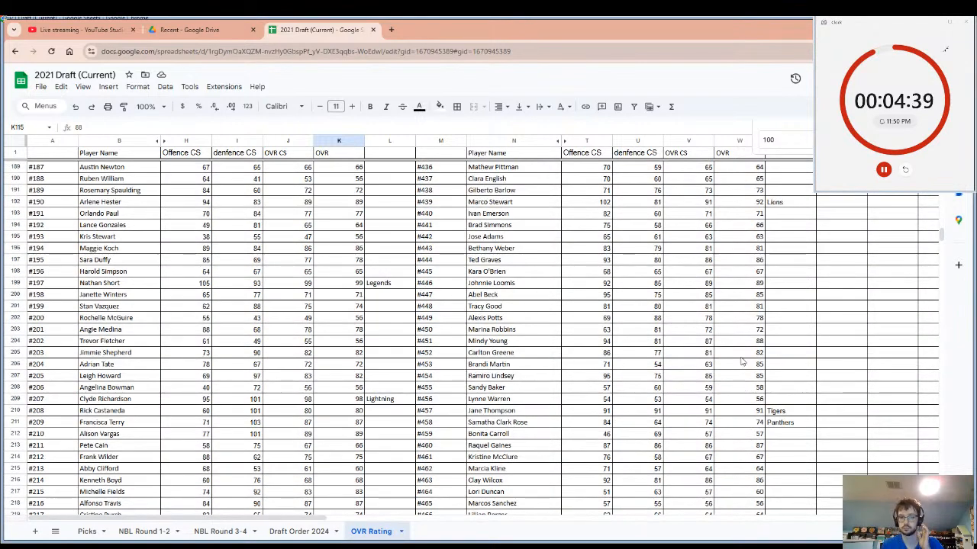
click(777, 344)
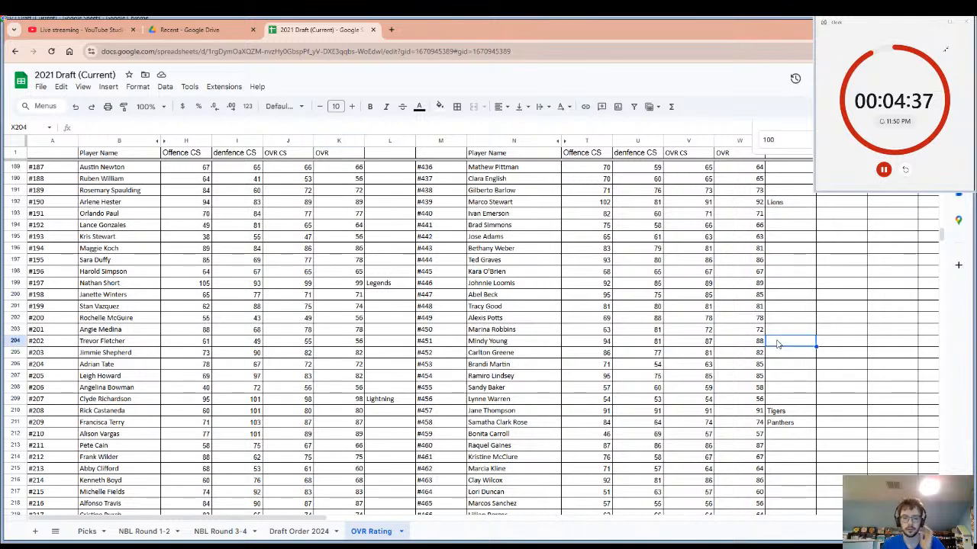
text(S)
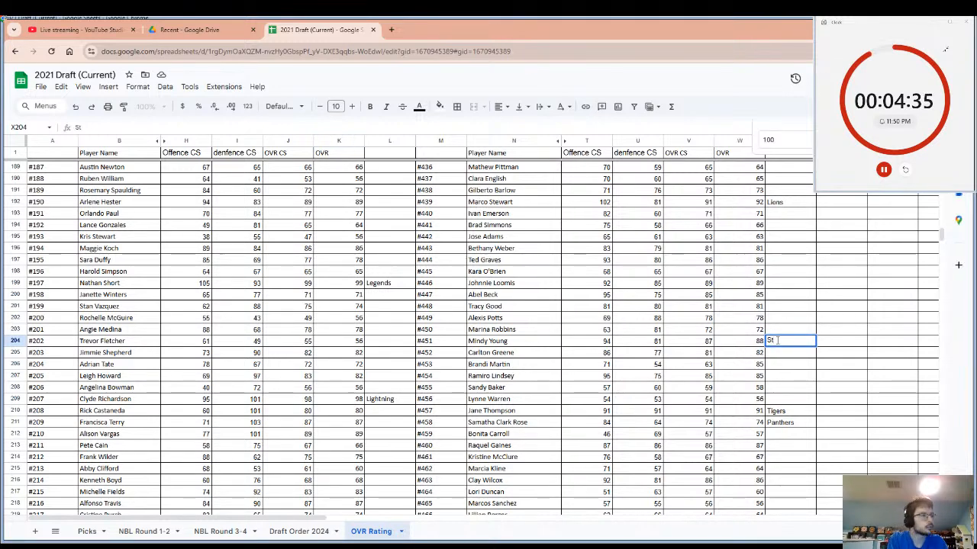
text(a)
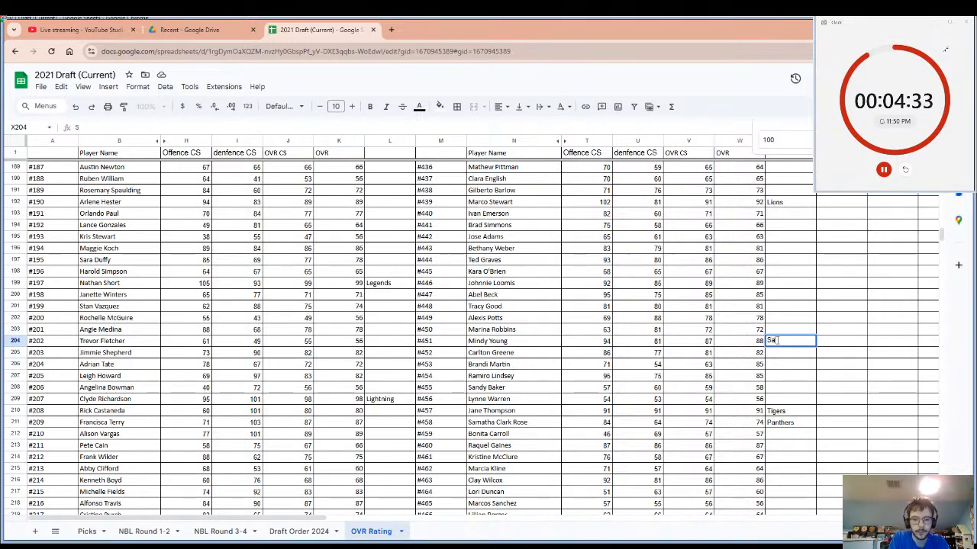
text(int)
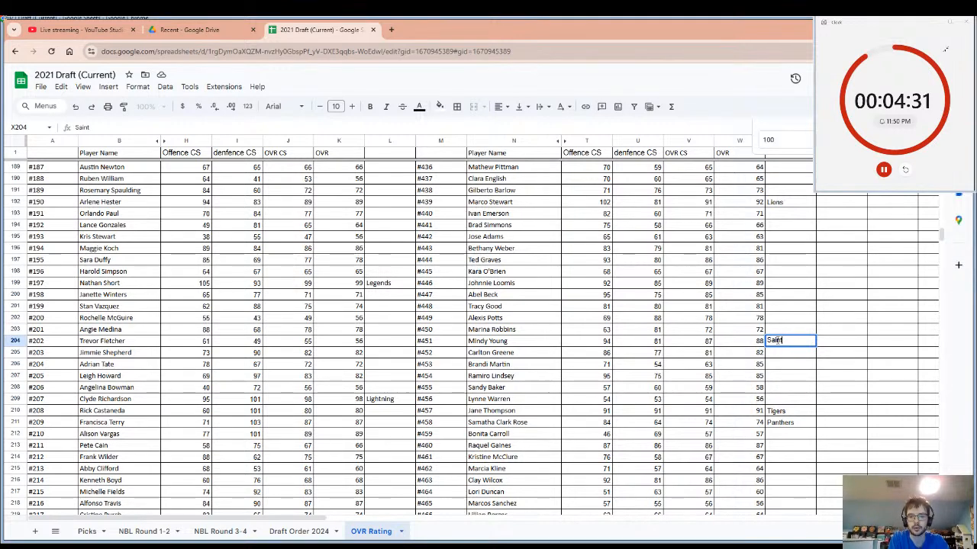
text(s)
click(517, 343)
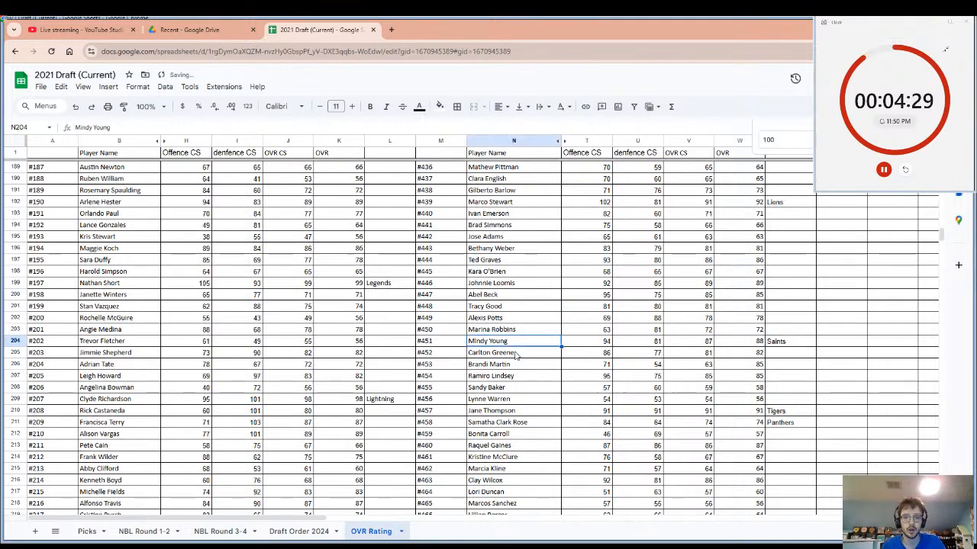
key(ctrl+c)
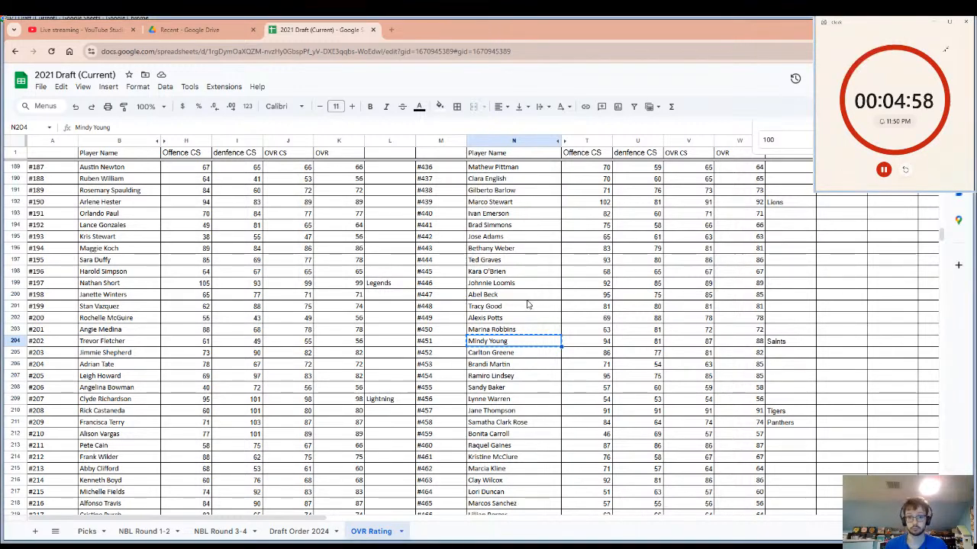
Look back through the overall ratings of players #447 up to #301 for an undrafted candidate.
click(527, 299)
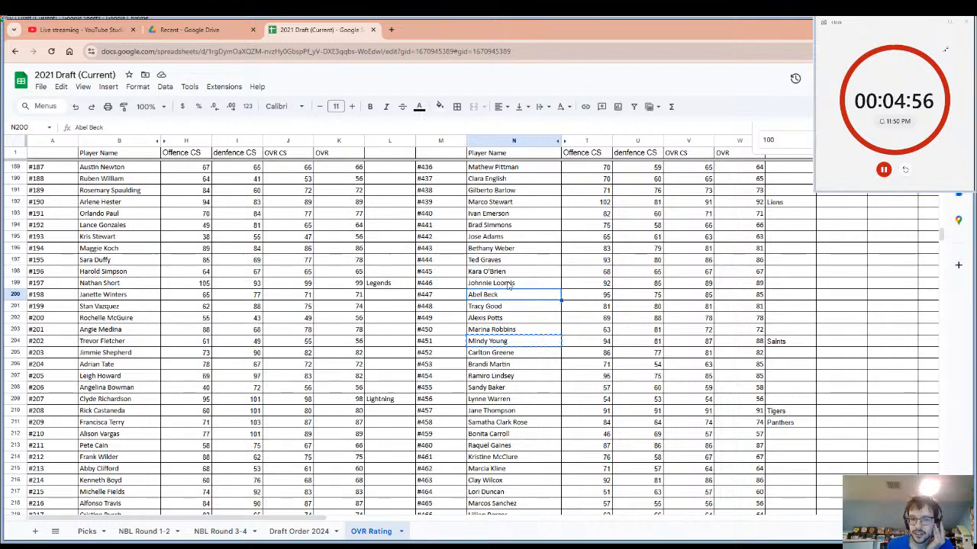
scroll(507, 269, up, 10)
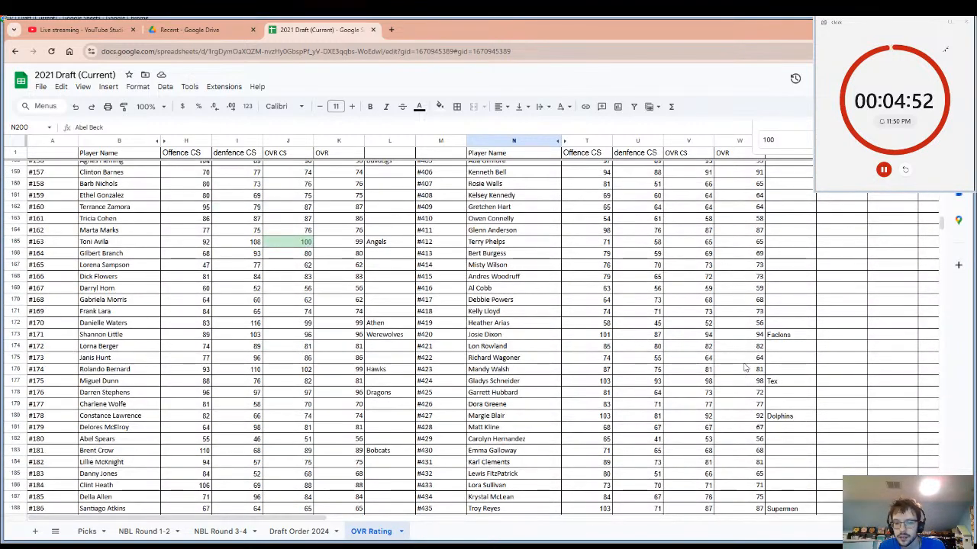
scroll(749, 363, up, 8)
scroll(750, 322, up, 1)
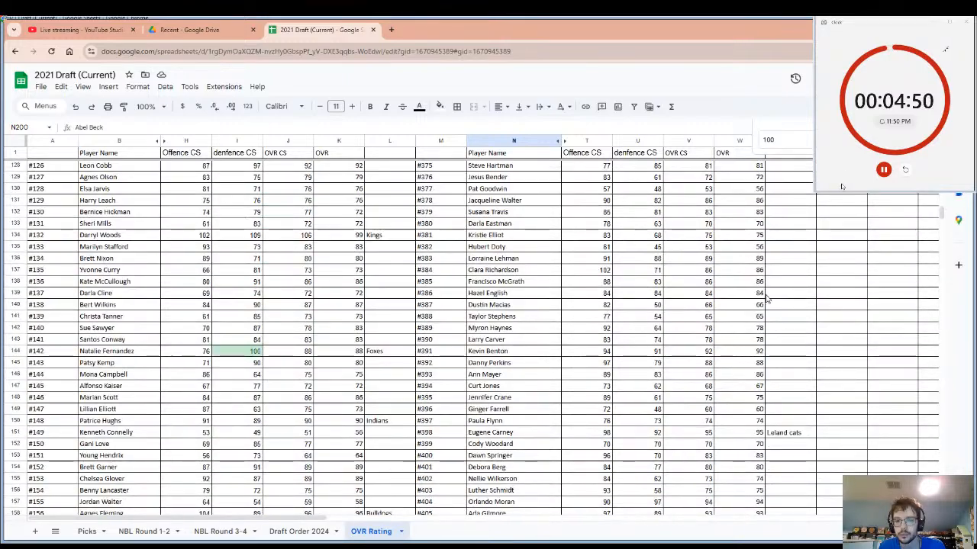
scroll(762, 293, up, 18)
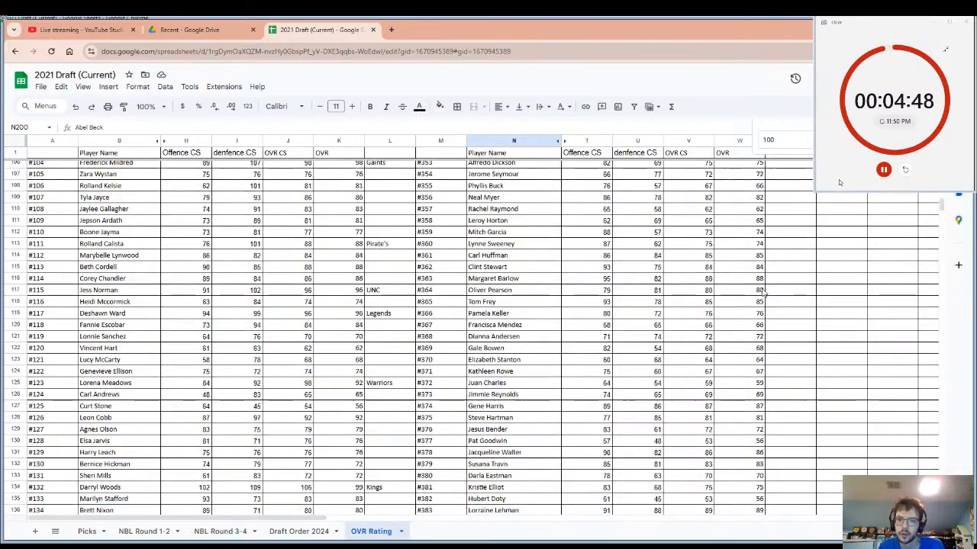
scroll(763, 292, up, 6)
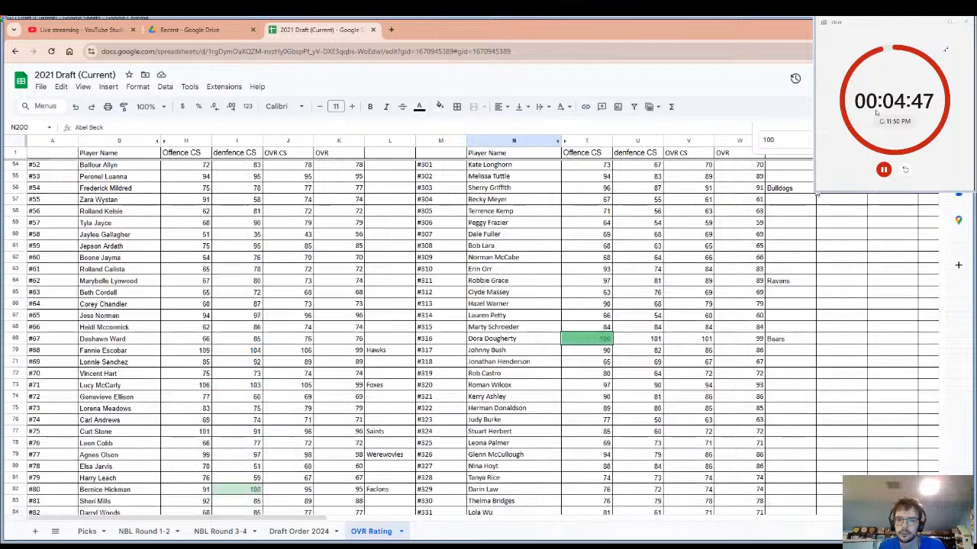
Search the sheet for 93 and review the highlighted ratings across the player list.
double_click(770, 139)
key(BackSpace)
text(9)
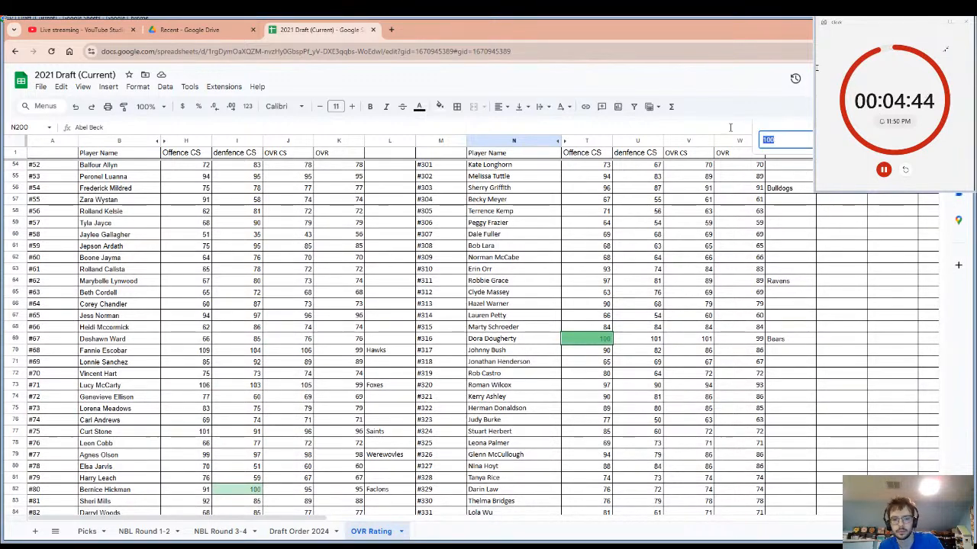
text(3)
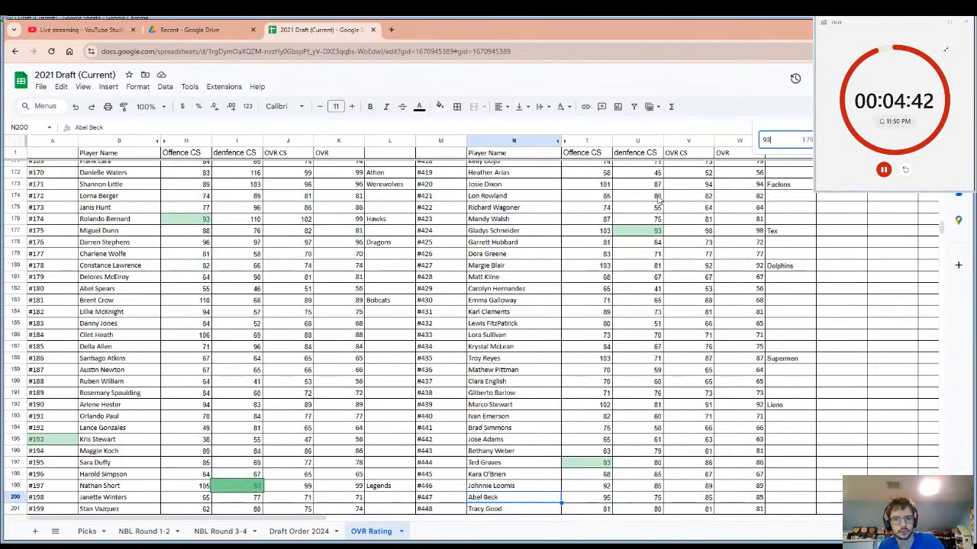
scroll(608, 313, down, 6)
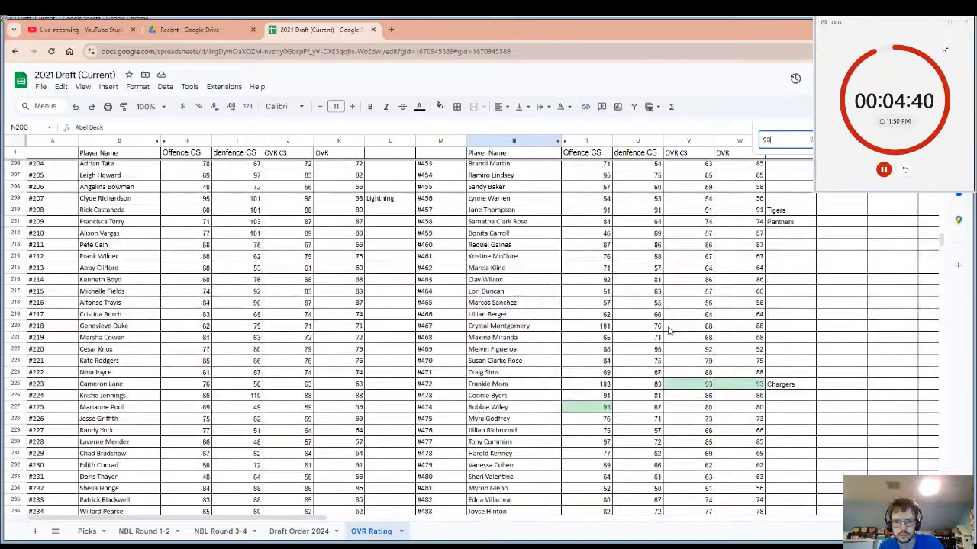
scroll(670, 337, down, 6)
scroll(670, 336, up, 15)
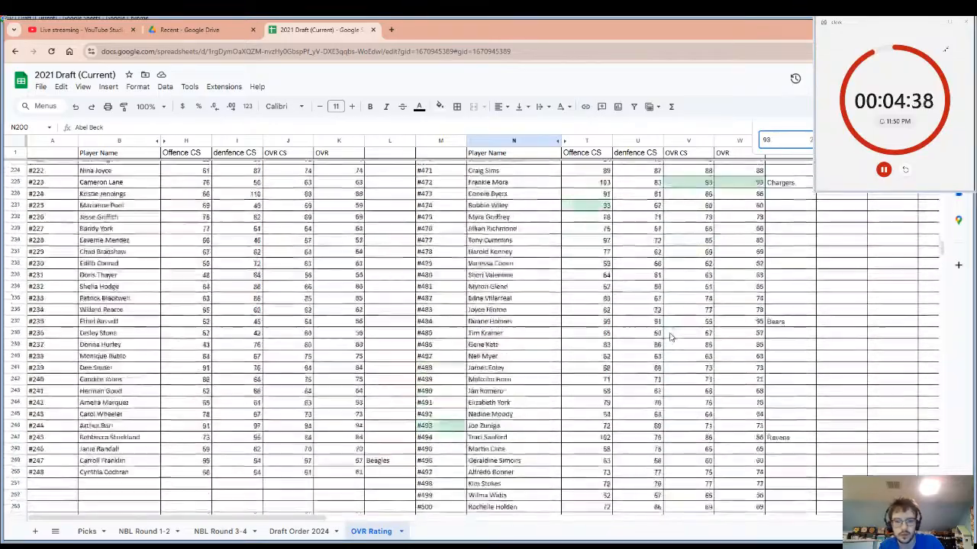
scroll(661, 336, up, 5)
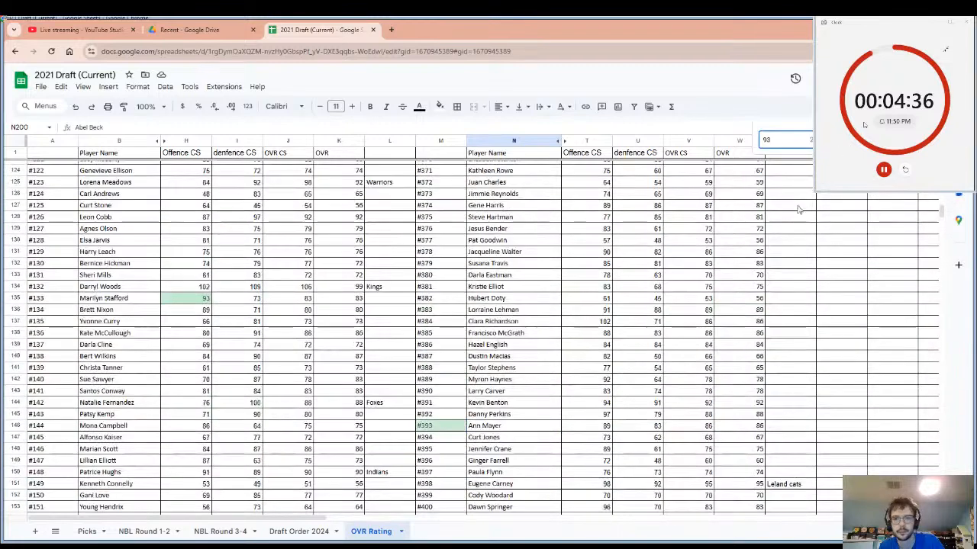
Broaden the search to 9 and check the overall ratings of players #171, #190 and #220.
key(BackSpace)
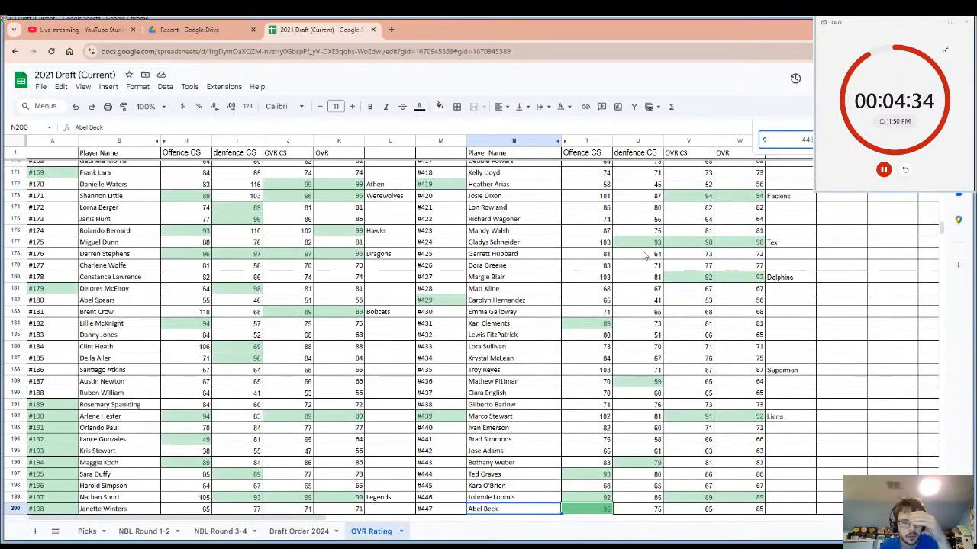
click(360, 197)
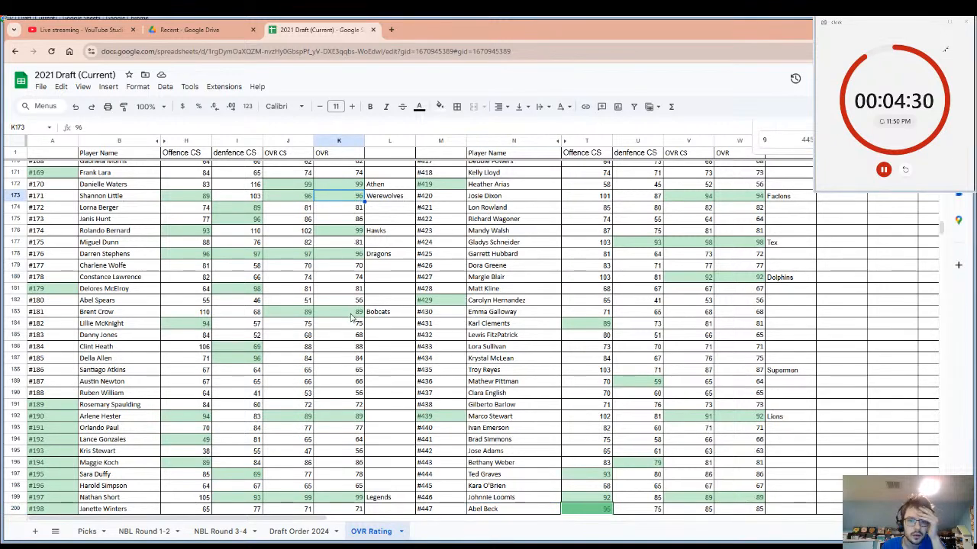
click(352, 418)
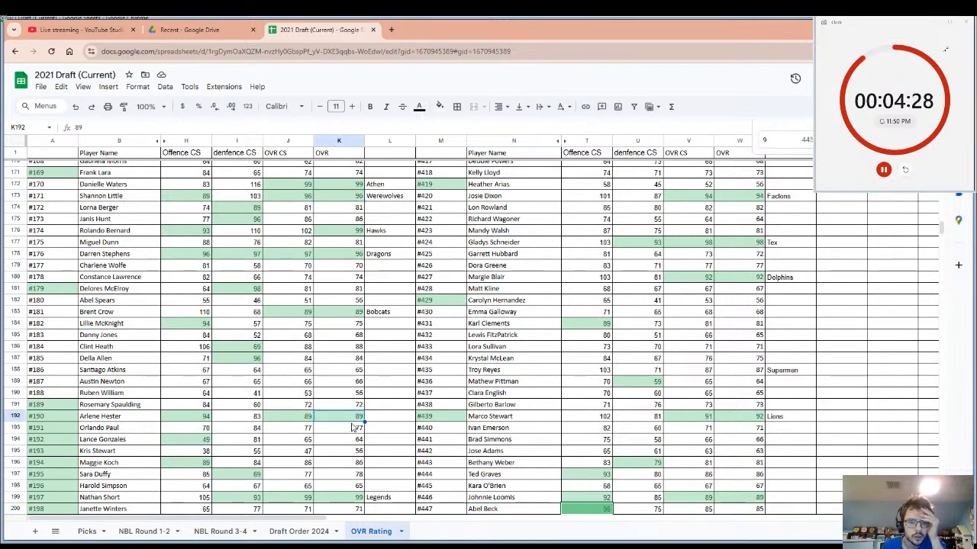
scroll(354, 416, down, 3)
scroll(349, 405, down, 6)
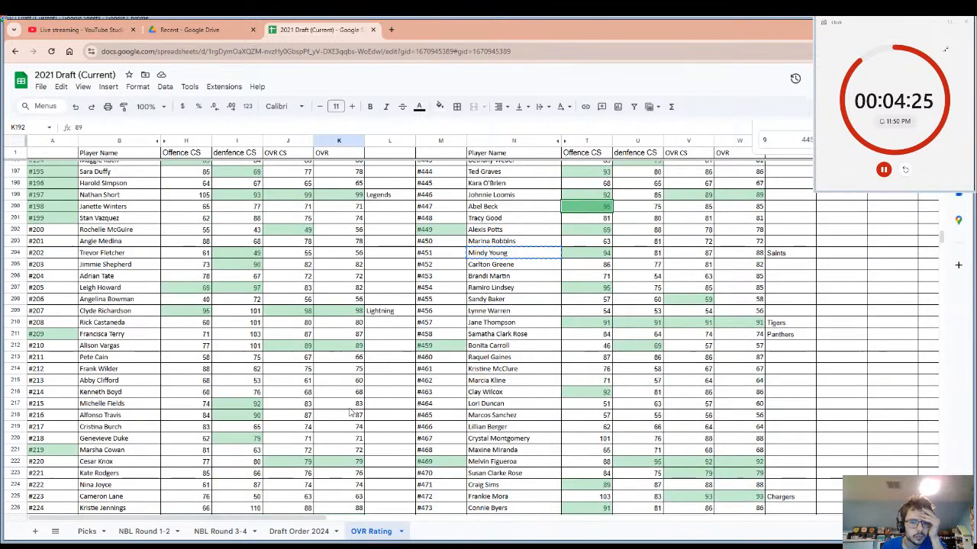
click(347, 462)
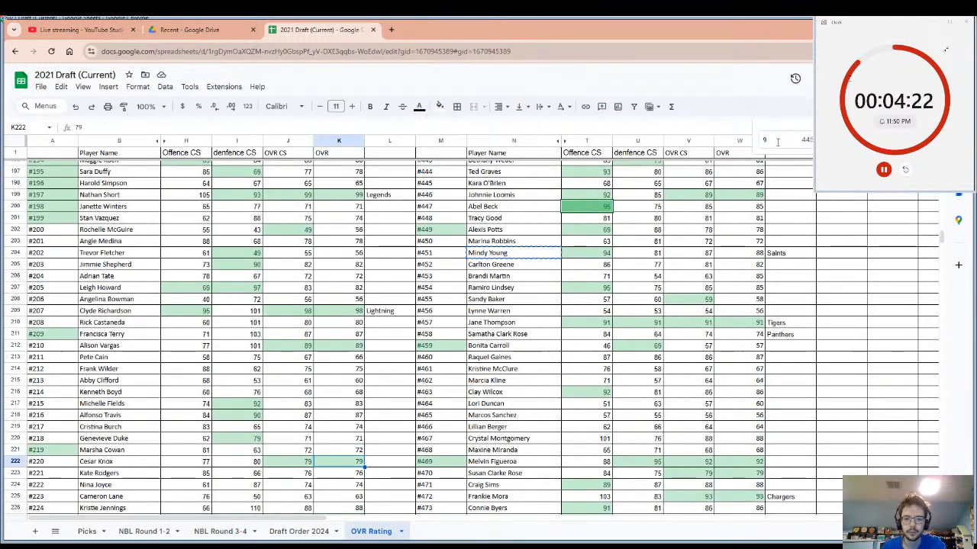
Search the sheet for 90 and check the highlighted ratings up to player #404.
text(0)
scroll(494, 200, up, 20)
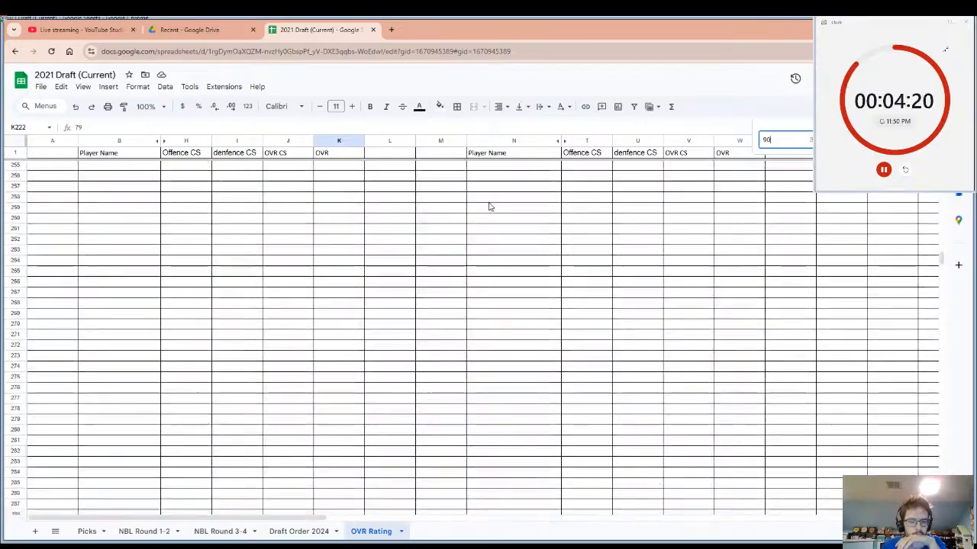
scroll(490, 206, down, 8)
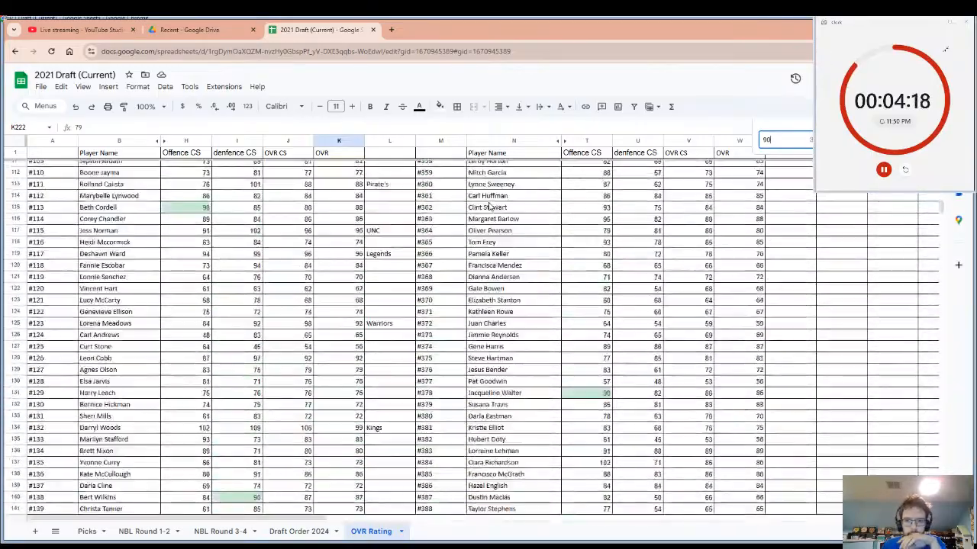
scroll(611, 249, up, 5)
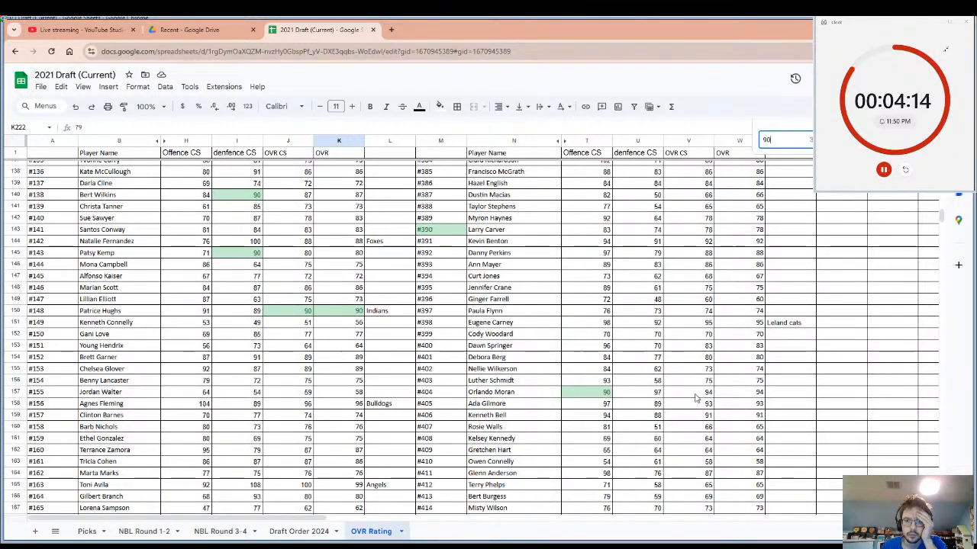
click(786, 391)
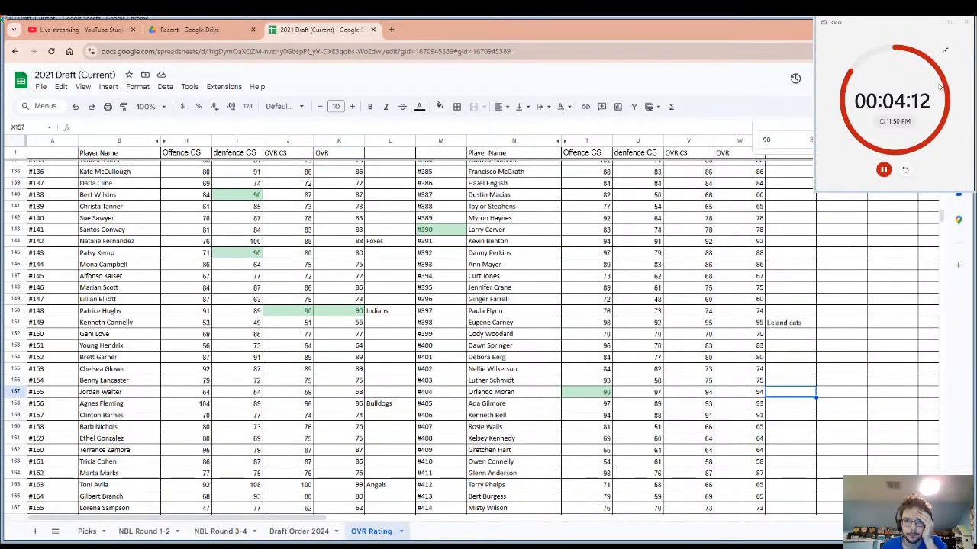
Enter "Jets" as the drafting team beside player #469 and select that player's name.
scroll(794, 351, down, 20)
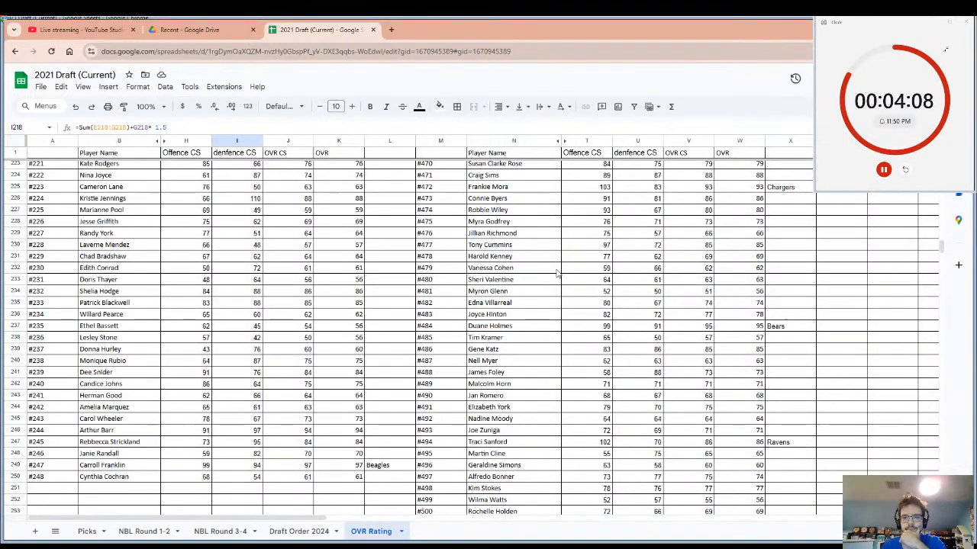
scroll(559, 276, up, 3)
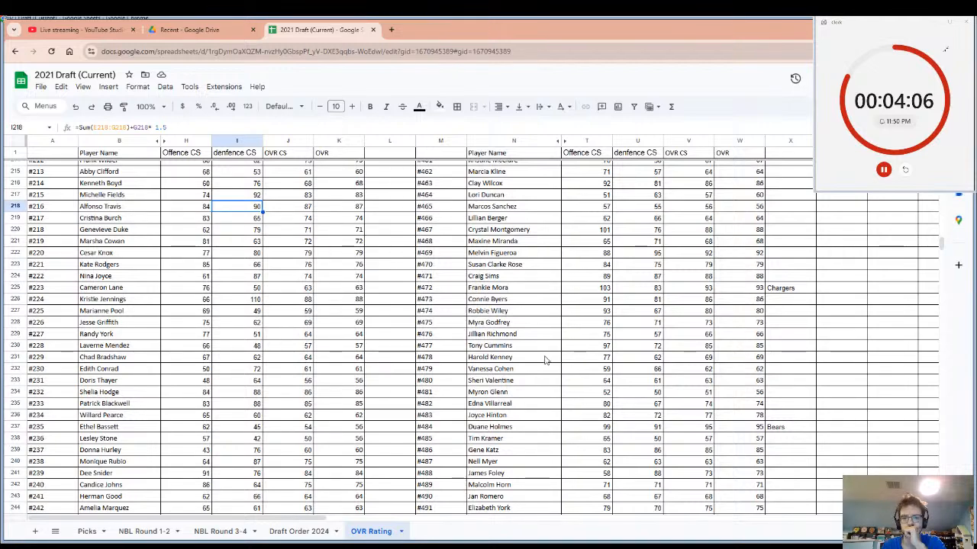
scroll(542, 356, up, 5)
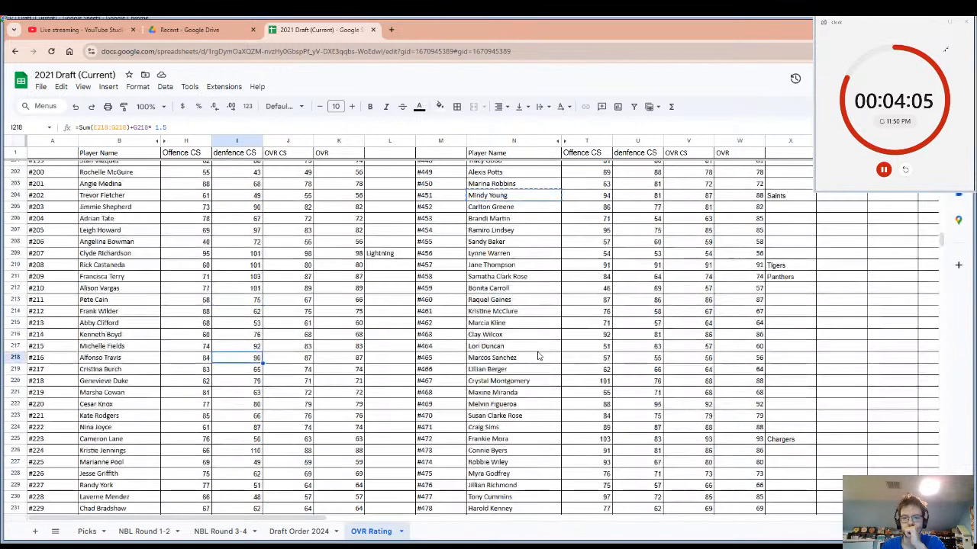
click(735, 407)
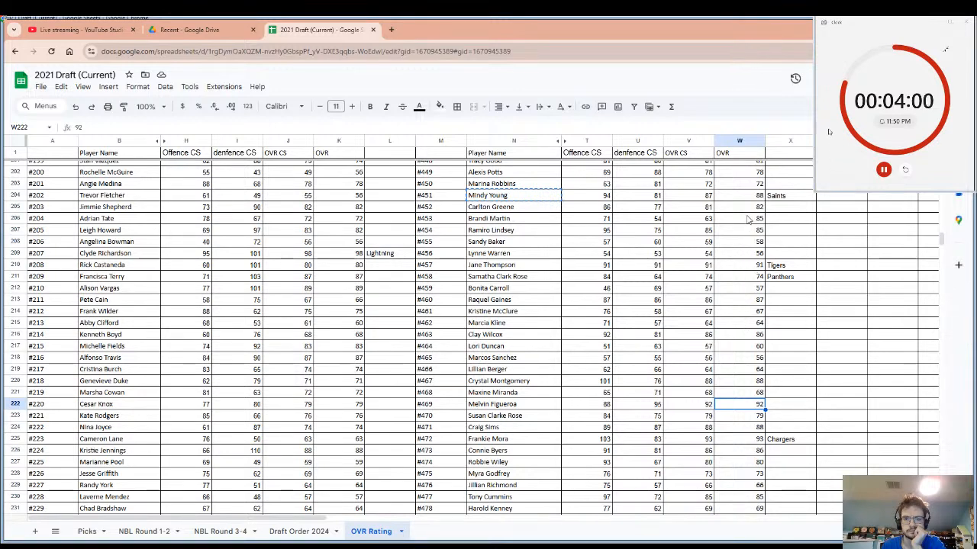
click(791, 405)
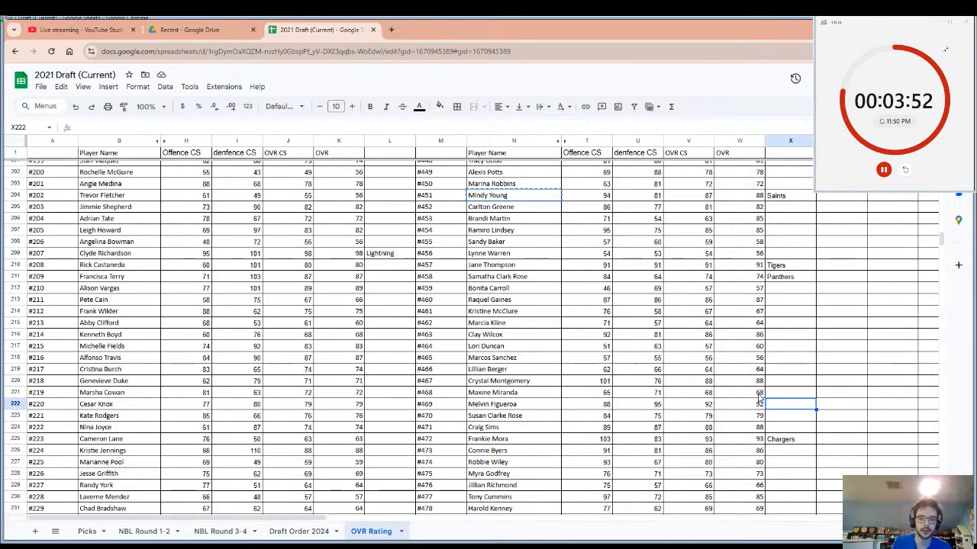
text(Jets)
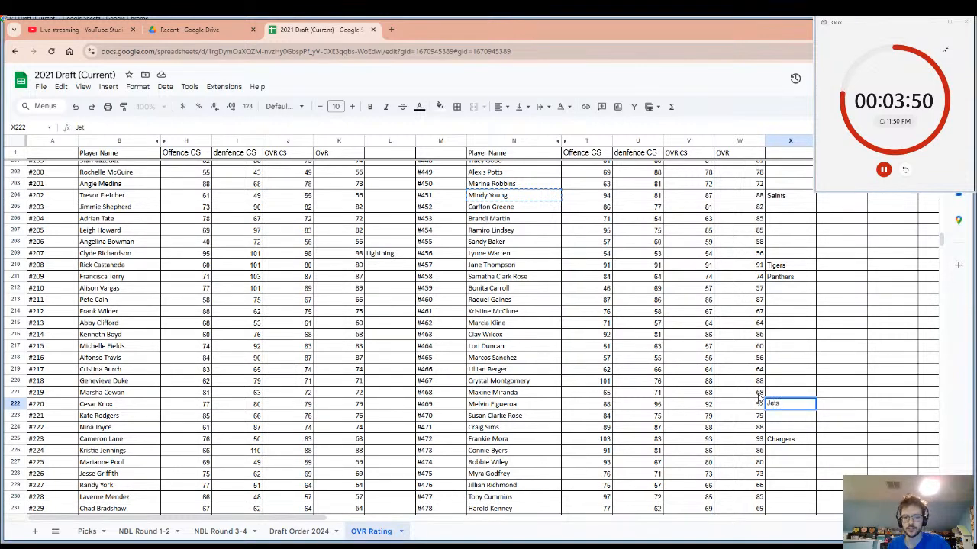
click(526, 409)
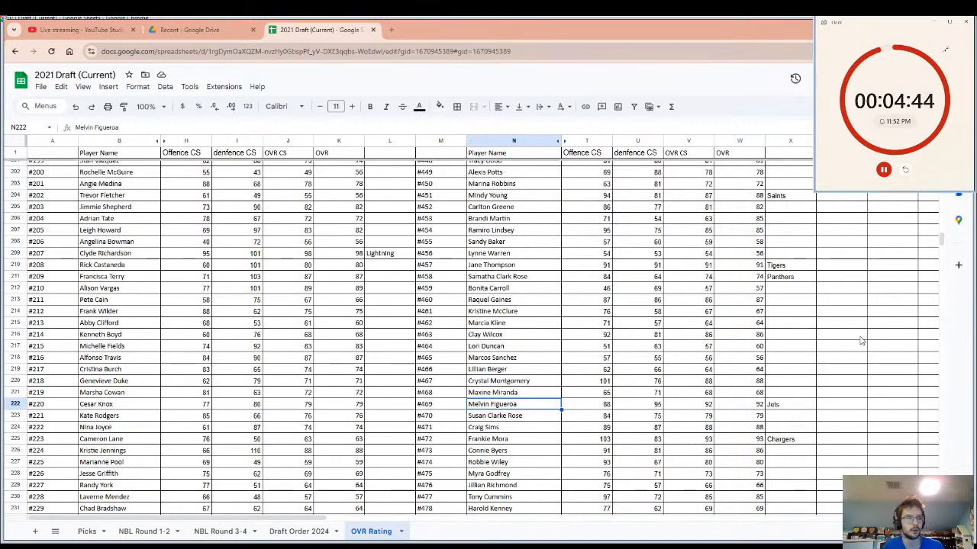
Enter "Cardinals" as the drafting team beside player #152.
click(531, 439)
scroll(536, 358, up, 7)
scroll(537, 358, up, 7)
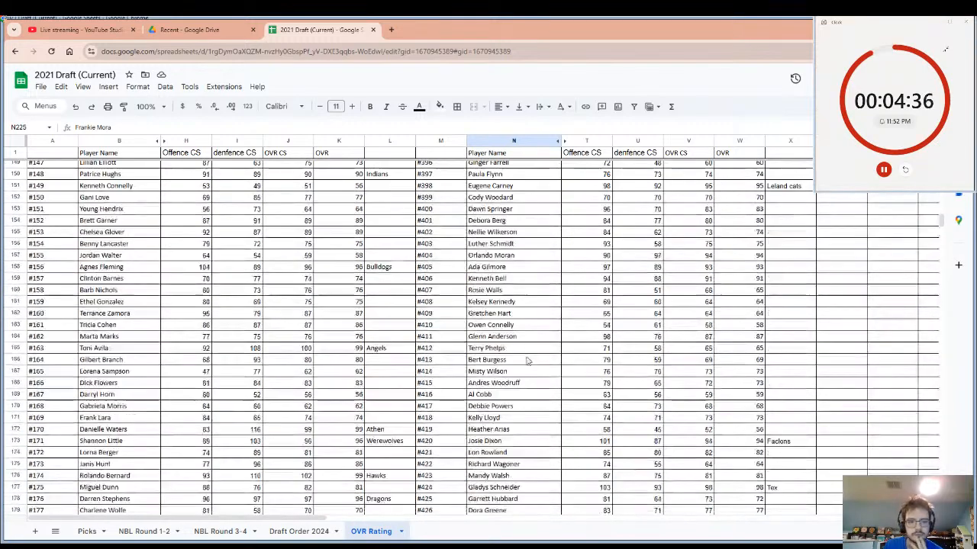
scroll(349, 339, up, 6)
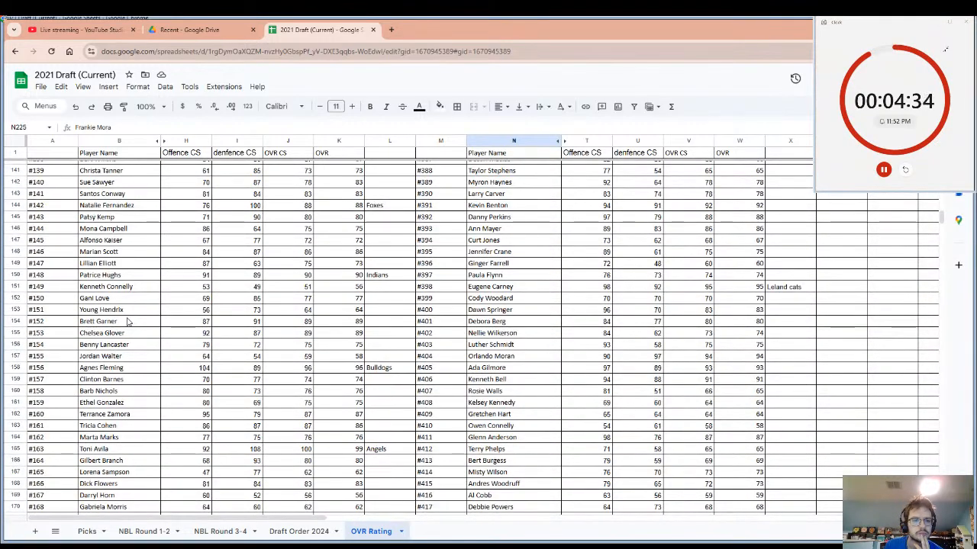
drag(128, 322, 374, 327)
click(376, 326)
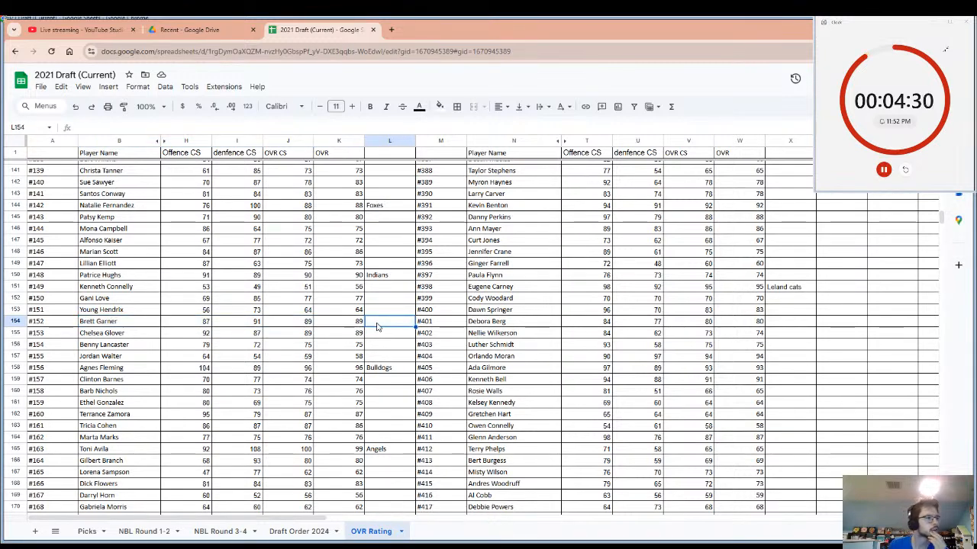
text(Card)
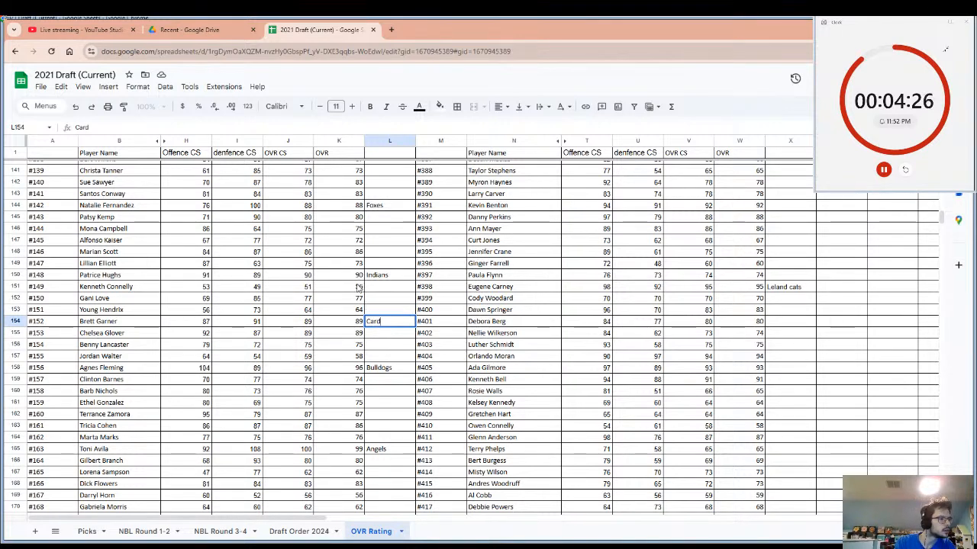
text(inals)
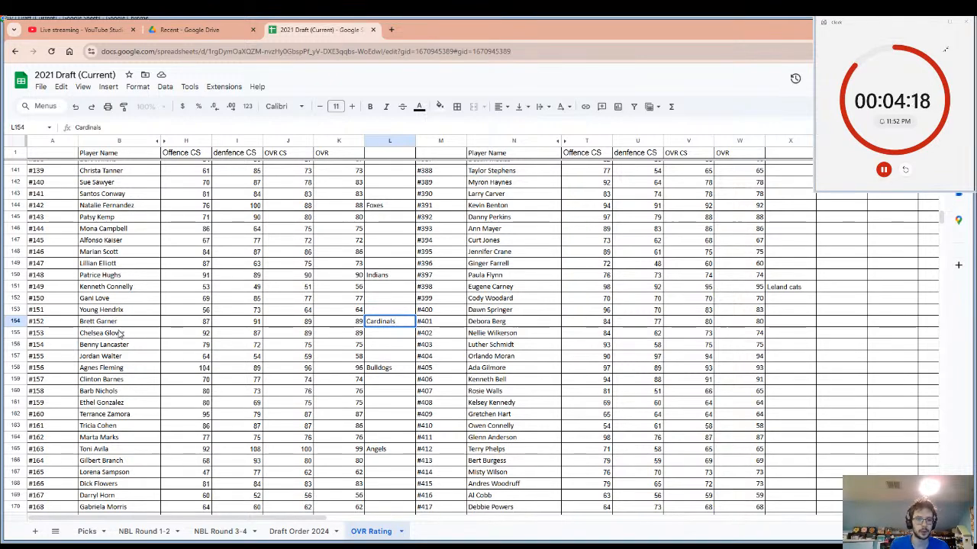
Highlight player #152's row, reveal hidden columns C to G to read the component scores, and hide them again.
drag(115, 324, 380, 326)
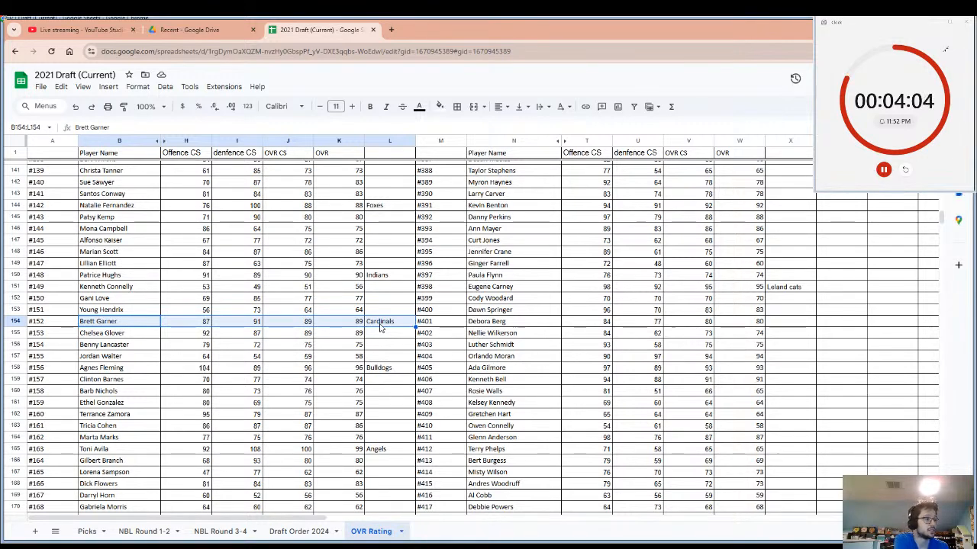
click(161, 141)
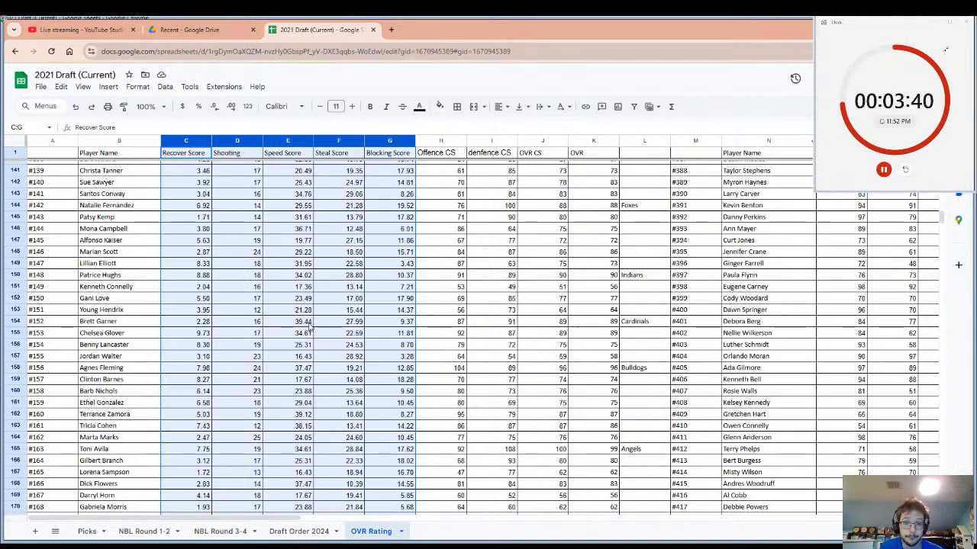
right_click(332, 142)
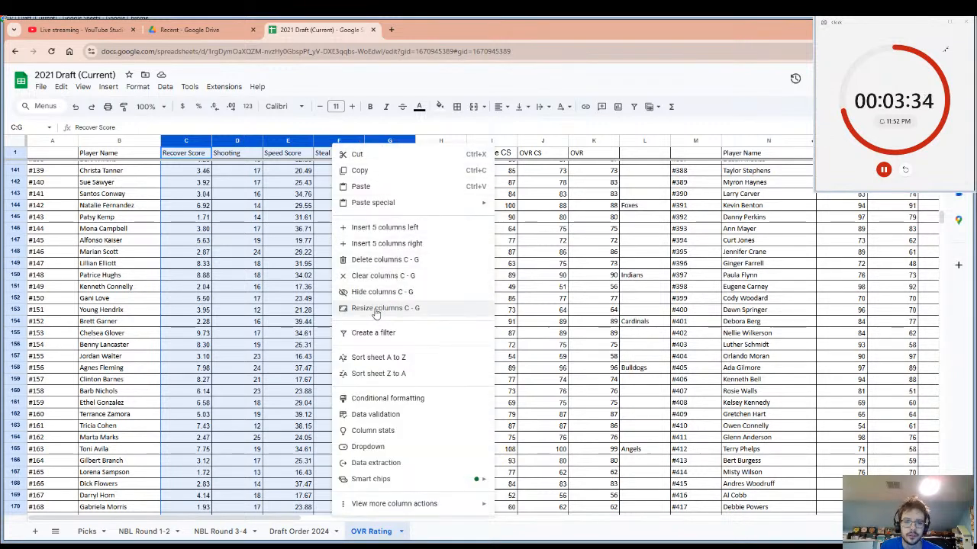
click(373, 294)
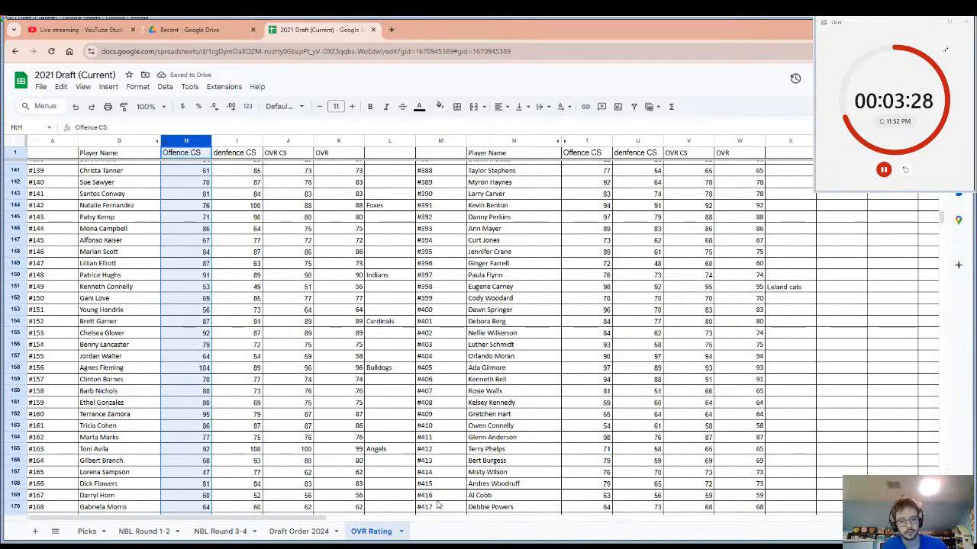
Restart the pick timer and review the overall ratings from player #139 down to the end of the list.
click(906, 169)
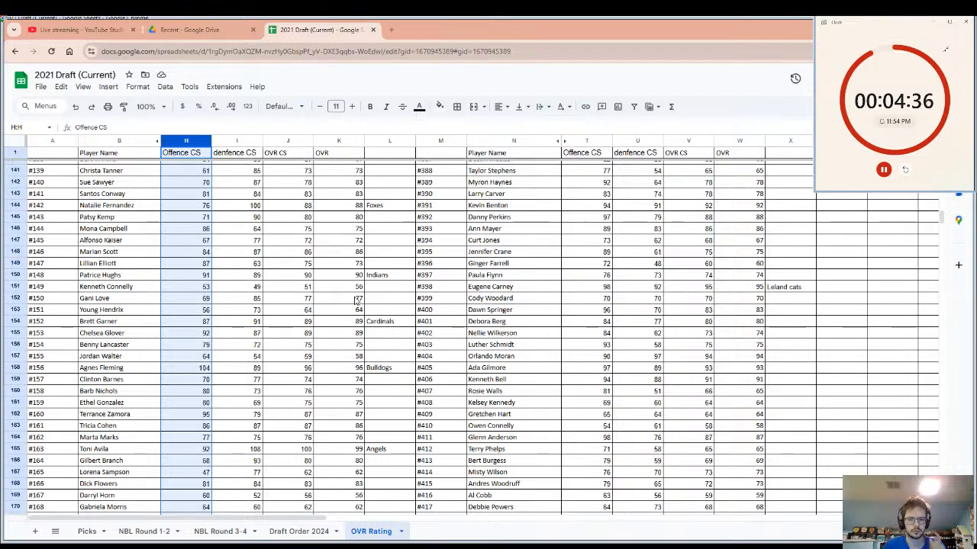
scroll(473, 331, down, 2)
scroll(474, 331, down, 10)
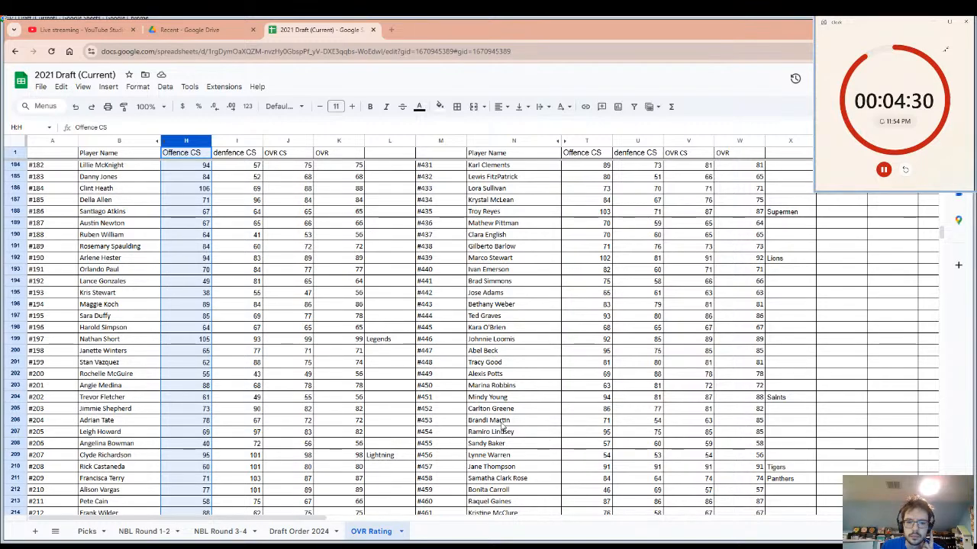
scroll(353, 445, down, 9)
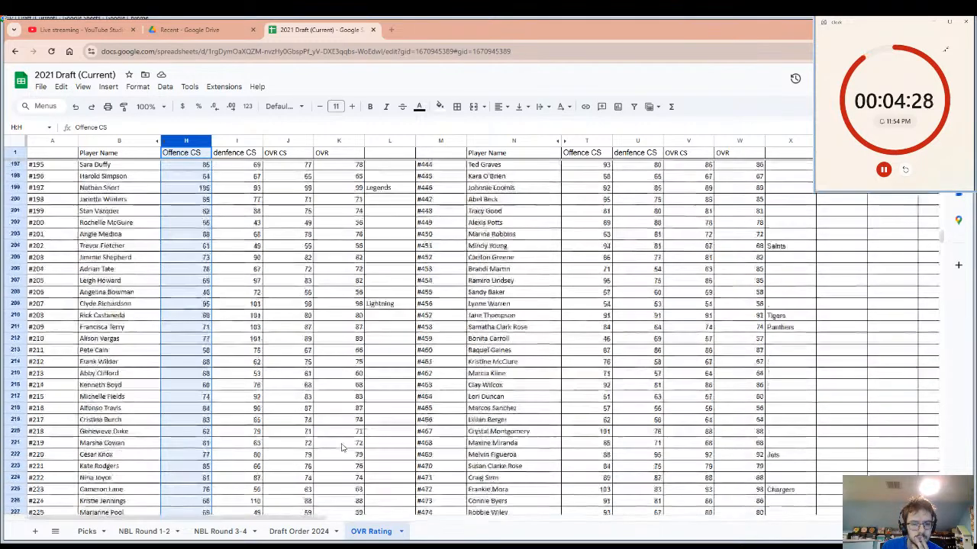
scroll(343, 447, down, 2)
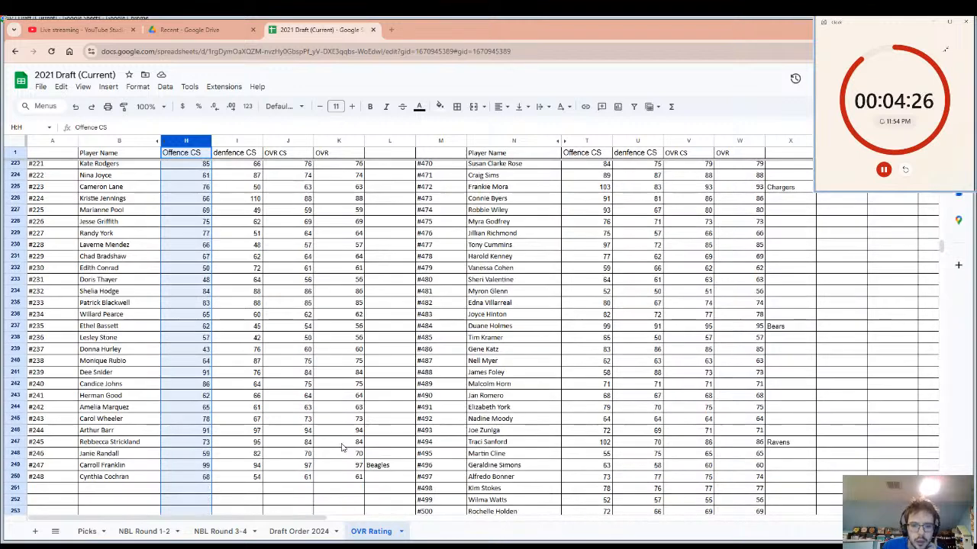
Enter "Beagles" as the drafting team beside player #244 and copy that player's name.
click(382, 431)
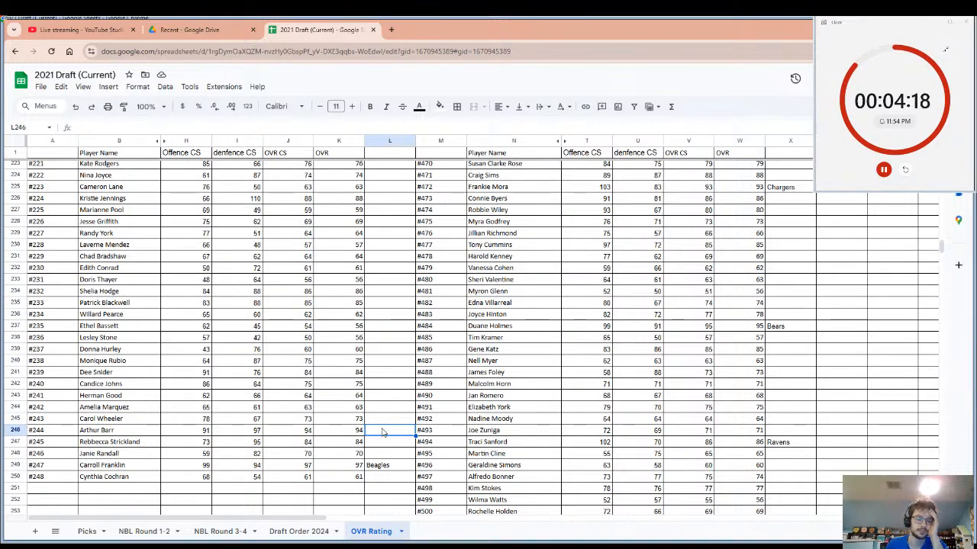
text(B)
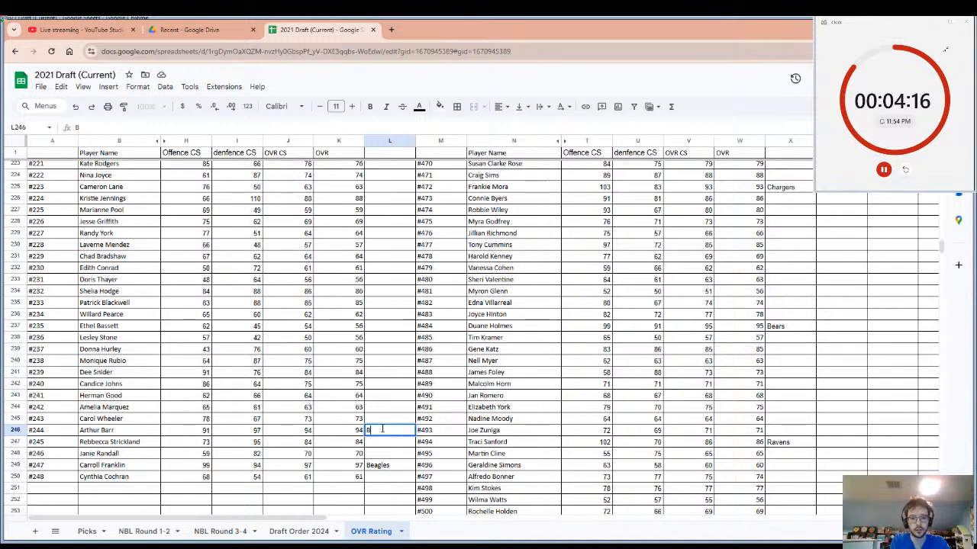
text(eagl)
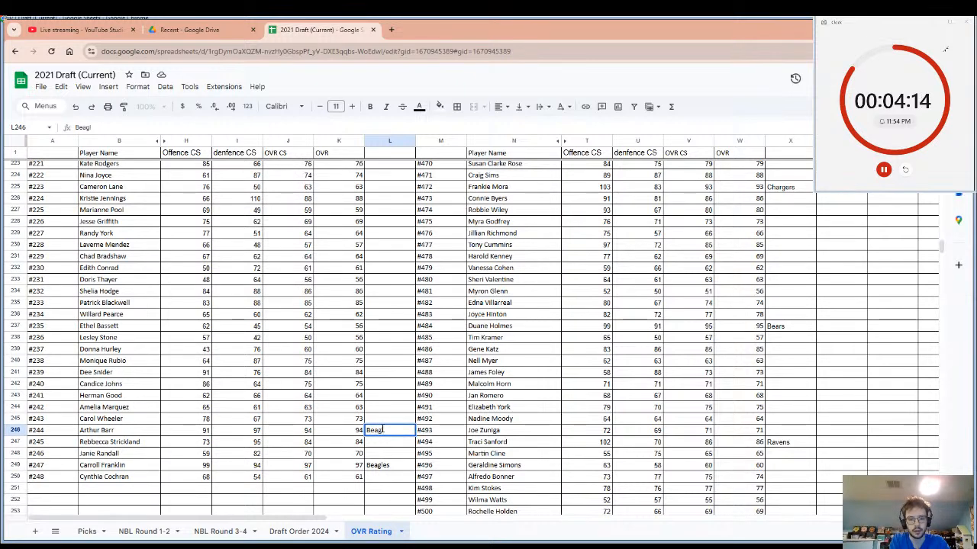
text(es)
key(Return)
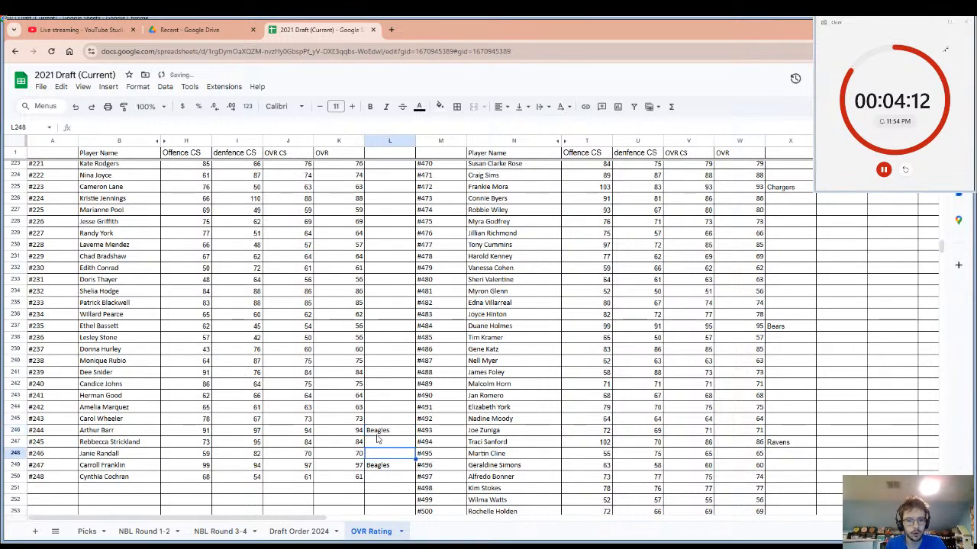
click(130, 433)
key(ctrl+c)
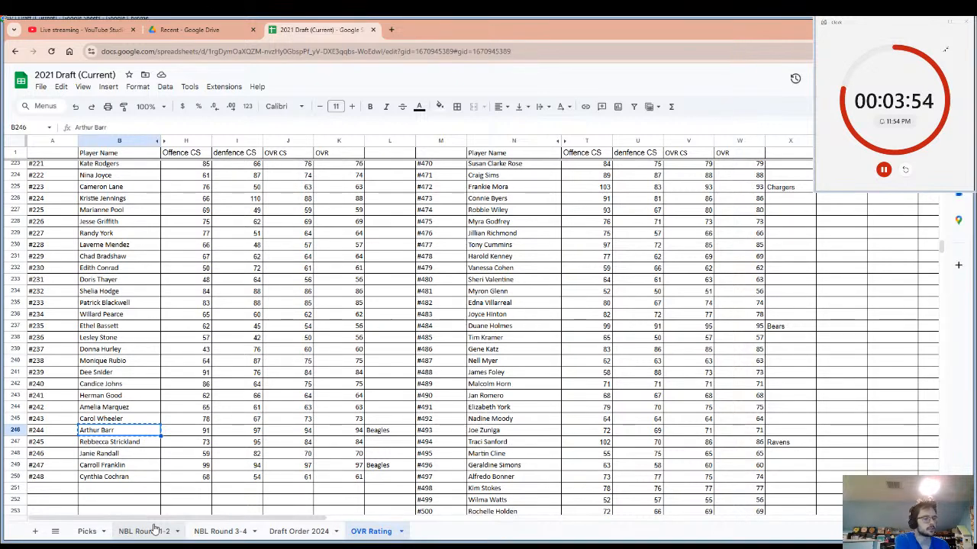
Reveal hidden columns C to G to check player #244's component scores, and hide the columns again.
click(163, 143)
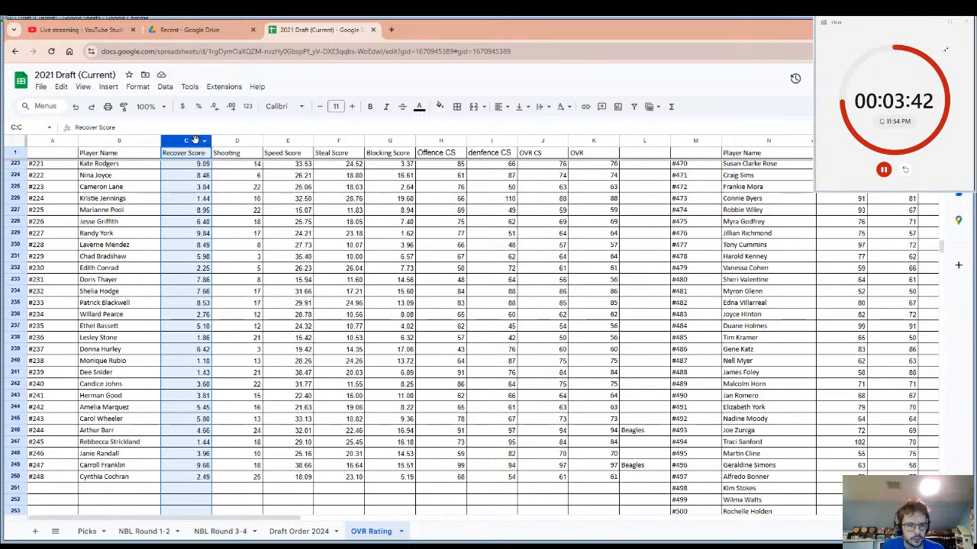
click(184, 431)
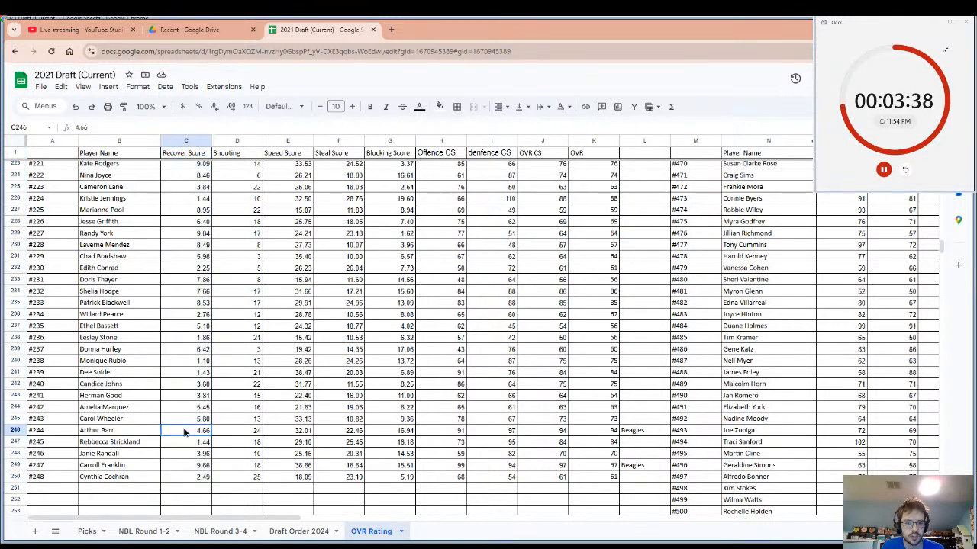
drag(186, 141, 288, 140)
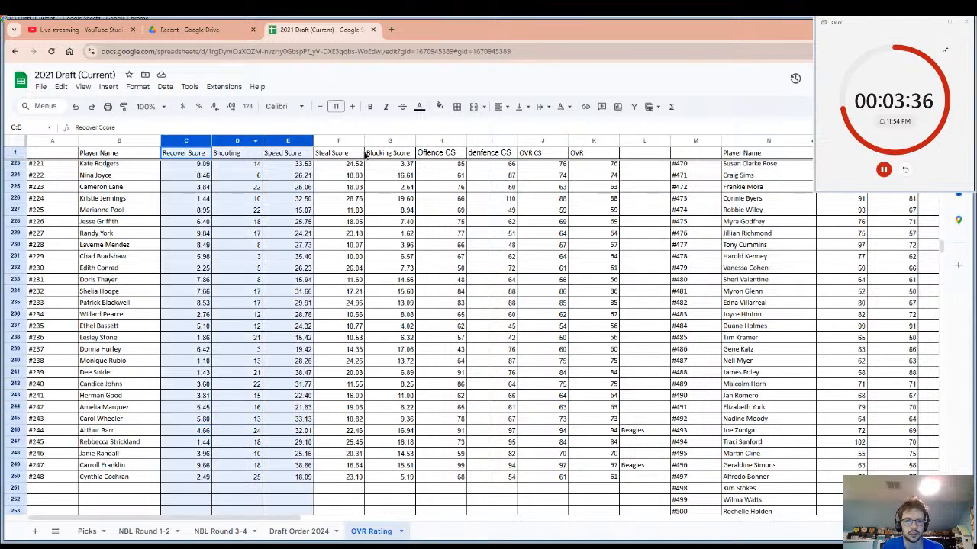
drag(366, 154, 396, 136)
right_click(397, 138)
click(448, 291)
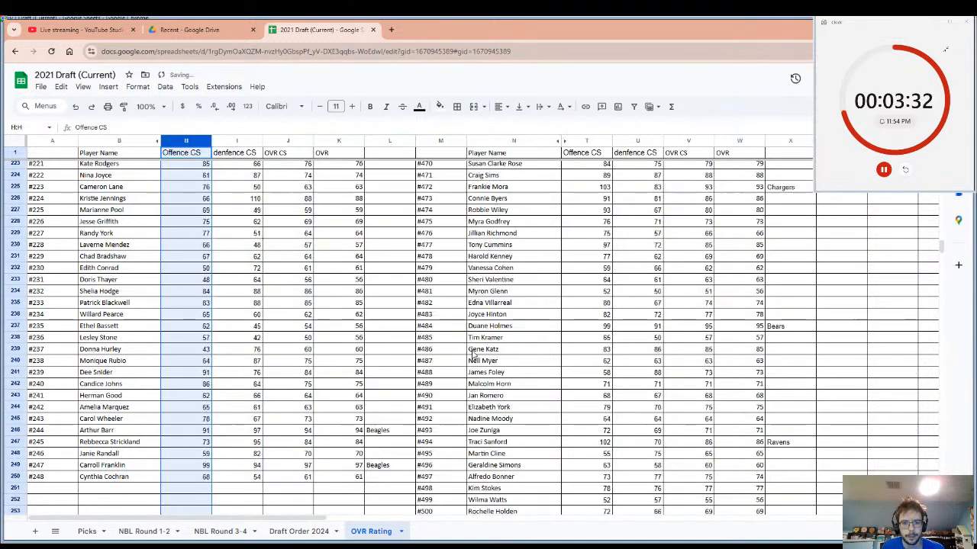
Check the drafting team recorded beside player #247 and restart the pick timer.
click(377, 469)
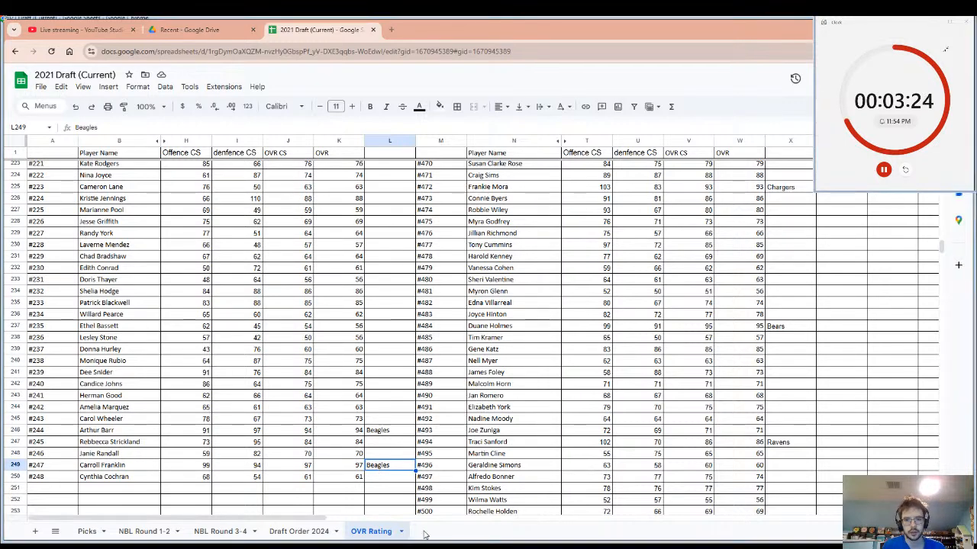
click(905, 170)
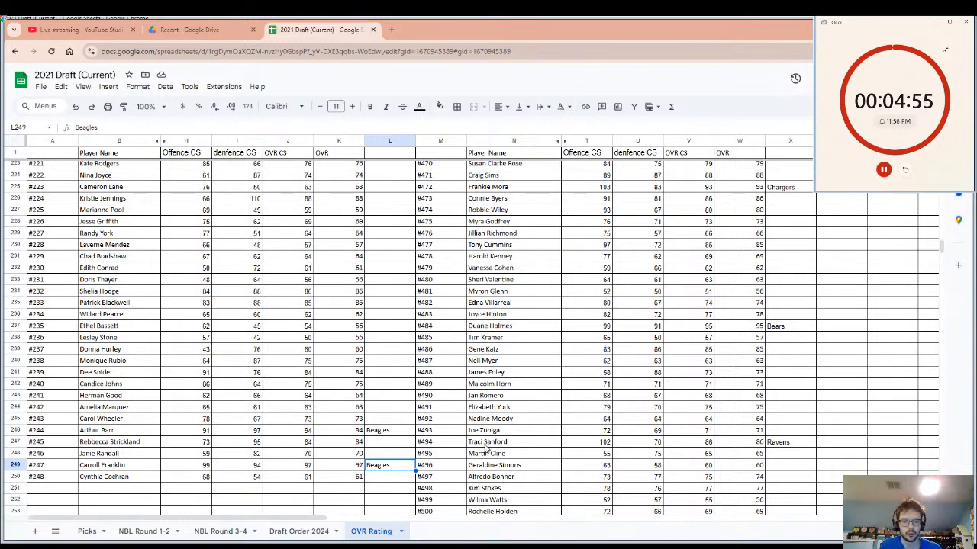
Review the overall ratings and drafting teams from the end of the list up to player #143 and back to player #190.
scroll(428, 416, down, 5)
scroll(431, 421, up, 2)
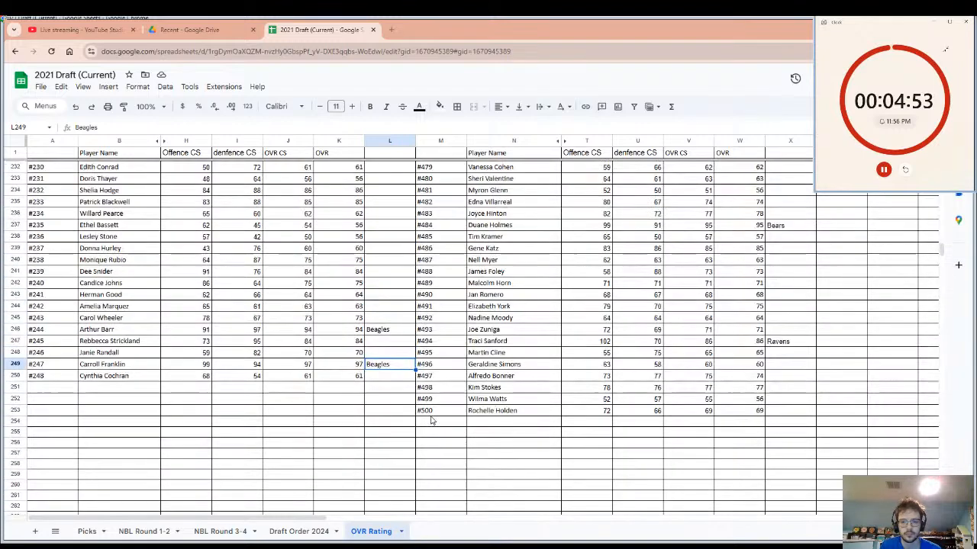
scroll(458, 420, up, 10)
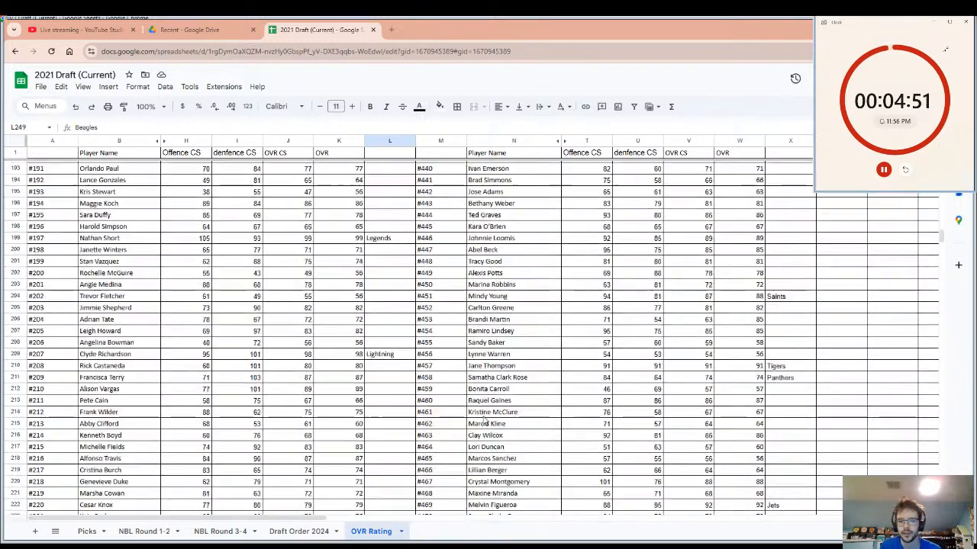
scroll(483, 418, up, 1)
click(573, 327)
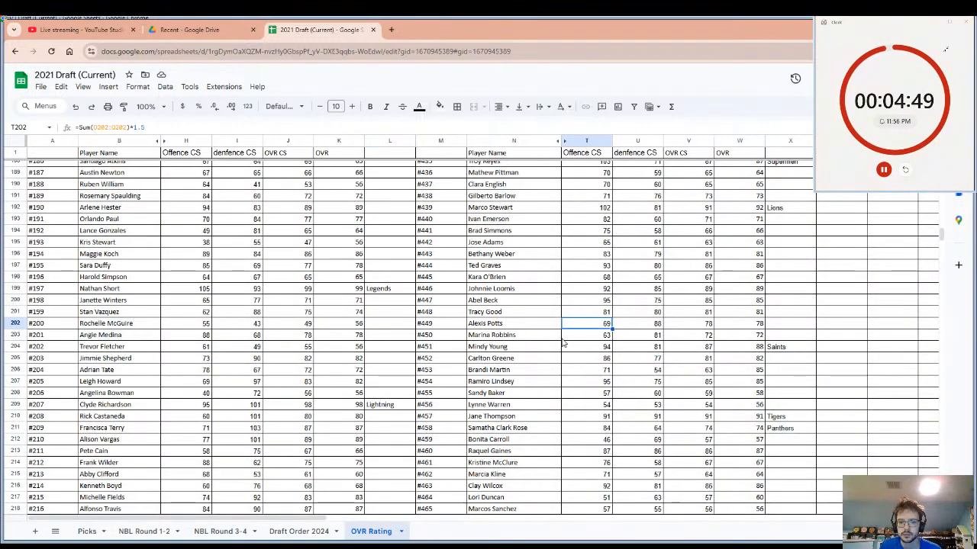
scroll(562, 342, up, 5)
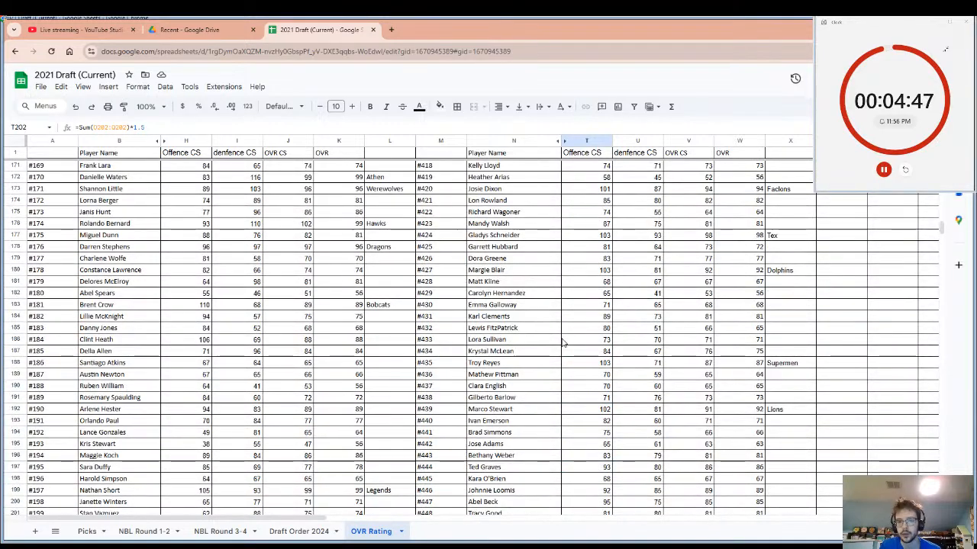
scroll(557, 341, up, 7)
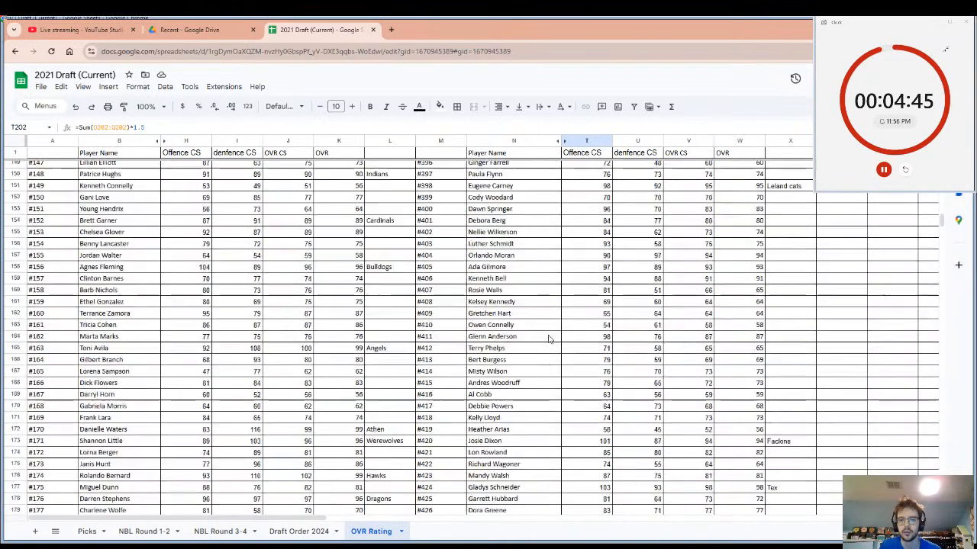
scroll(548, 338, up, 1)
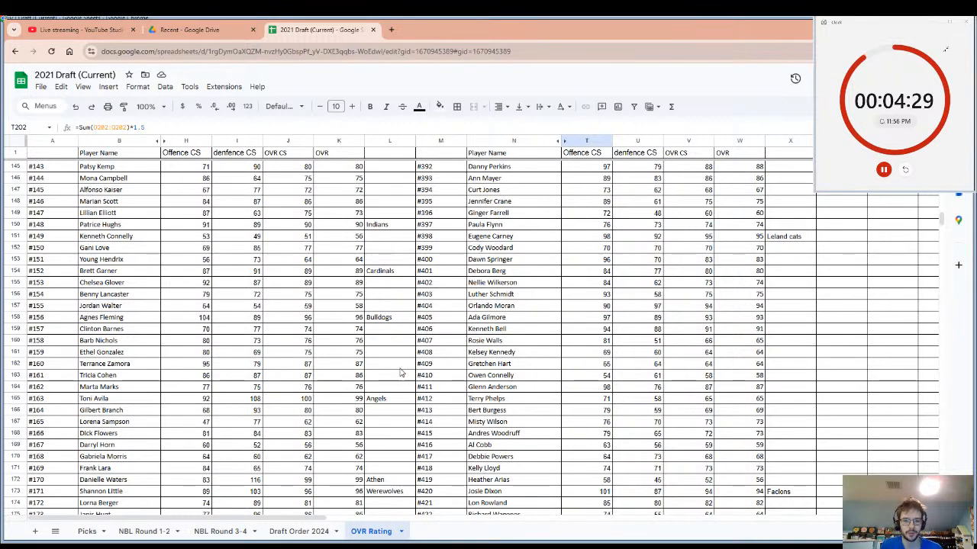
scroll(389, 379, down, 2)
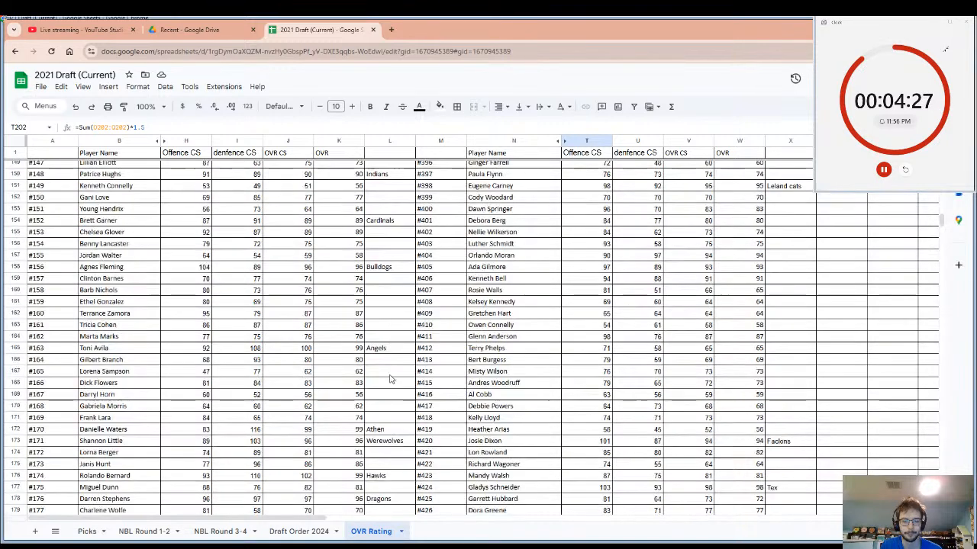
scroll(390, 378, down, 3)
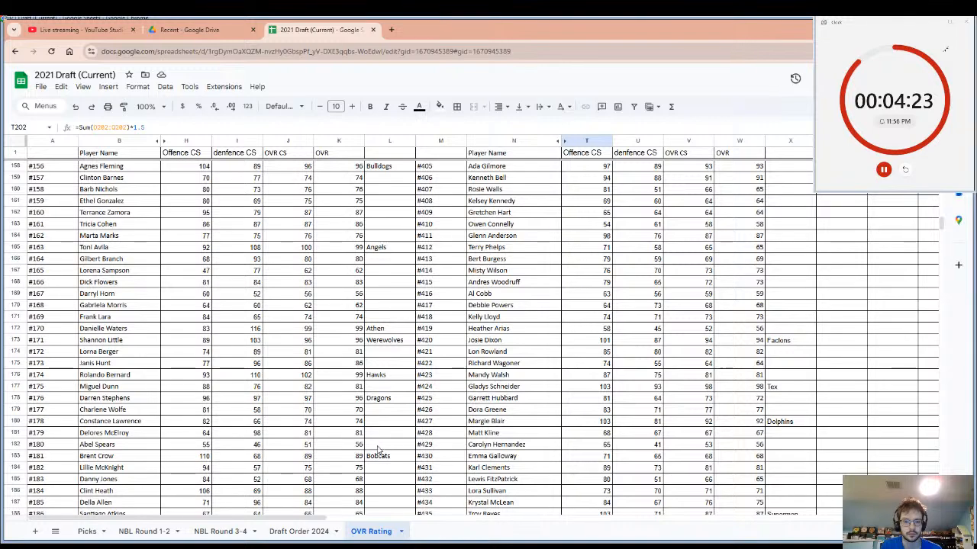
scroll(377, 451, down, 6)
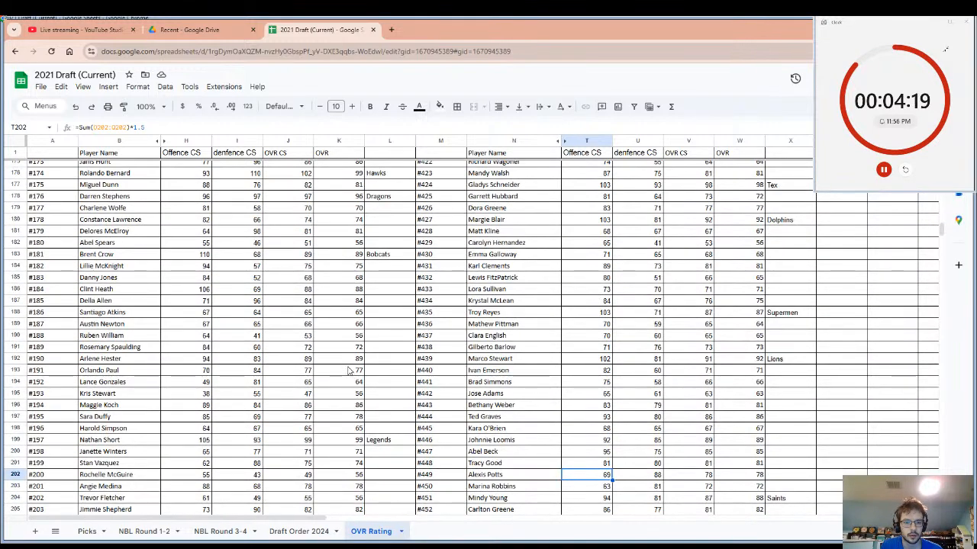
Enter "Lions" as the drafting team beside player #190, select that player's name and restart the pick timer.
drag(347, 359, 100, 358)
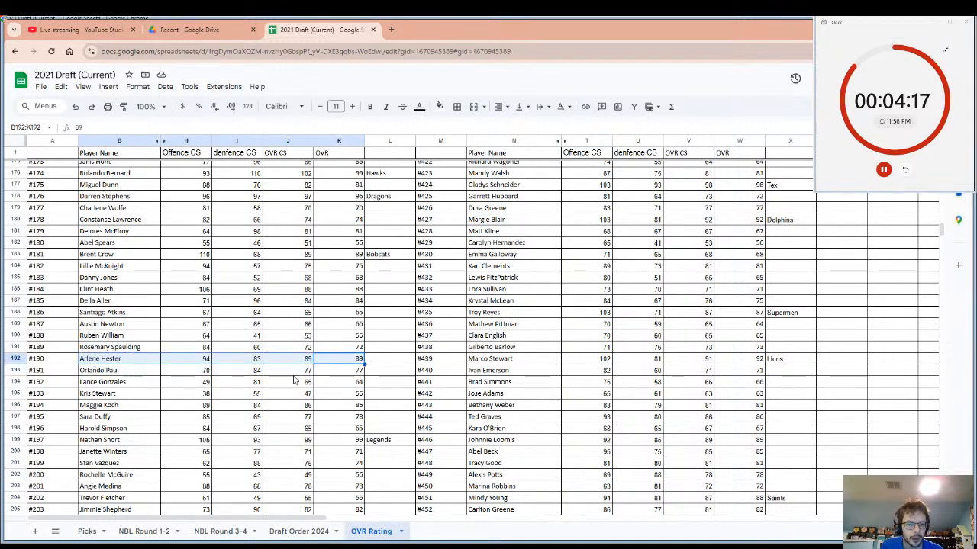
click(375, 364)
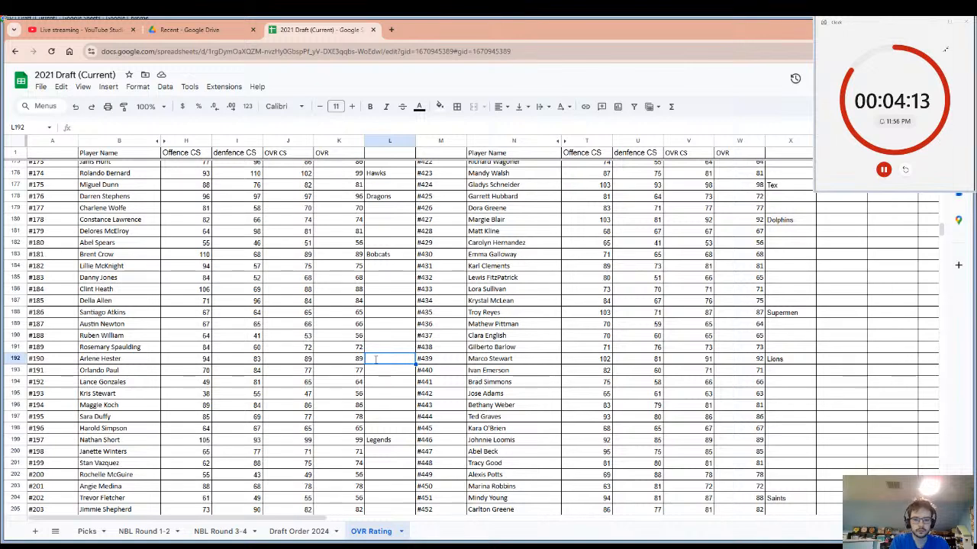
text(Lio)
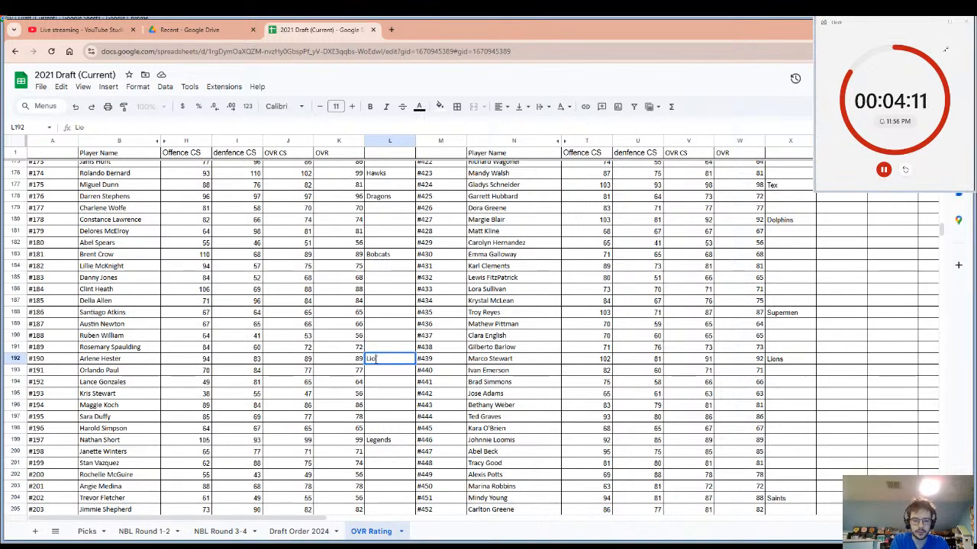
text(ns)
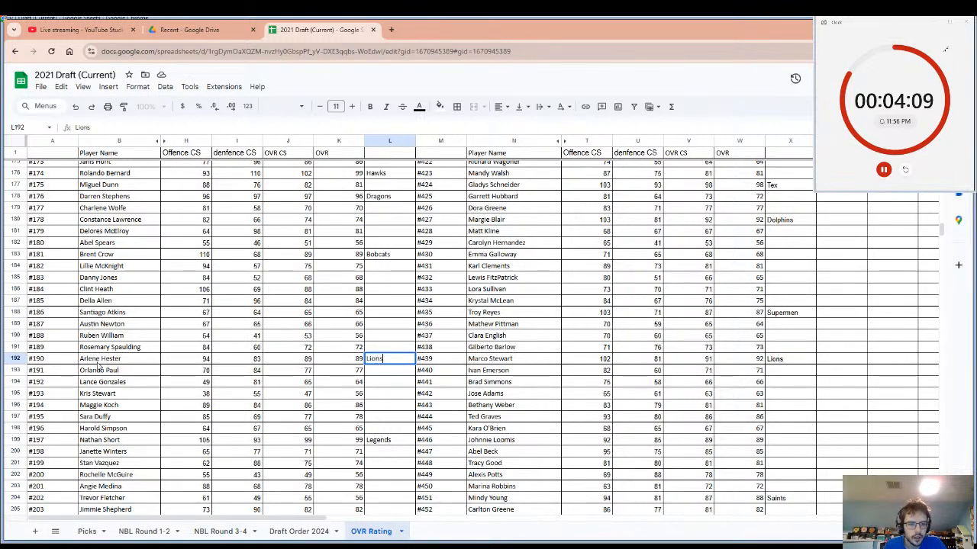
click(98, 363)
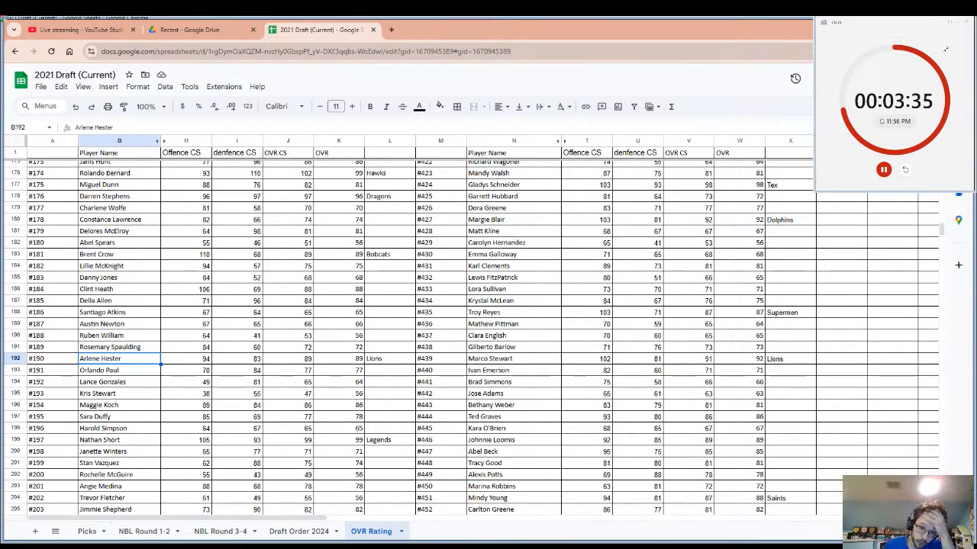
click(906, 171)
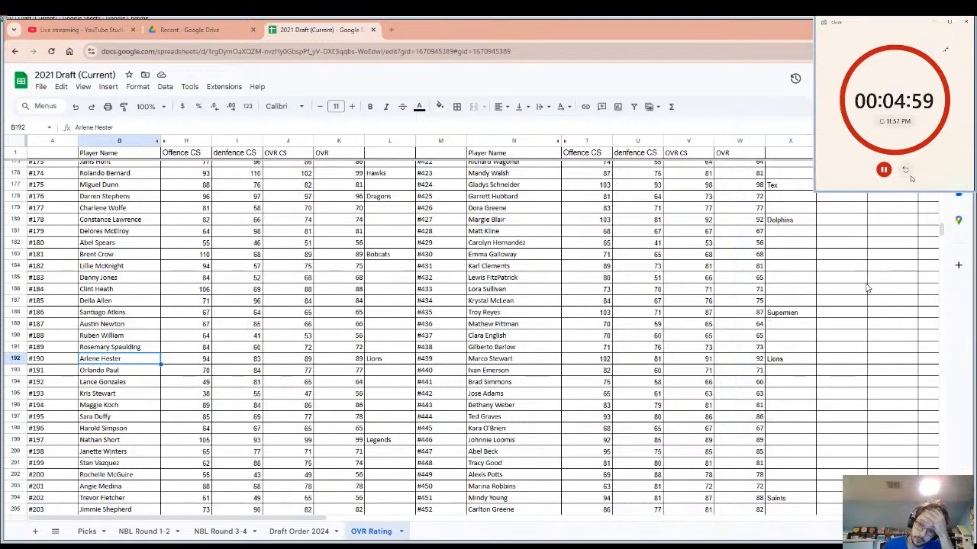
Examine the overall ratings of undrafted players around #414 to #491 and back up the list to players #108 and #357.
click(565, 373)
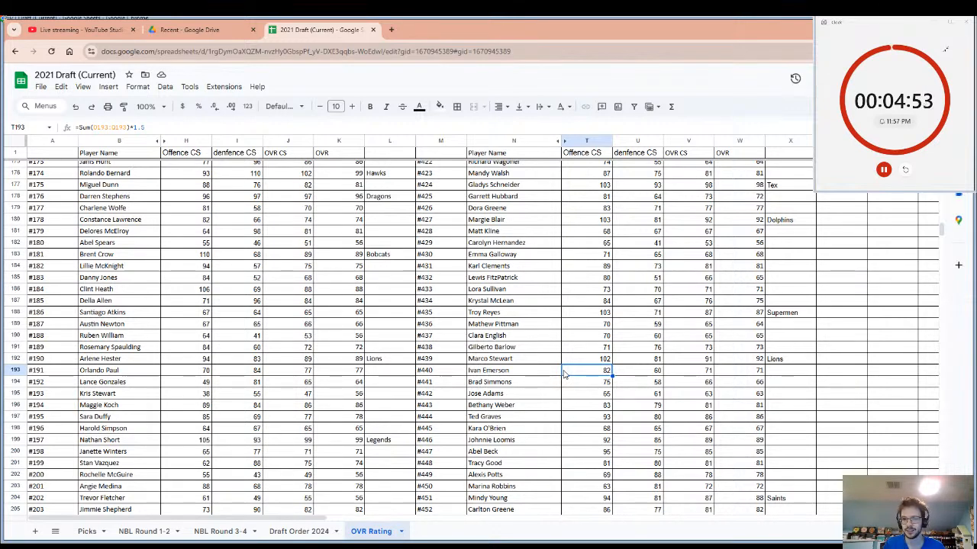
scroll(761, 275, up, 2)
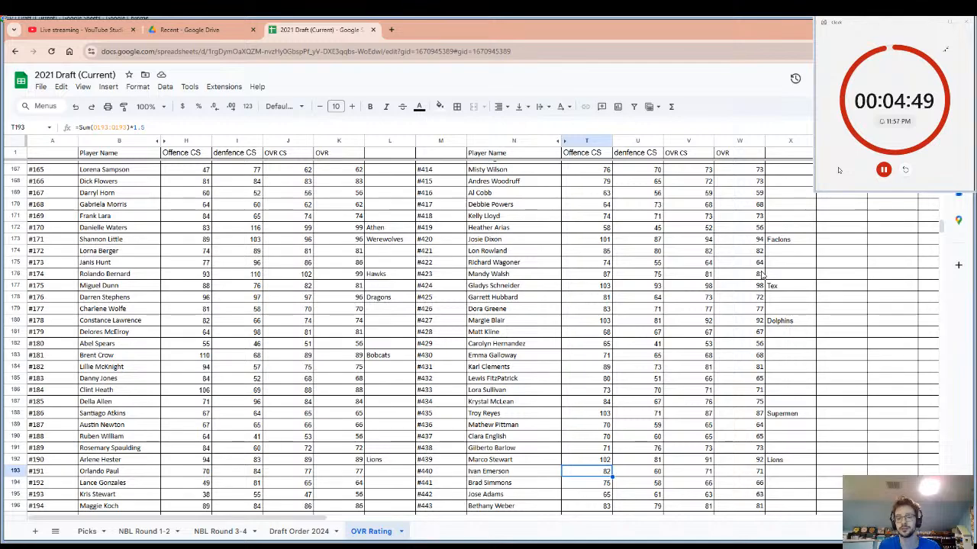
scroll(761, 275, down, 3)
scroll(765, 301, down, 3)
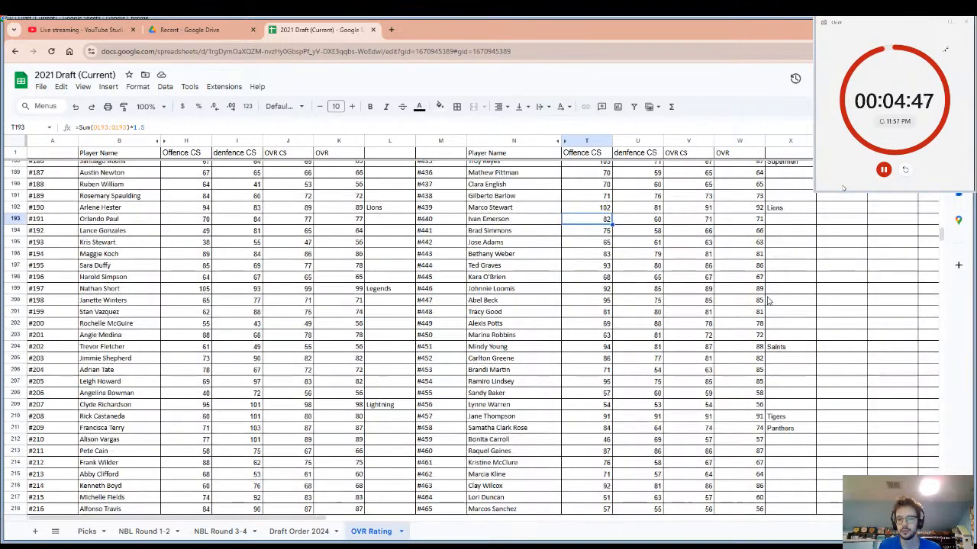
scroll(768, 301, down, 2)
scroll(768, 301, down, 2)
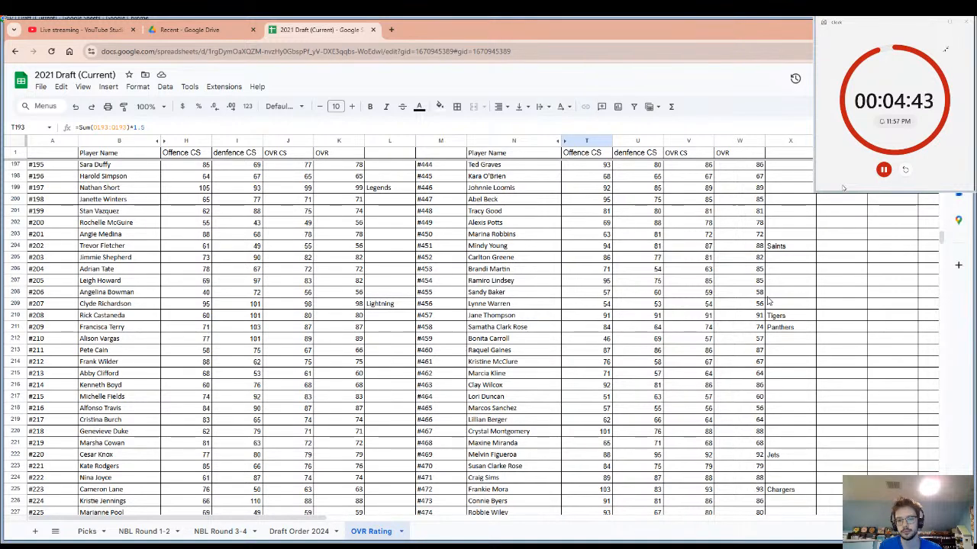
scroll(768, 302, down, 3)
scroll(768, 302, down, 3)
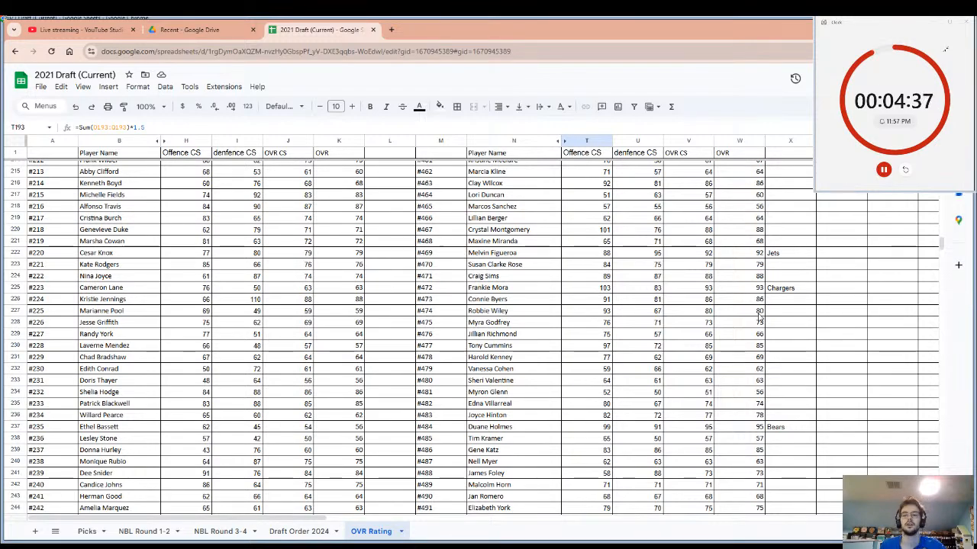
scroll(768, 302, down, 5)
scroll(760, 315, up, 7)
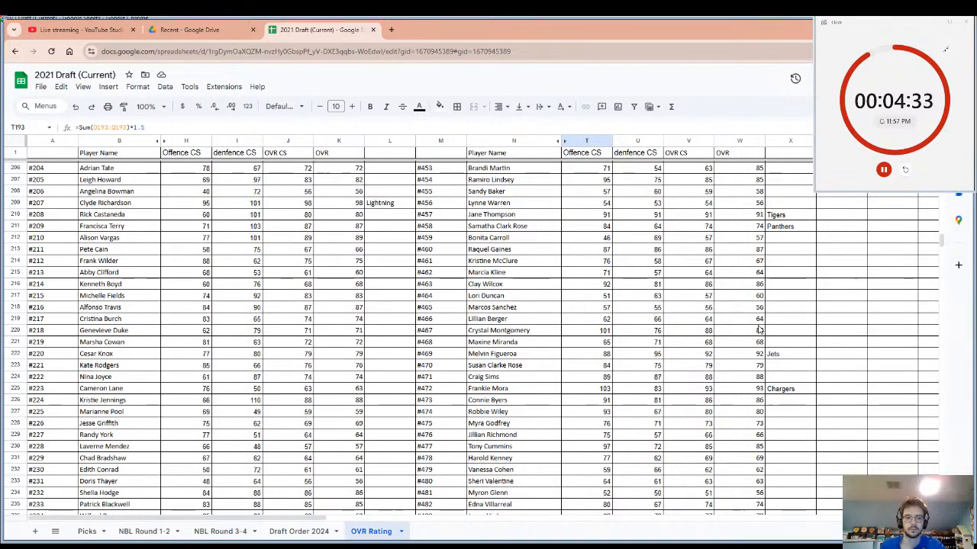
scroll(760, 329, up, 3)
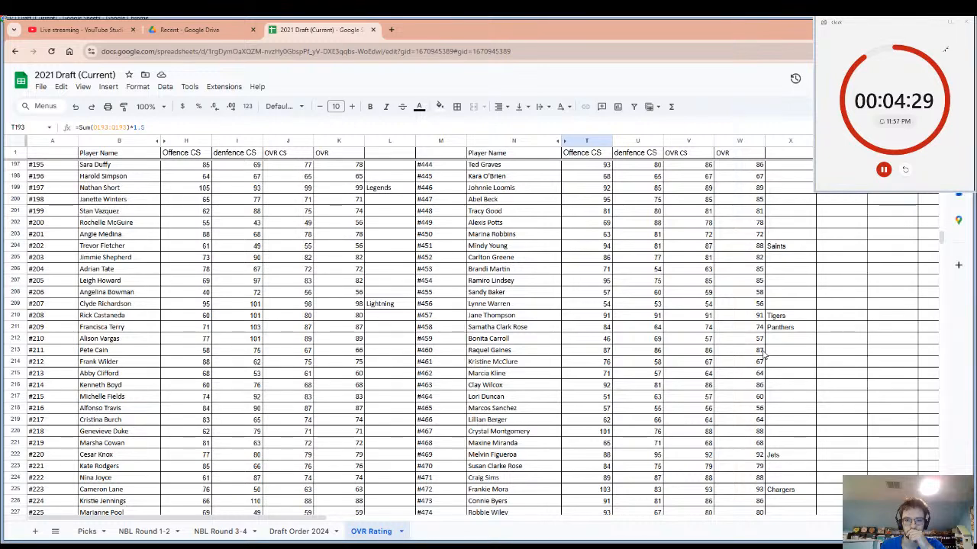
scroll(763, 355, up, 5)
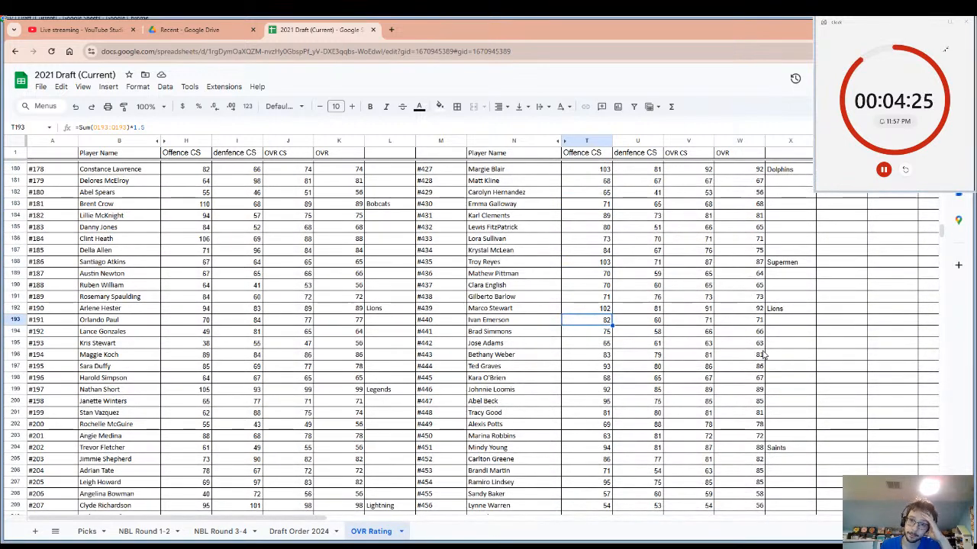
scroll(763, 354, up, 8)
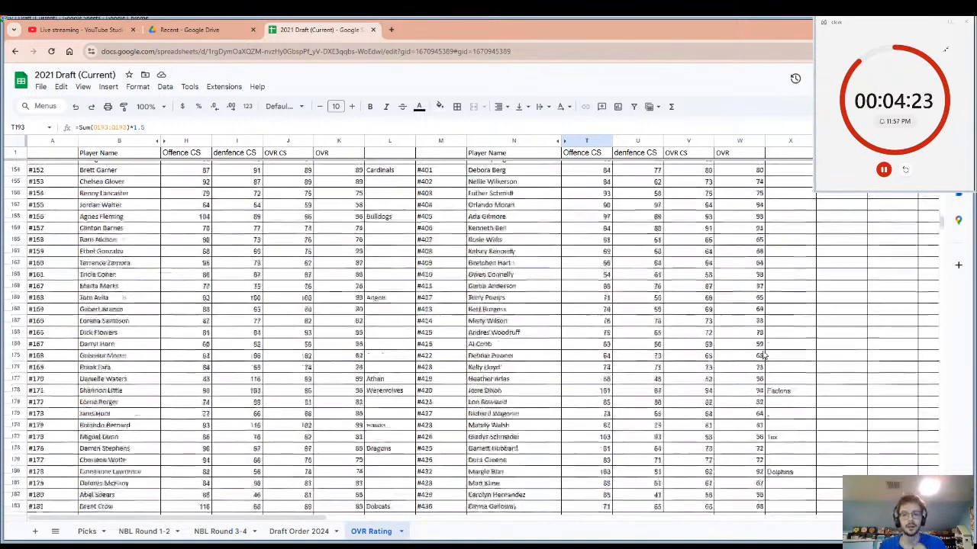
scroll(763, 354, up, 5)
scroll(763, 355, up, 5)
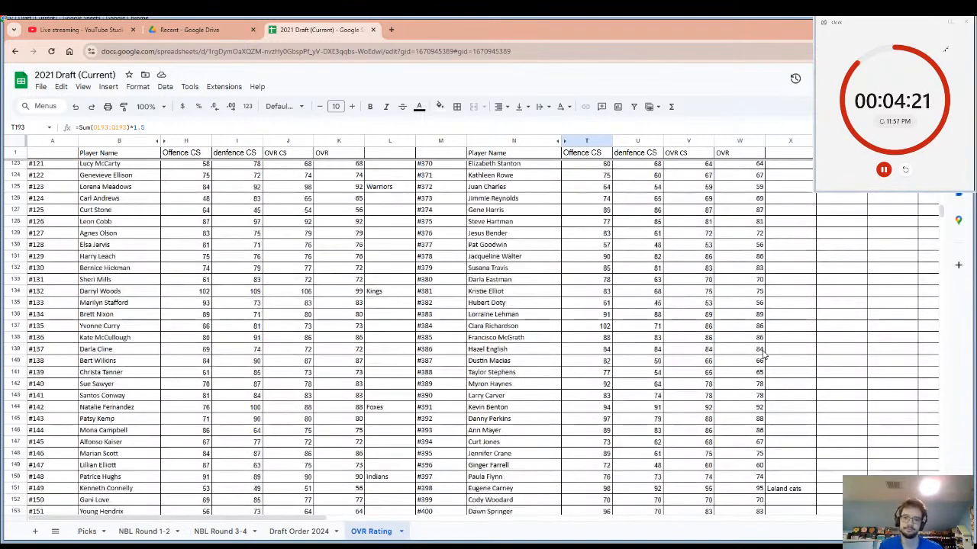
scroll(763, 354, up, 4)
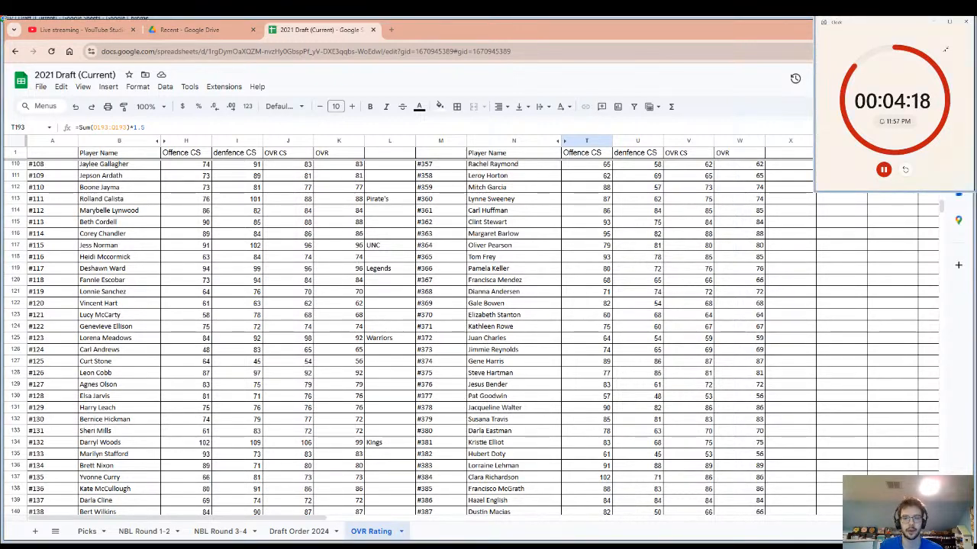
Examine the overall ratings and drafting teams from players #108 and #357 down to #474, highlighting the row of player #452.
key(alt+Tab)
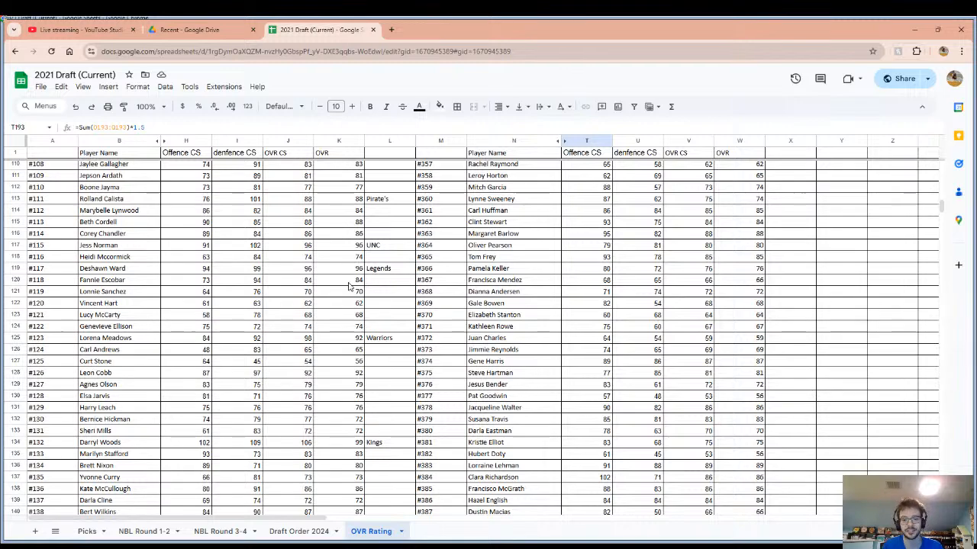
scroll(437, 234, down, 3)
scroll(437, 235, down, 3)
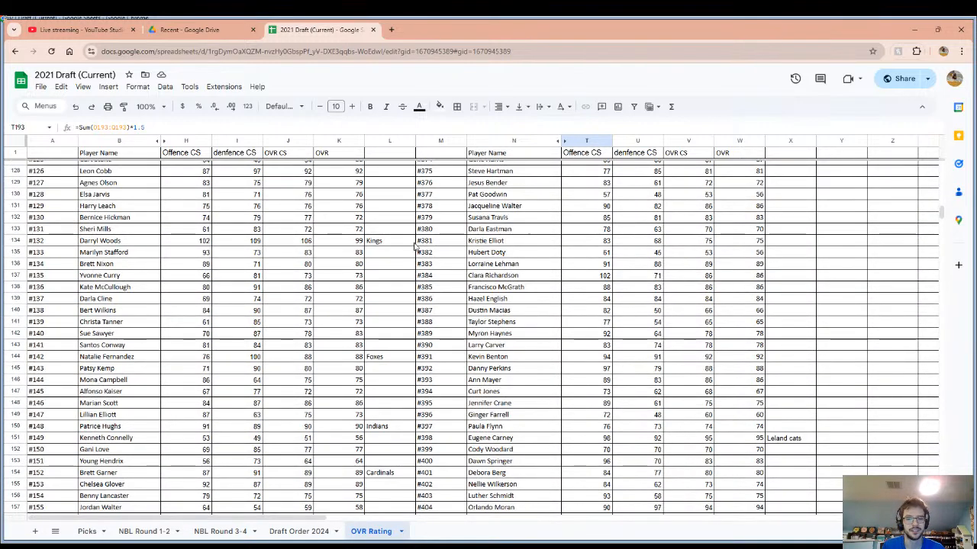
scroll(641, 316, down, 4)
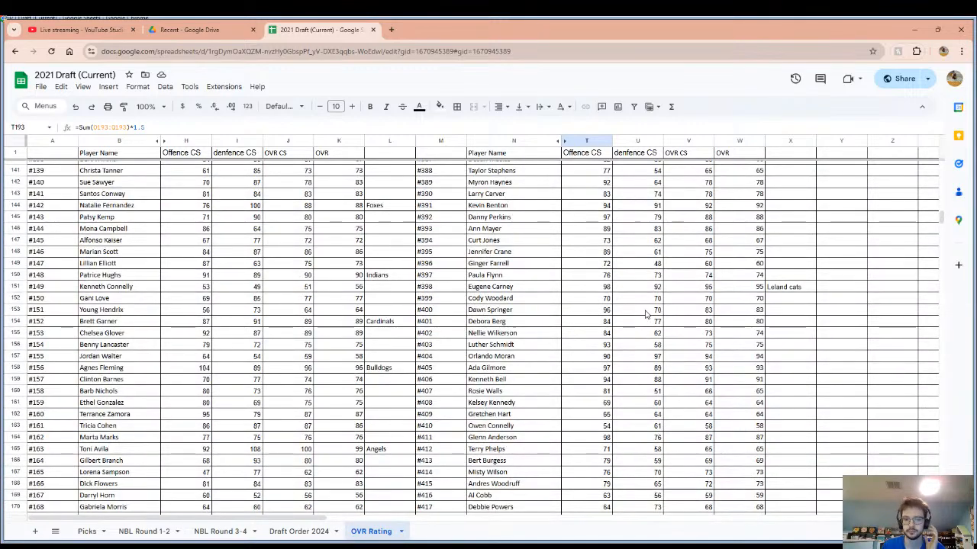
scroll(656, 336, down, 3)
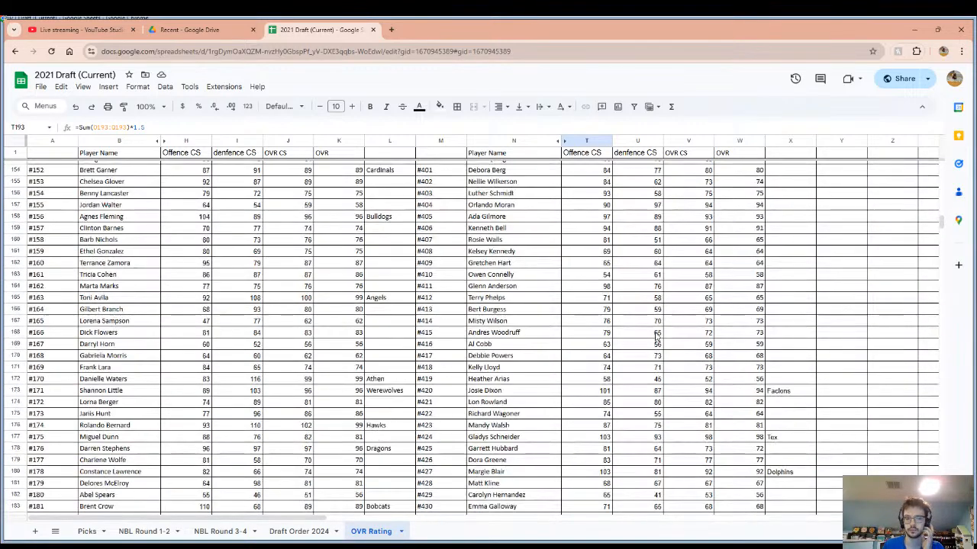
scroll(656, 335, down, 2)
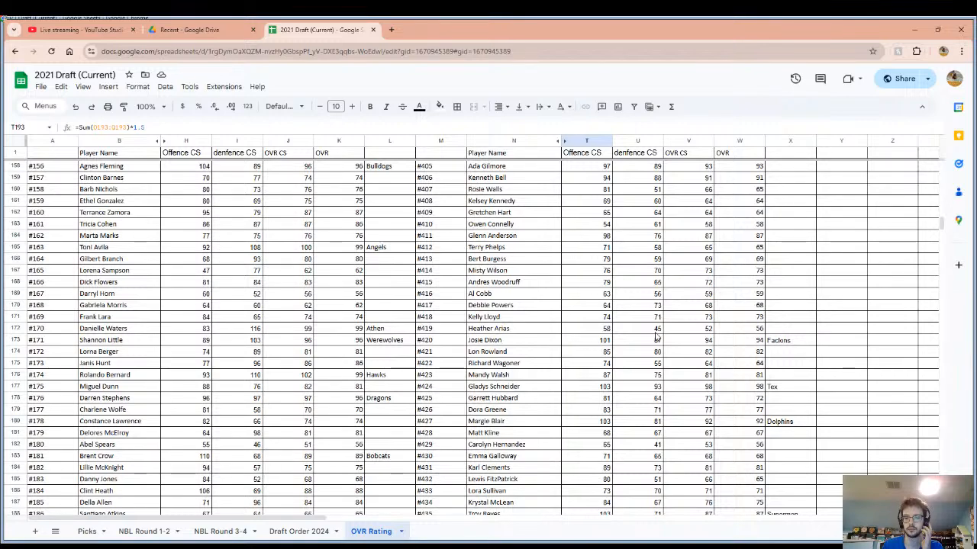
scroll(657, 336, down, 1)
scroll(656, 336, down, 2)
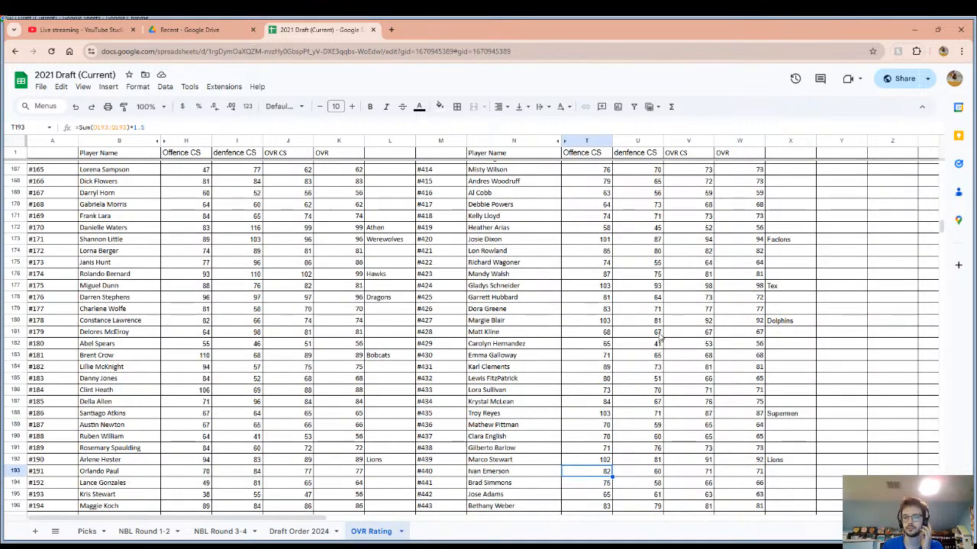
scroll(658, 339, down, 3)
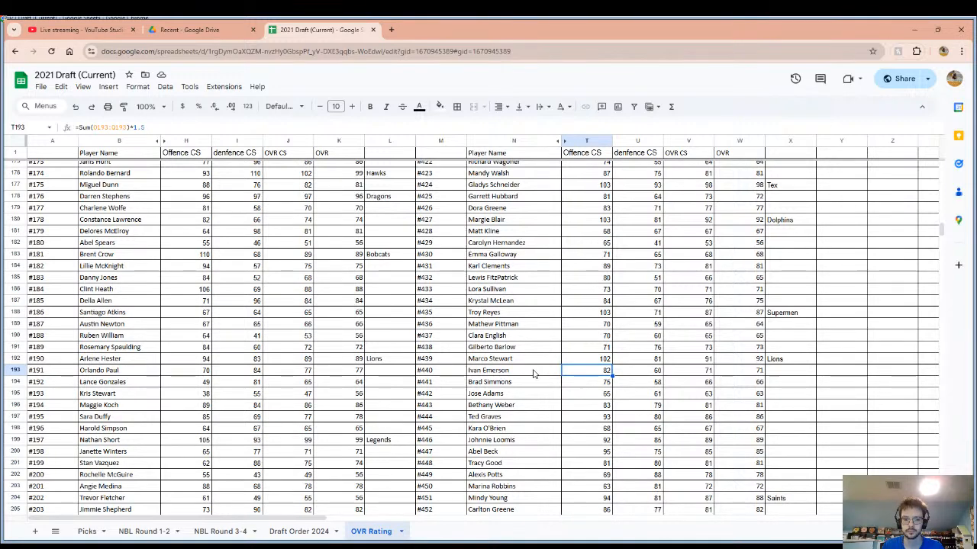
scroll(536, 381, down, 3)
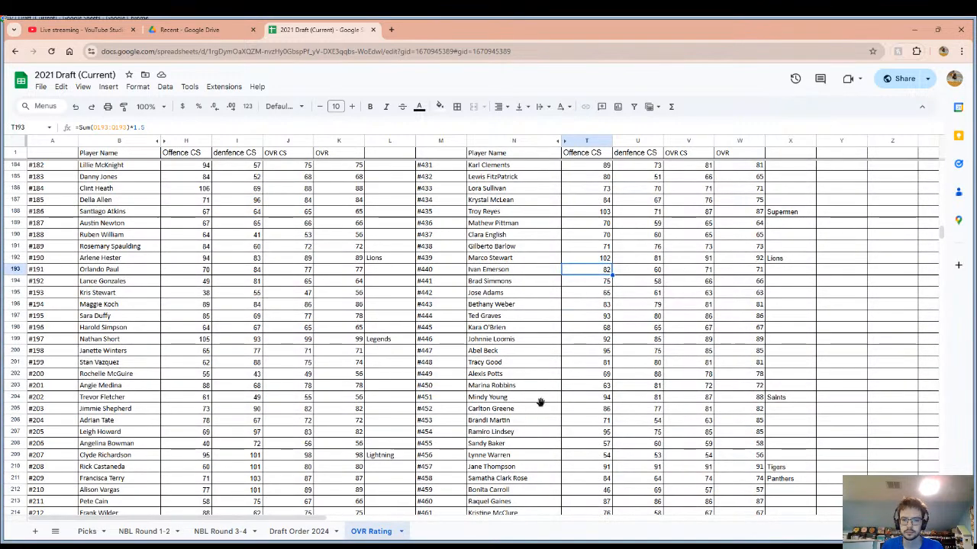
drag(540, 405, 806, 409)
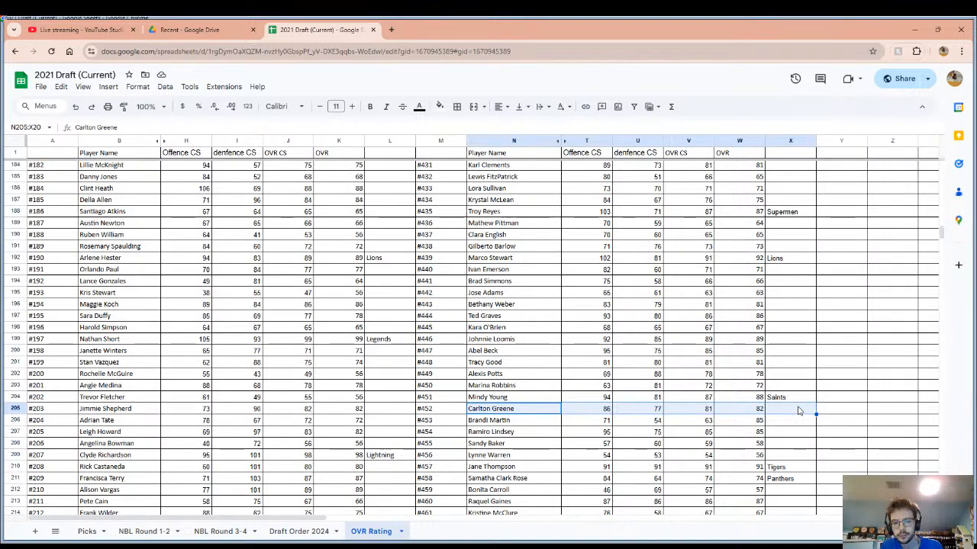
scroll(799, 411, down, 3)
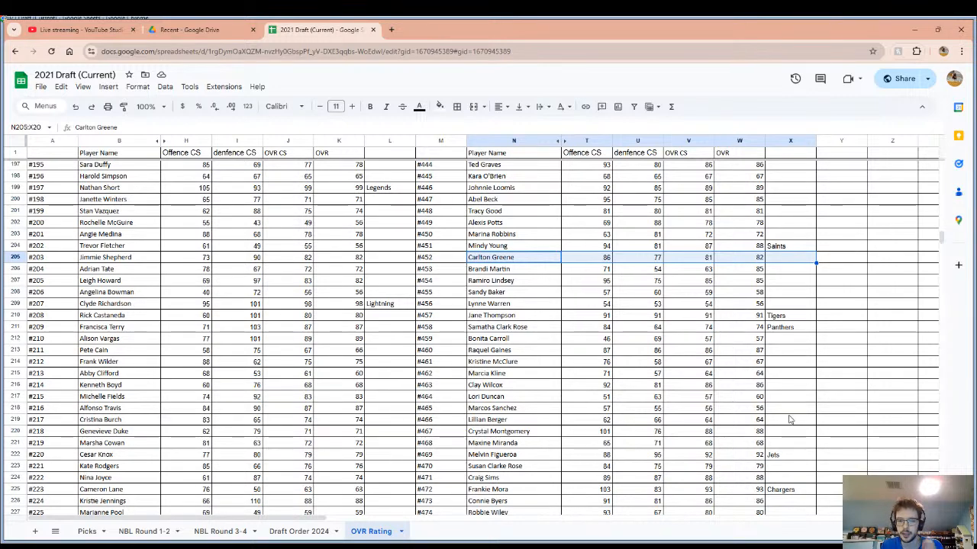
Enter "Panthers" as the drafting team beside player #470 and restart the pick timer.
click(791, 388)
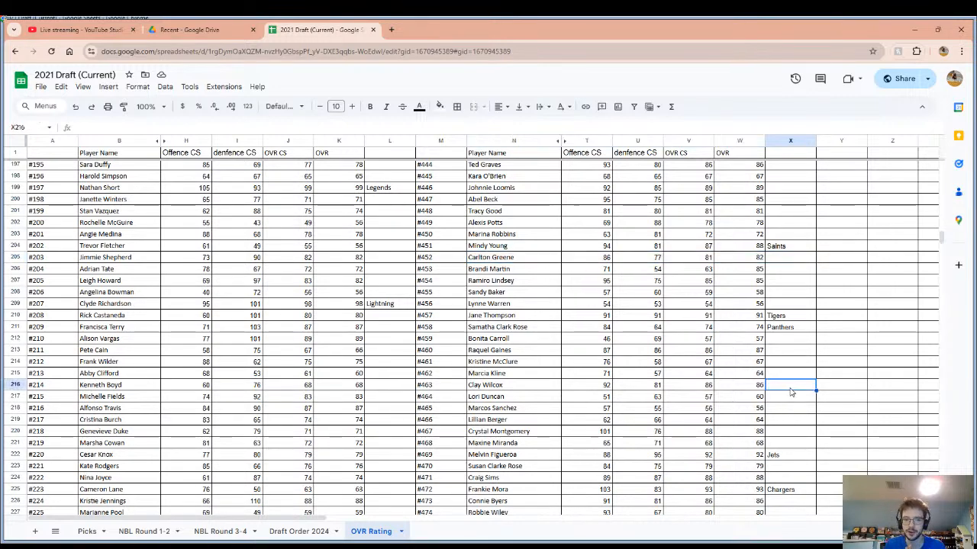
click(778, 470)
drag(495, 465, 779, 466)
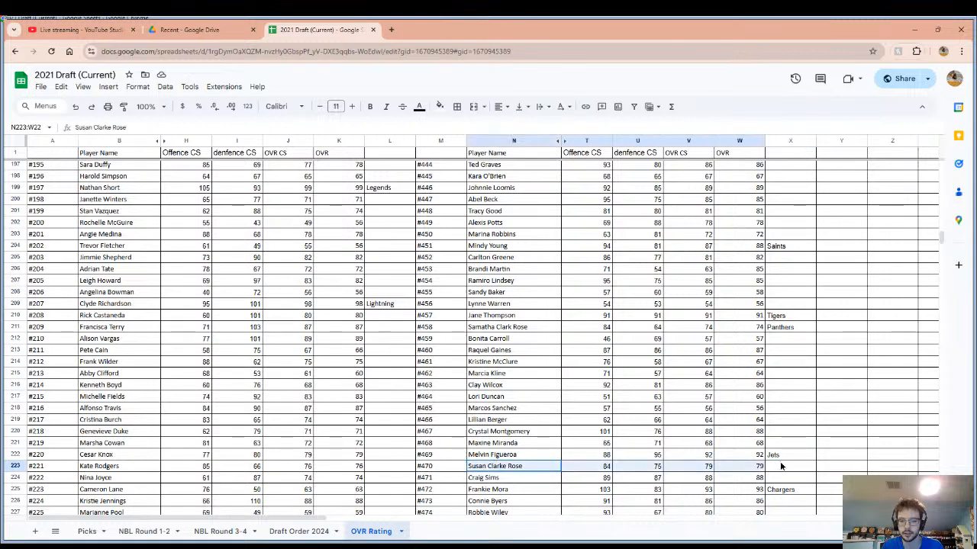
click(781, 467)
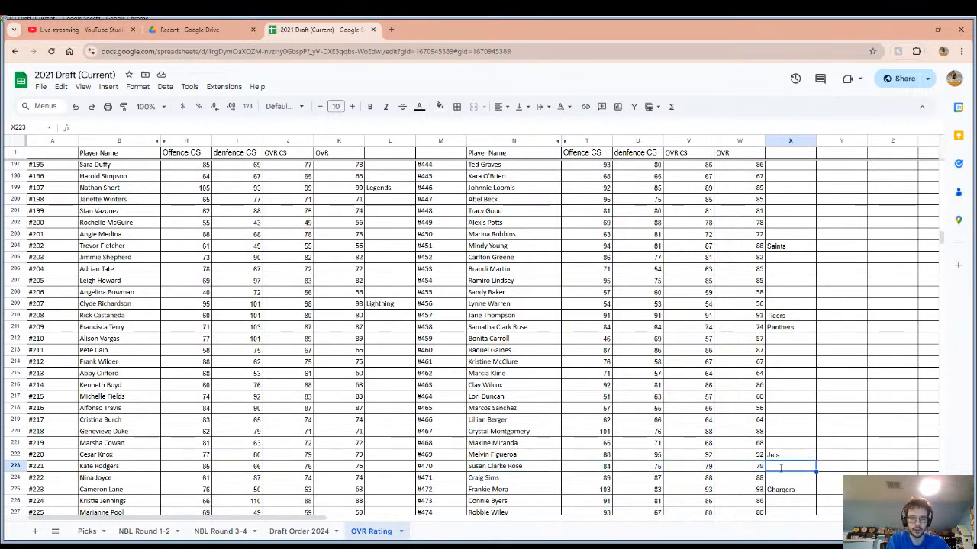
text(Pnat)
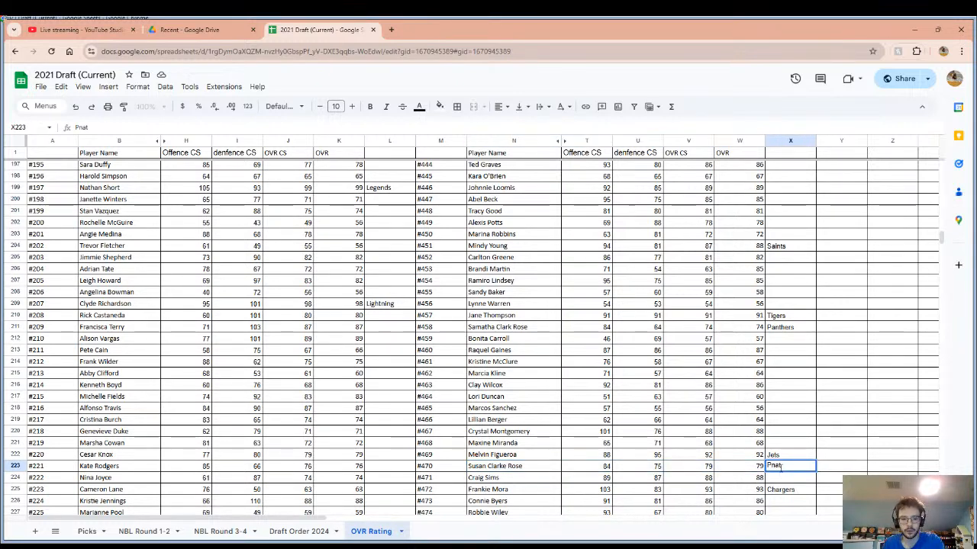
key(BackSpace)
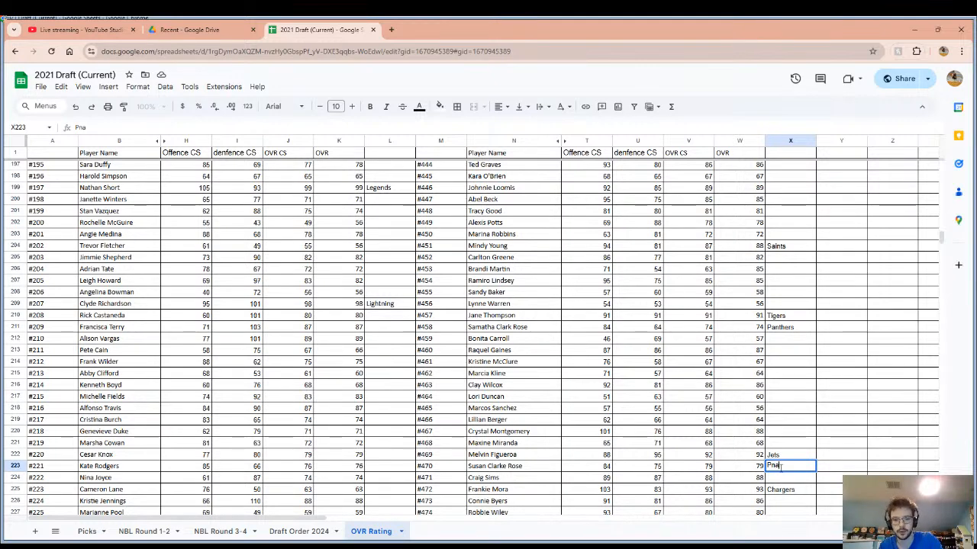
key(BackSpace)
key(BackSpace)
text(anth)
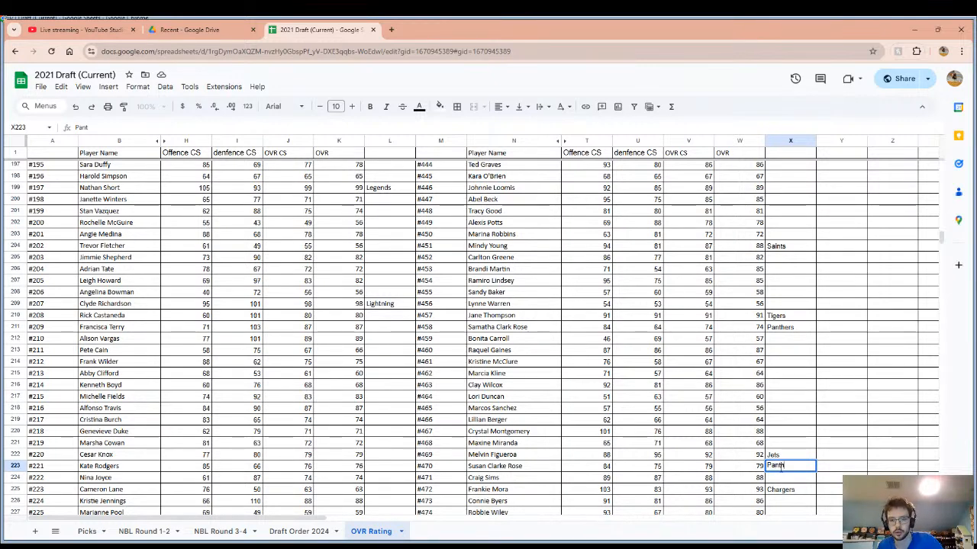
text(ers)
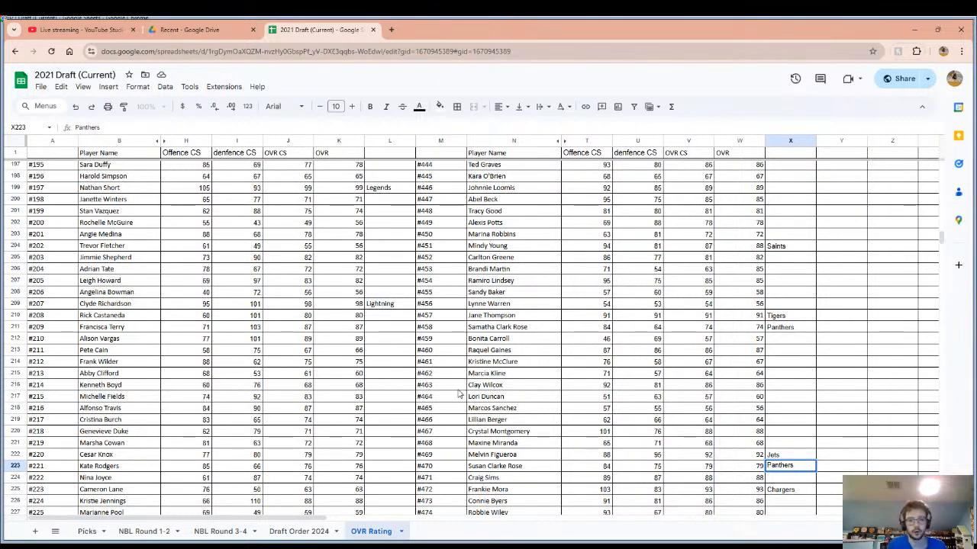
click(263, 547)
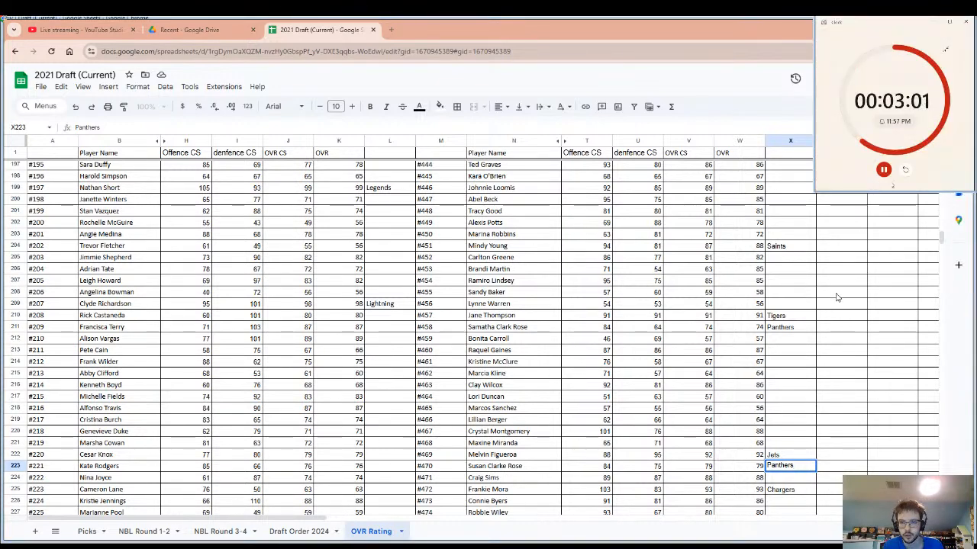
click(905, 171)
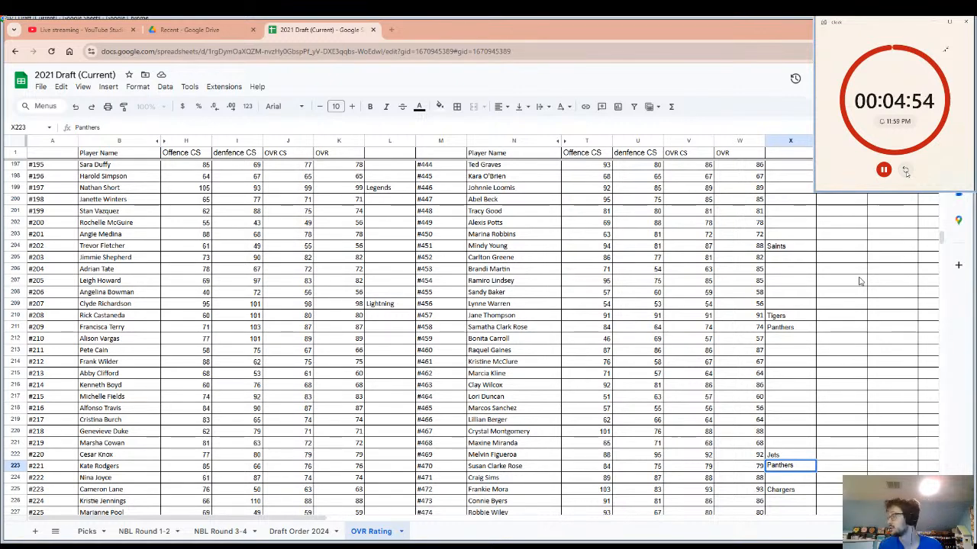
Check the ratings of the remaining players near #452 and enter "Athen" as the drafting team beside player #452.
click(753, 386)
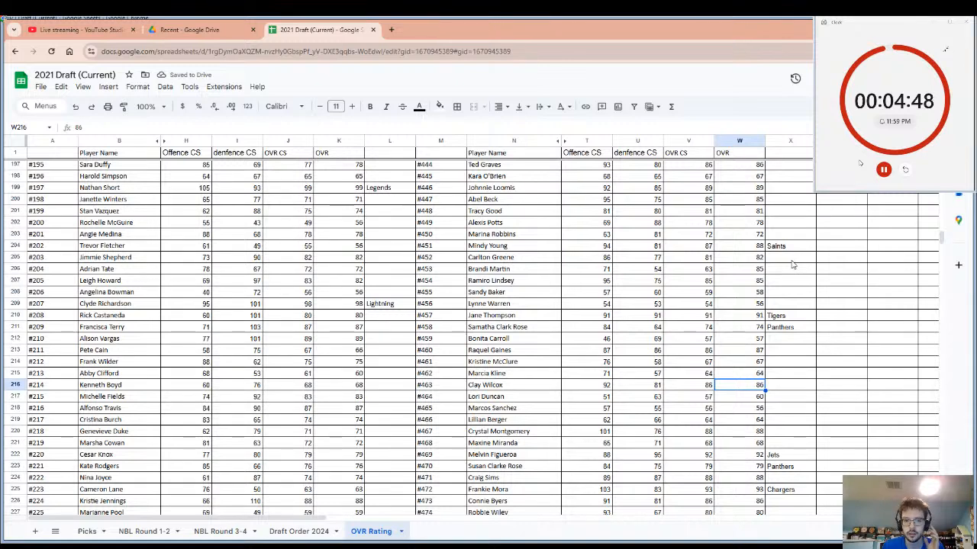
click(509, 262)
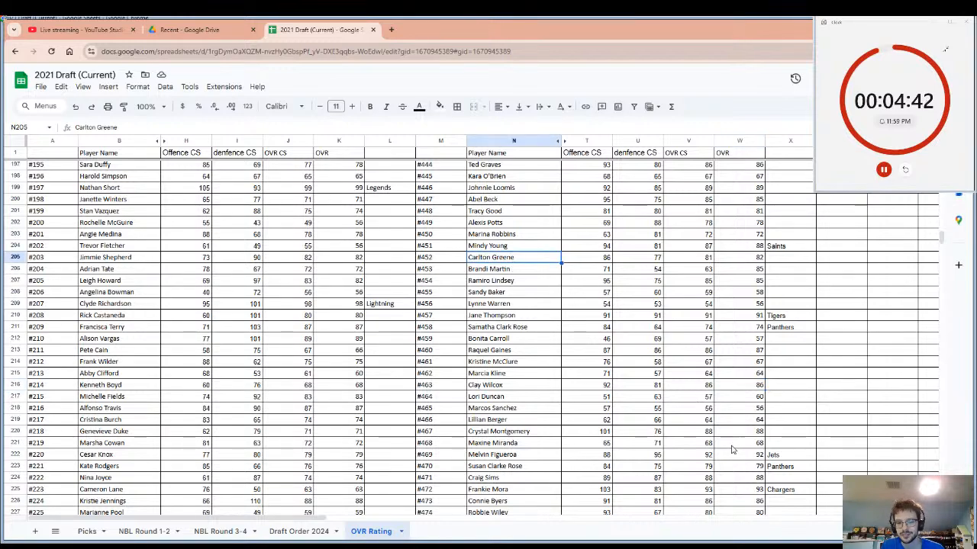
scroll(729, 443, down, 3)
scroll(723, 438, down, 5)
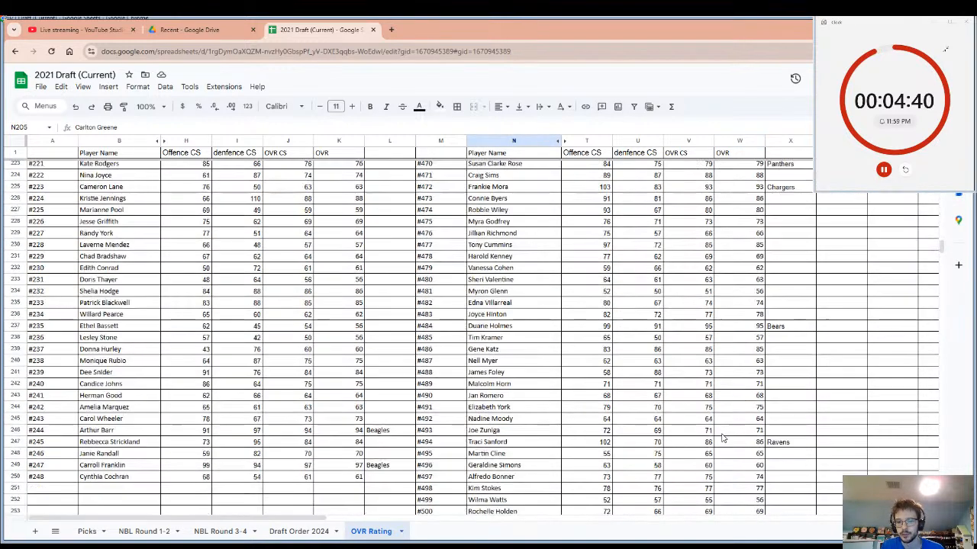
scroll(724, 438, up, 10)
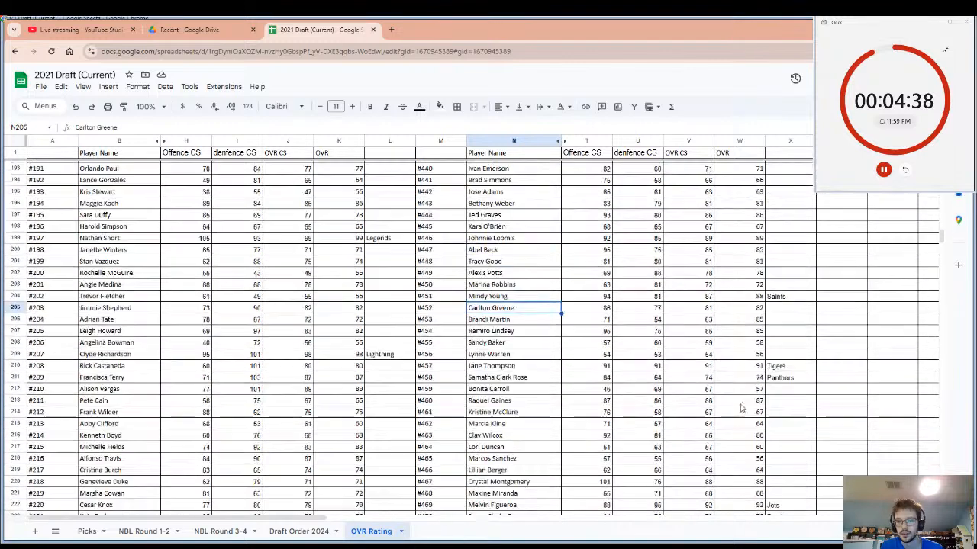
click(778, 313)
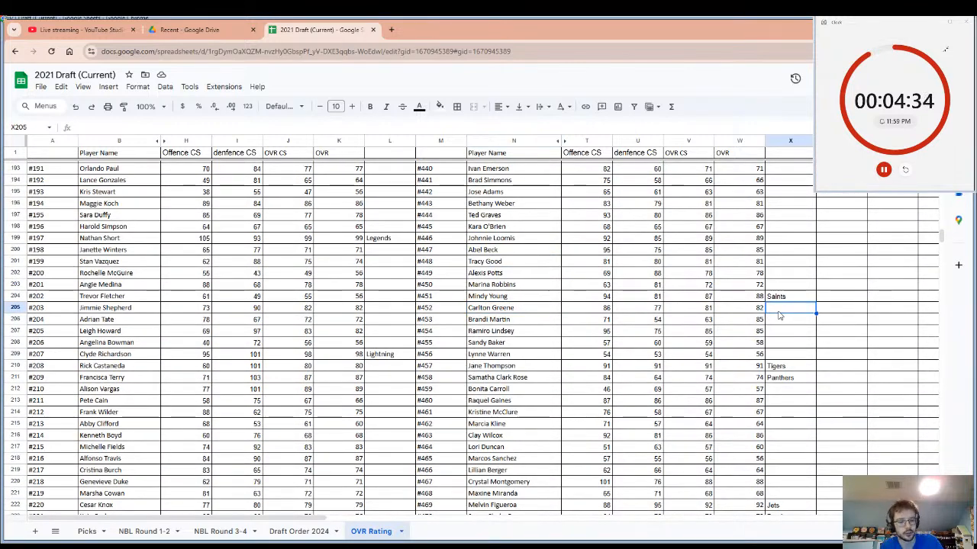
text(Athen)
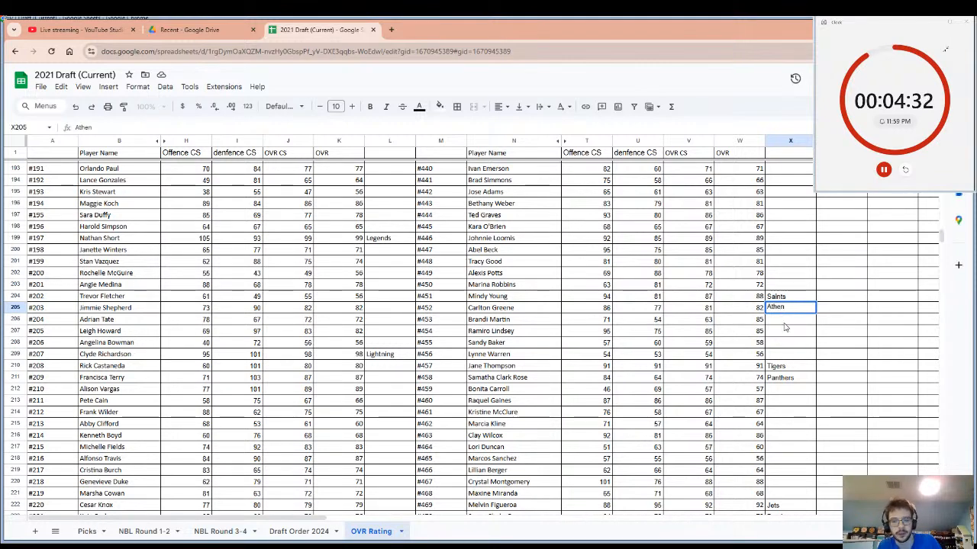
Copy the name of player #452 for the NBL Round 1-2 sheet and restart the pick timer back on the ratings sheet.
click(474, 313)
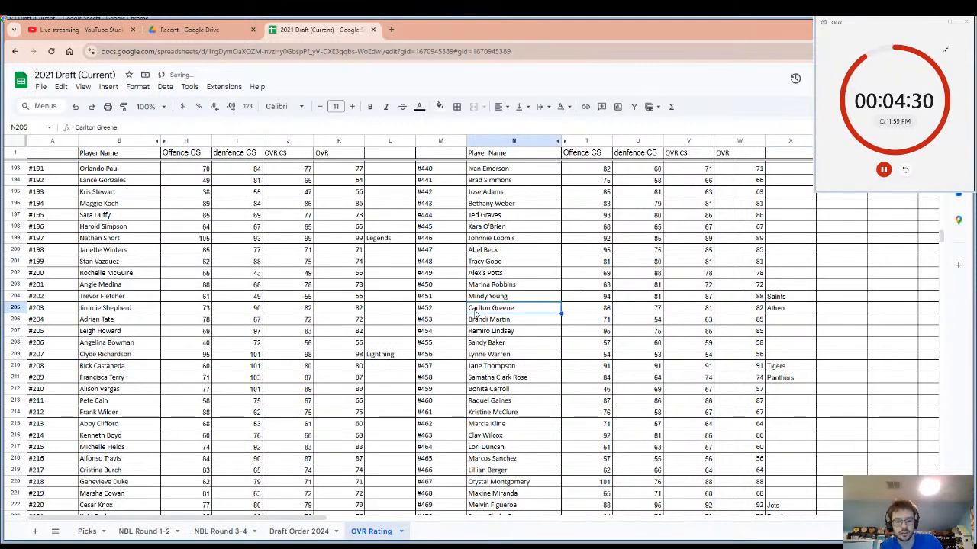
key(ctrl+c)
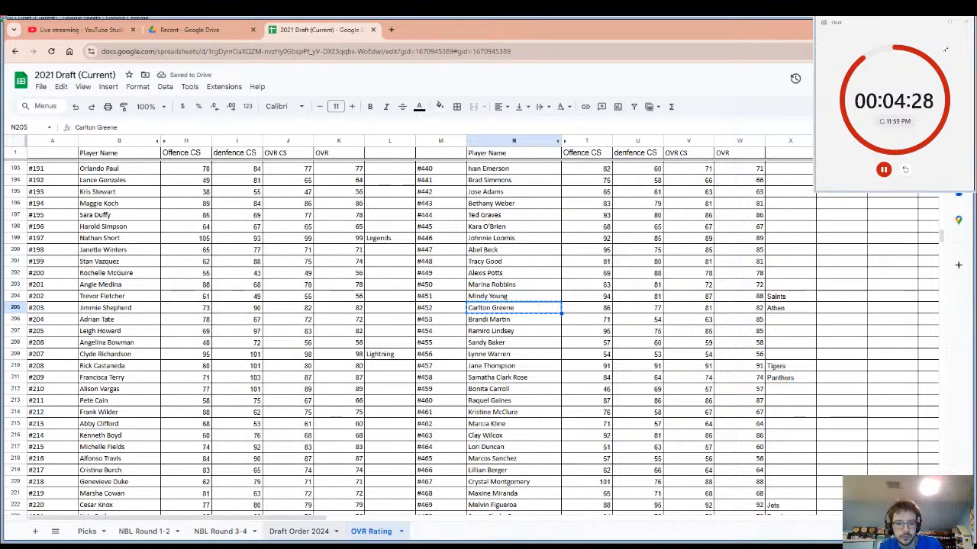
click(162, 531)
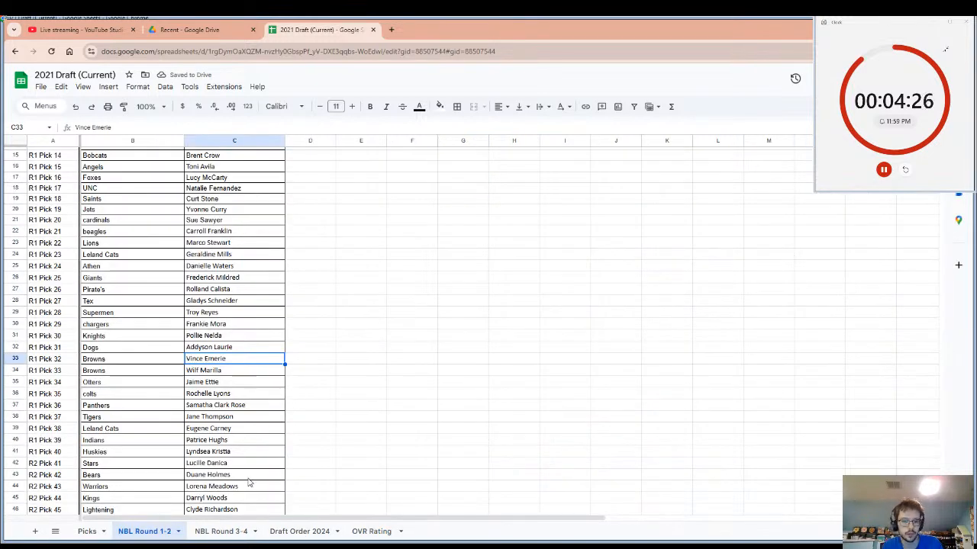
click(371, 531)
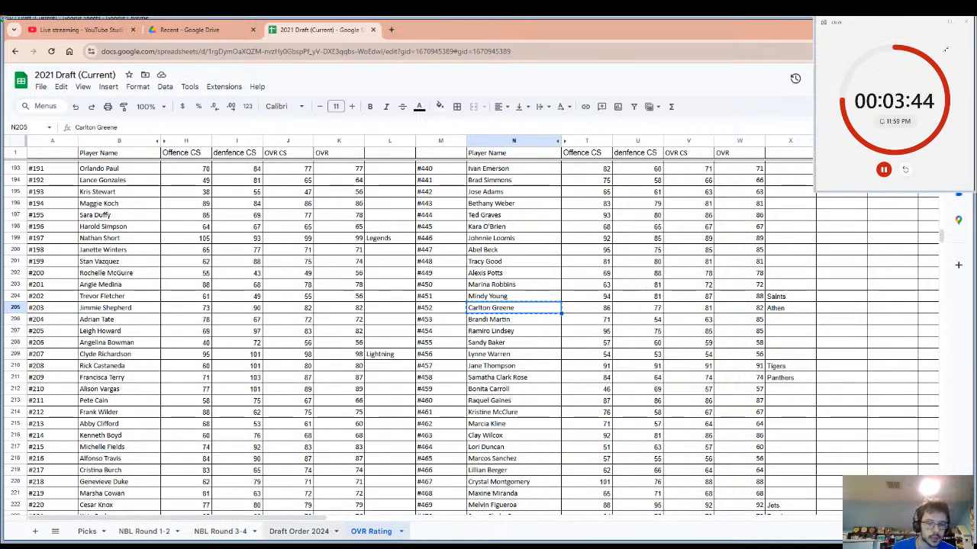
click(905, 170)
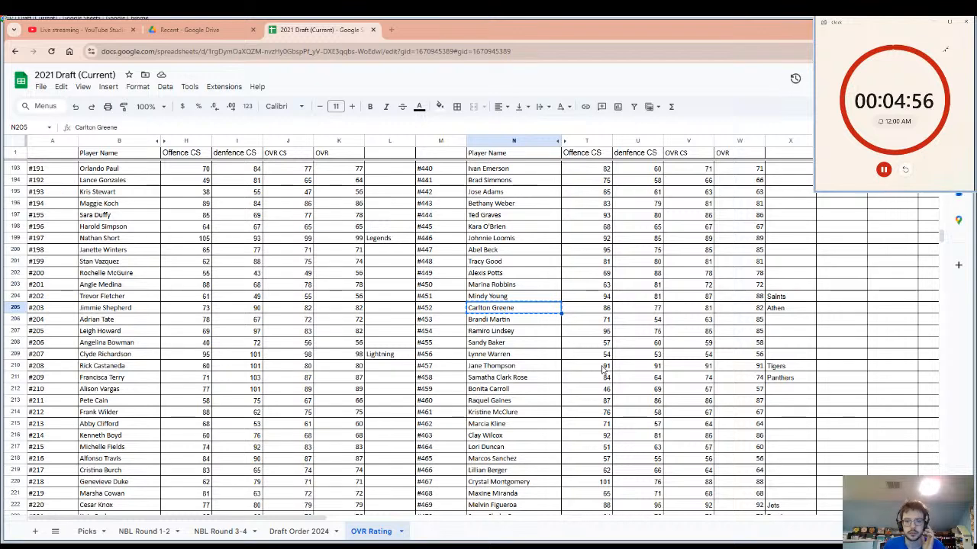
Enter "Gaints" as the drafting team beside player #454 in the ratings list.
drag(557, 333, 773, 333)
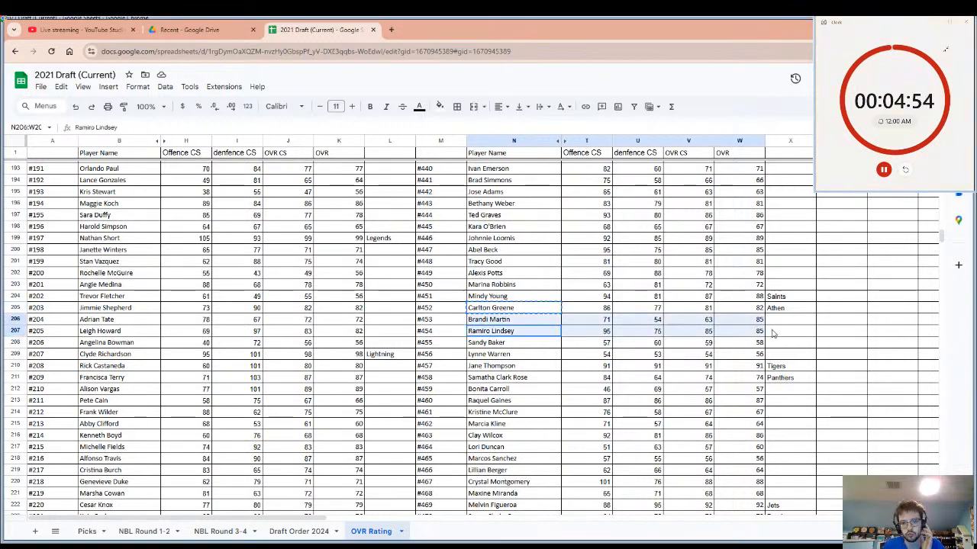
click(778, 335)
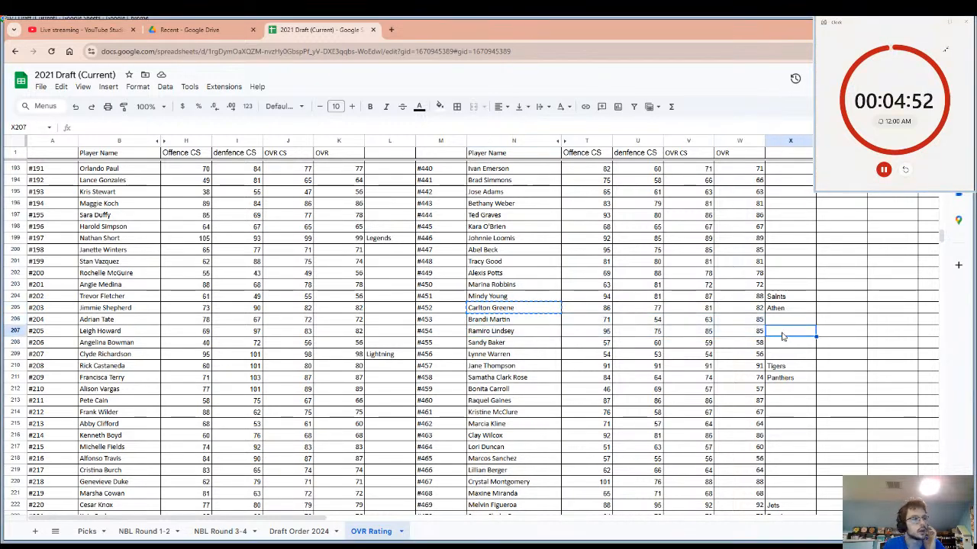
text(Gain)
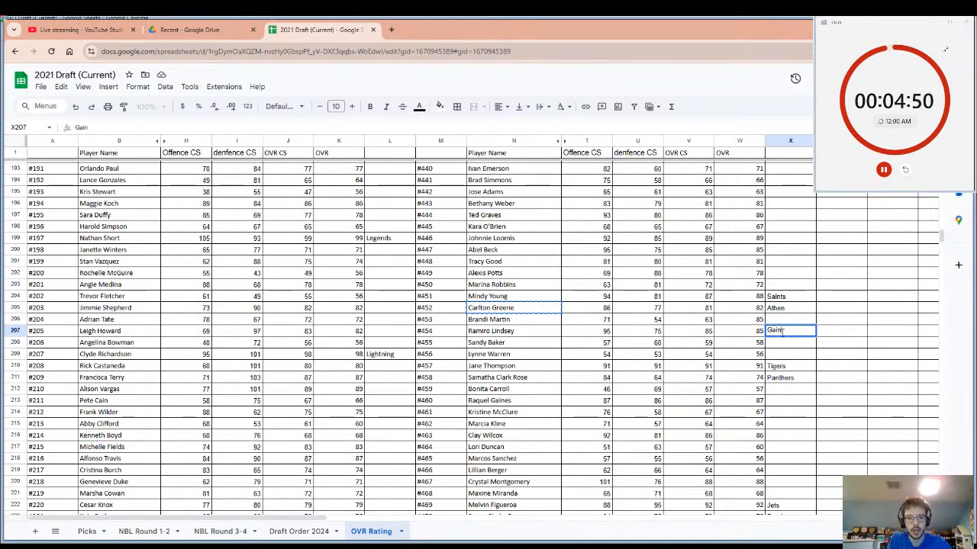
text(t)
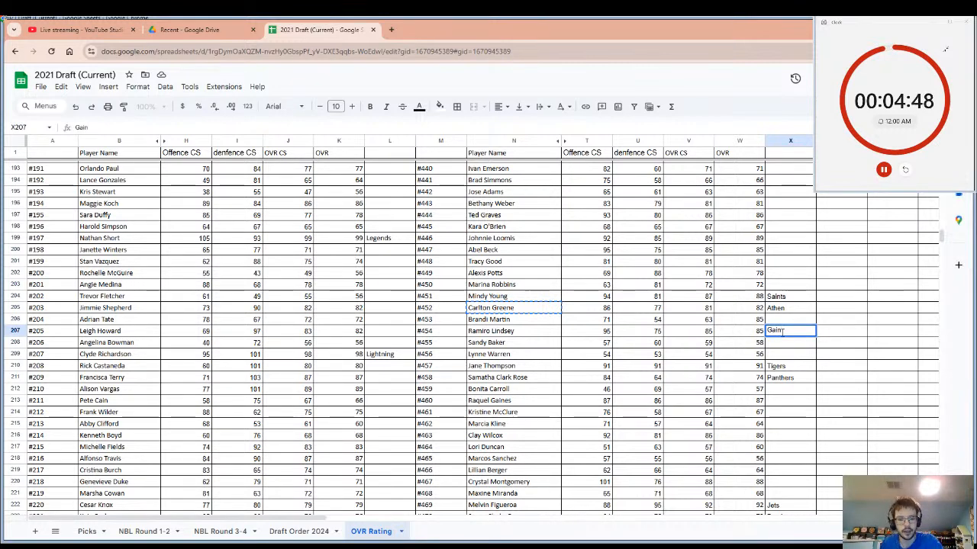
text(s)
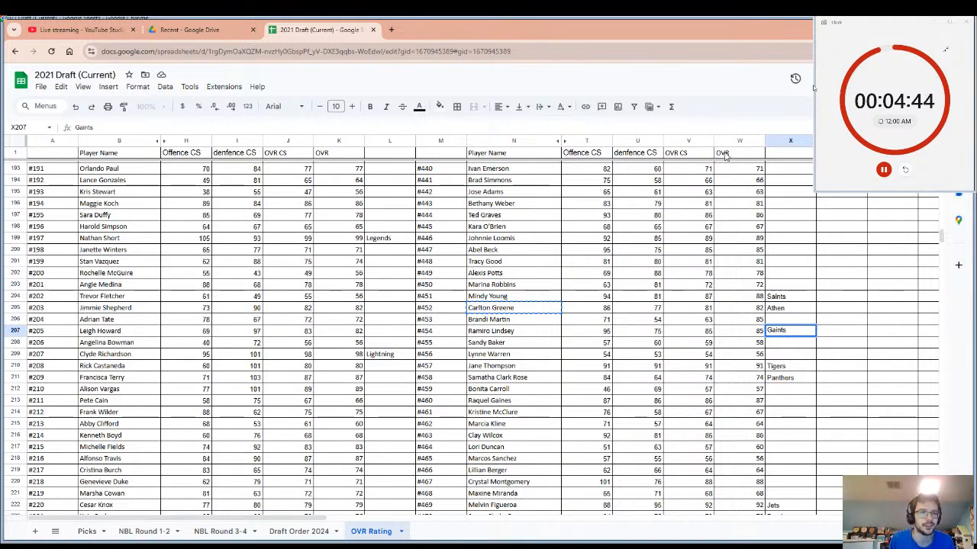
Check the stream status and live chat in YouTube Studio and return to the draft spreadsheet.
click(91, 25)
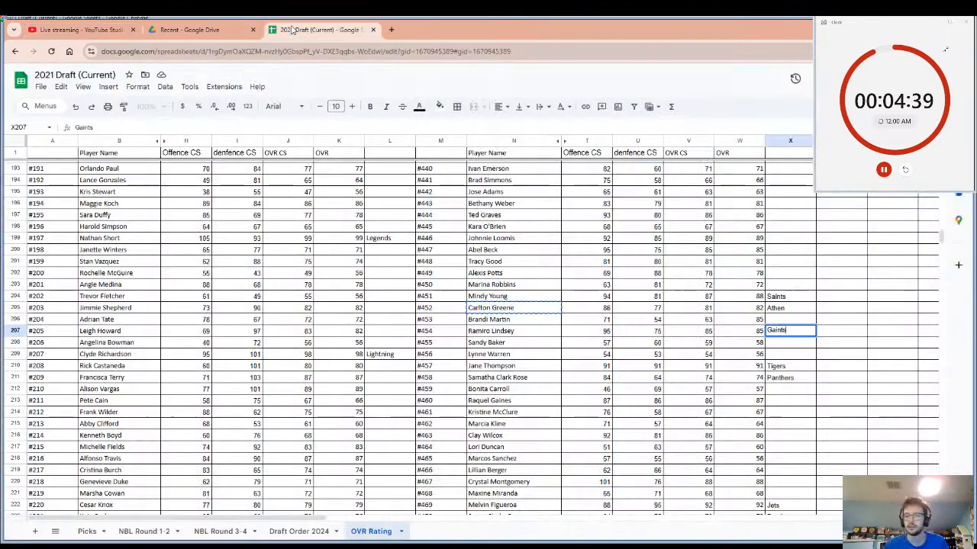
click(276, 30)
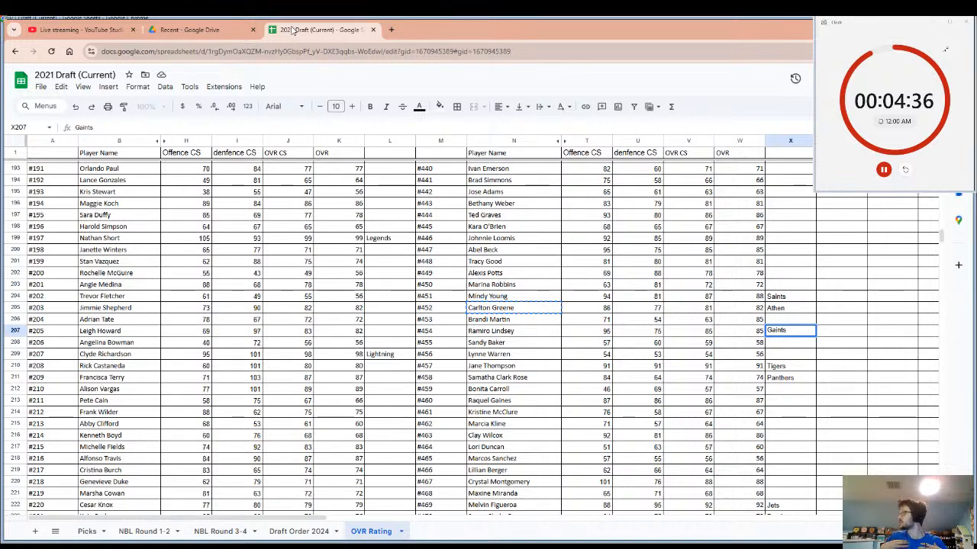
Highlight player #454's row from the name through the drafting team and restart the pick timer.
key(Return)
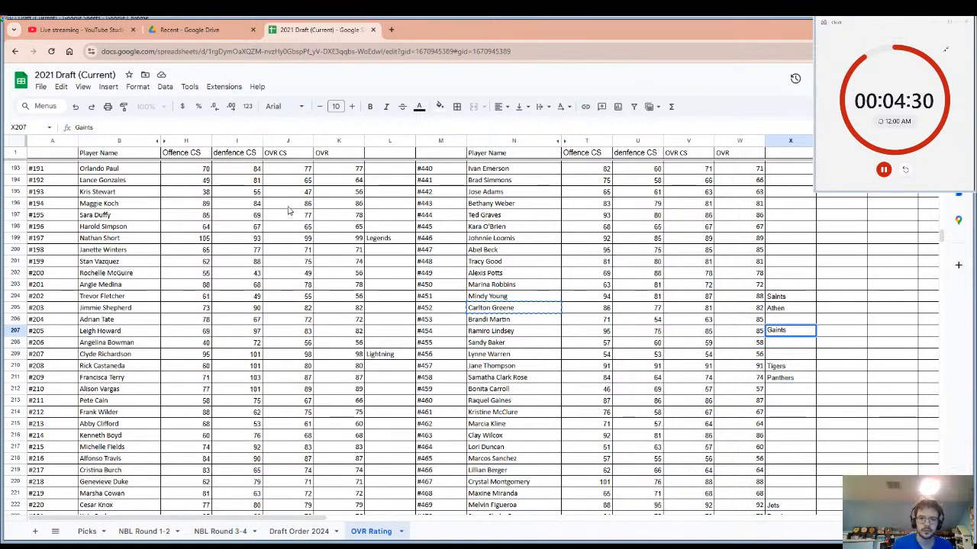
drag(519, 333, 792, 338)
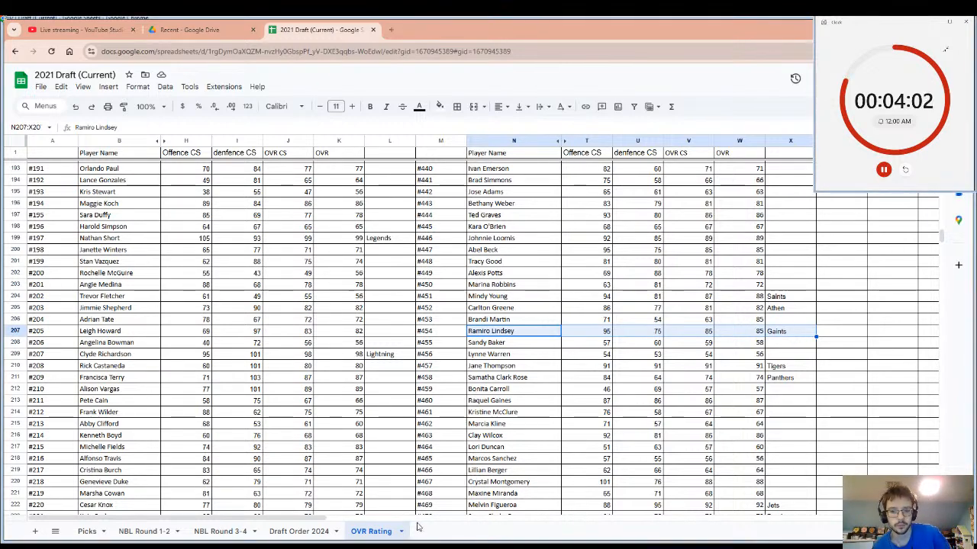
click(905, 170)
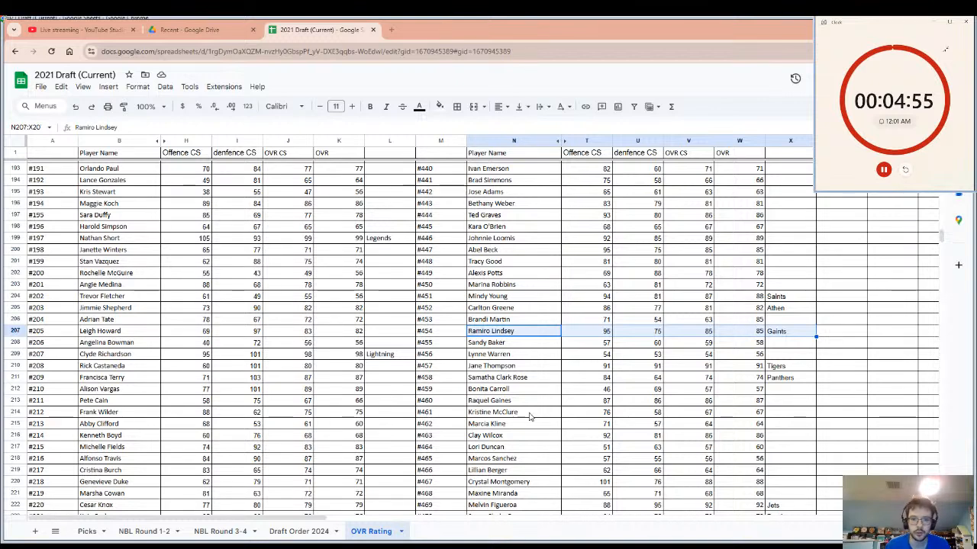
Enter "Pirates" as the drafting team beside player #460 in the ratings list.
click(507, 400)
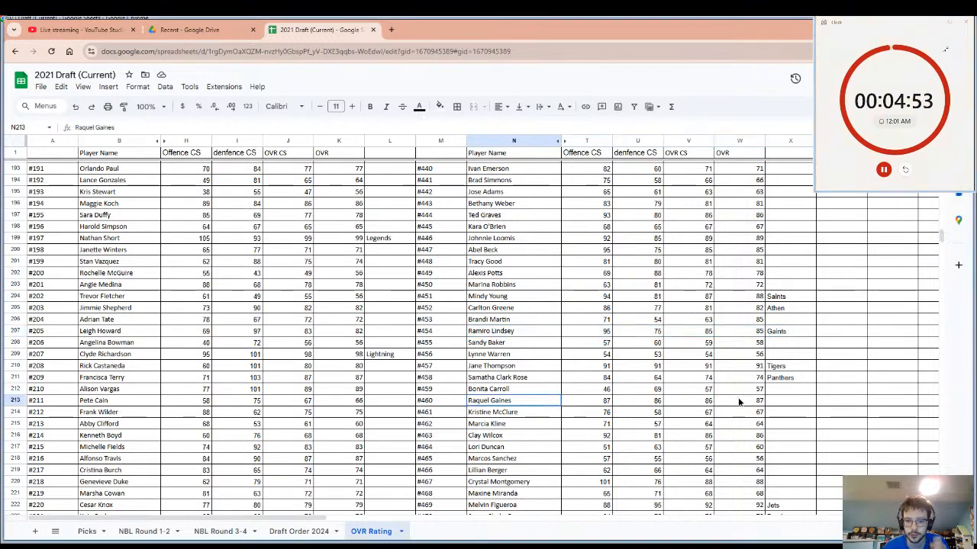
drag(739, 402, 786, 402)
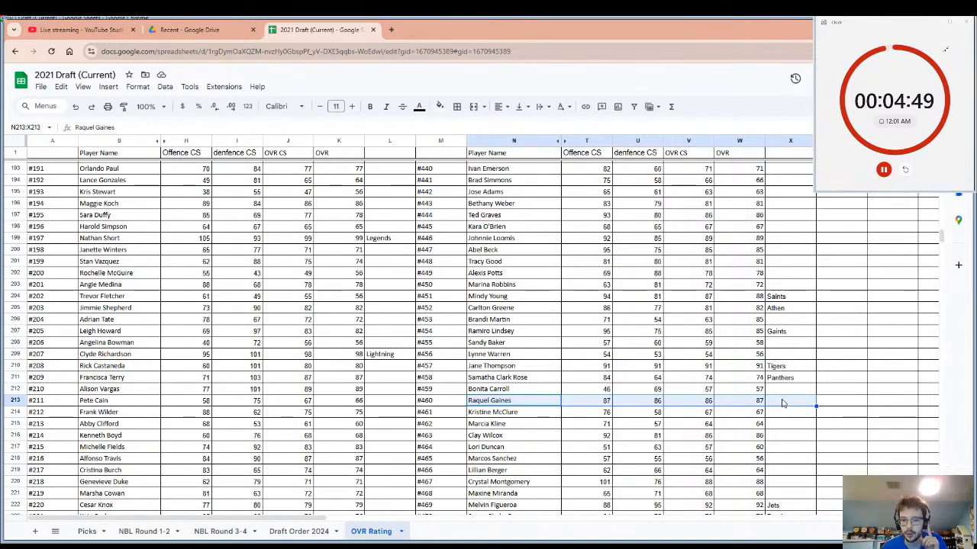
click(782, 403)
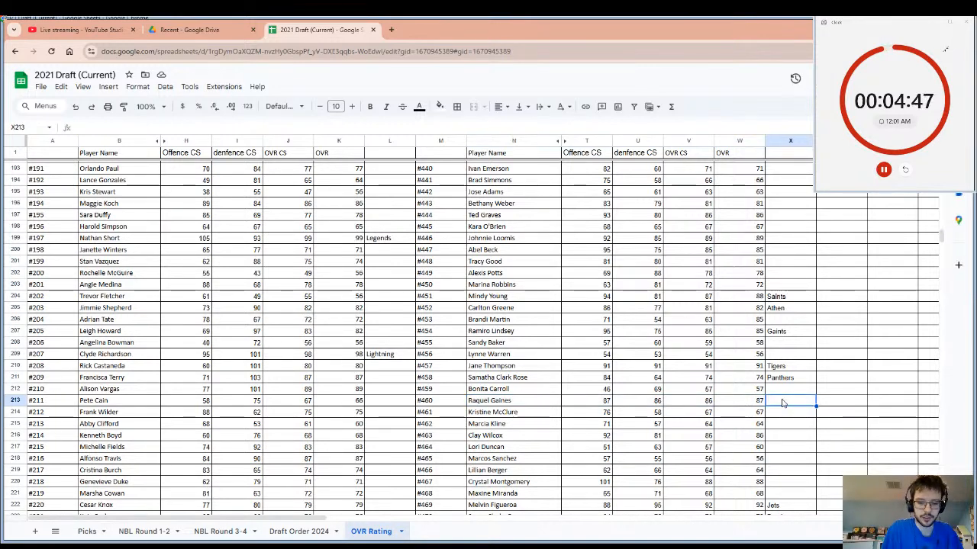
text(Pr)
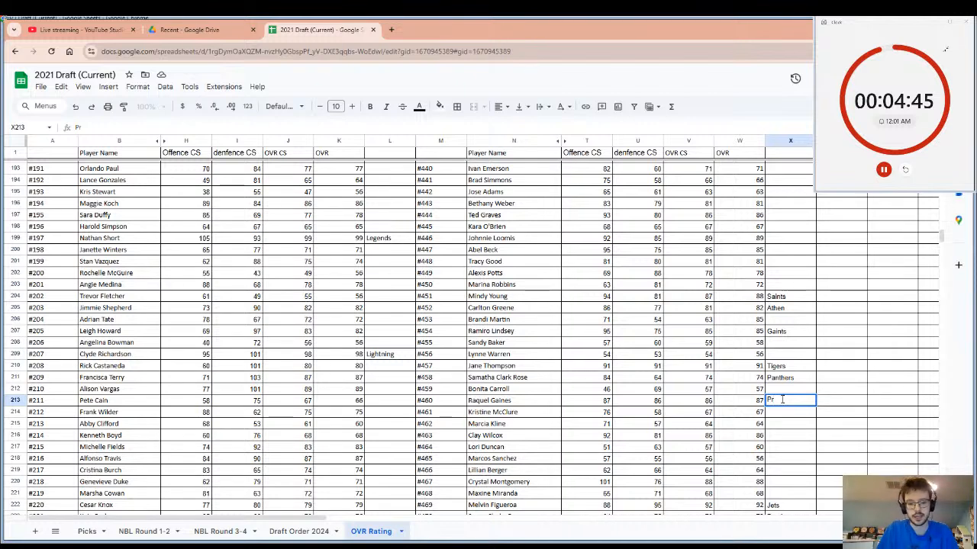
key(BackSpace)
text(i)
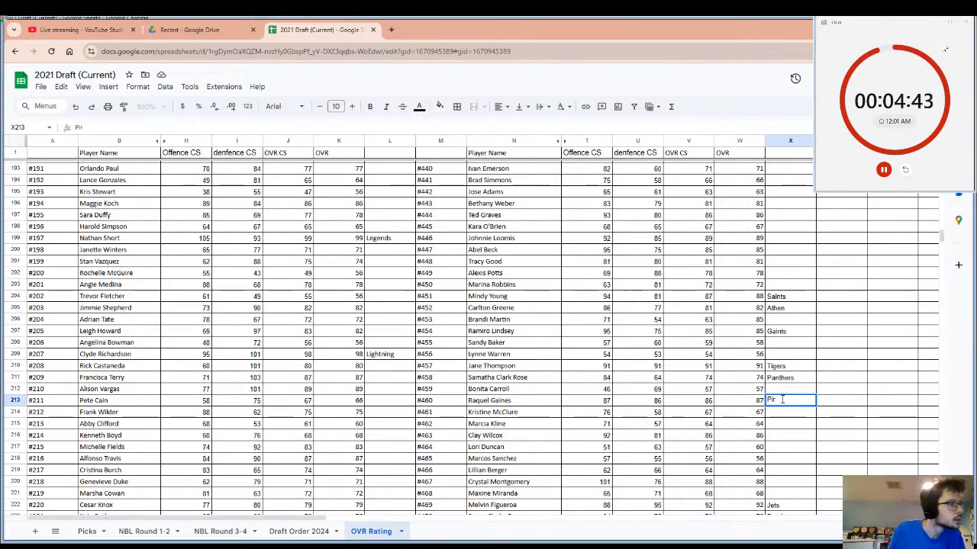
text(r)
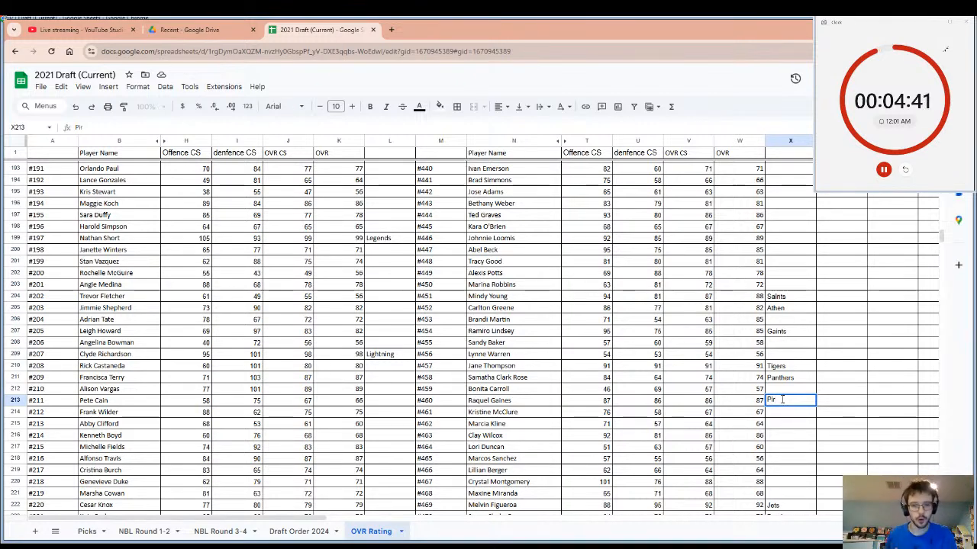
text(ate)
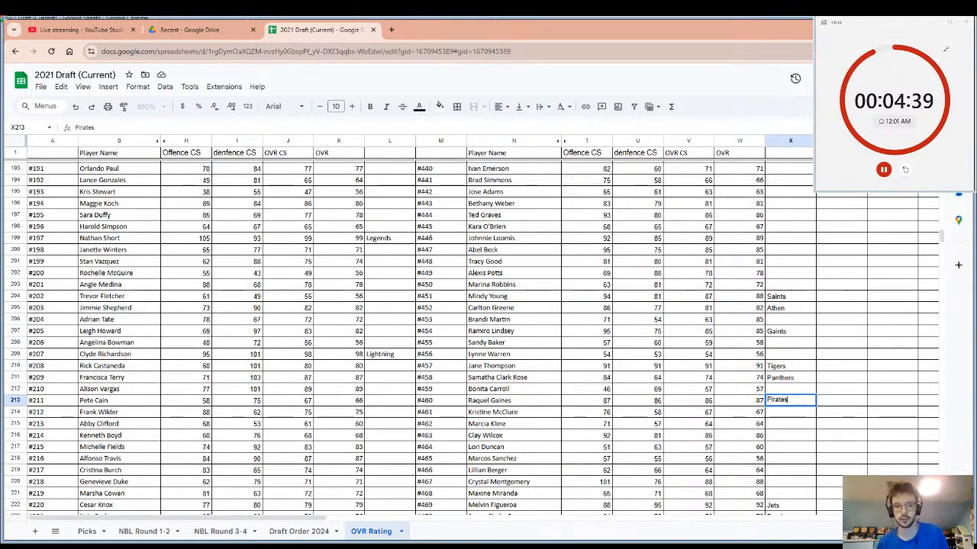
text(s)
click(748, 424)
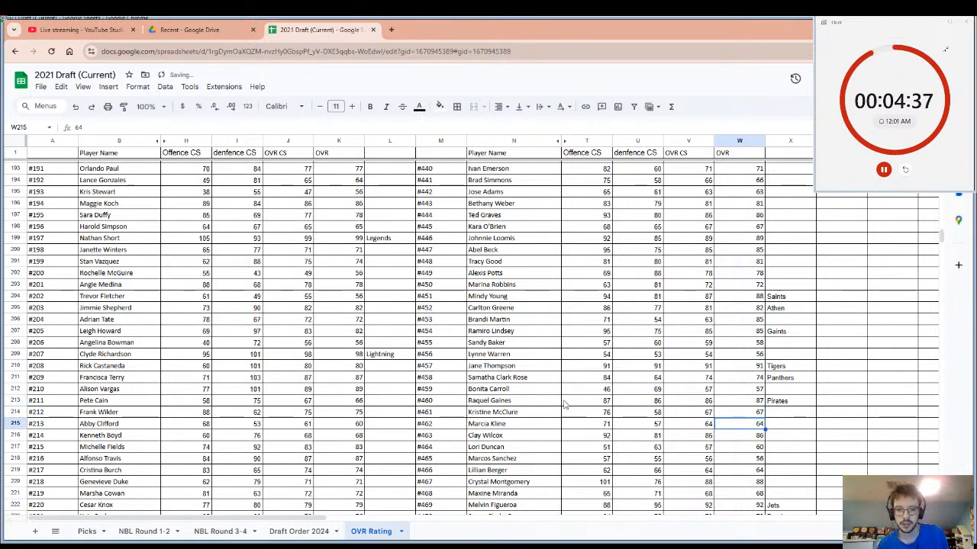
Select the name of player #460 and restart the pick timer for the next team.
click(524, 412)
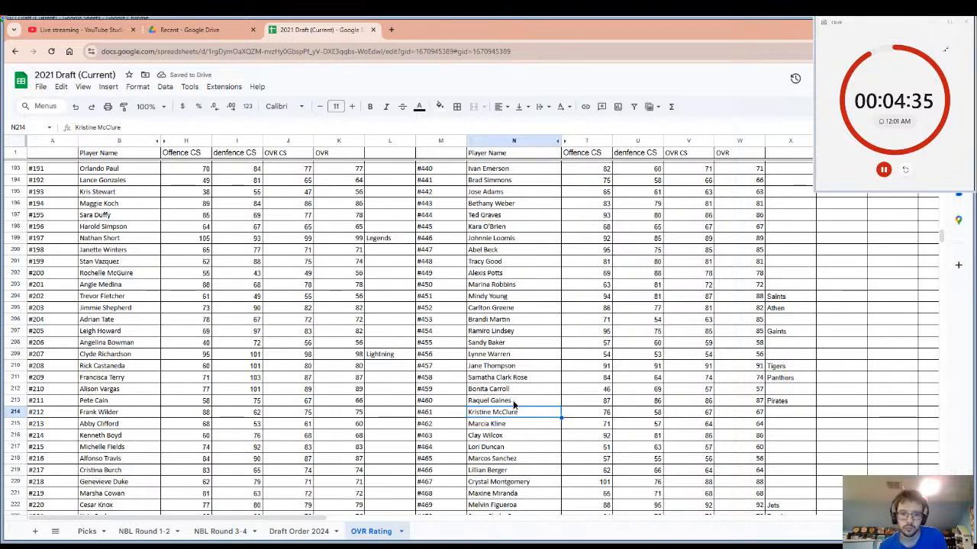
click(513, 402)
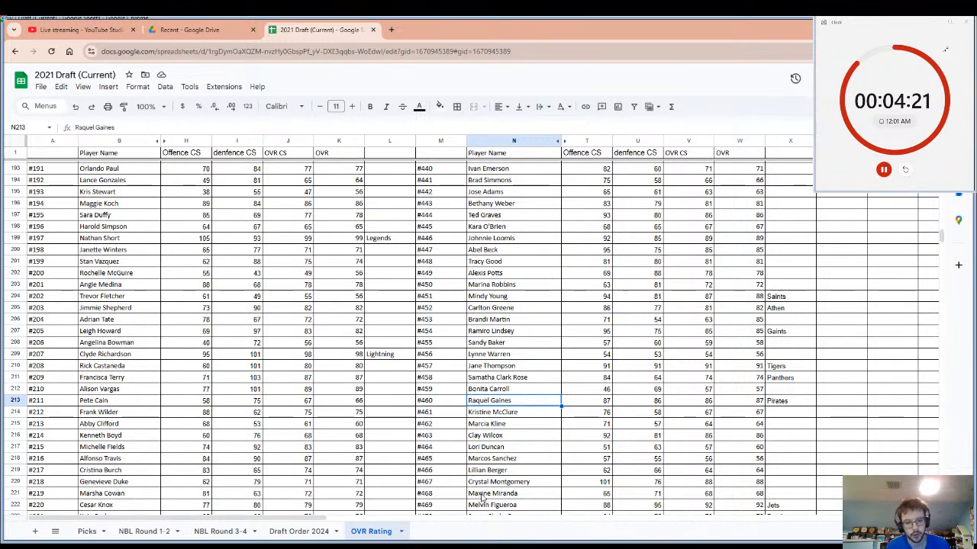
click(906, 169)
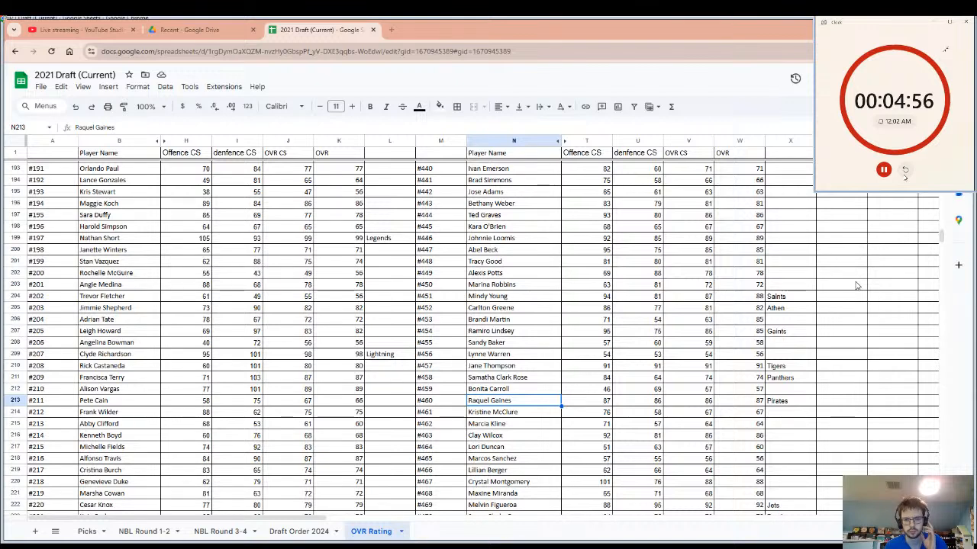
Enter "Tex" as the drafting team beside player #467 in the ratings list.
click(534, 482)
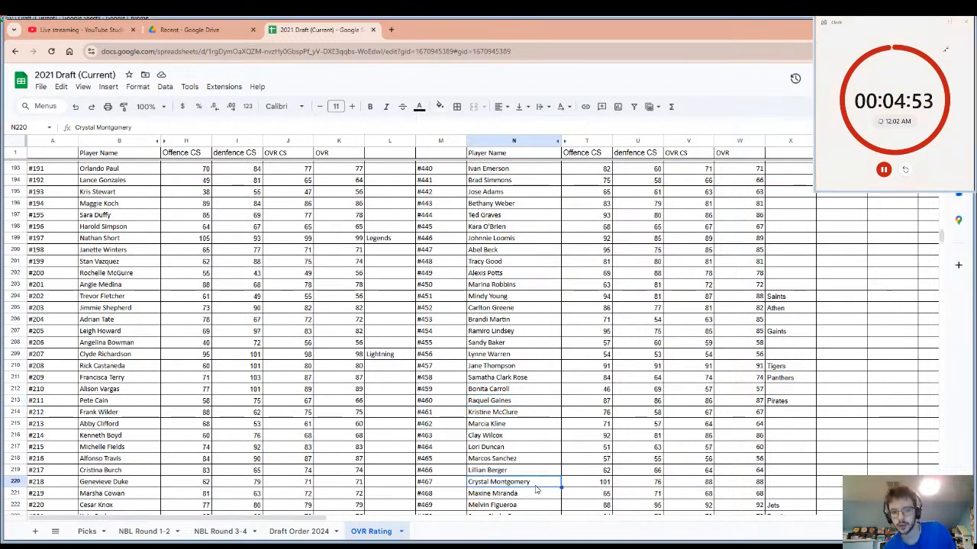
click(777, 485)
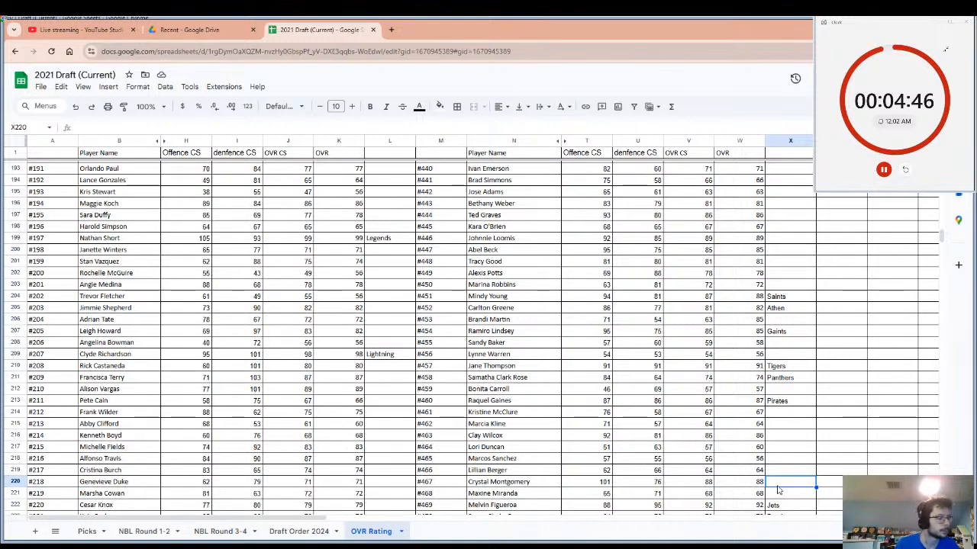
text(Tex)
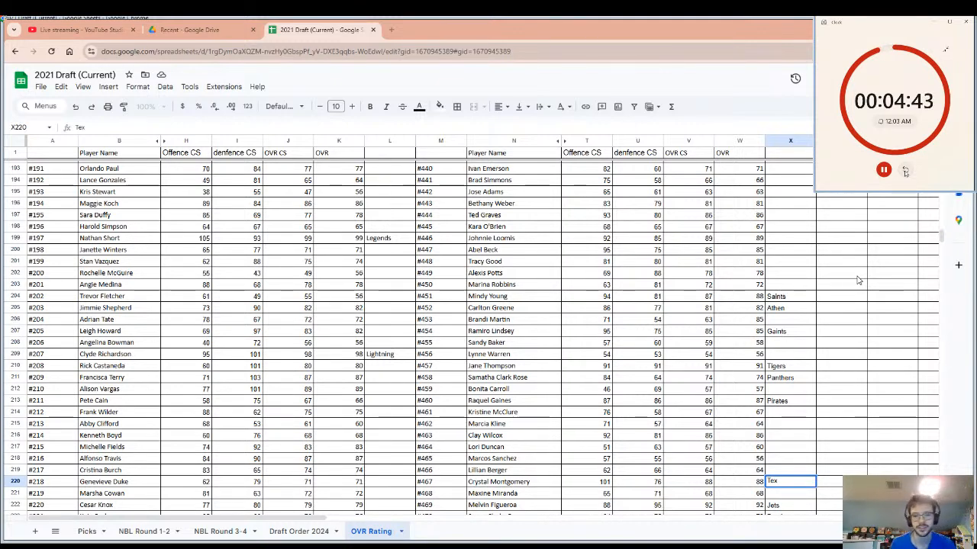
click(763, 435)
Enter "Supermen" as the drafting team beside player #463, highlighting the player's row, and restart the pick timer.
click(784, 436)
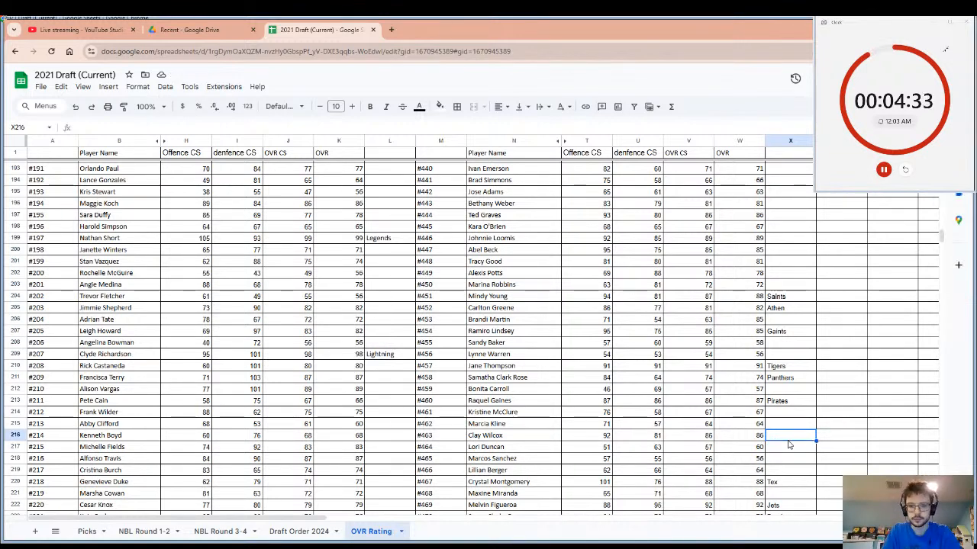
text(Su)
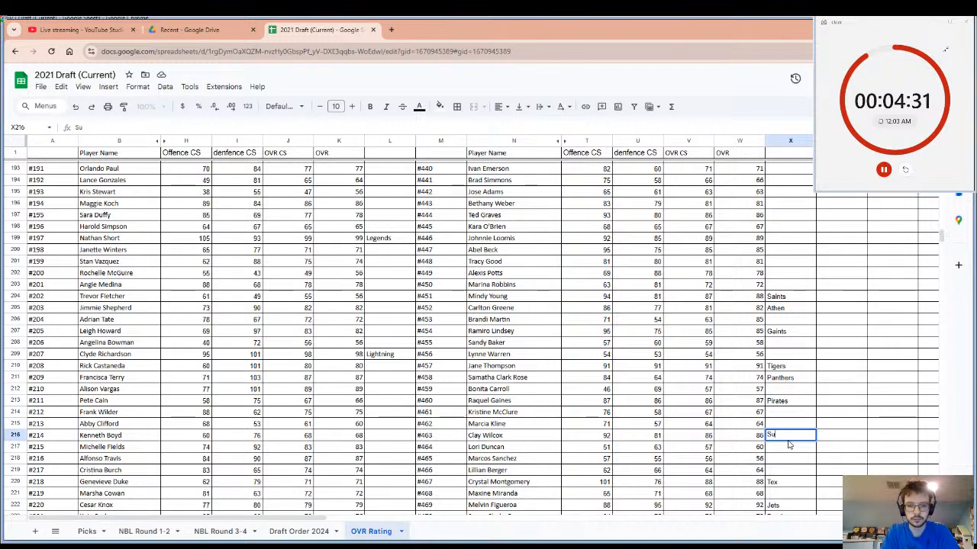
text(permen)
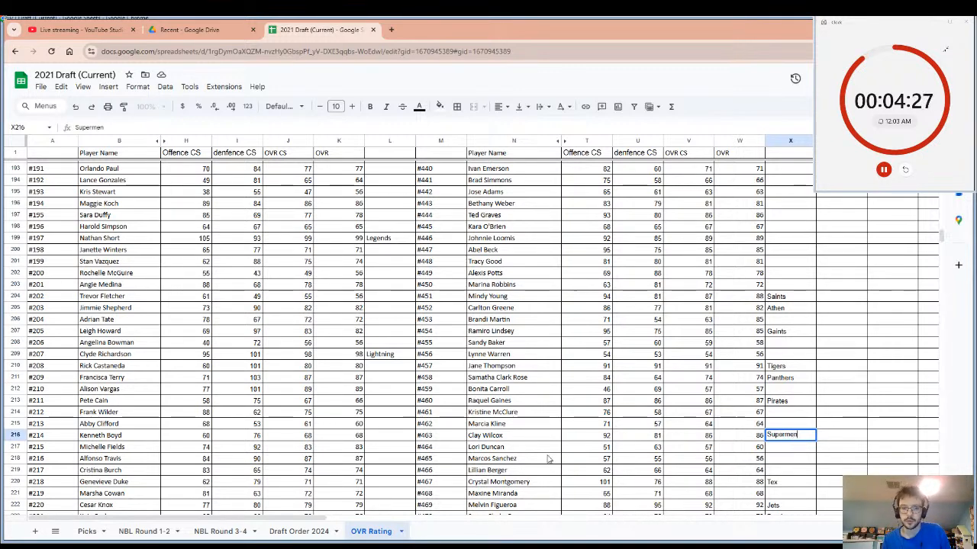
click(521, 445)
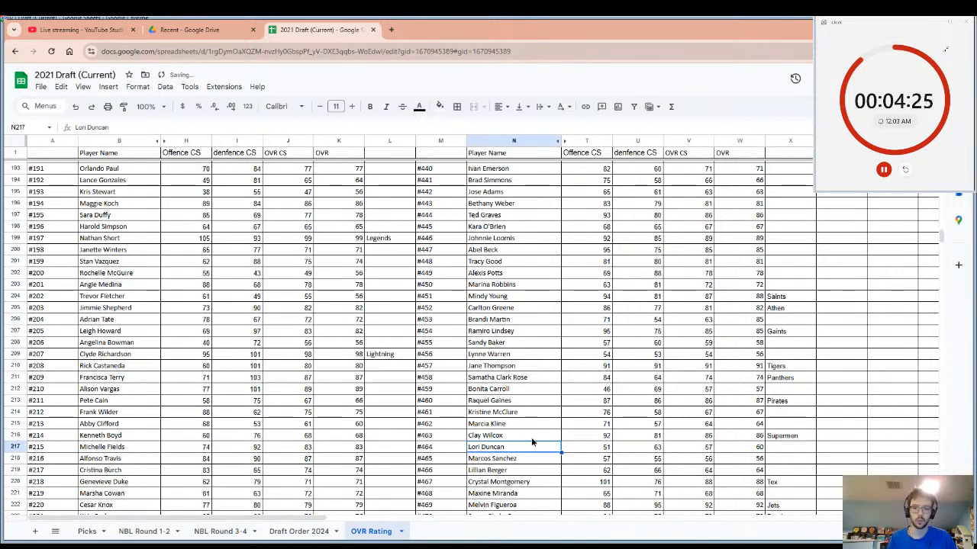
drag(531, 435, 807, 439)
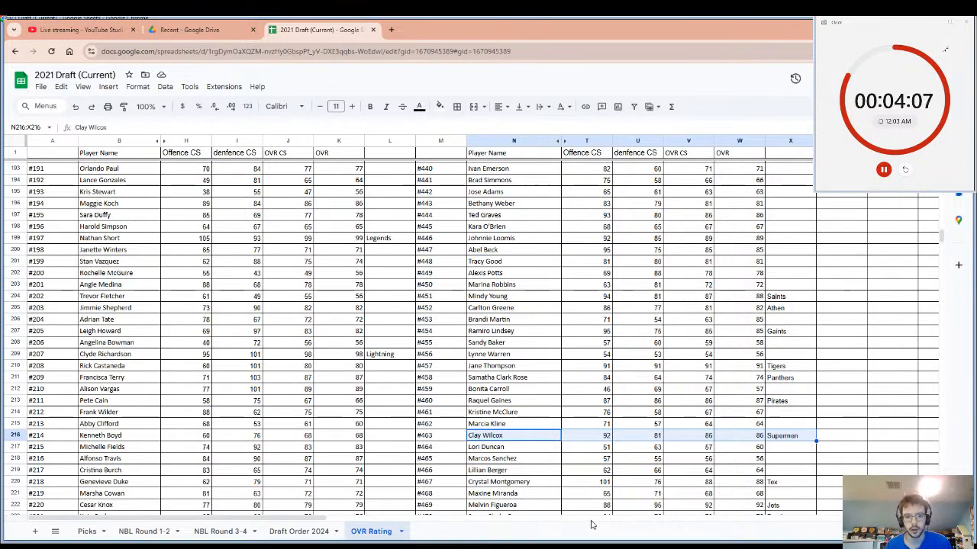
click(904, 170)
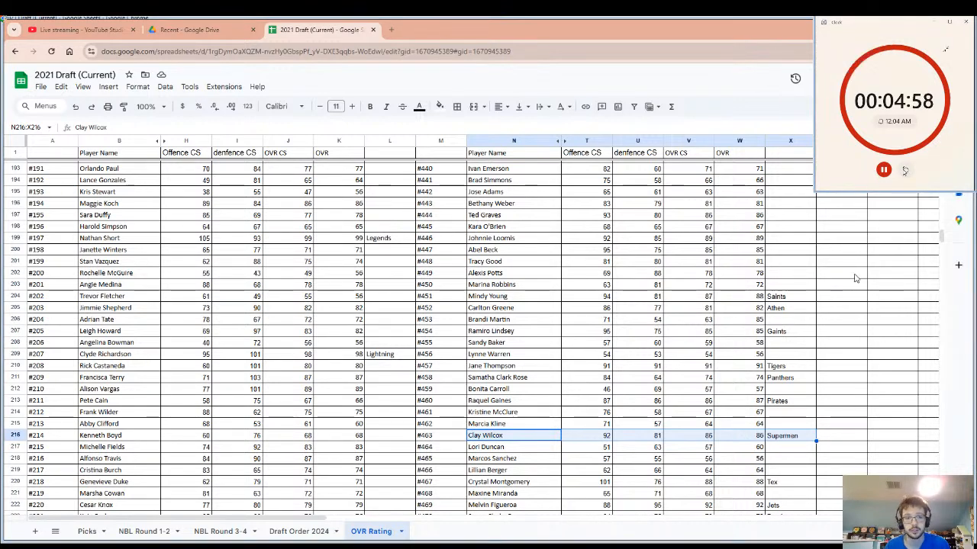
Look over the NBL draft stream's dashboard and chat in YouTube Studio and switch back to the ratings sheet.
click(80, 29)
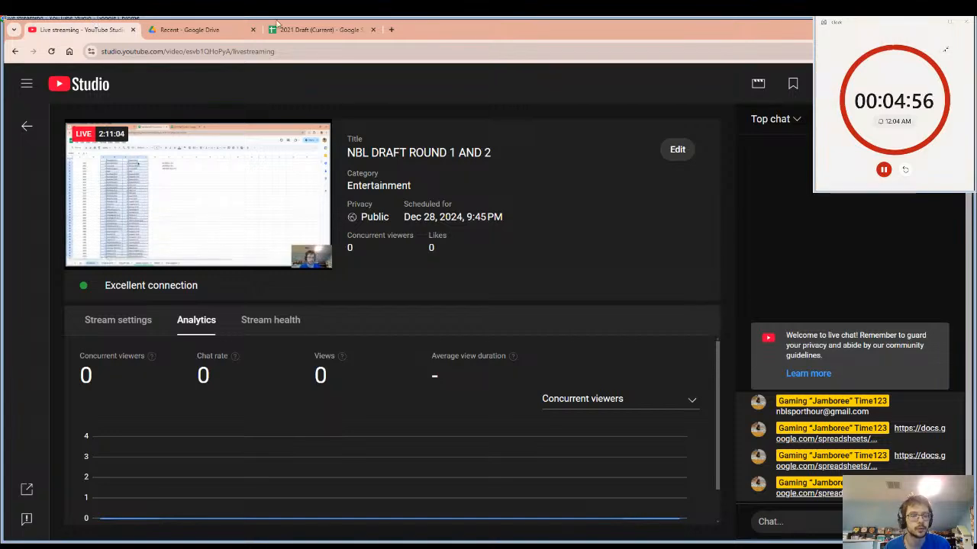
click(327, 24)
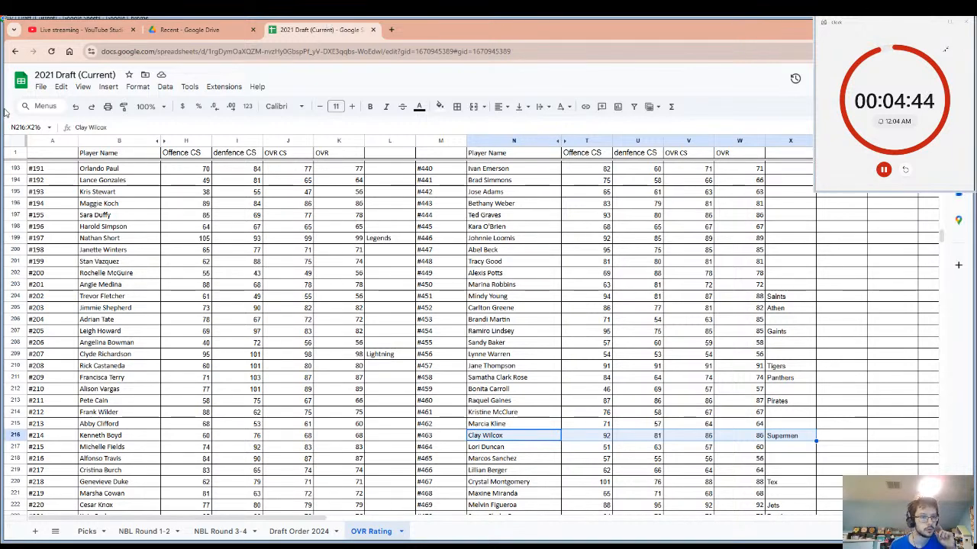
Enter "Chargers" as the drafting team beside player #210 in the ratings list.
click(126, 378)
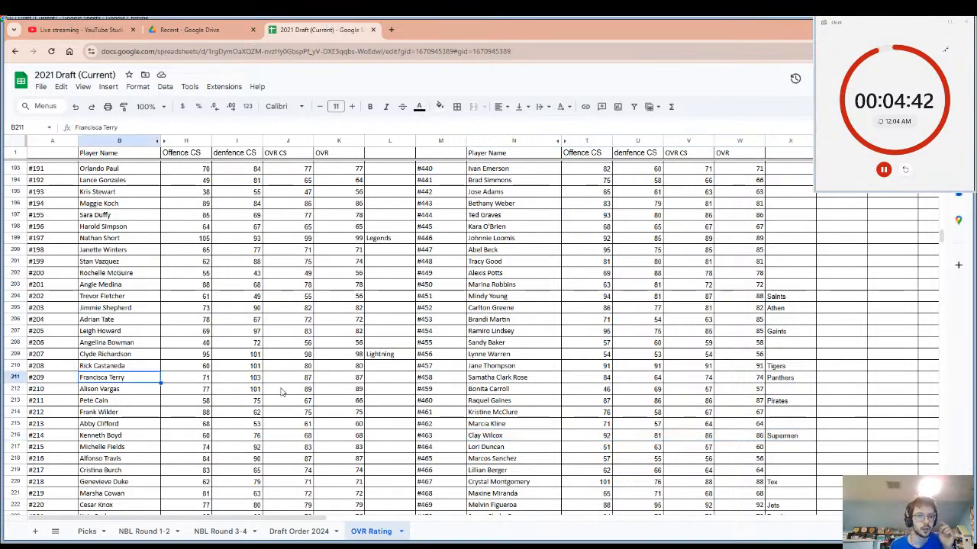
drag(389, 377, 389, 386)
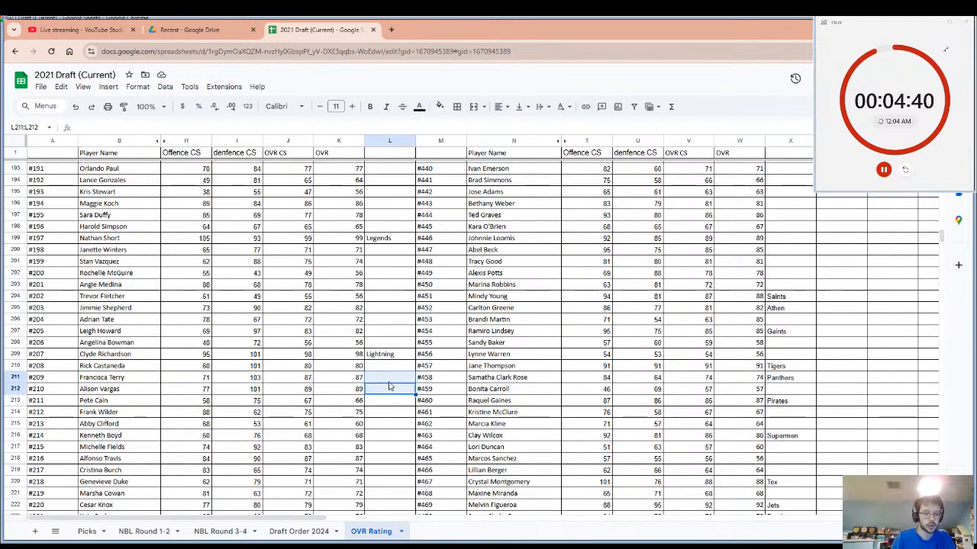
text(Cha)
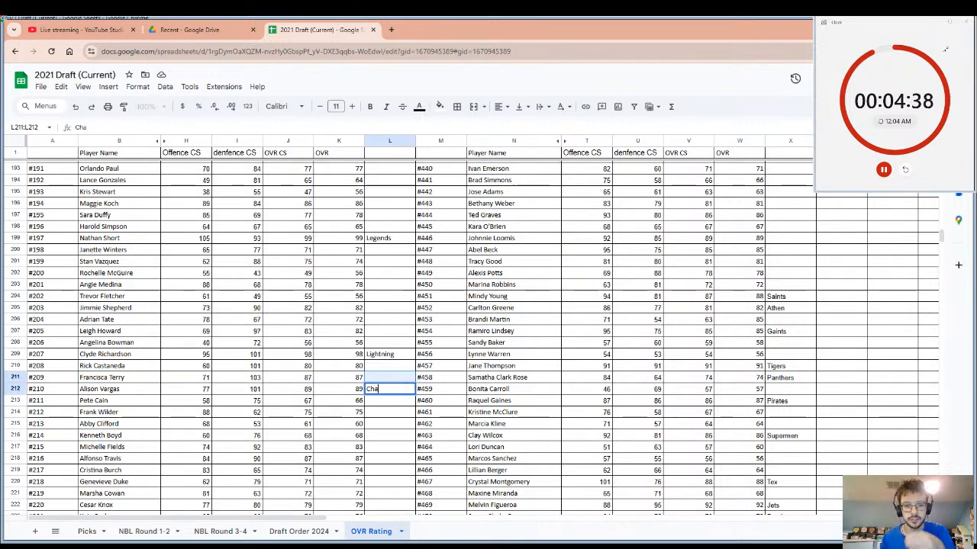
key(alt+Tab)
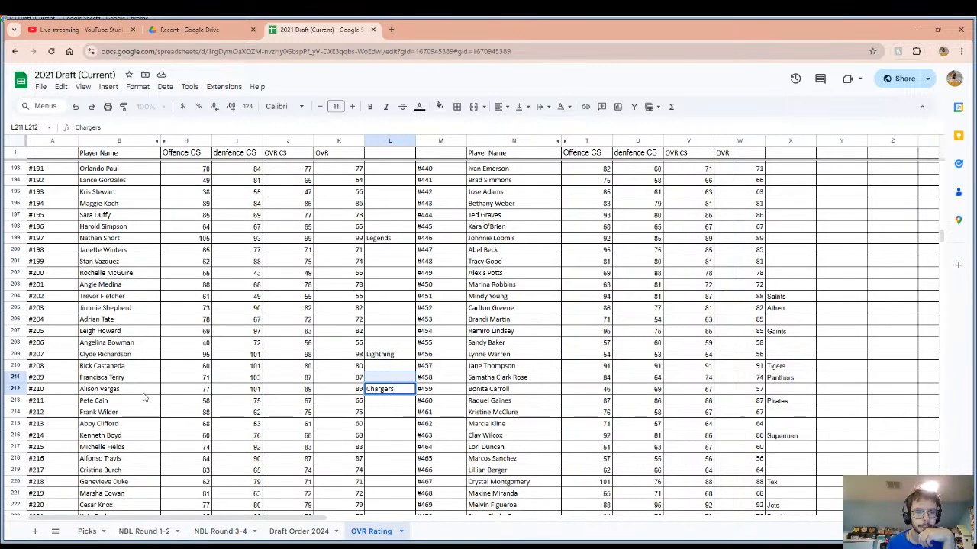
Copy the name of player #210 from the ratings list and bring the pick timer back into view.
drag(139, 389, 347, 389)
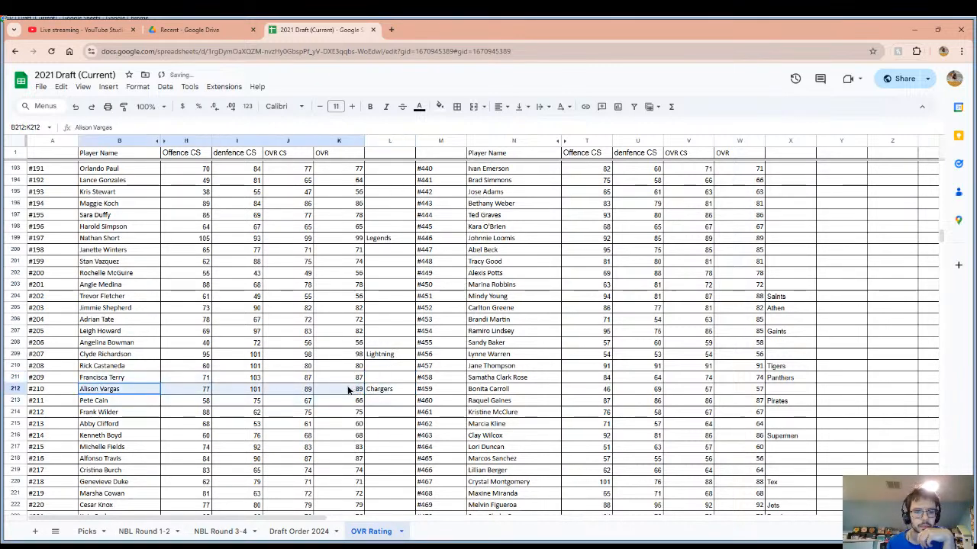
click(158, 391)
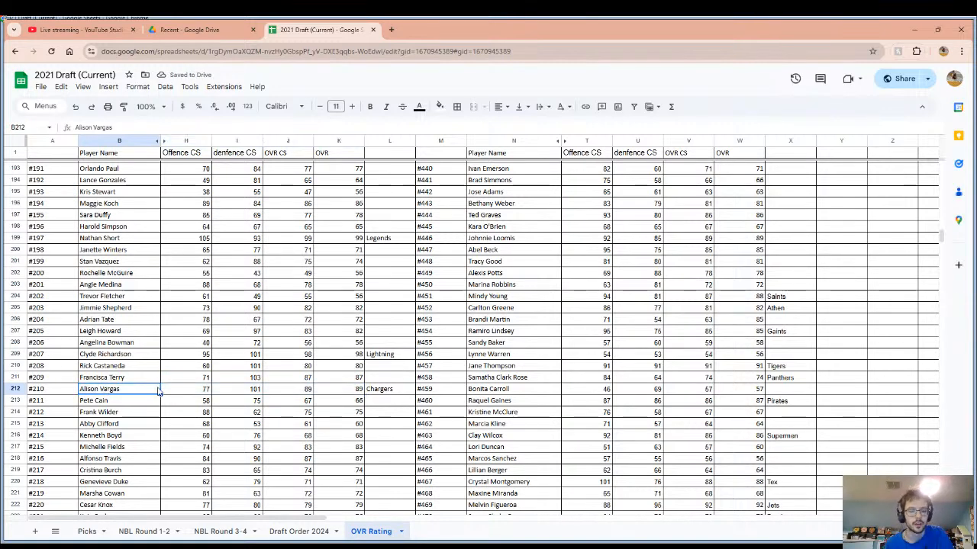
key(ctrl+c)
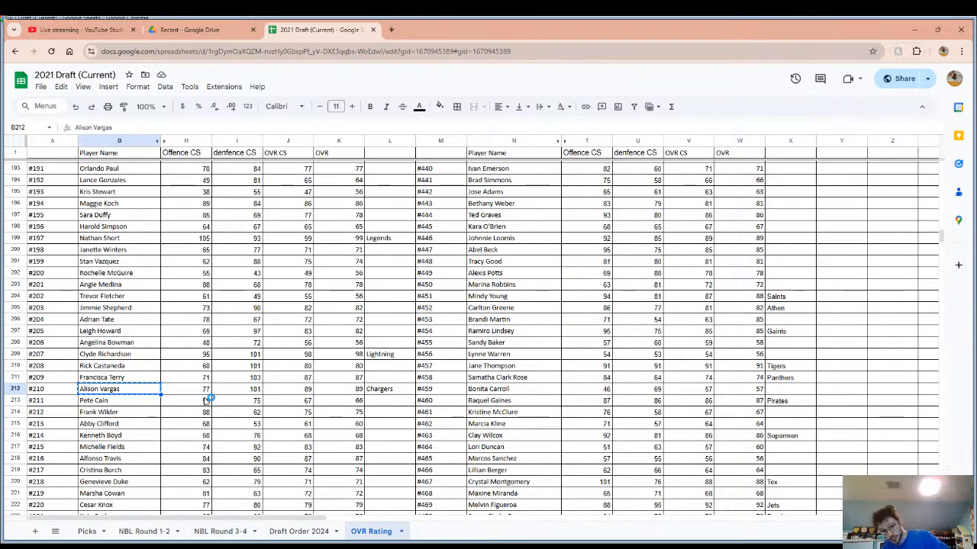
key(alt+Tab)
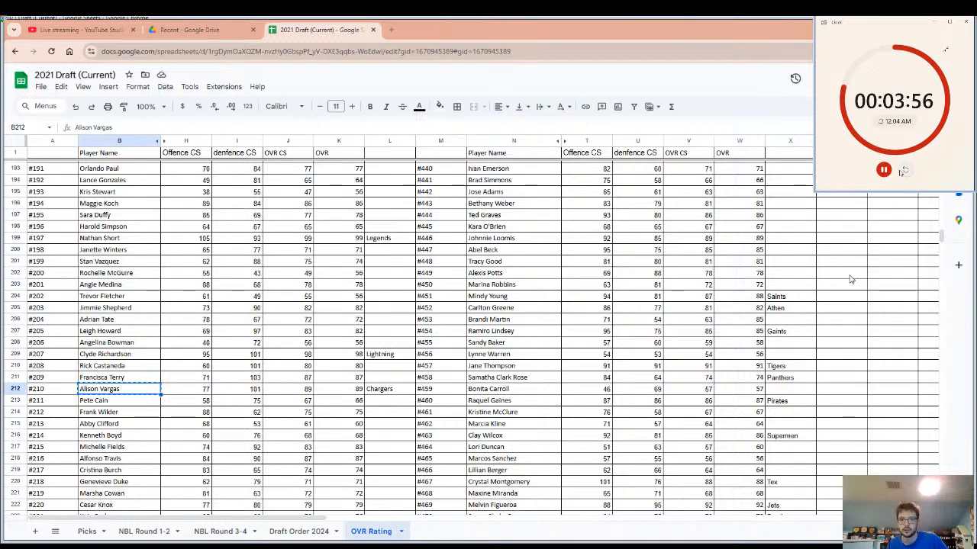
Restart the pick timer and enter "Knights" as the drafting team beside player #209 in the ratings list.
click(904, 171)
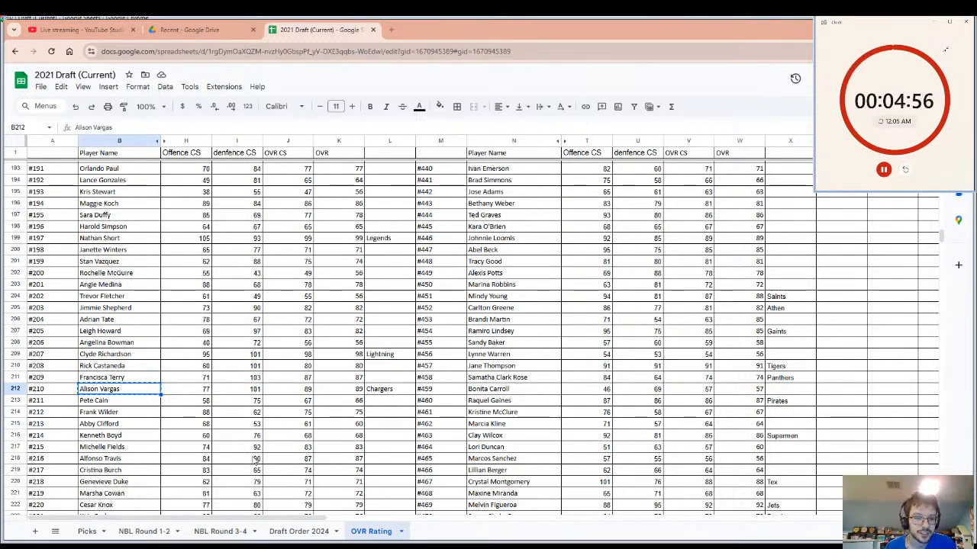
key(Up)
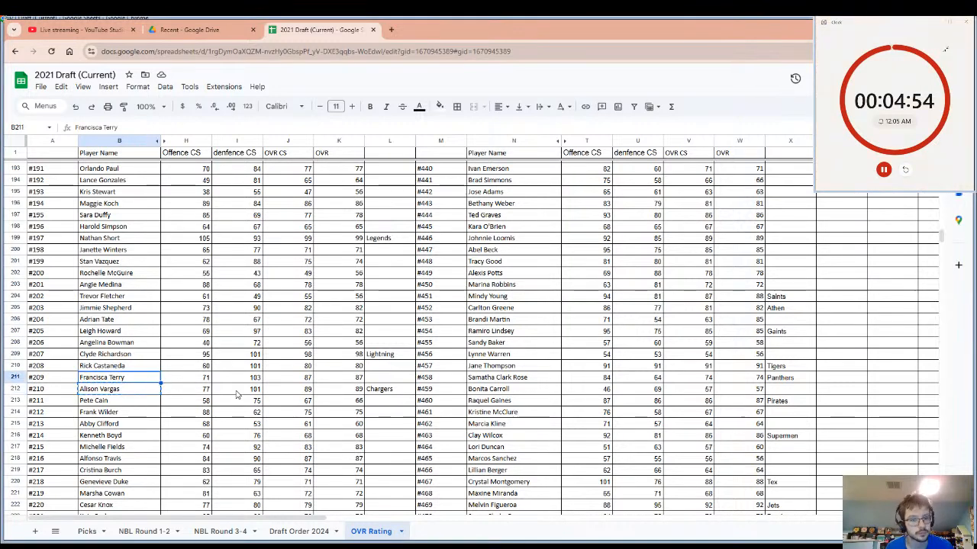
click(385, 381)
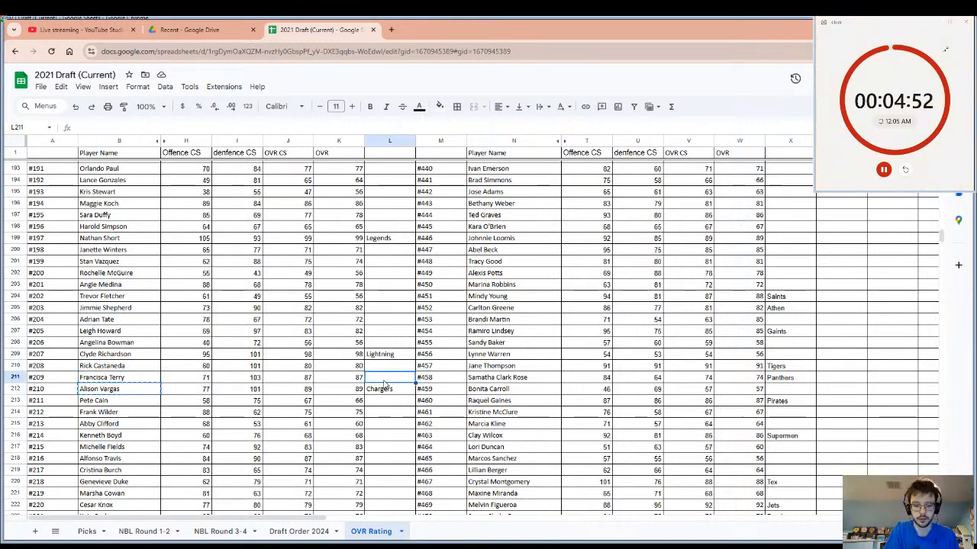
text(Knights)
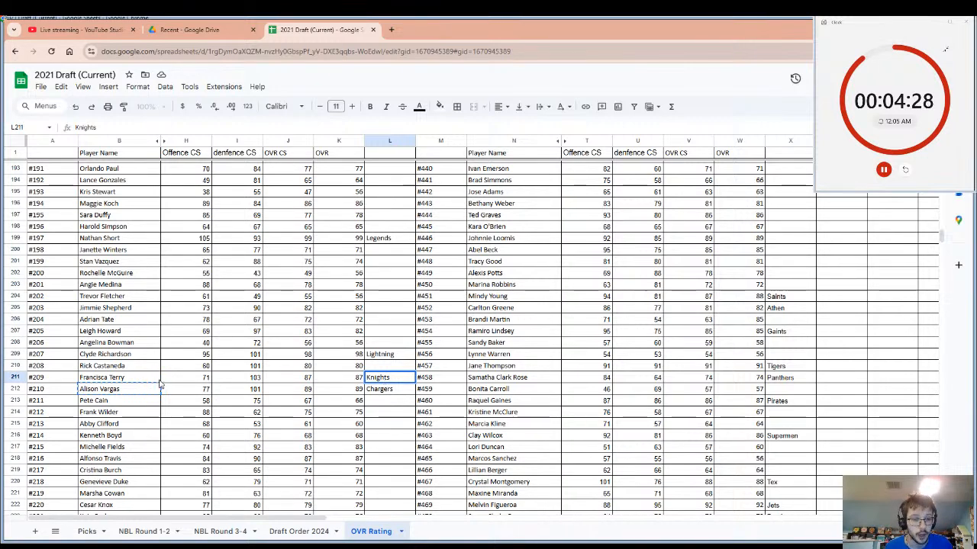
Copy the name of player #209 from the ratings list and restart the pick timer.
click(128, 379)
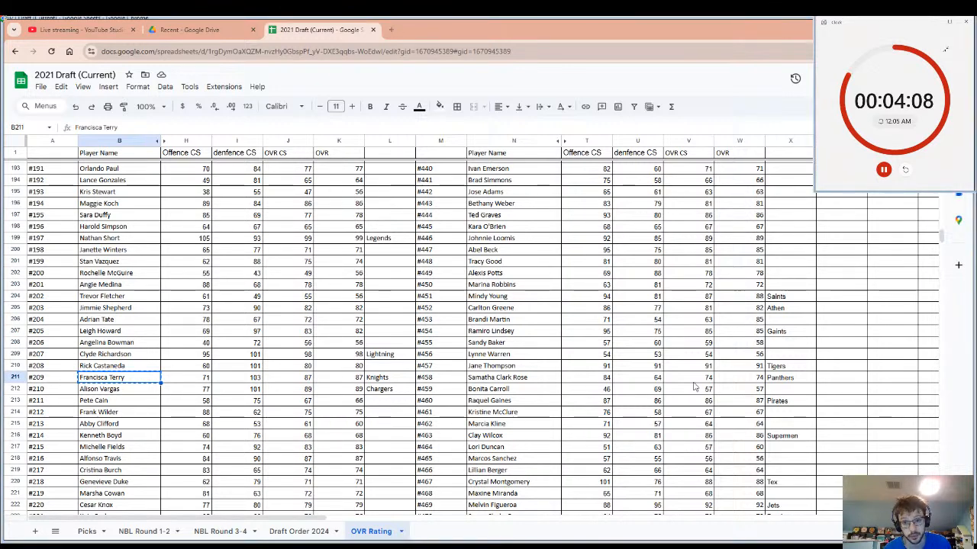
click(905, 170)
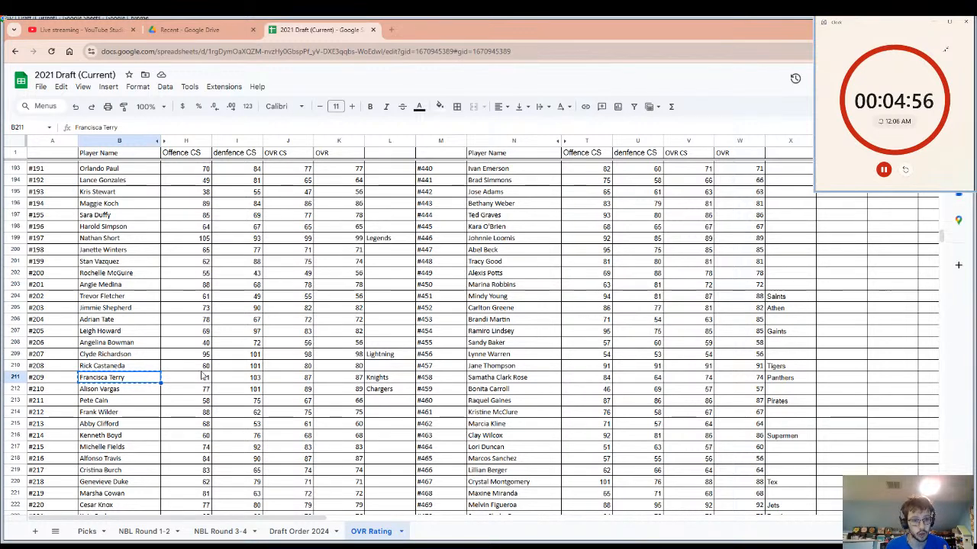
Examine the ratings of the undrafted players across the OVR Rating sheet, comparing offence, defence and overall values for the next pick.
click(113, 370)
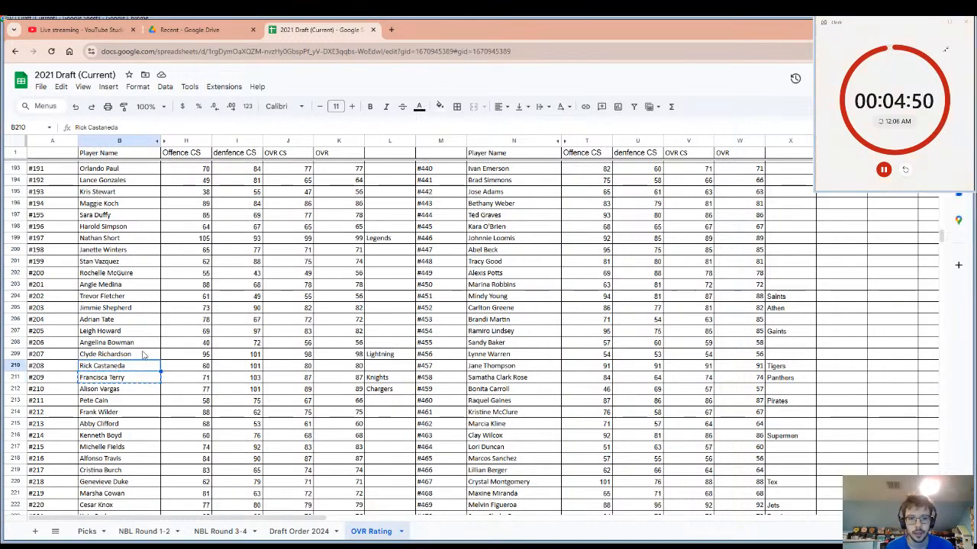
scroll(281, 349, up, 9)
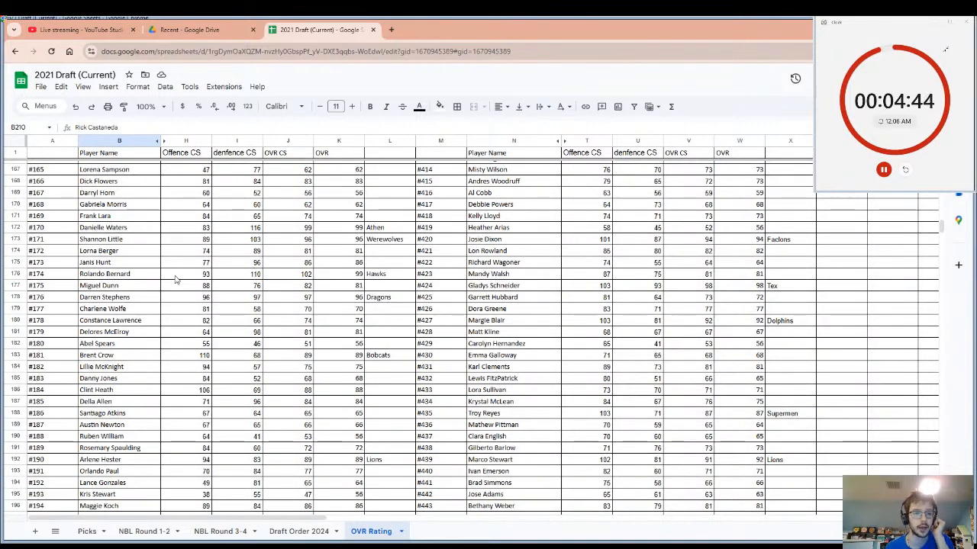
click(131, 262)
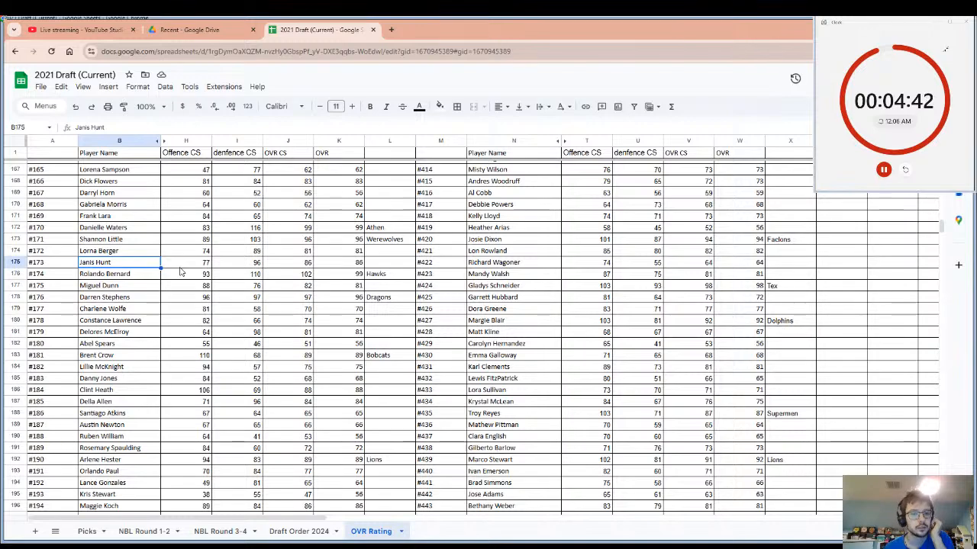
scroll(181, 271, up, 8)
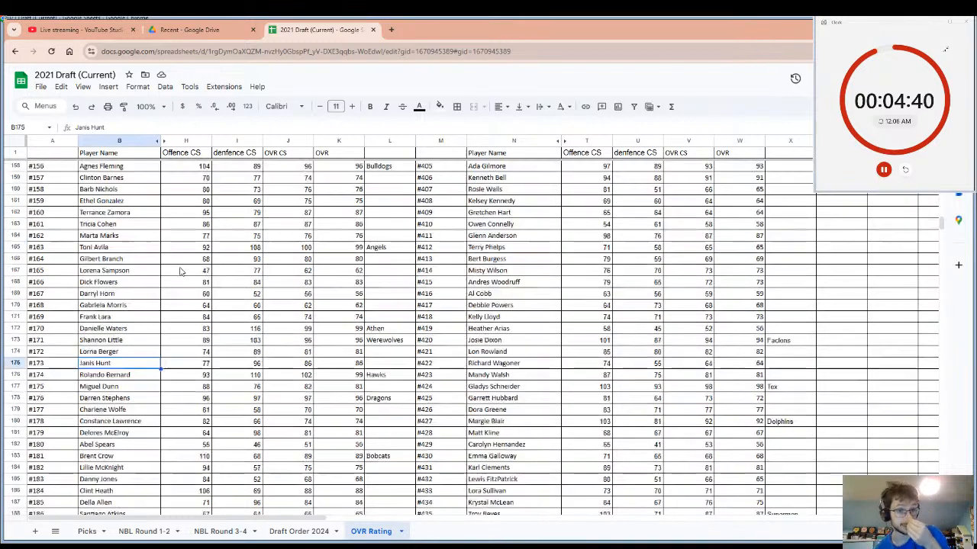
scroll(234, 235, up, 4)
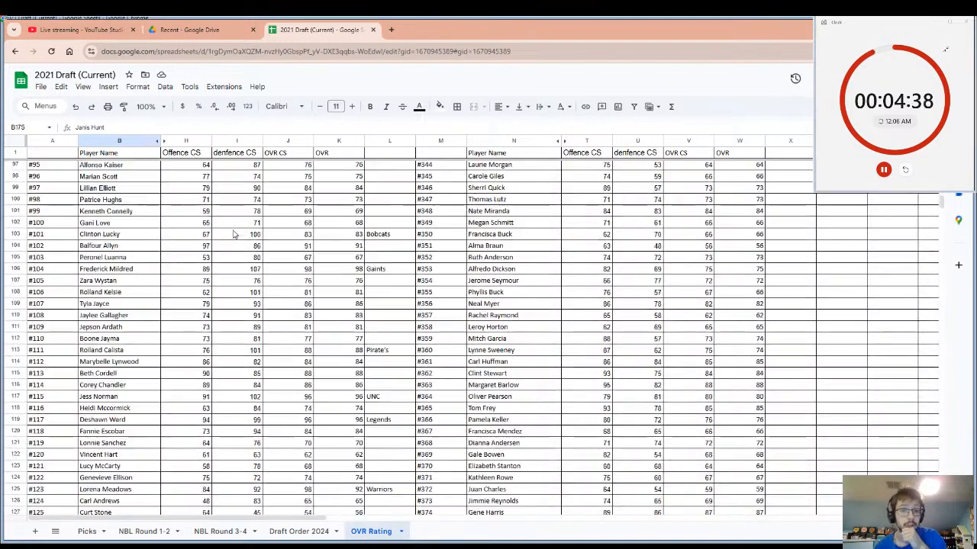
click(248, 293)
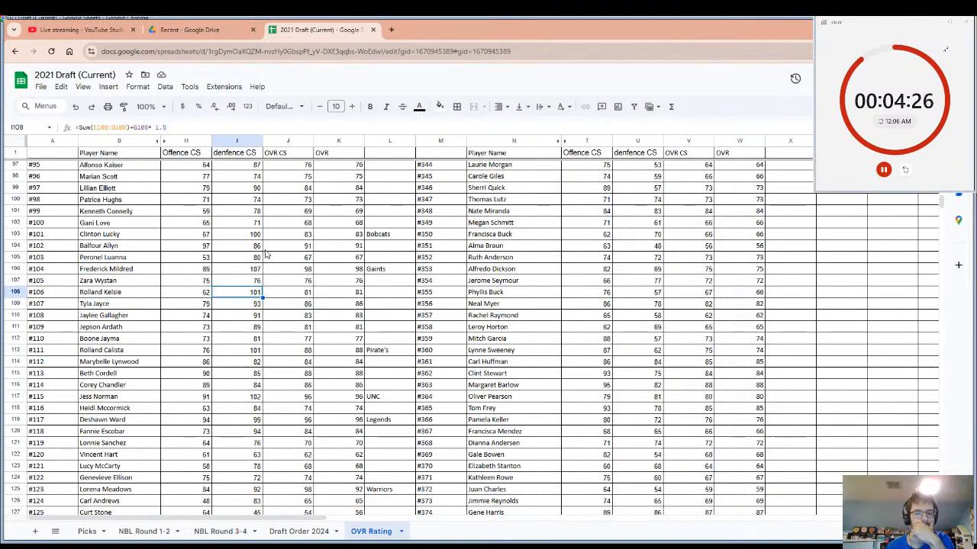
scroll(460, 317, down, 8)
scroll(460, 317, down, 2)
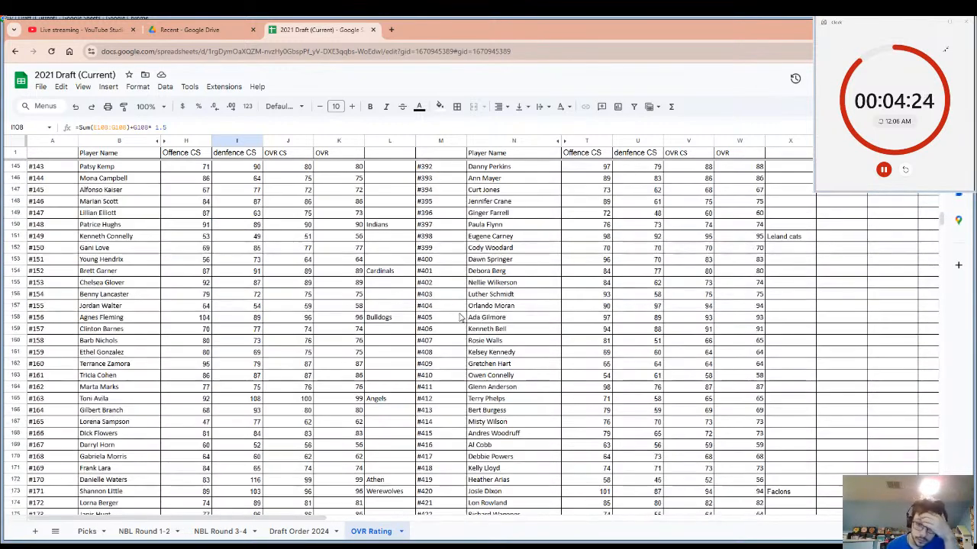
scroll(620, 390, down, 5)
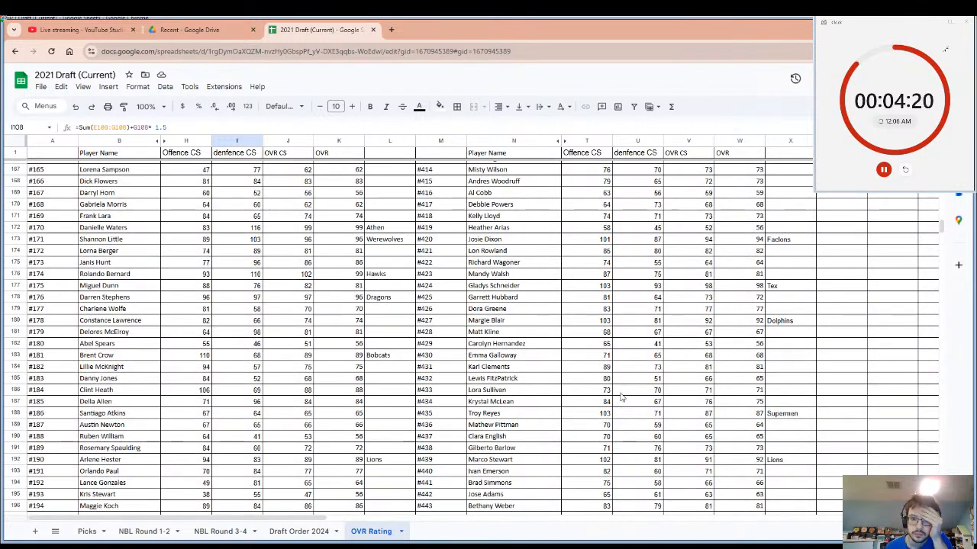
scroll(631, 397, down, 2)
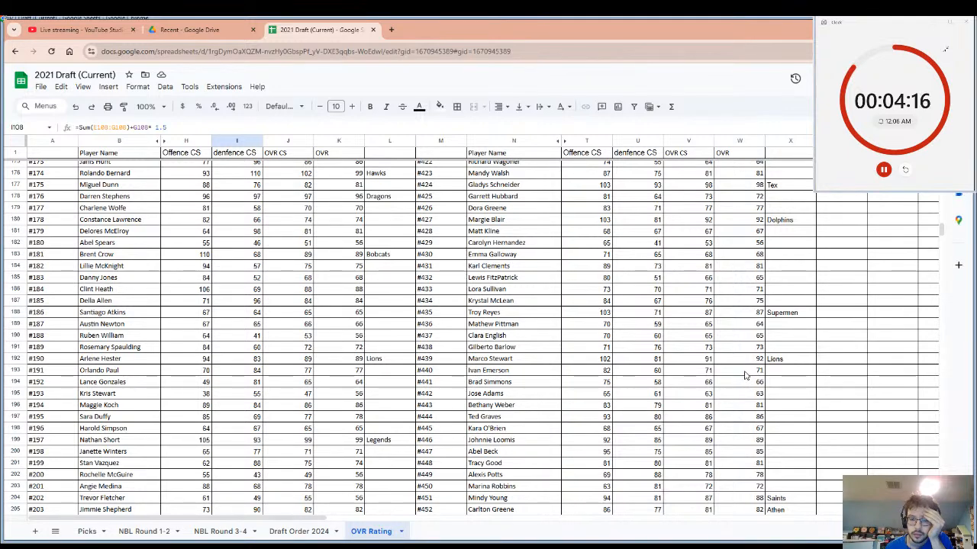
scroll(748, 381, down, 3)
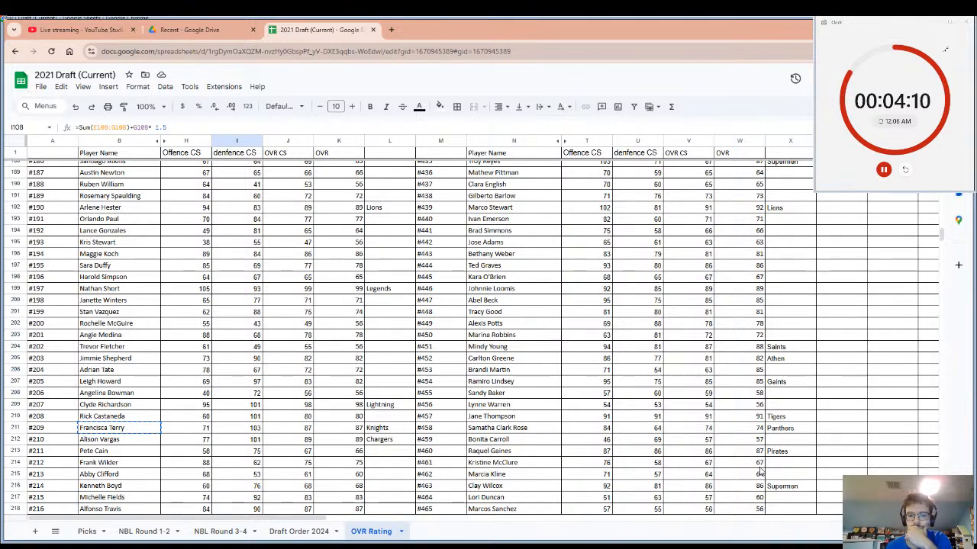
scroll(762, 472, down, 5)
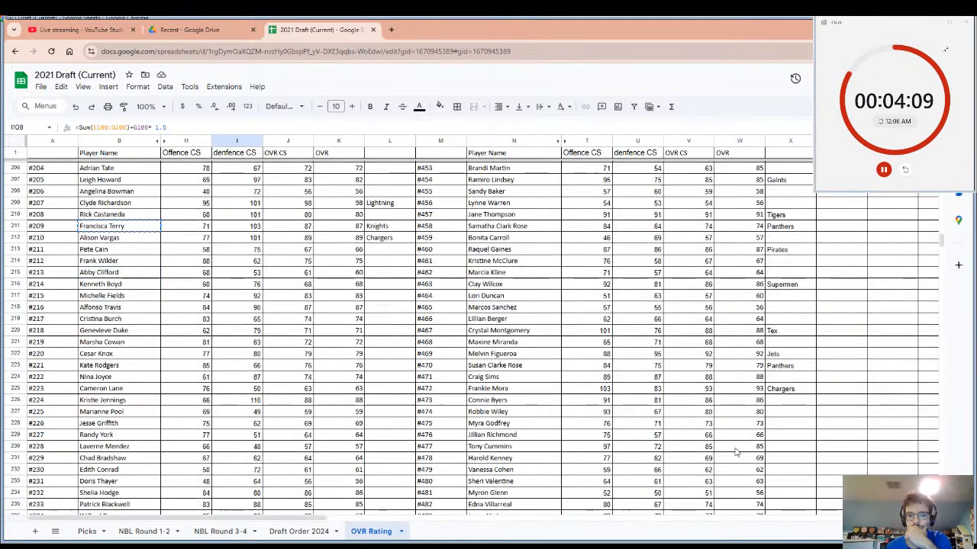
Enter "Dogs" as the drafting team beside player #473 and copy the player's name, restarting the pick timer.
click(772, 403)
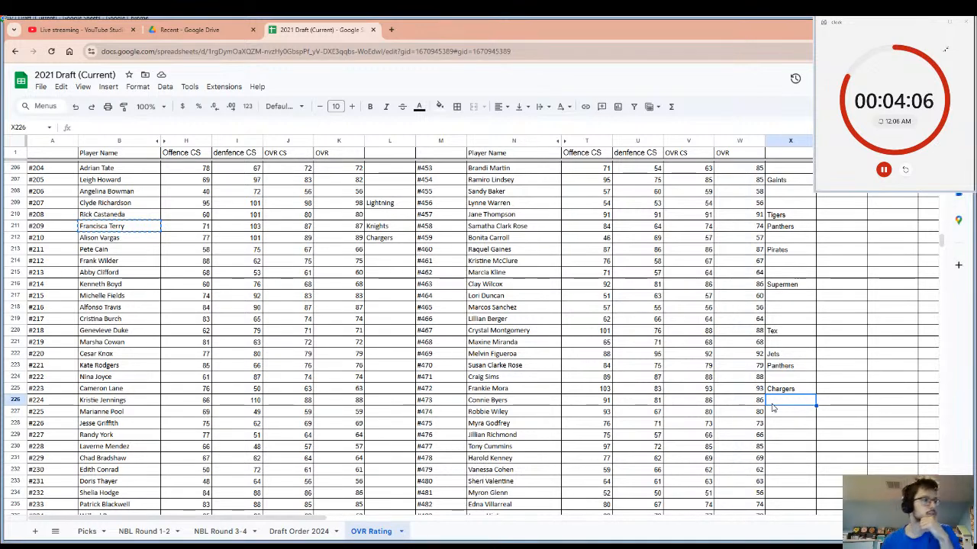
text(Dogs)
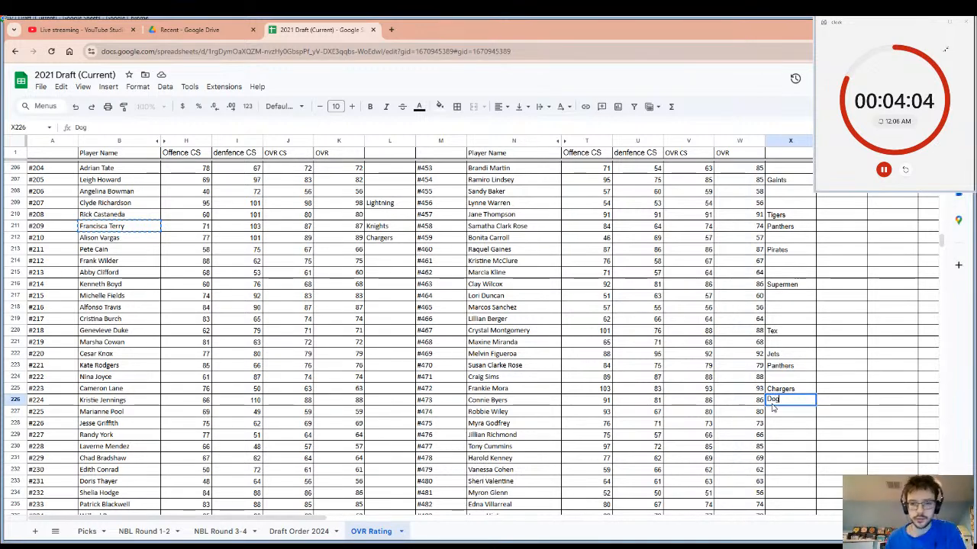
click(503, 401)
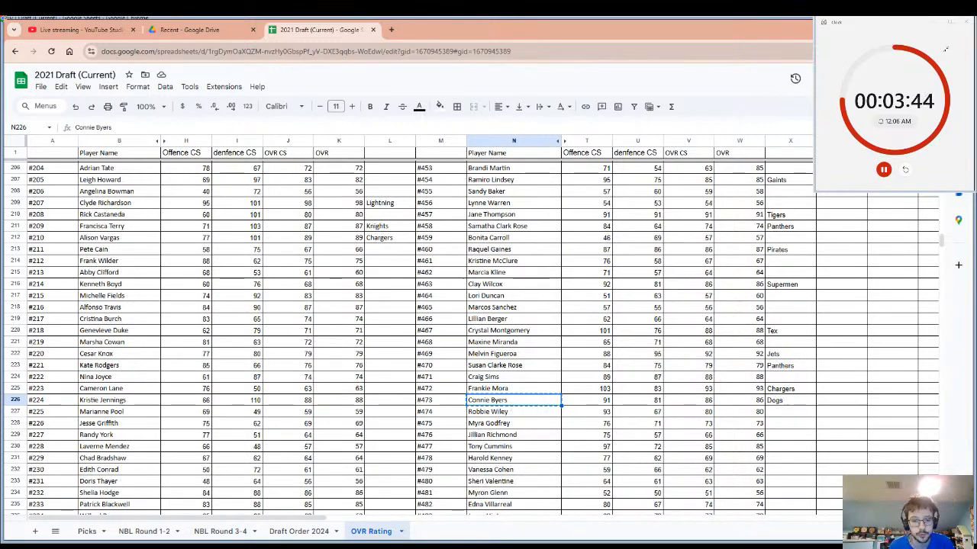
click(904, 176)
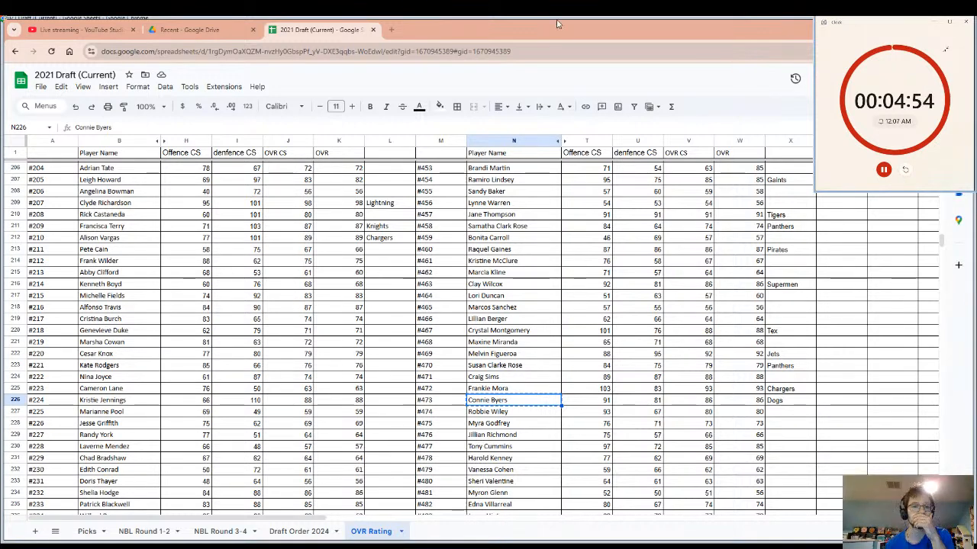
Check the Picks sheet and the recorded selections on the NBL Round 1-2 sheet.
click(87, 531)
drag(417, 519, 286, 496)
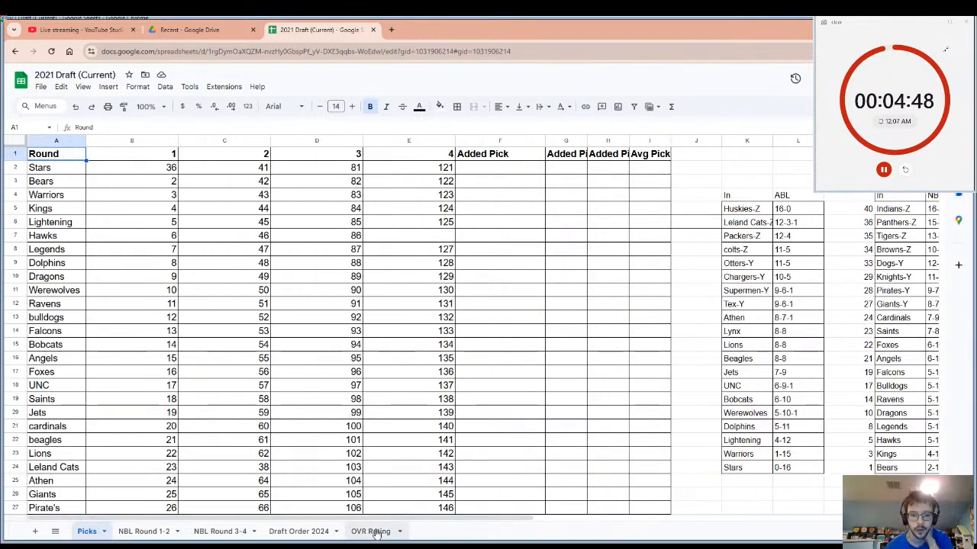
click(371, 532)
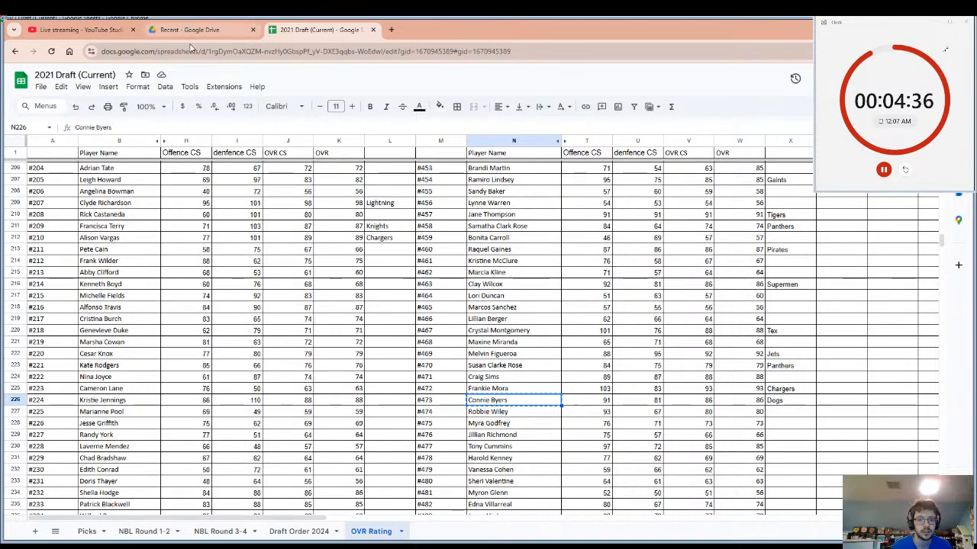
click(160, 537)
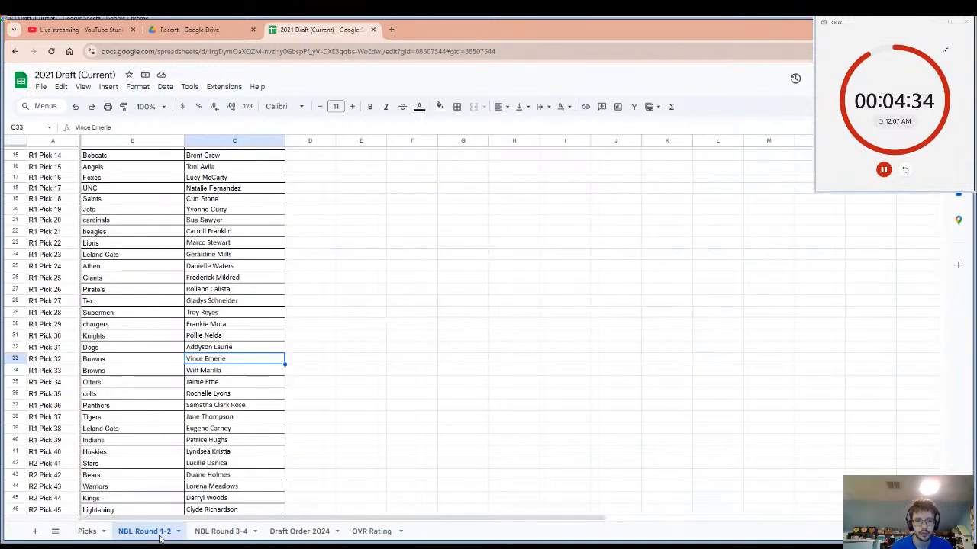
click(371, 531)
Examine the Picks sheet's draft order, highlighting both Browns rows across the four rounds, and return to the OVR Rating sheet.
click(86, 531)
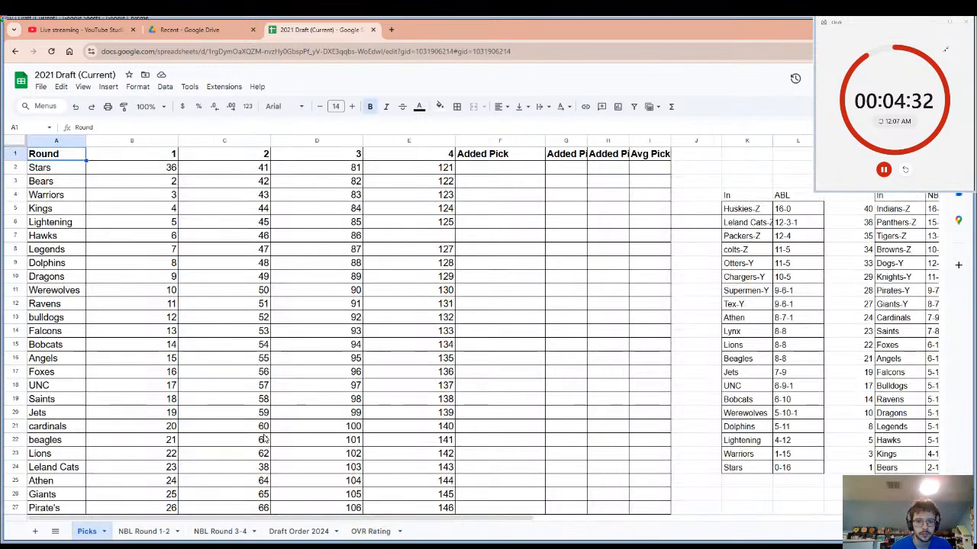
scroll(188, 331, down, 5)
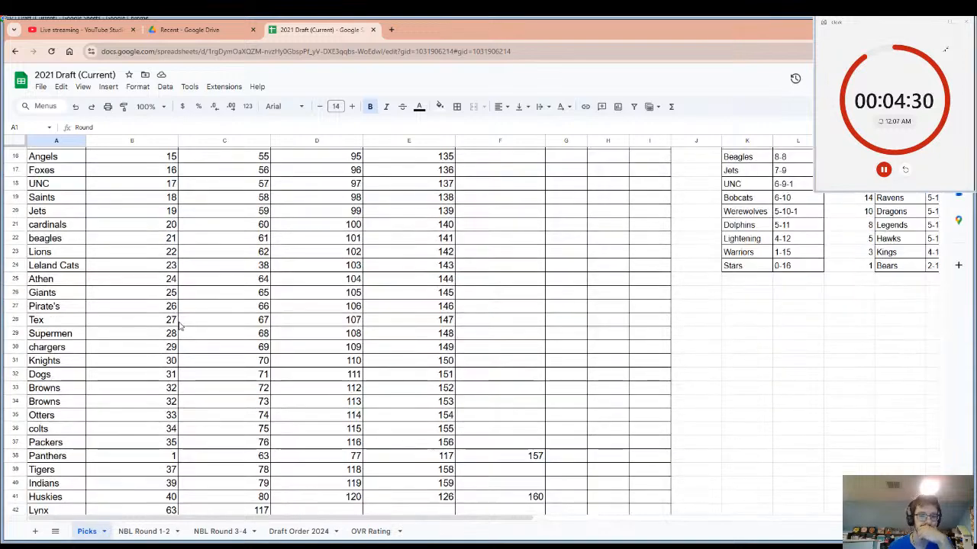
scroll(180, 326, up, 5)
scroll(150, 293, down, 11)
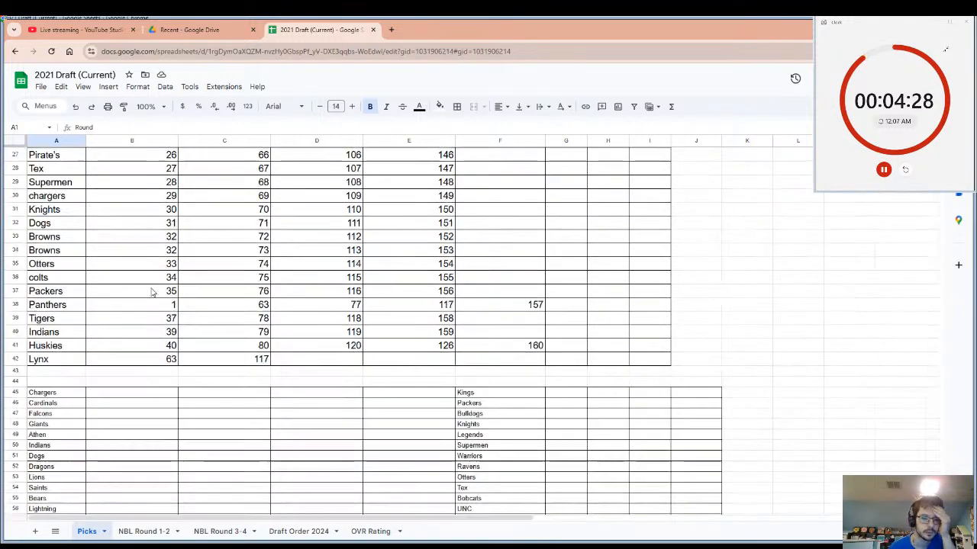
scroll(150, 293, down, 1)
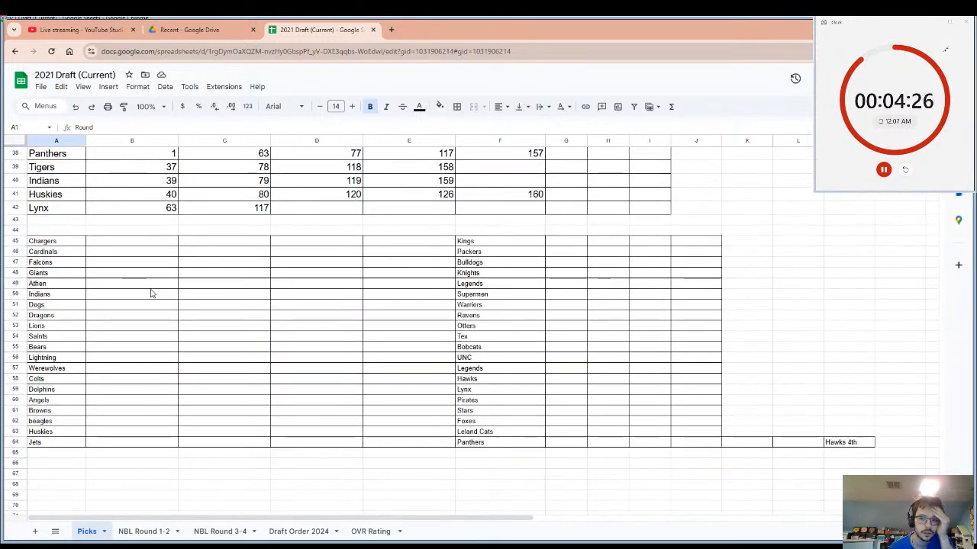
scroll(150, 293, up, 12)
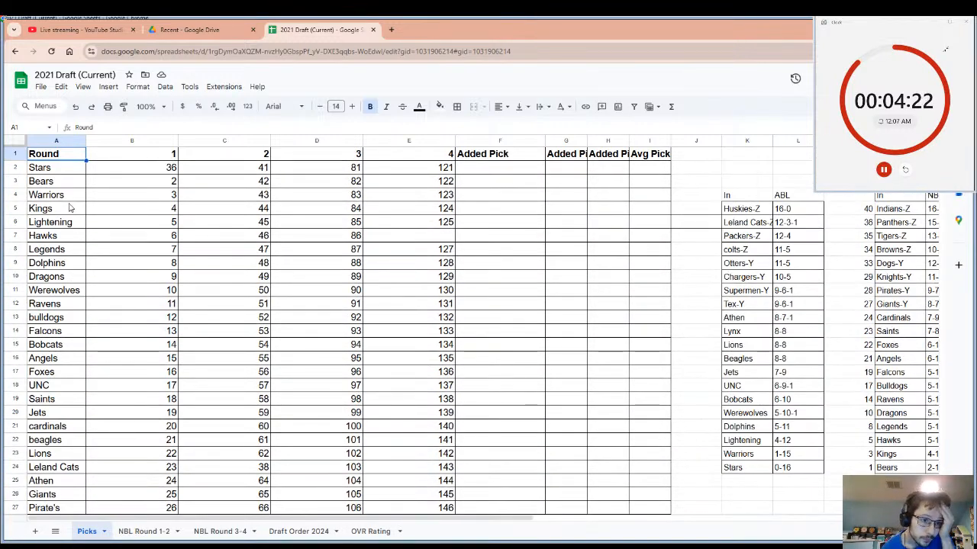
scroll(68, 328, down, 5)
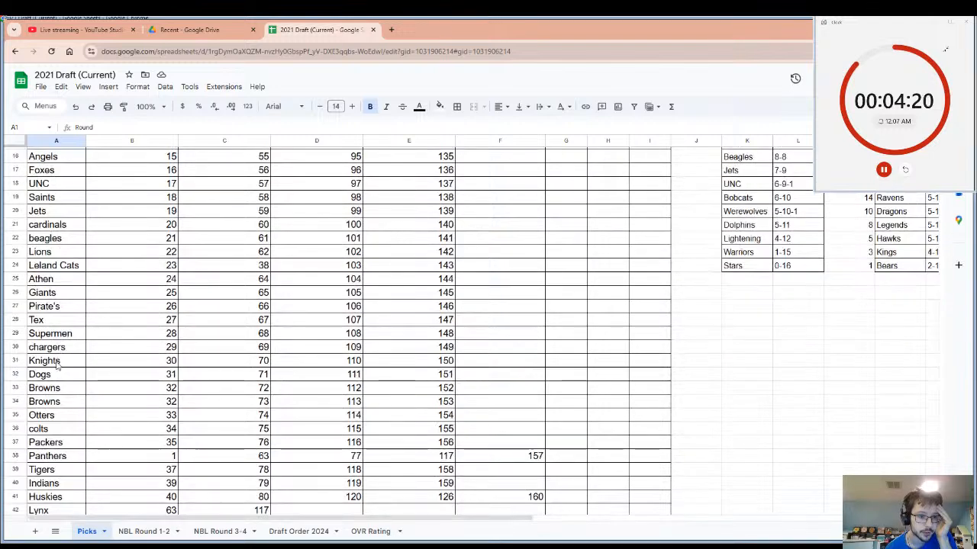
scroll(56, 365, down, 2)
drag(48, 340, 48, 353)
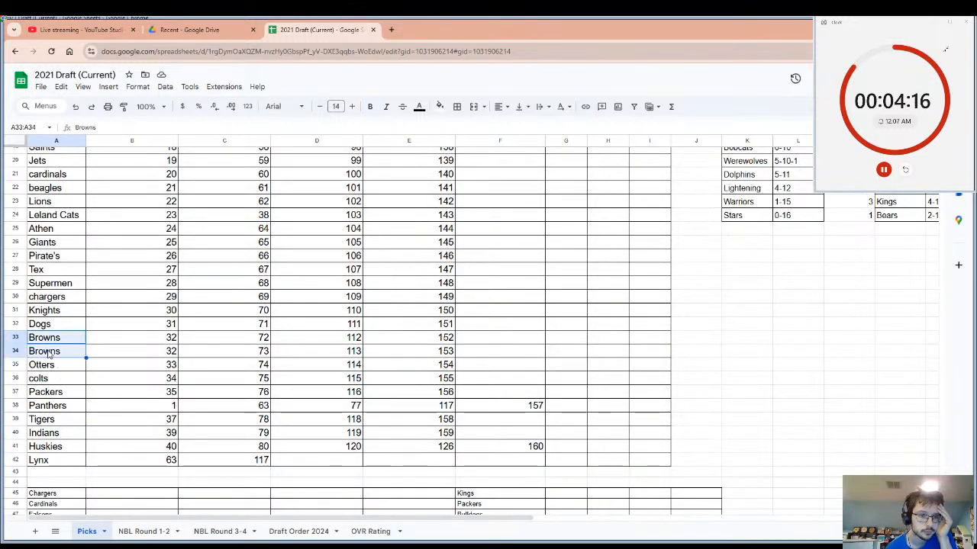
click(48, 353)
drag(49, 345, 439, 349)
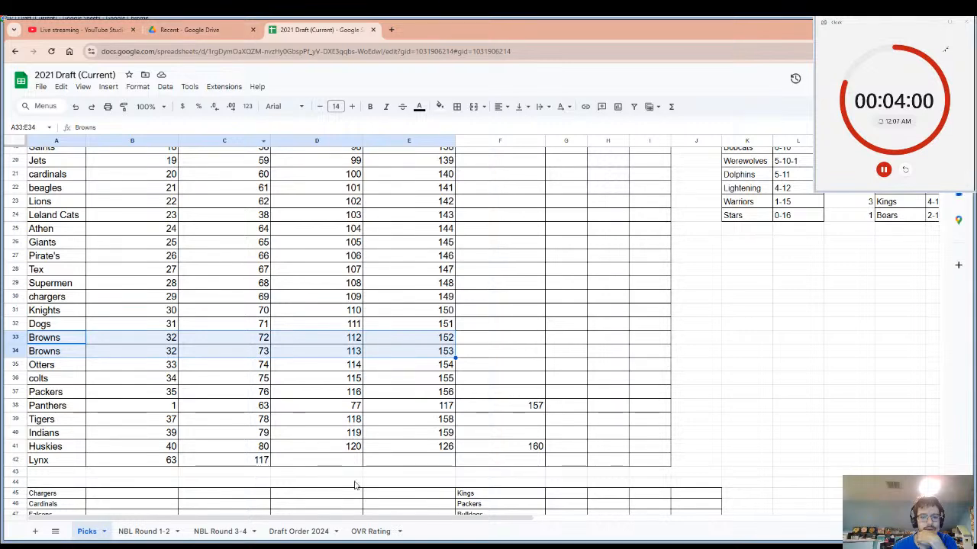
click(370, 532)
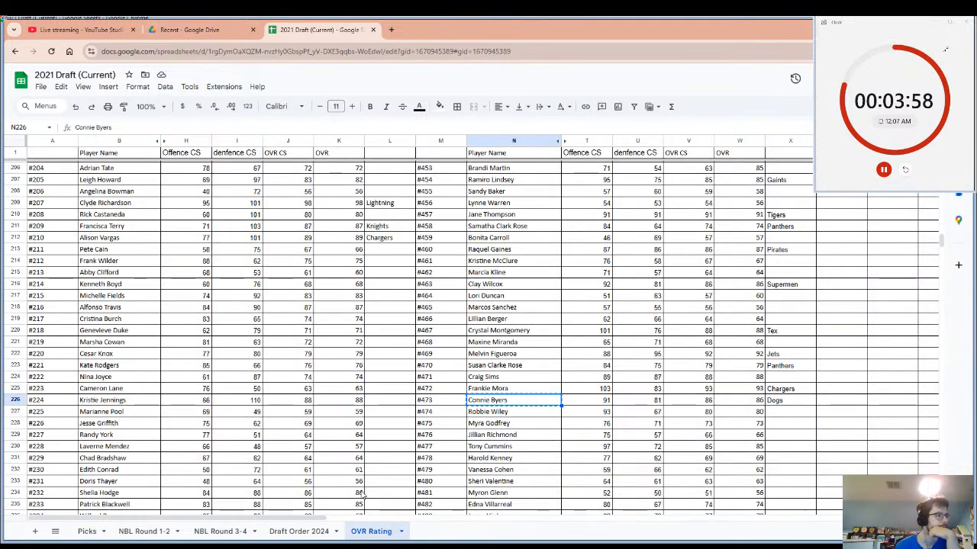
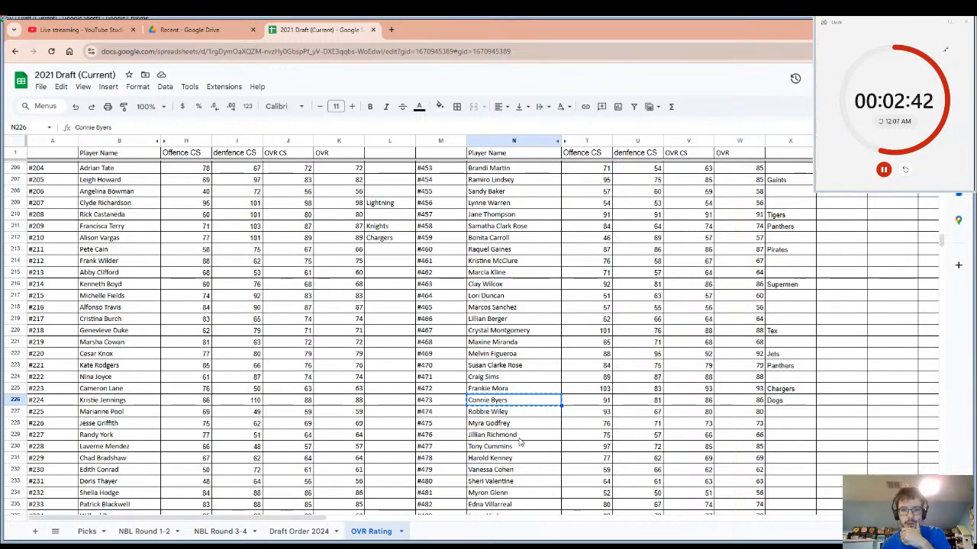
Record Browns as the team for player #477 in the OVR Rating sheet and restart the countdown timer.
scroll(519, 437, down, 1)
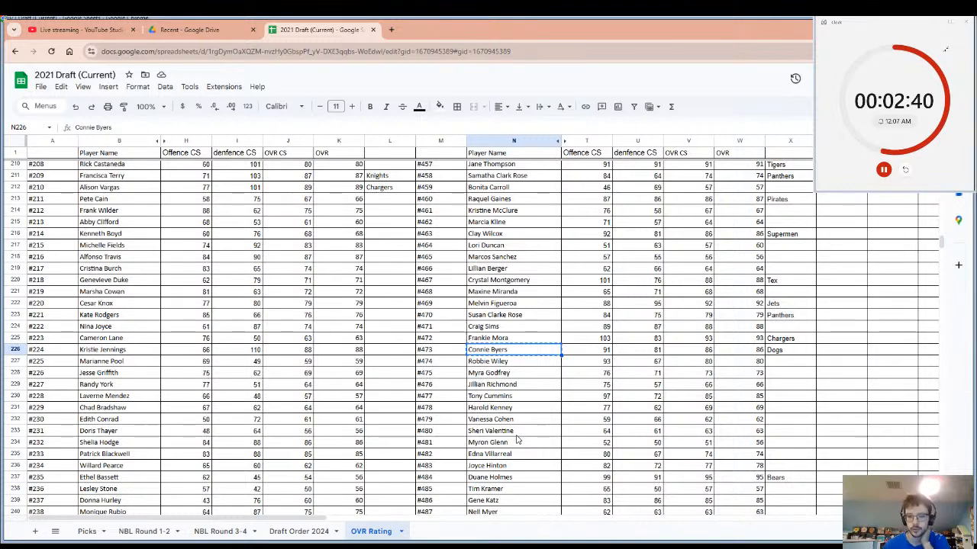
click(510, 397)
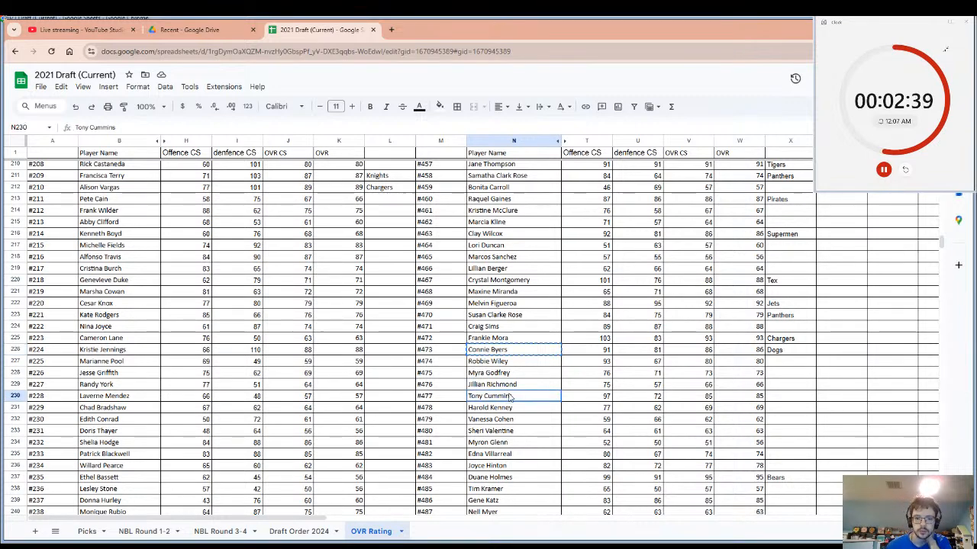
click(782, 395)
text(Brown)
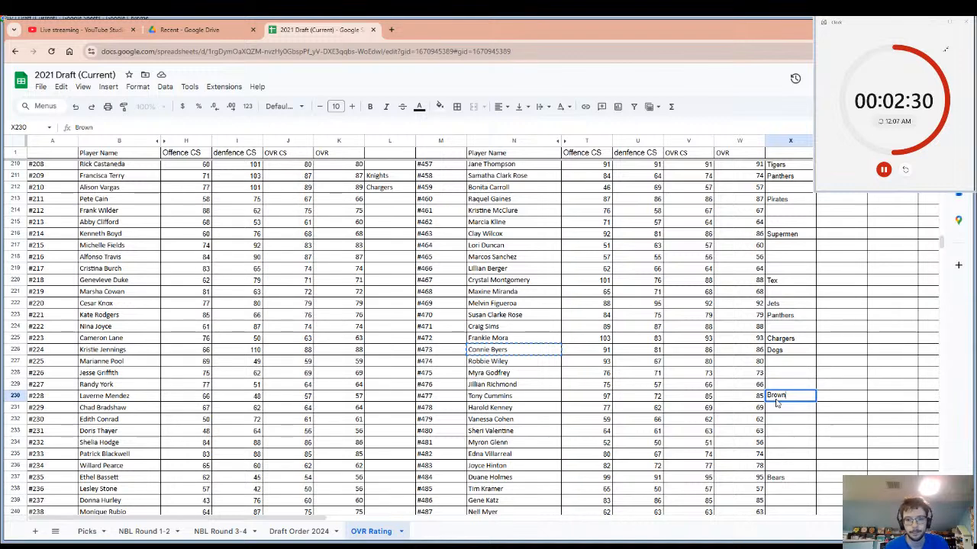
text(s)
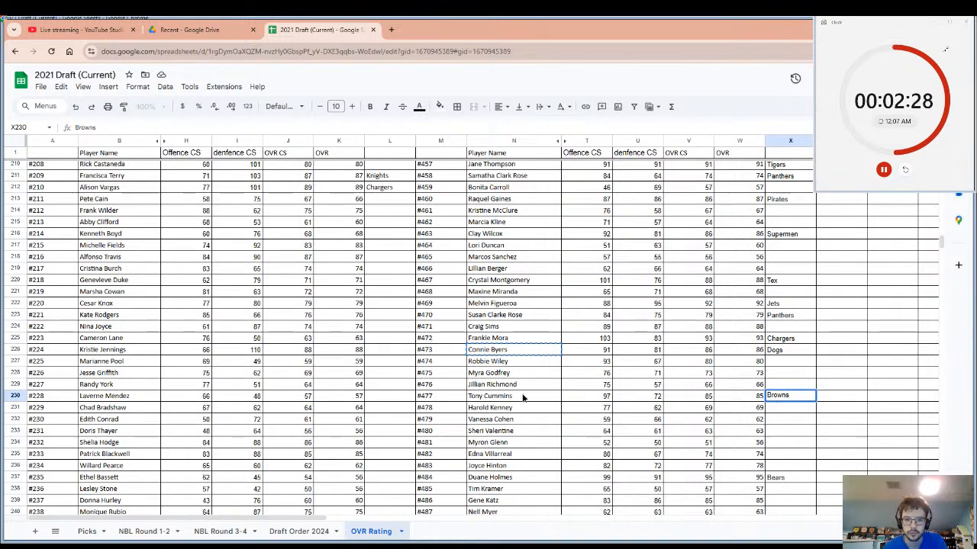
click(523, 398)
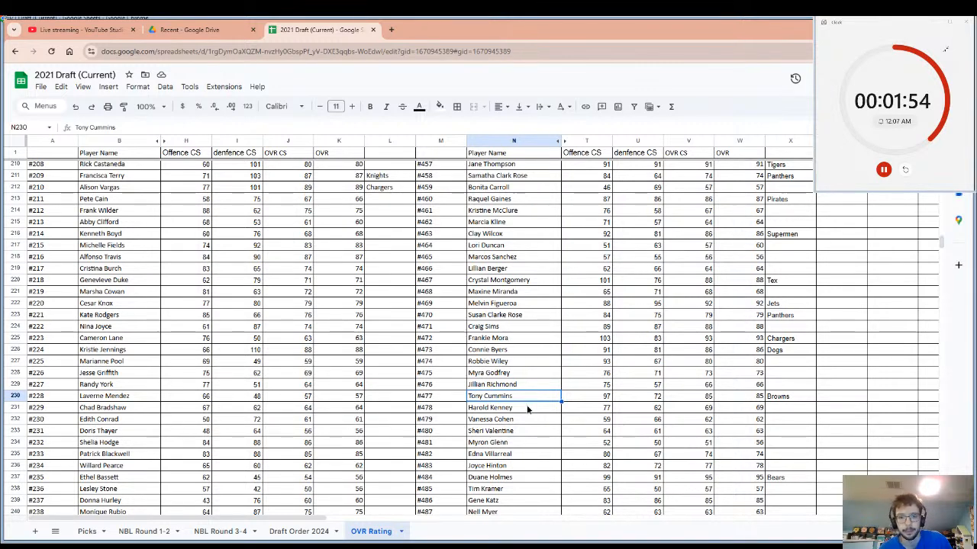
click(526, 409)
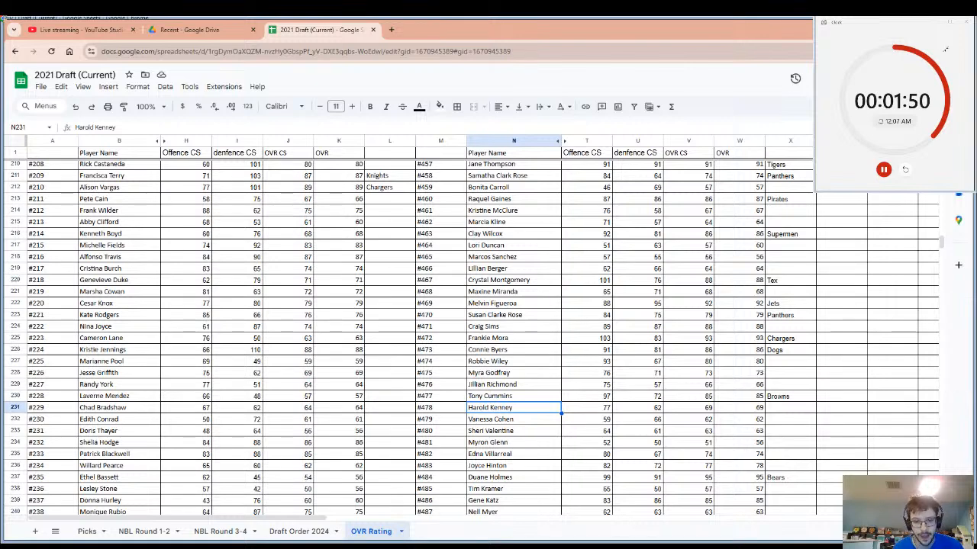
click(905, 171)
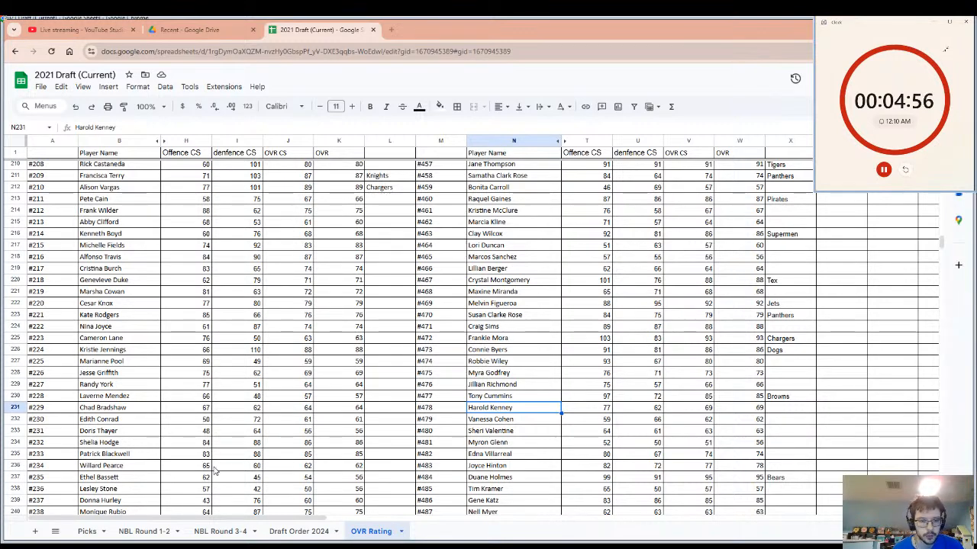
Record Browns as the team for player #233 in the OVR Rating sheet.
click(141, 454)
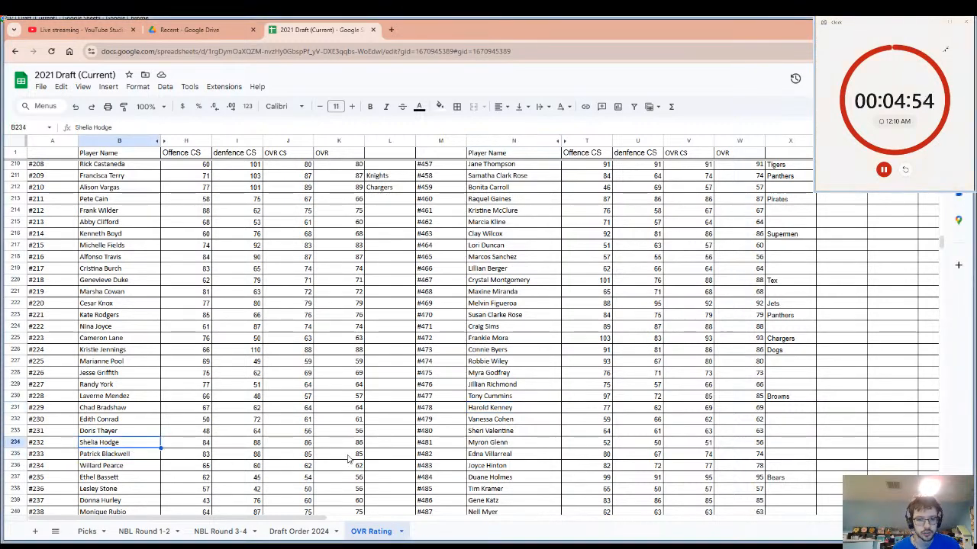
click(377, 457)
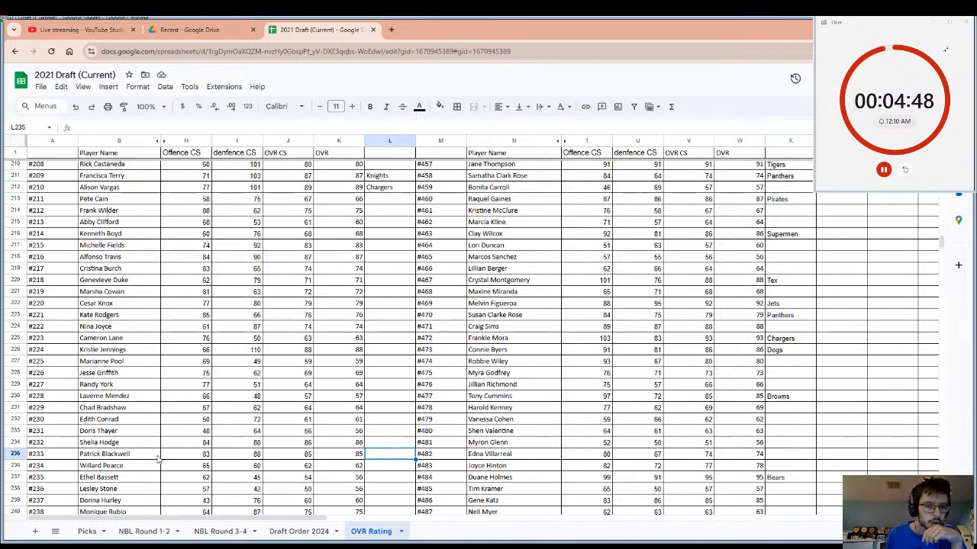
drag(158, 460, 384, 456)
click(383, 457)
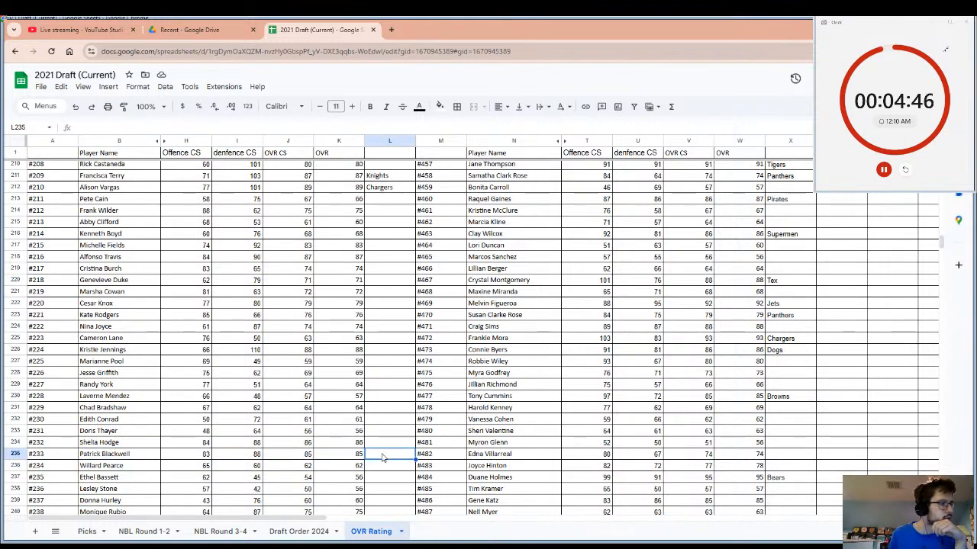
text(B)
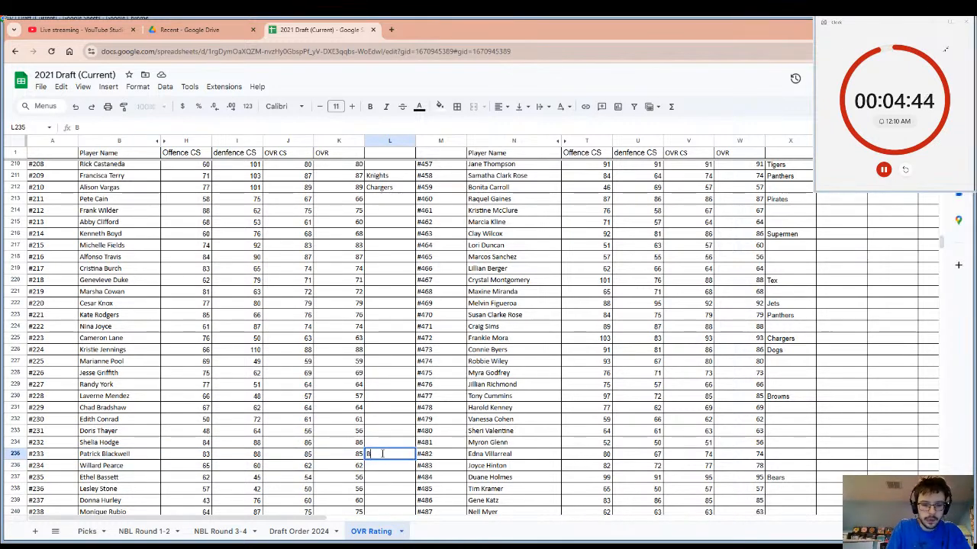
text(rowns)
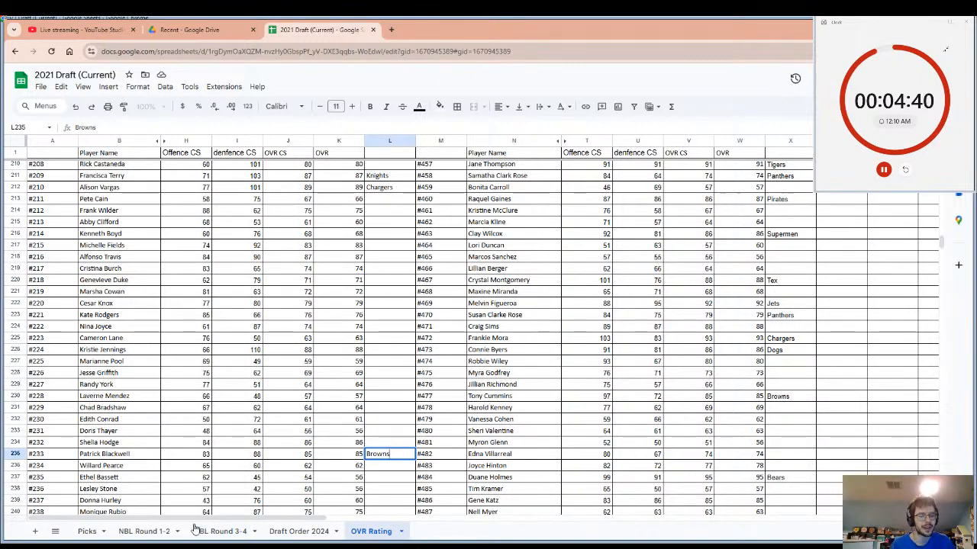
Visit the NBL Round 1-2 sheet, return to OVR Rating, and restart the countdown timer.
click(143, 532)
click(390, 534)
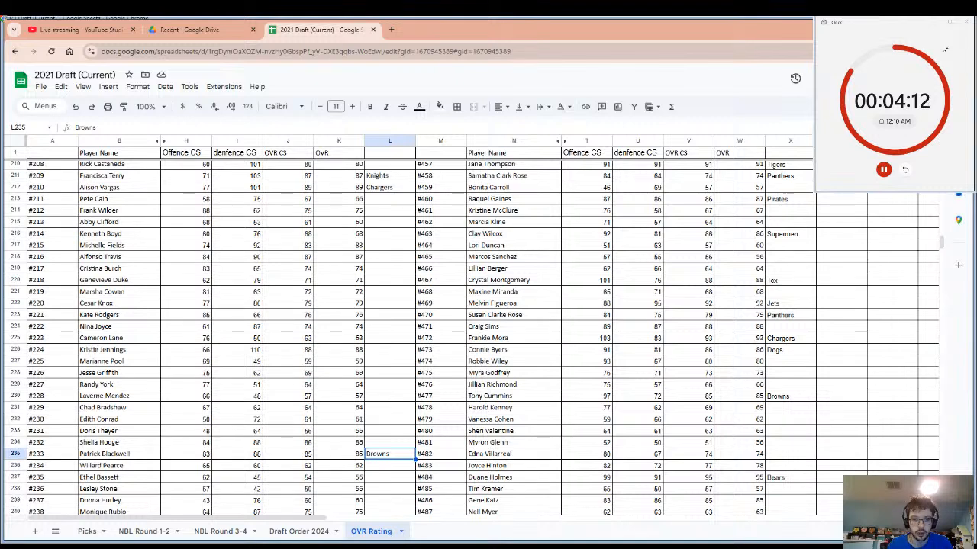
click(905, 170)
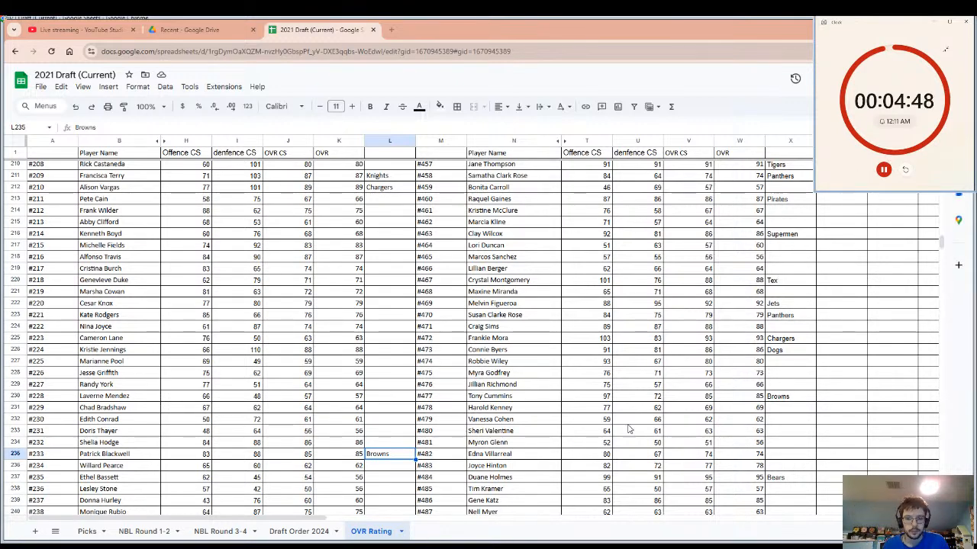
Examine the overall ratings of players without a team across the OVR Rating list to find the next pick.
scroll(238, 412, down, 3)
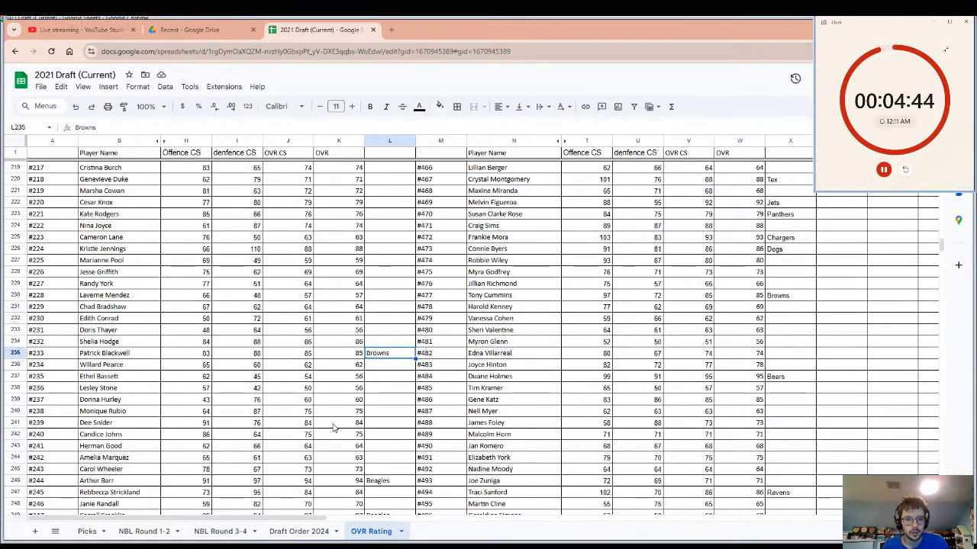
scroll(333, 427, up, 10)
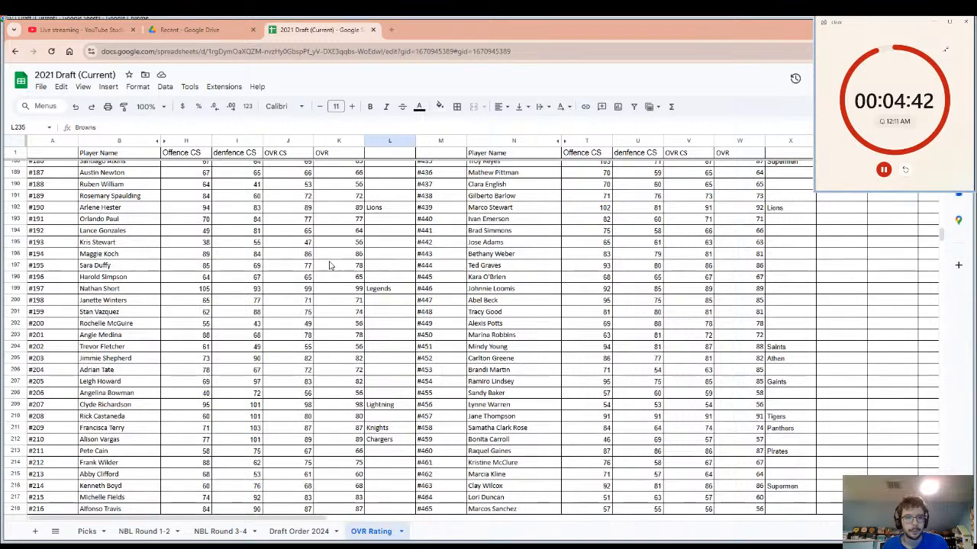
scroll(133, 265, up, 6)
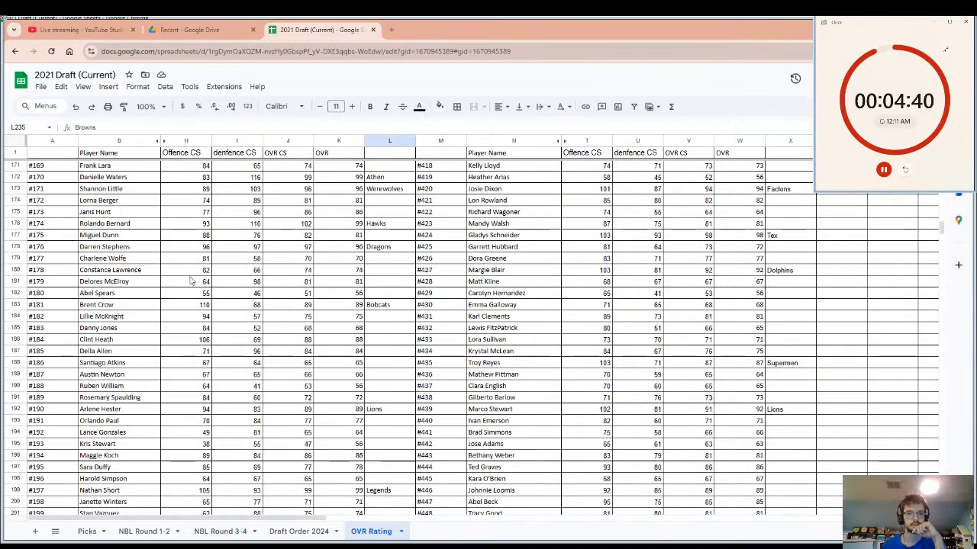
scroll(331, 293, up, 3)
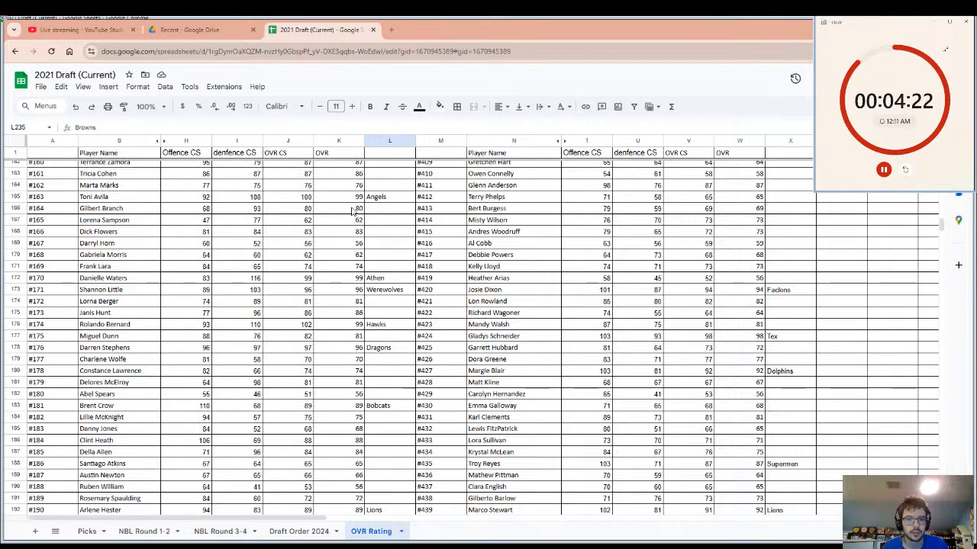
scroll(351, 228, up, 4)
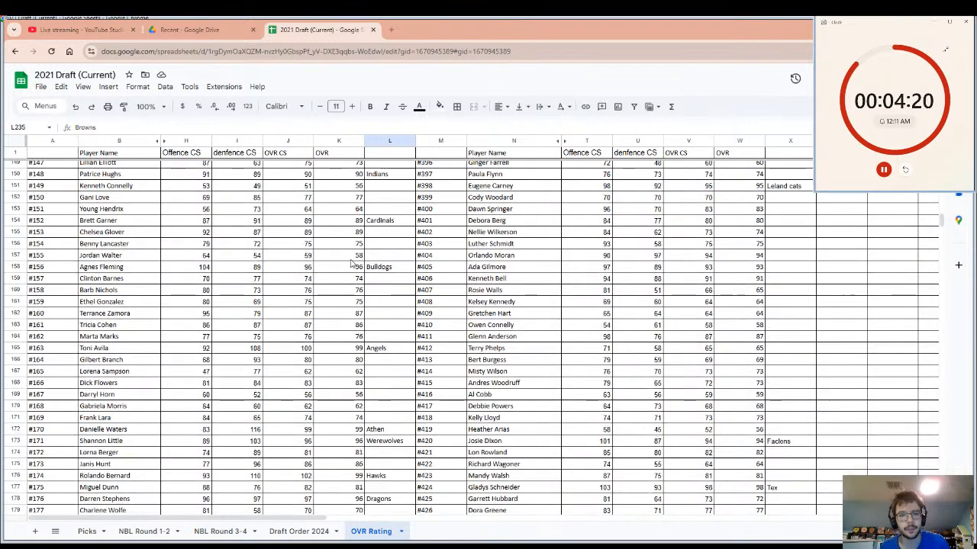
scroll(348, 261, up, 1)
scroll(348, 261, up, 1)
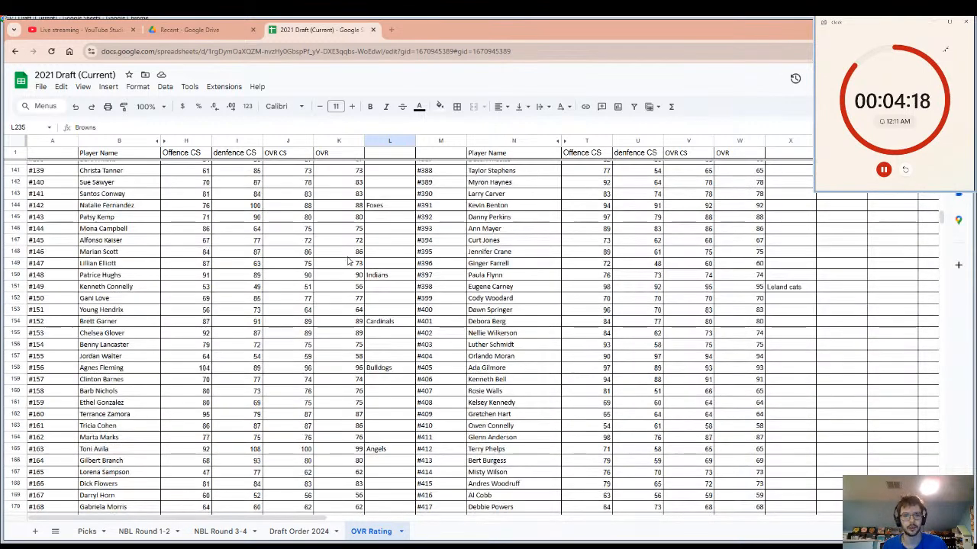
click(351, 252)
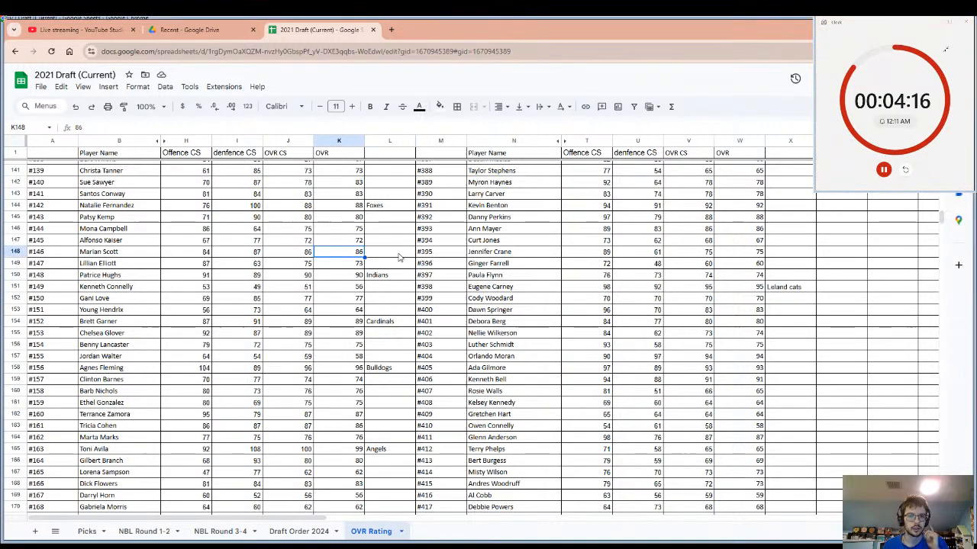
scroll(396, 263, up, 3)
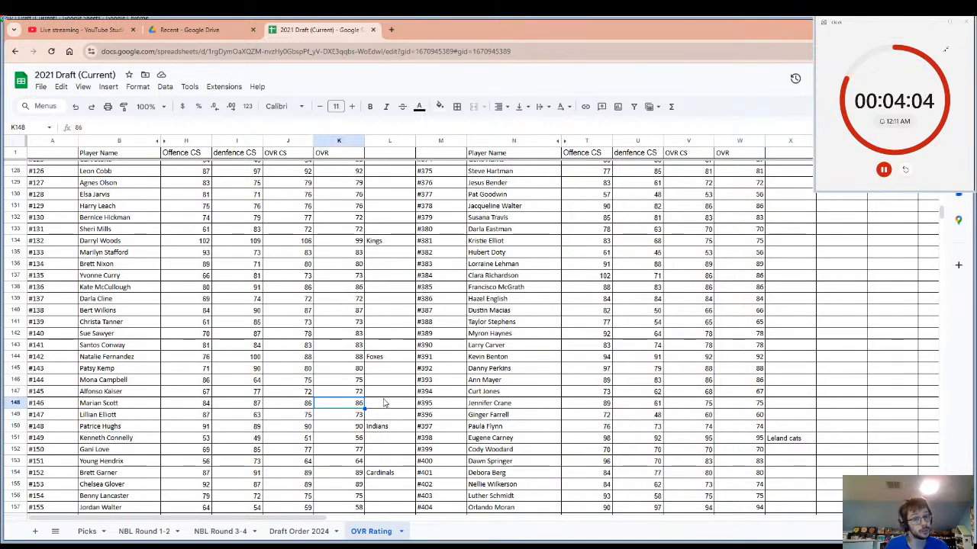
Record Otters as the team for player #136 in the OVR Rating sheet.
click(379, 301)
click(379, 290)
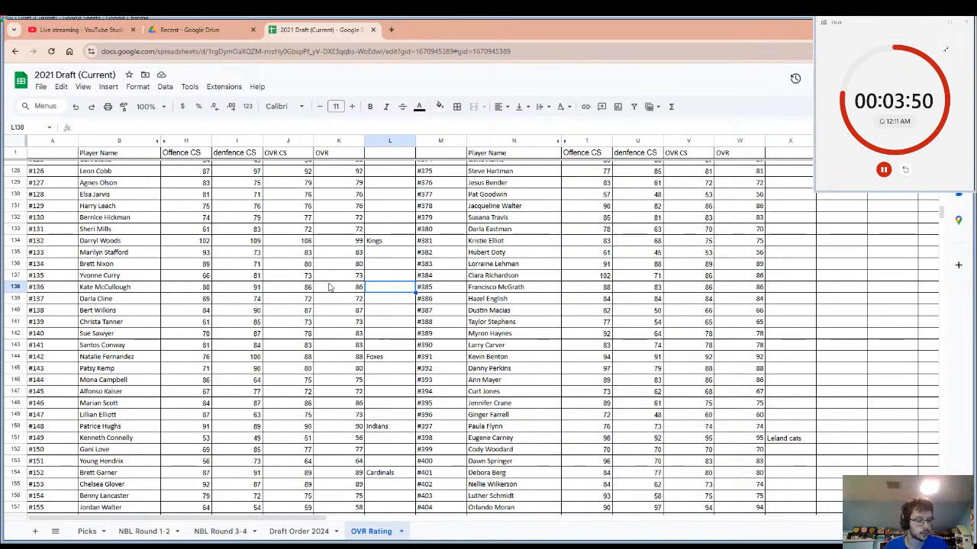
text(Otte)
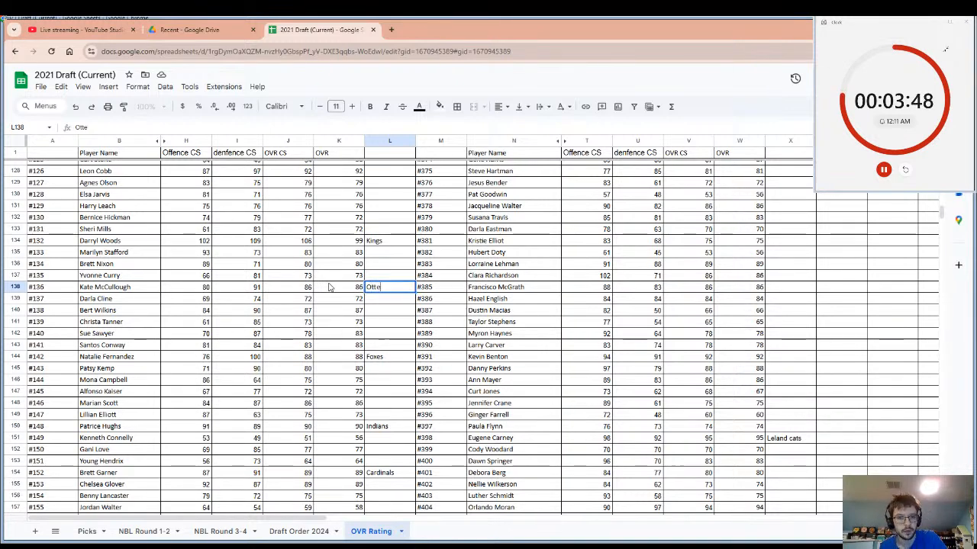
text(rs)
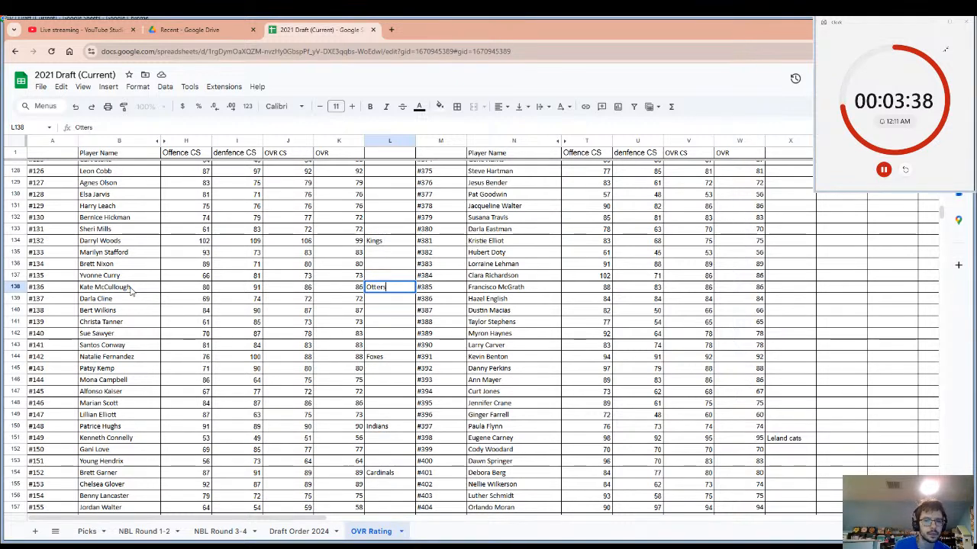
click(200, 302)
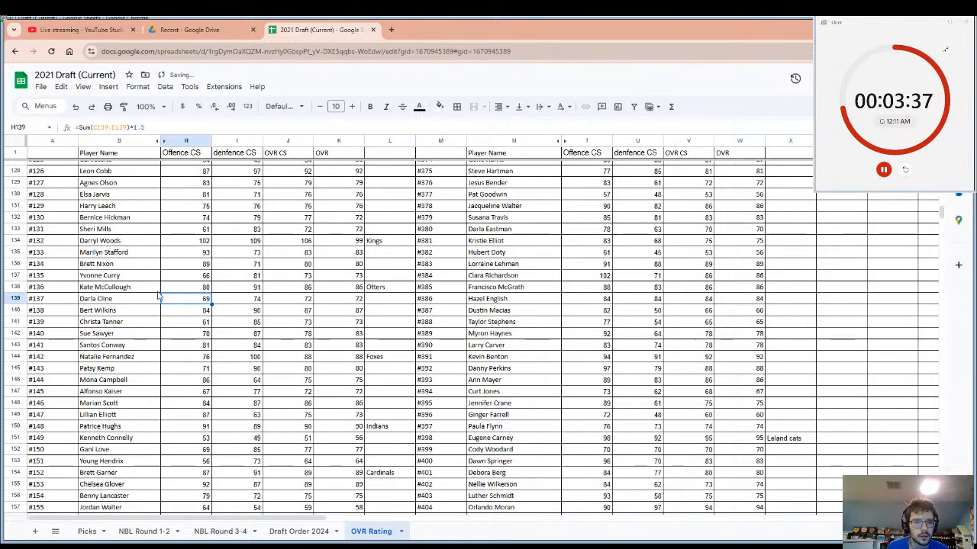
Record Jets as the team for player #135 in the OVR Rating sheet.
click(150, 277)
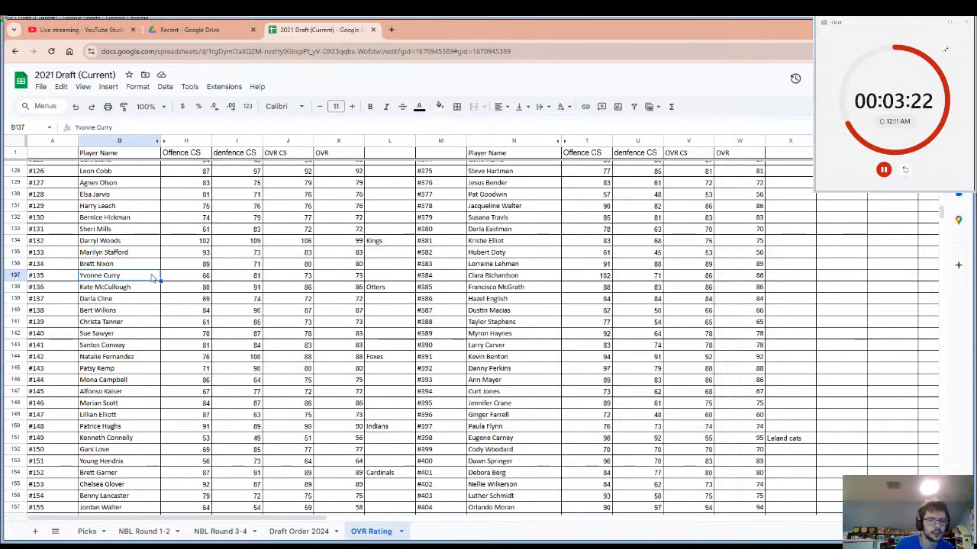
click(374, 279)
text(J)
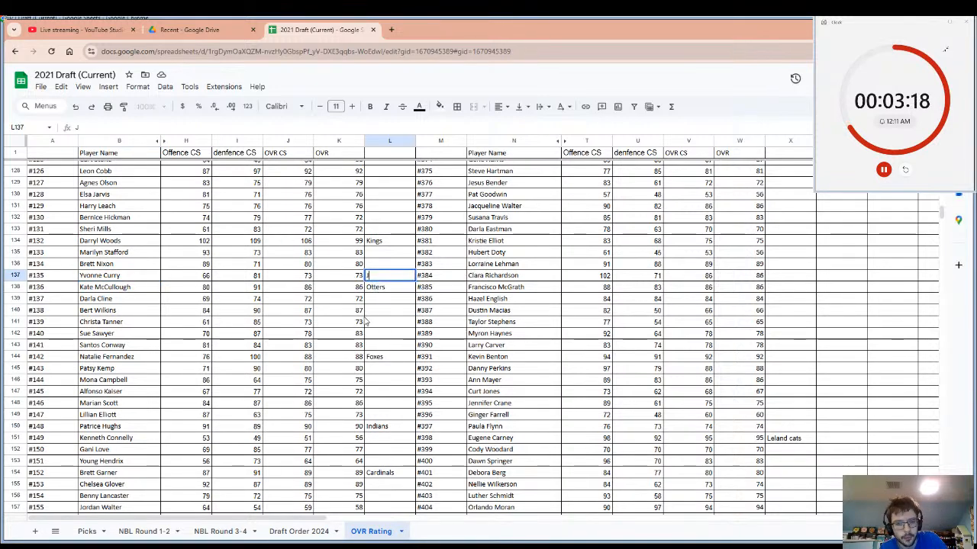
text(ets)
click(364, 309)
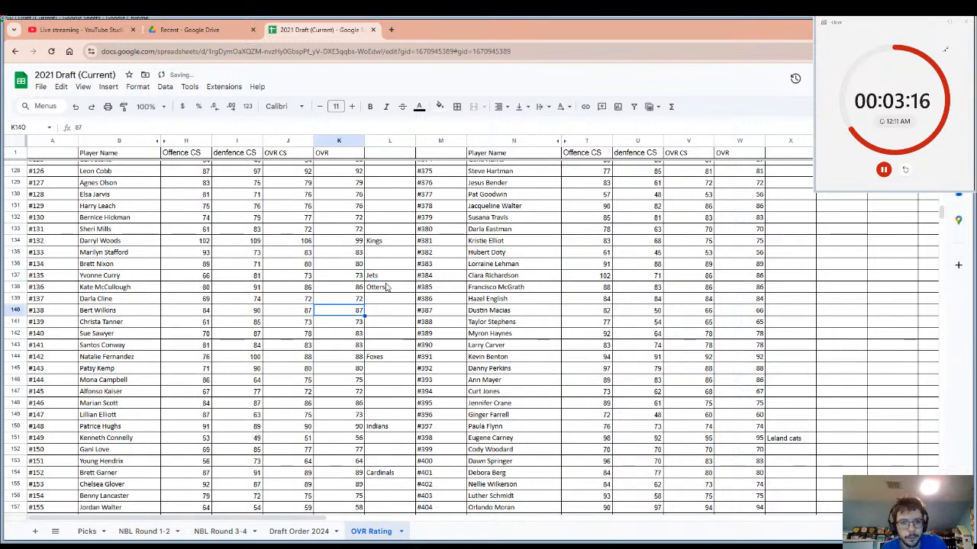
Review the team entry and player name in the row of player #136.
click(385, 288)
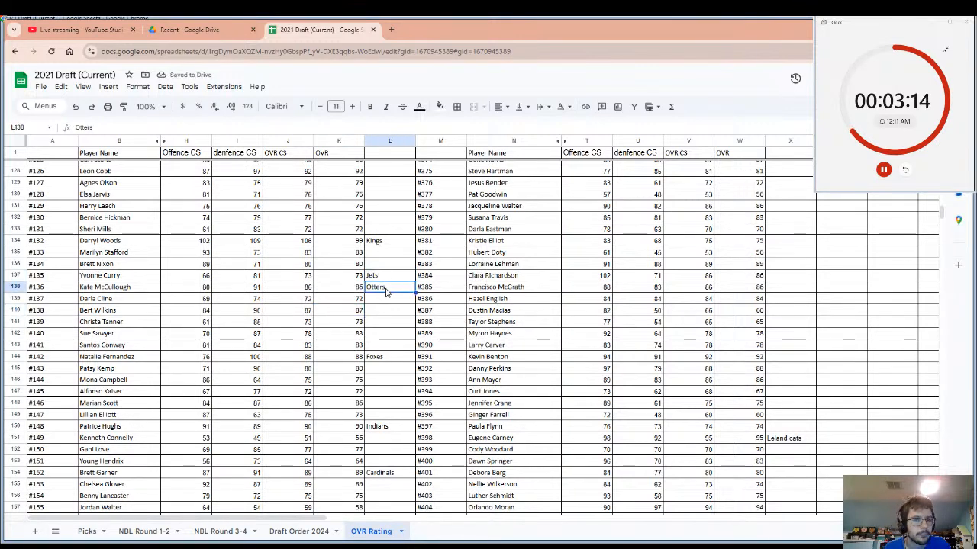
click(125, 293)
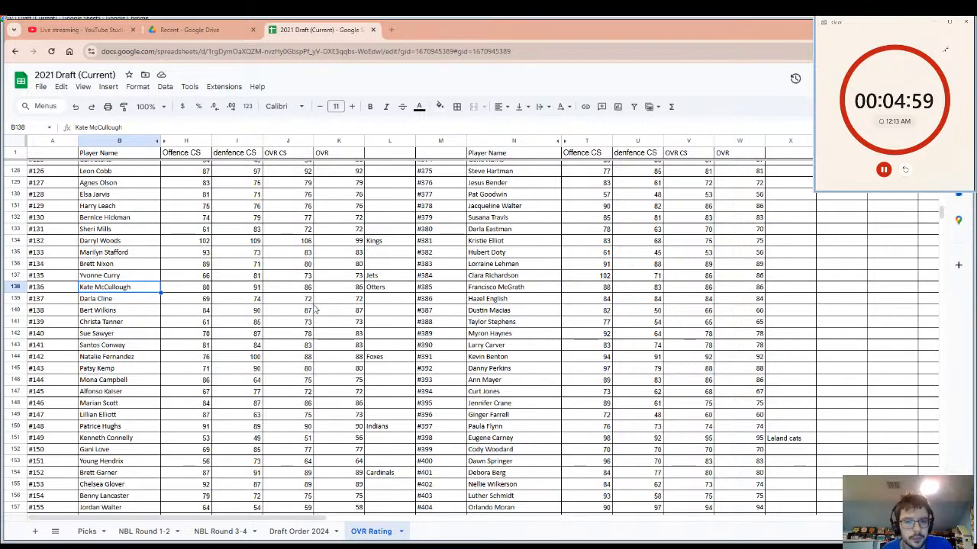
click(168, 310)
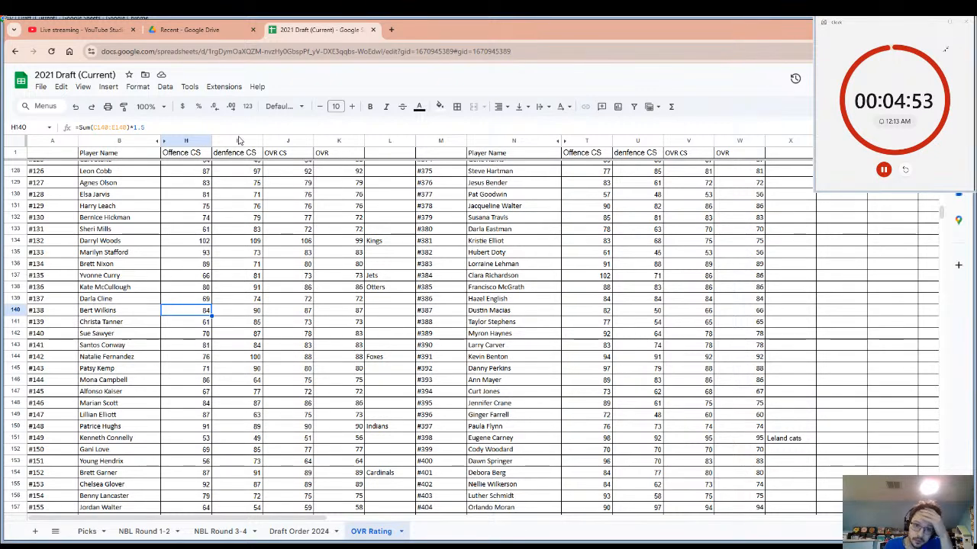
Check the live stream page in YouTube Studio, then return to the 2021 Draft spreadsheet's player ratings.
click(95, 27)
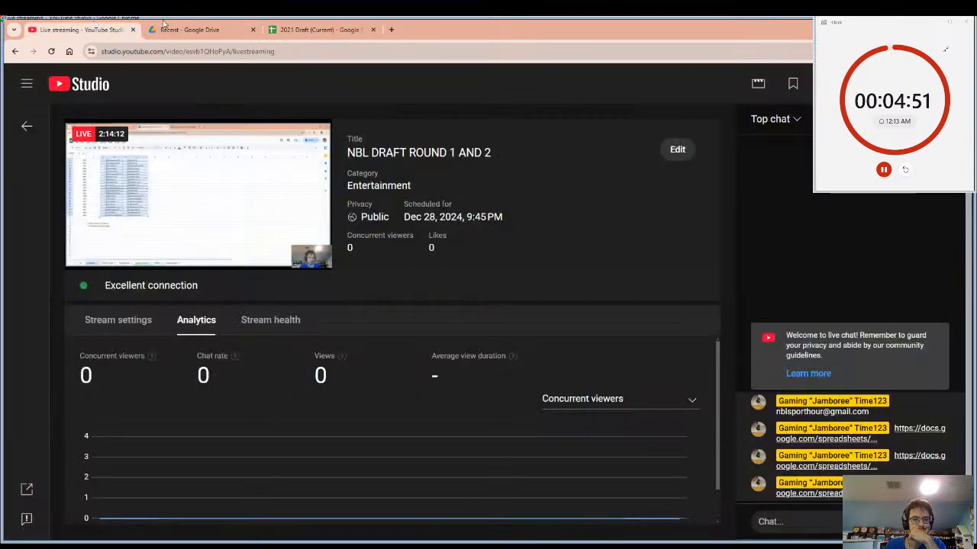
click(353, 29)
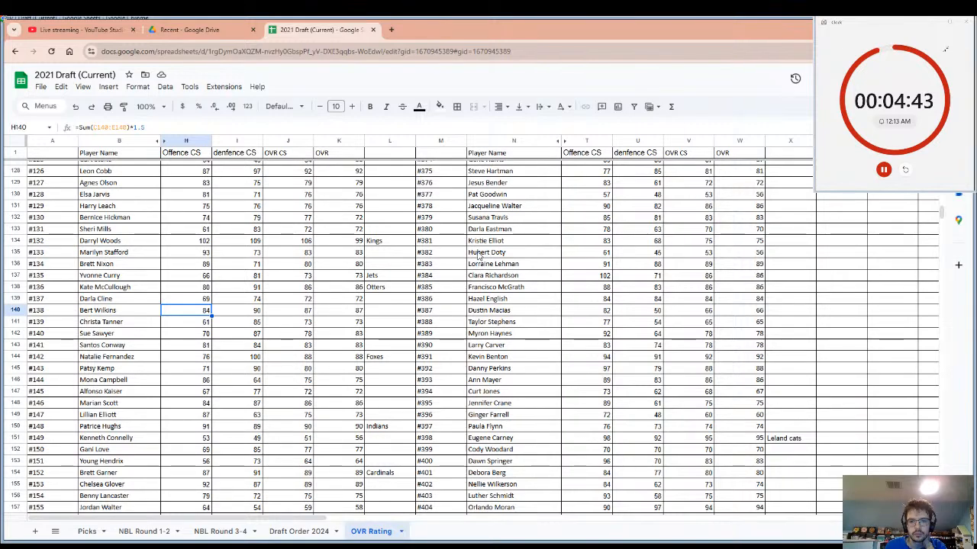
scroll(478, 256, up, 10)
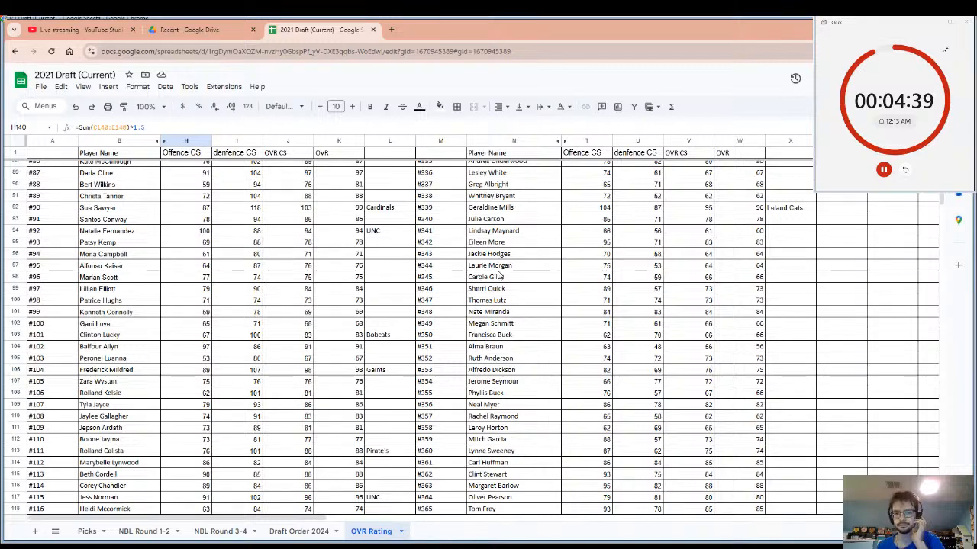
Record Colts as the team for player #446 in the OVR Rating sheet and restart the pick timer.
scroll(500, 276, down, 10)
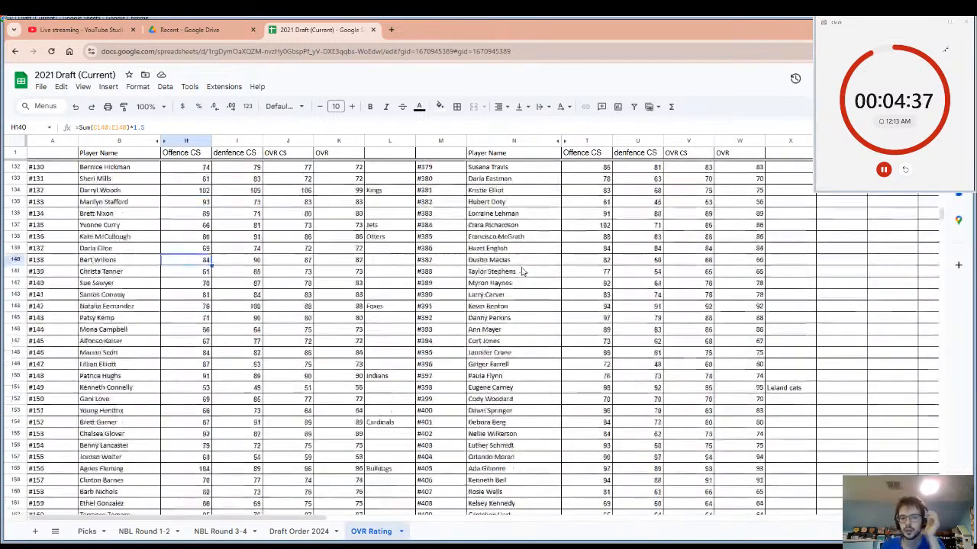
scroll(523, 272, down, 8)
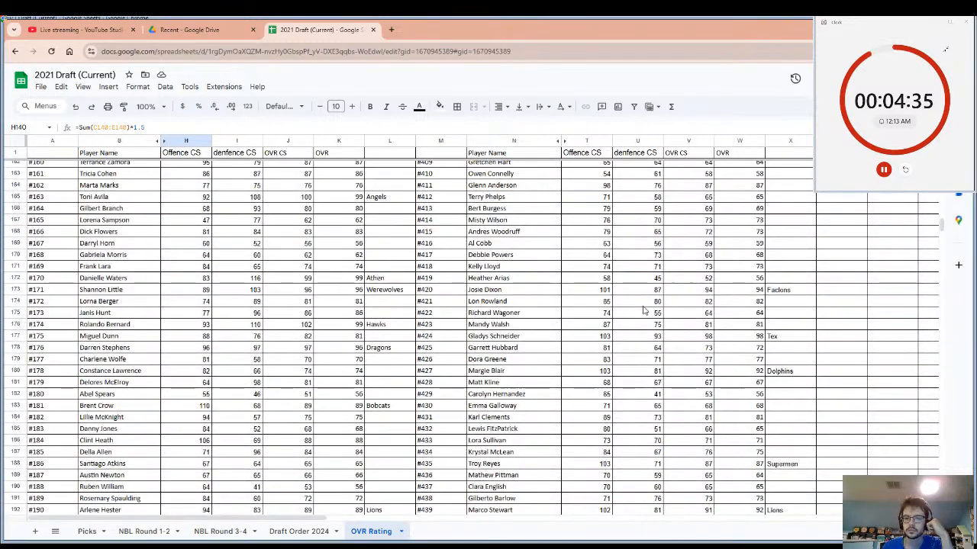
scroll(643, 311, down, 6)
click(748, 389)
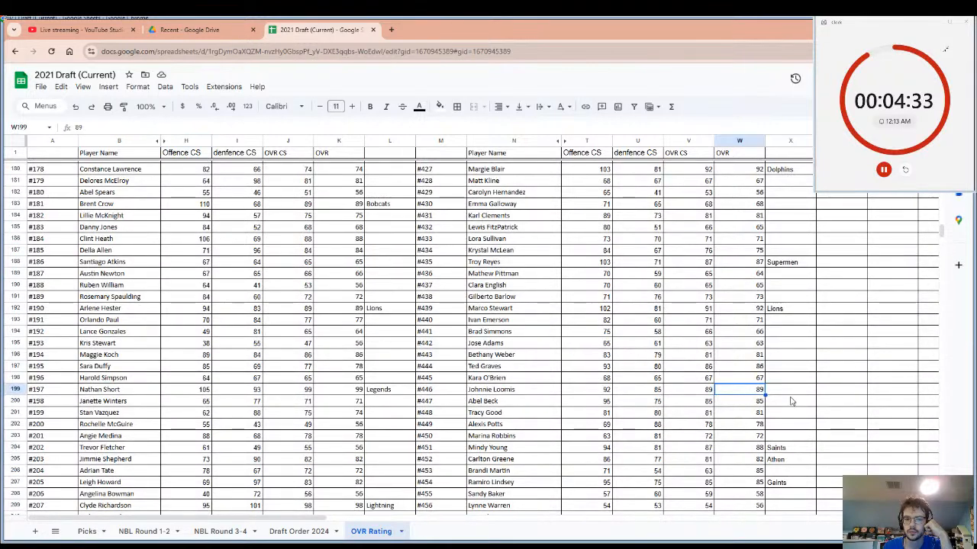
click(787, 394)
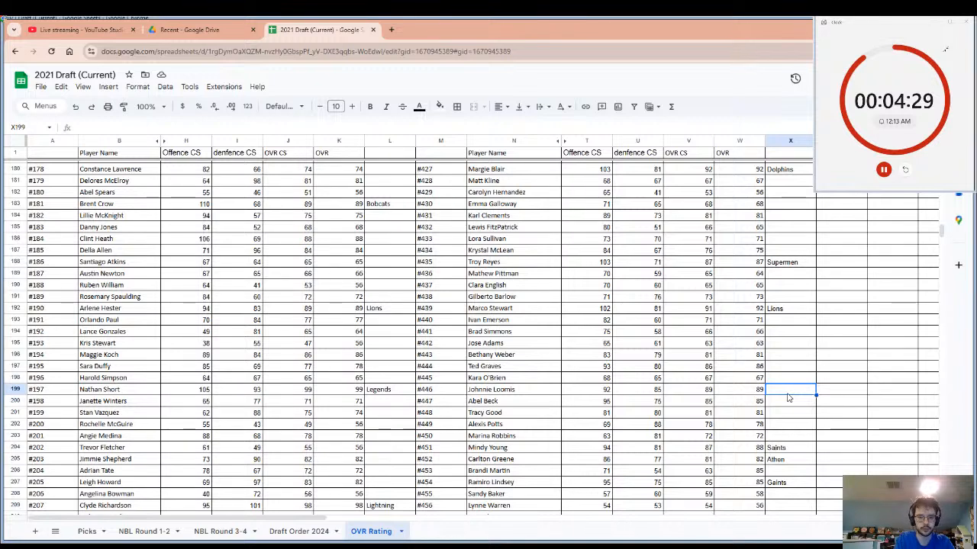
text(Colt)
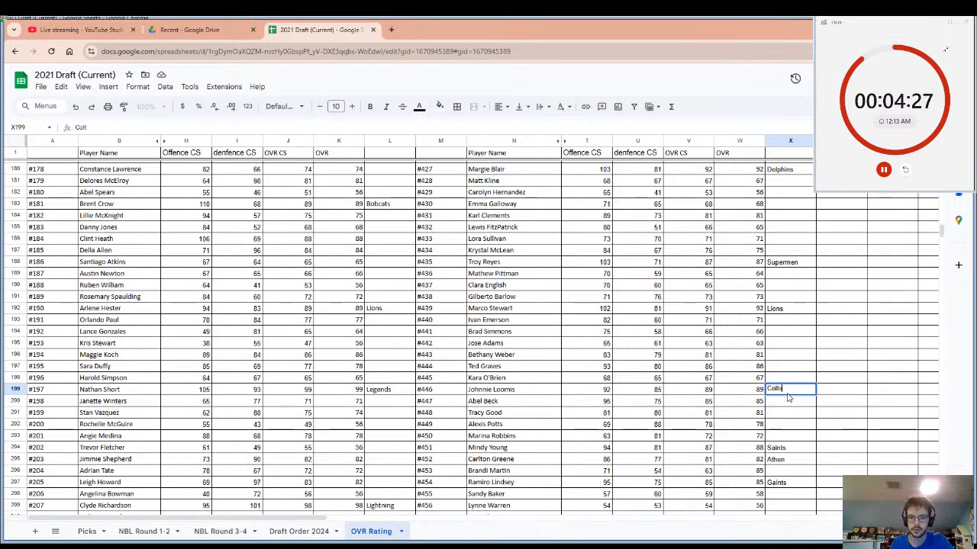
text(s)
click(549, 391)
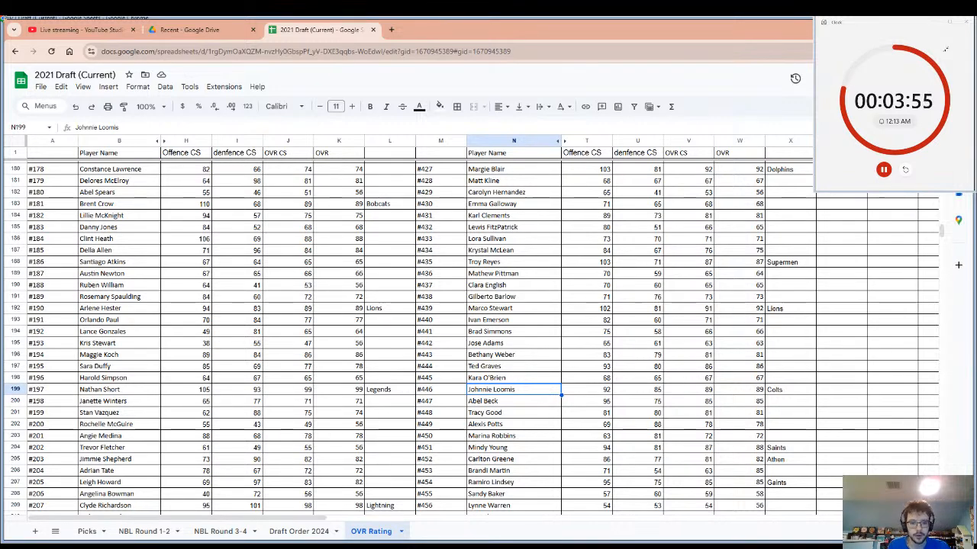
click(906, 171)
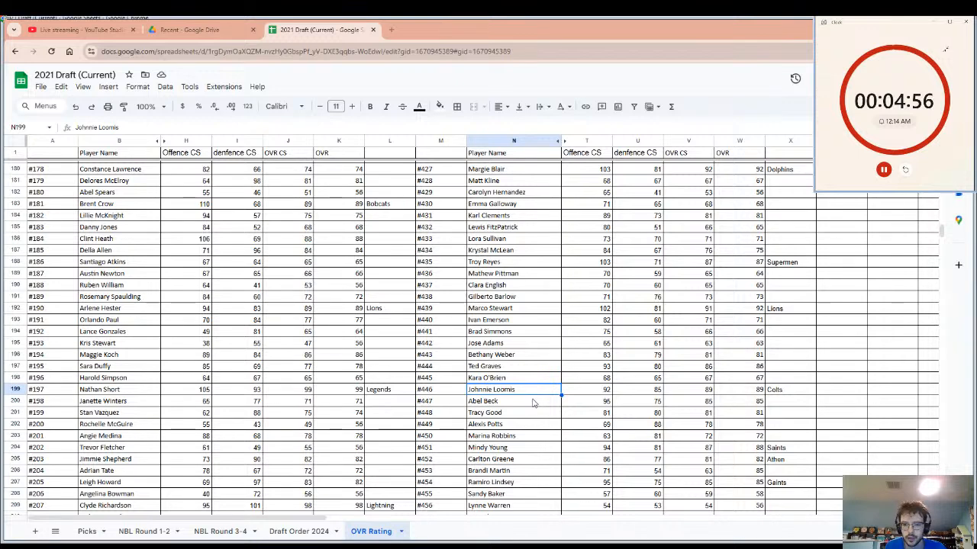
Record Packers as the team for player #447 and restart the pick timer.
click(534, 402)
click(775, 403)
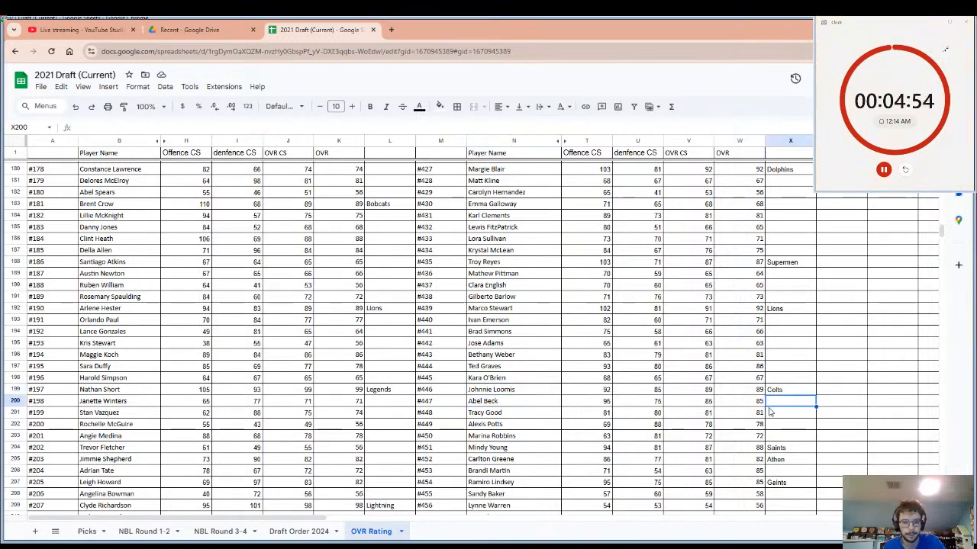
text(Pack)
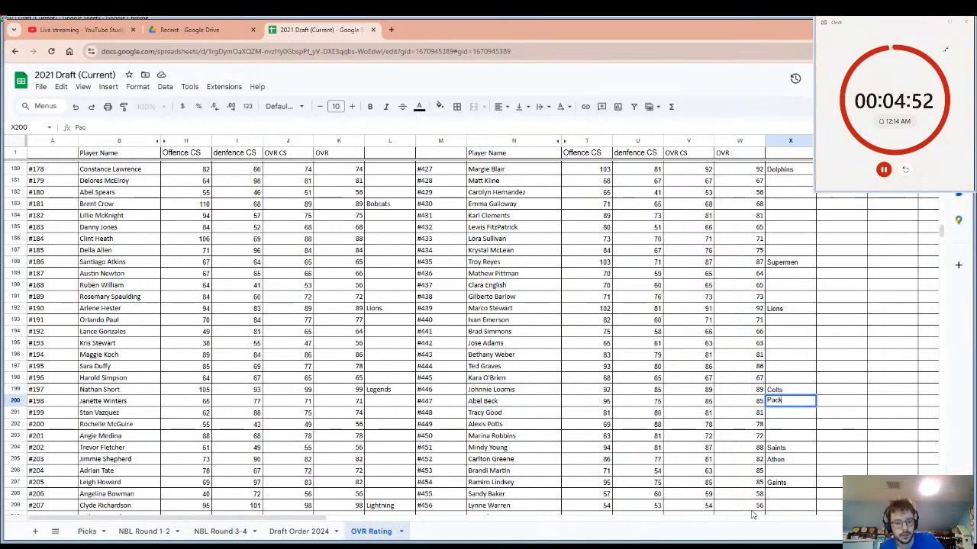
text(ers)
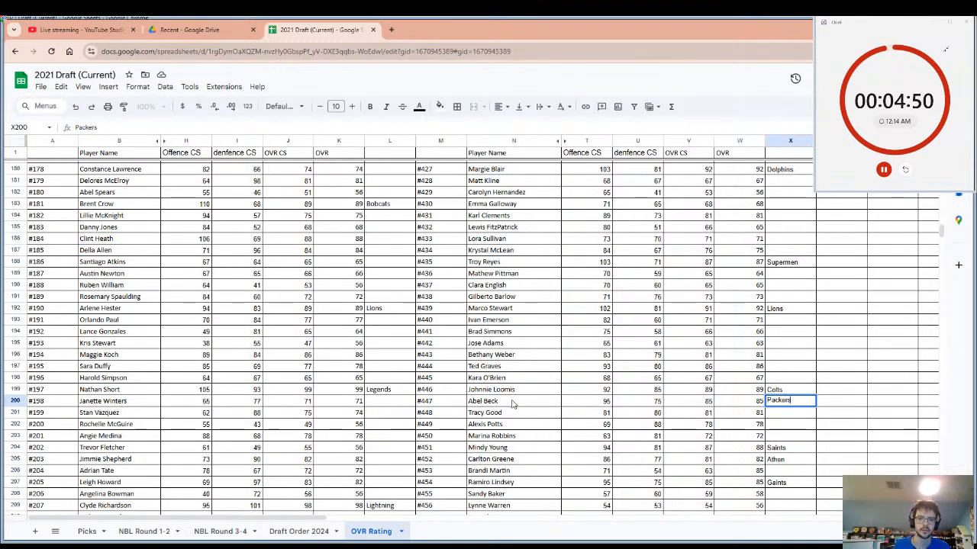
click(513, 404)
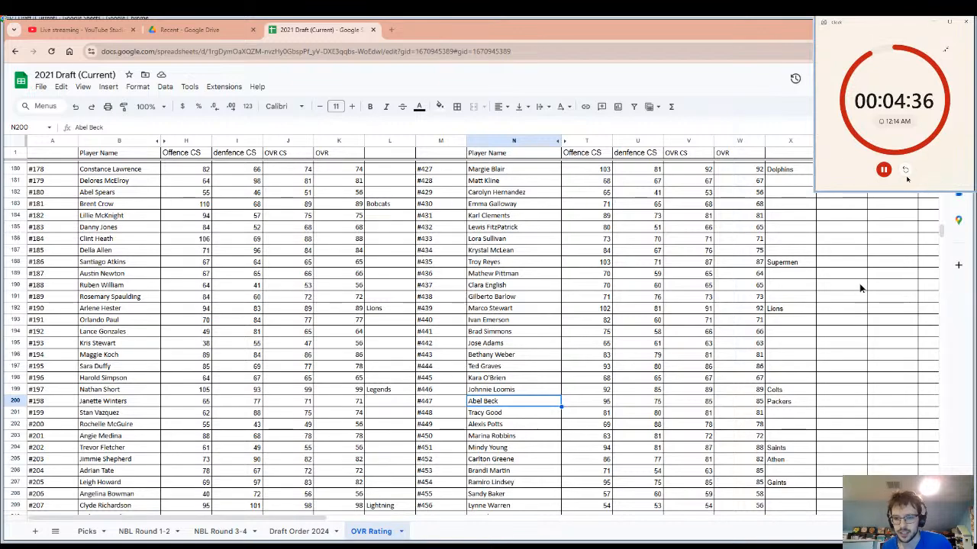
click(905, 171)
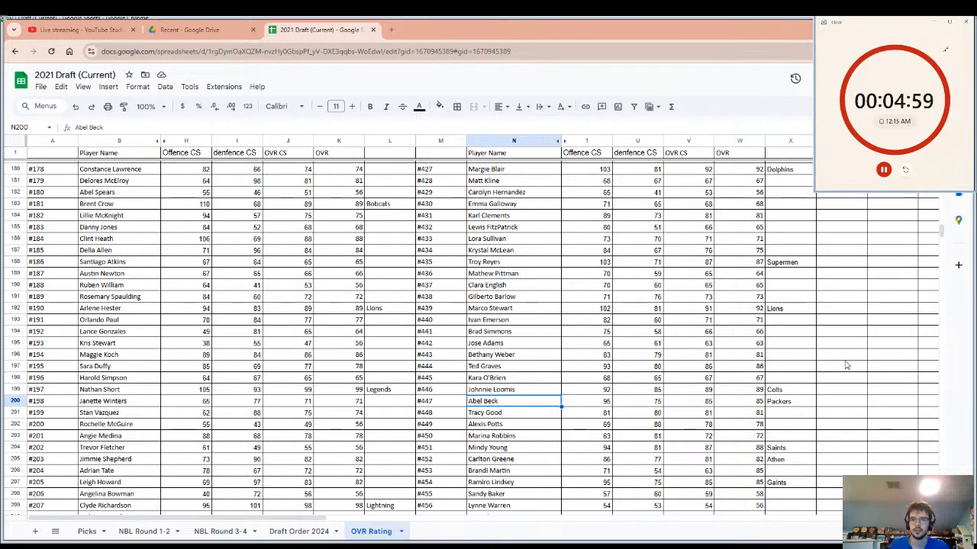
Examine the ratings and team entries of the players between #447 and #376 for the next pick.
click(810, 402)
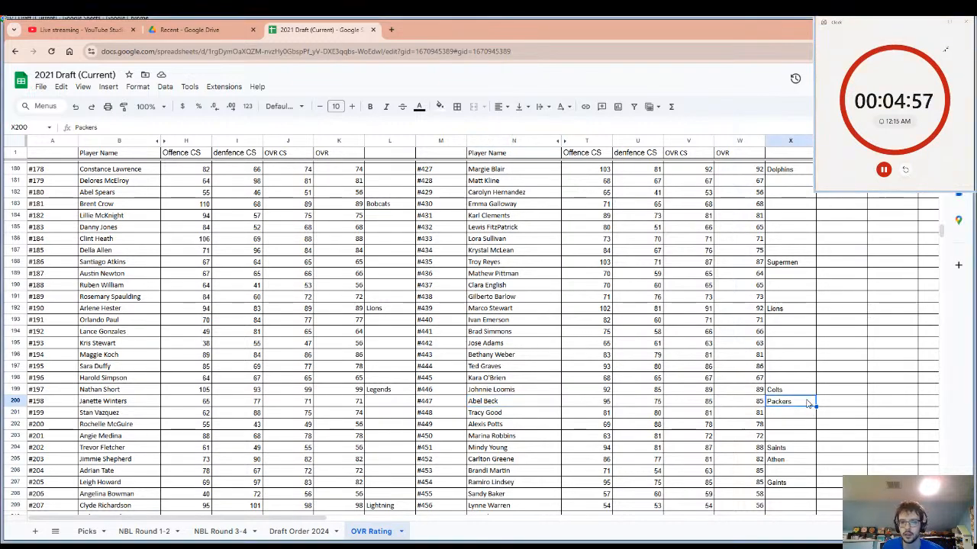
scroll(808, 402, up, 6)
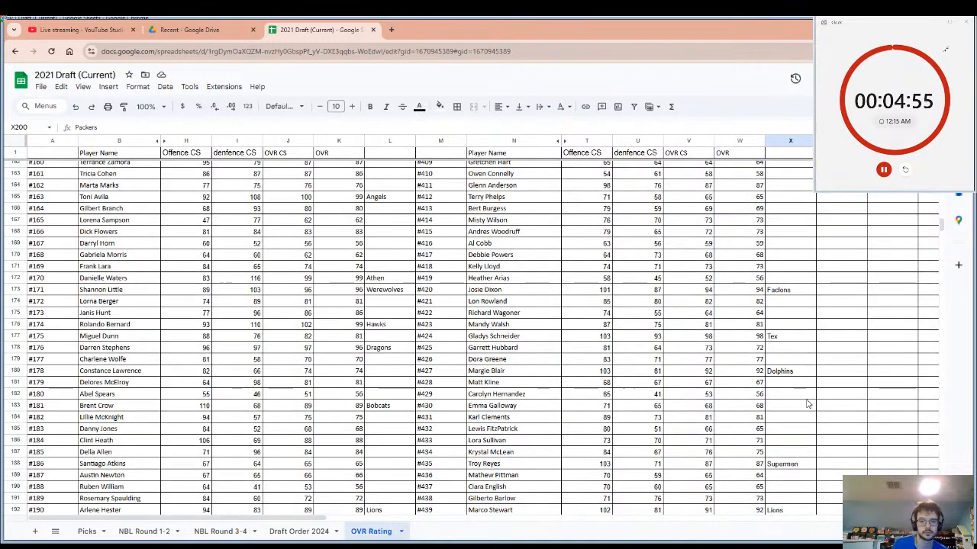
scroll(808, 404, up, 4)
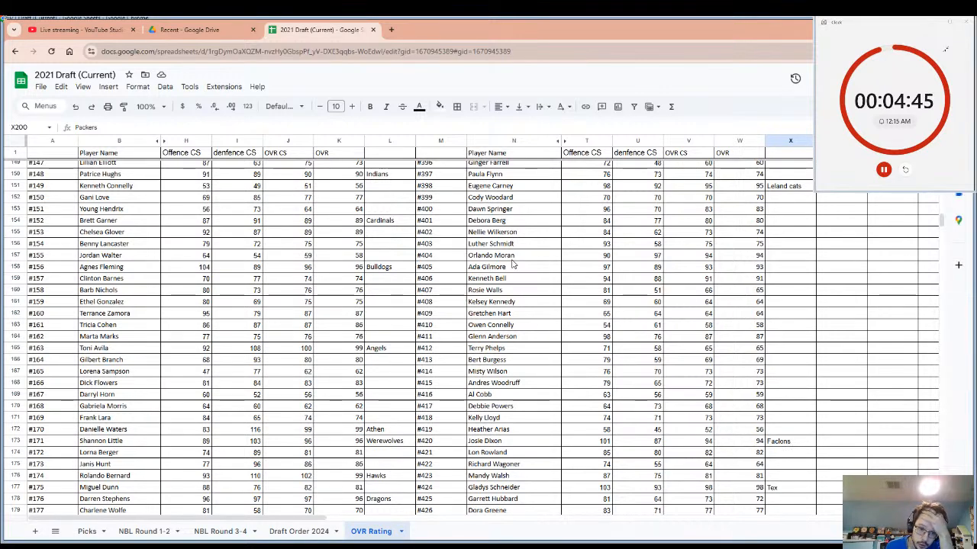
scroll(513, 263, down, 3)
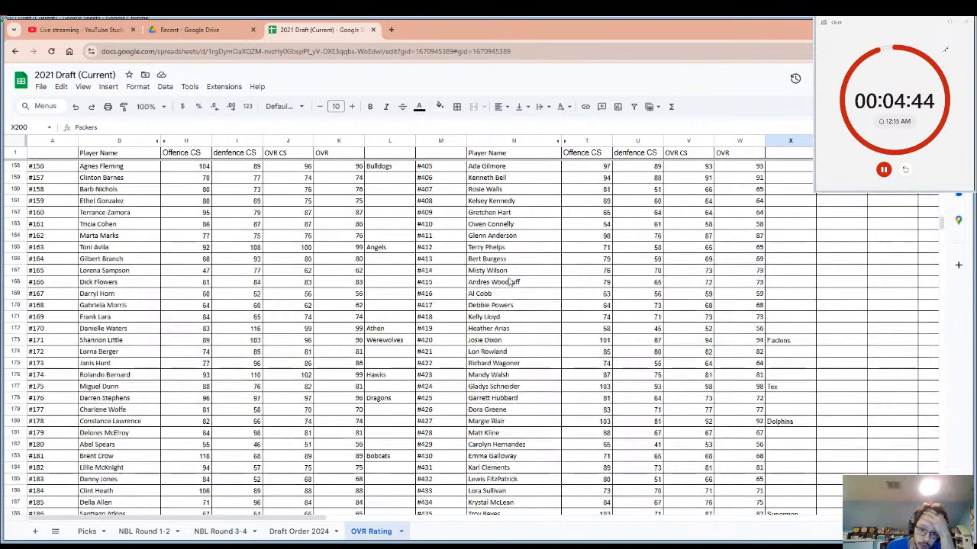
click(500, 412)
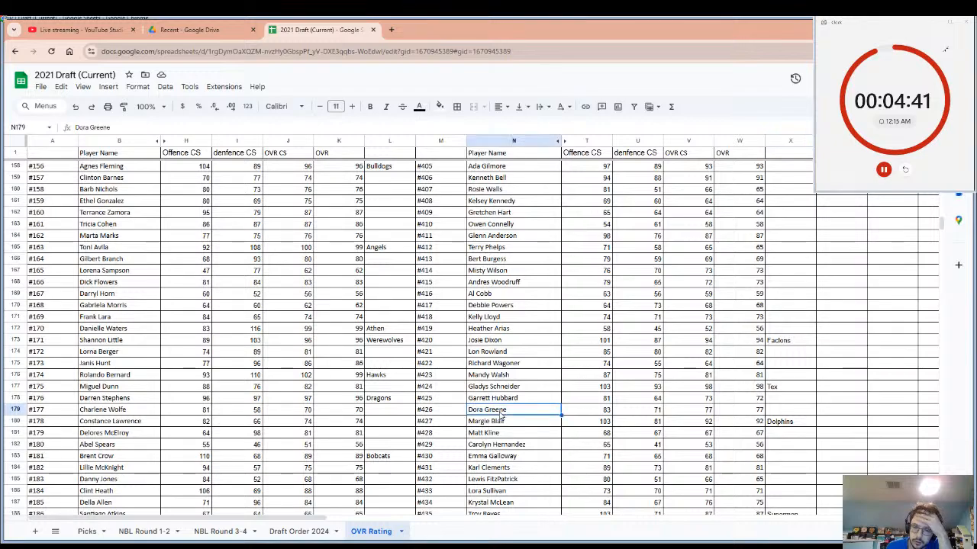
scroll(499, 413, down, 4)
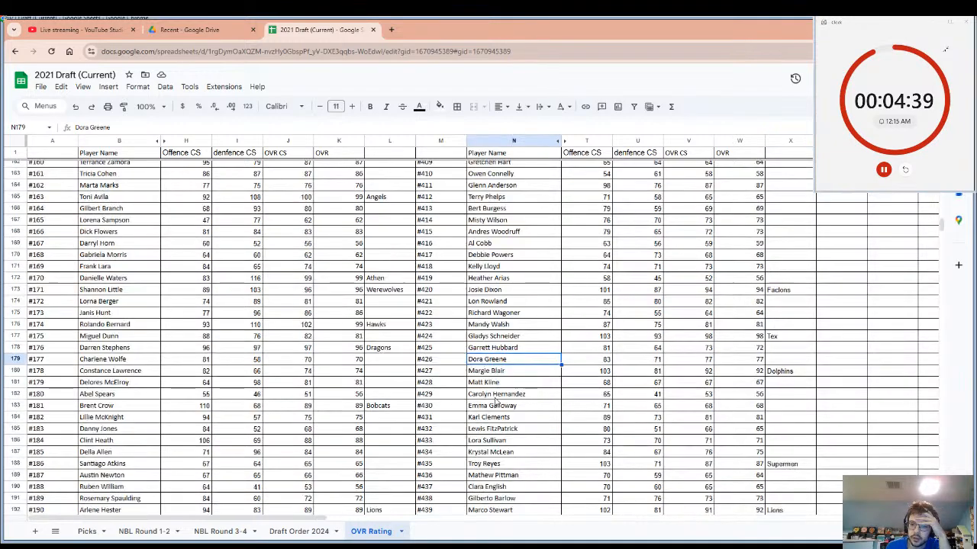
scroll(496, 400, up, 3)
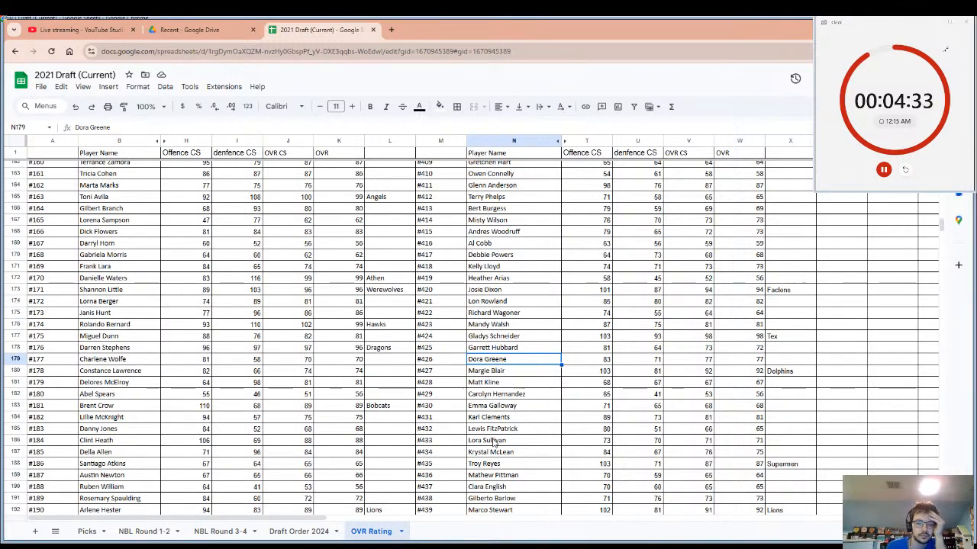
scroll(495, 443, down, 3)
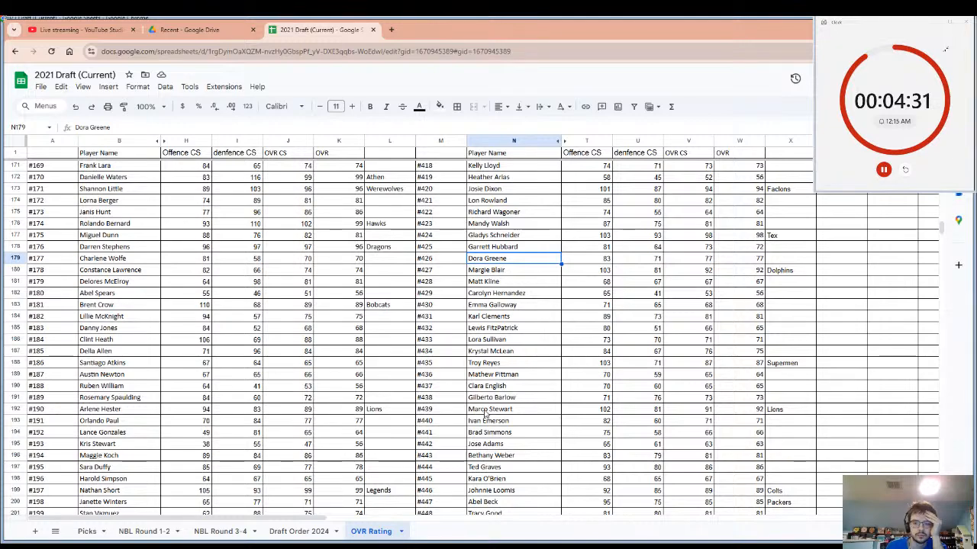
scroll(485, 412, down, 3)
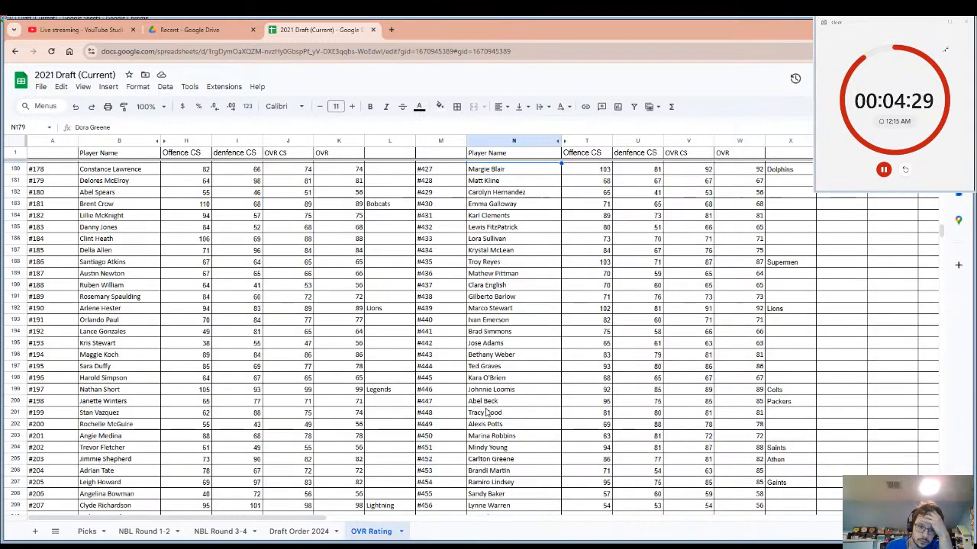
scroll(485, 413, up, 13)
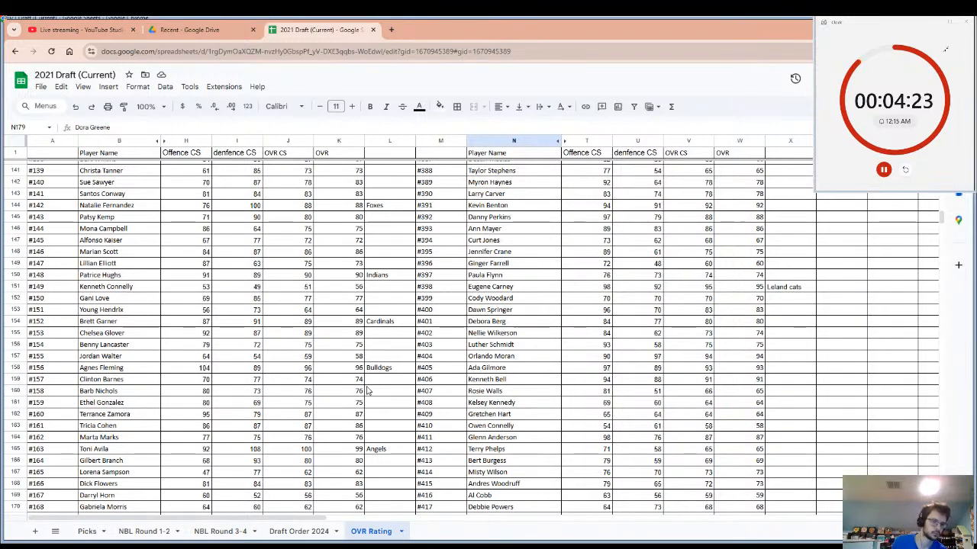
scroll(394, 344, up, 3)
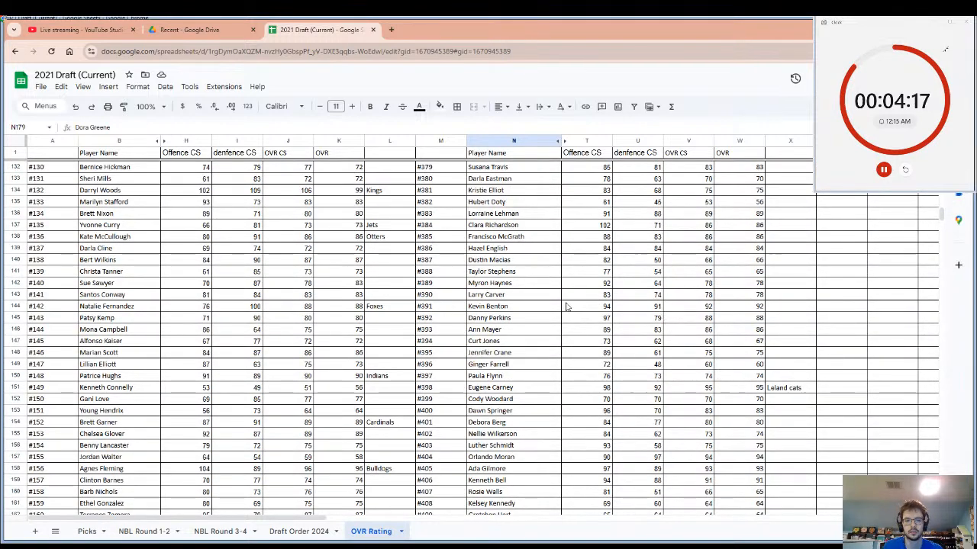
scroll(567, 306, up, 1)
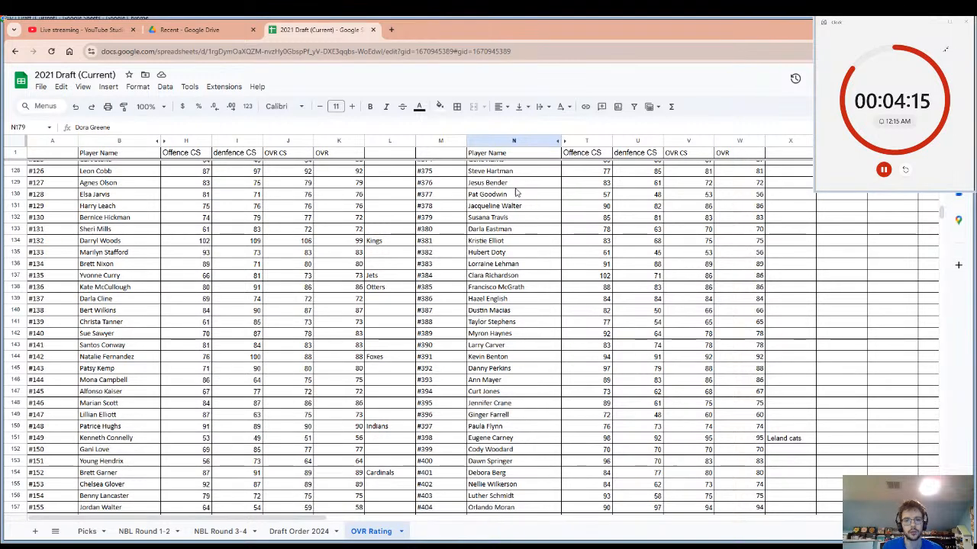
click(481, 184)
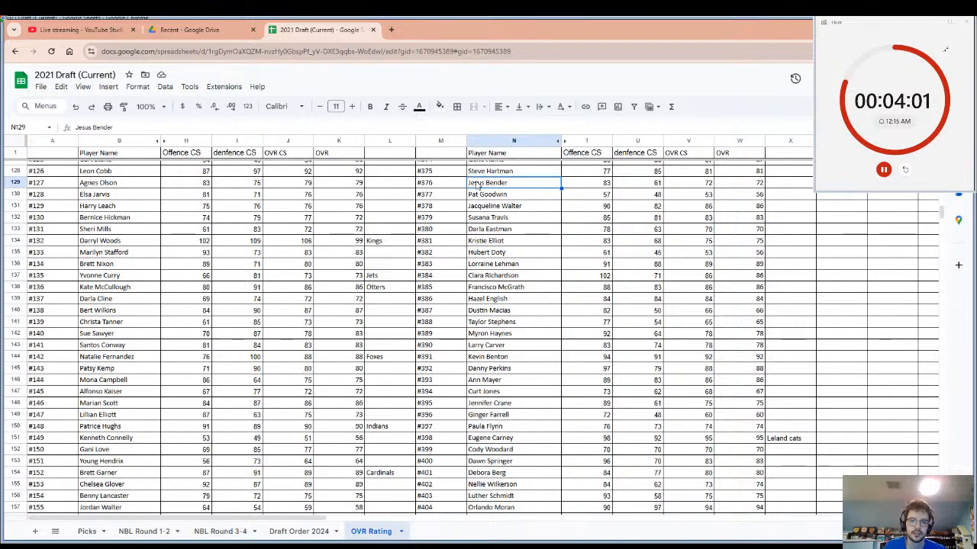
Examine the ratings and team entries from player #376 back up to the start of the OVR Rating list.
scroll(479, 206, up, 3)
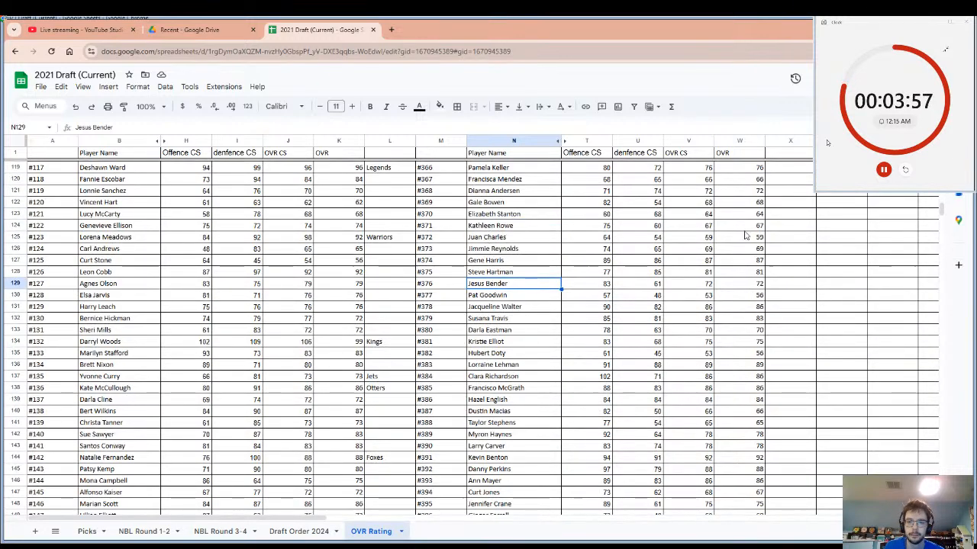
scroll(750, 200, up, 2)
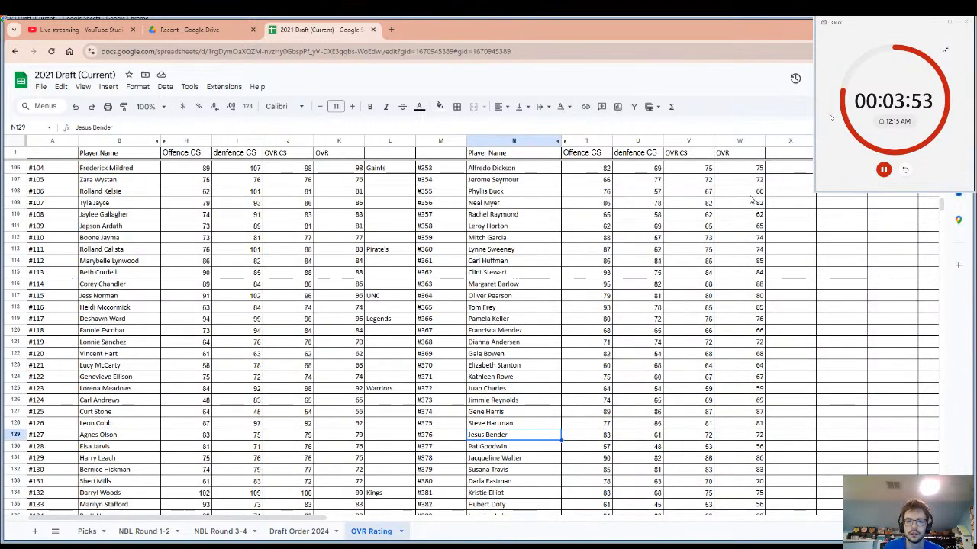
scroll(525, 206, up, 4)
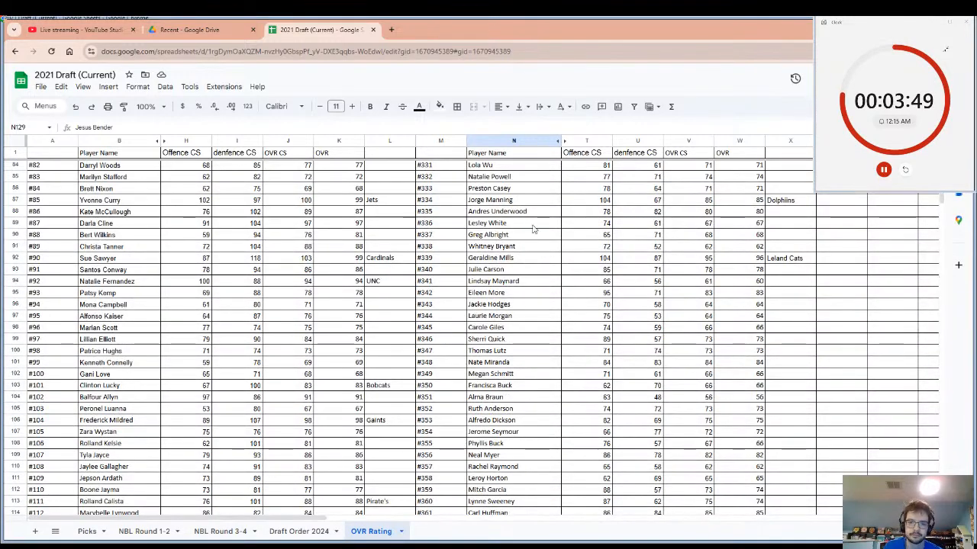
scroll(506, 229, up, 3)
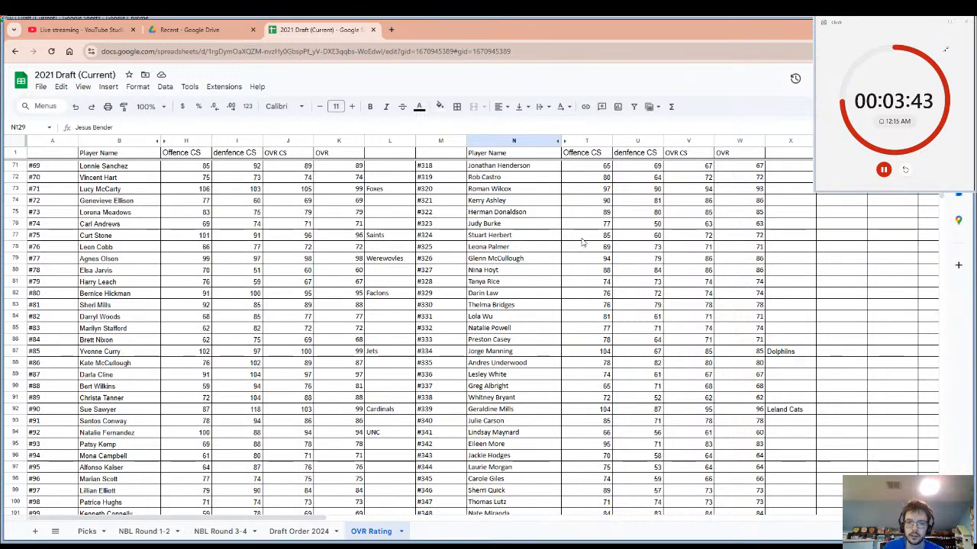
scroll(581, 242, up, 2)
scroll(791, 218, up, 1)
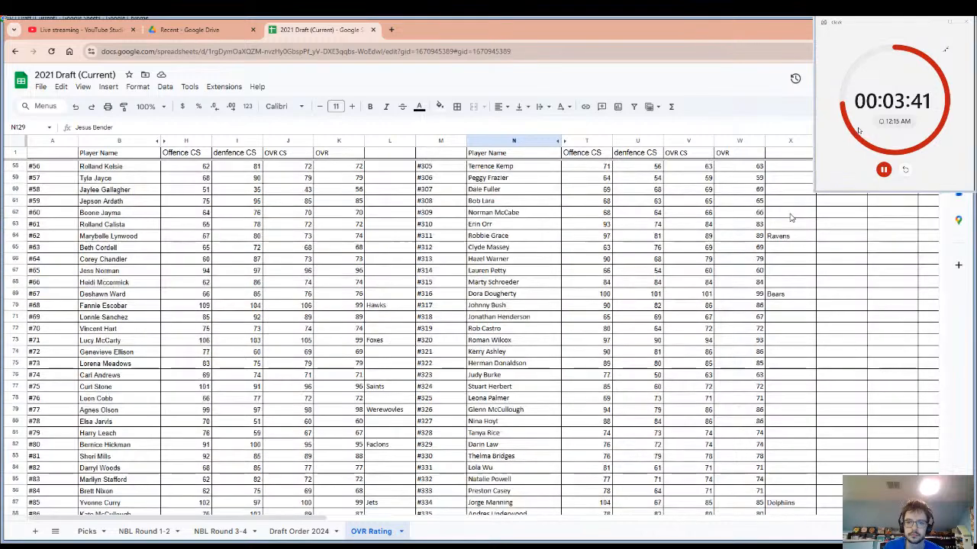
scroll(791, 217, up, 1)
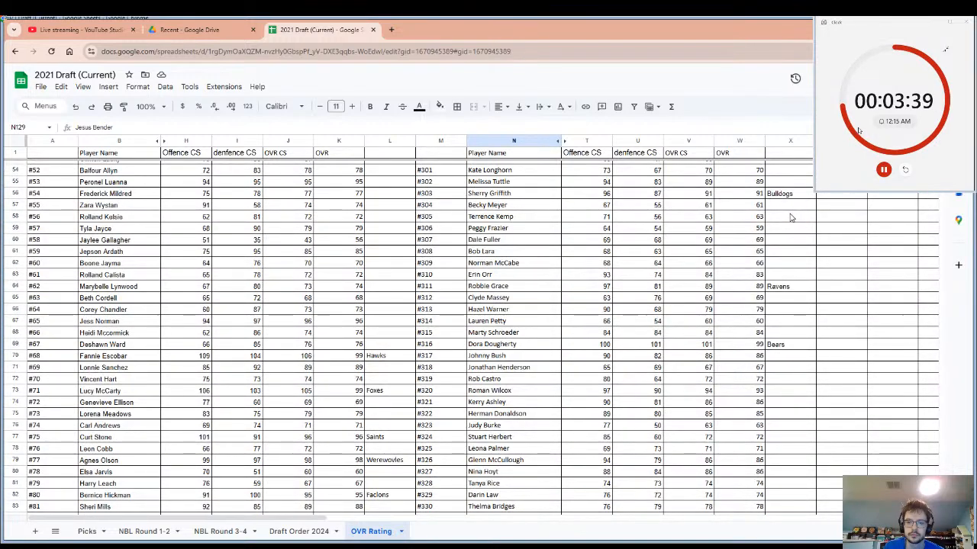
scroll(791, 218, up, 5)
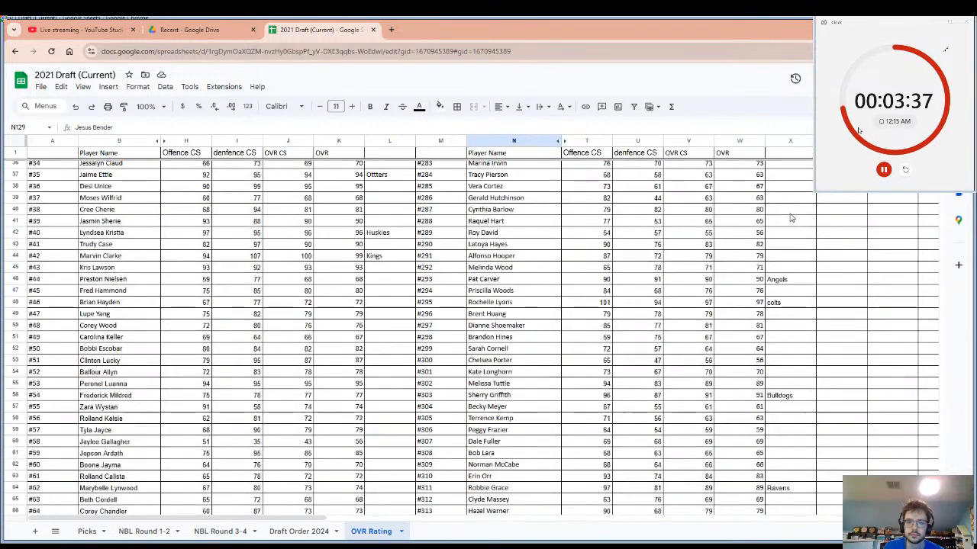
scroll(792, 218, up, 1)
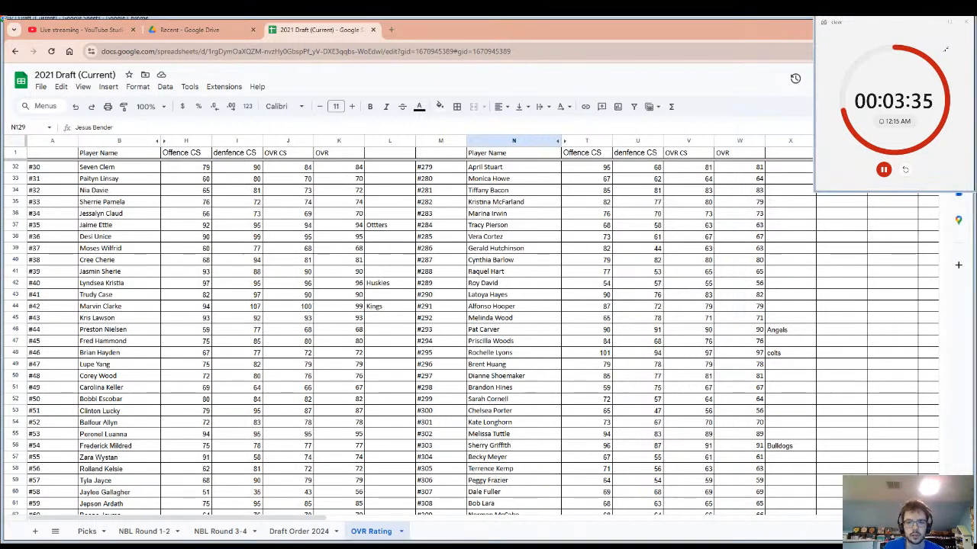
key(alt+Tab)
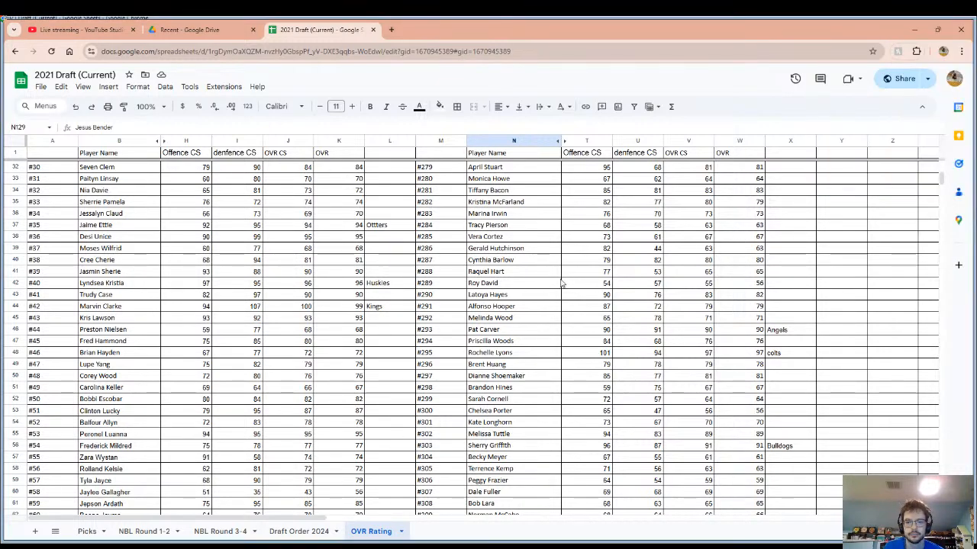
scroll(705, 282, up, 3)
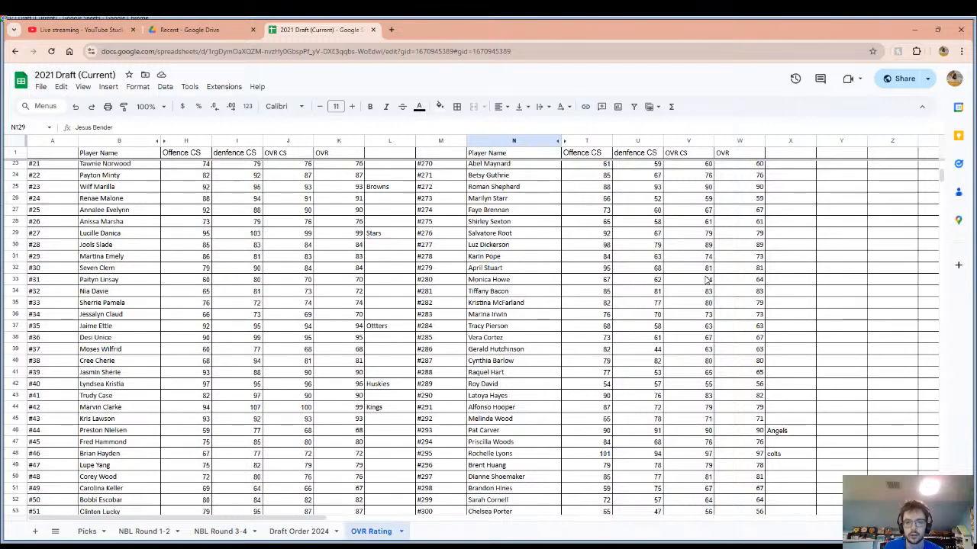
scroll(707, 281, up, 6)
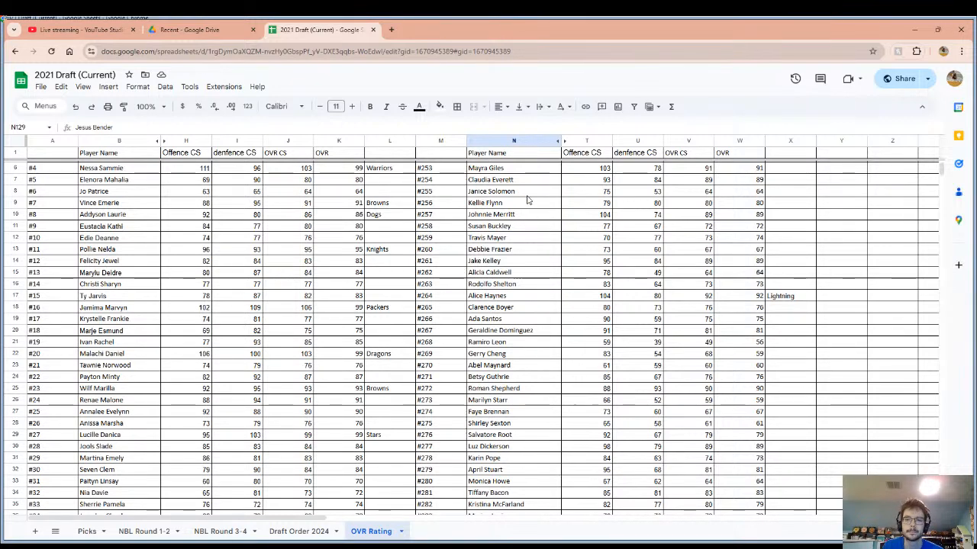
scroll(534, 252, up, 2)
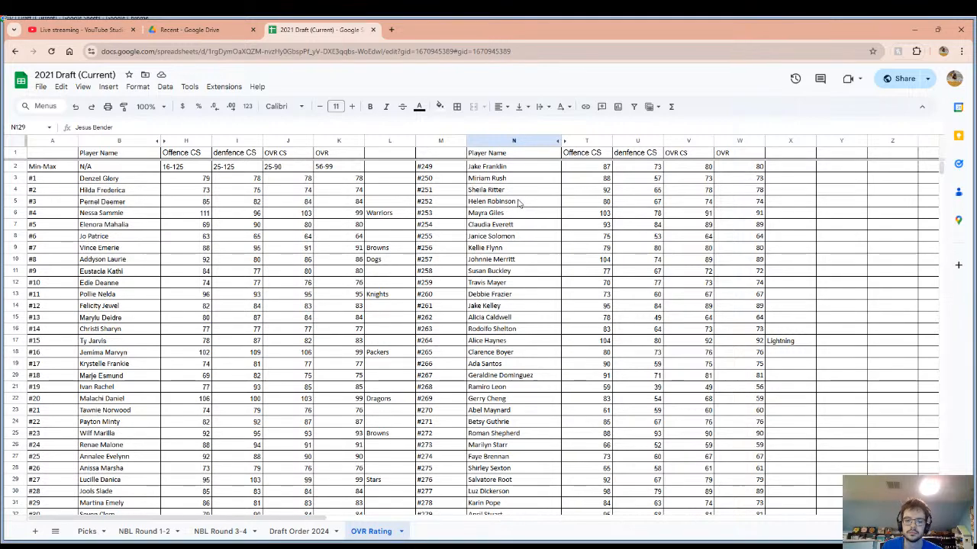
Review the player ratings from the start of the list down to #422, singling out the OVR values of players #404 and #405.
scroll(523, 290, down, 7)
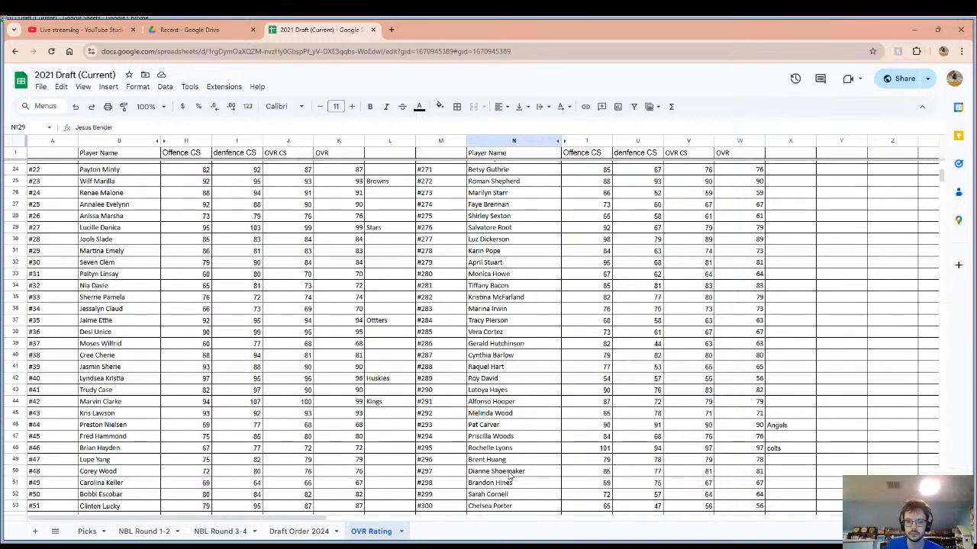
scroll(509, 474, down, 3)
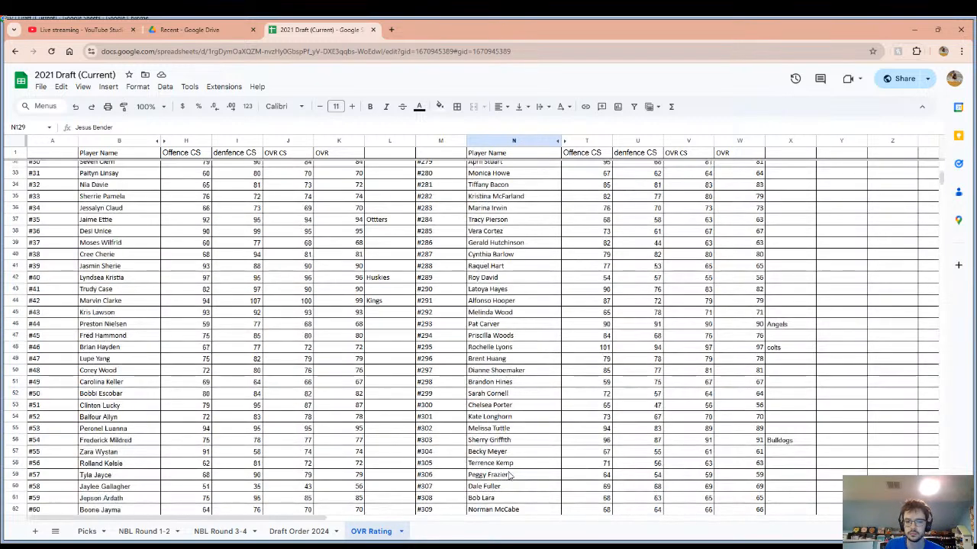
scroll(550, 414, down, 5)
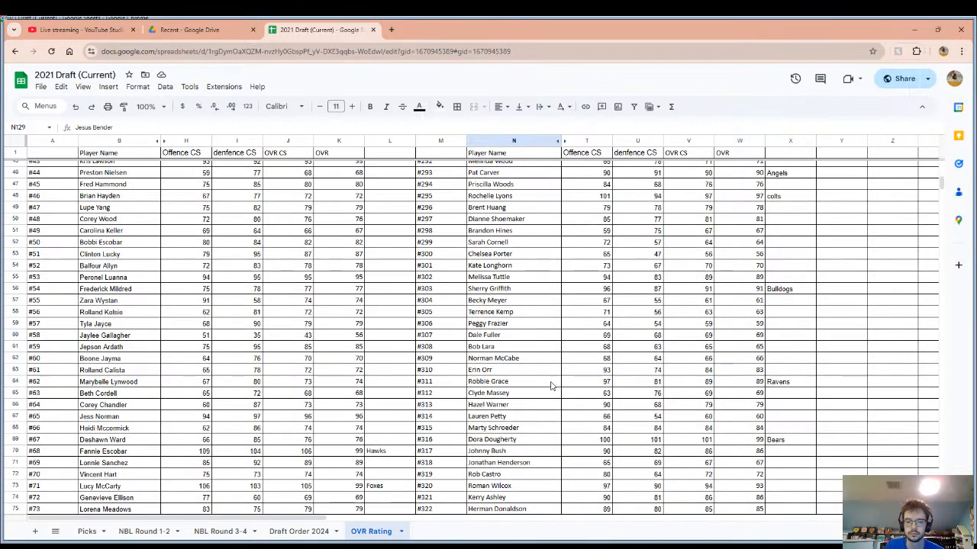
scroll(552, 385, down, 3)
scroll(552, 386, down, 3)
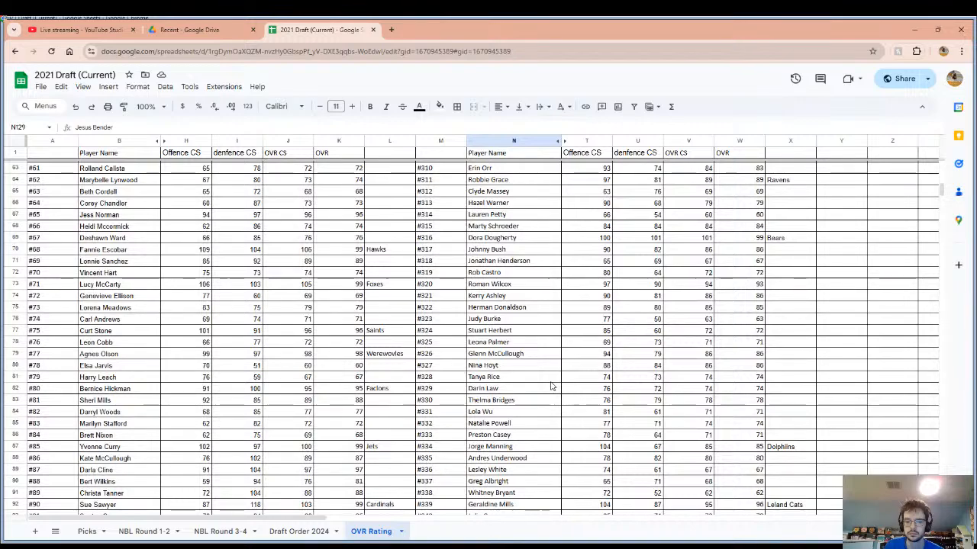
scroll(552, 385, down, 1)
scroll(552, 385, down, 1)
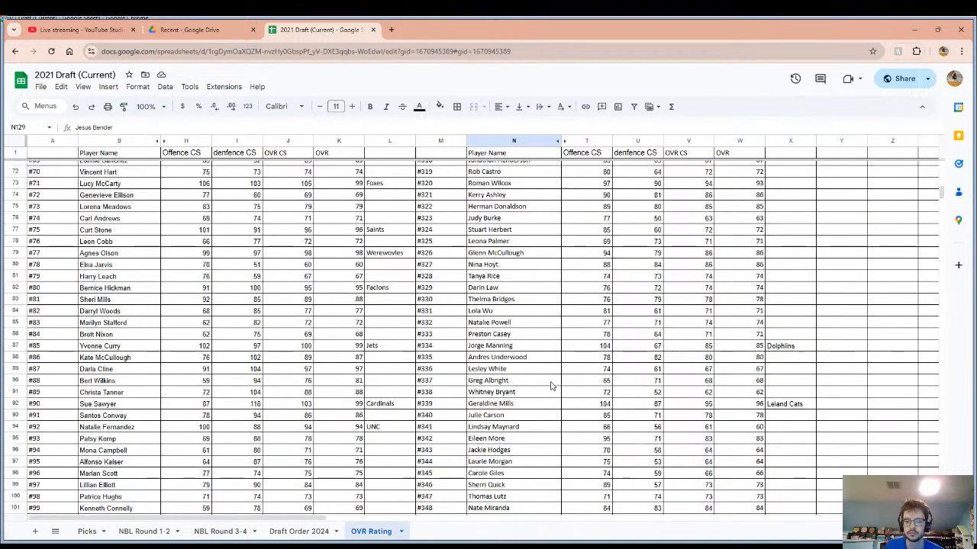
scroll(551, 389, down, 2)
scroll(552, 395, down, 2)
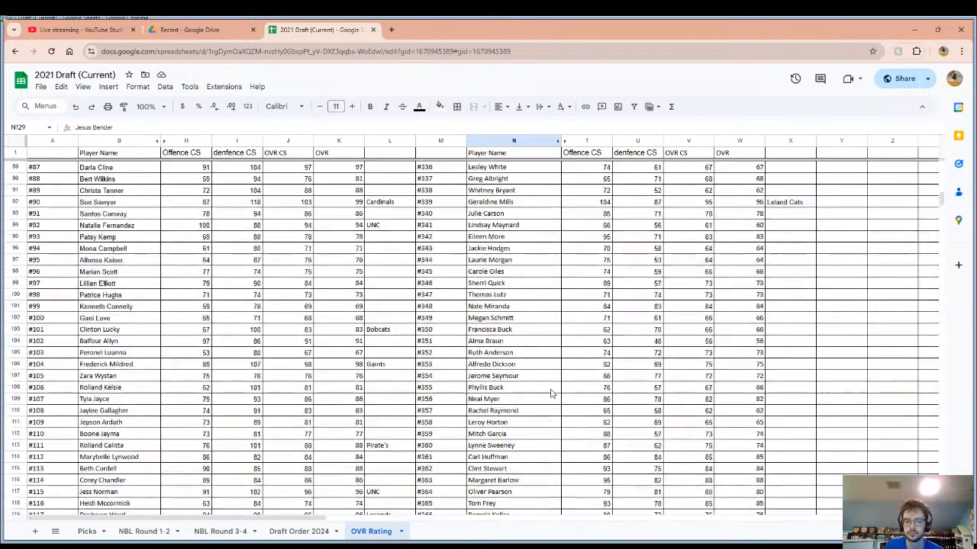
scroll(550, 396, down, 2)
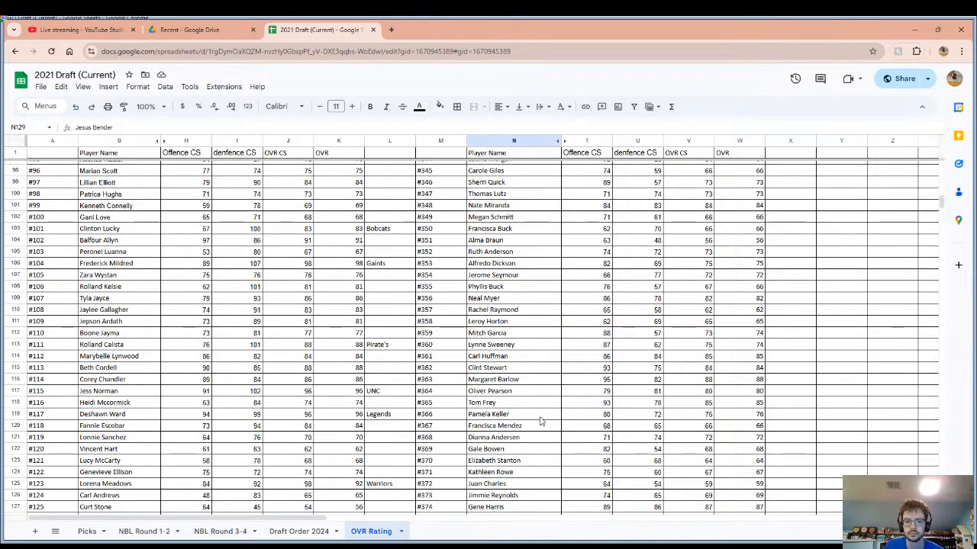
scroll(543, 420, down, 5)
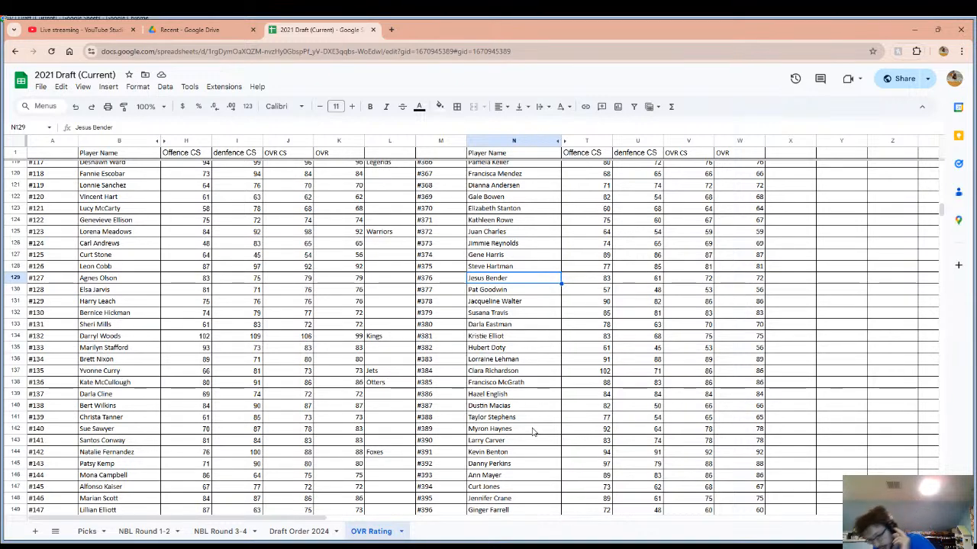
scroll(533, 432, down, 4)
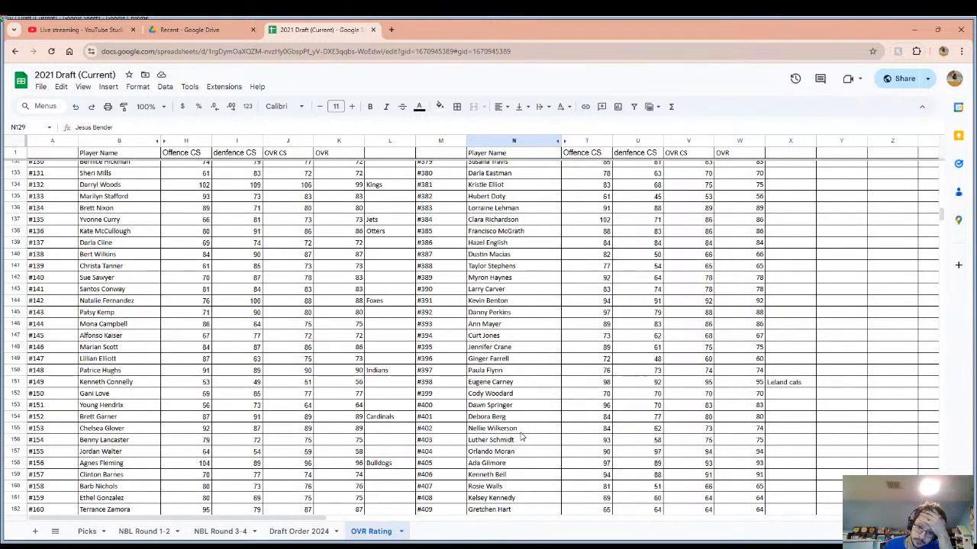
scroll(522, 436, down, 4)
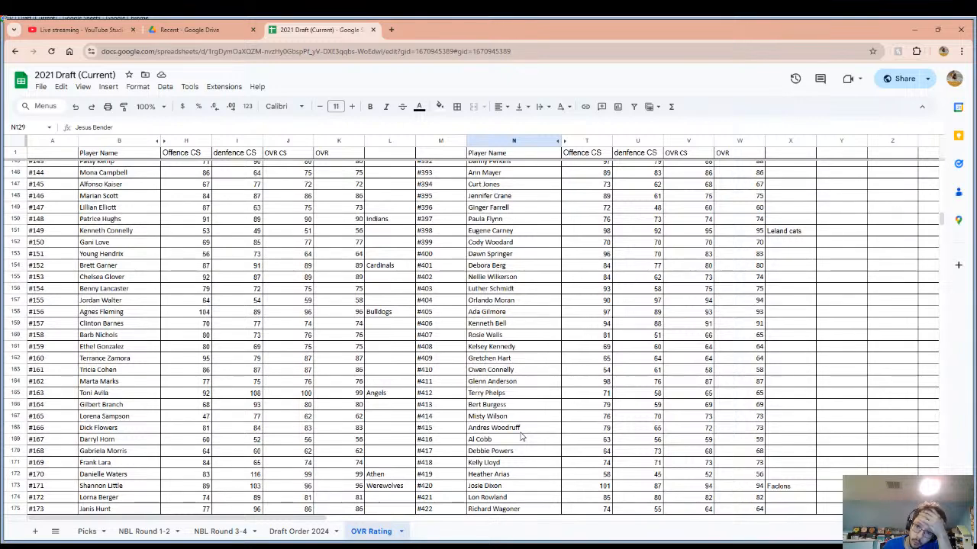
drag(752, 300, 757, 316)
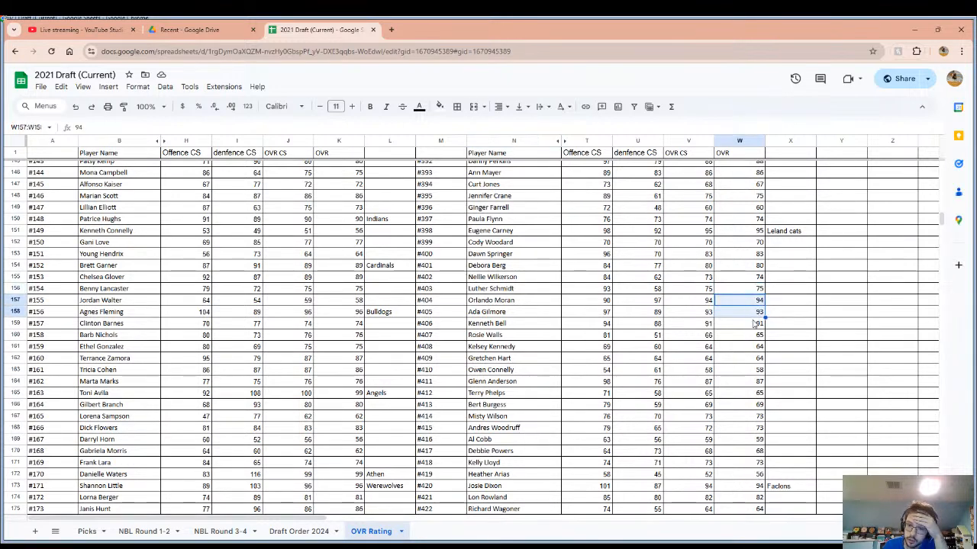
Examine the remaining ratings and team entries through player #500 for undrafted candidates.
scroll(723, 380, down, 6)
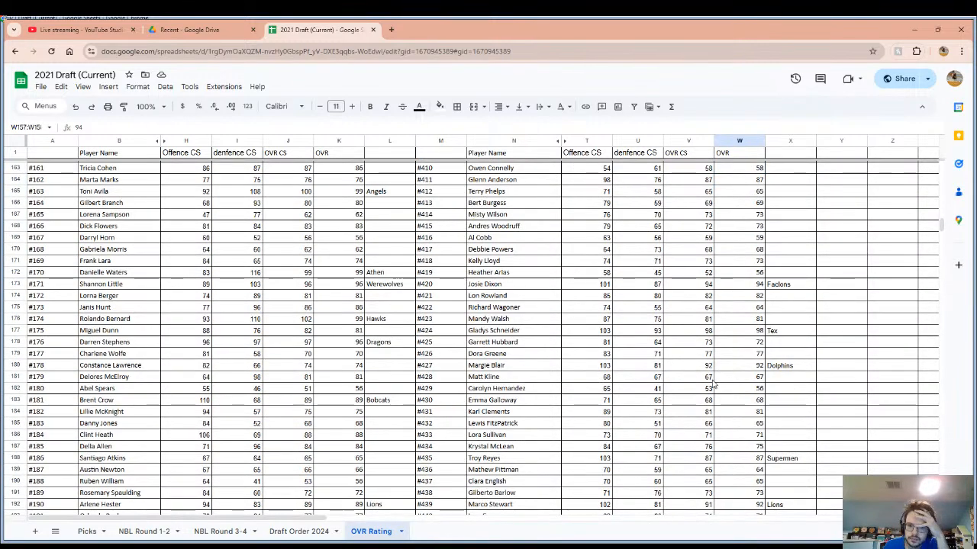
scroll(710, 390, down, 2)
scroll(701, 410, down, 2)
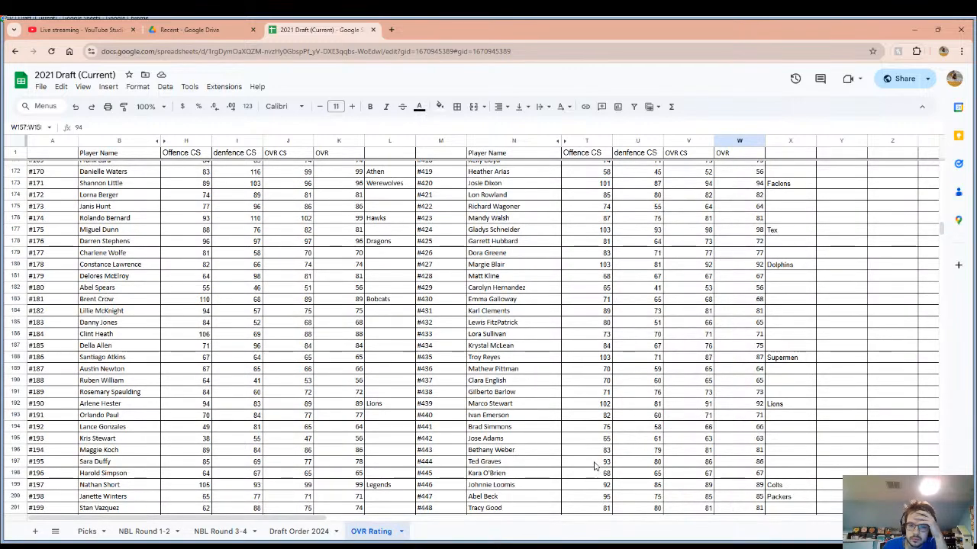
scroll(595, 464, down, 4)
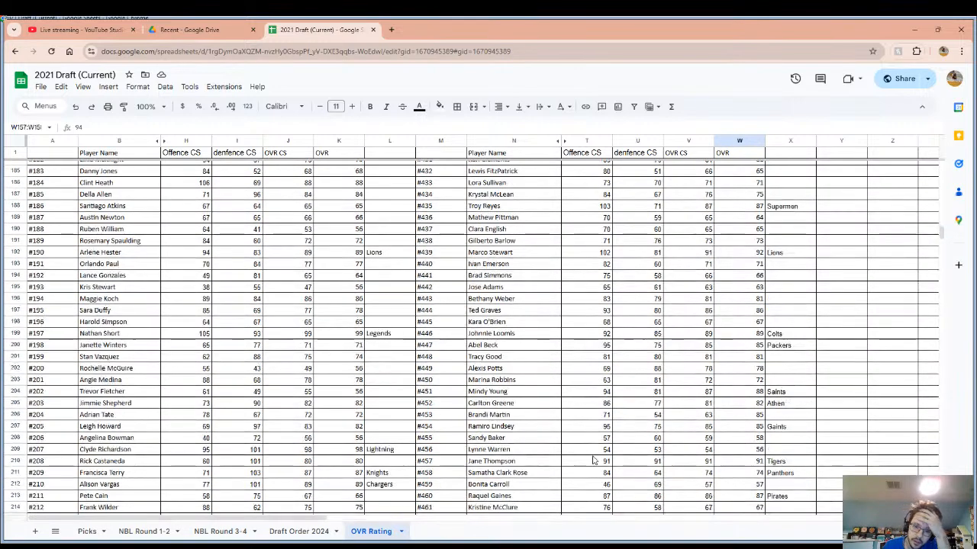
scroll(594, 462, down, 3)
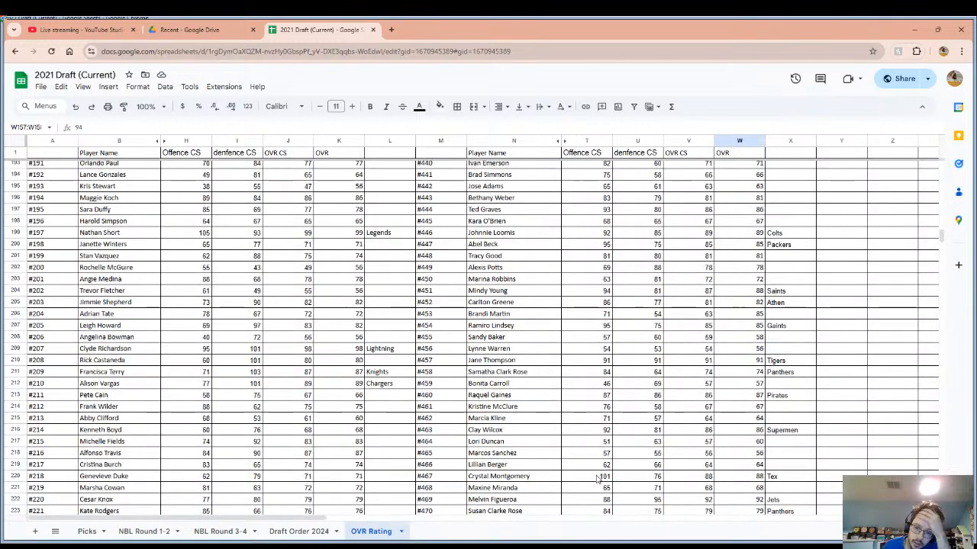
scroll(598, 478, down, 3)
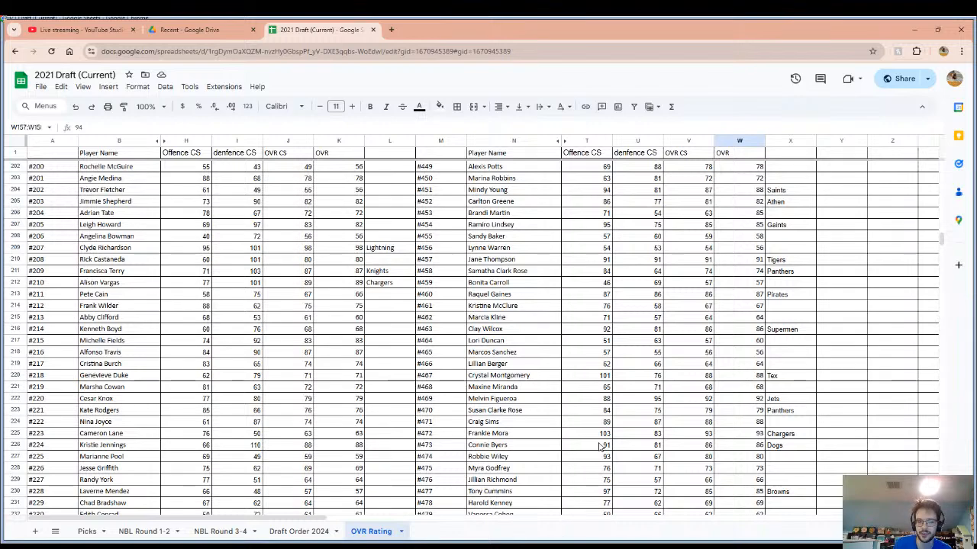
scroll(600, 447, down, 6)
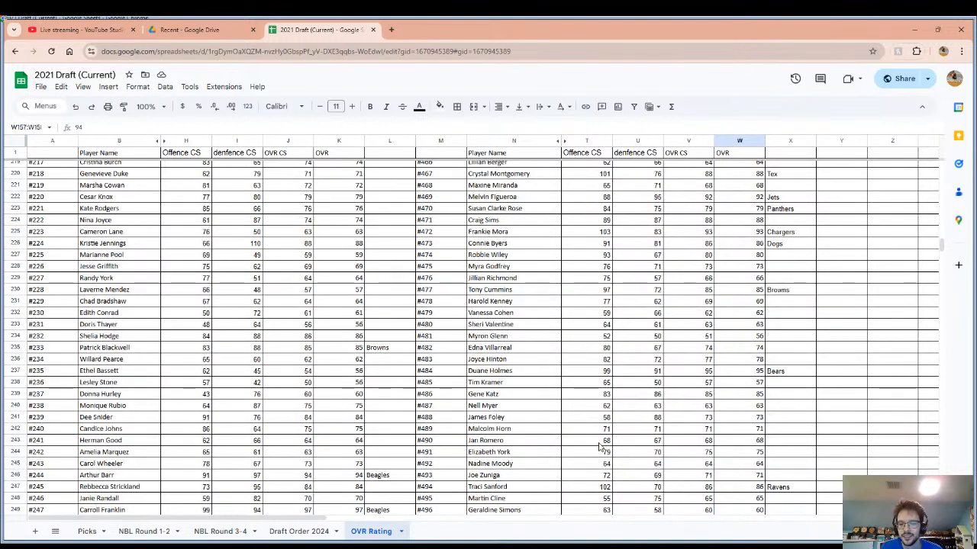
scroll(600, 446, down, 5)
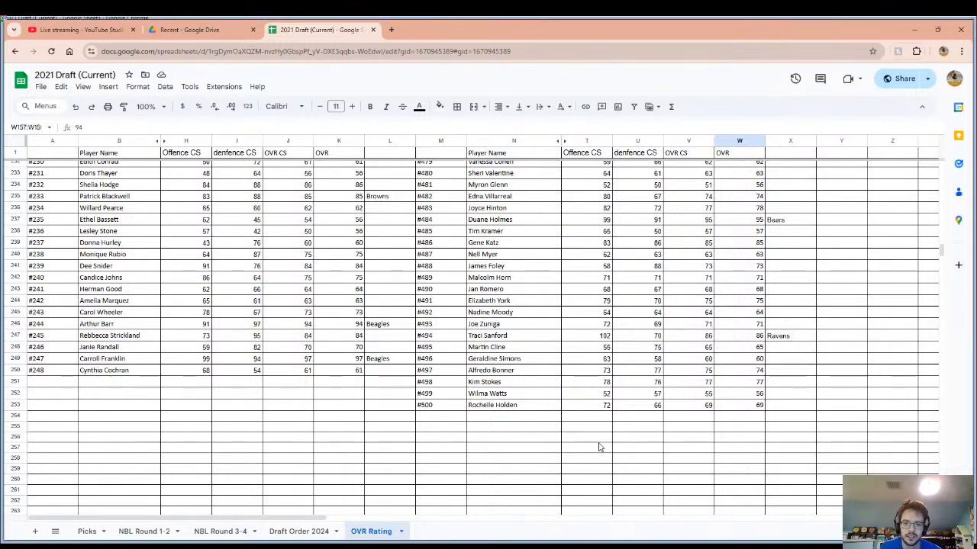
scroll(600, 446, up, 5)
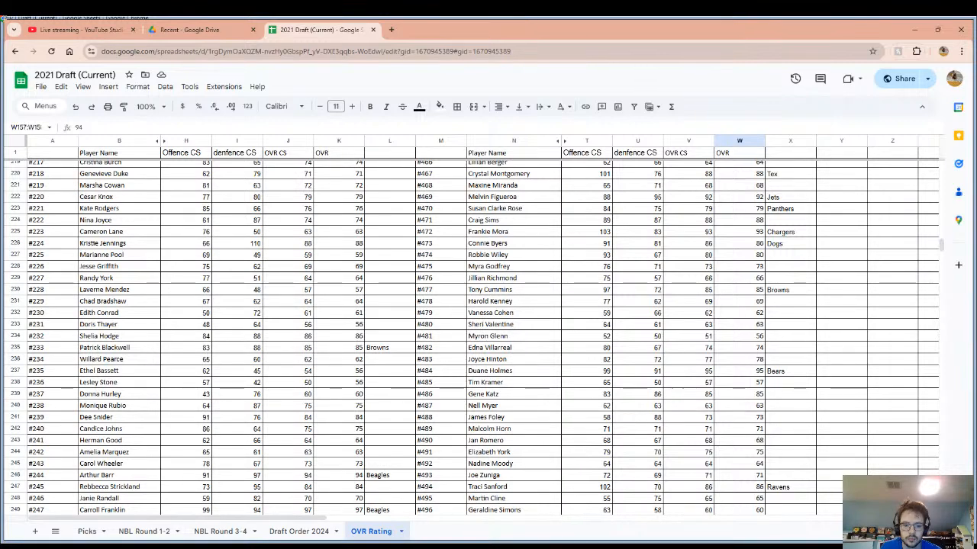
Bring back the pick timer, check the live stream page in YouTube Studio, and return to the OVR Rating sheet at player #480.
key(alt+Tab)
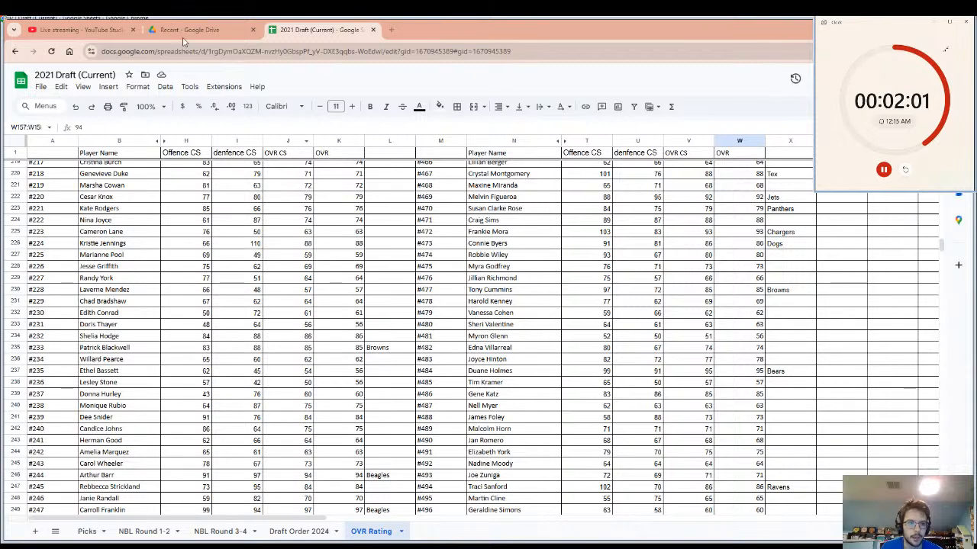
click(97, 25)
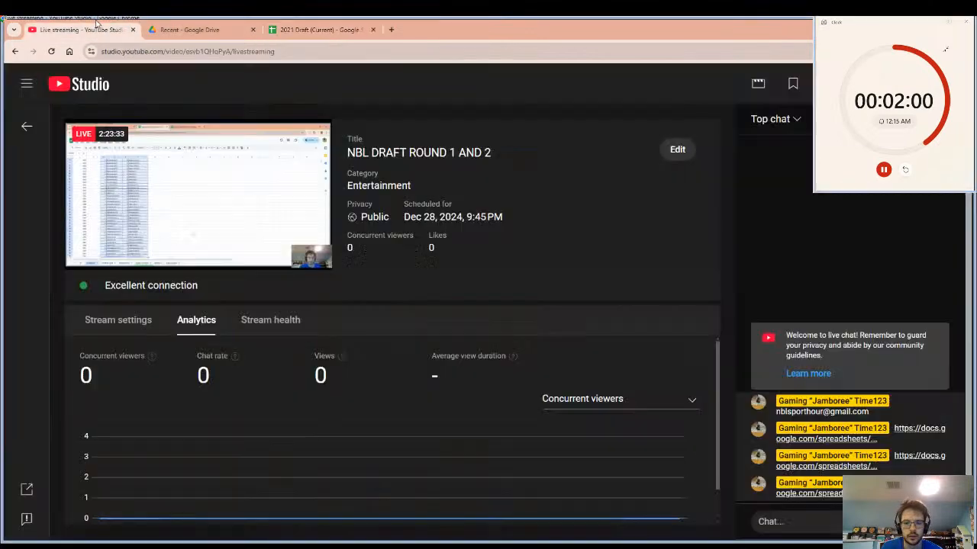
click(294, 24)
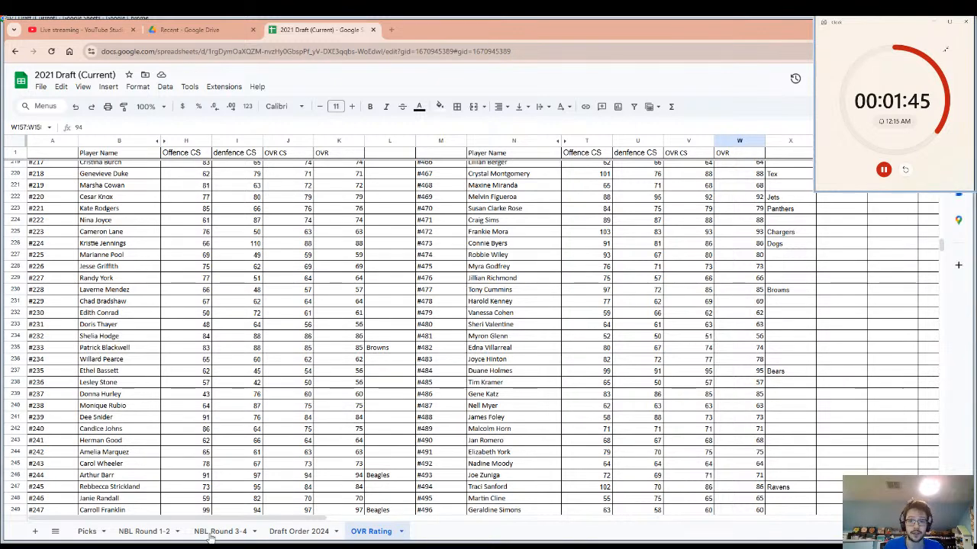
click(534, 324)
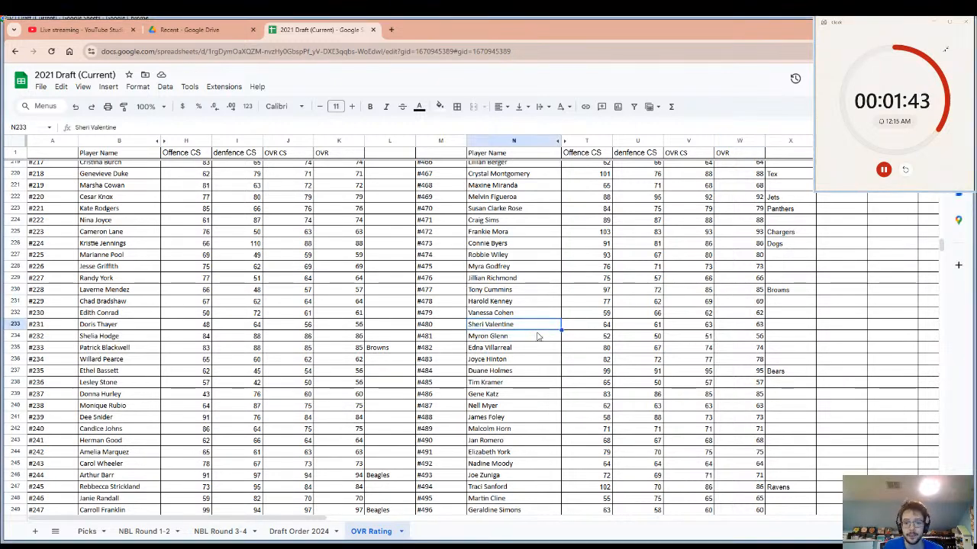
Review the player ratings and team entries from player #480 back up to about #380 for undrafted candidates.
scroll(544, 372, up, 3)
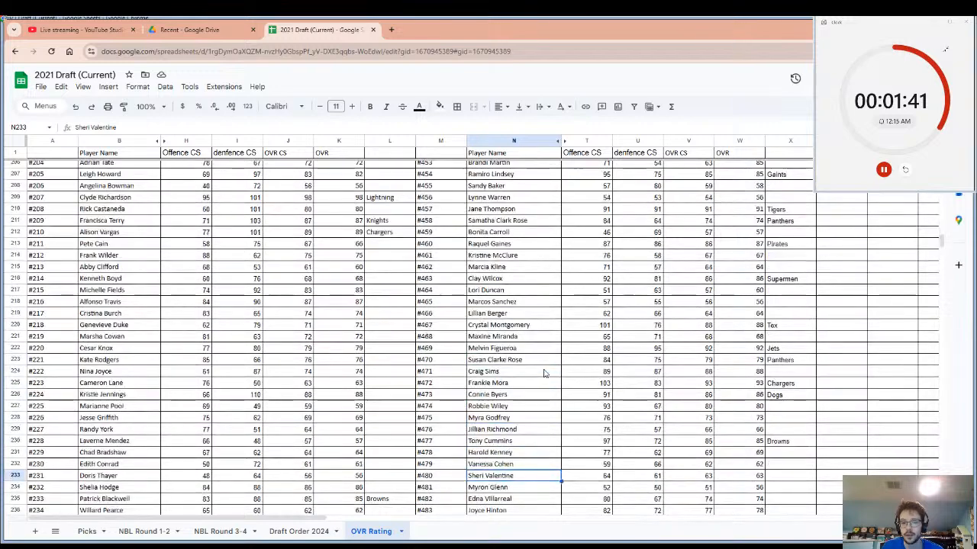
scroll(544, 373, up, 1)
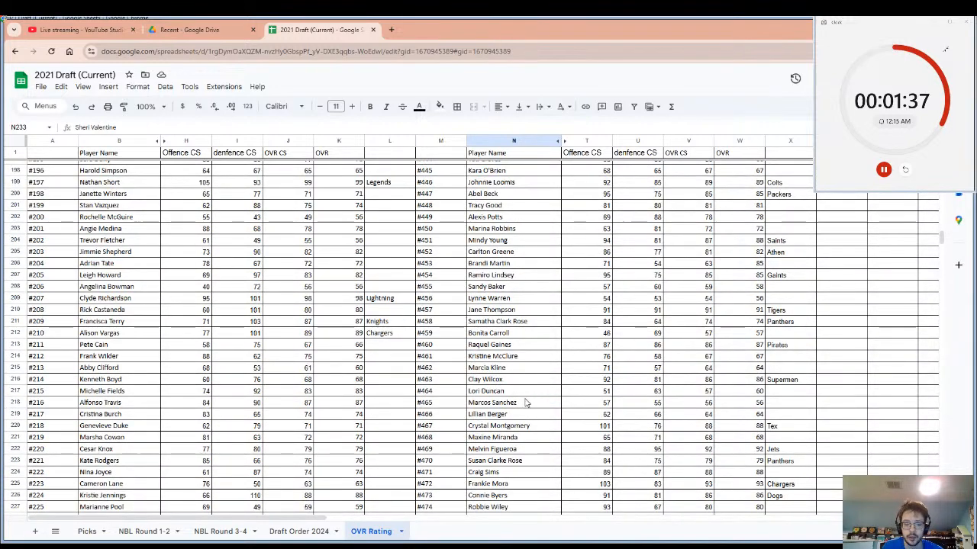
click(525, 403)
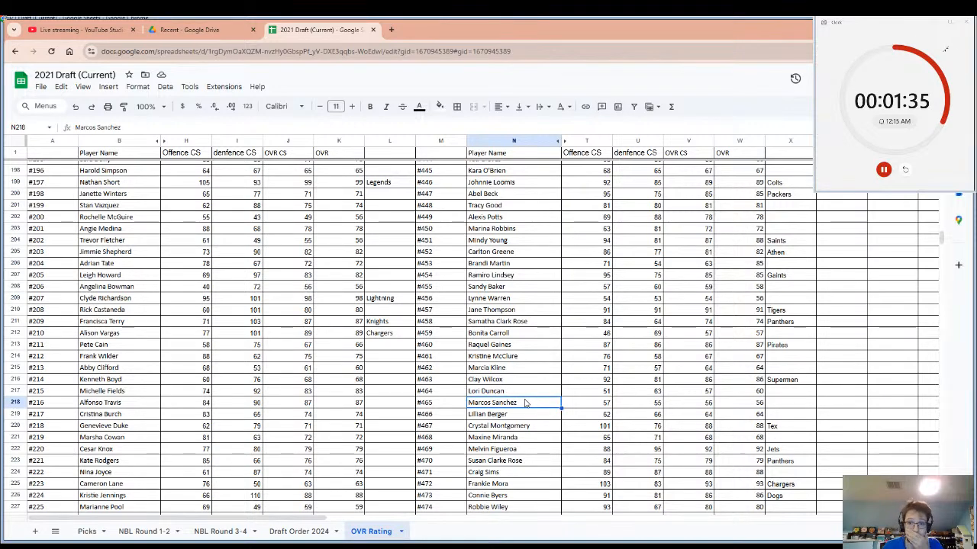
scroll(593, 329, up, 3)
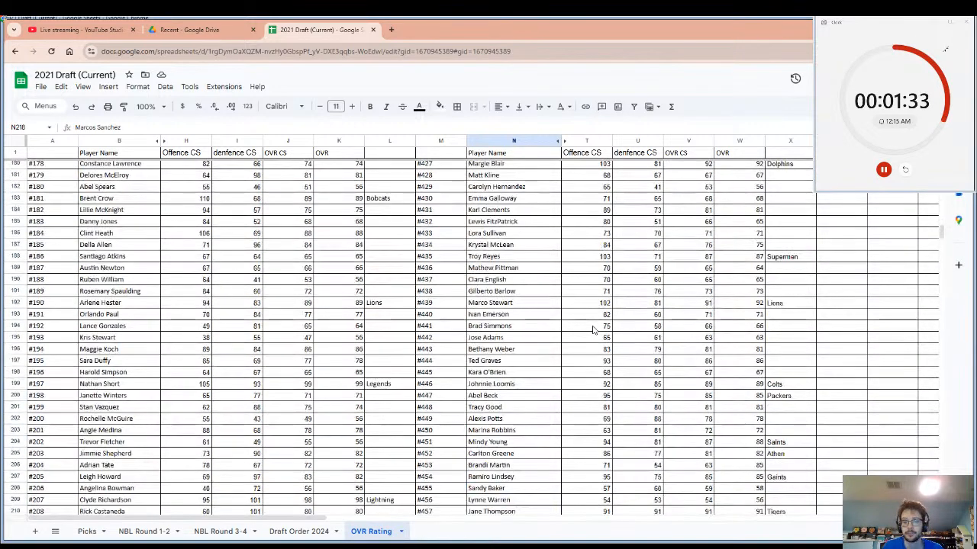
scroll(593, 329, up, 1)
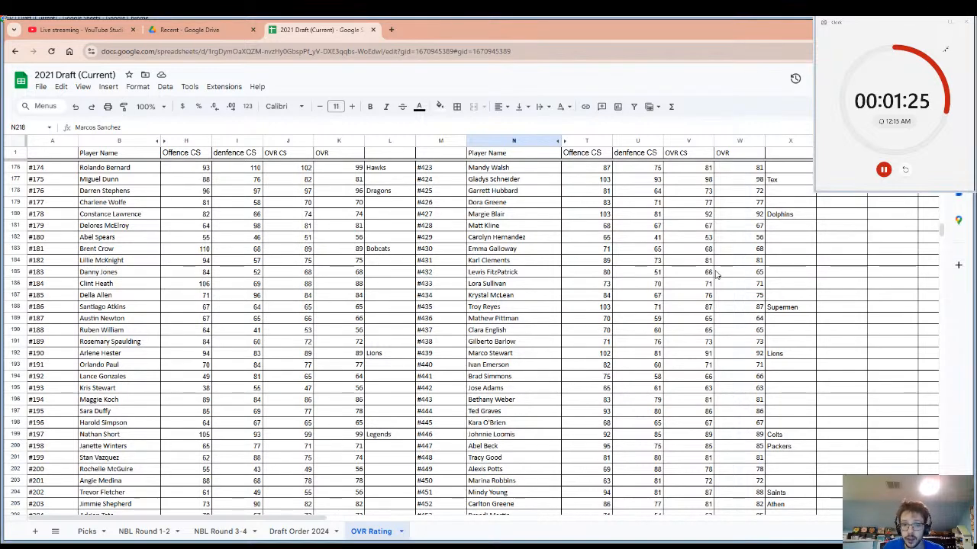
scroll(703, 298, up, 4)
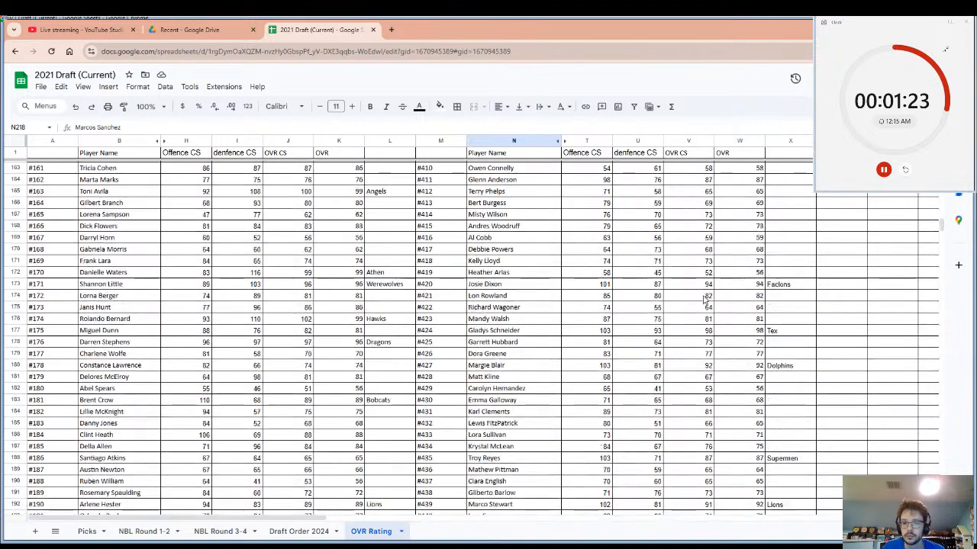
scroll(706, 313, up, 2)
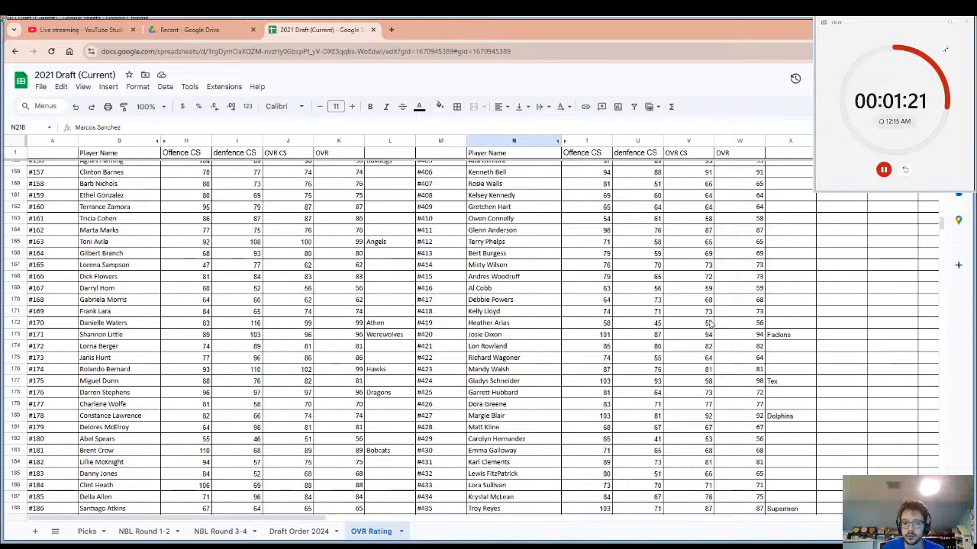
scroll(712, 336, up, 2)
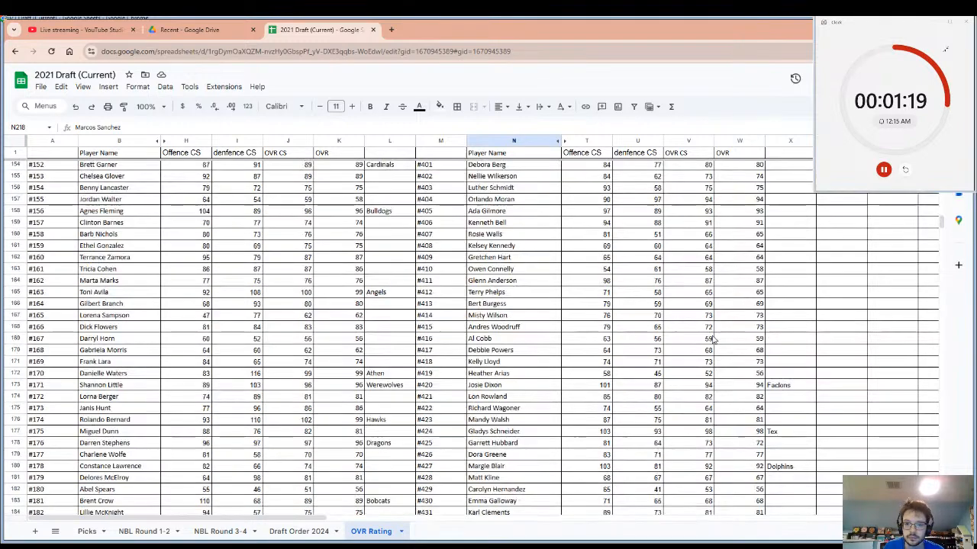
scroll(712, 338, up, 2)
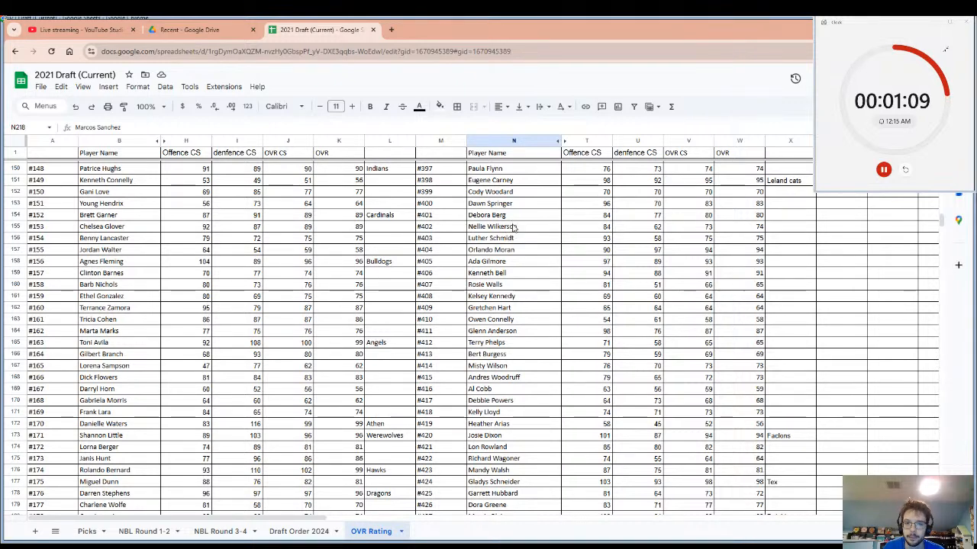
scroll(514, 227, up, 1)
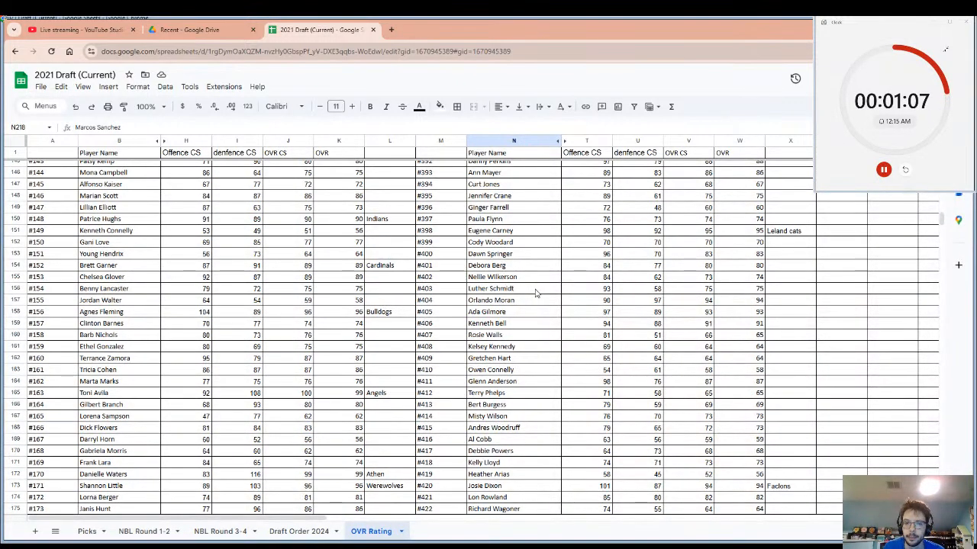
scroll(534, 294, up, 4)
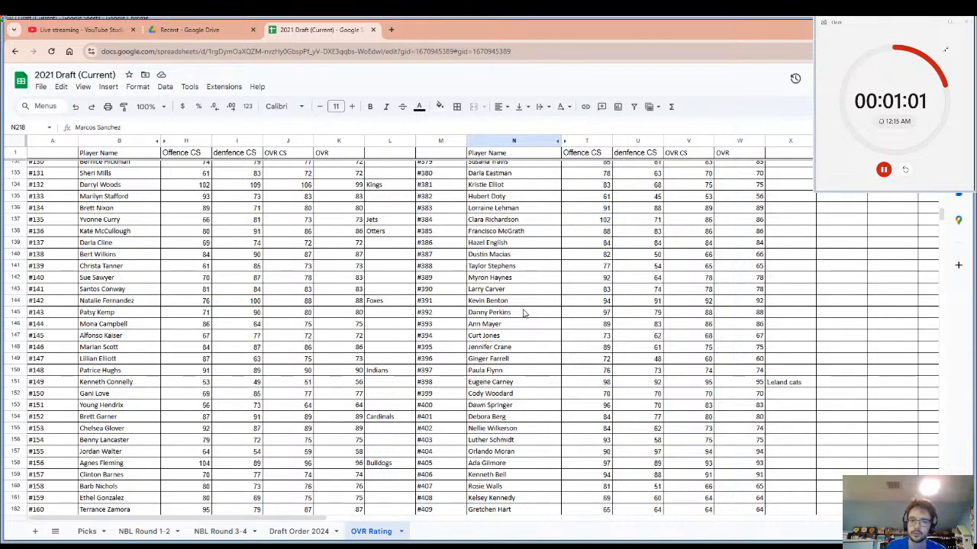
Compare the OVR values and team entries again from about player #384 down to #457.
scroll(359, 328, down, 1)
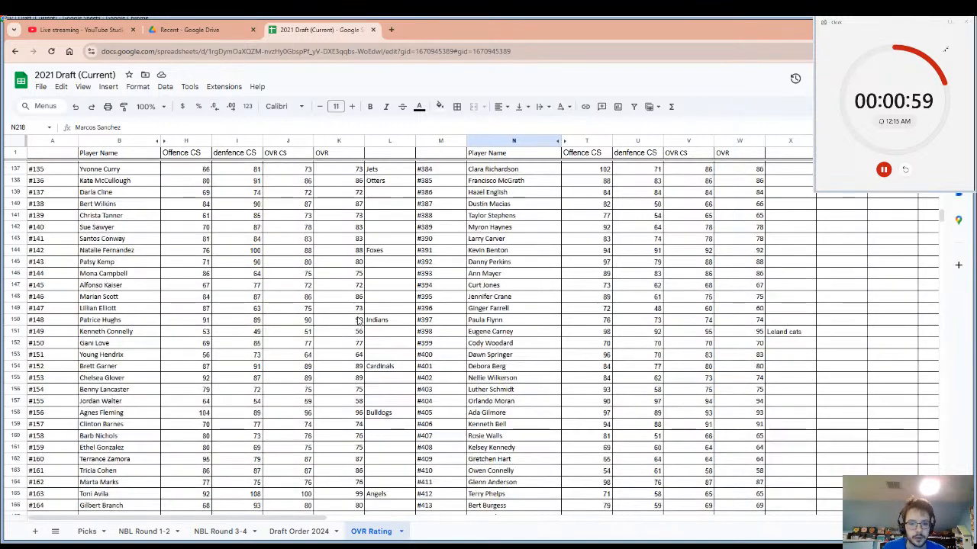
scroll(358, 425, down, 3)
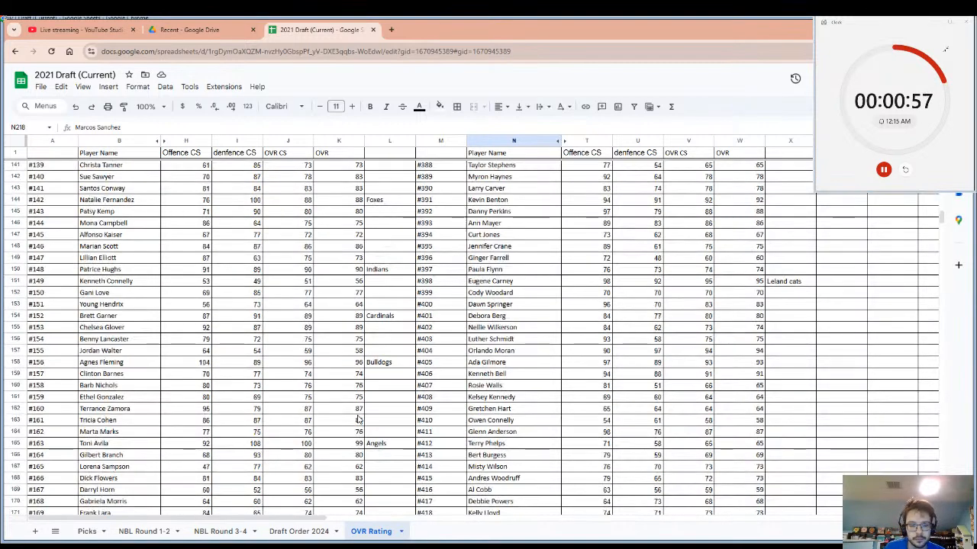
scroll(358, 419, down, 1)
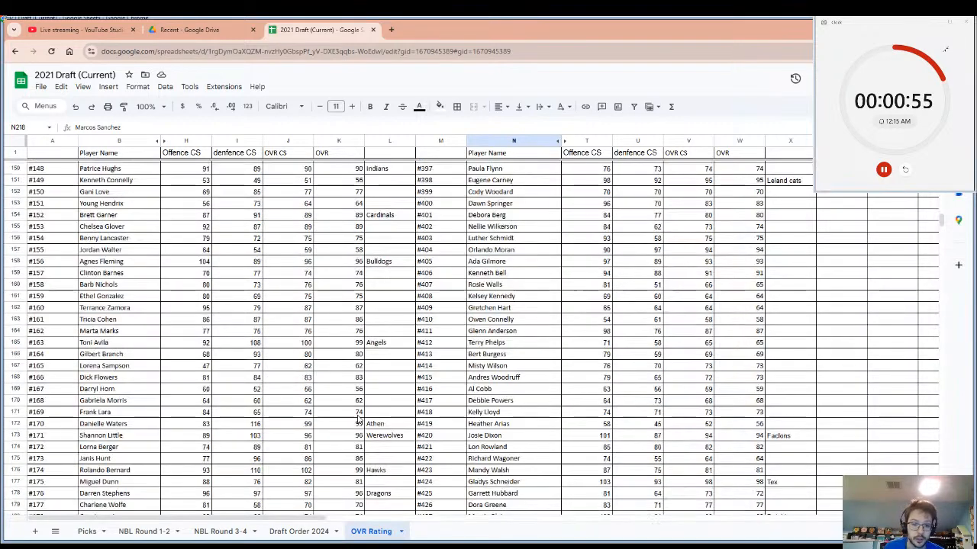
scroll(348, 458, down, 1)
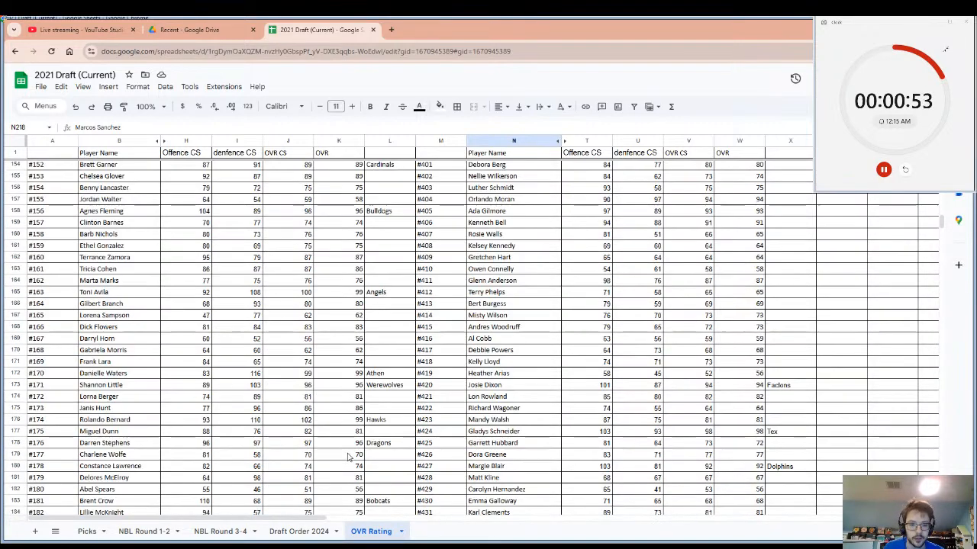
scroll(350, 451, down, 2)
scroll(351, 441, down, 1)
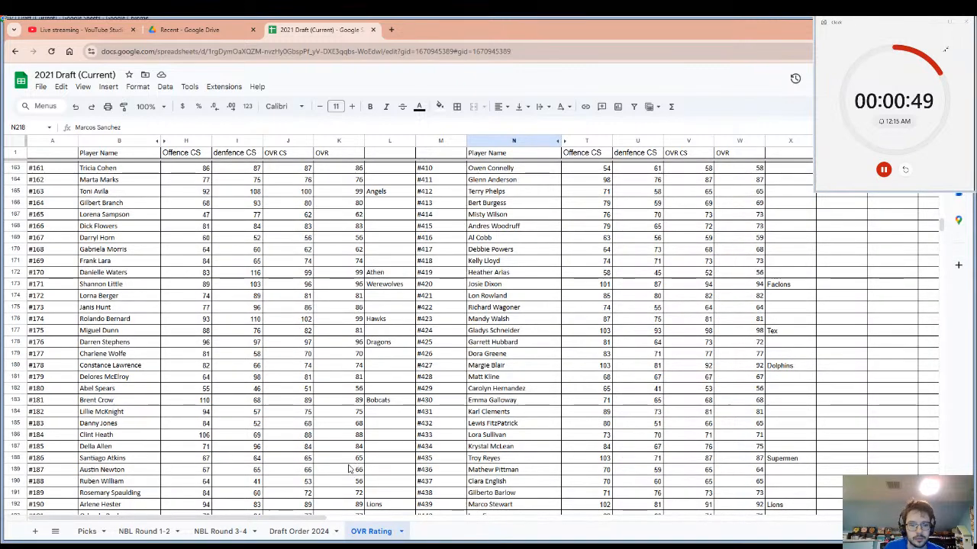
scroll(348, 467, down, 4)
scroll(349, 466, down, 1)
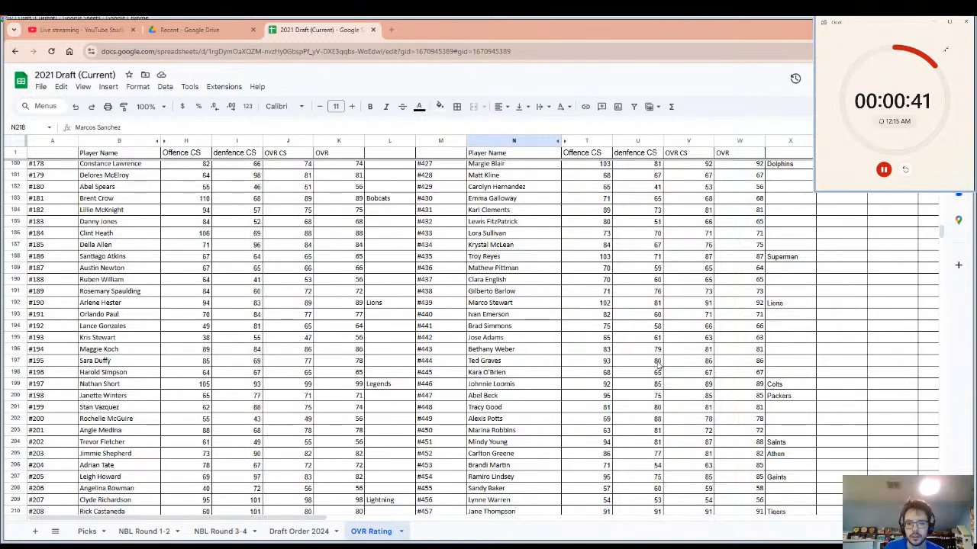
Record Panthers as the team of player #449 and reset the pick timer for the next pick.
click(525, 421)
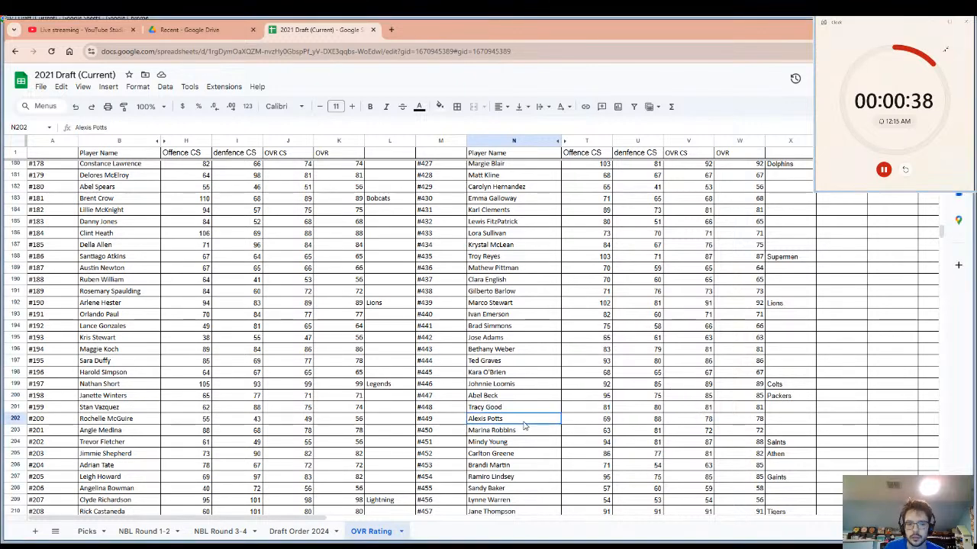
click(781, 422)
text(P)
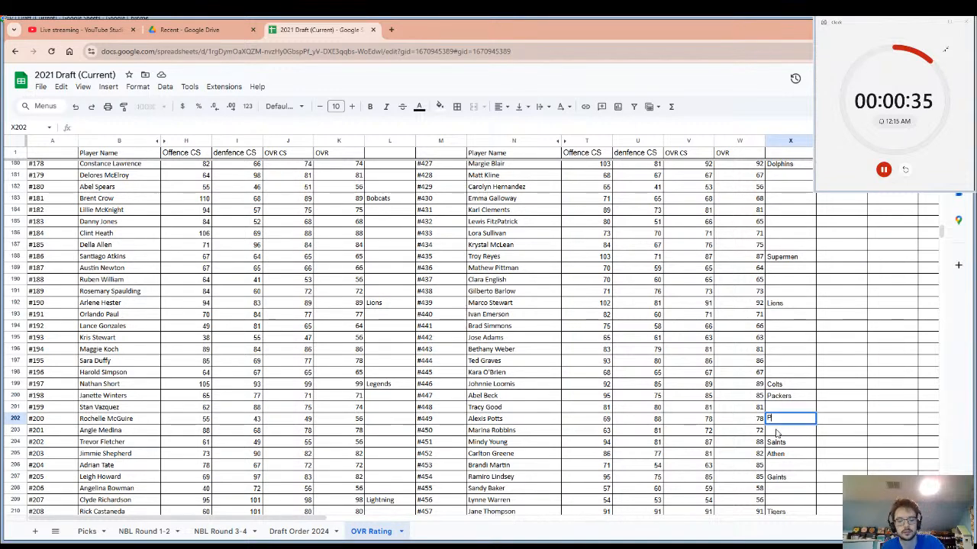
text(anth)
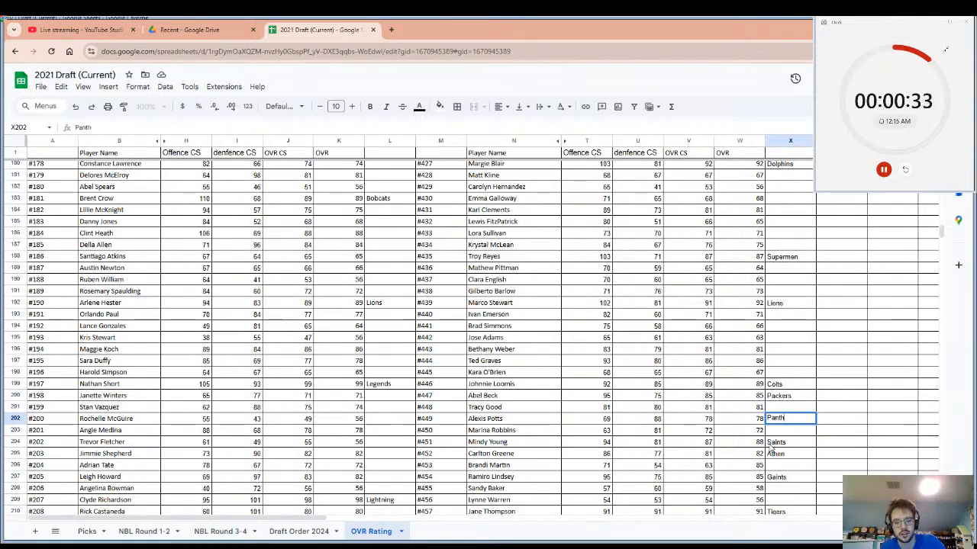
text(ers)
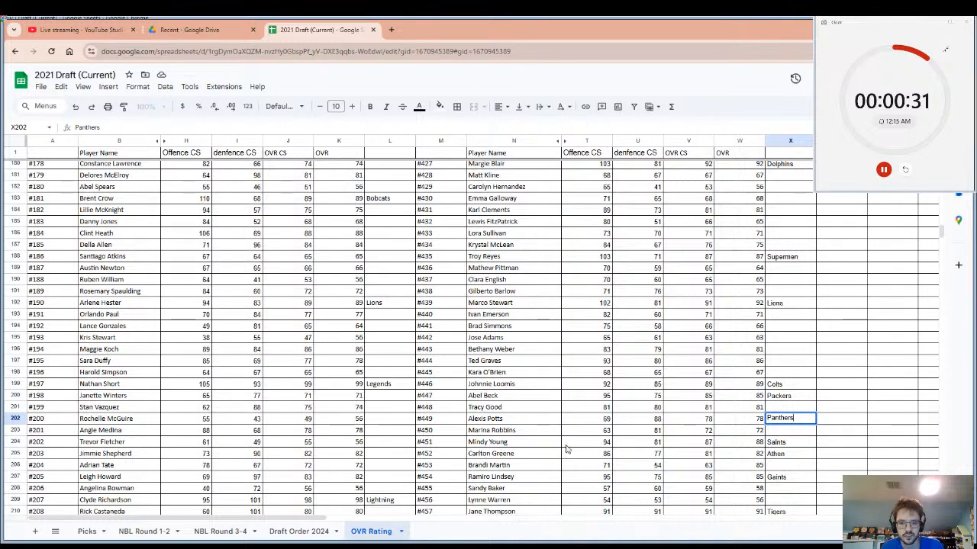
click(529, 422)
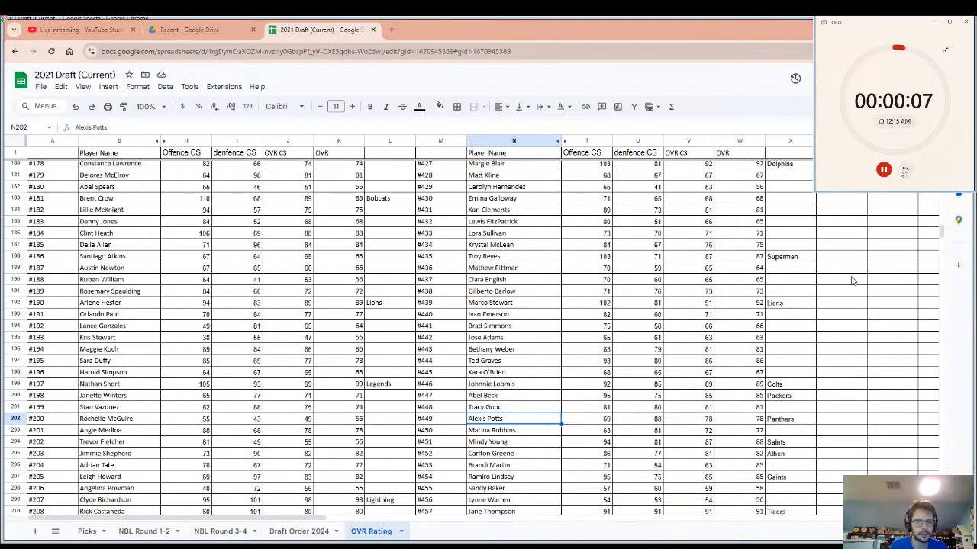
click(903, 172)
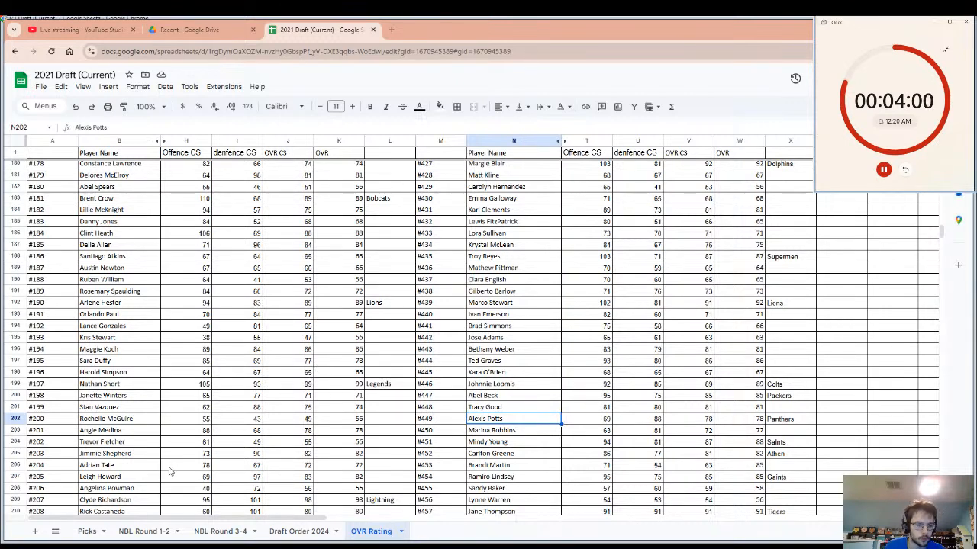
Find player #383 in the ratings list and enter Tigers as that player's team.
click(143, 462)
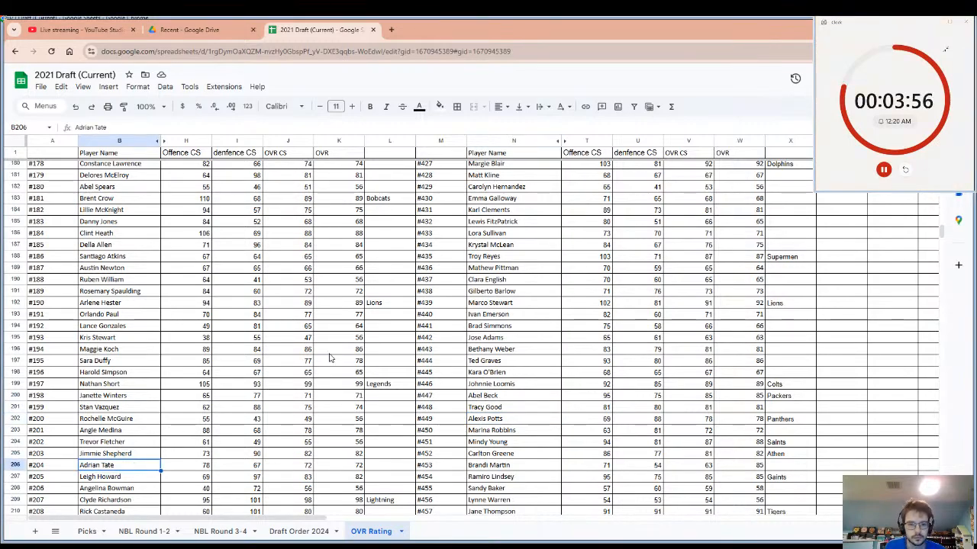
scroll(330, 359, up, 10)
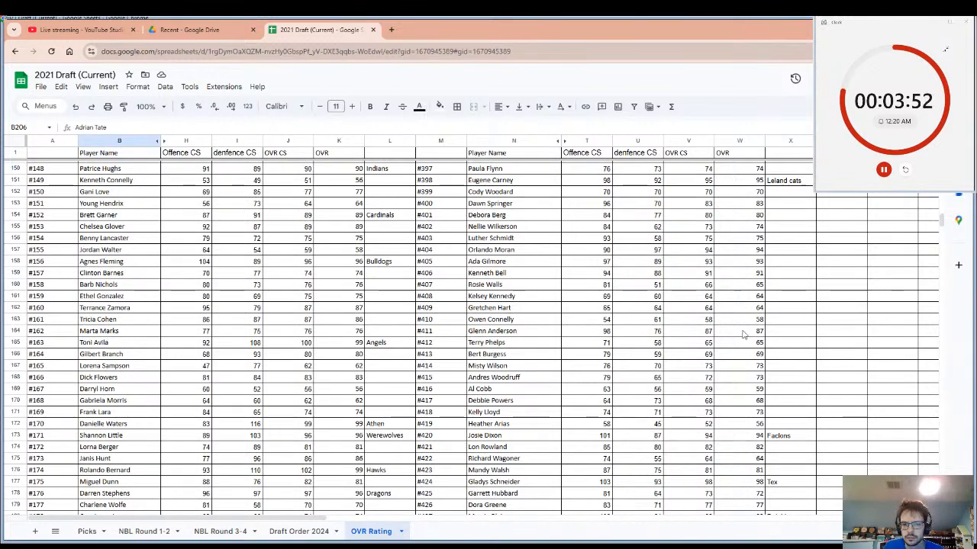
scroll(755, 343, up, 3)
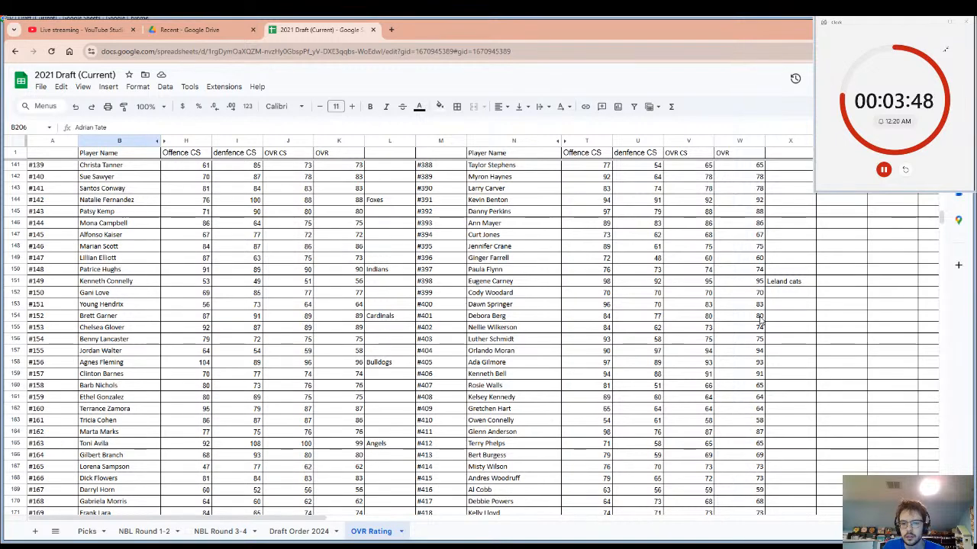
scroll(761, 321, up, 5)
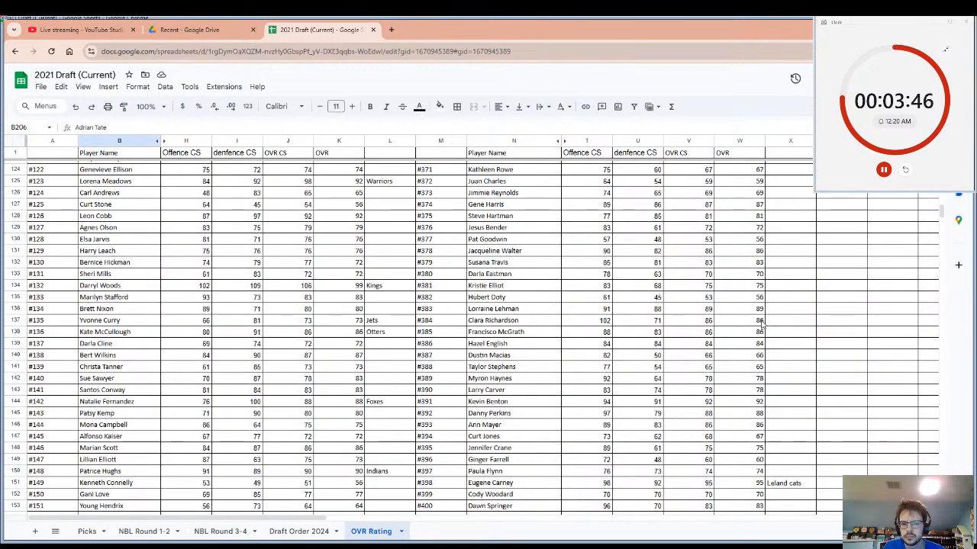
click(755, 313)
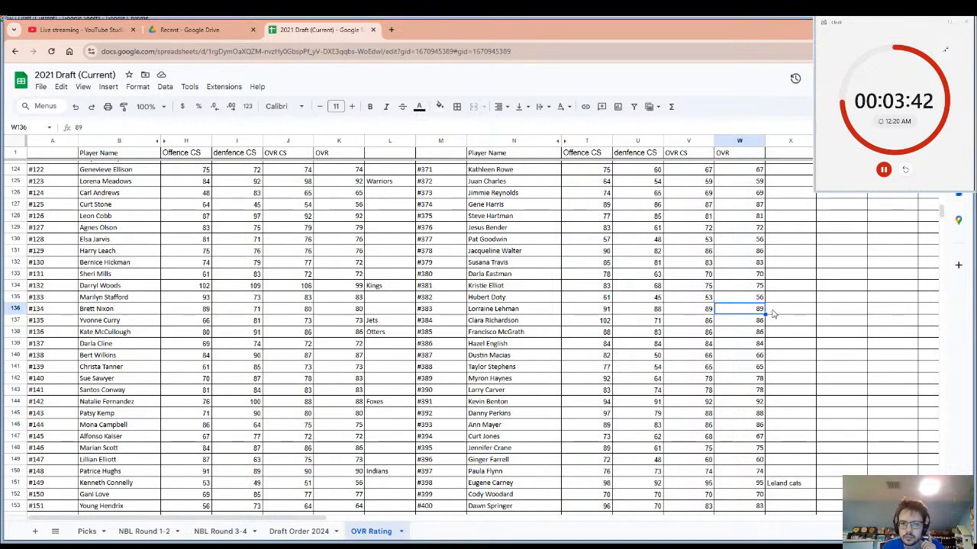
click(773, 313)
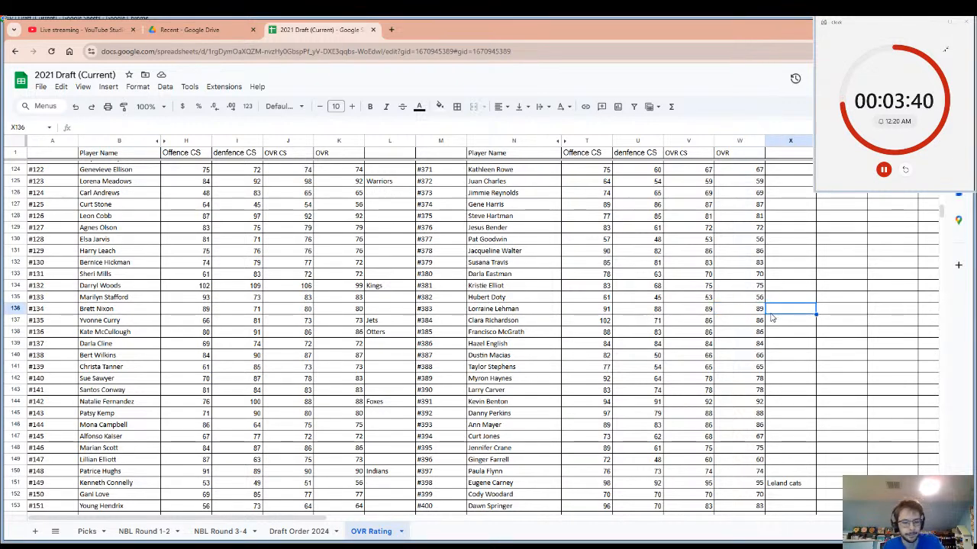
text(Tiger)
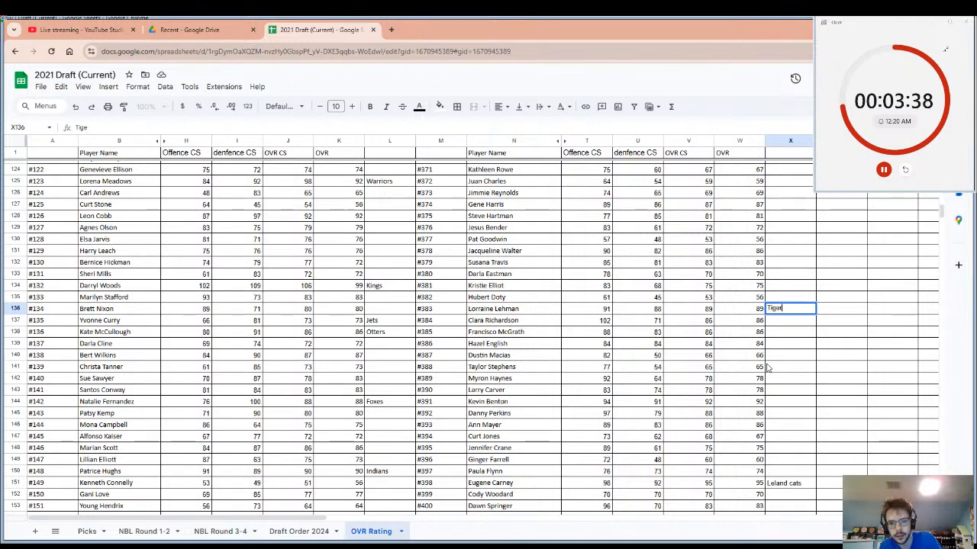
text(d)
key(BackSpace)
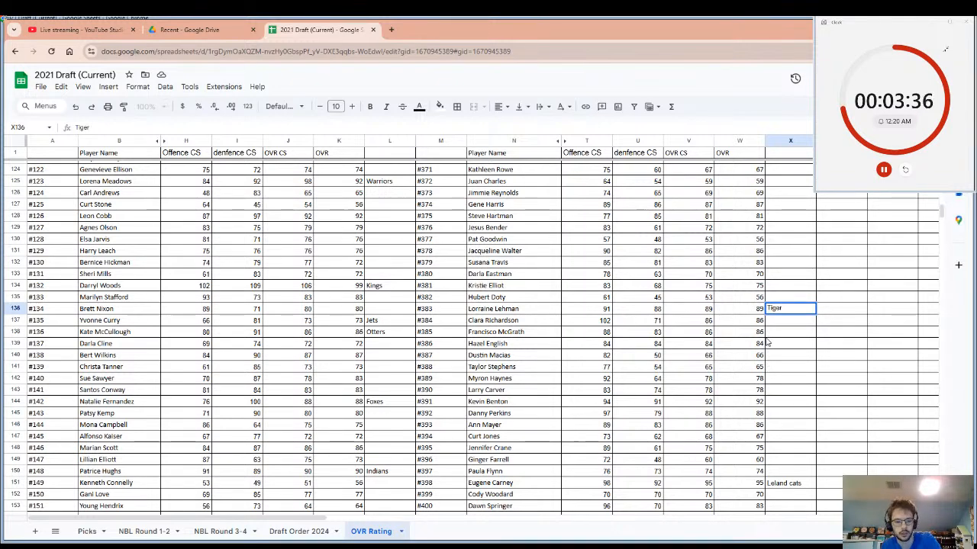
text(s)
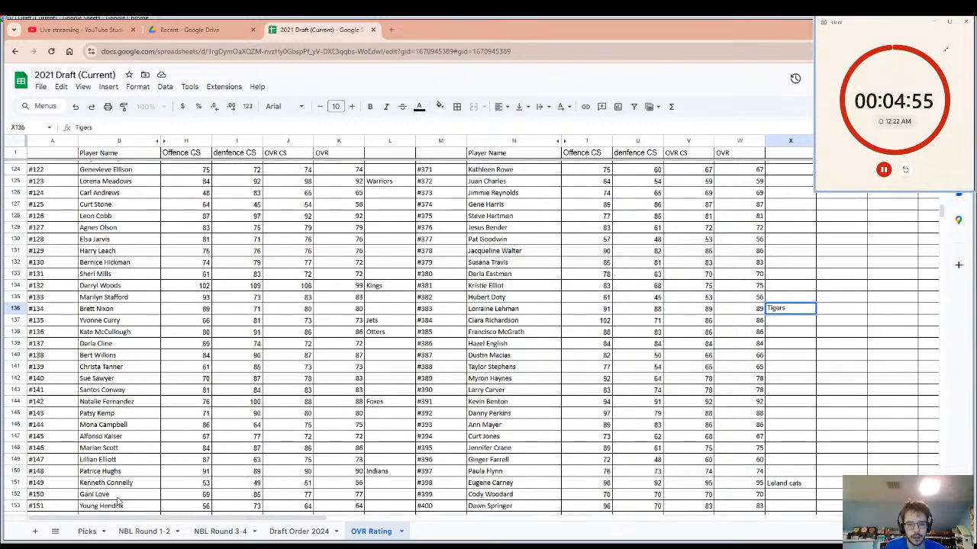
Enter Indians as the team of player #146, correct the spelling, and reset the pick timer for the next pick.
click(336, 449)
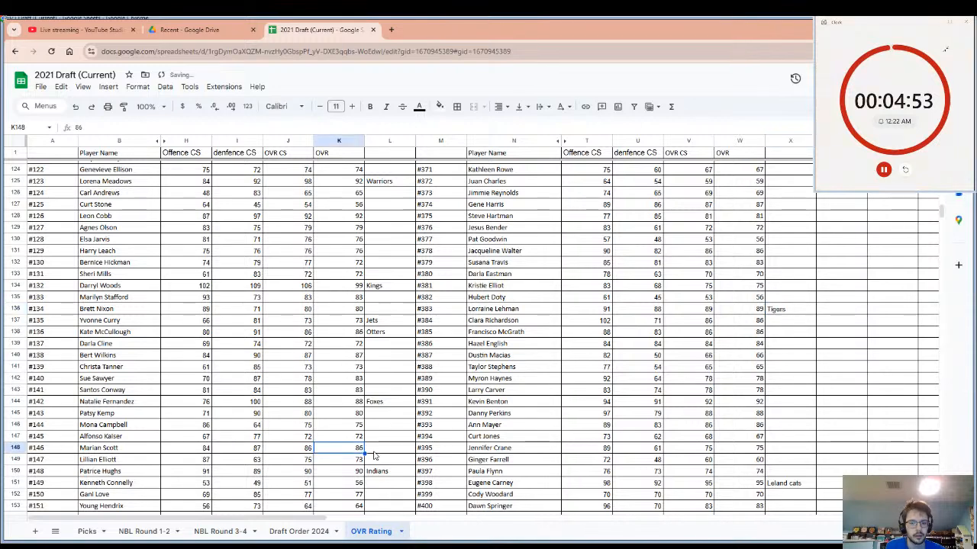
click(373, 455)
double_click(374, 451)
text(I)
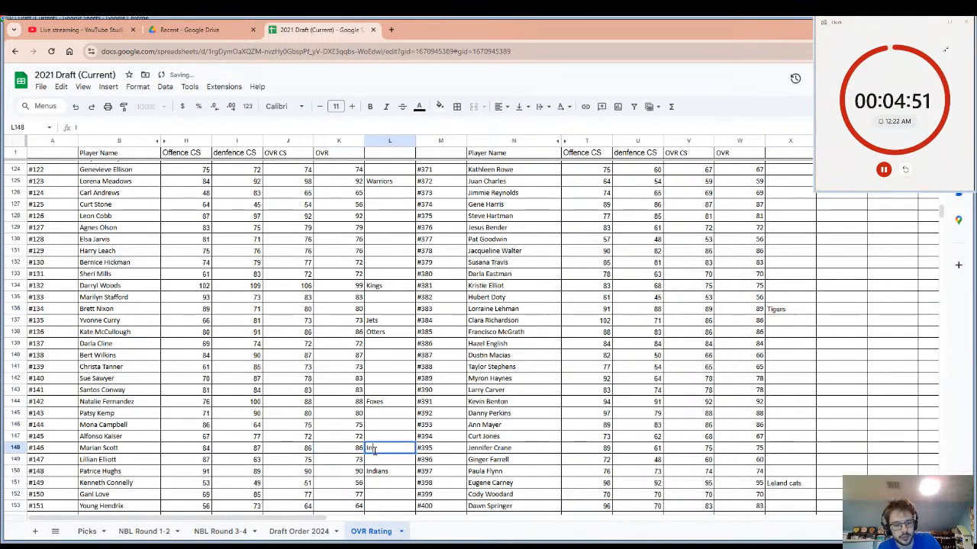
text(nd)
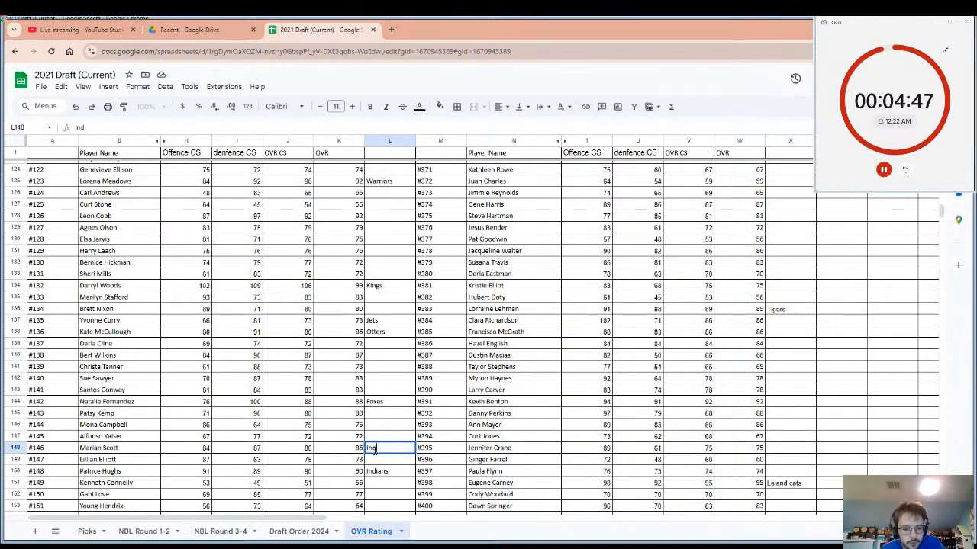
text(ains)
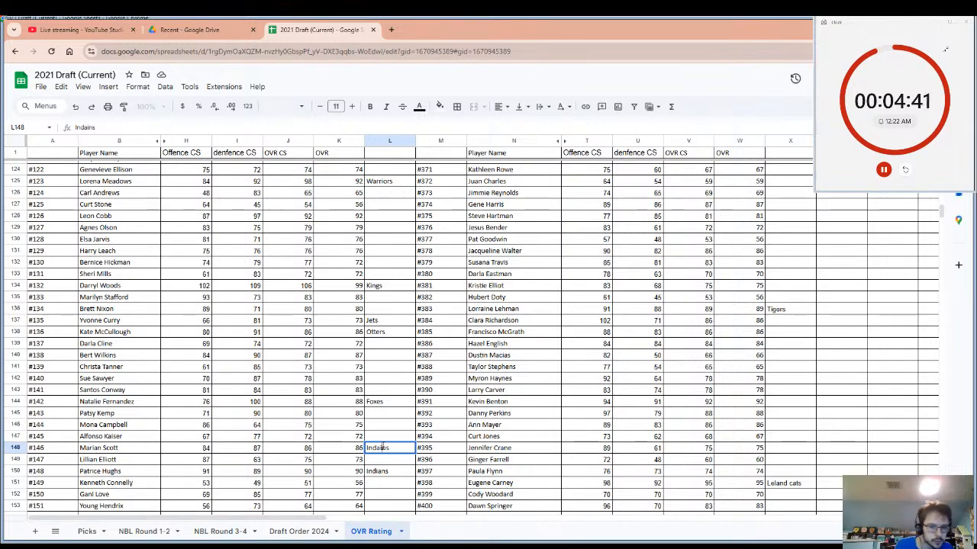
key(BackSpace)
key(BackSpace)
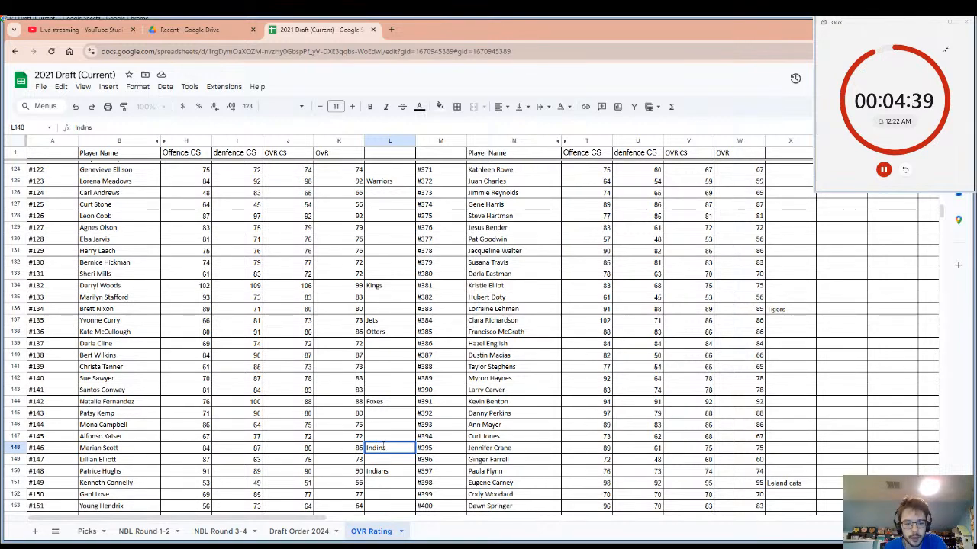
text(a)
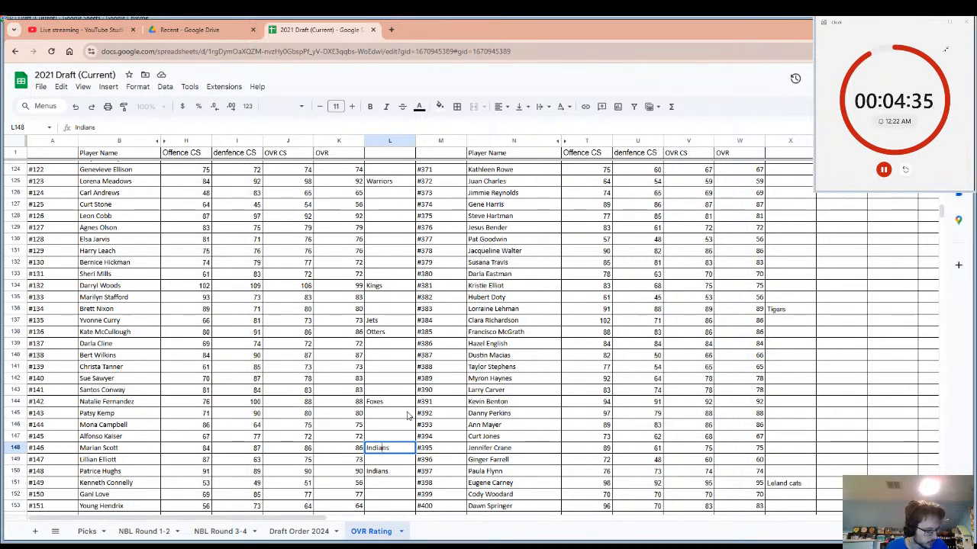
click(97, 450)
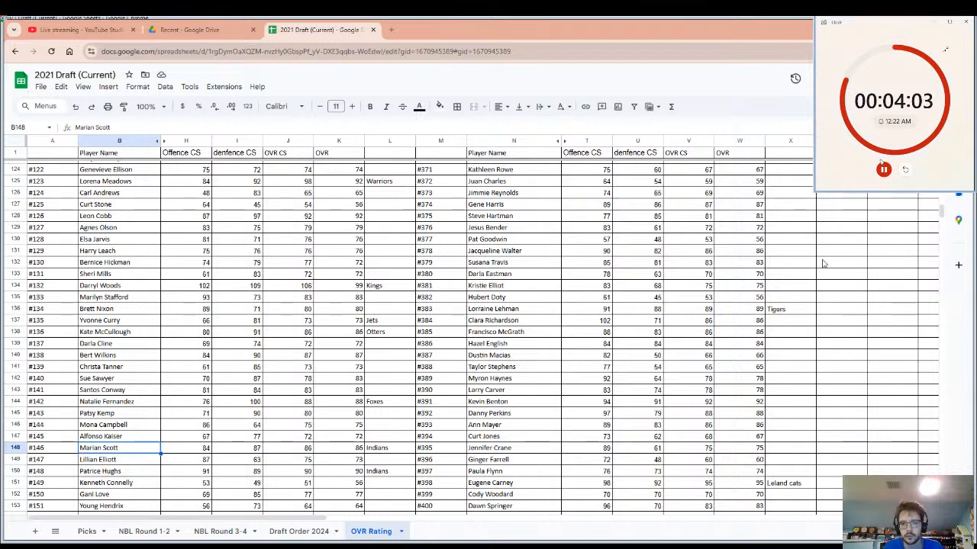
click(905, 171)
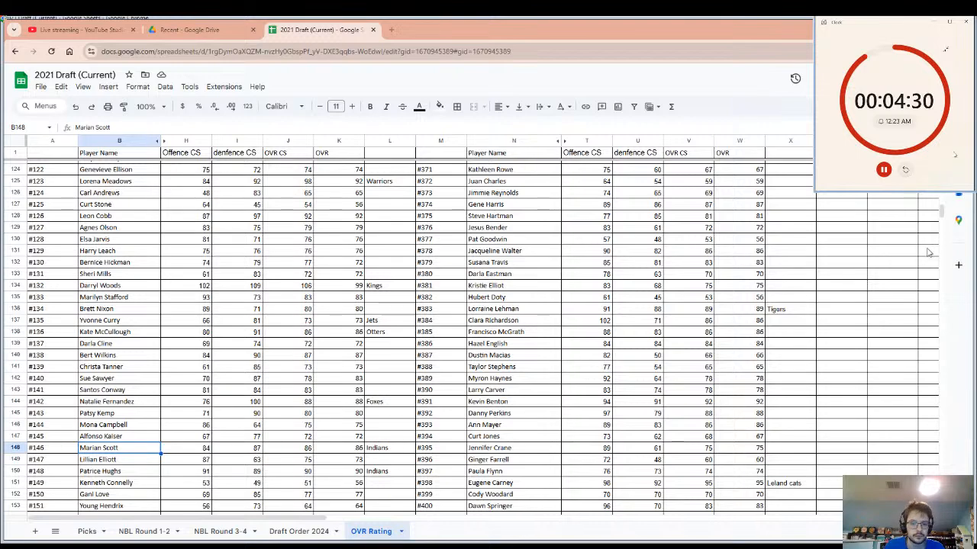
Find player #411 in the ratings list and enter Huskies as that player's team, fixing the spelling.
scroll(654, 402, down, 2)
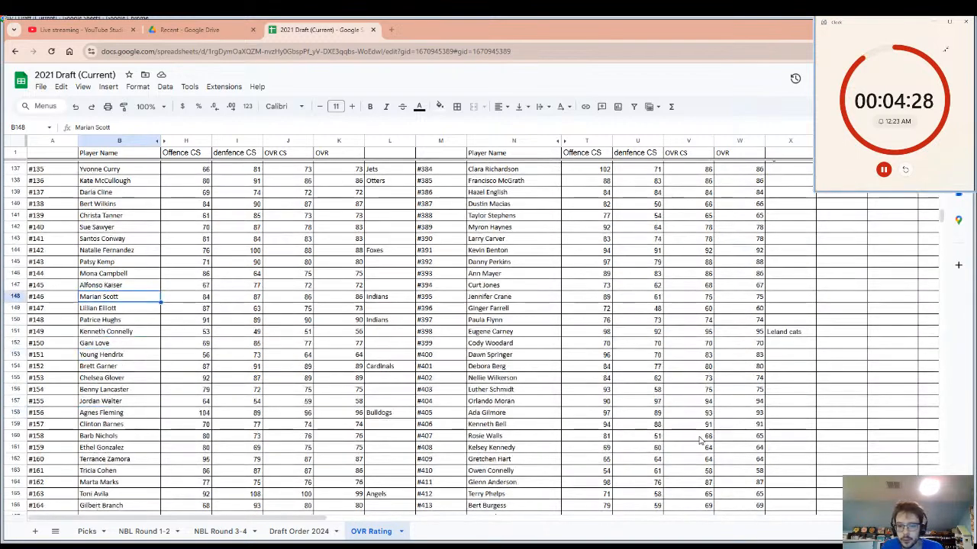
scroll(691, 433, down, 2)
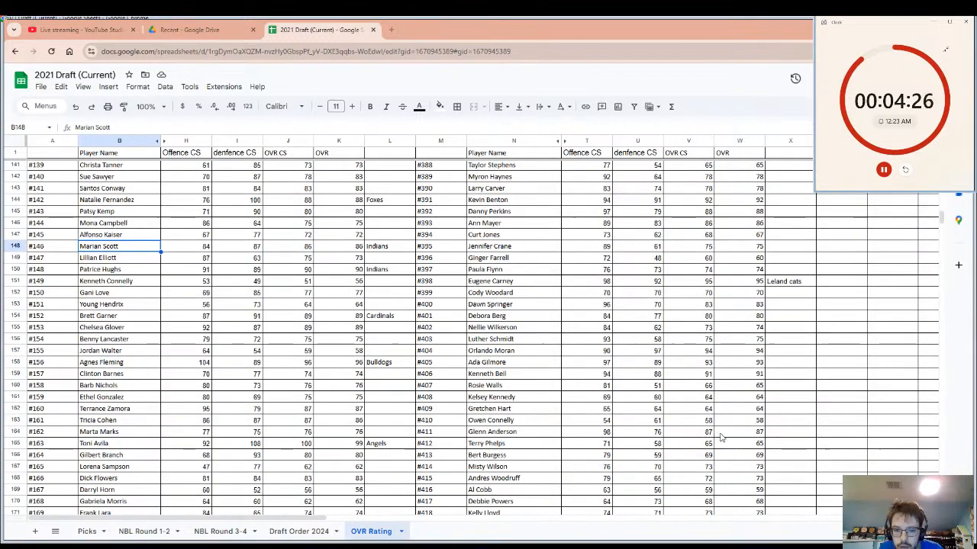
click(721, 433)
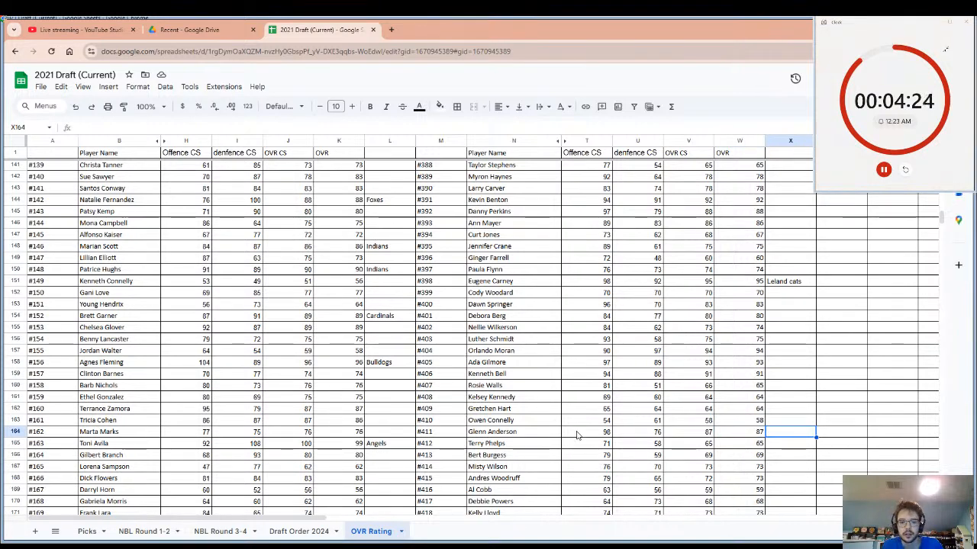
click(551, 434)
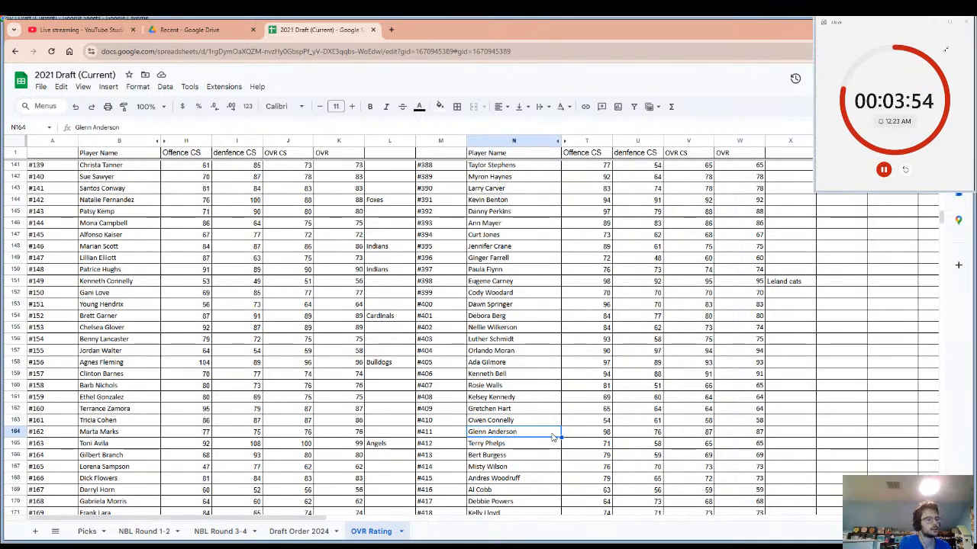
click(776, 435)
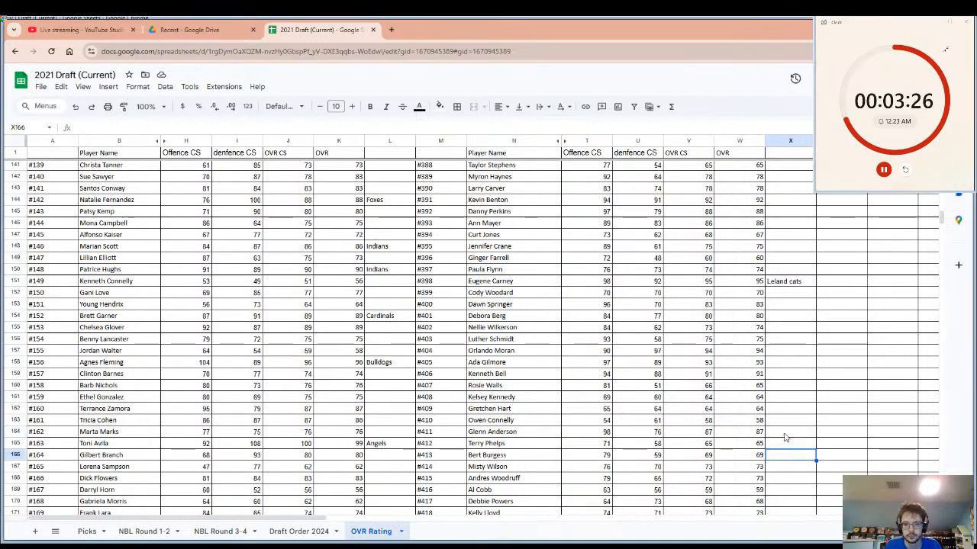
text(Hu)
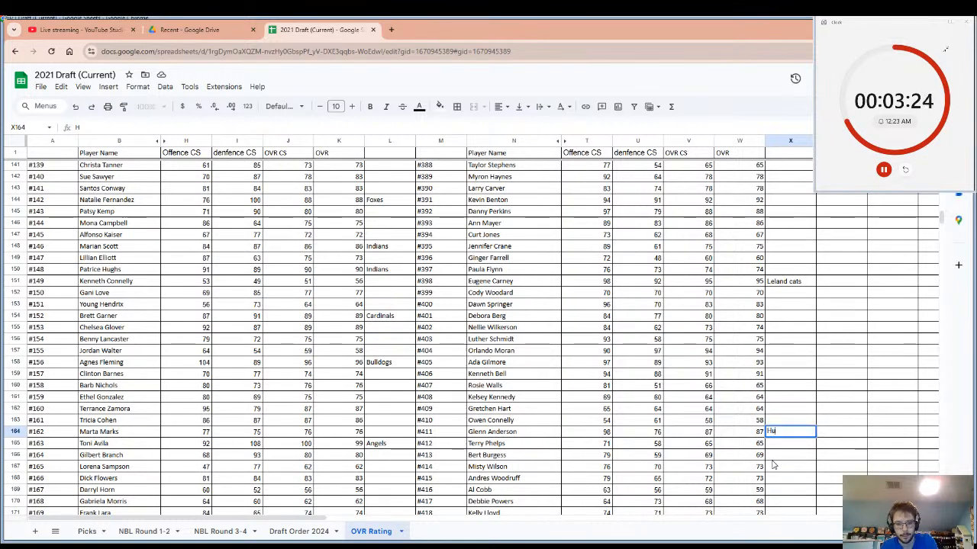
text(s)
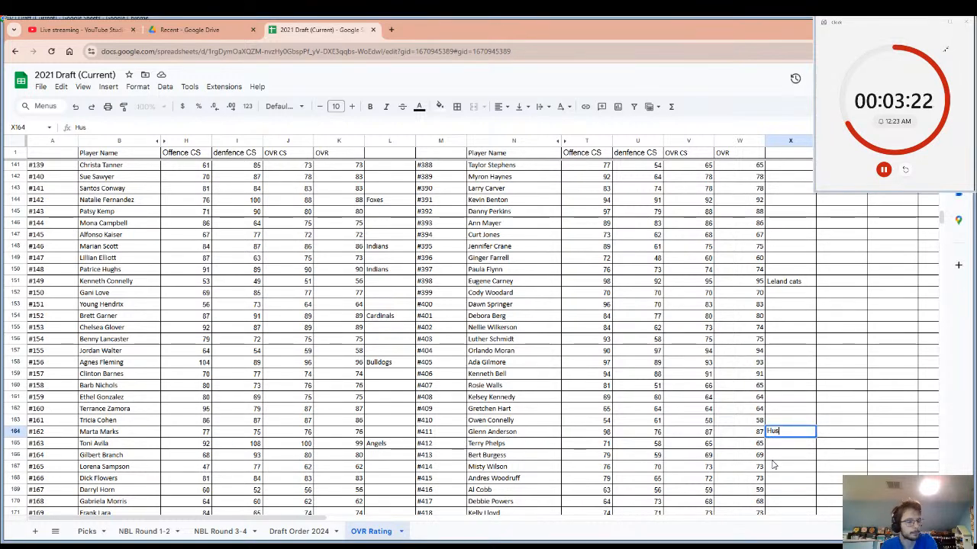
text(hki)
text(es)
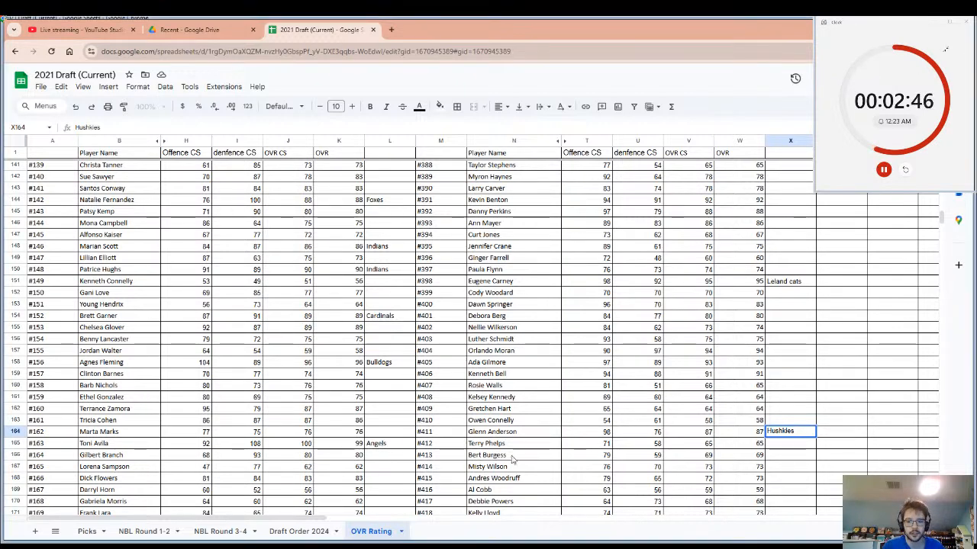
click(783, 431)
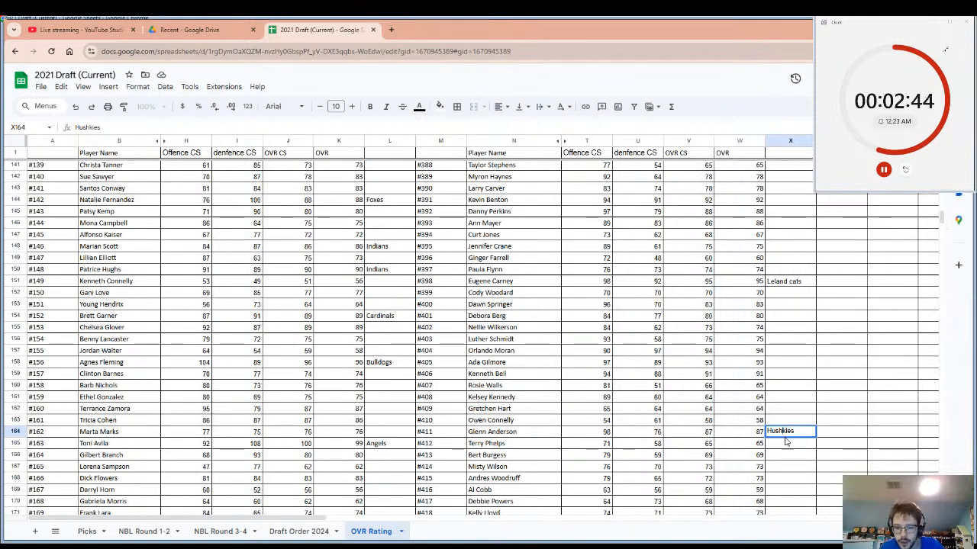
key(BackSpace)
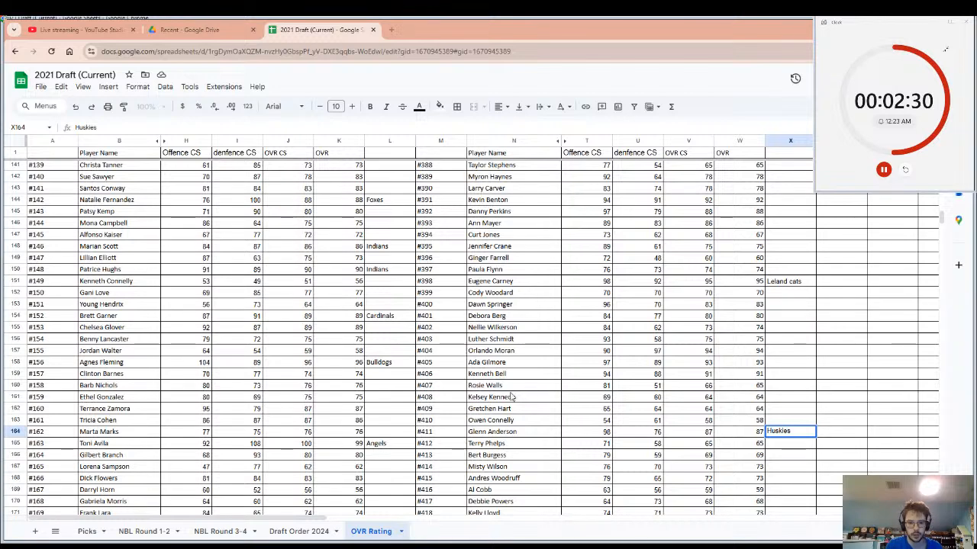
Stop the pick timer and reset it to 00:05:00.
click(906, 169)
click(883, 169)
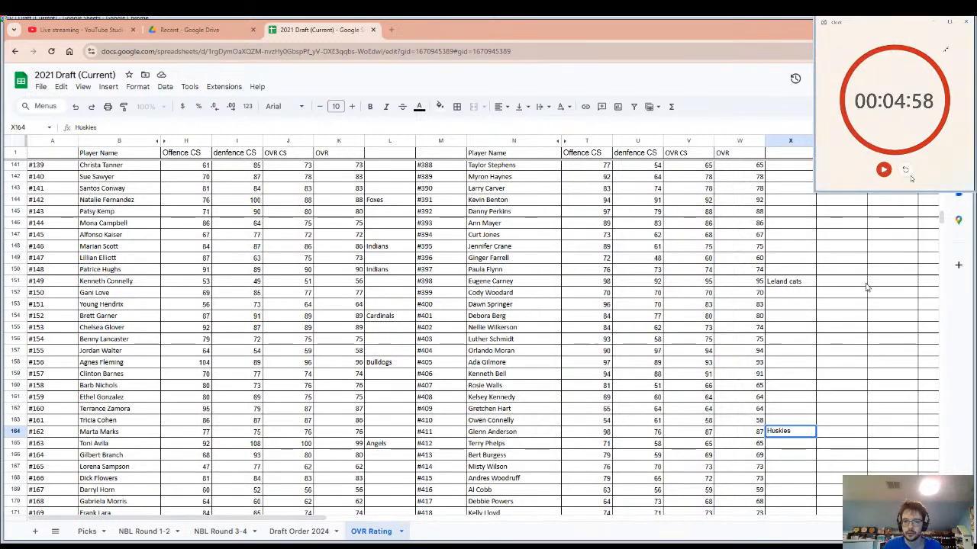
click(908, 173)
click(6, 380)
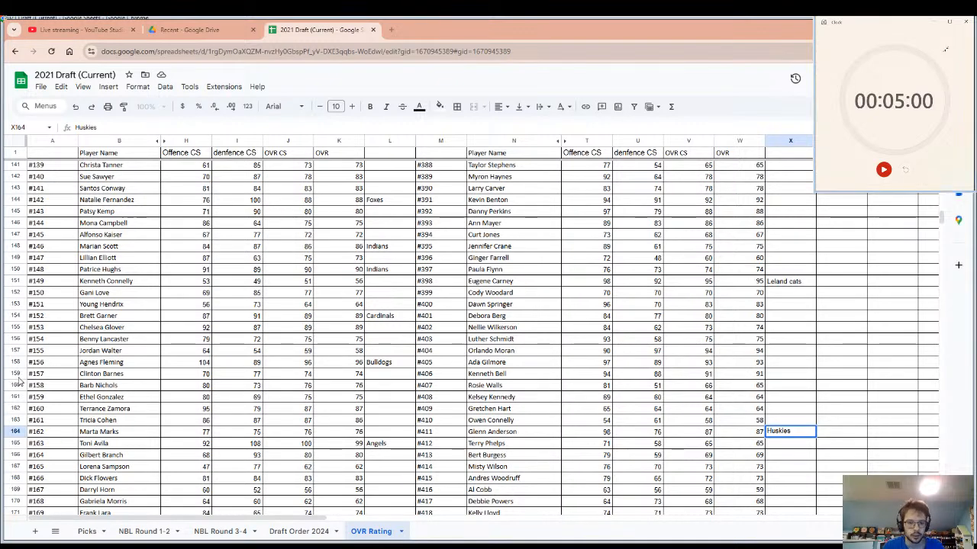